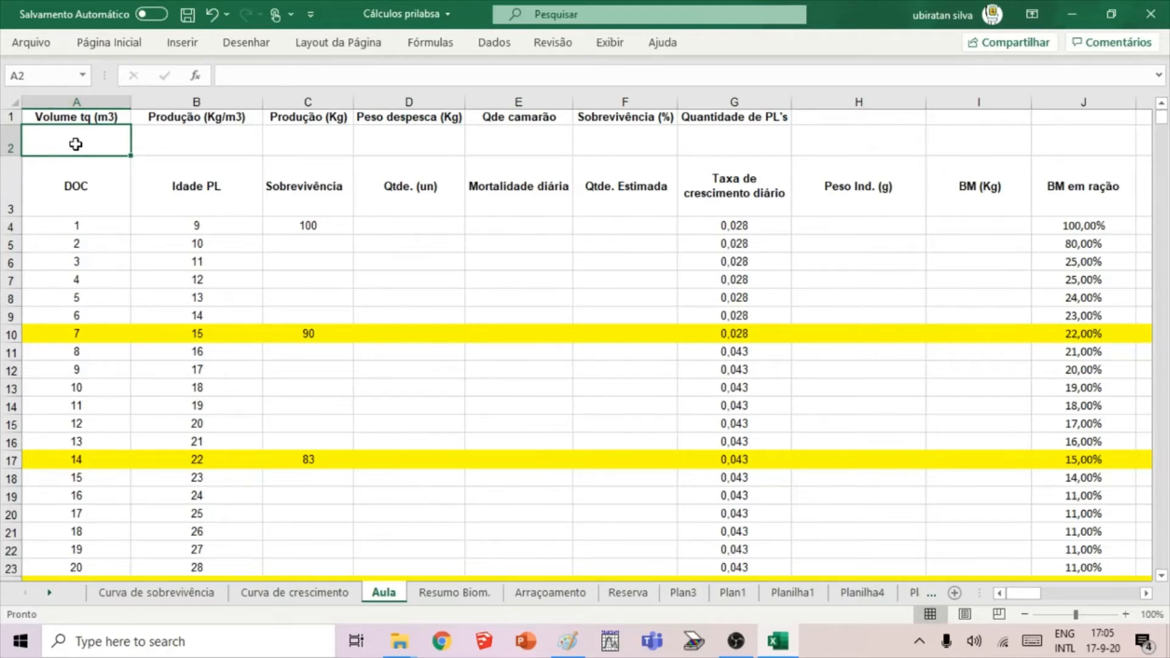
Enter 70 as the tank volume in A2 and 5 as the production per cubic metre in B2.
text(70)
key(Return)
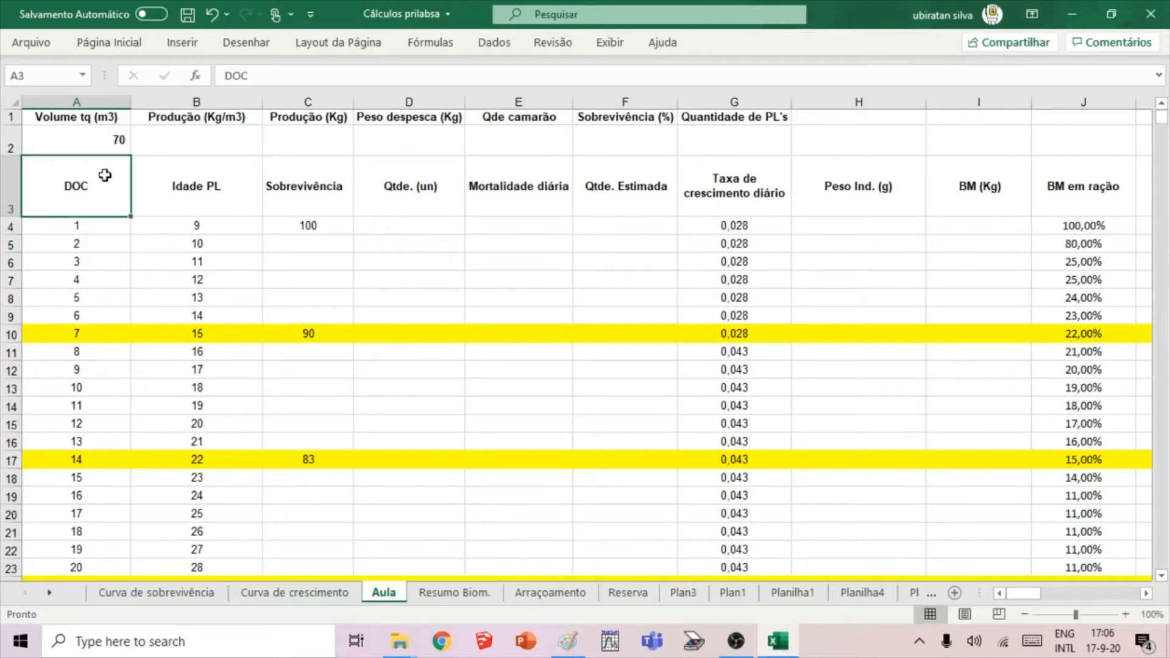
click(115, 139)
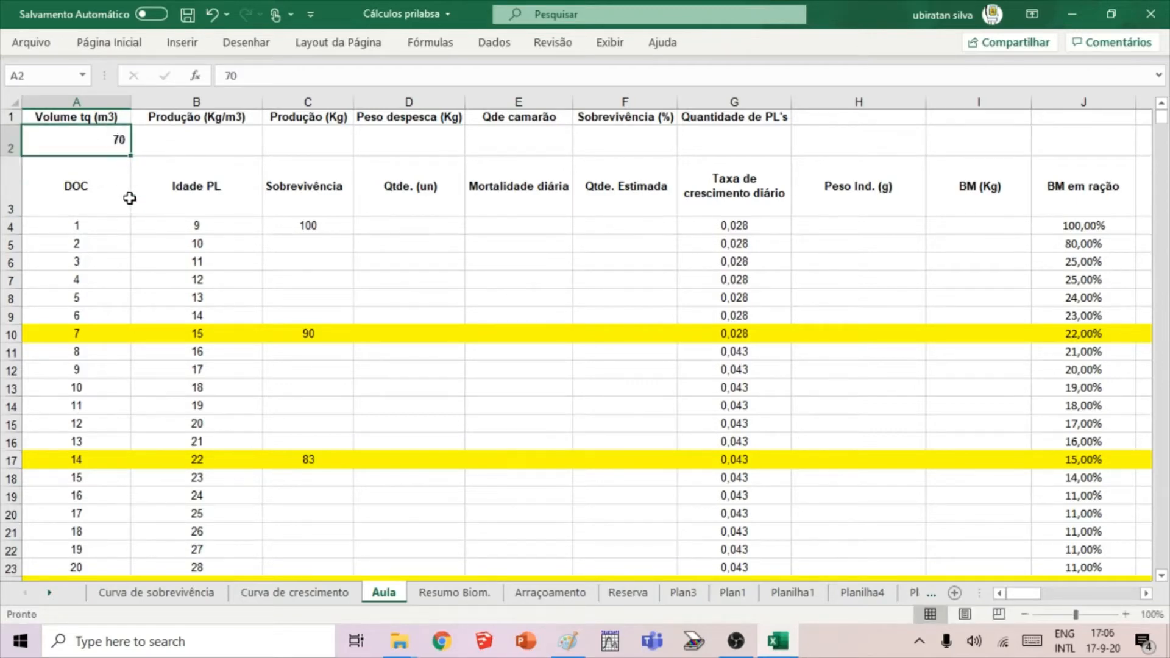
click(172, 148)
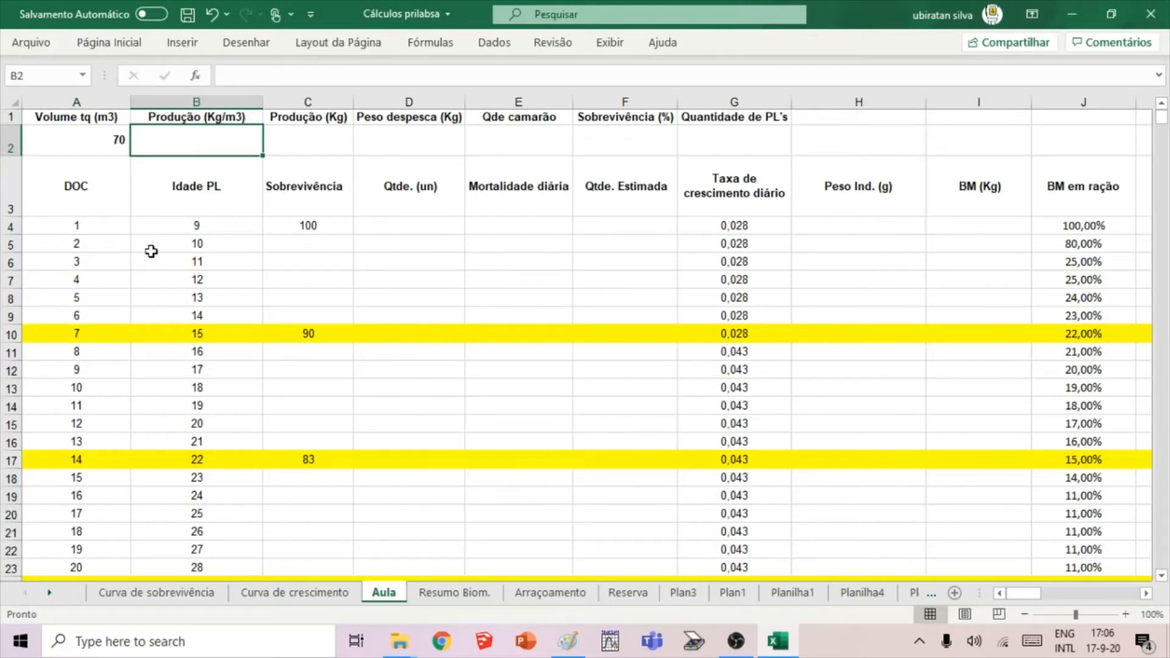
text(5)
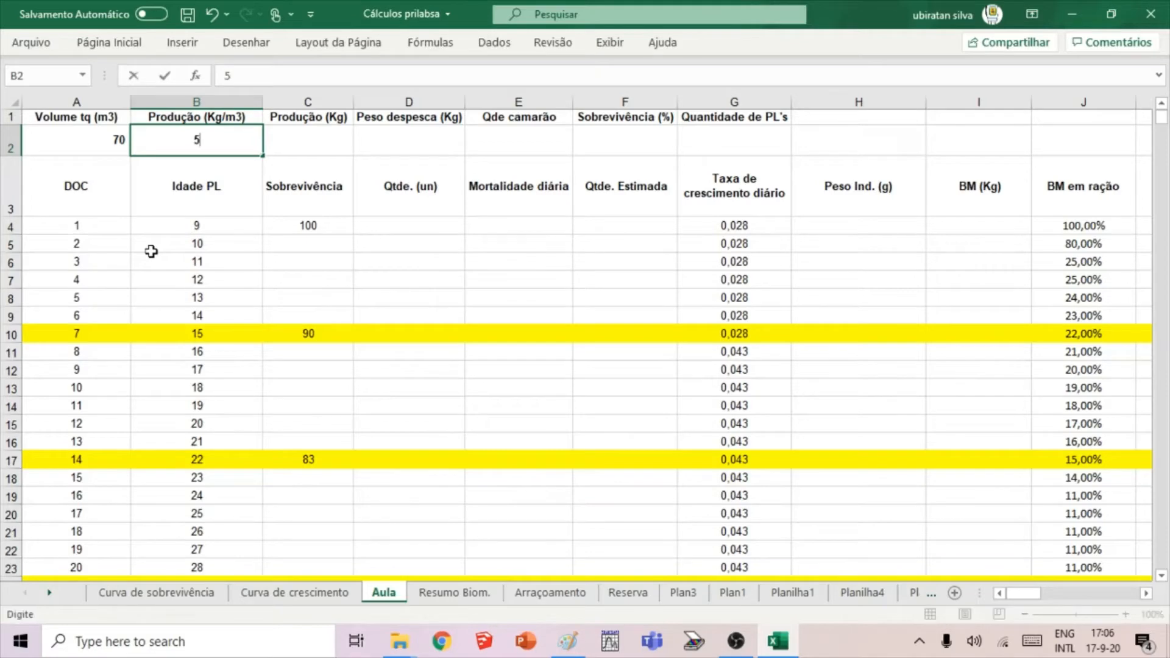
click(252, 222)
click(221, 148)
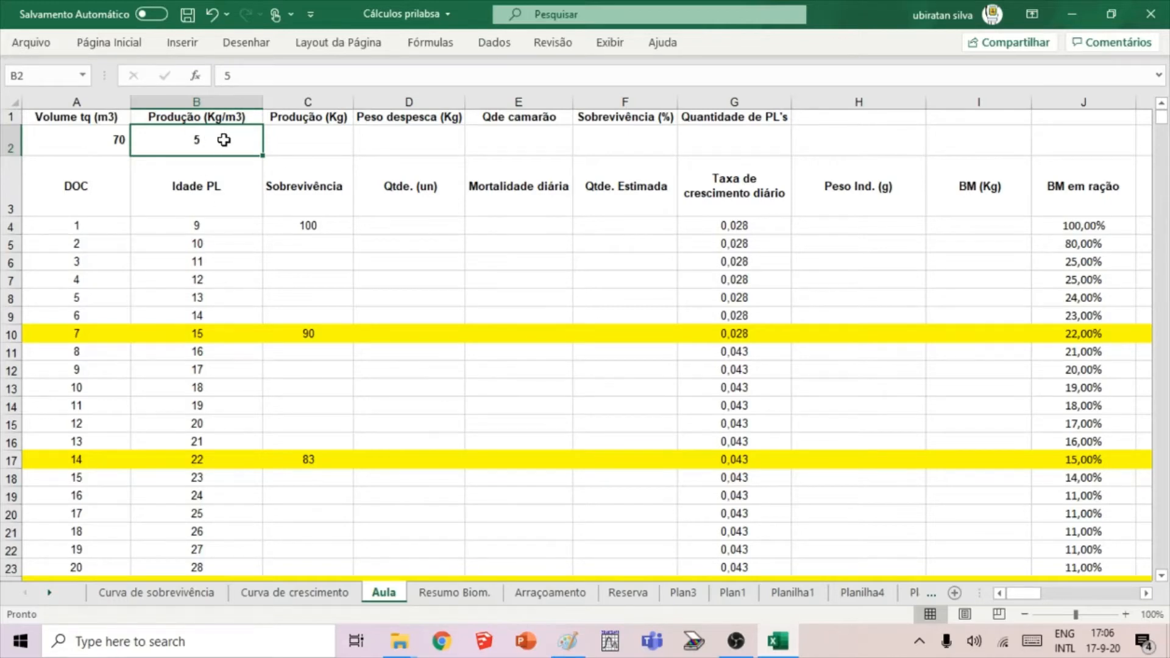
Calculate the total production in C2 by multiplying tank volume by production per cubic metre, with the formula =A2*B2.
click(280, 147)
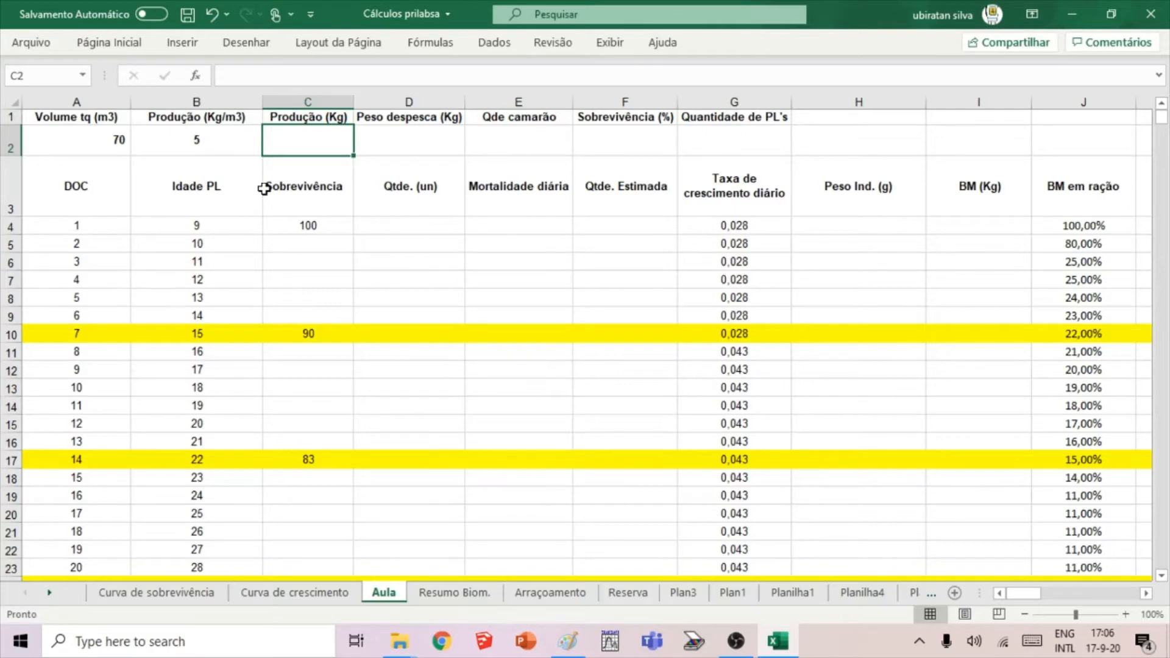
text(=)
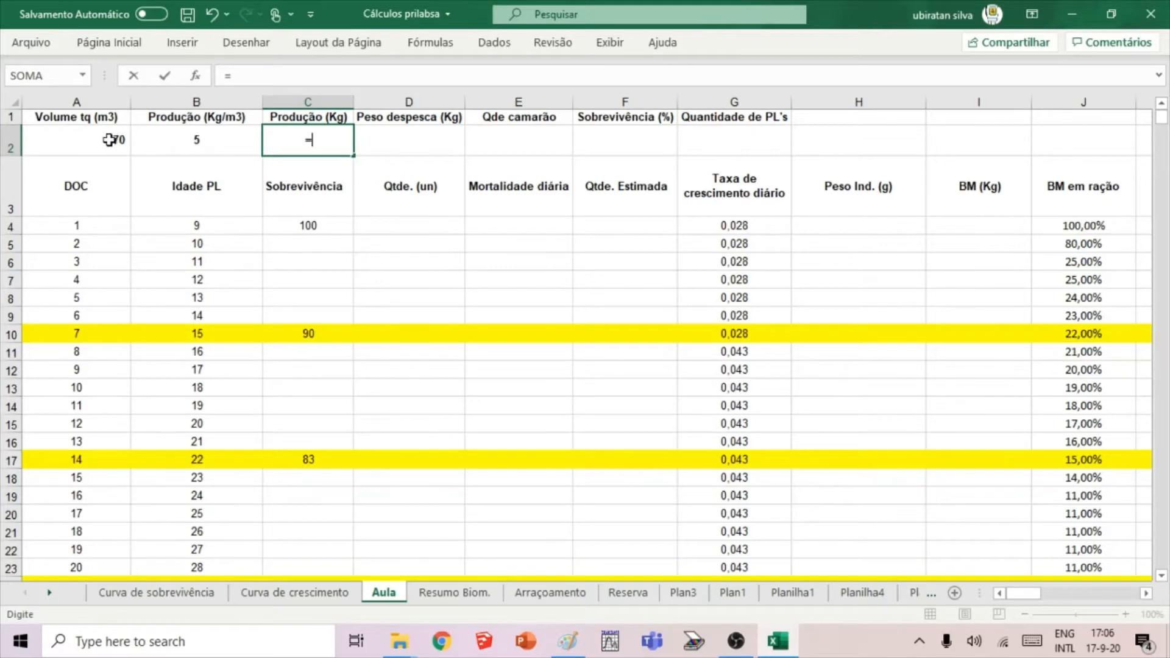
key(BackSpace)
text(=)
click(85, 143)
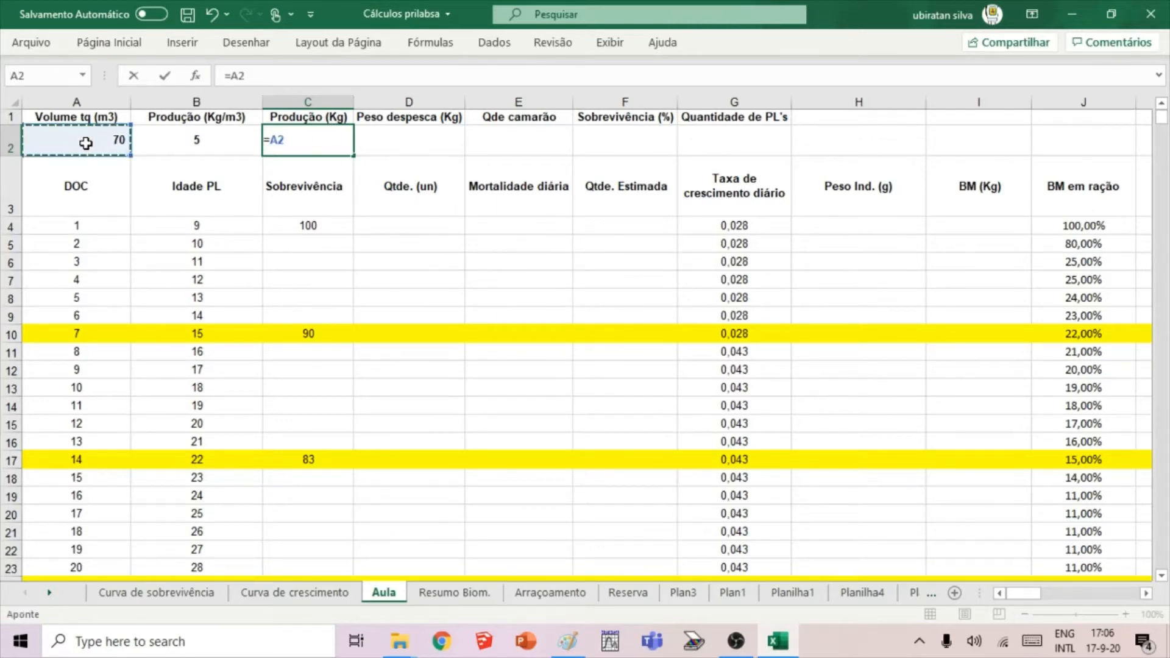
text(*)
click(186, 146)
key(ctrl+Return)
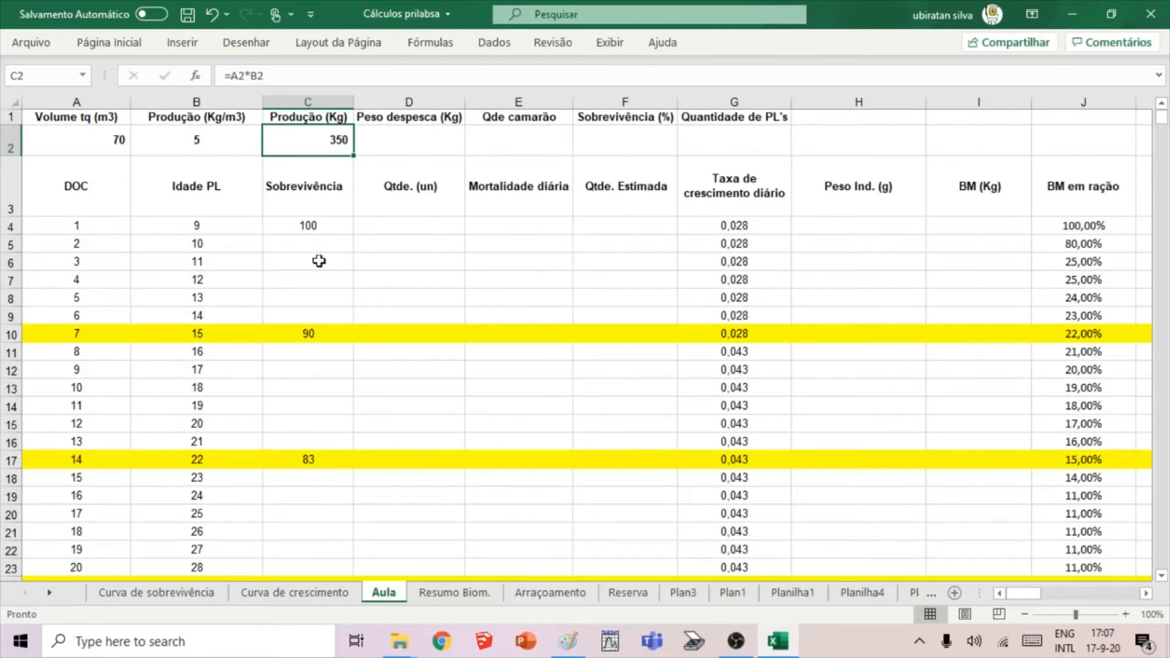
Enter 0,014 as the harvest weight in kilograms in D2.
click(428, 144)
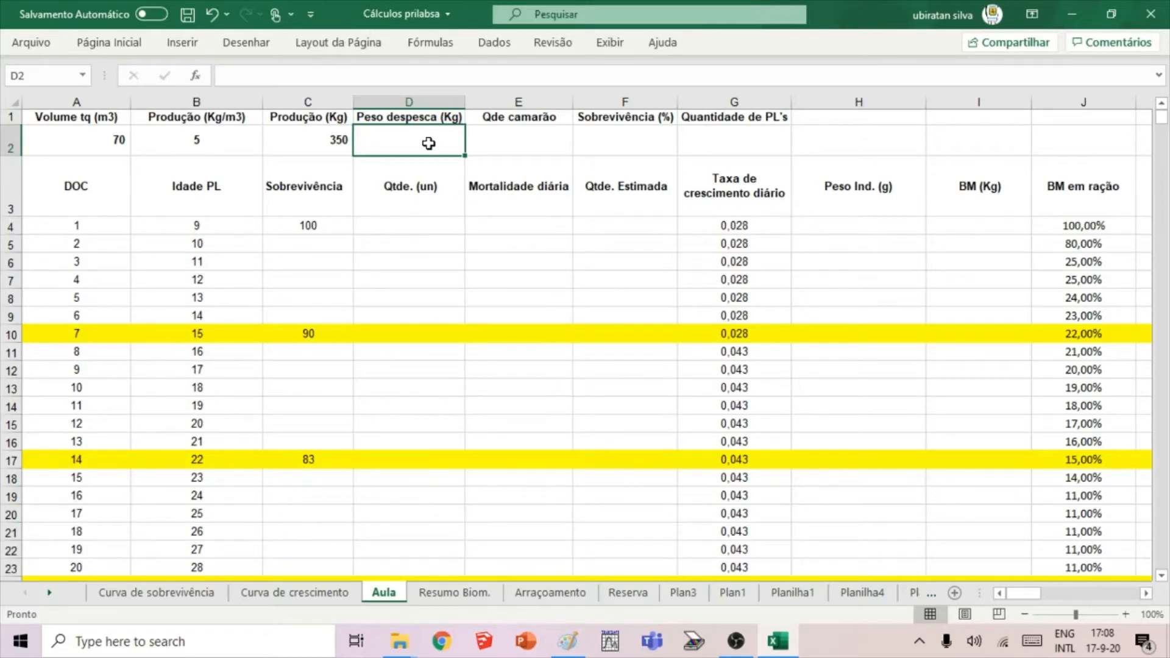
click(310, 145)
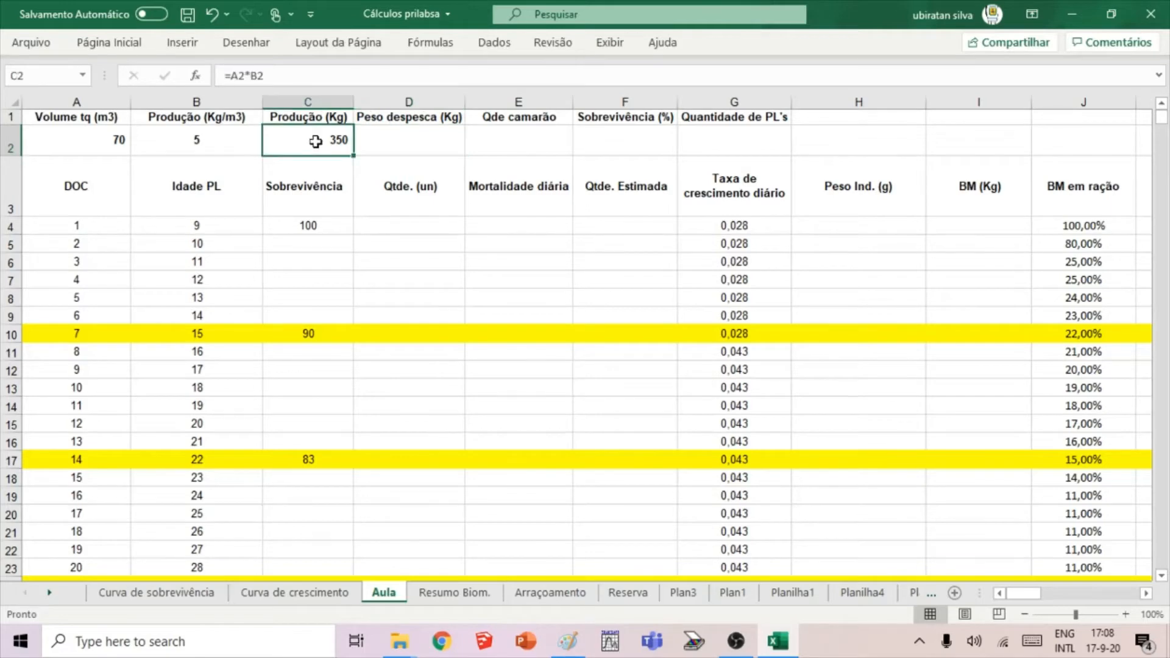
click(384, 140)
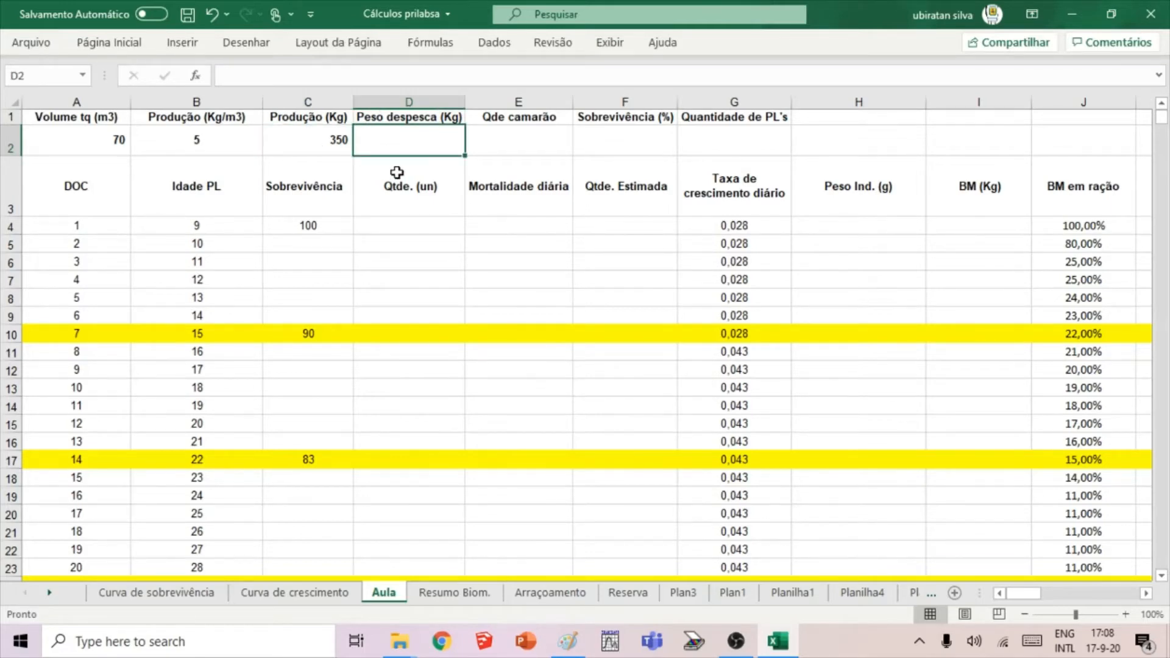
text(0,01)
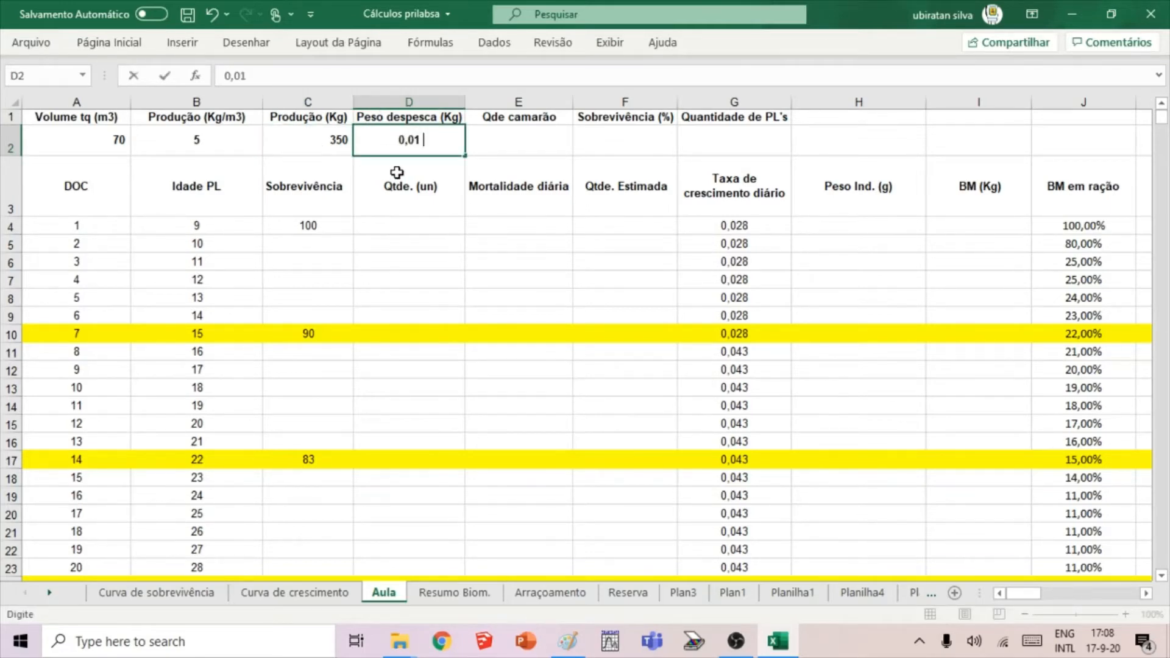
text(4)
key(Return)
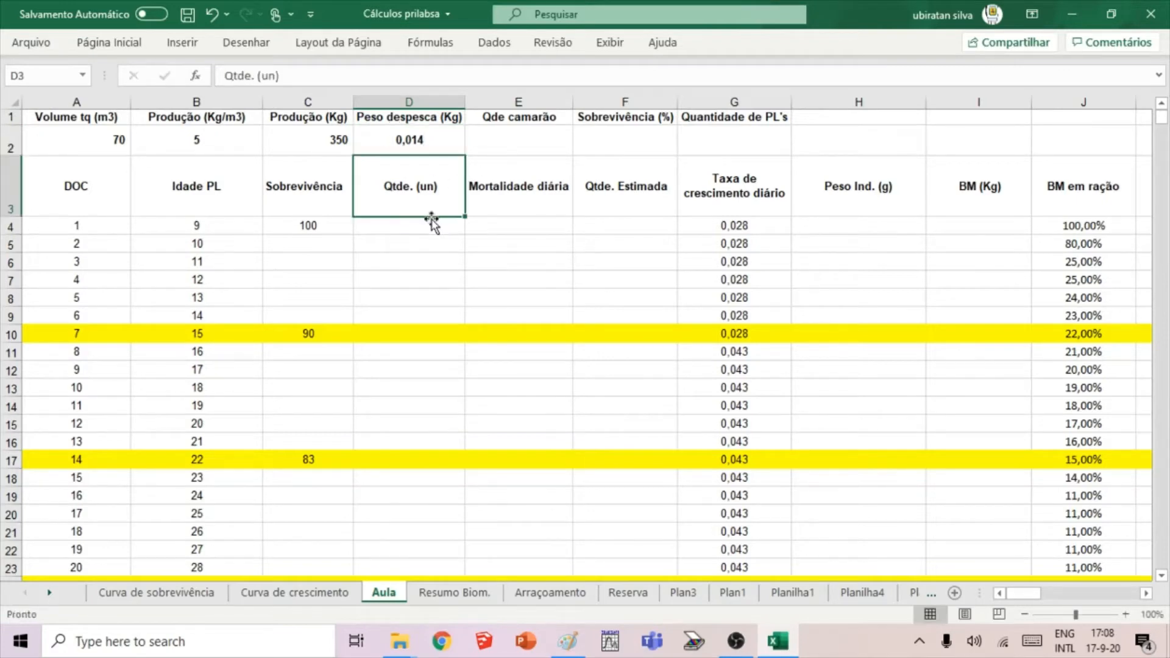
click(432, 244)
click(439, 145)
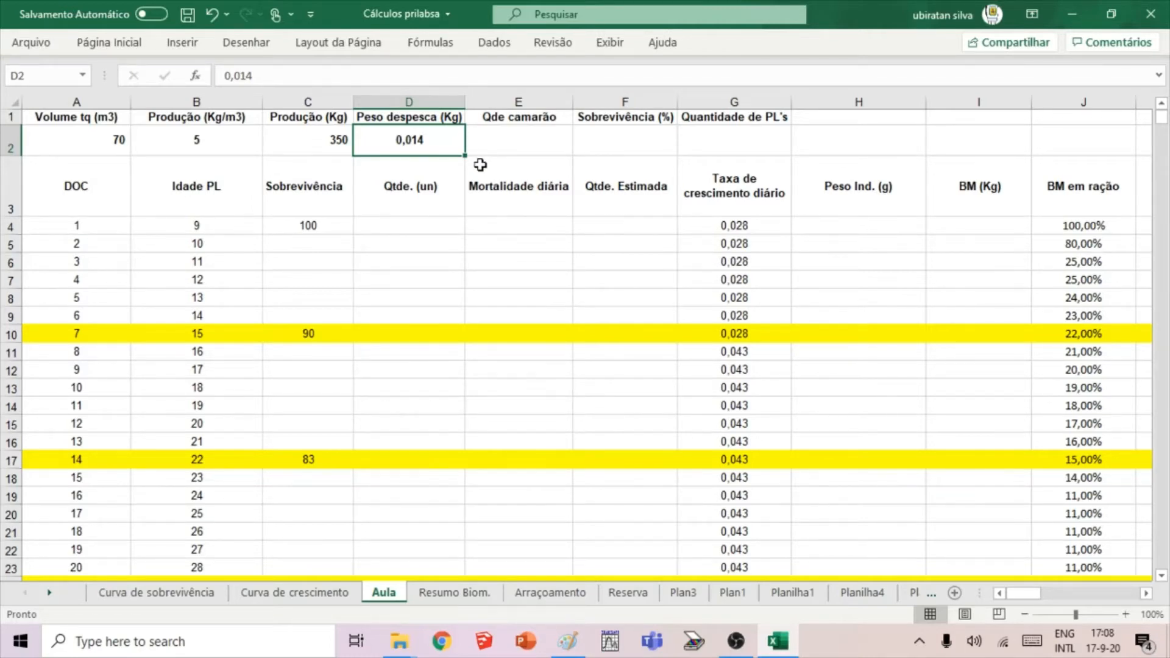
Enter the formula =C2*D2 for the shrimp quantity in E2.
click(549, 140)
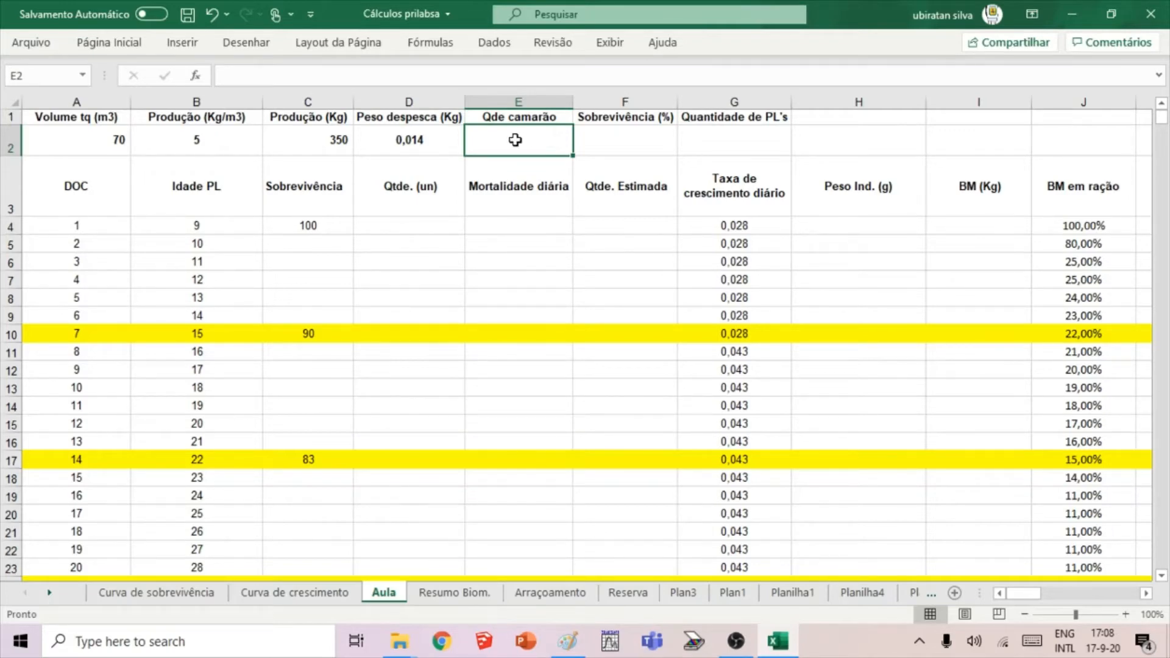
text(=)
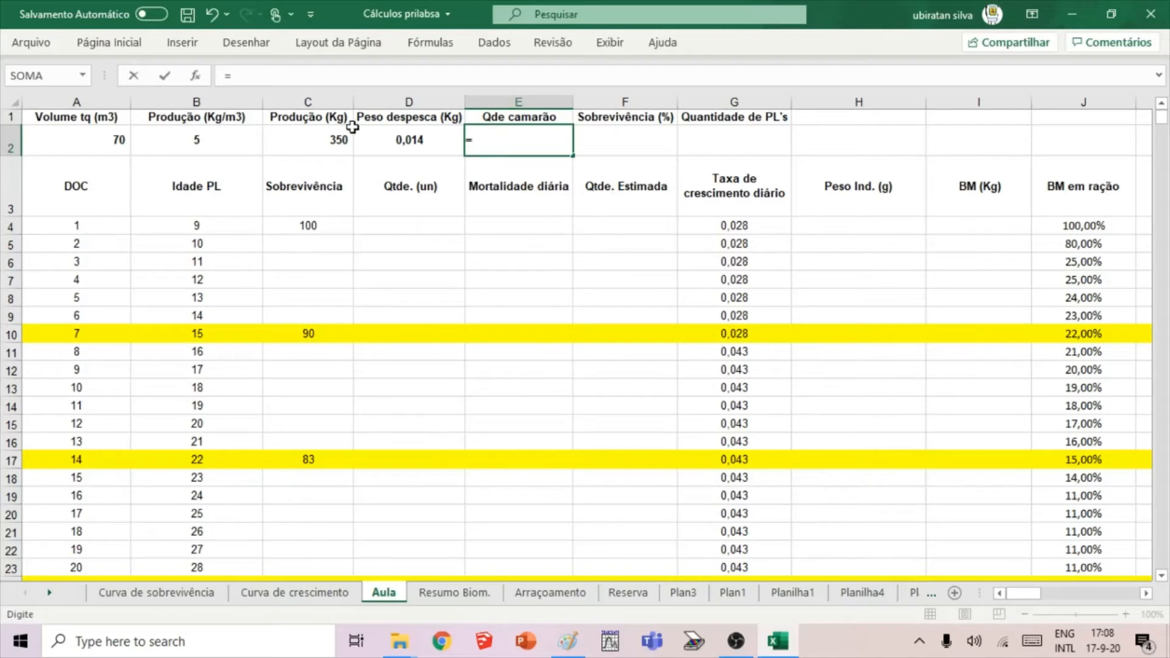
click(334, 144)
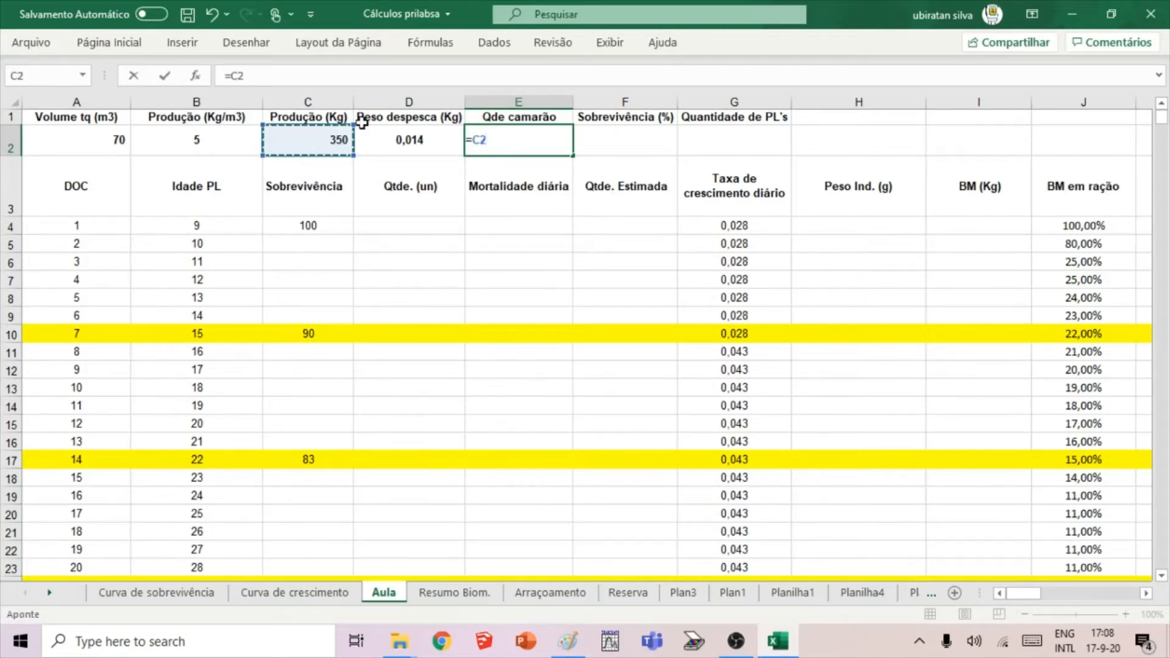
text(*)
click(408, 147)
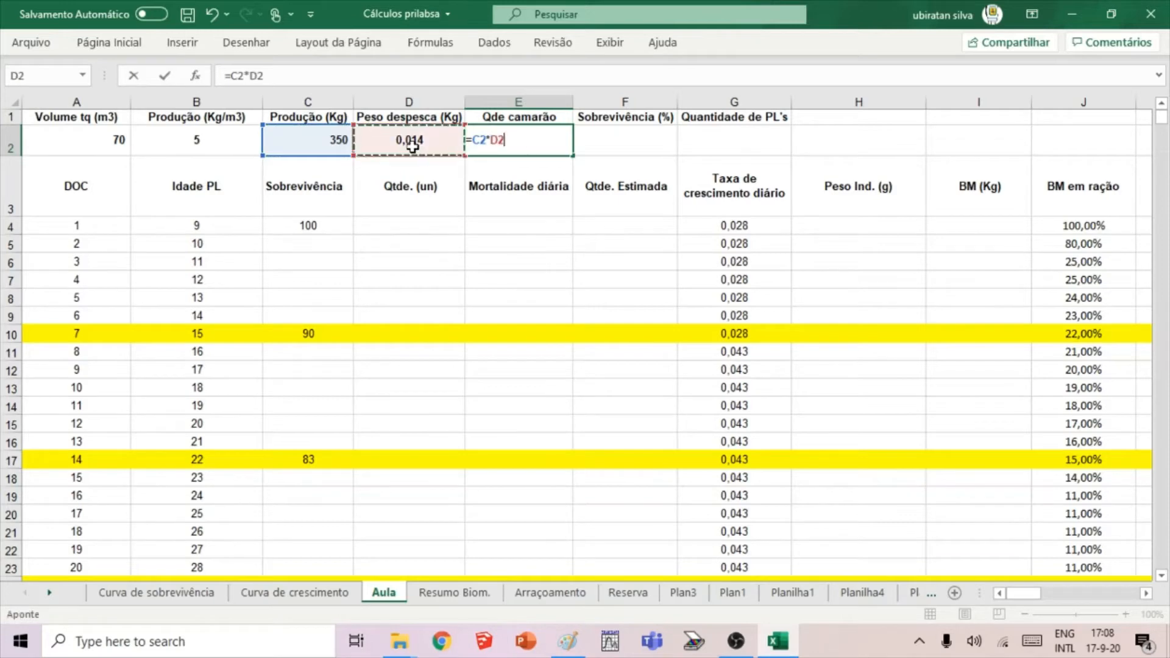
key(ctrl+Return)
key(Return)
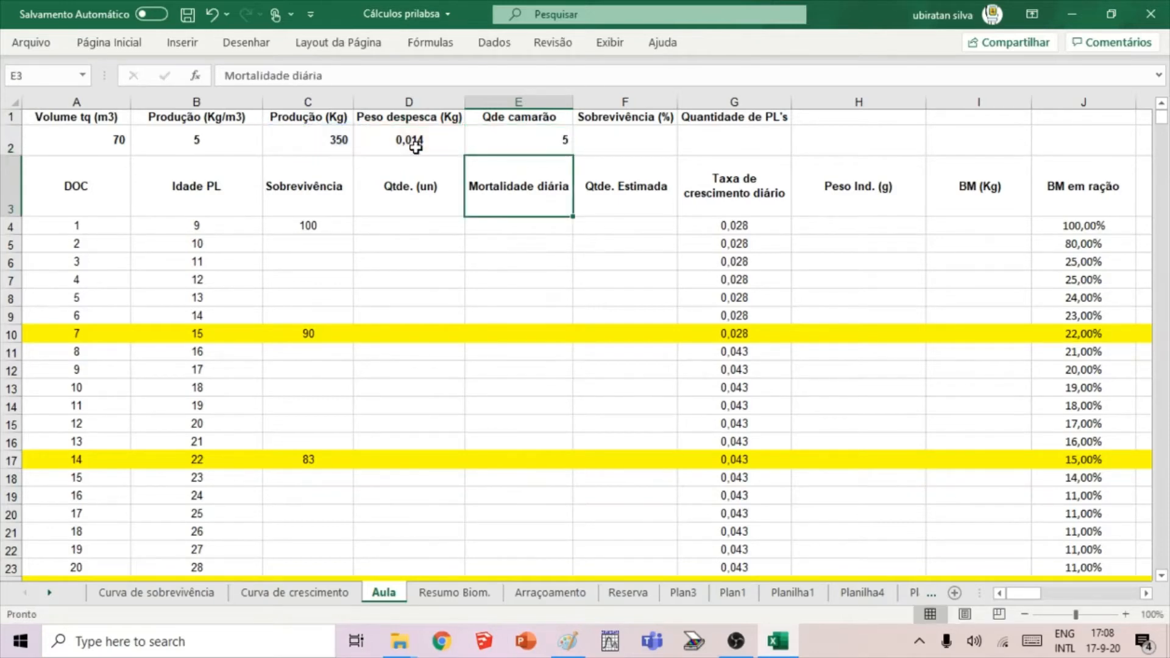
Correct the shrimp quantity formula in E2 to divide production by harvest weight, =C2/D2.
click(519, 142)
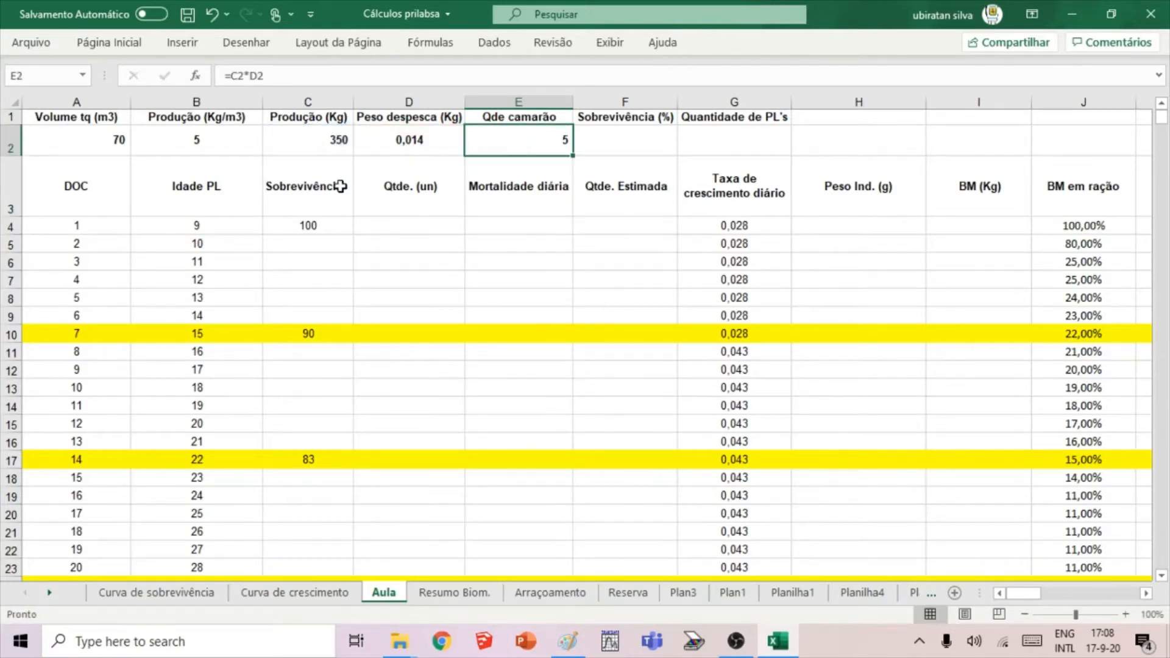
click(255, 71)
key(BackSpace)
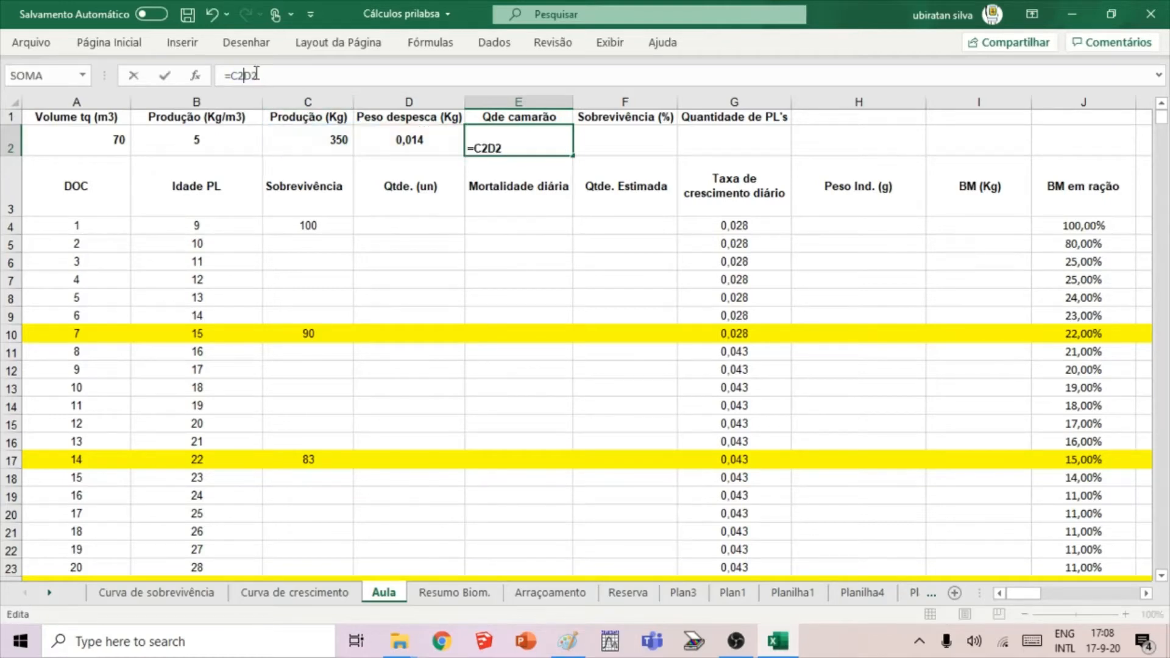
text(/)
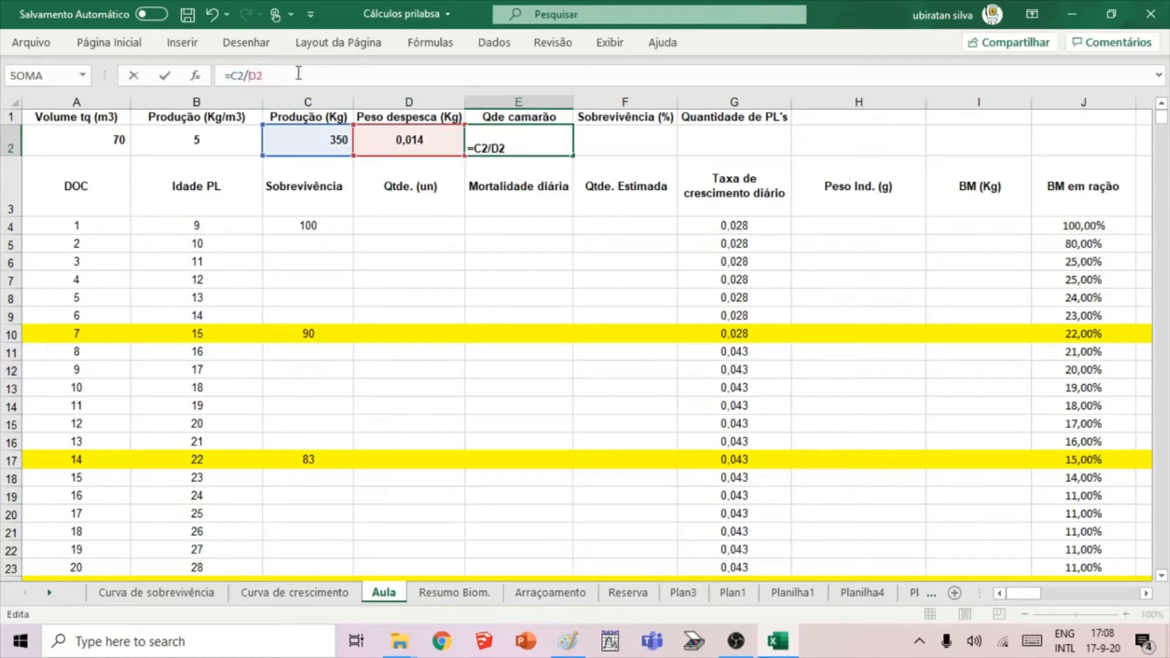
click(165, 75)
click(501, 243)
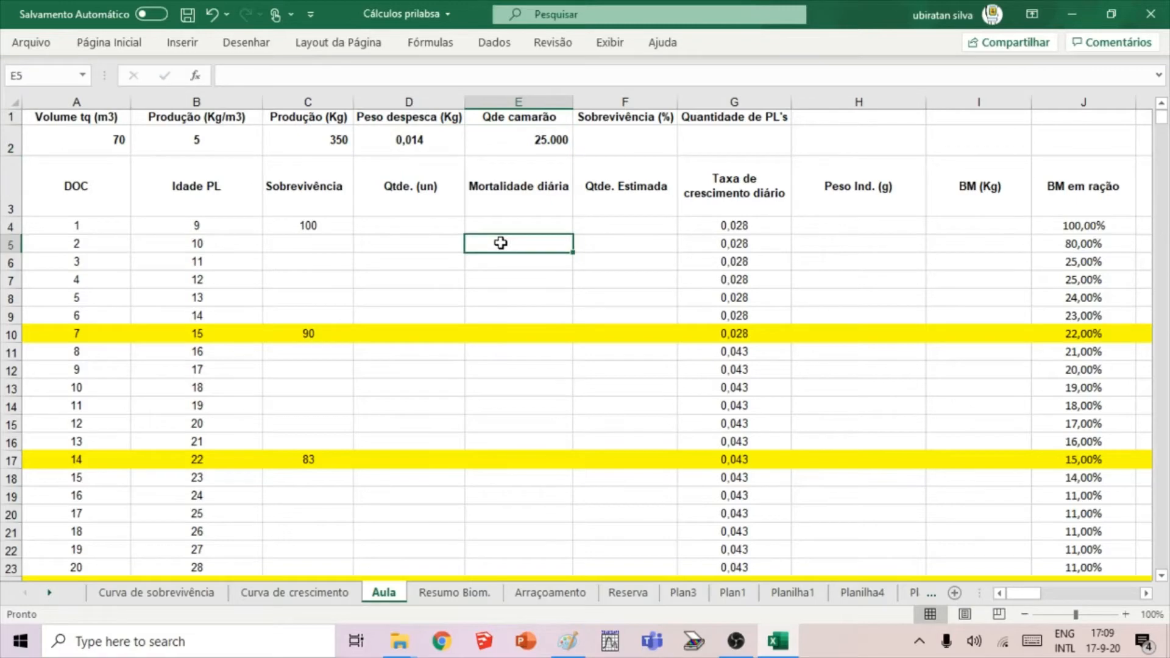
Review the production, harvest weight and shrimp quantity cells in row 2 to check how the quantity is derived.
click(449, 230)
click(410, 137)
click(313, 140)
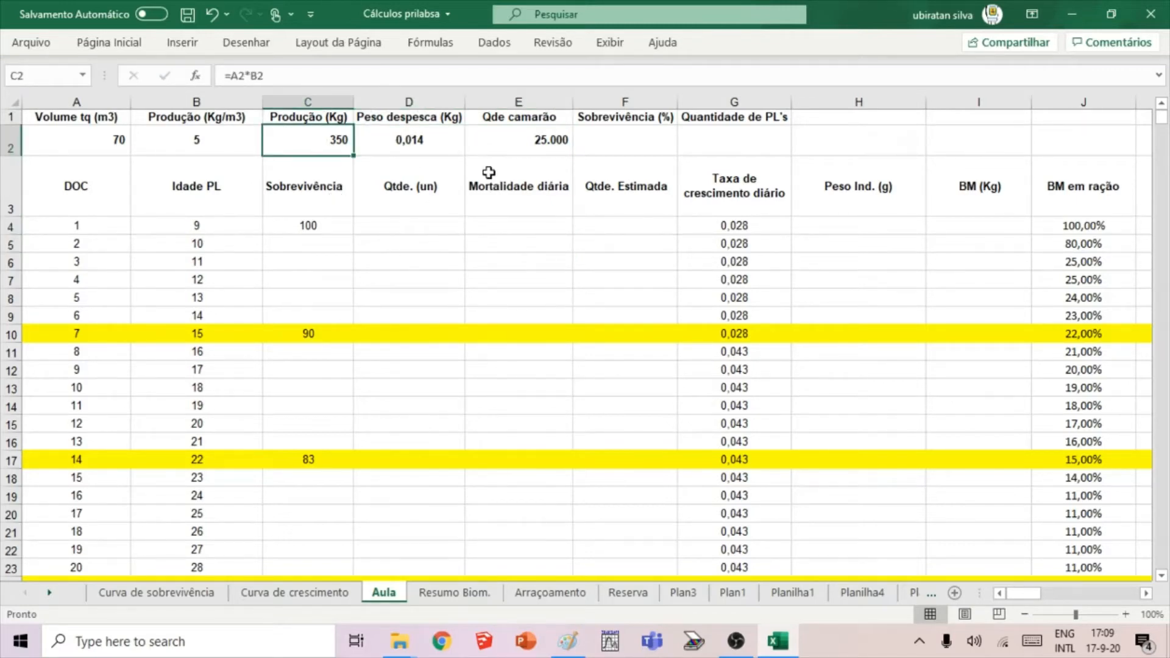
click(444, 143)
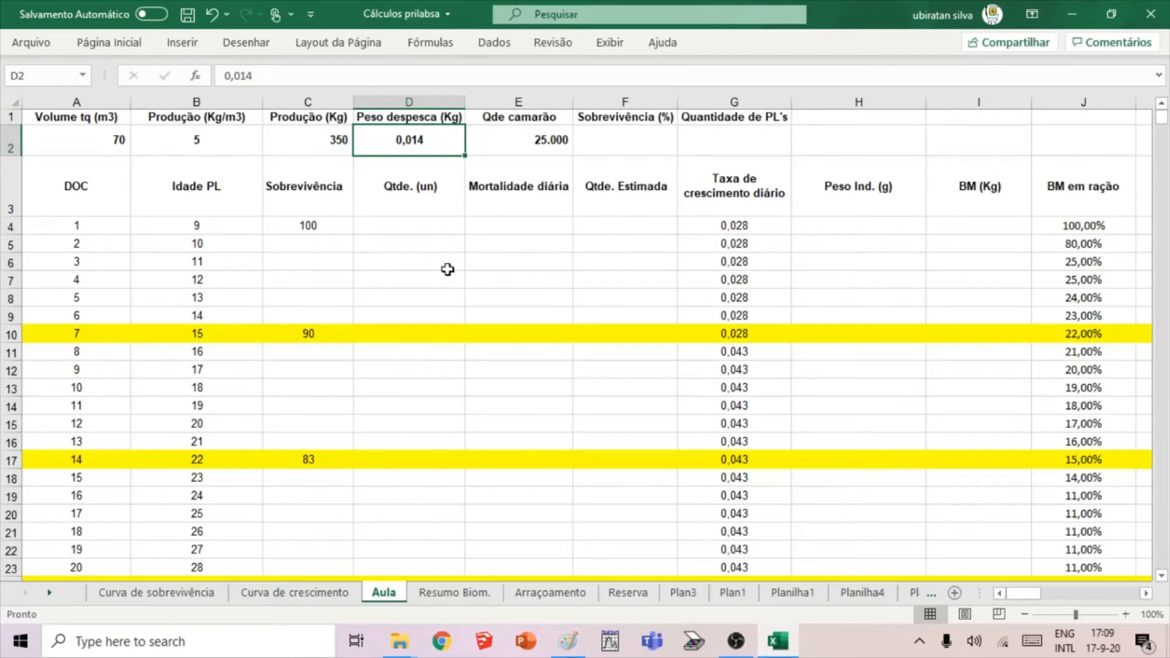
click(543, 134)
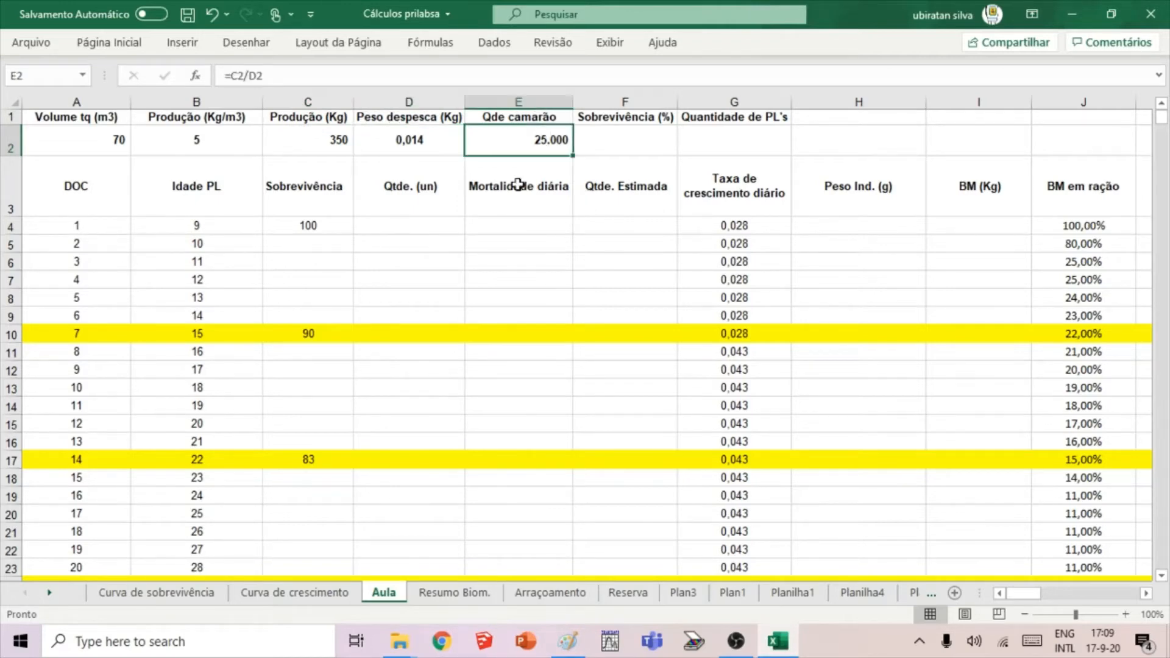
click(496, 276)
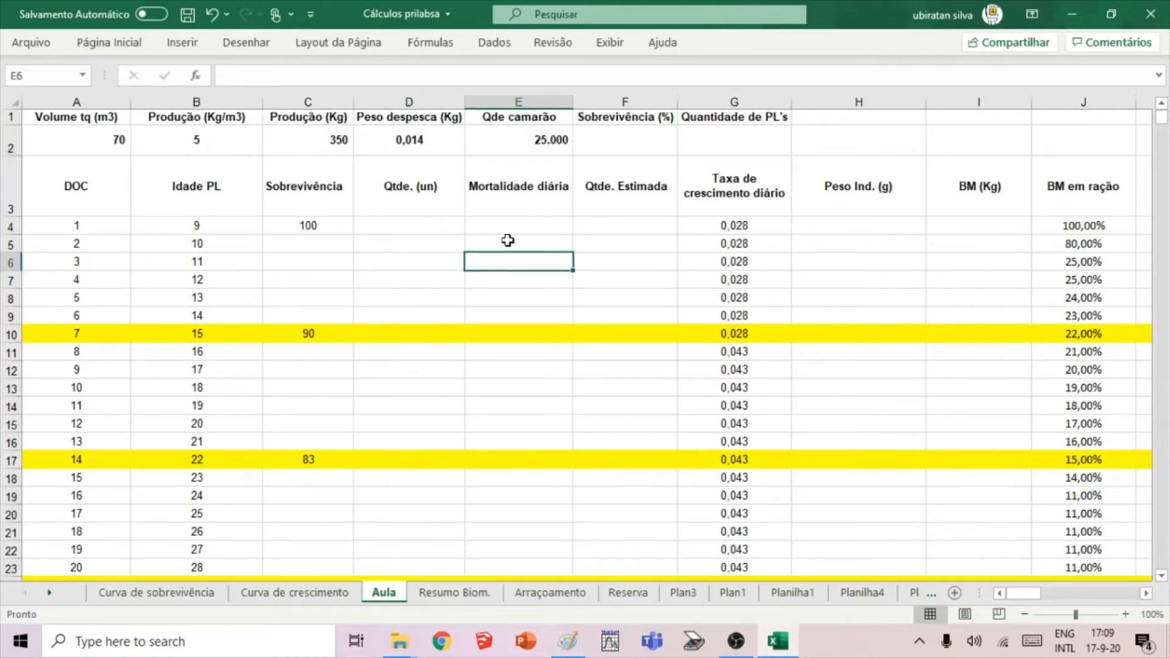
click(533, 142)
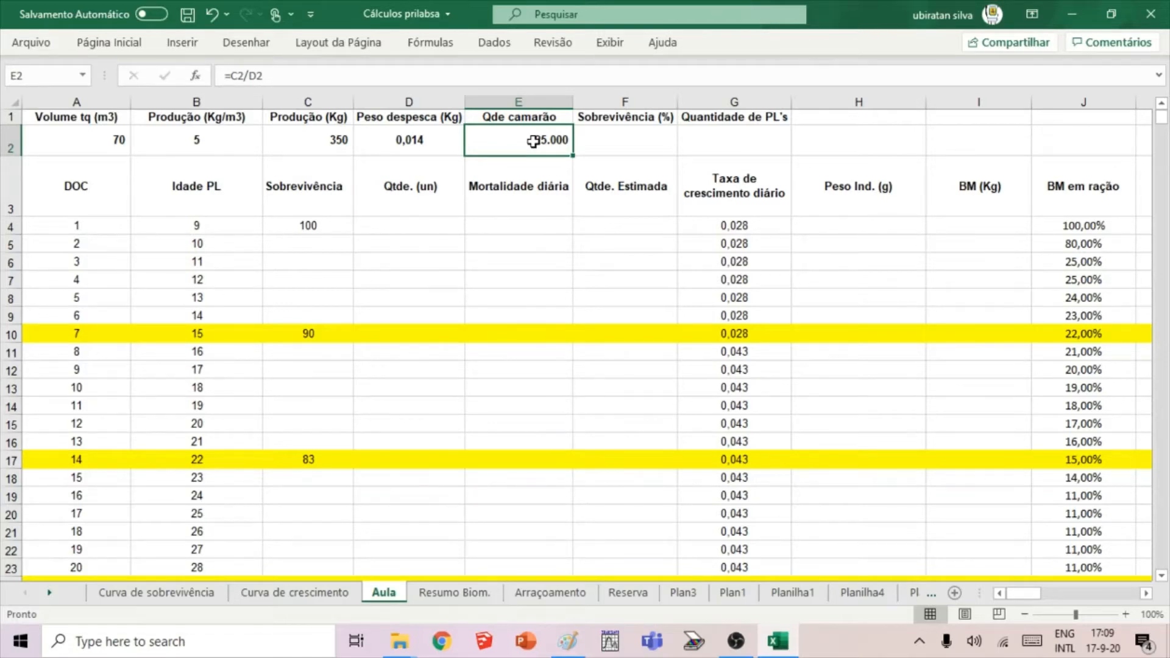
click(555, 181)
click(543, 227)
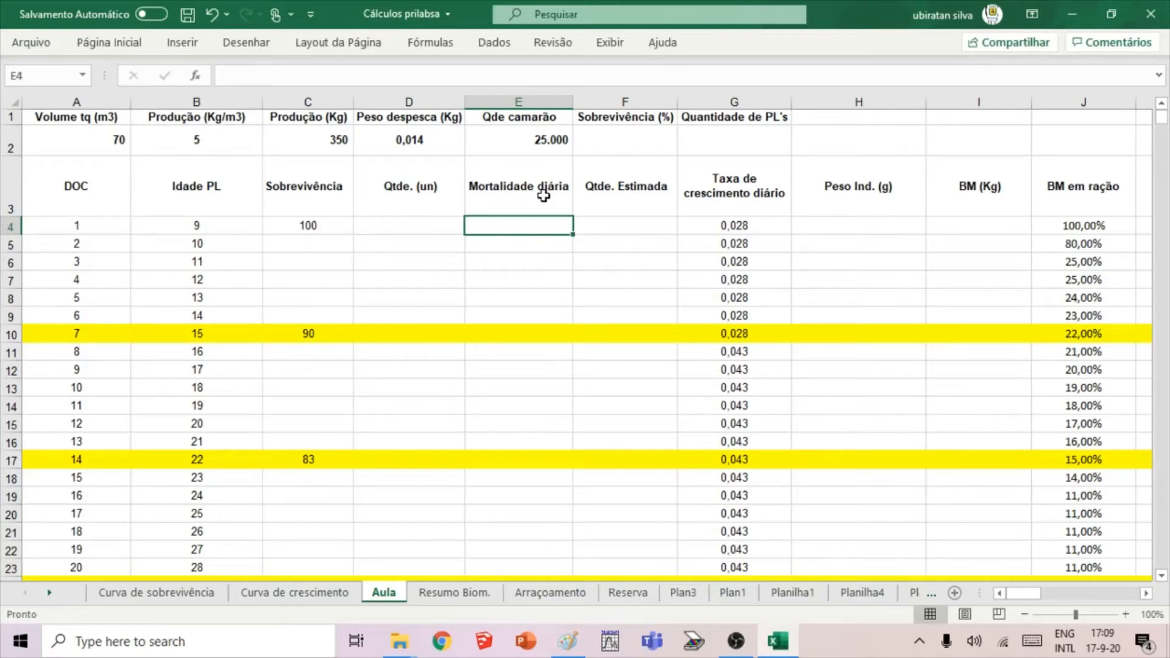
Enter 70 as the survival percentage in F2.
click(614, 156)
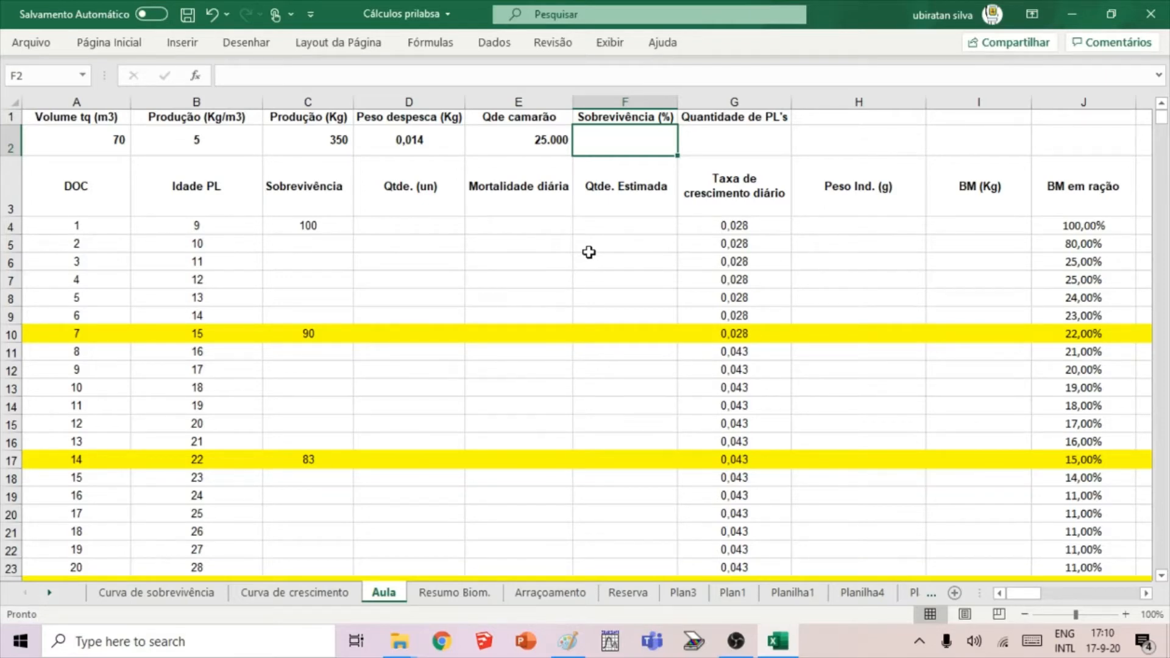
text(70)
click(589, 248)
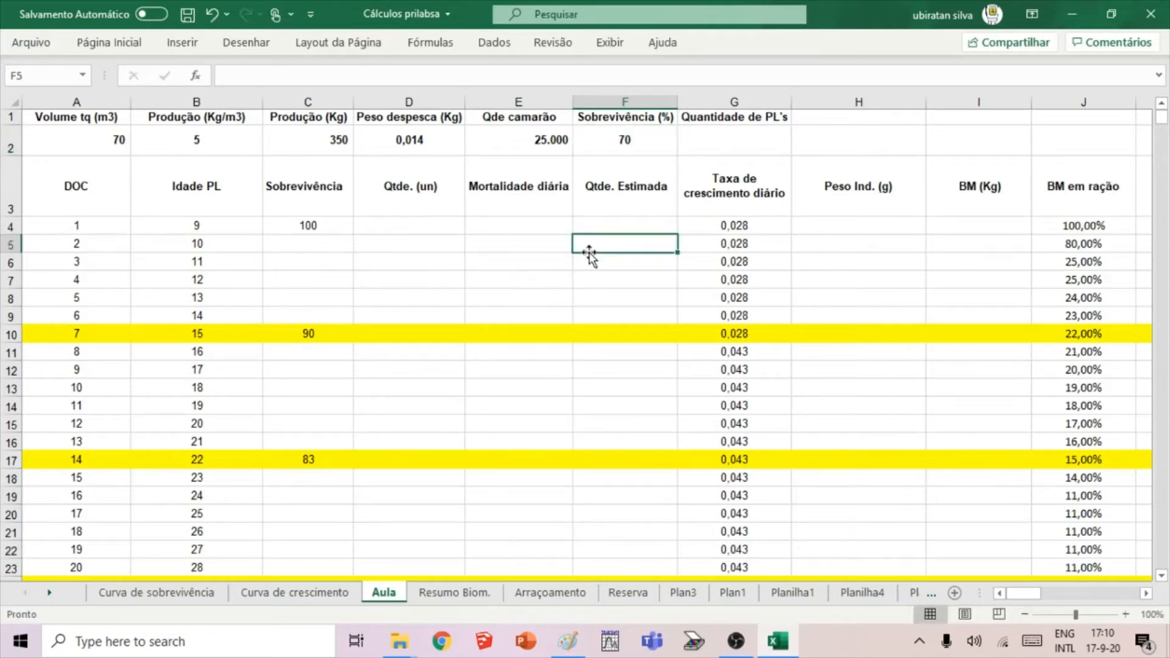
Enter the formula =E2*100/F2 in G2 to calculate the quantity of post-larvae from shrimp quantity and survival.
click(695, 146)
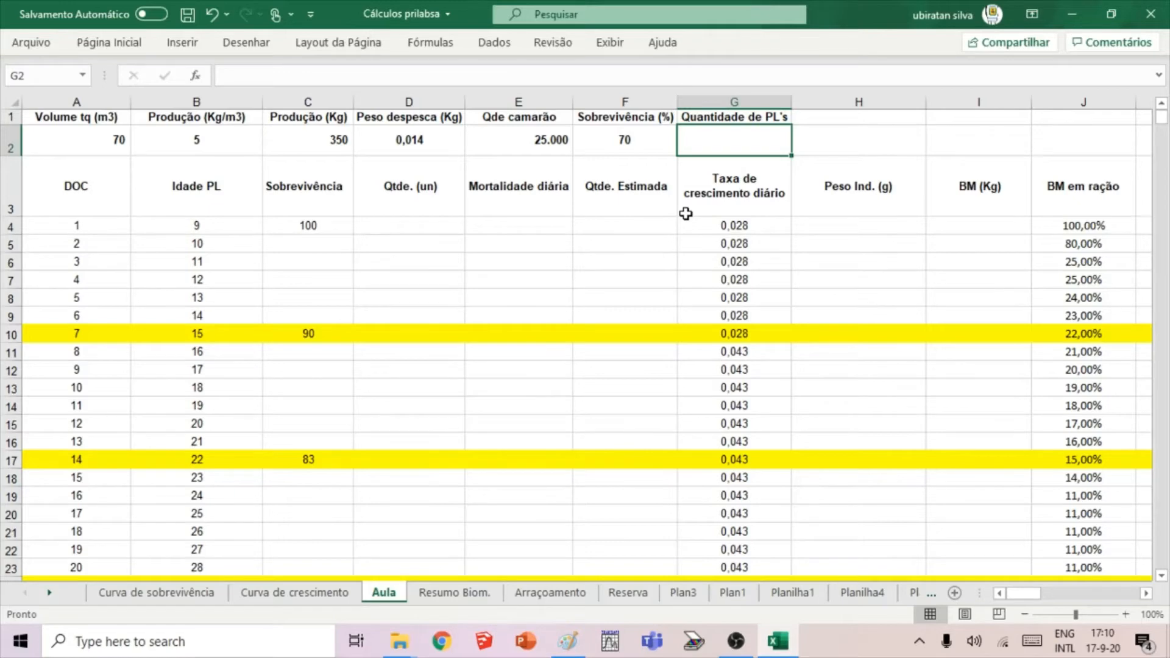
text(=)
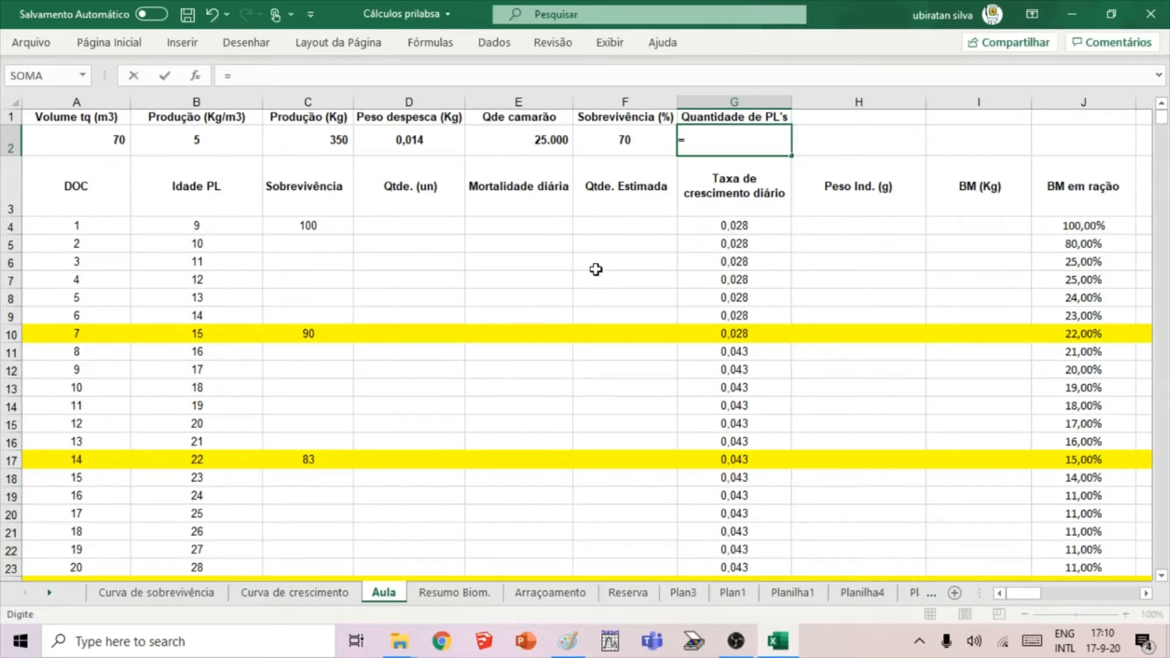
click(612, 143)
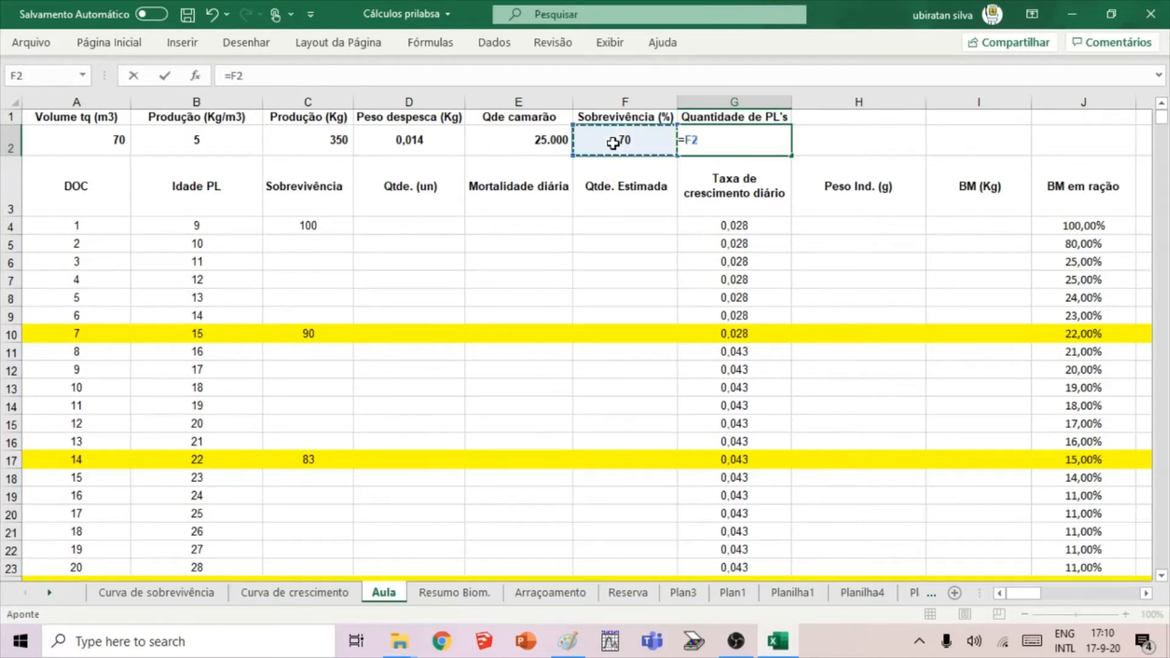
click(541, 140)
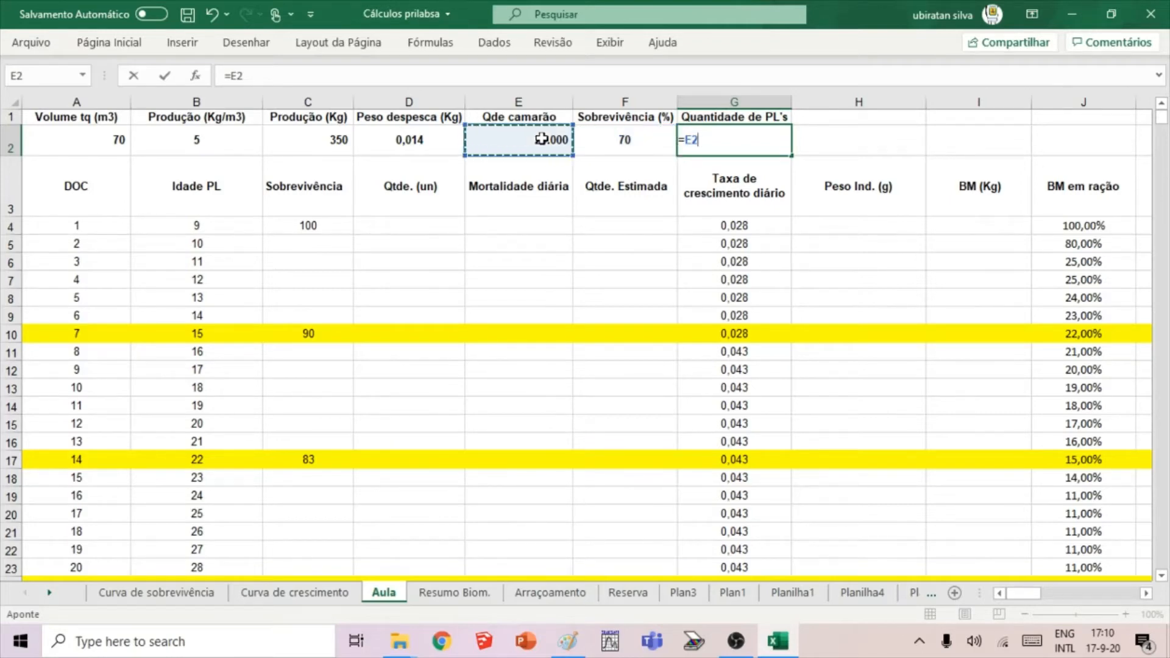
text(*10)
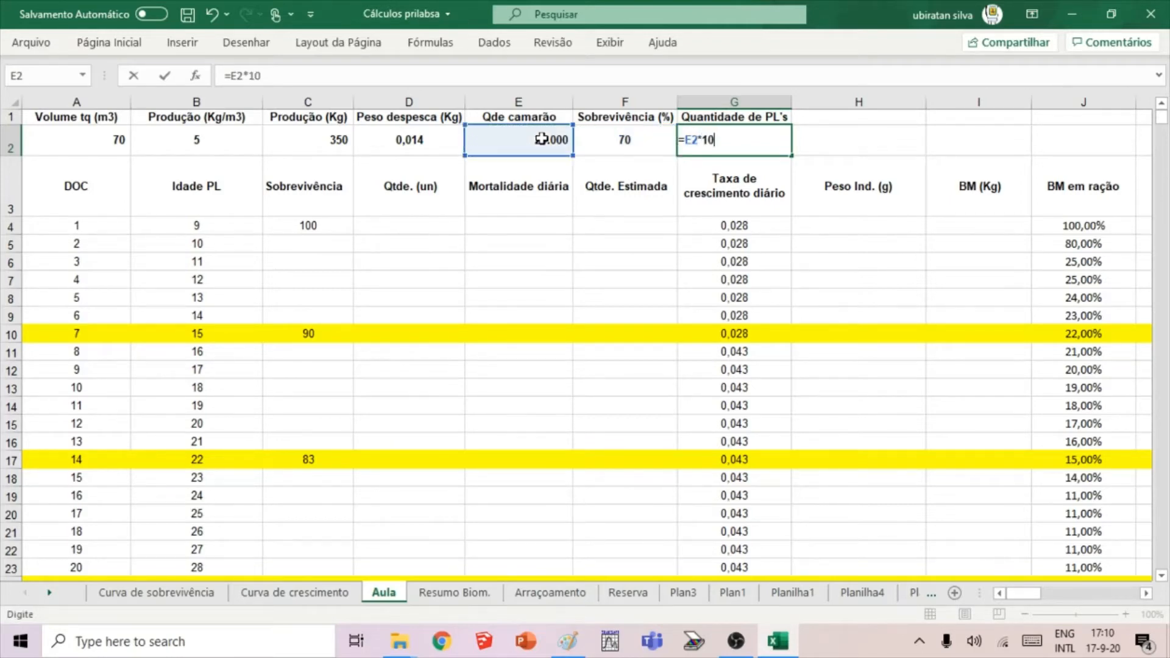
text(0/)
click(621, 143)
key(Return)
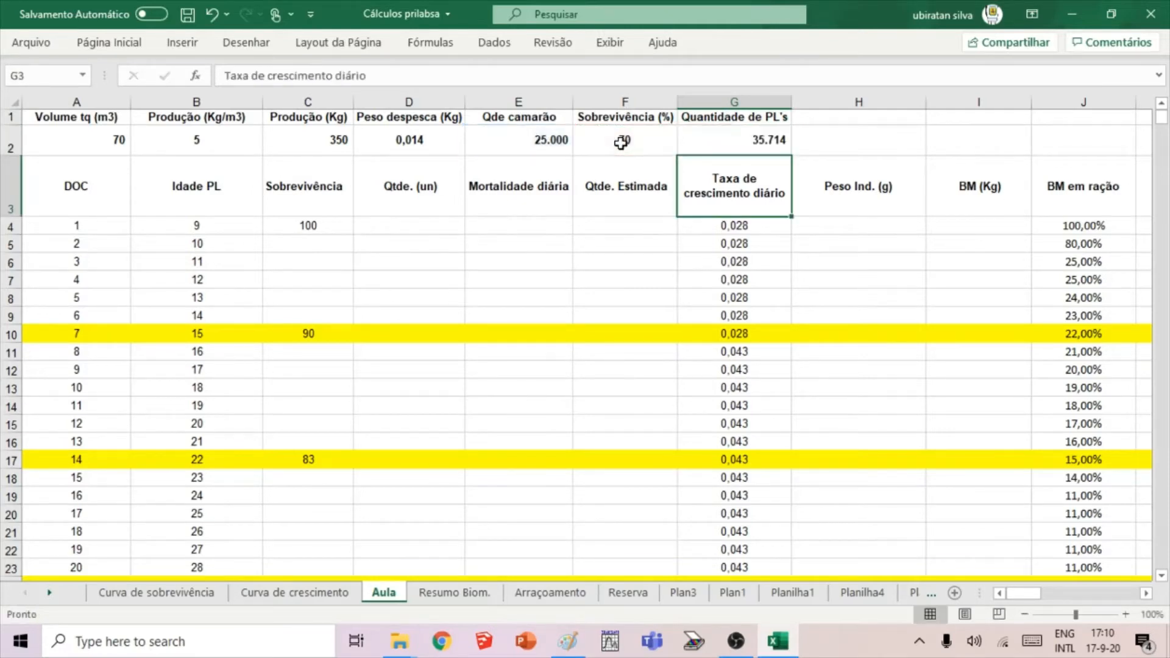
click(810, 355)
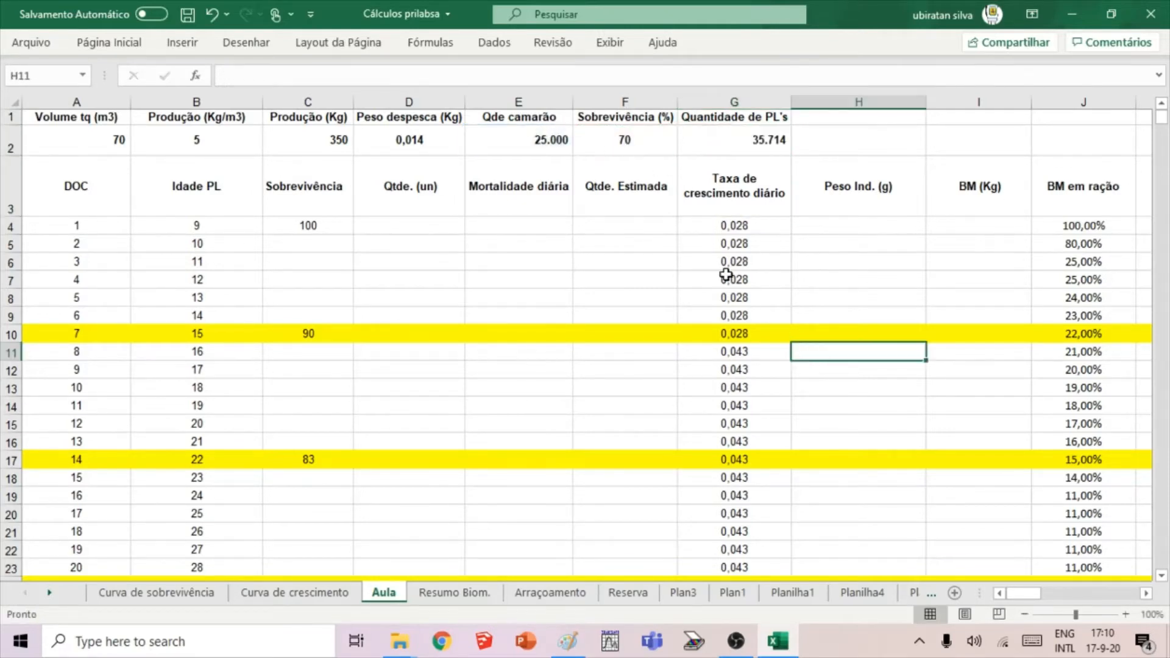
Review the shrimp quantity, survival and post-larvae quantity cells in row 2 to check how the stocking number is derived.
click(536, 145)
click(631, 141)
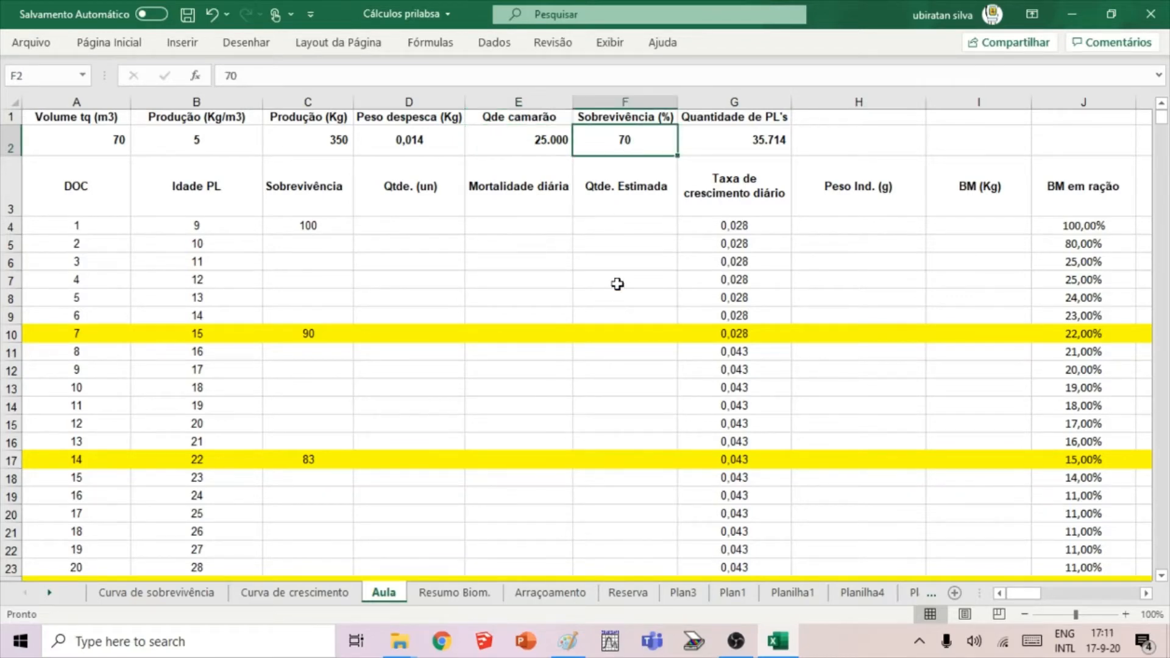
click(548, 142)
click(720, 141)
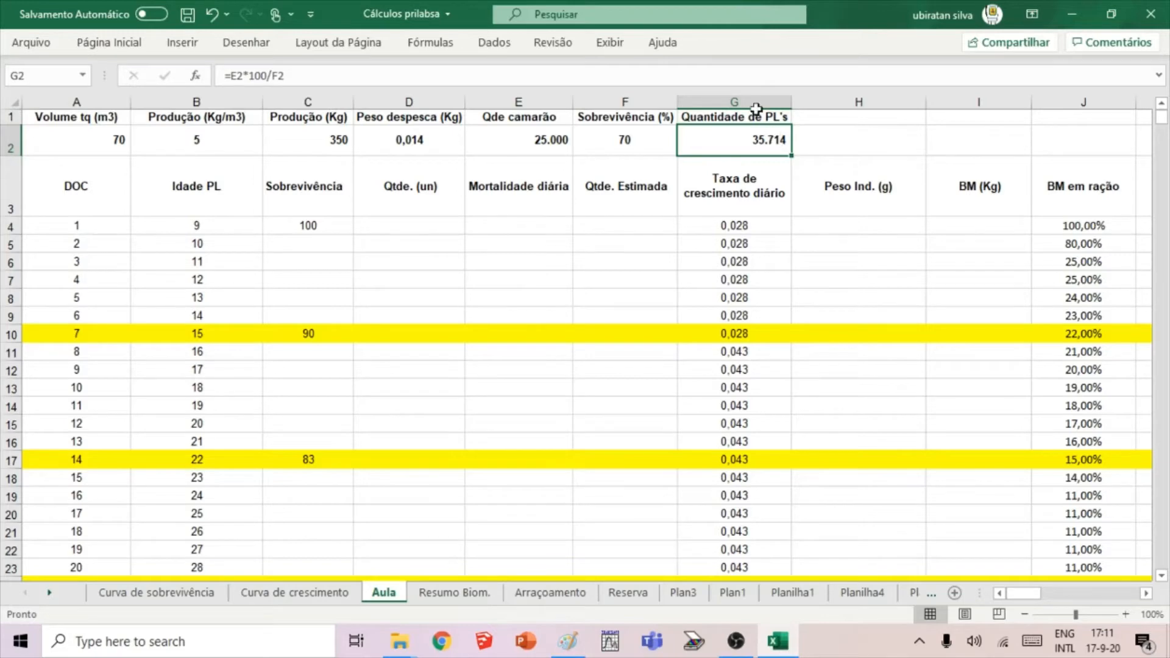
click(542, 138)
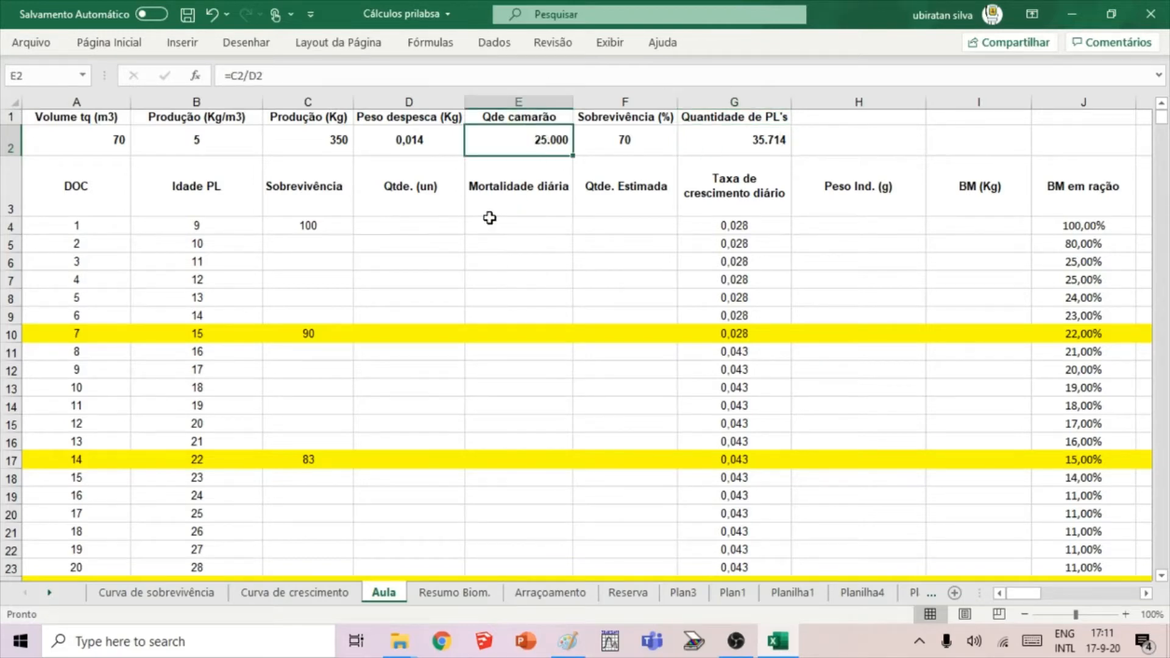
click(486, 249)
click(698, 131)
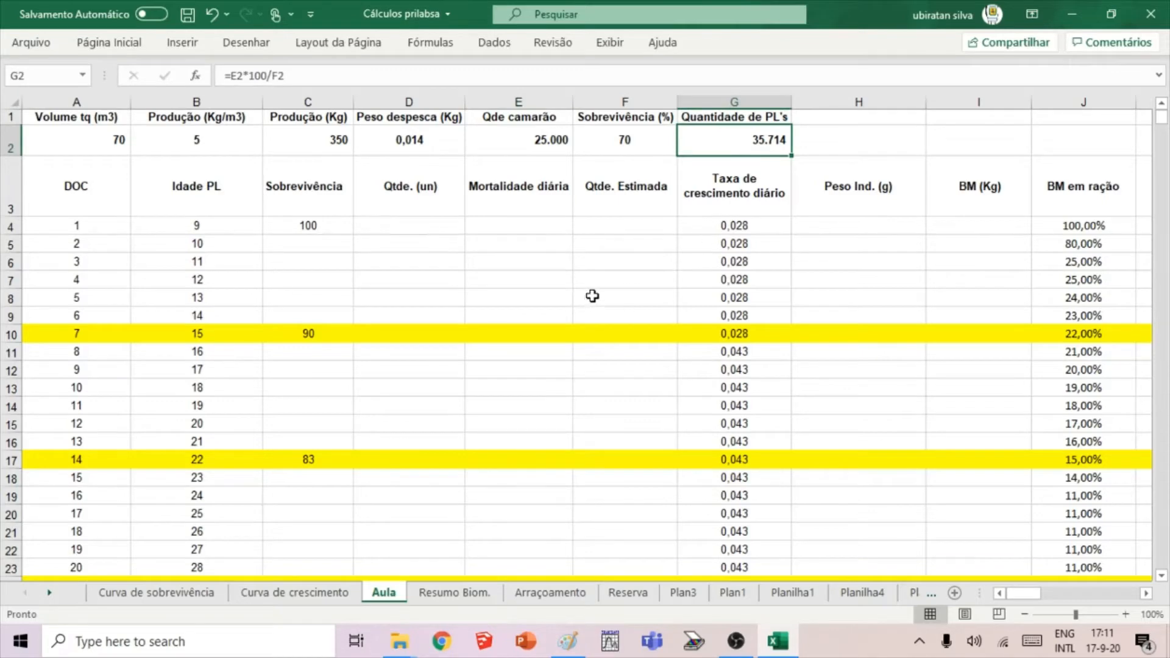
click(593, 295)
click(745, 137)
Enter 15 as a trial individual weight in H2, beside the post-larvae quantity.
click(824, 142)
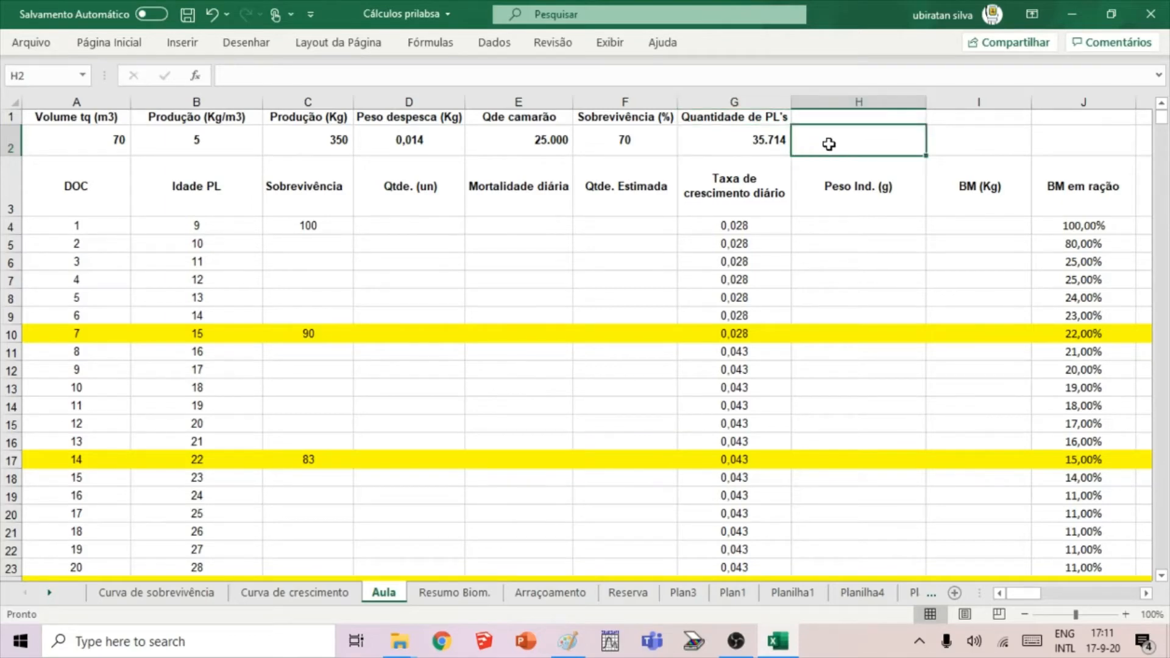
text(15)
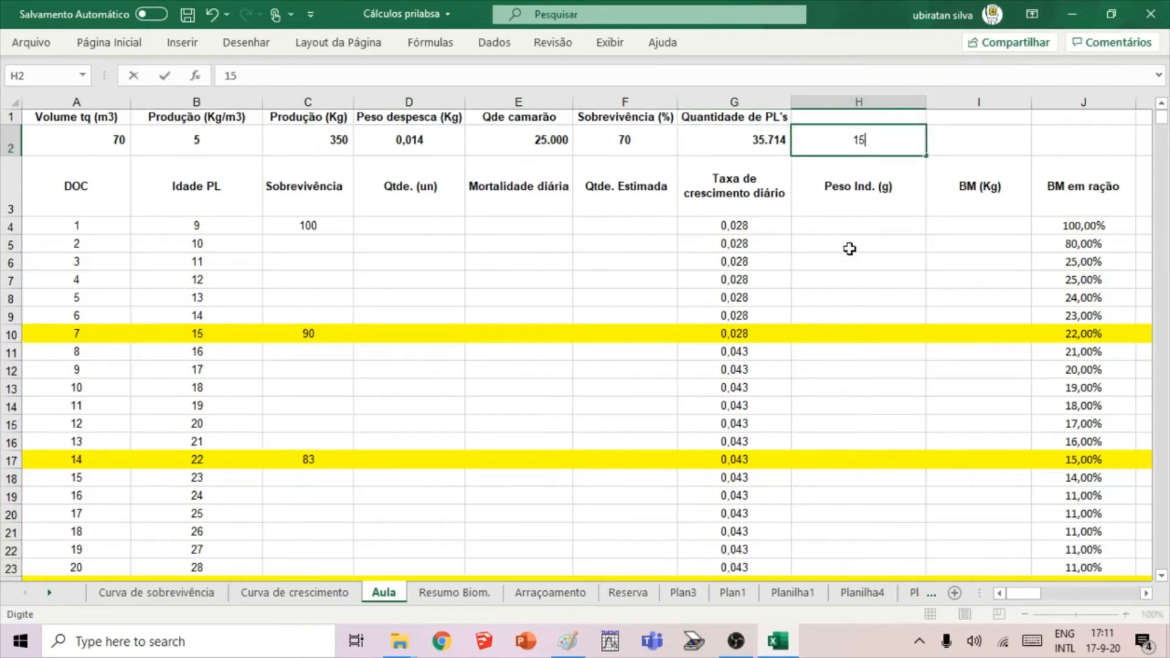
click(850, 249)
Enter the trial formula =(G2/1000)*H2 in I2 to compute the biomass from the post-larvae quantity and trial weight.
click(979, 148)
text(=)
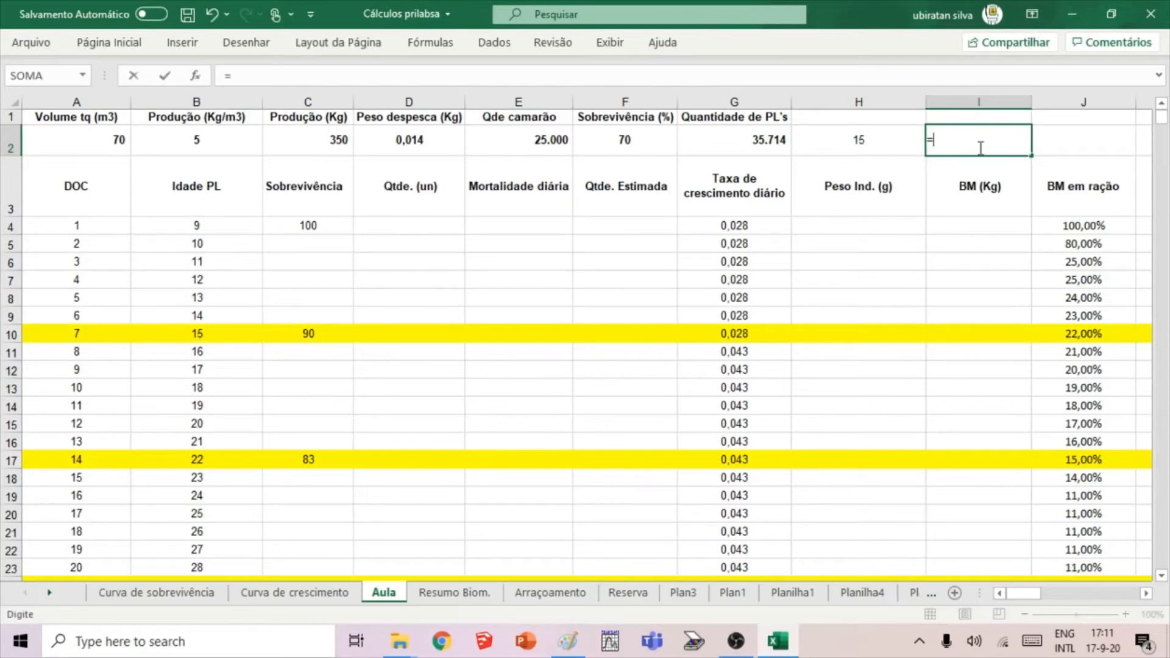
click(740, 140)
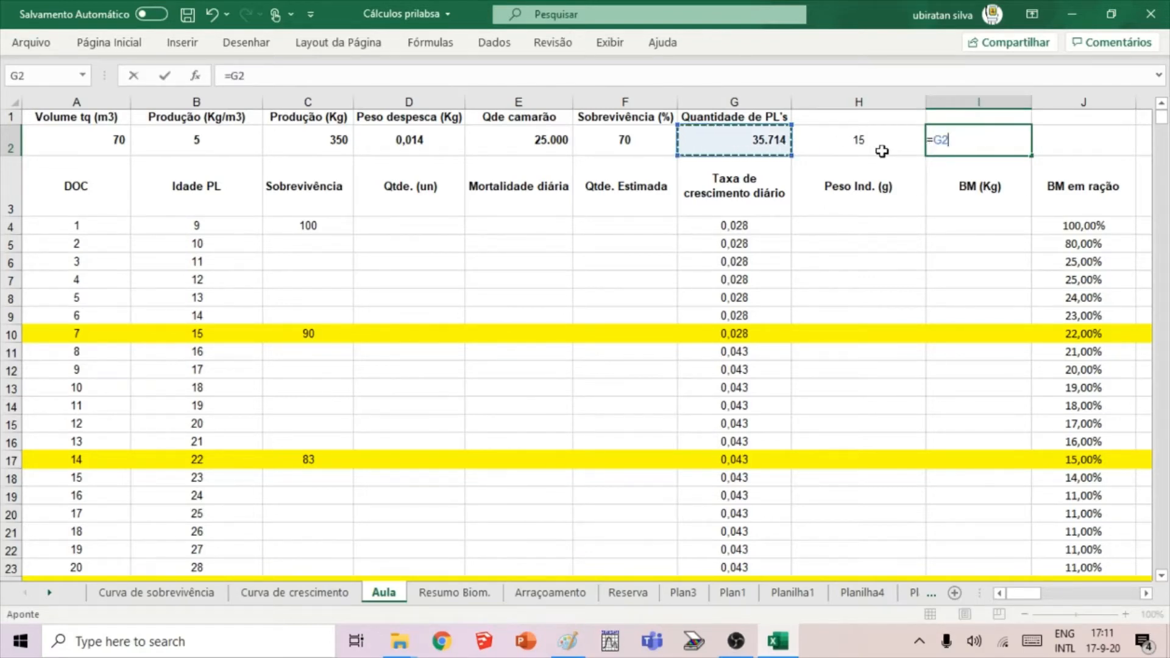
text(/1000)
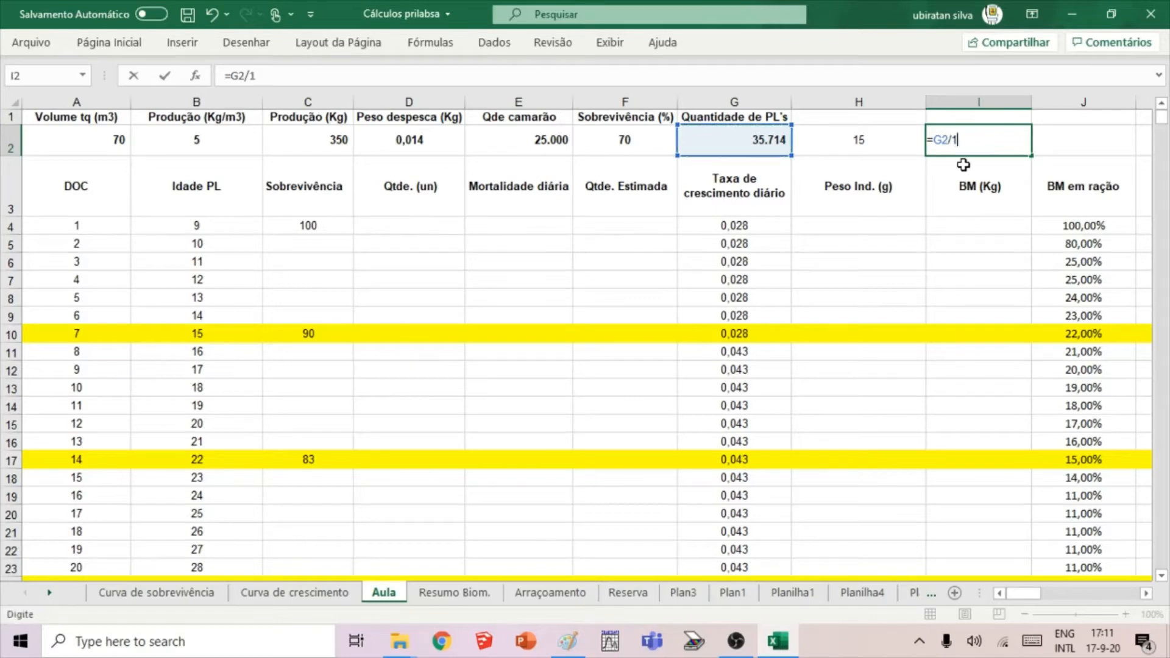
click(936, 140)
text(()
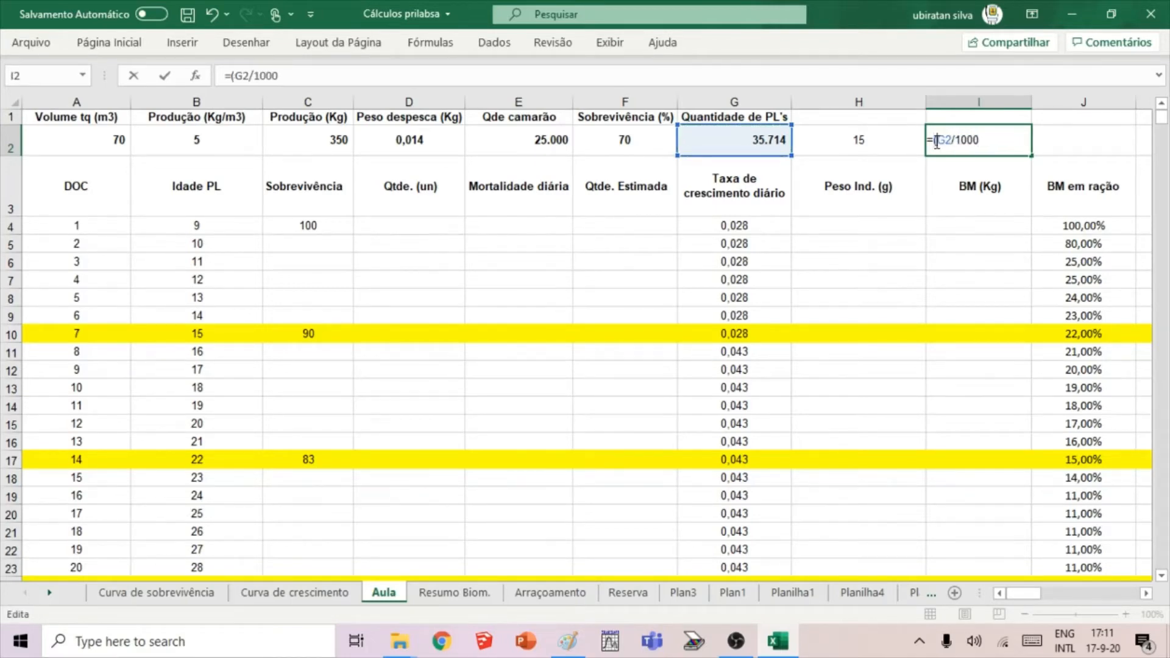
click(982, 143)
text()*)
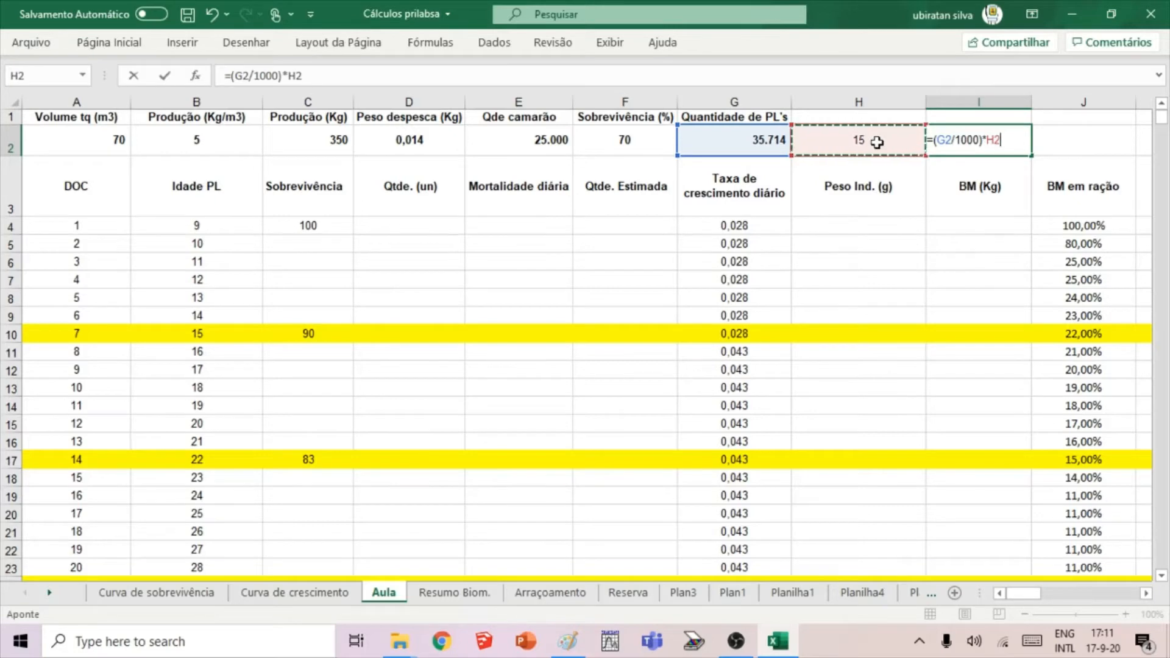
key(Return)
click(981, 144)
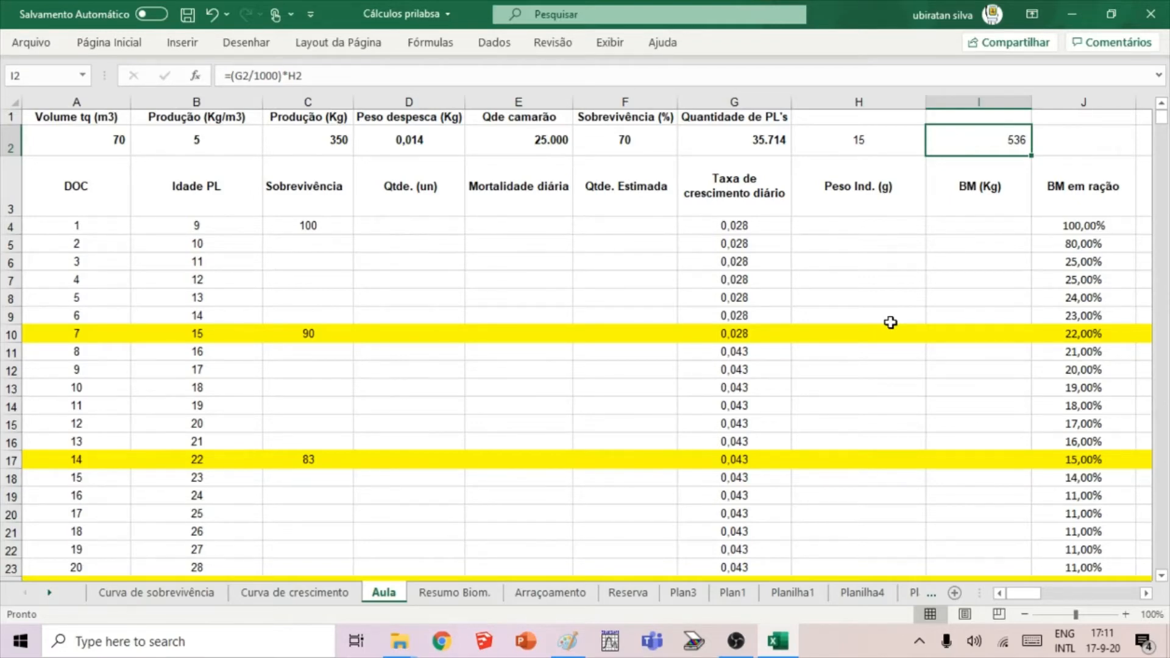
Clear the trial weight and biomass formula from H2:I2.
click(878, 282)
drag(878, 138, 945, 130)
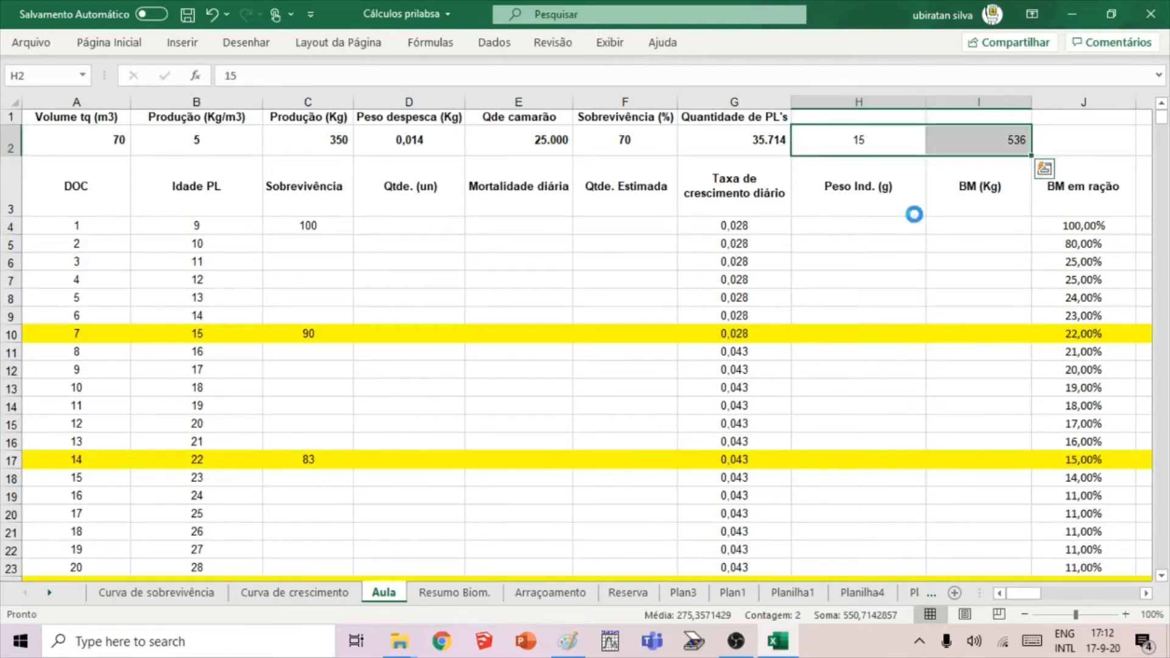
key(Delete)
Enter the formula =G2 in D4 so the day 1 quantity takes the number of post-larvae.
click(374, 273)
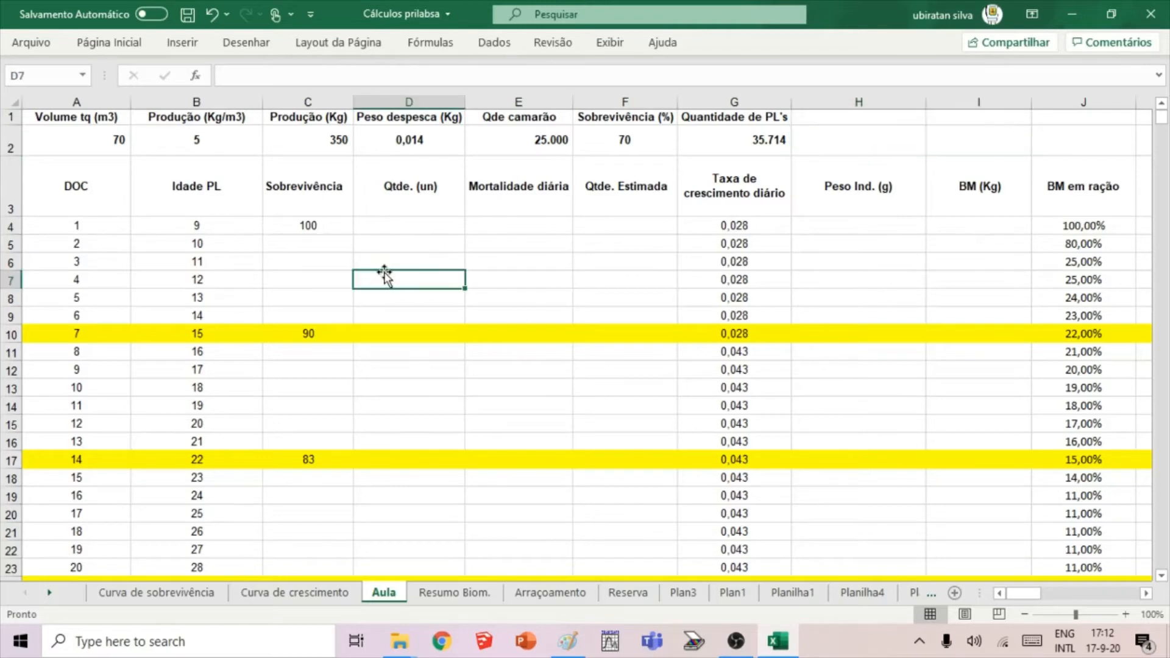
drag(402, 272, 500, 227)
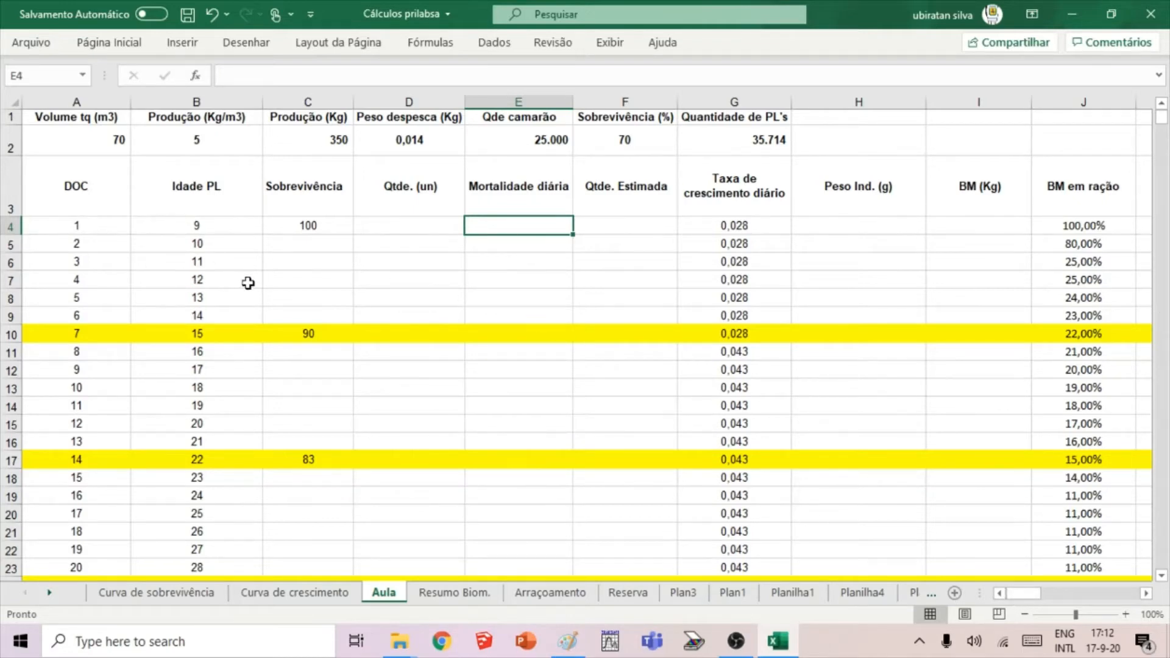
click(379, 232)
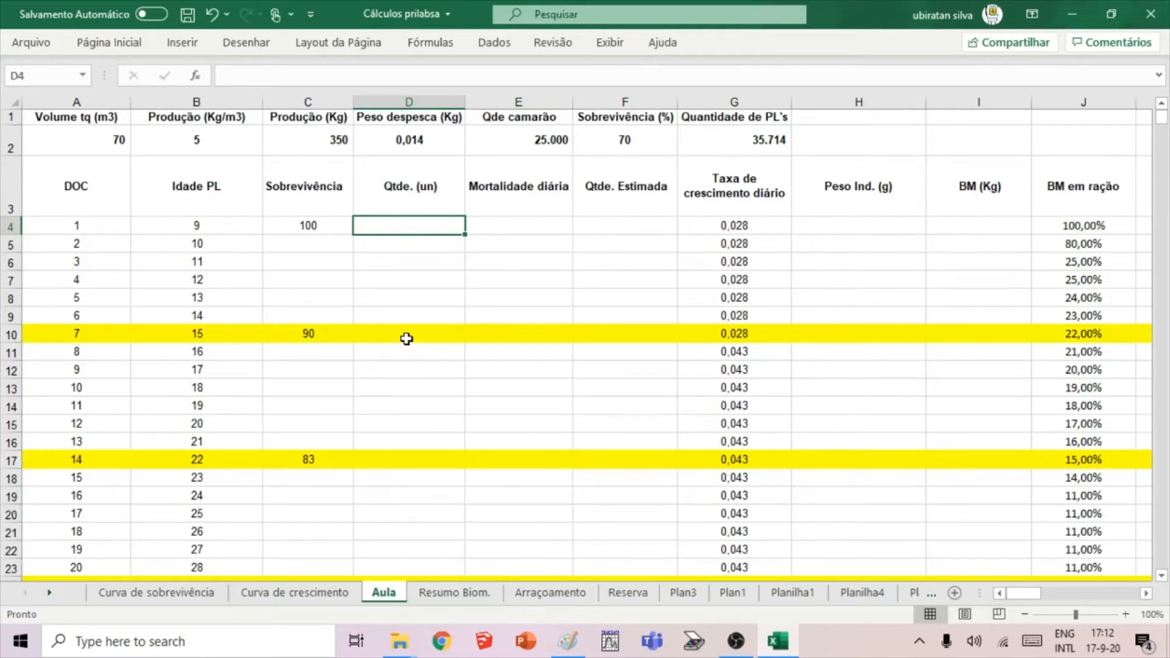
click(726, 138)
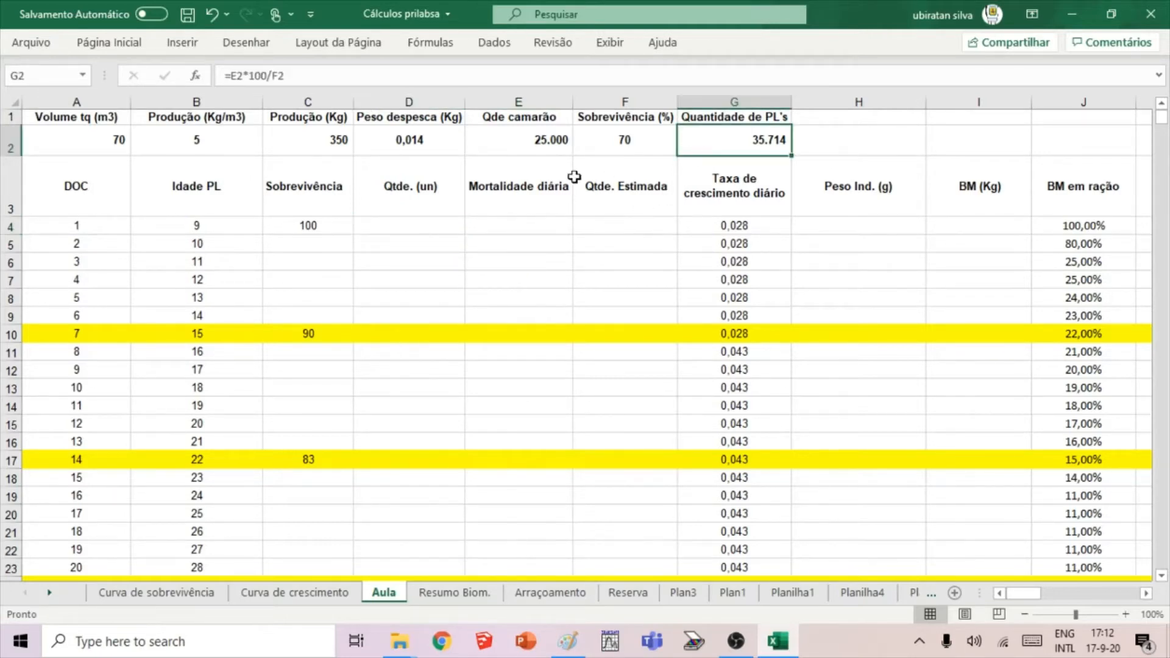
click(406, 223)
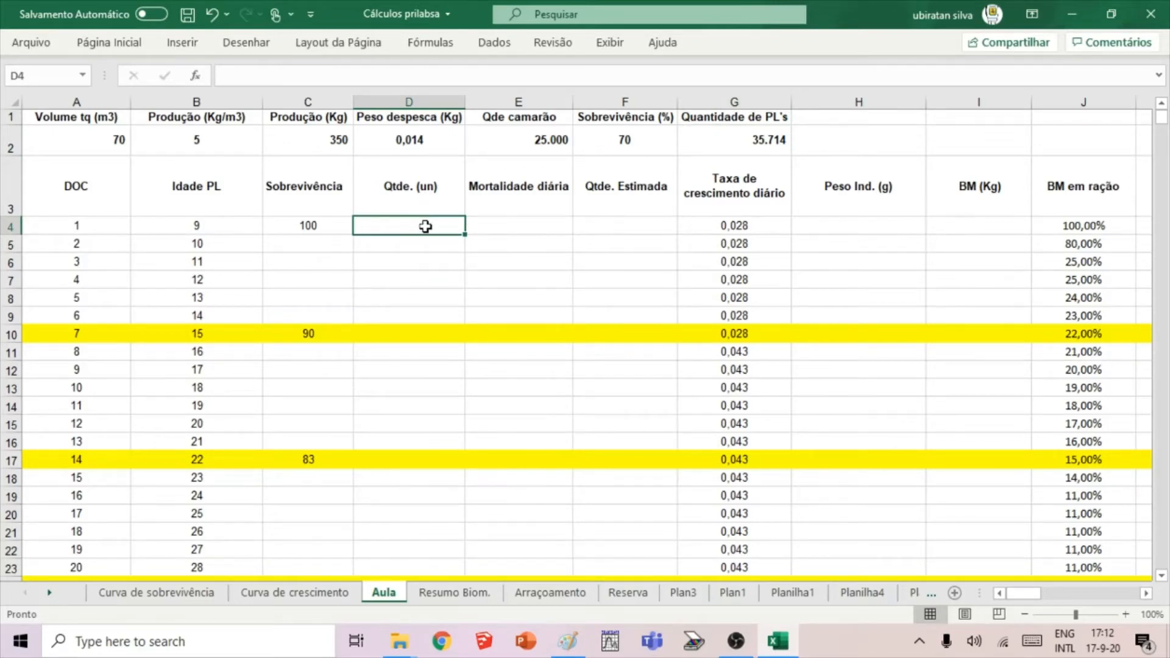
text(=)
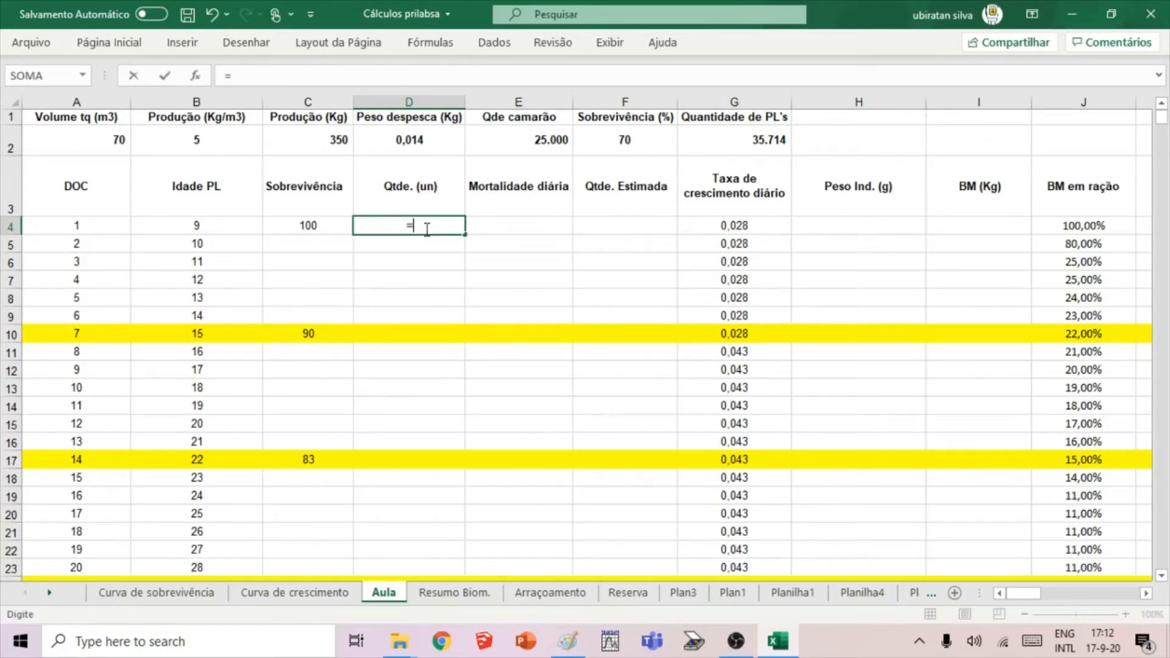
click(770, 137)
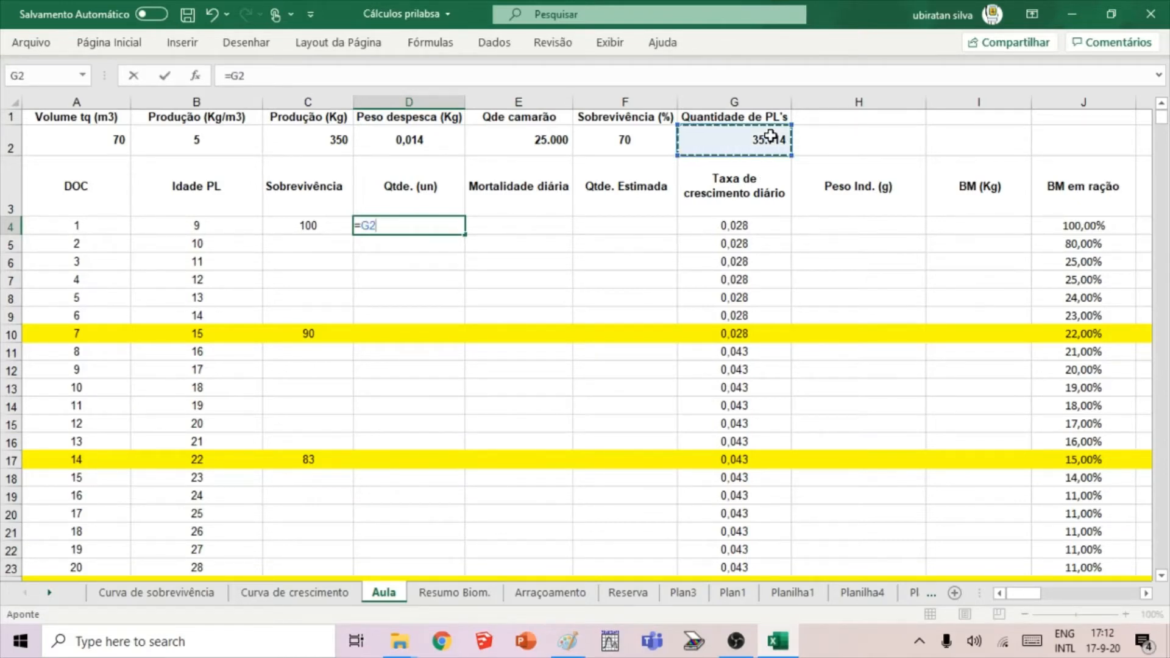
key(Return)
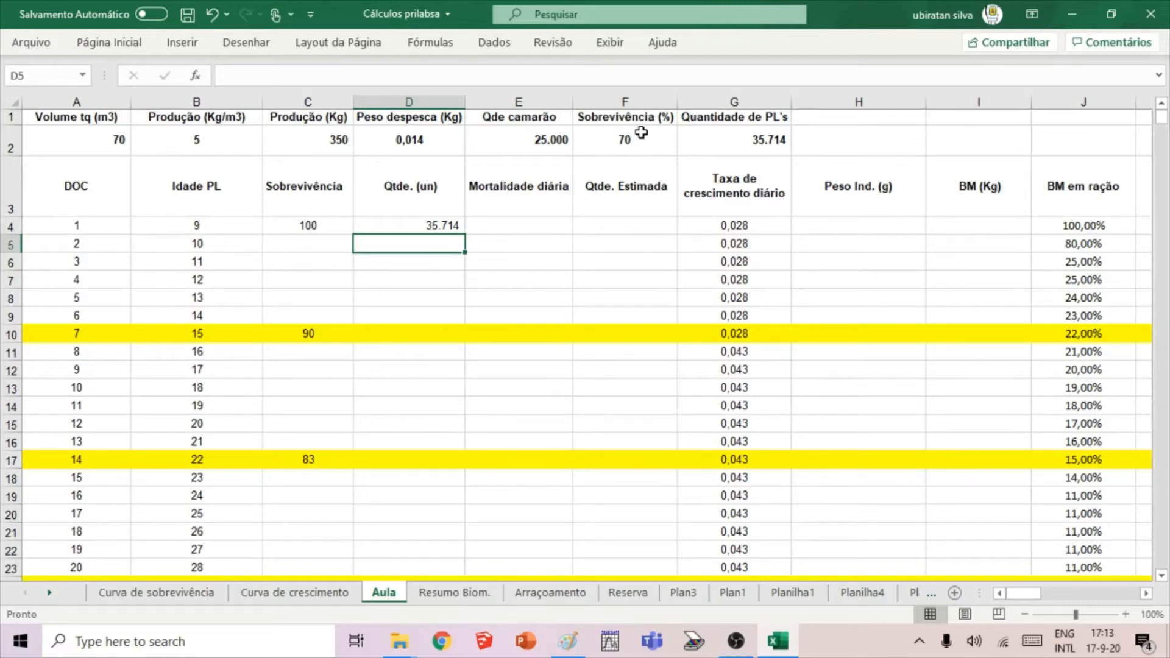
click(736, 140)
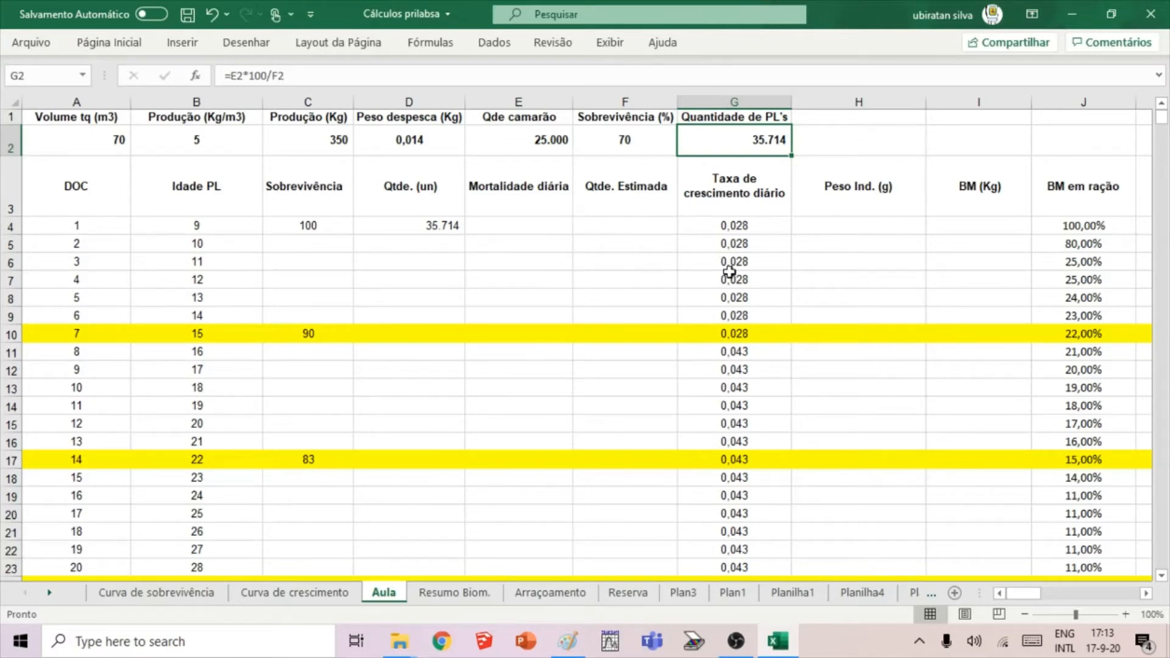
click(736, 642)
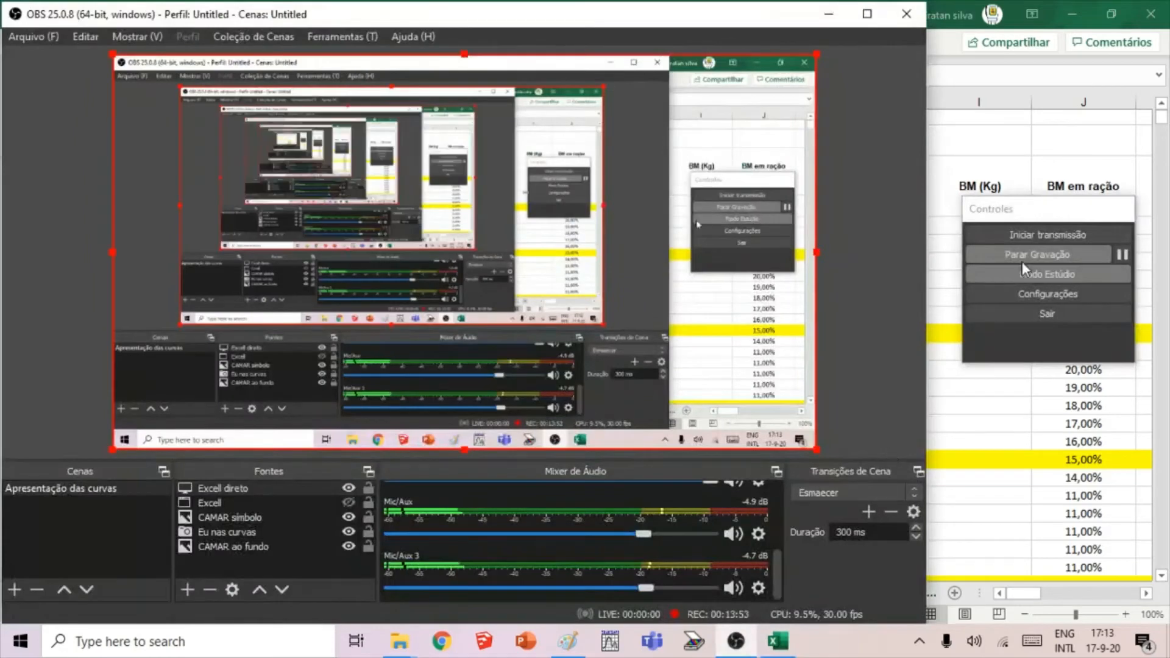
click(778, 640)
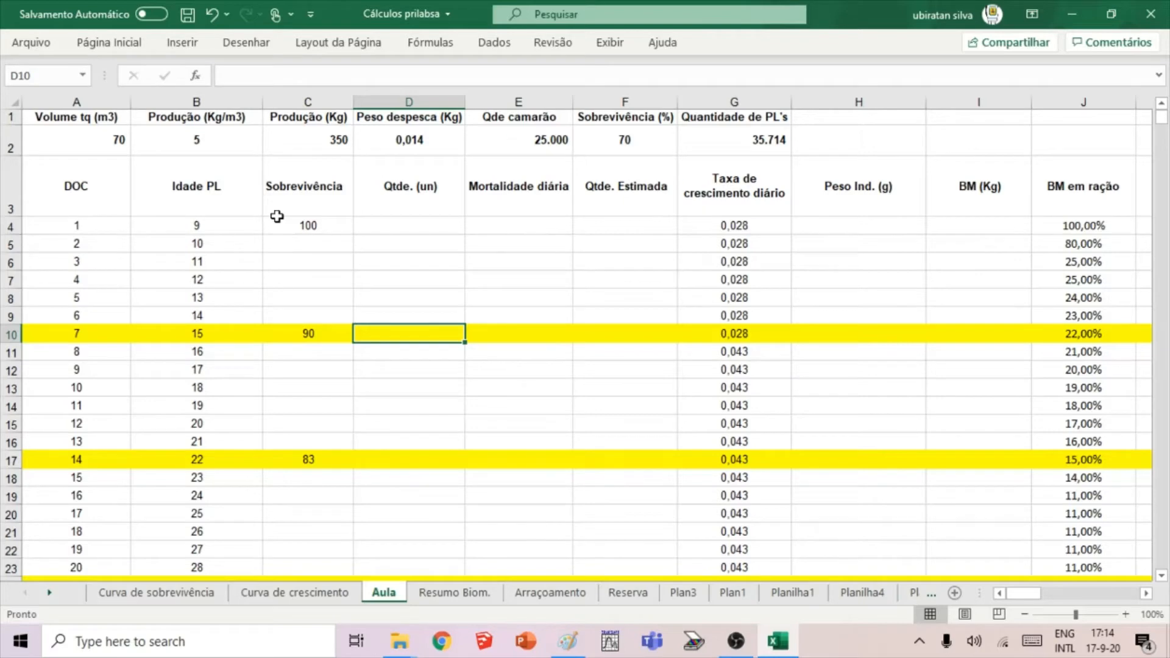
Review the DOC and Idade PL column headings and their first-day values in row 4.
click(554, 403)
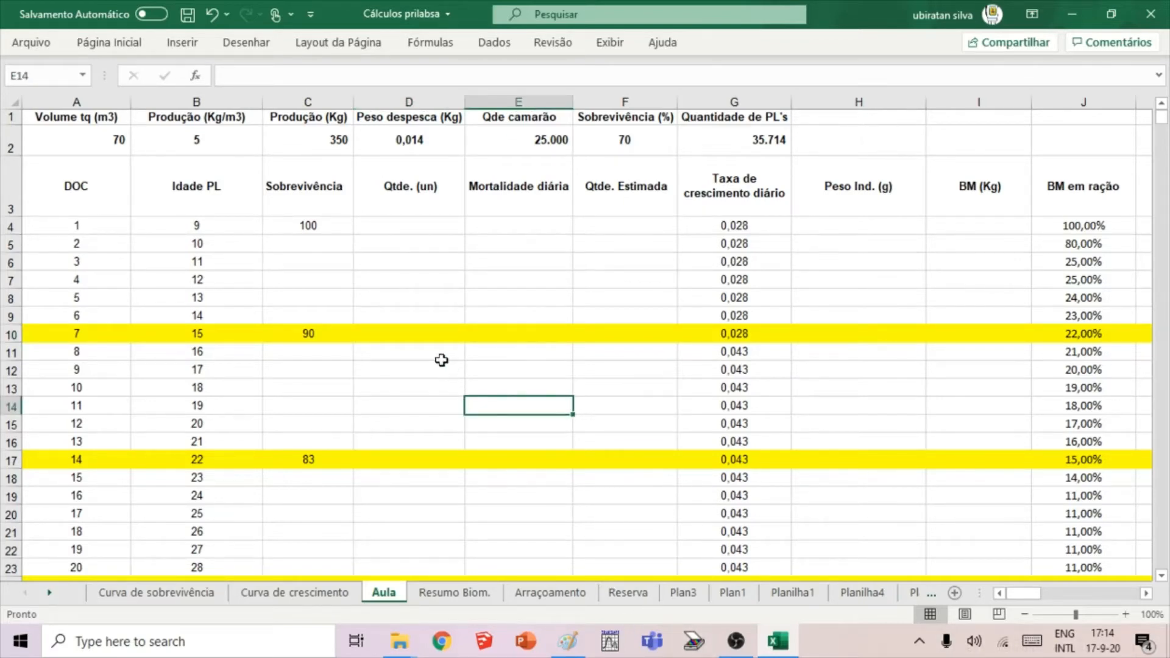
click(80, 190)
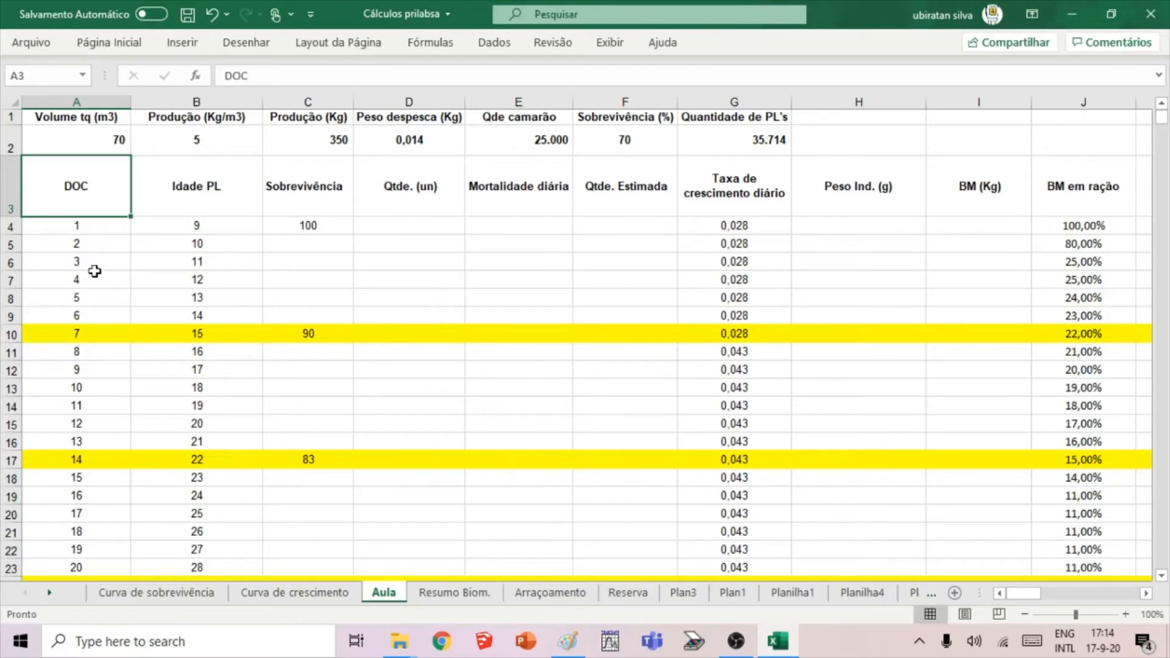
click(84, 225)
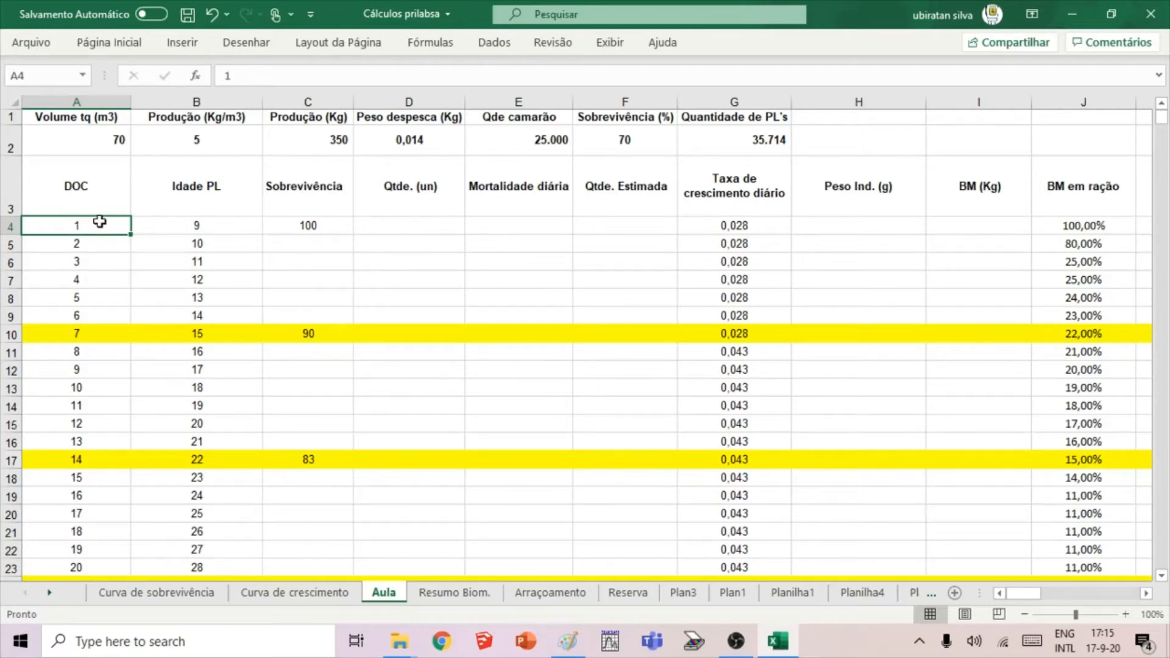
click(215, 181)
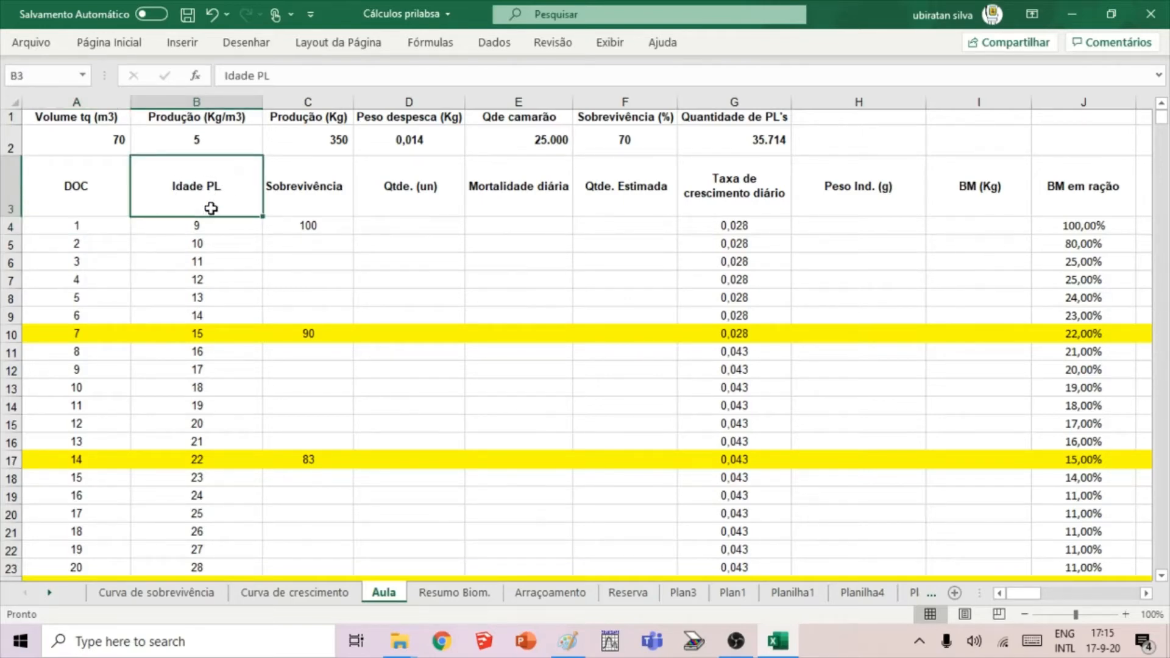
click(198, 229)
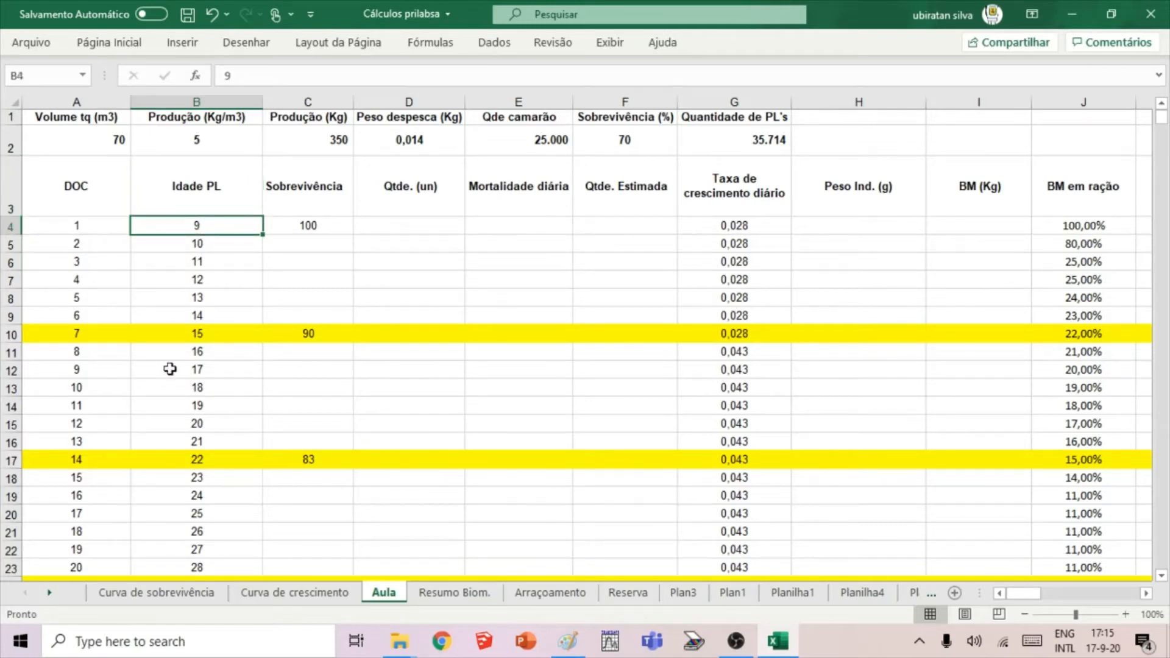
Review the first-day DOC, PL age and survival values in row 4 against the blank survival days below.
click(95, 226)
click(192, 224)
click(259, 264)
click(248, 233)
click(326, 301)
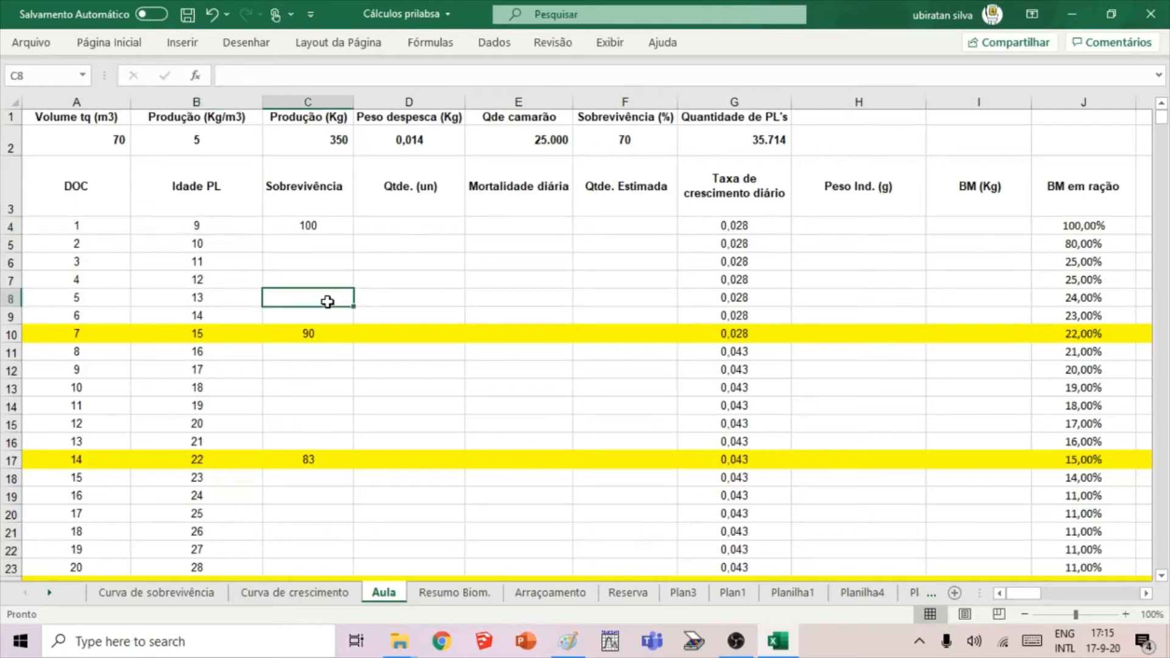
click(290, 221)
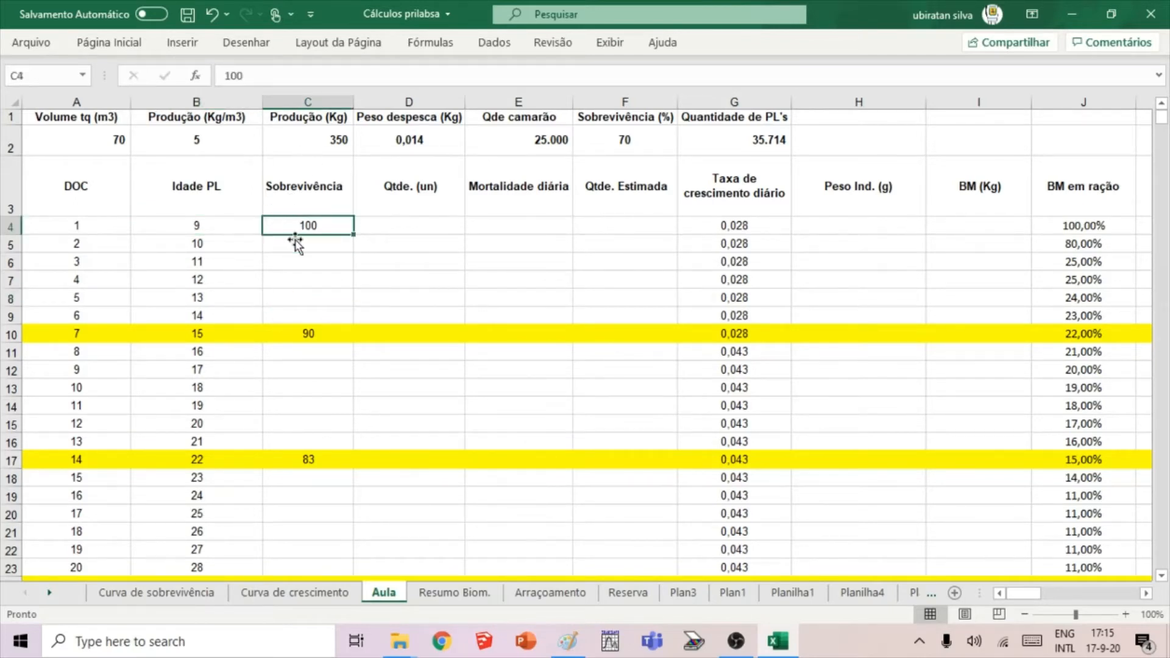
click(345, 353)
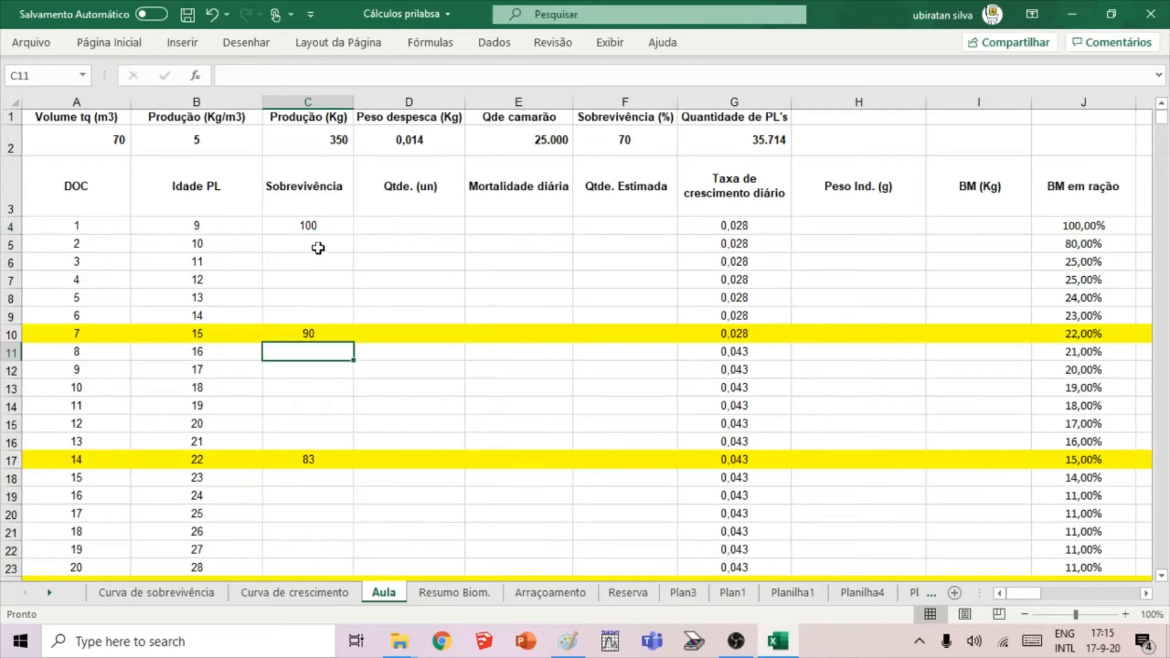
click(317, 227)
click(396, 247)
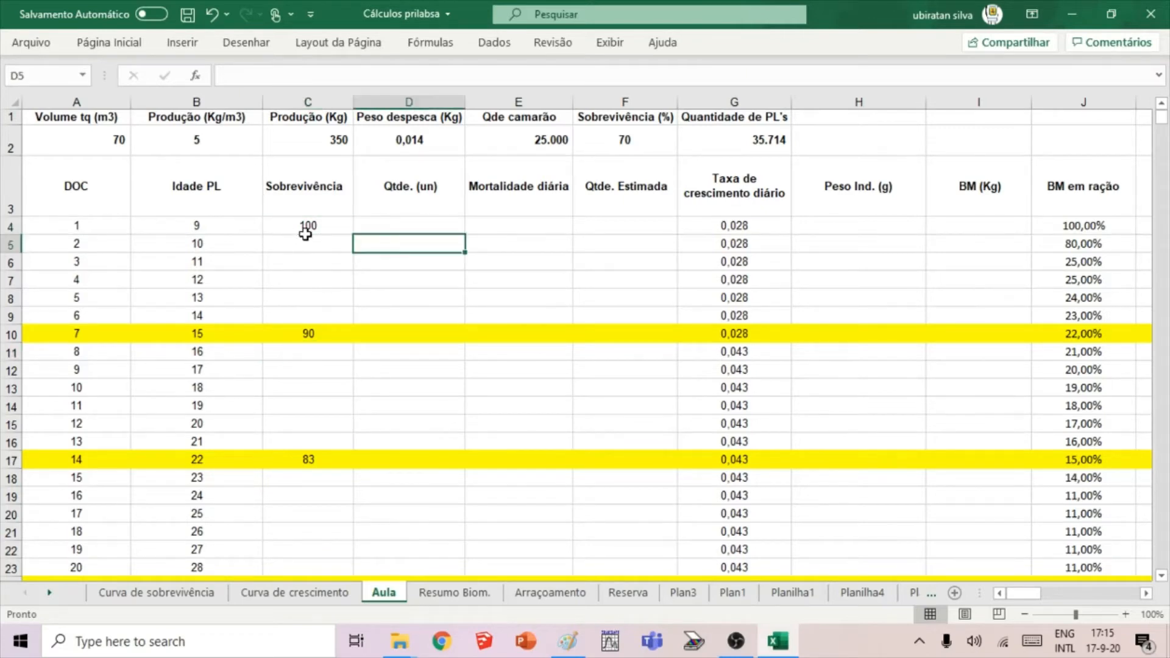
Dismiss the low-battery warning and highlight the first-day survival cell C4 with a yellow fill.
click(324, 233)
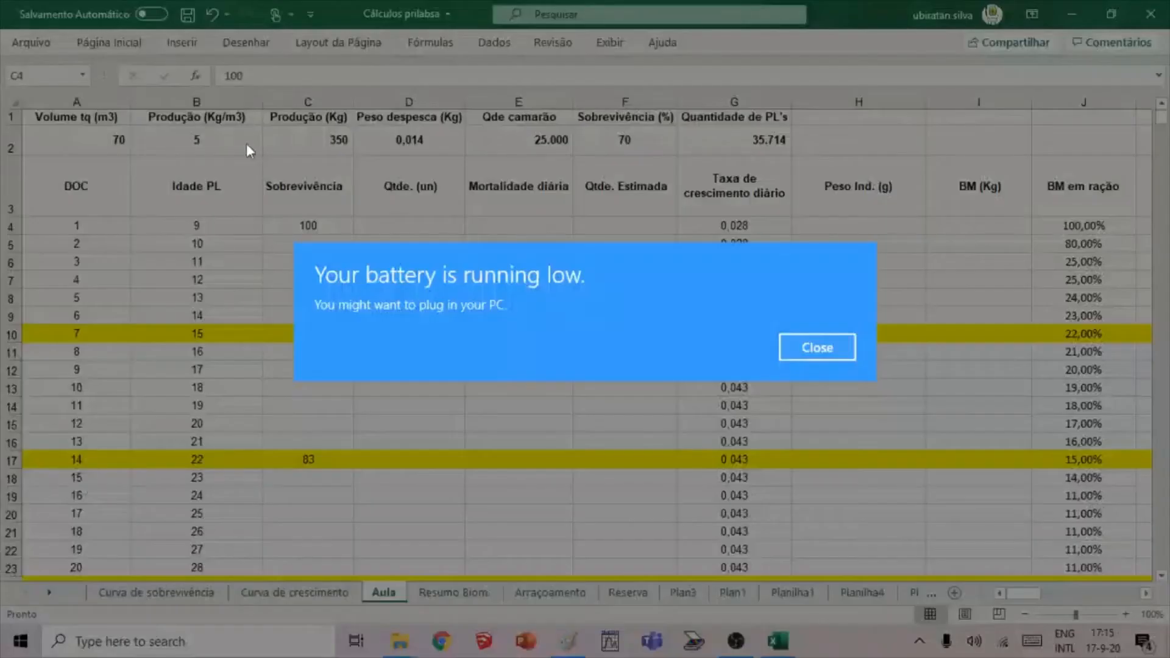
click(806, 348)
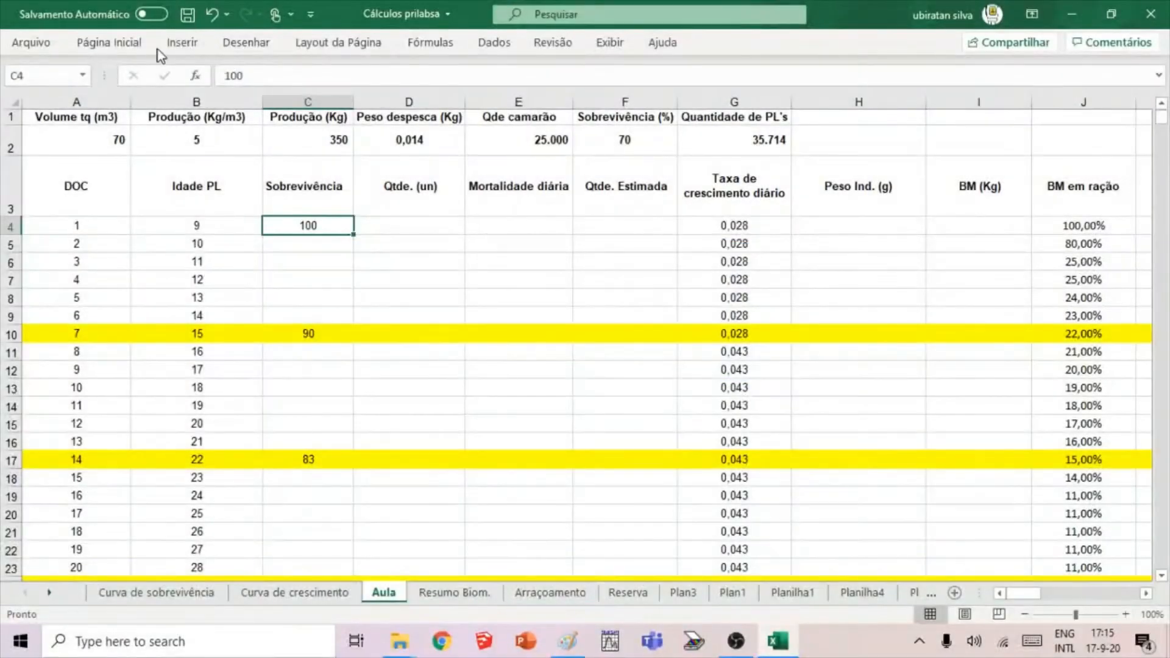
click(109, 42)
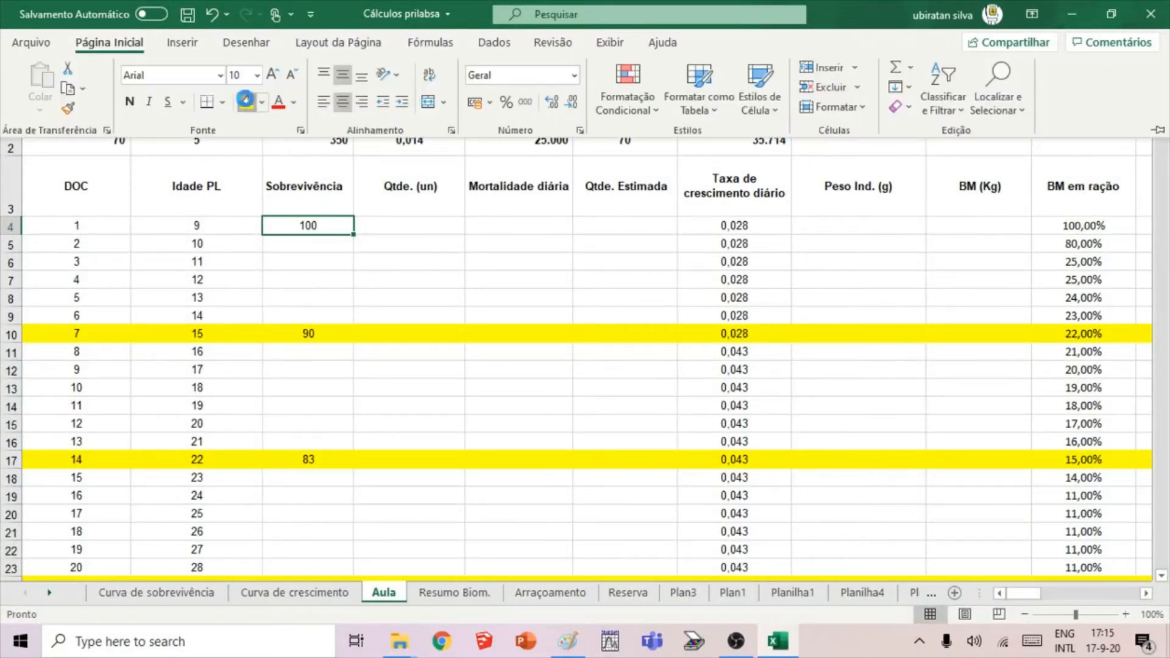
click(247, 102)
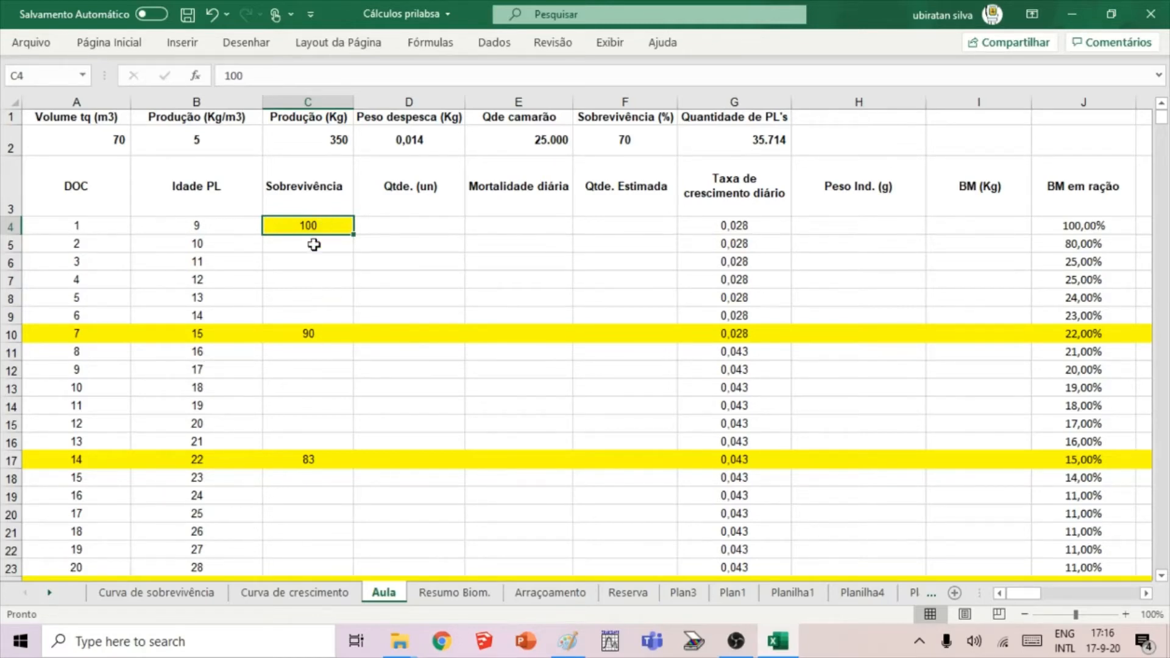
Examine the survival chart on the Curva de sobrevivência sheet, starting from the day 1 and day 7 values, and return to the Aula sheet.
click(332, 239)
click(335, 228)
click(328, 336)
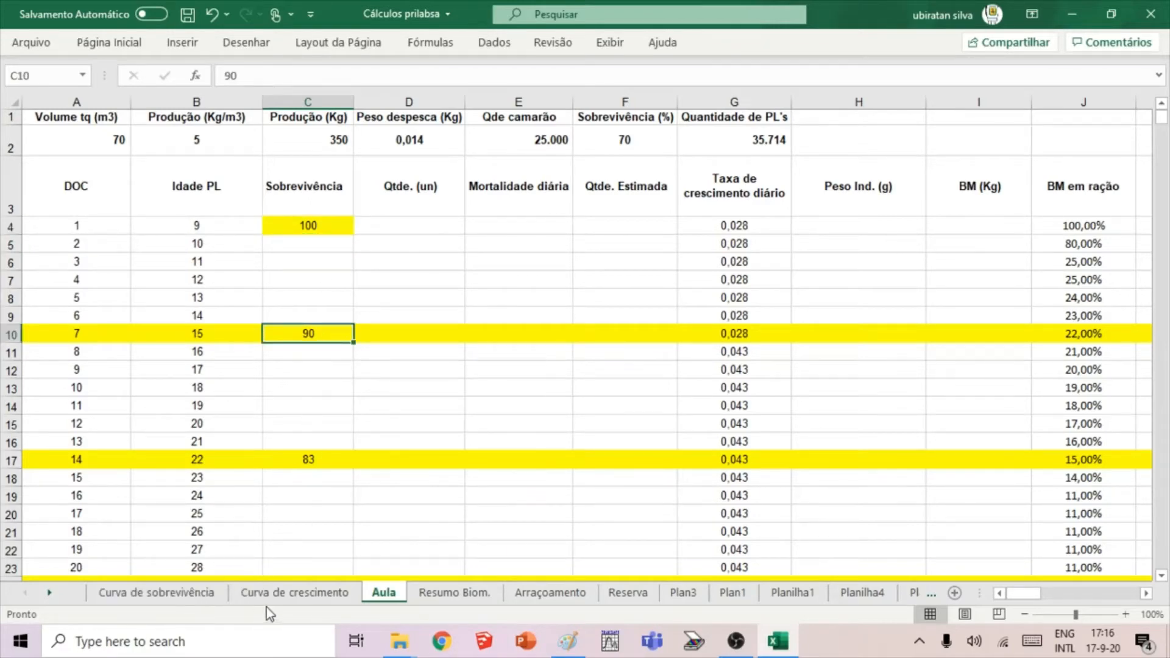
click(167, 594)
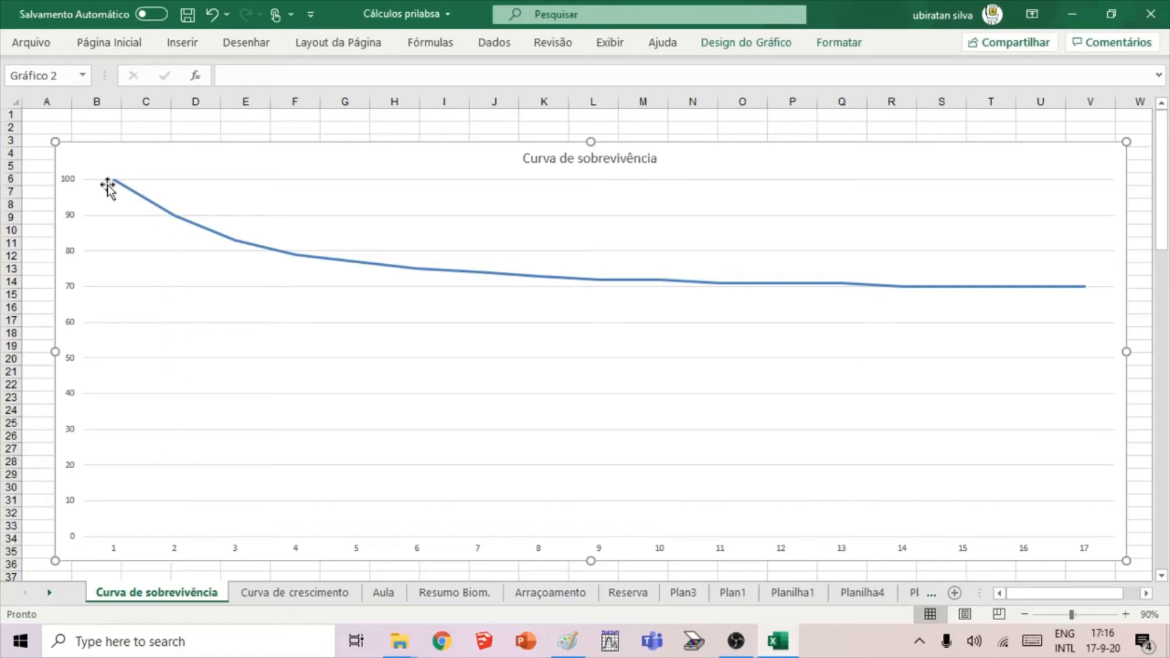
mouse_move(176, 222)
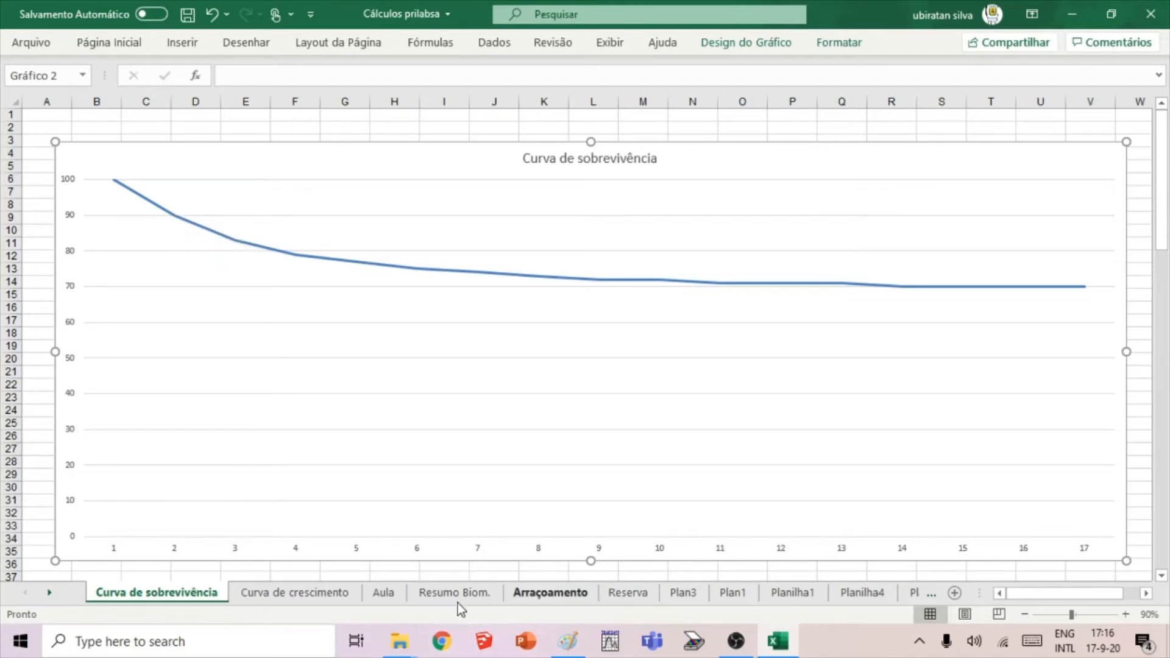
click(384, 593)
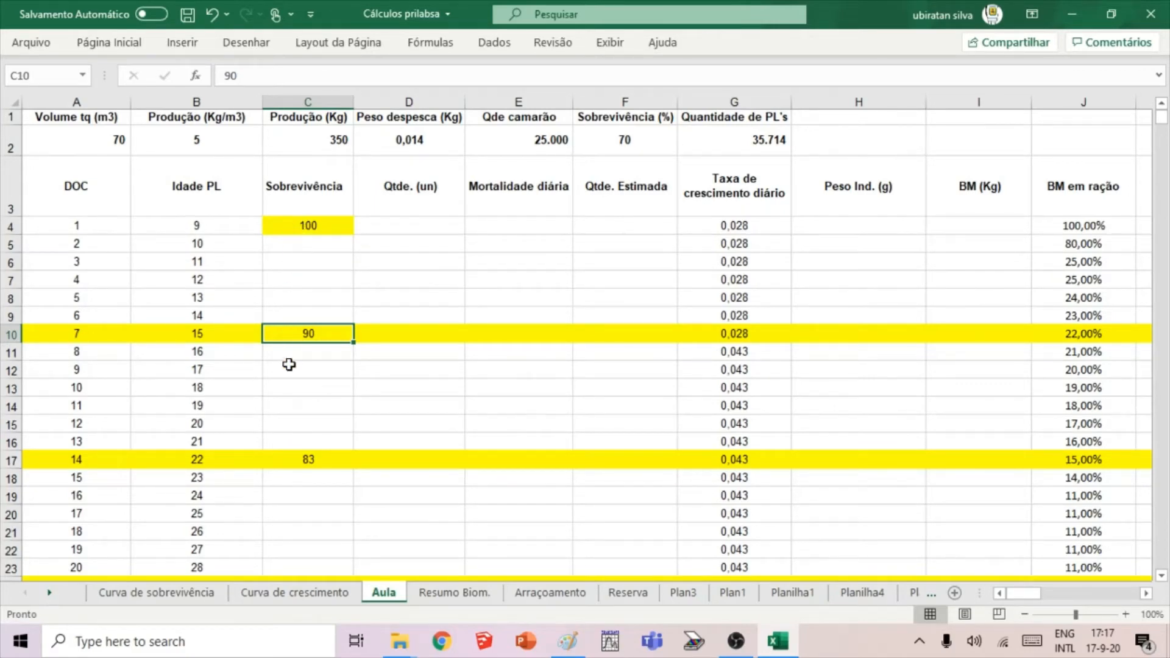
Look over the yellow weekly rows for days 7, 14 and 21 in the Sobrevivência column.
scroll(326, 347, down, 1)
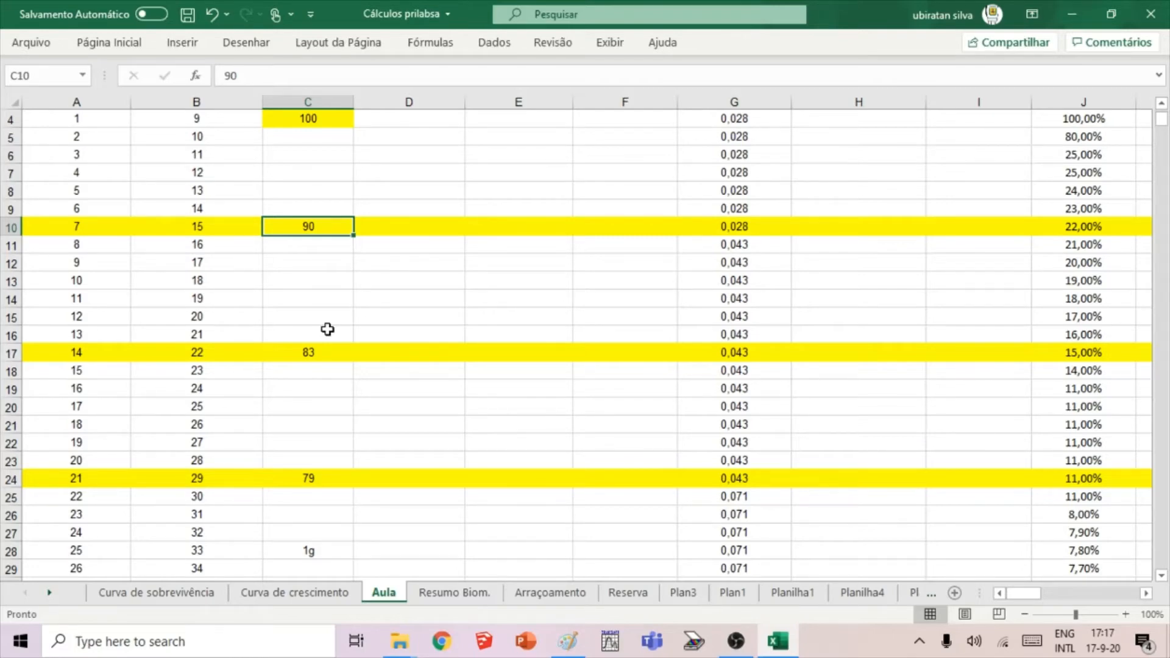
scroll(326, 346, up, 1)
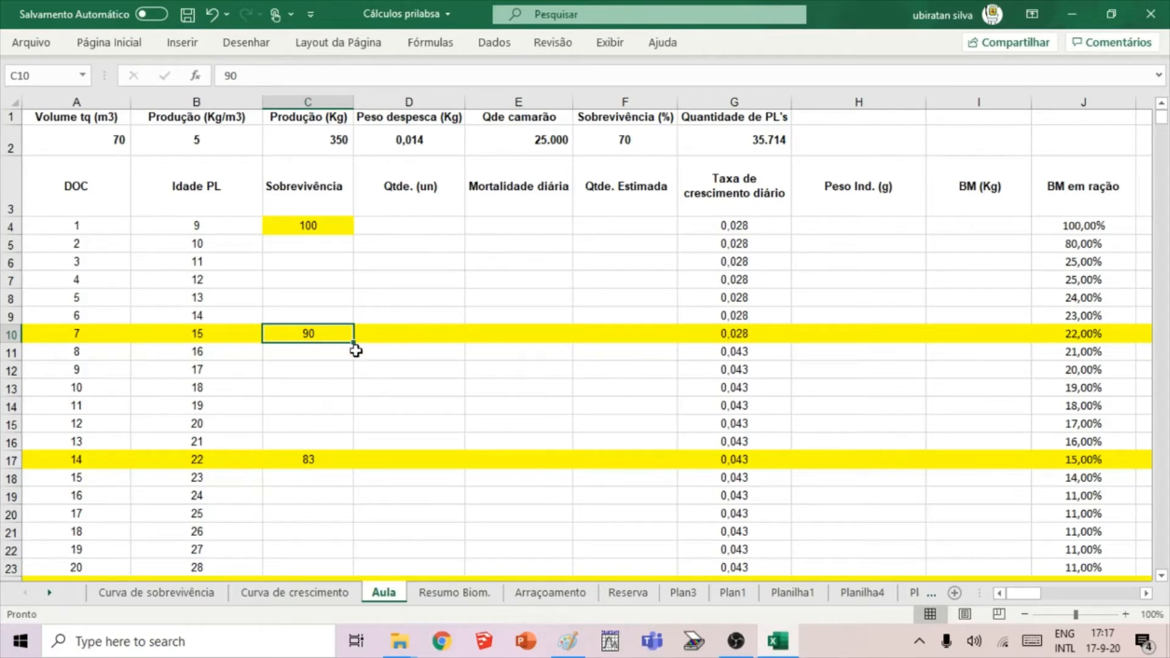
scroll(356, 350, down, 1)
scroll(356, 349, up, 1)
scroll(343, 349, down, 1)
scroll(344, 348, down, 1)
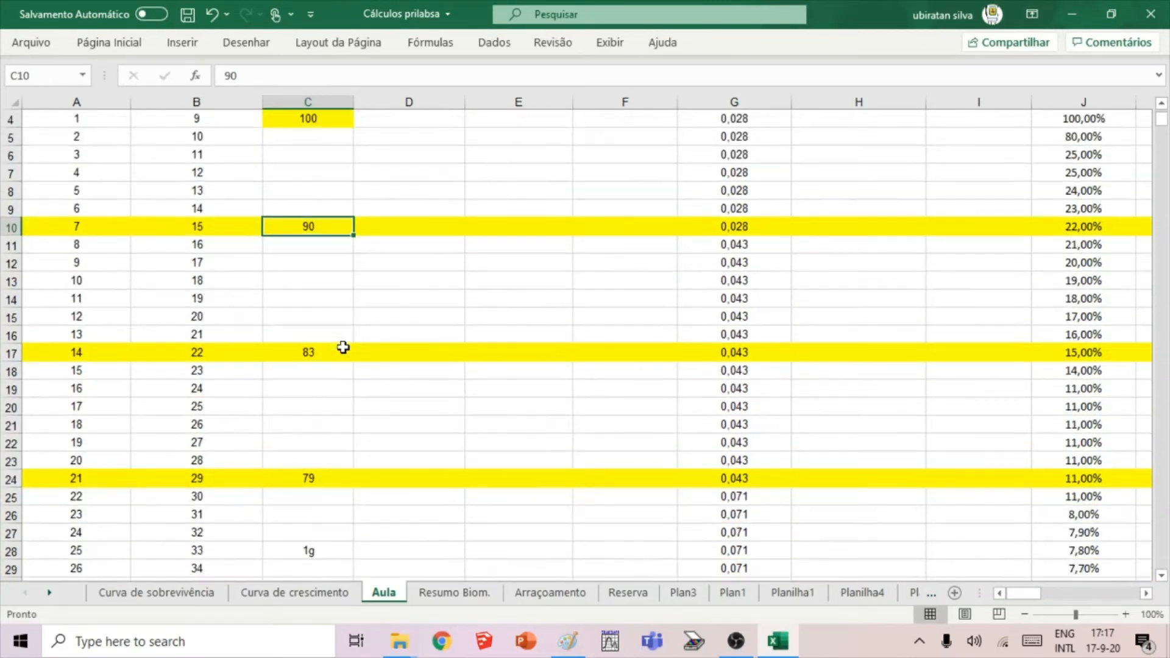
scroll(344, 349, up, 1)
scroll(343, 349, down, 1)
scroll(334, 348, up, 1)
scroll(334, 348, up, 1)
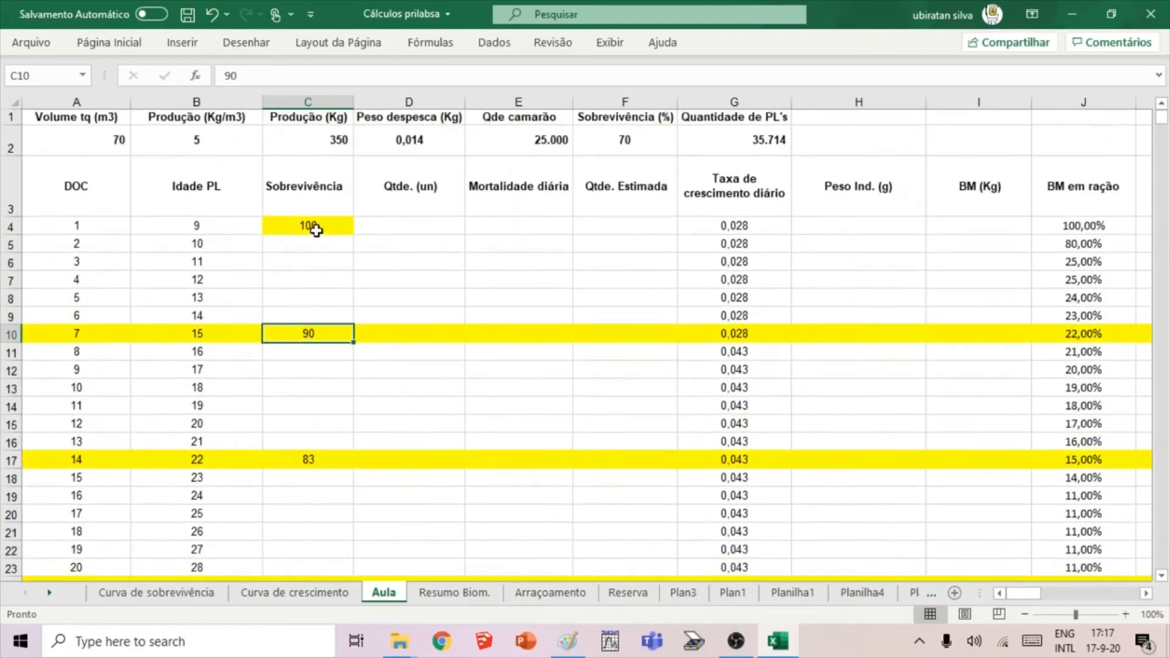
Go through the survival percentages in column C one by one for days 1, 7, 14, 21 and 28.
click(325, 225)
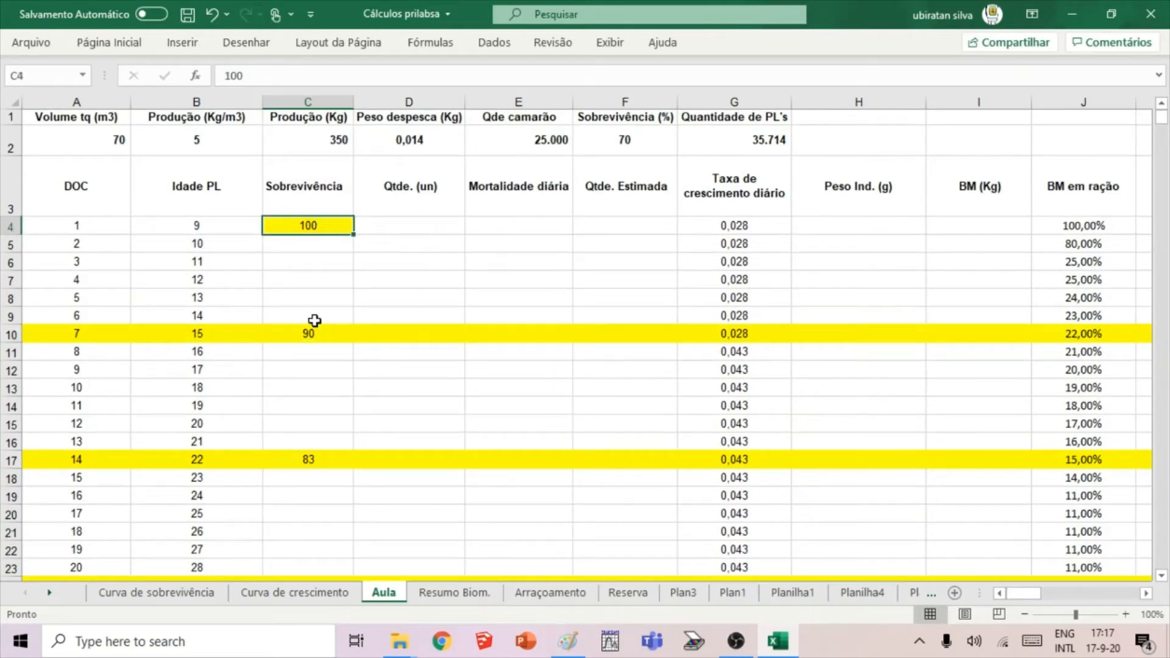
click(331, 333)
scroll(329, 334, down, 2)
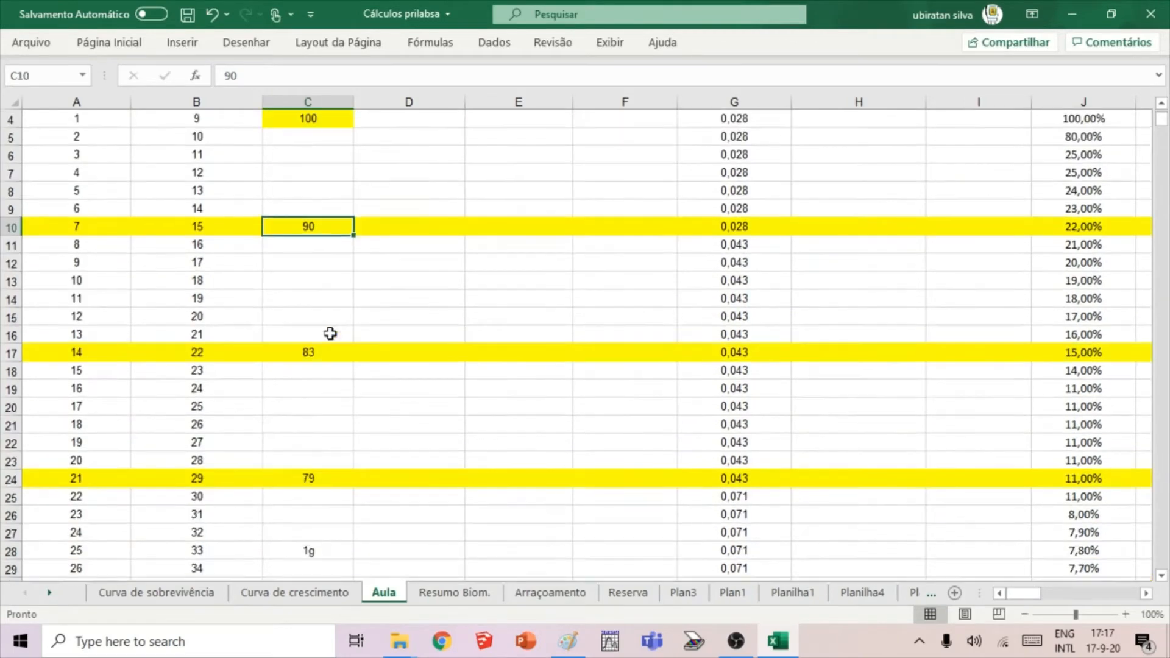
click(328, 301)
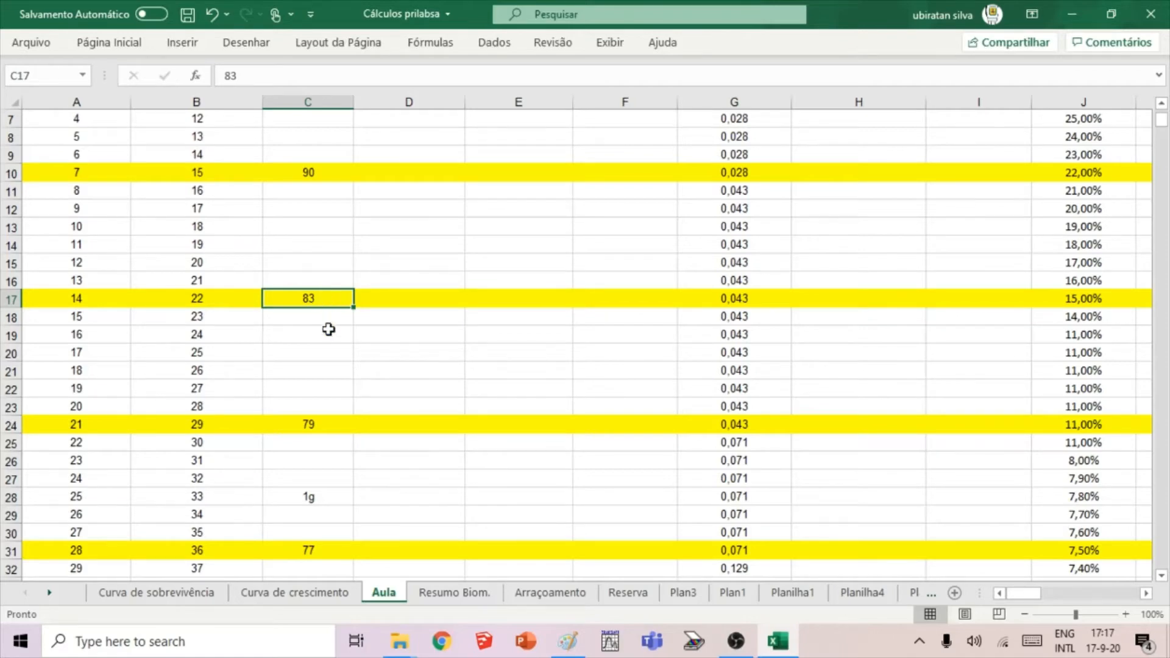
scroll(329, 329, down, 1)
click(323, 370)
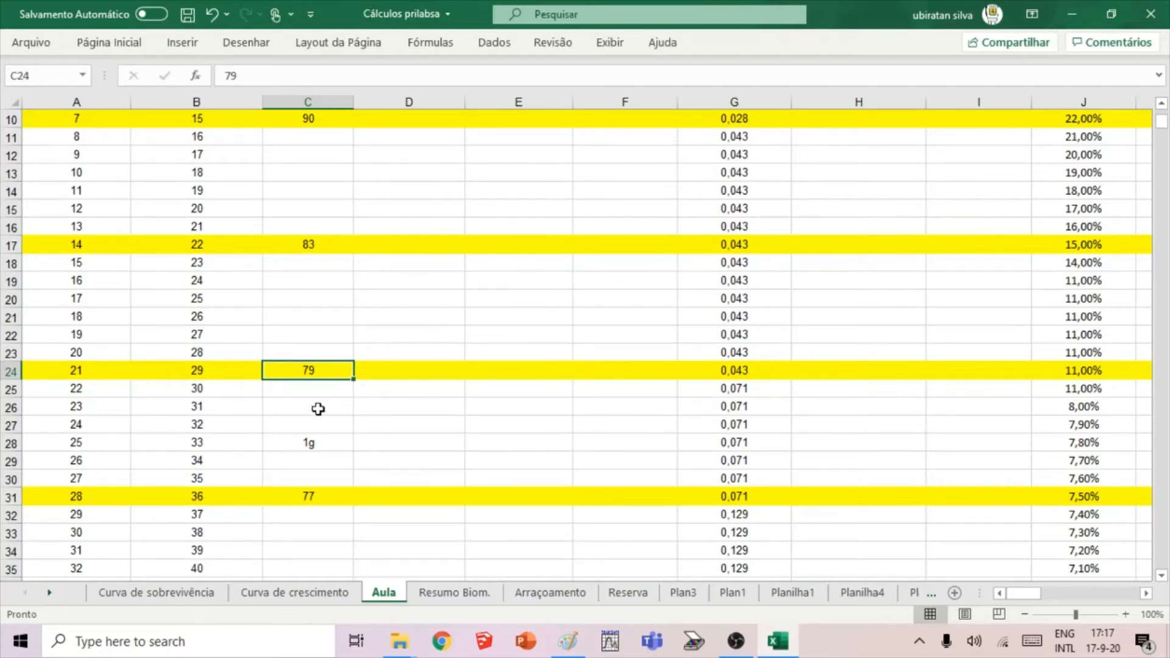
scroll(323, 407, down, 1)
scroll(324, 407, down, 1)
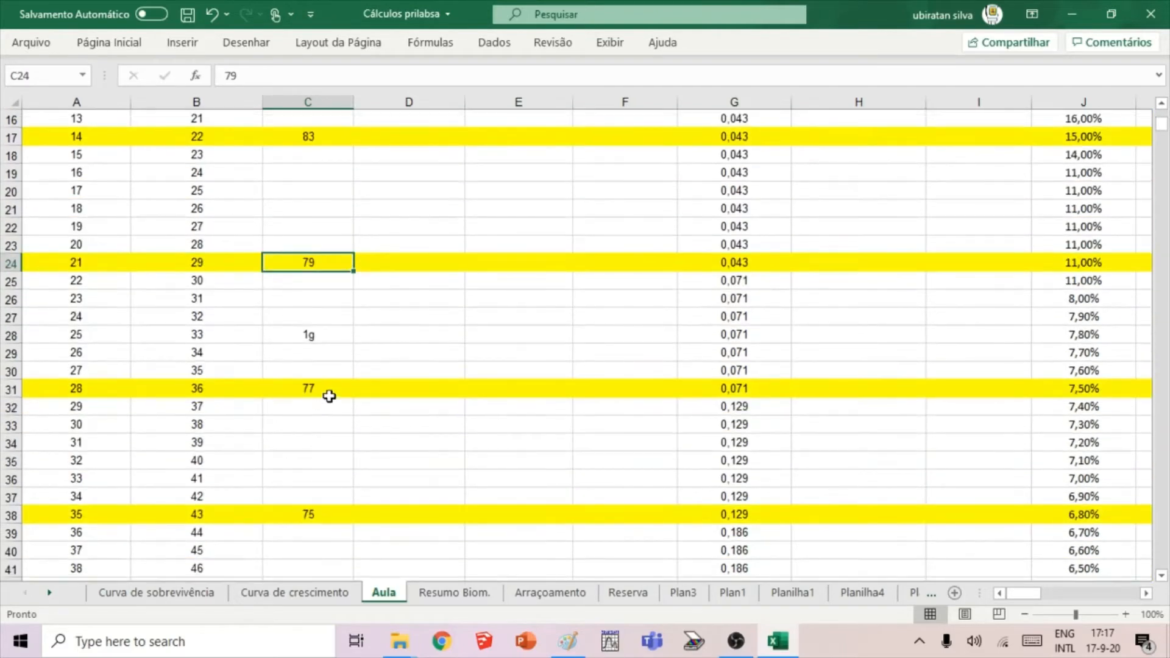
scroll(330, 391, down, 1)
click(327, 332)
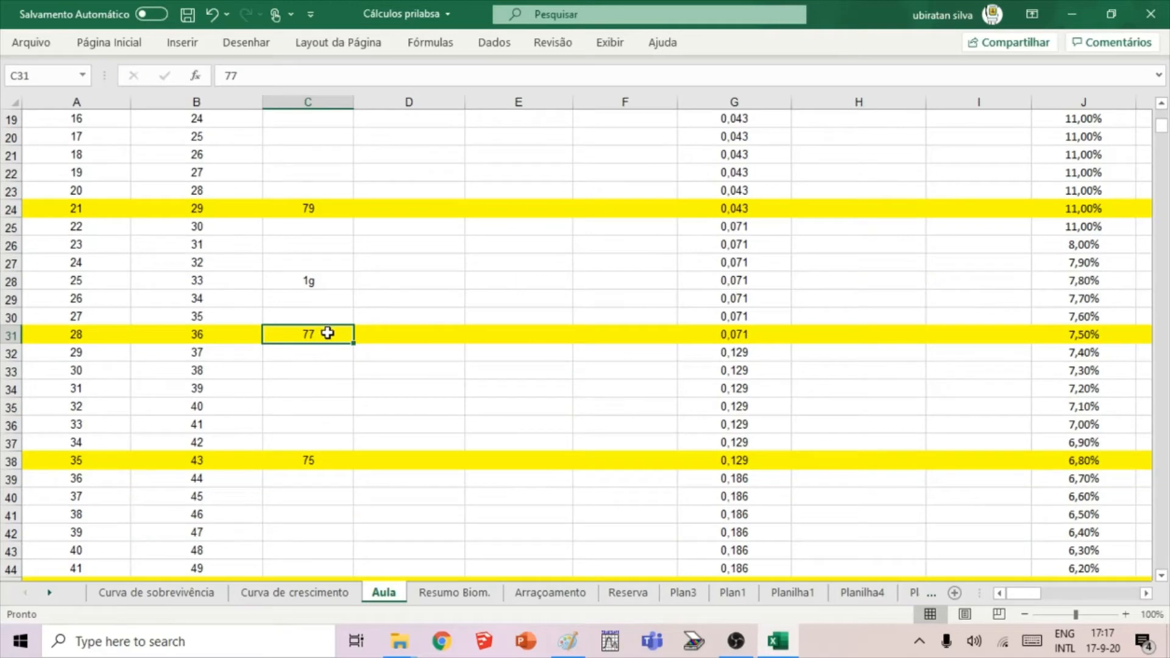
scroll(333, 335, up, 5)
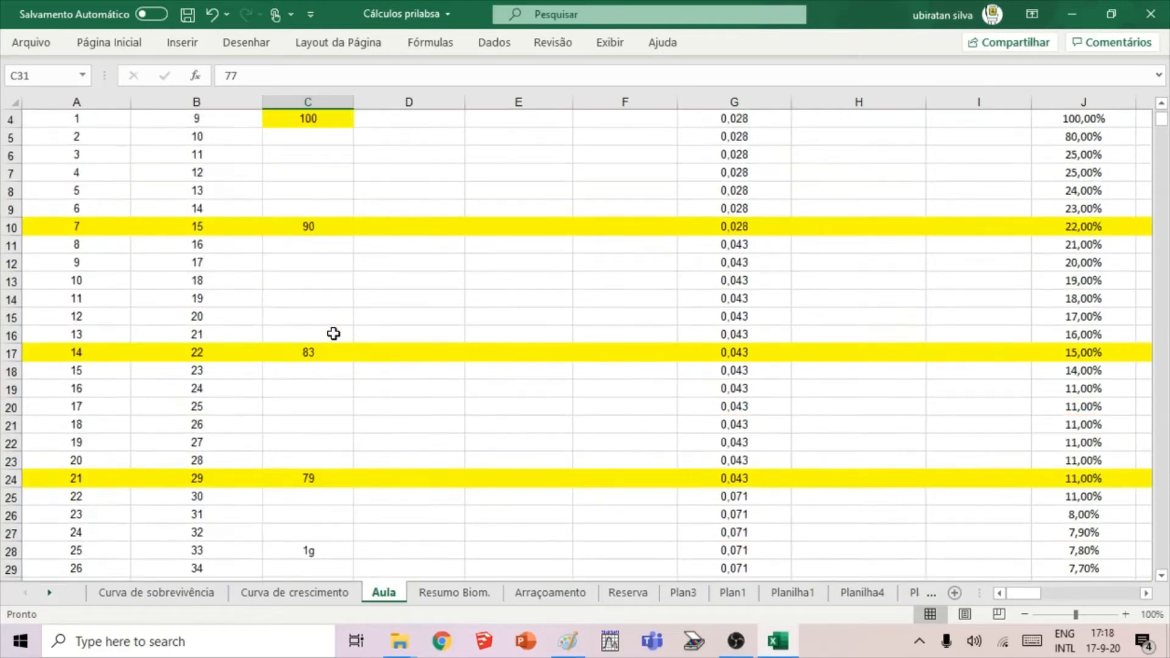
scroll(333, 333, up, 1)
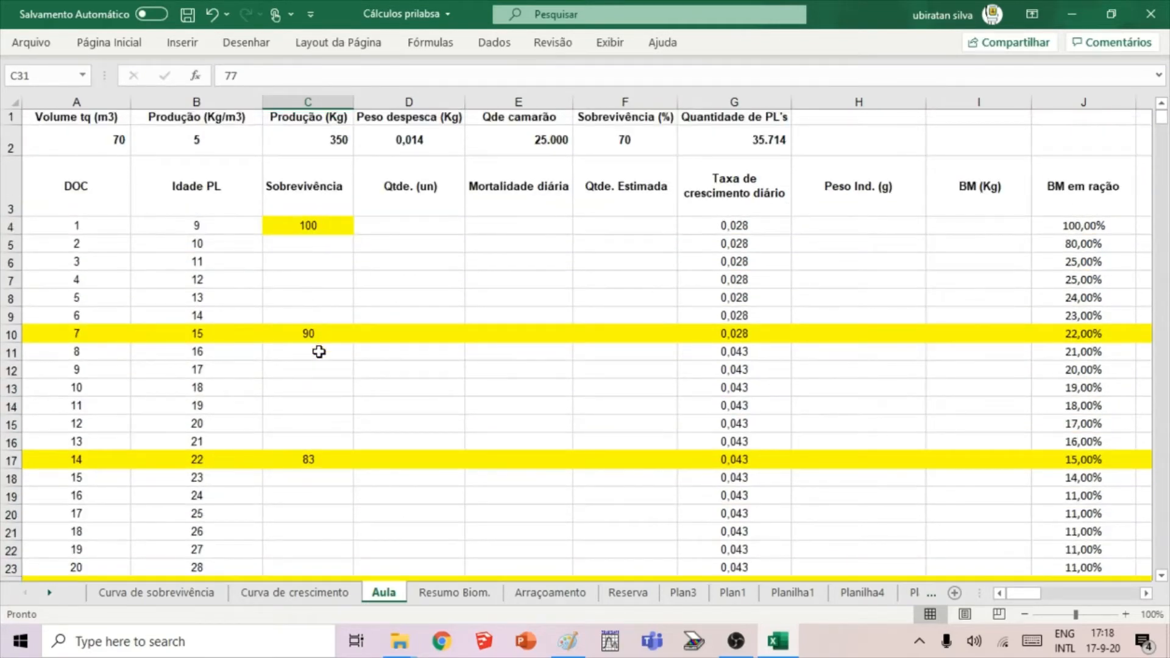
Change the fill of the entire day 28 row, row 31, to orange.
scroll(319, 352, down, 4)
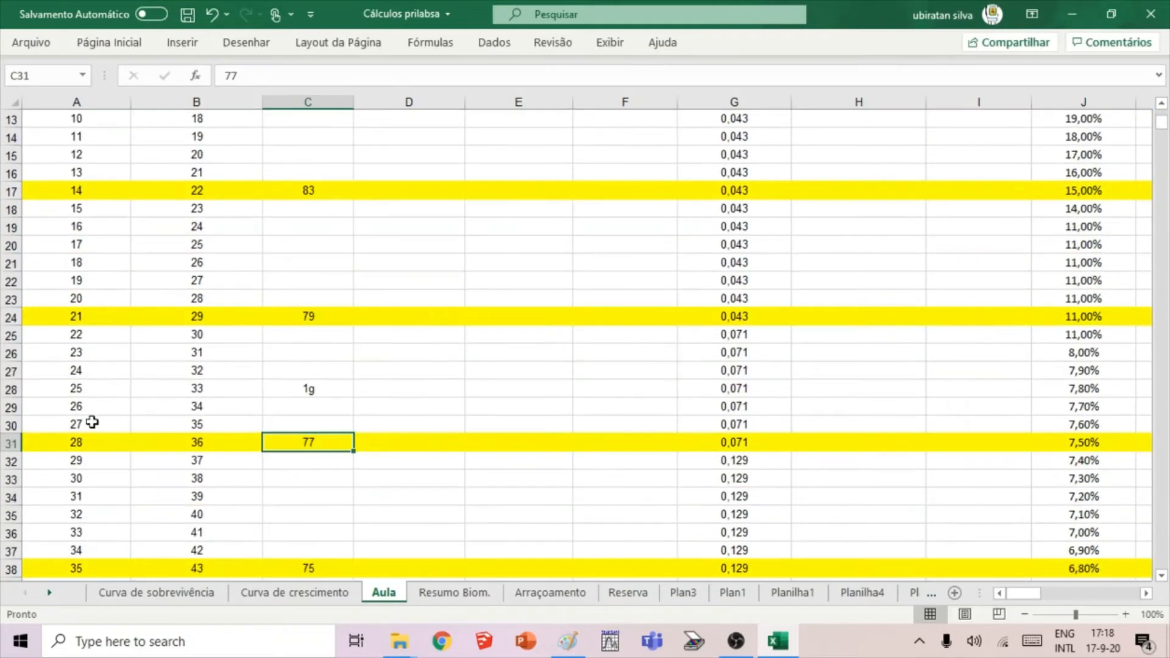
click(11, 442)
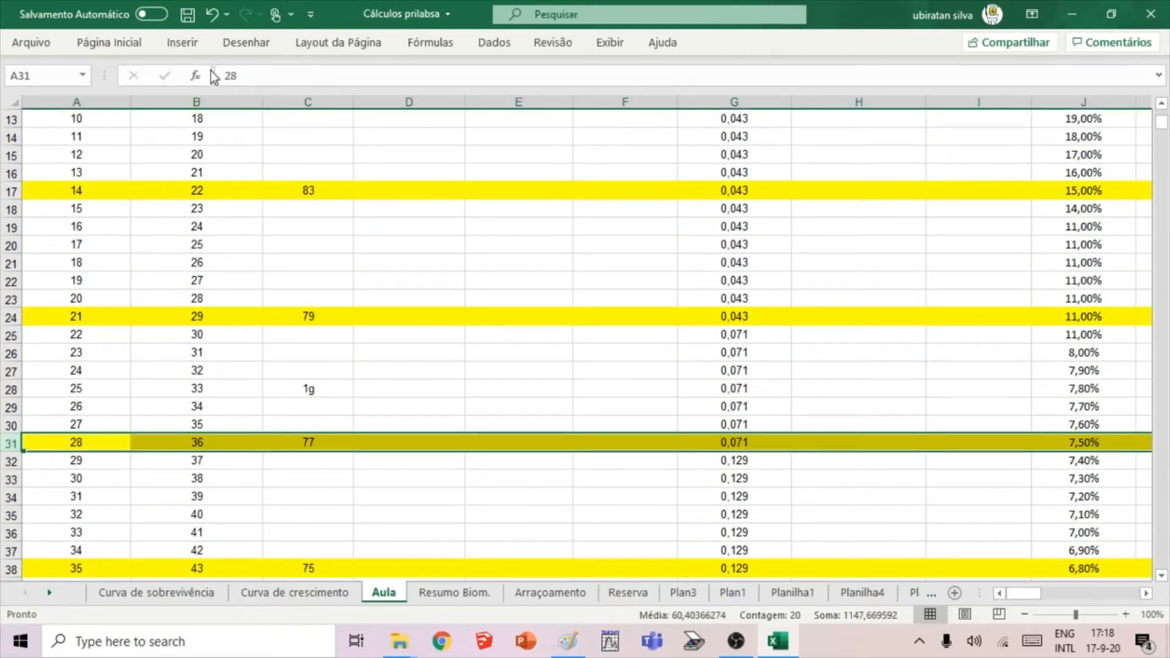
click(129, 46)
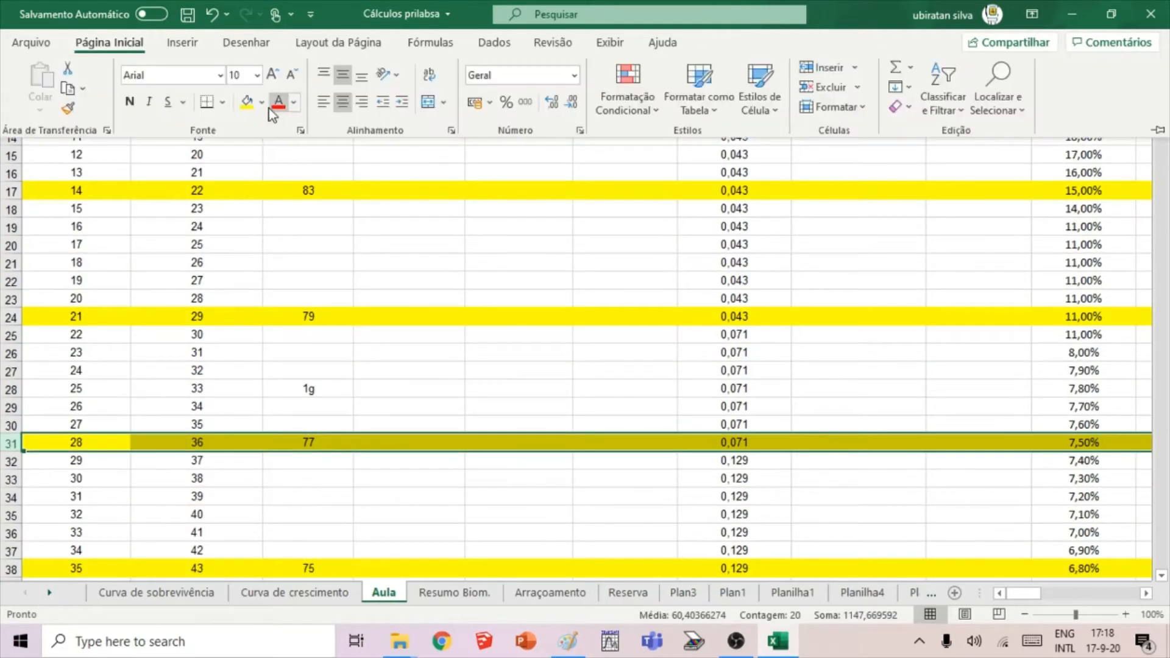
click(262, 103)
click(274, 264)
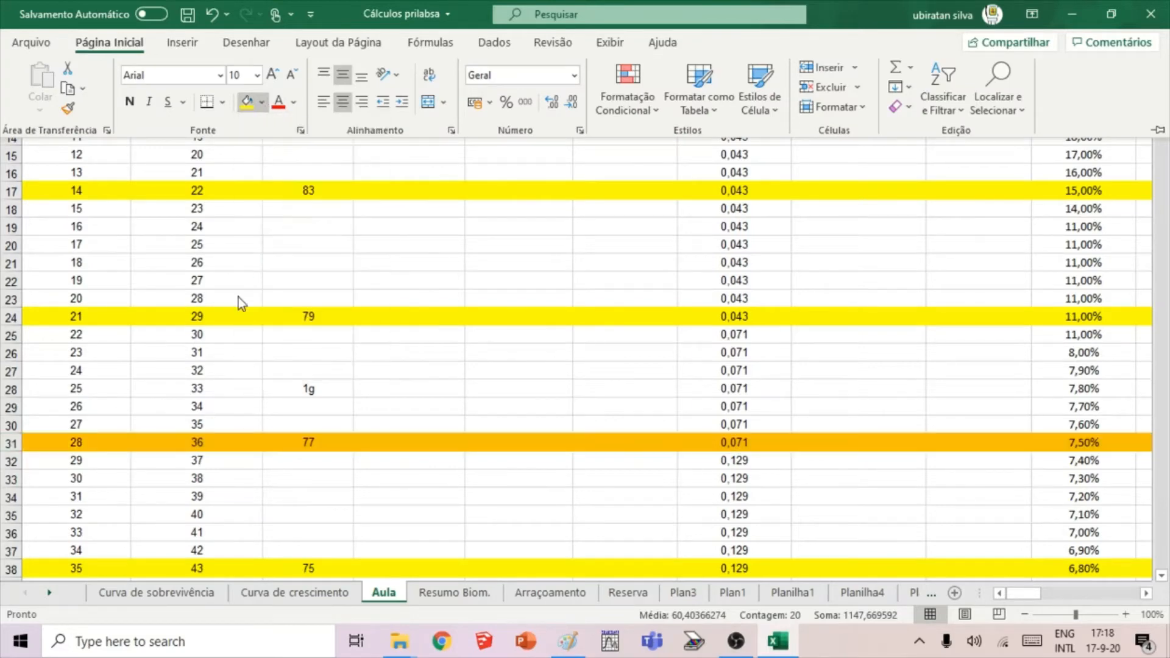
click(358, 341)
click(381, 281)
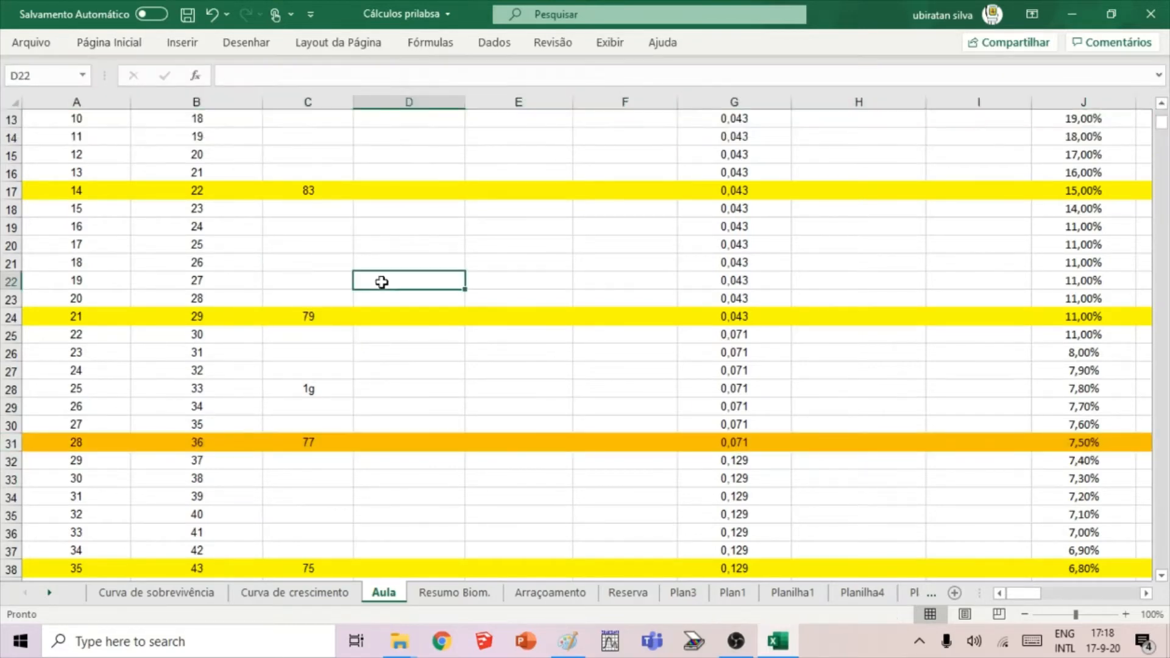
Examine the 1g marker in C28 and the day 28 survival in C31 against the preceding weekly survival values.
click(321, 392)
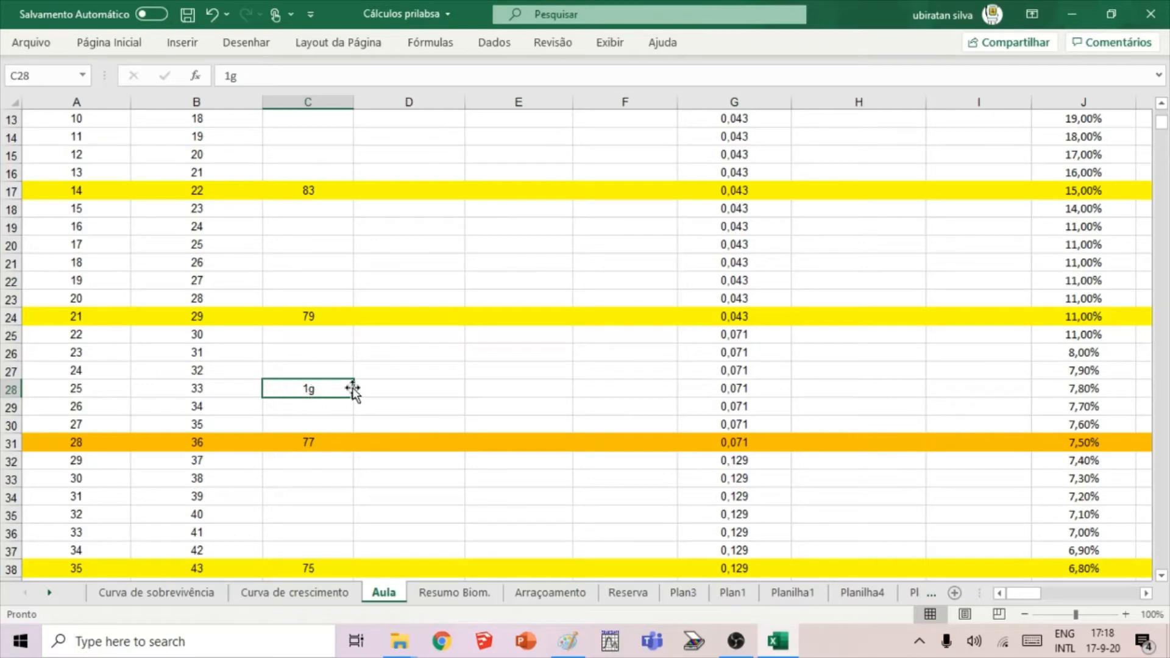
scroll(352, 386, up, 4)
scroll(353, 387, down, 1)
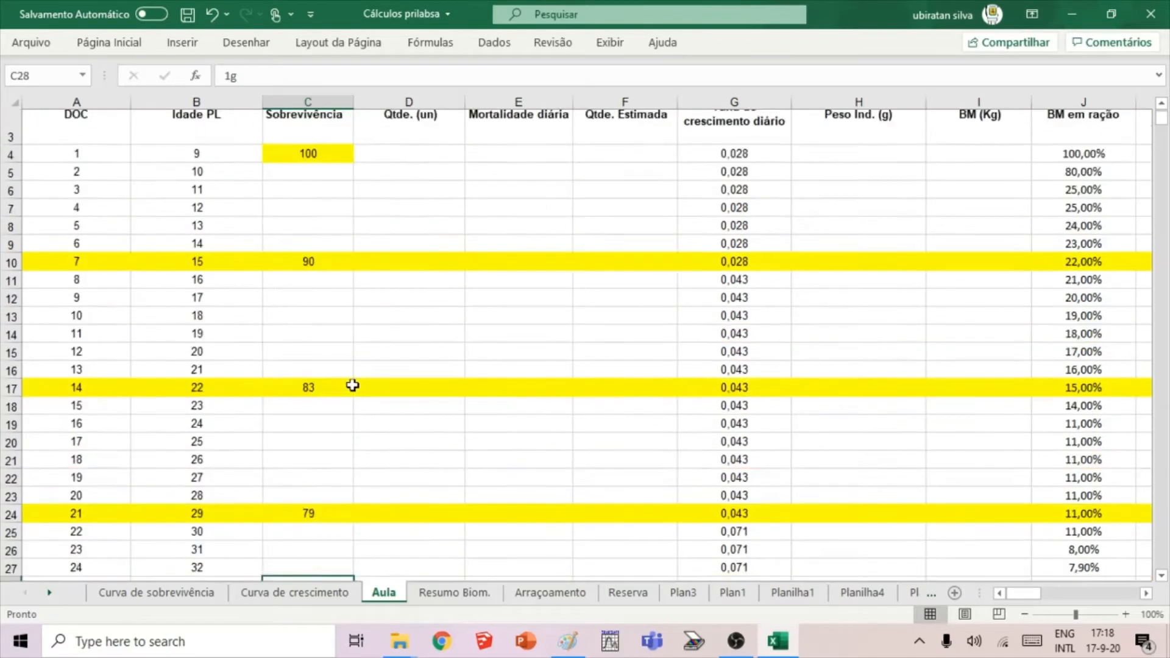
scroll(335, 368, down, 4)
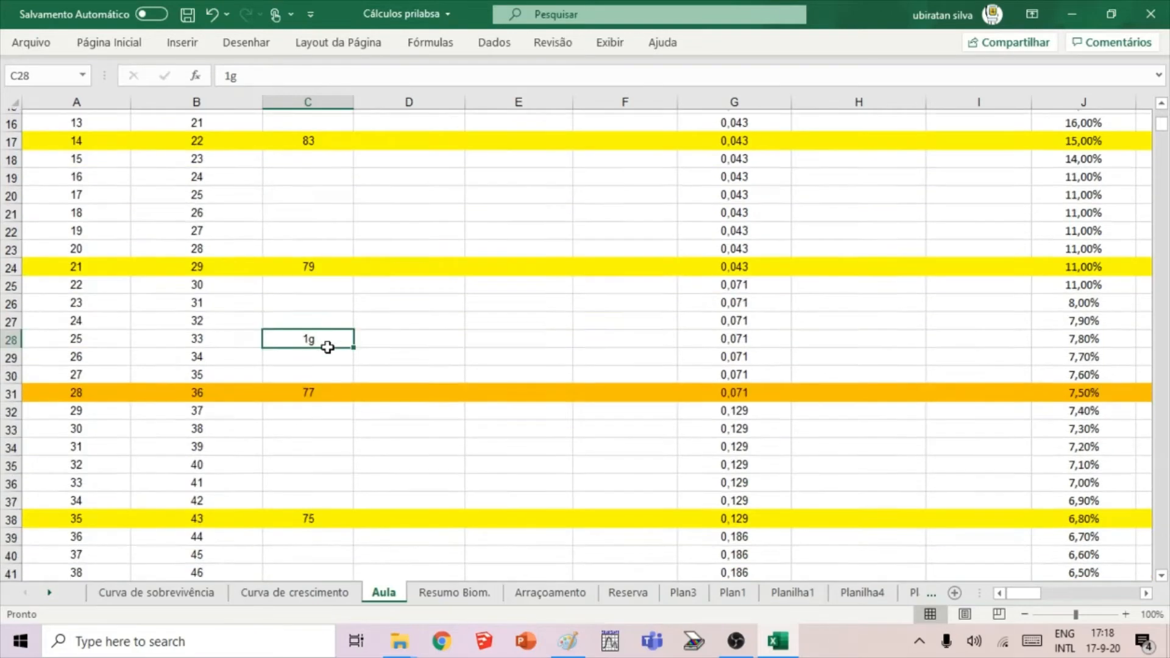
click(343, 374)
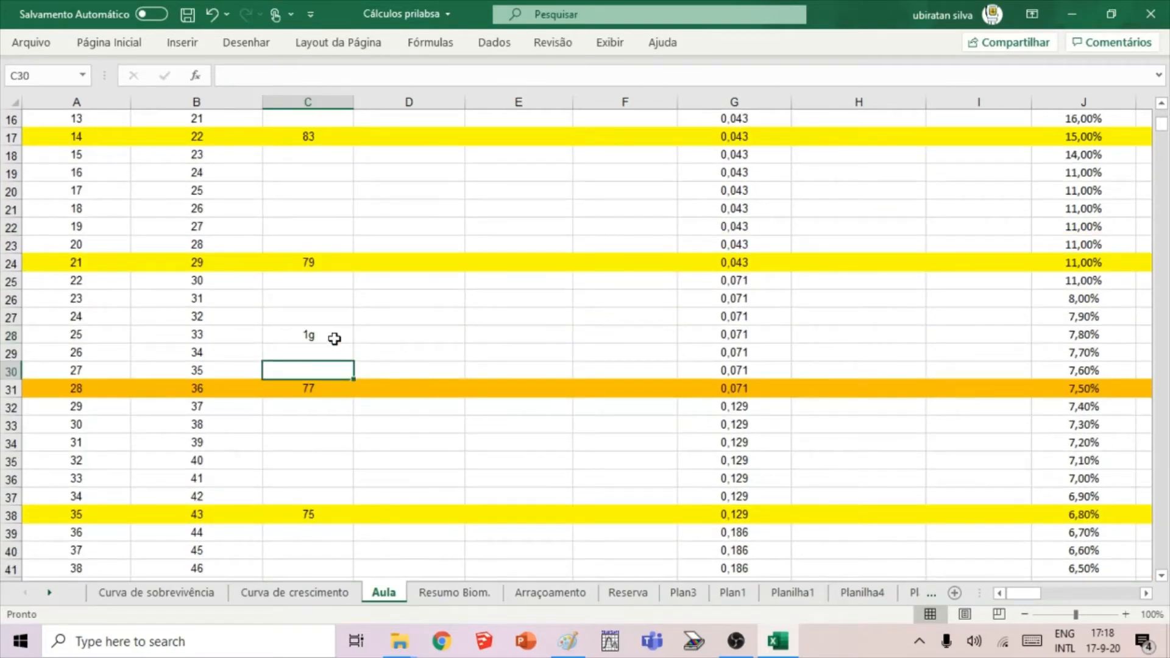
click(335, 339)
click(336, 391)
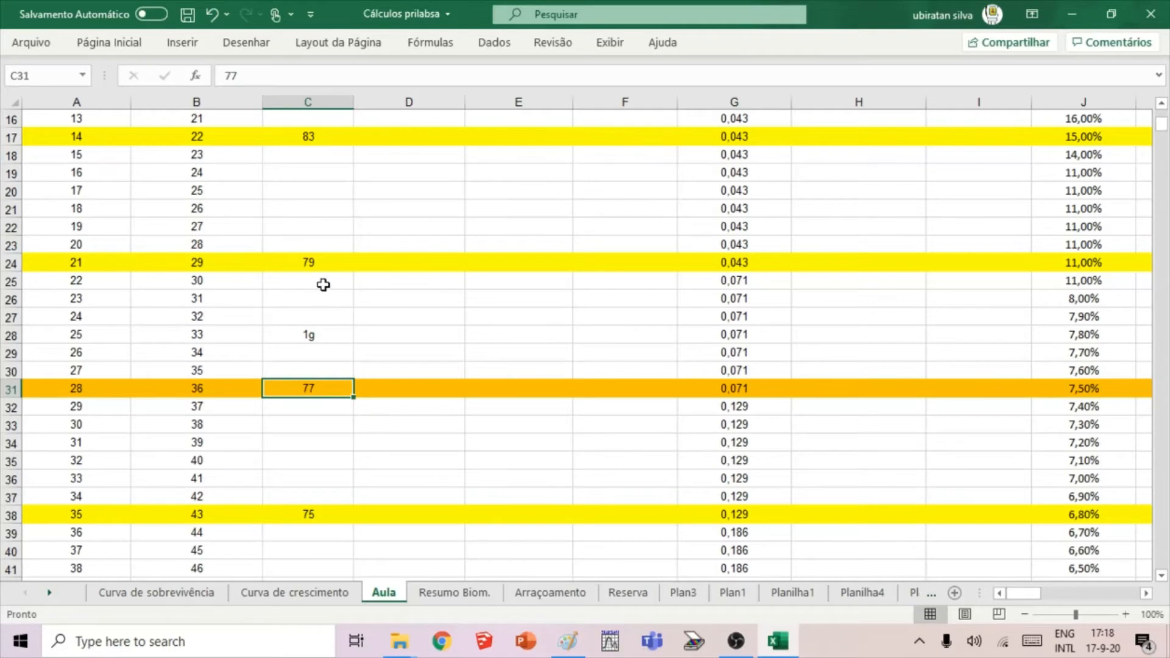
scroll(321, 274, up, 5)
scroll(326, 223, up, 1)
scroll(335, 226, down, 1)
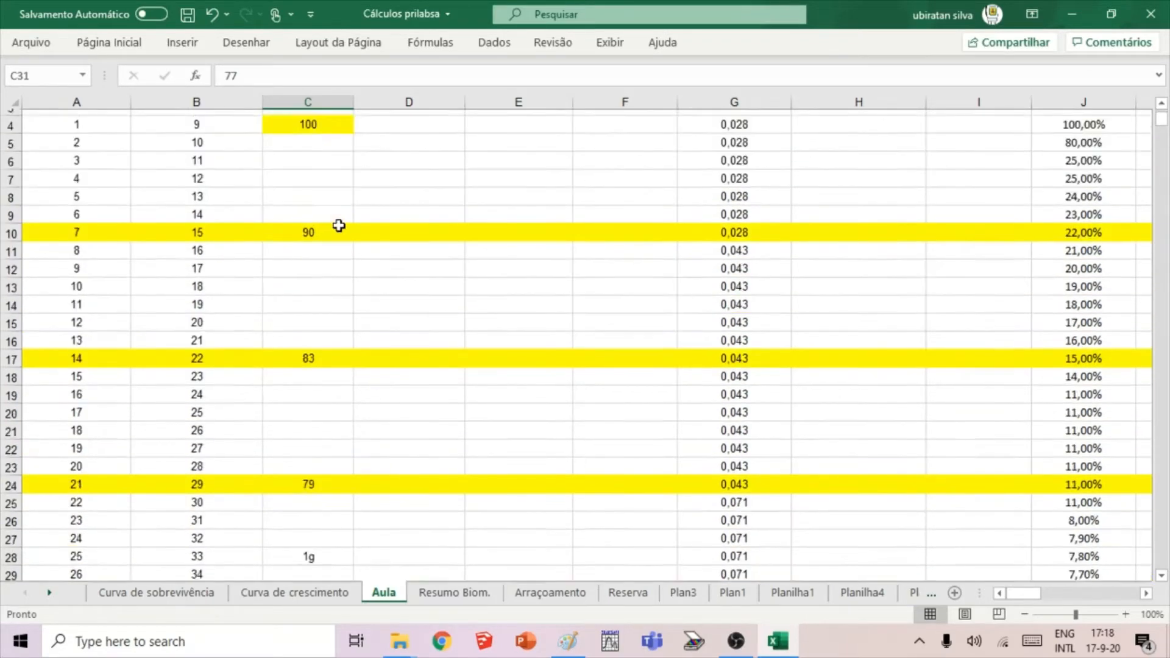
Look through the remaining weekly survival values in column C, from day 28 down to day 112.
scroll(339, 226, down, 5)
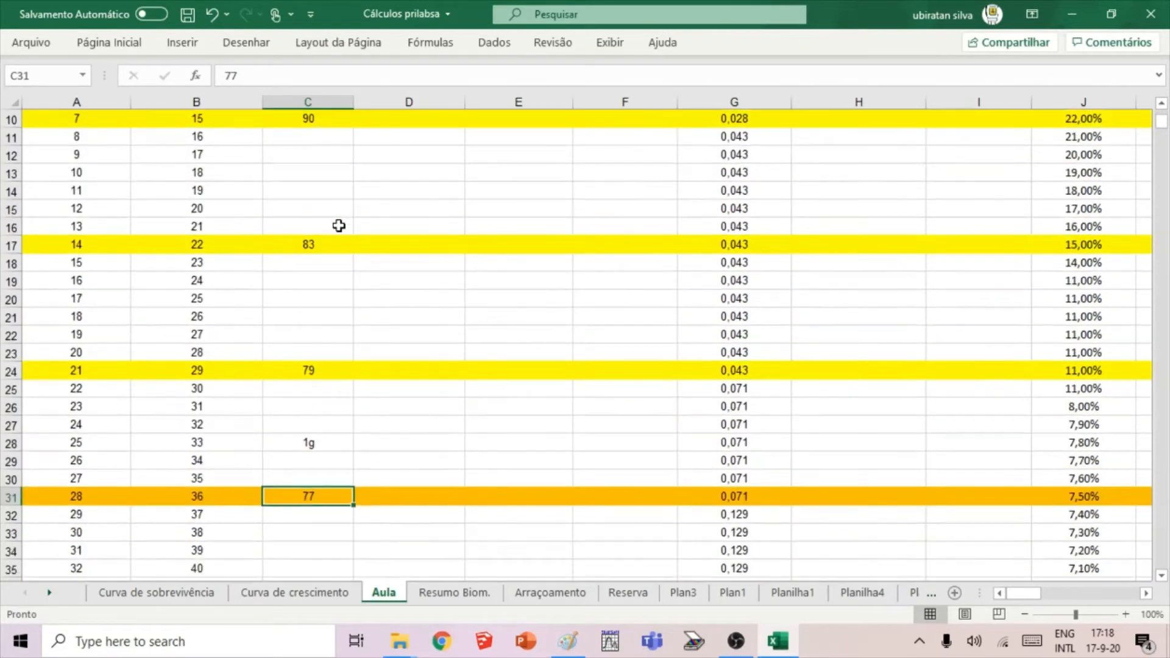
scroll(331, 244, down, 2)
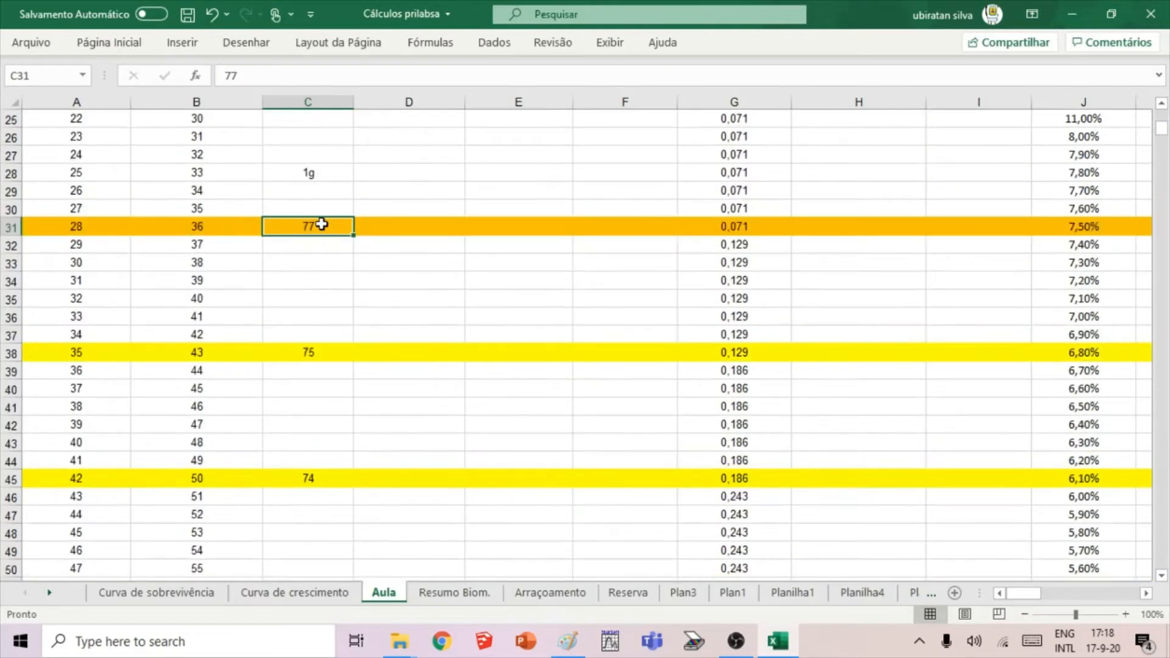
scroll(316, 280, down, 1)
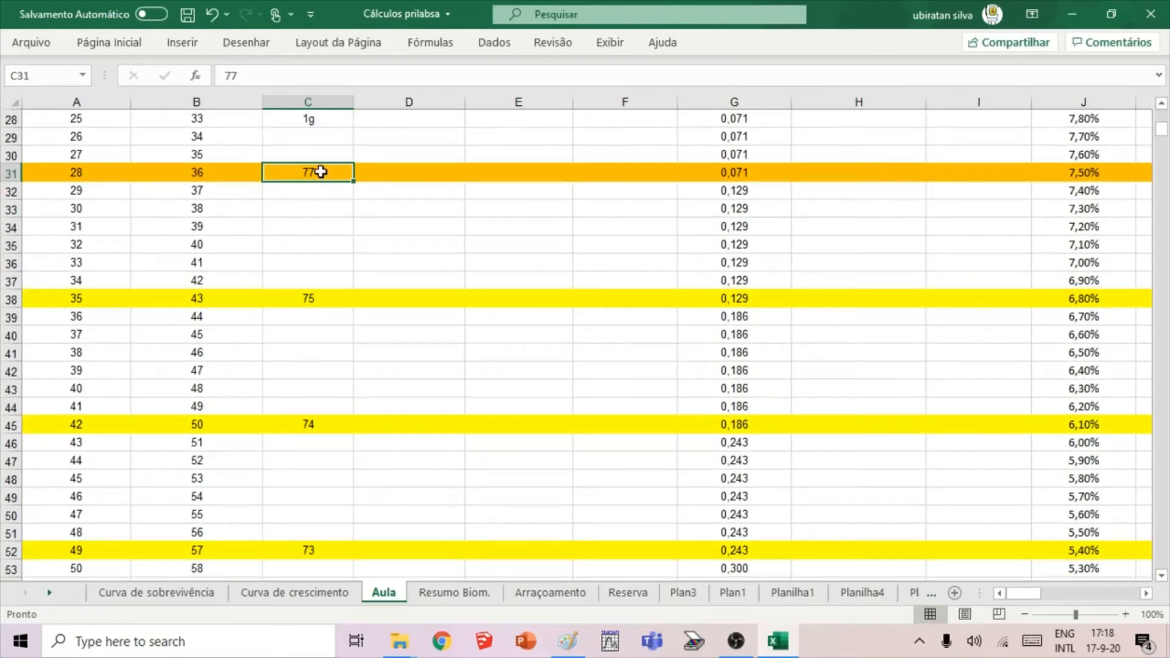
click(332, 301)
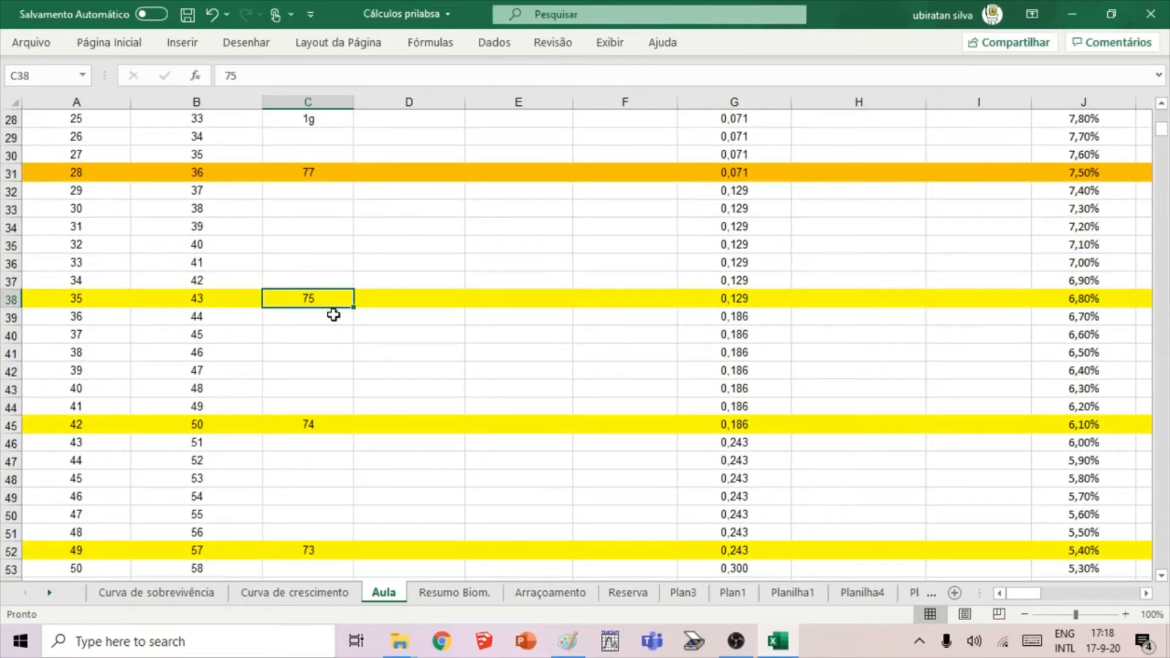
scroll(332, 301, down, 2)
scroll(329, 189, up, 2)
scroll(317, 275, down, 4)
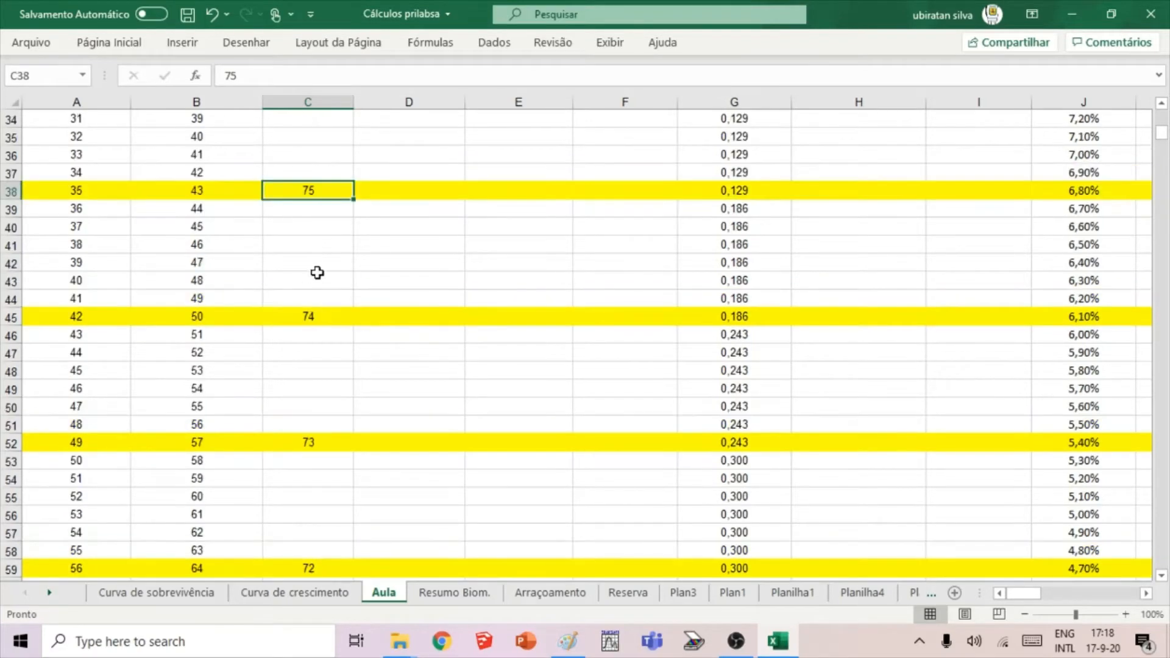
scroll(318, 274, down, 3)
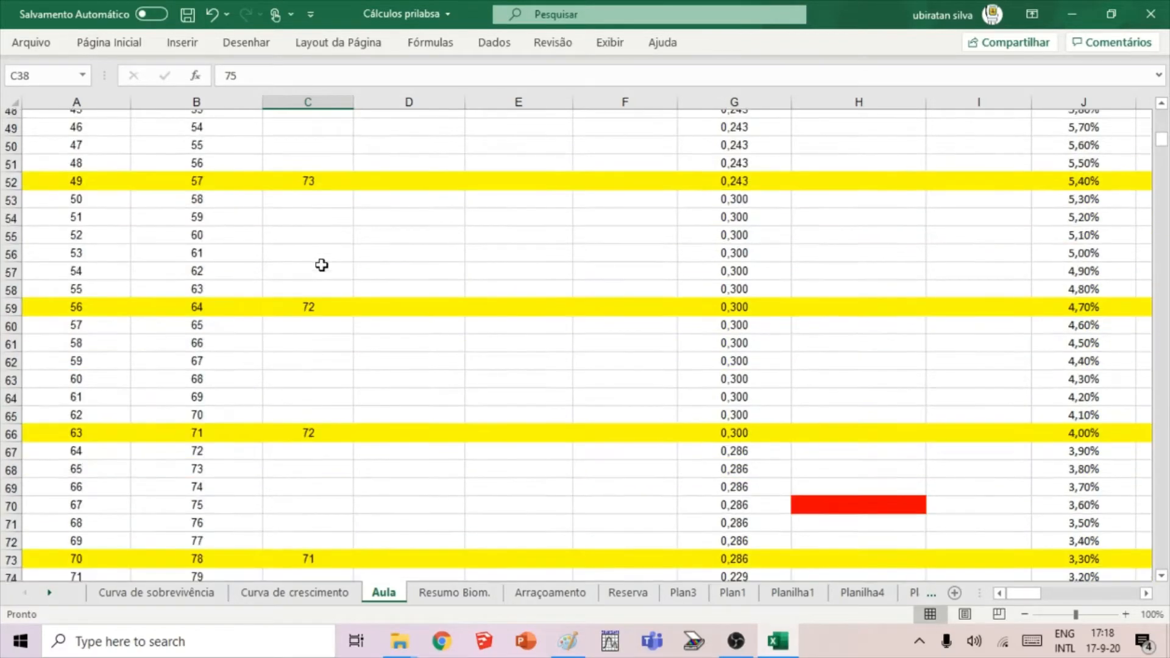
scroll(322, 265, down, 8)
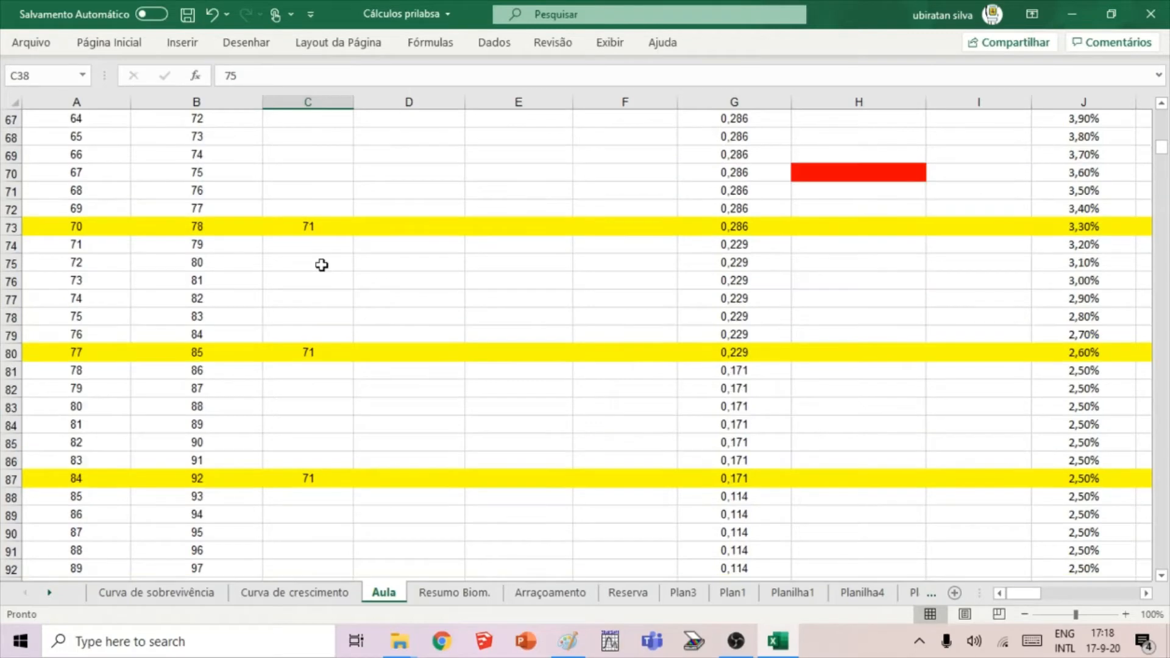
scroll(322, 265, down, 9)
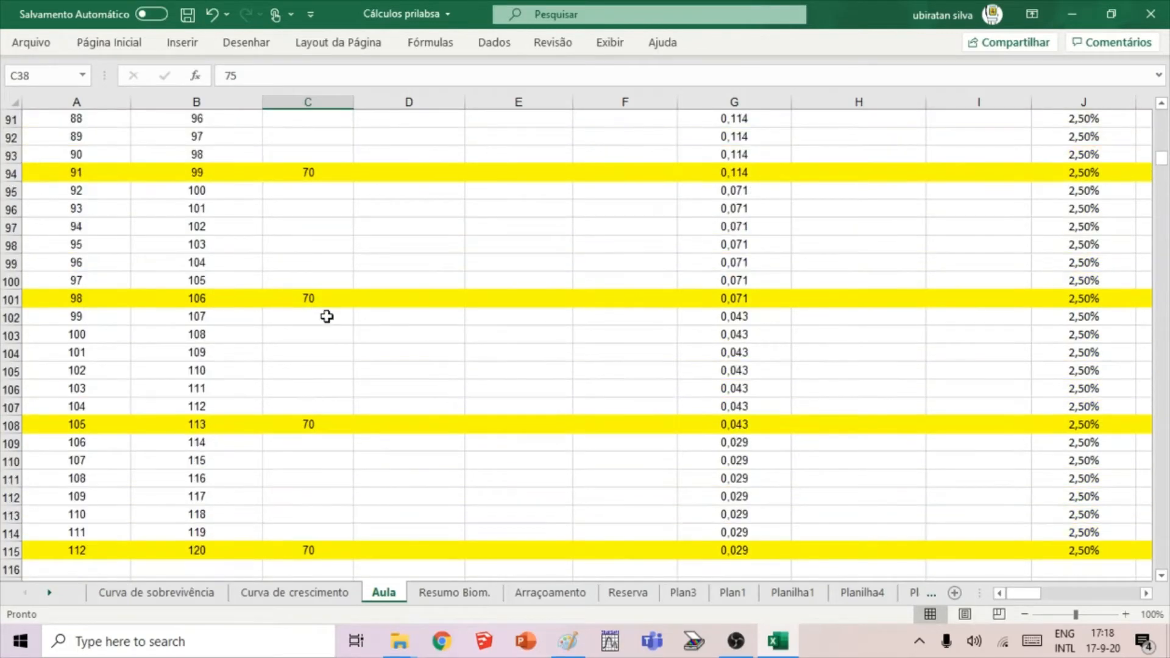
scroll(327, 318, down, 1)
scroll(326, 317, up, 6)
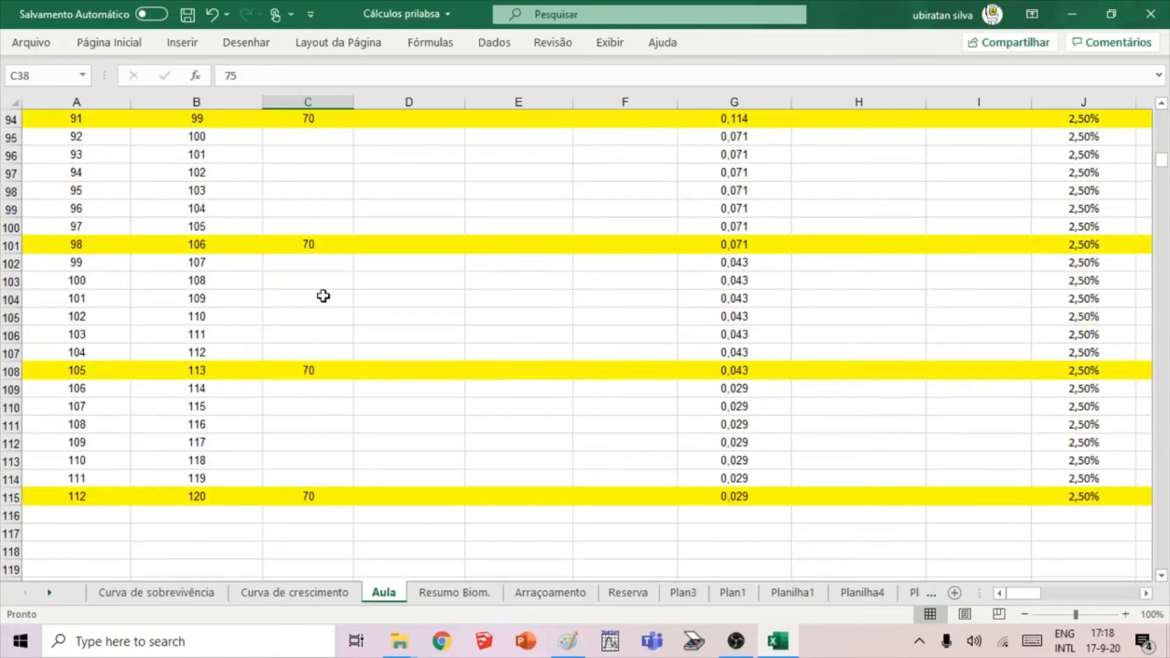
scroll(322, 295, up, 3)
scroll(320, 281, down, 2)
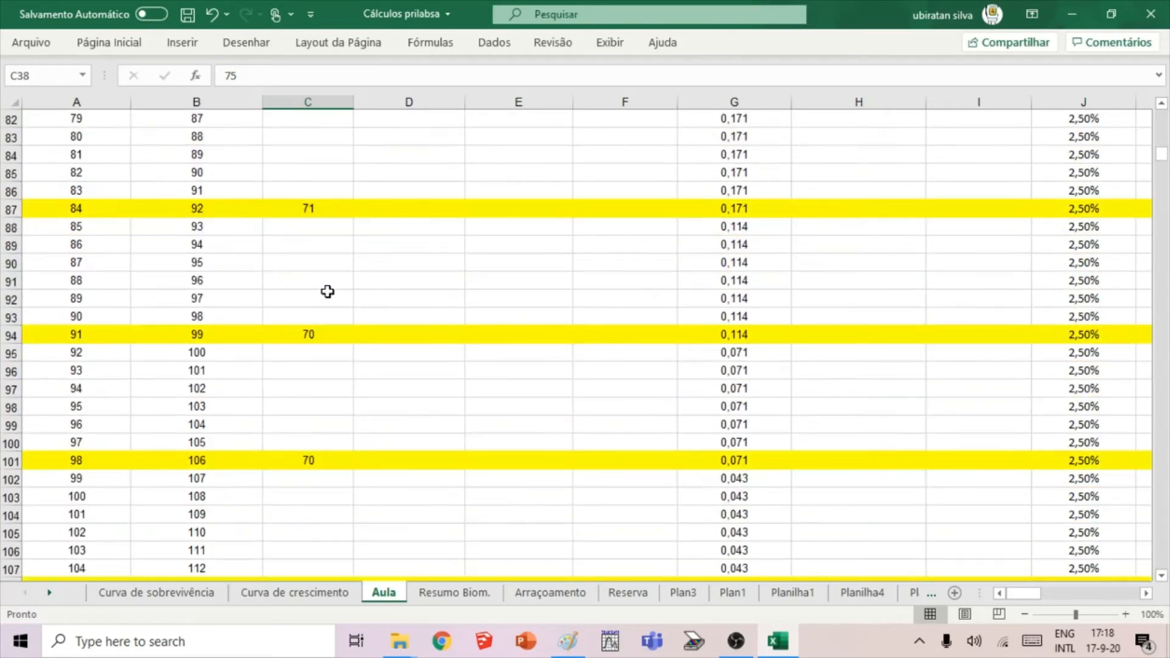
scroll(317, 270, down, 8)
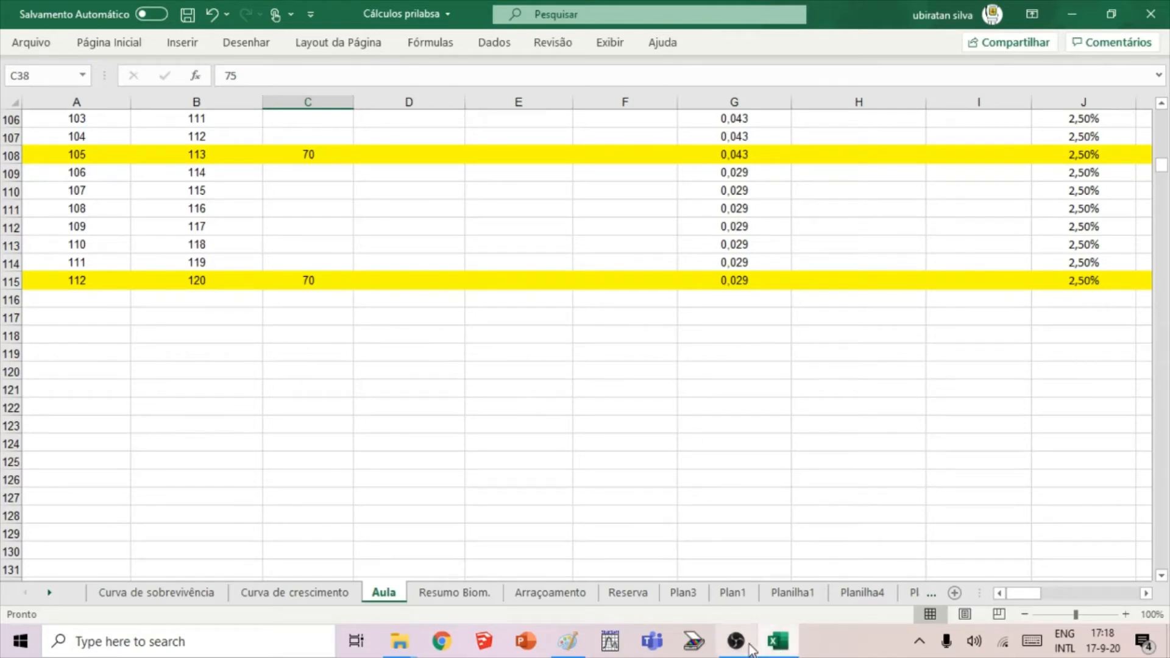
mouse_move(739, 647)
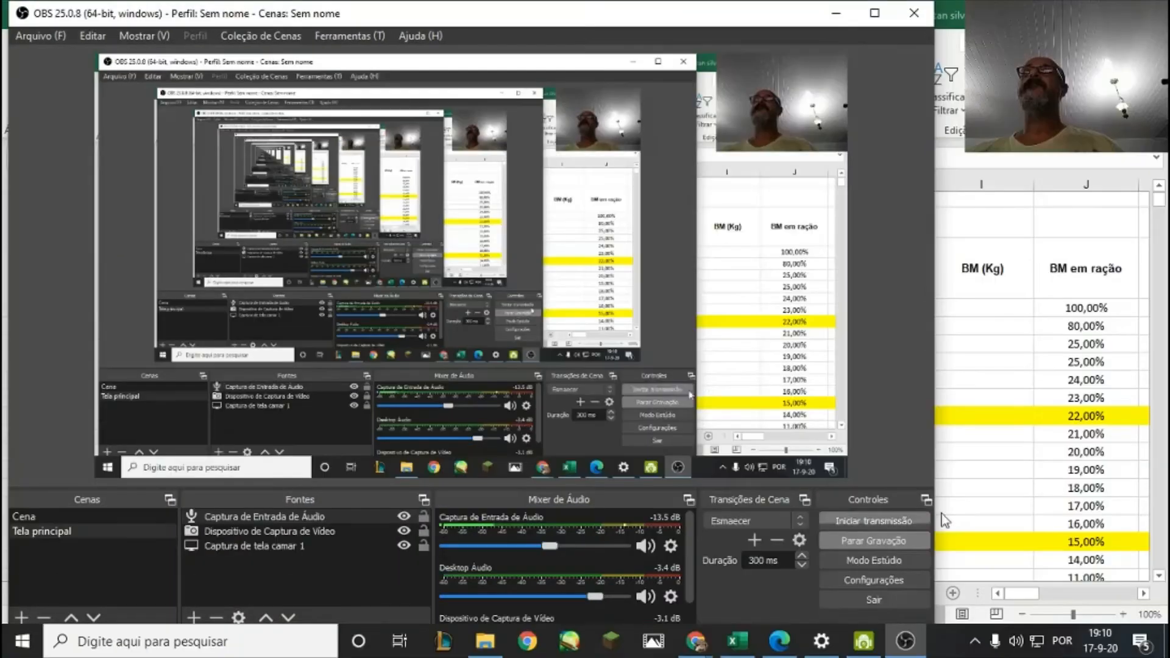
click(971, 499)
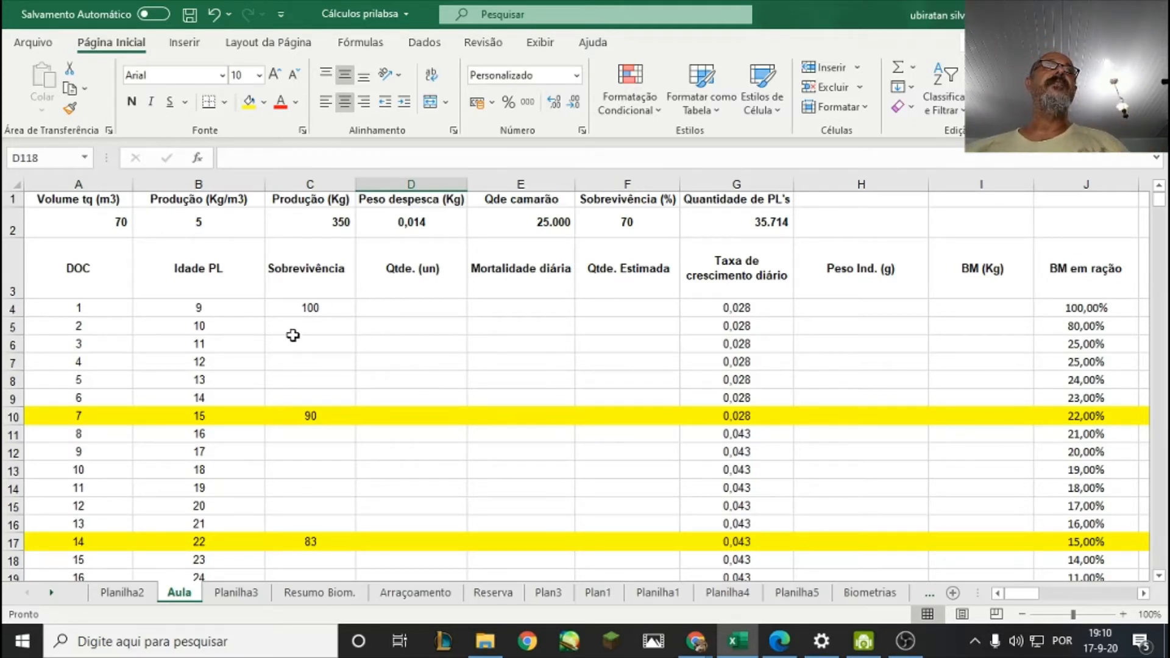
Check the day 1 survival in C4 and the Quantidade de PL's formula in G2.
click(322, 316)
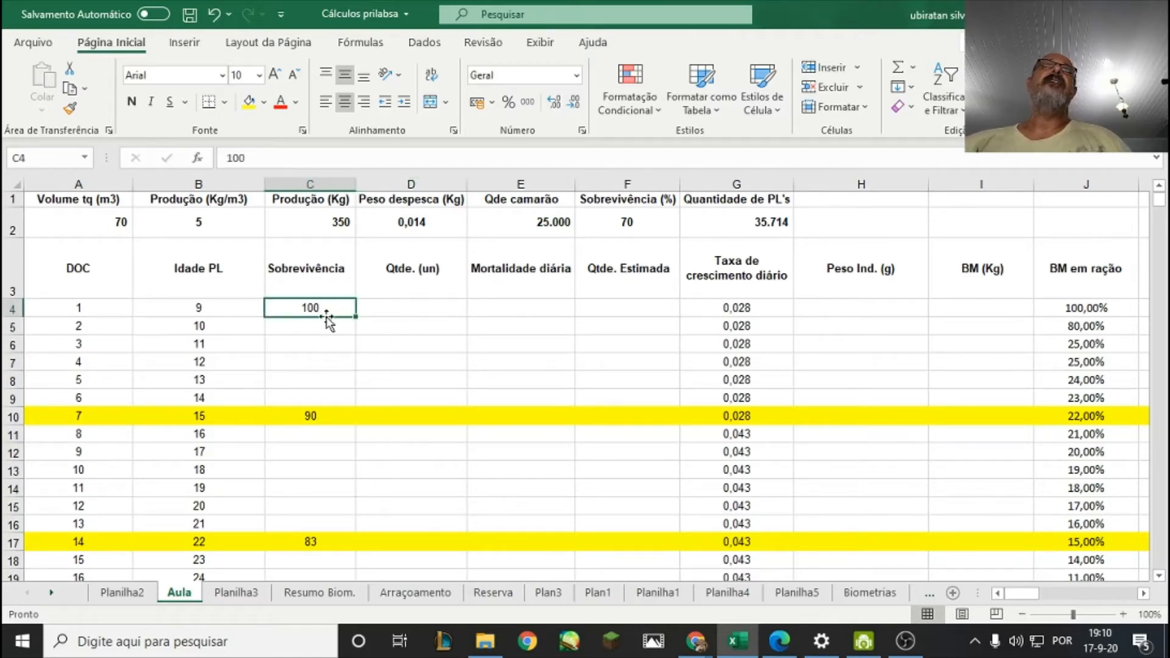
click(344, 363)
click(331, 309)
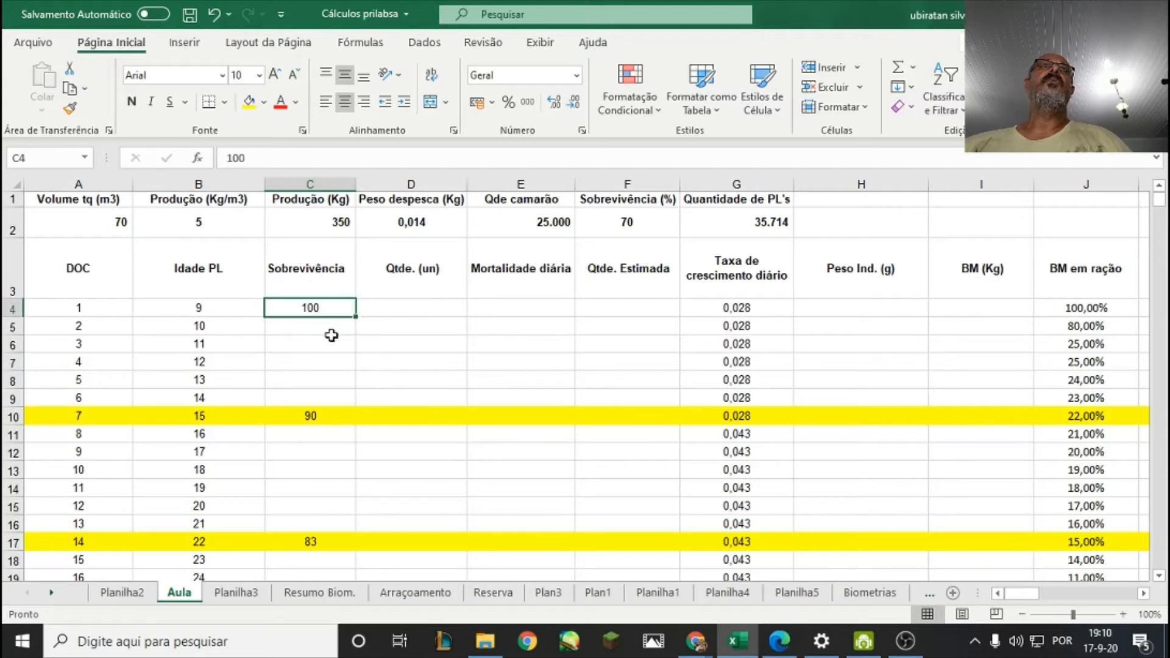
click(331, 331)
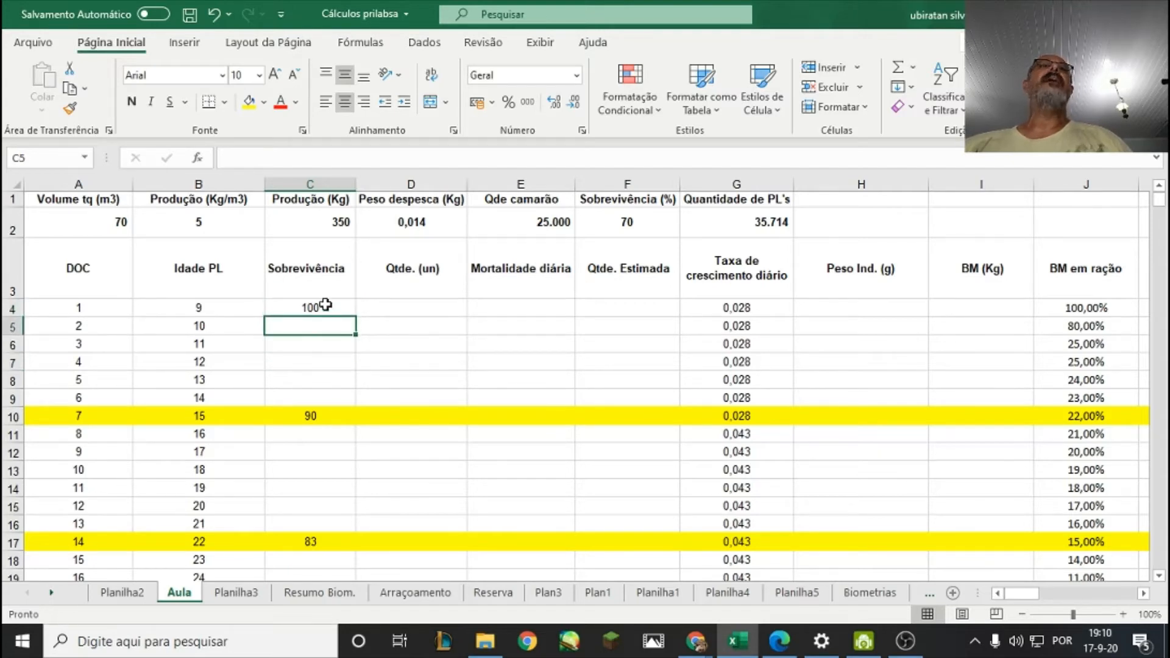
click(326, 308)
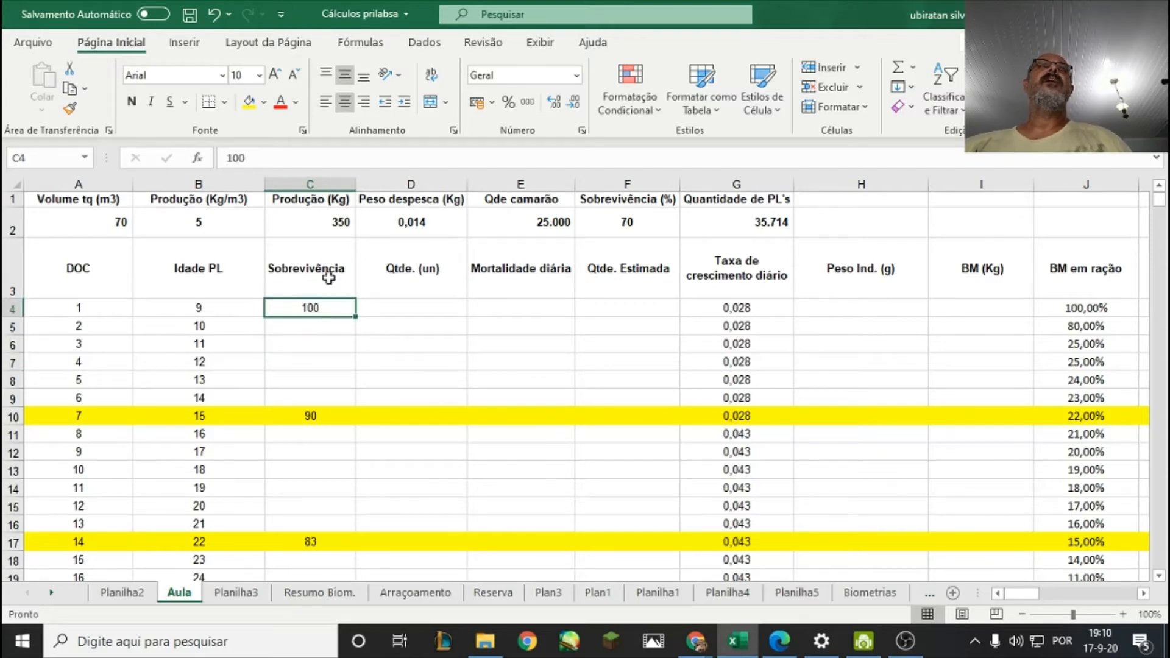
click(773, 222)
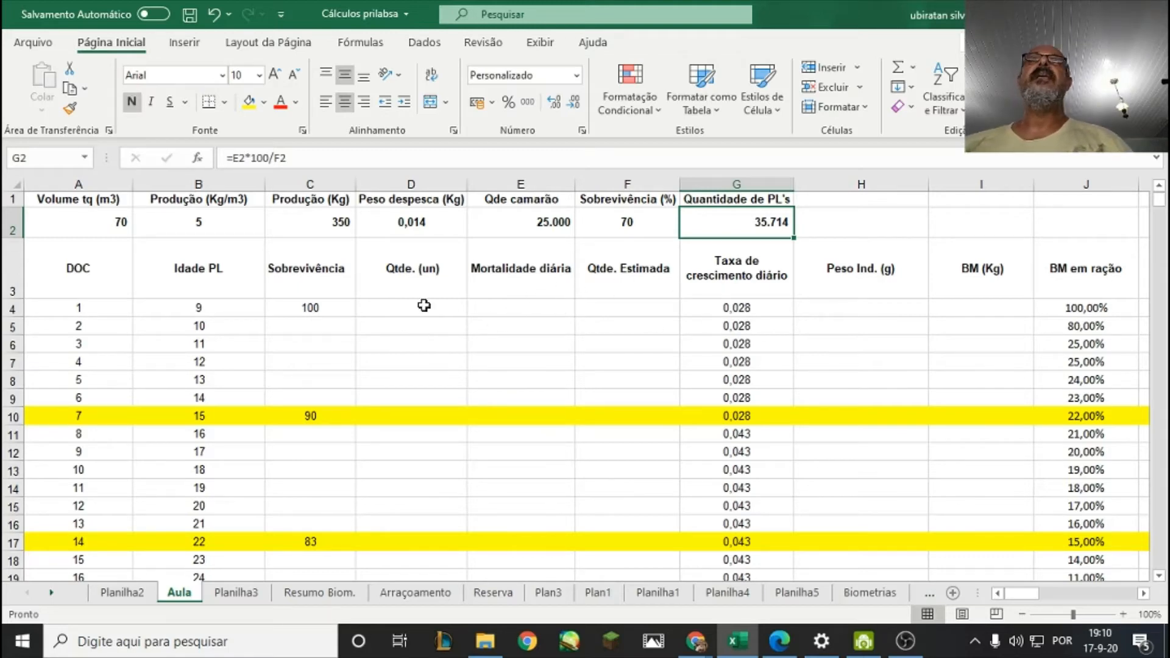
Fill the day 1 Qtde. (un) in D4 by linking it to Quantidade de PL's with =G2.
click(383, 293)
click(386, 306)
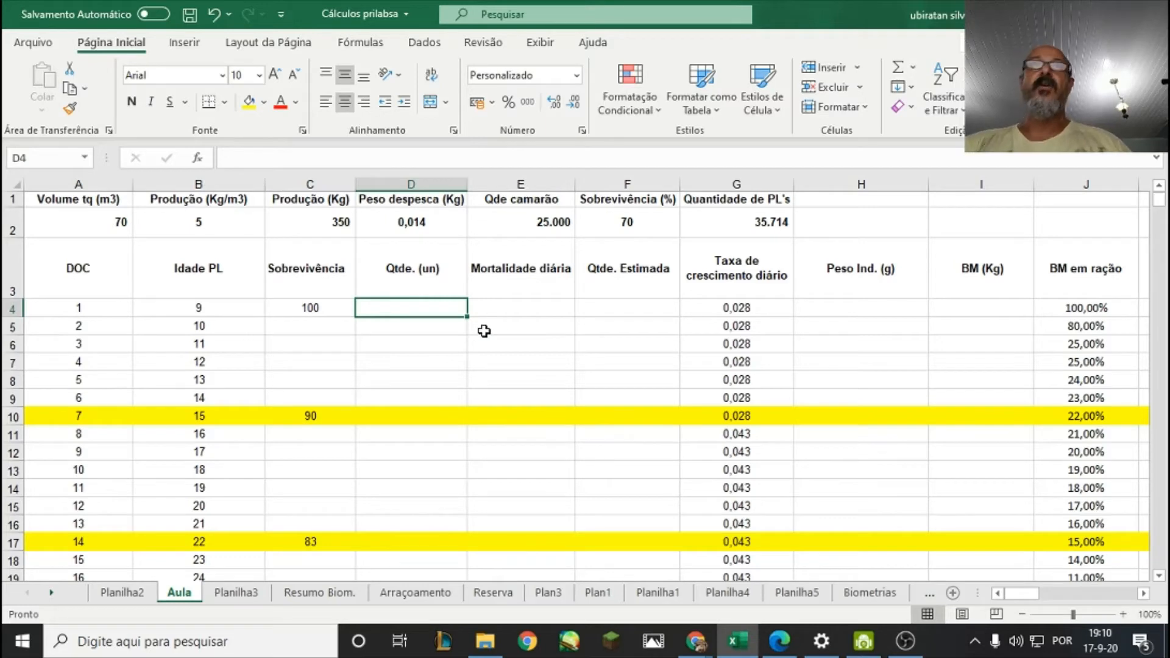
text(=)
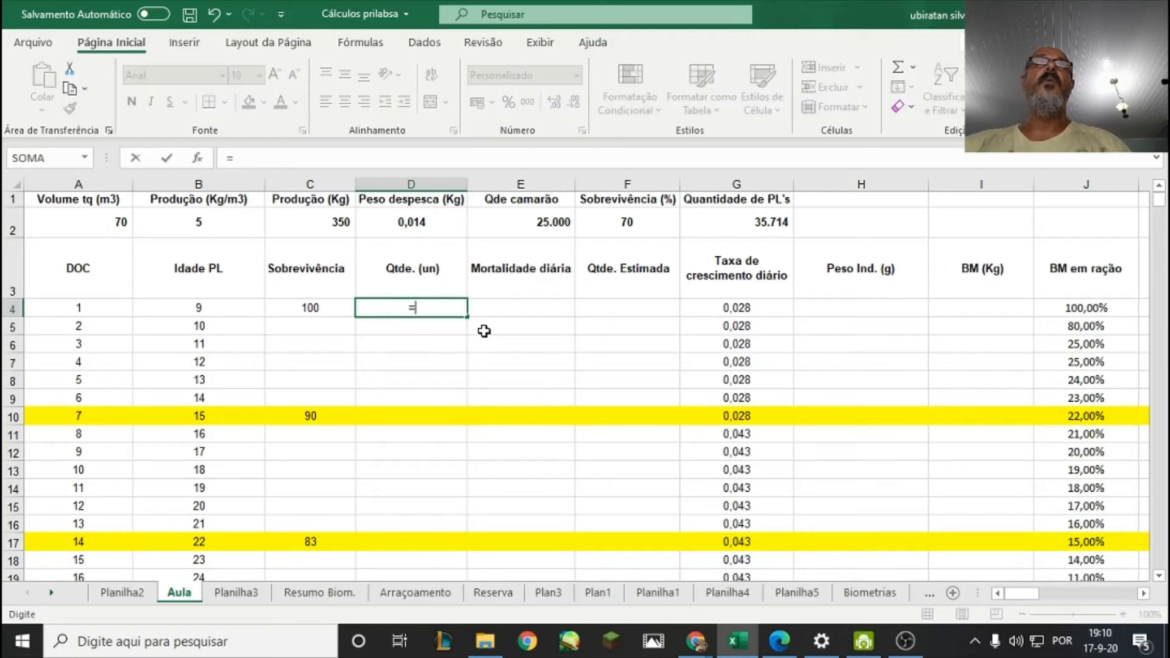
click(713, 227)
key(Return)
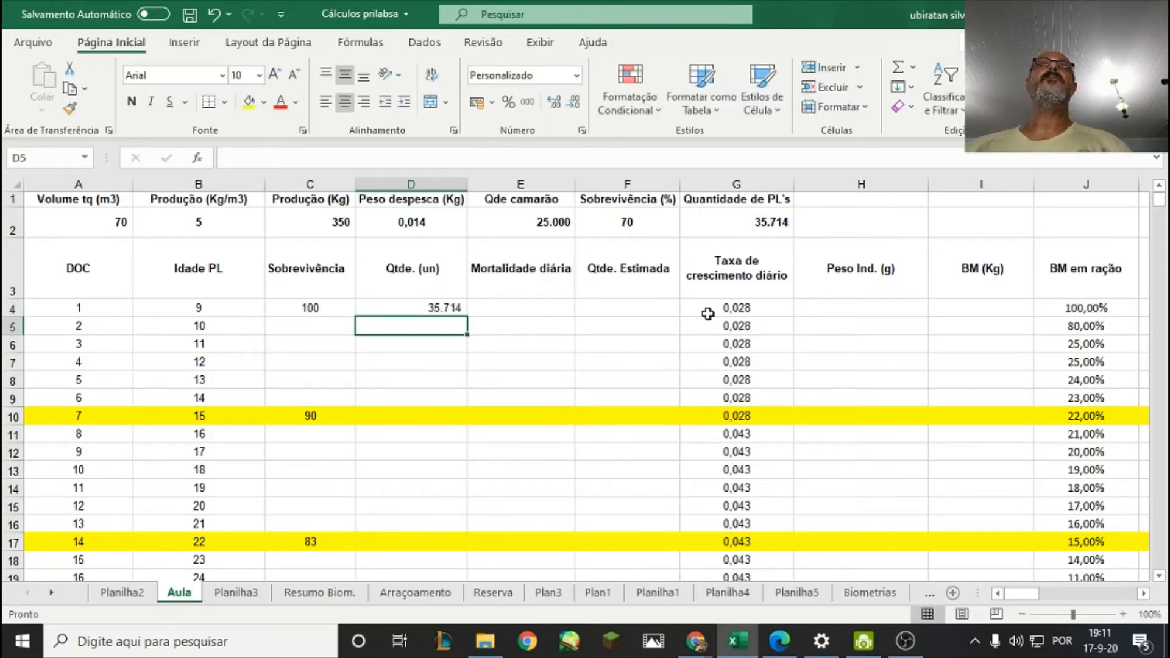
Review the day 1 quantity in D4 and compare the day 1 and day 7 survival in C4 and C10.
click(428, 312)
click(415, 363)
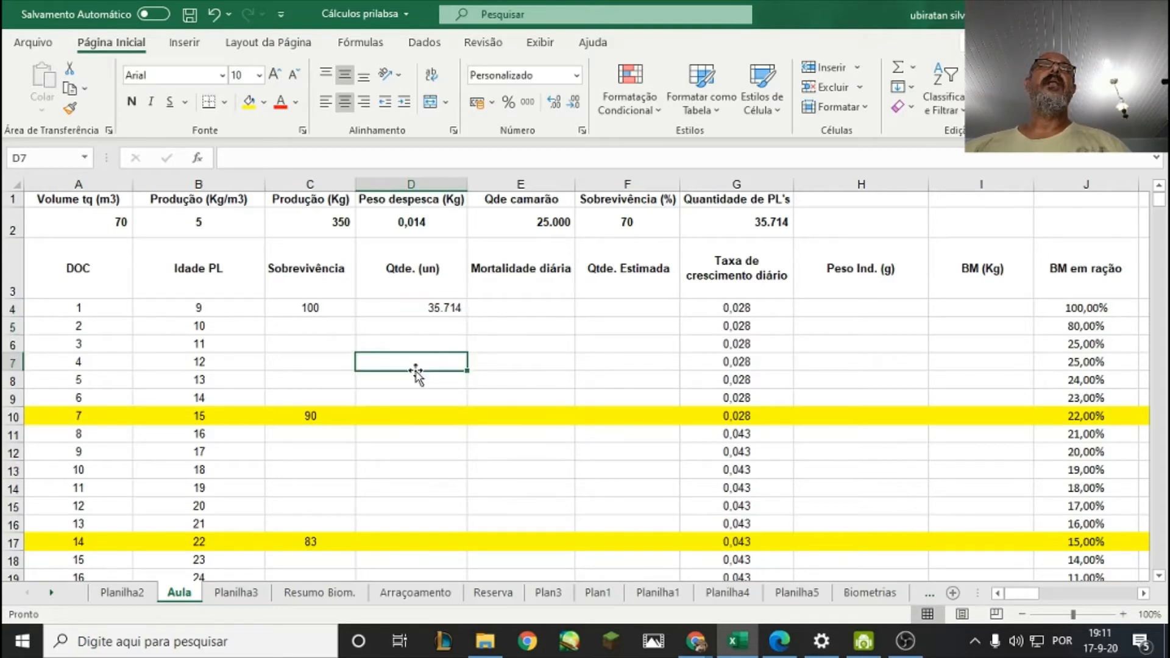
scroll(416, 372, down, 1)
scroll(413, 374, up, 1)
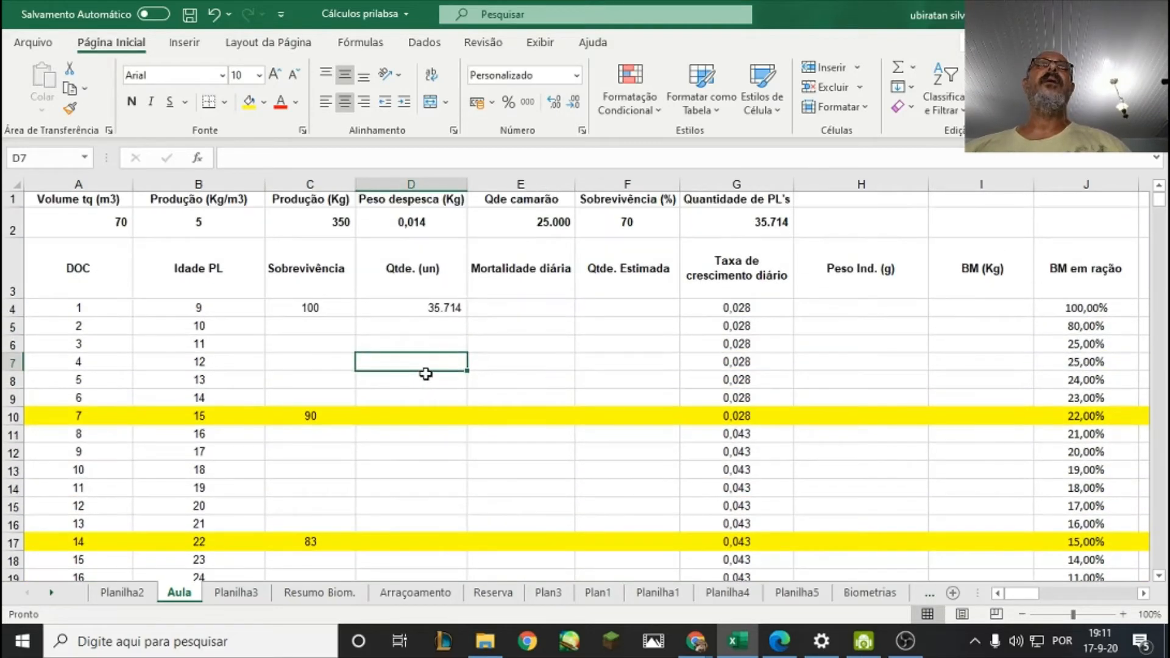
scroll(291, 308, down, 1)
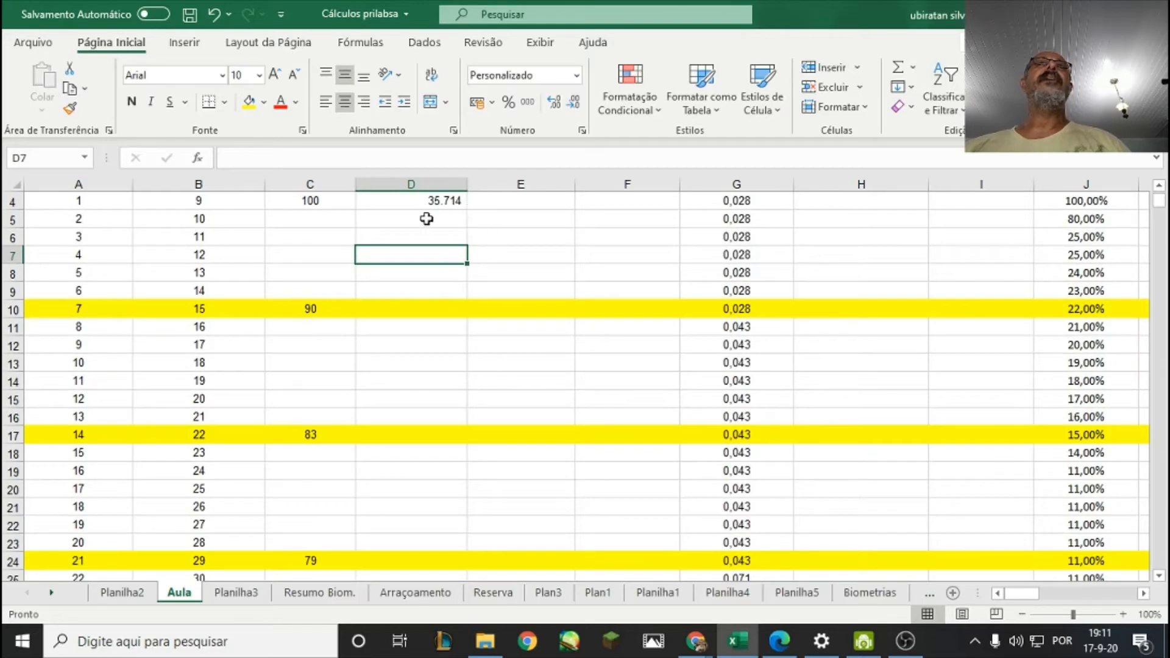
scroll(460, 244, up, 1)
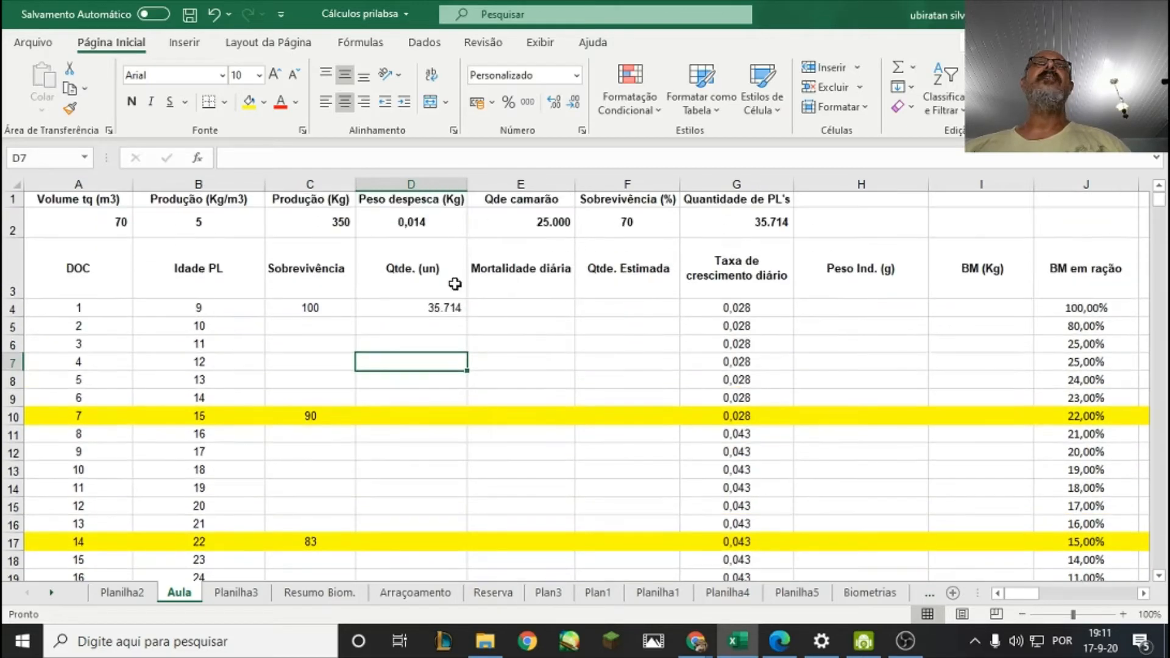
click(453, 308)
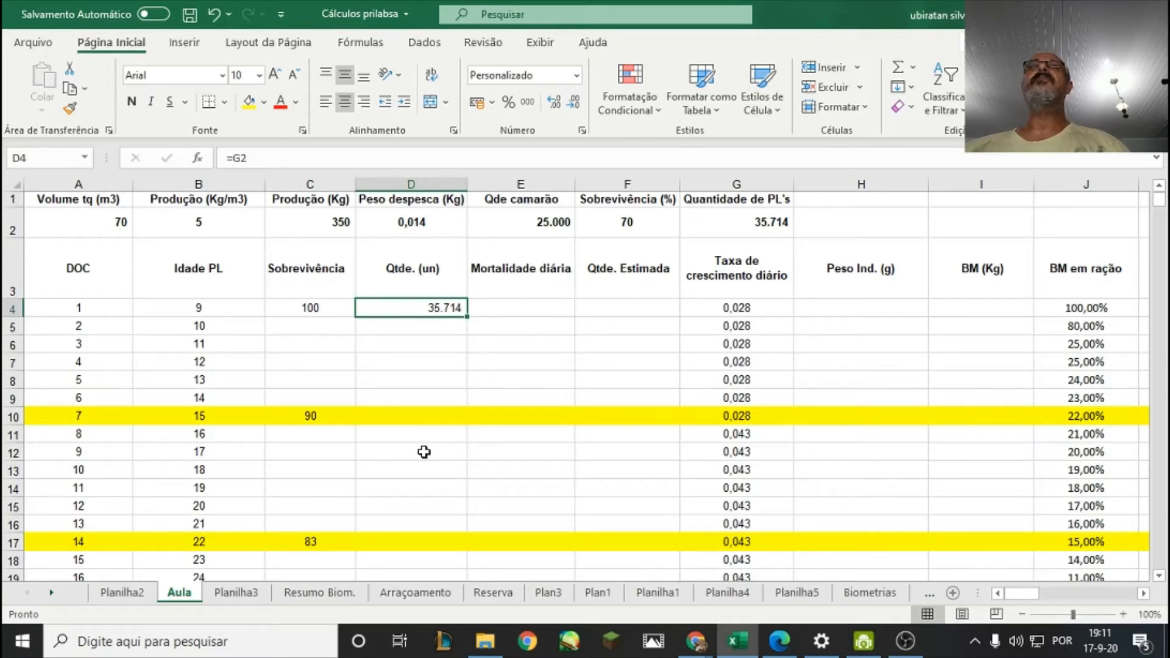
scroll(405, 445, down, 1)
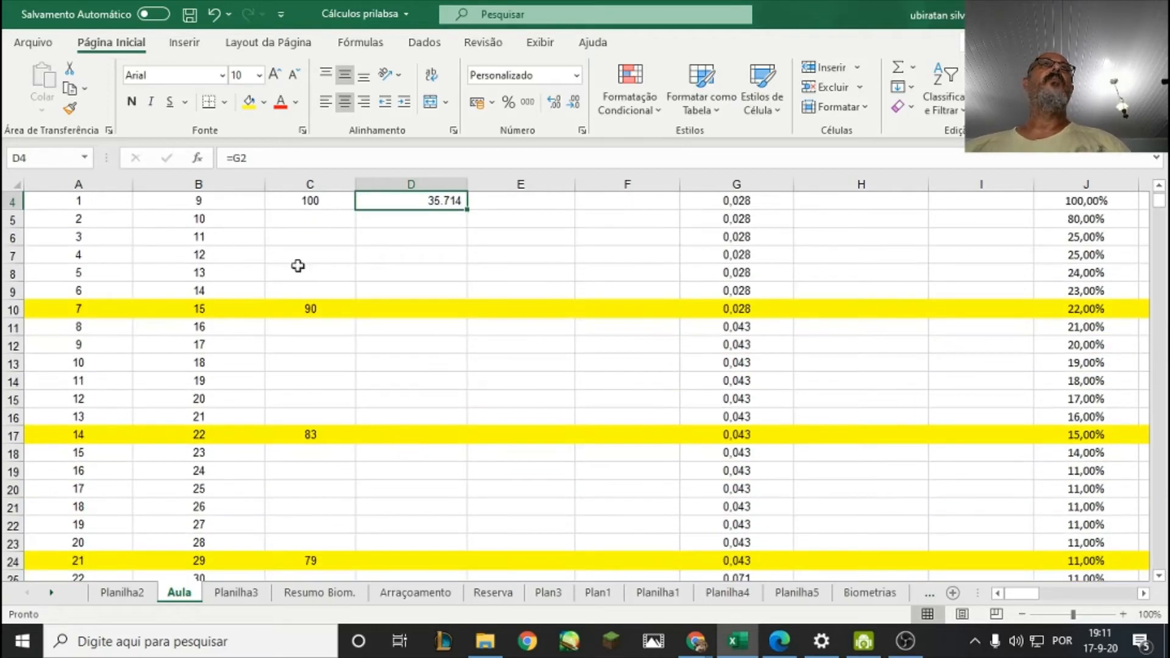
click(310, 200)
click(312, 311)
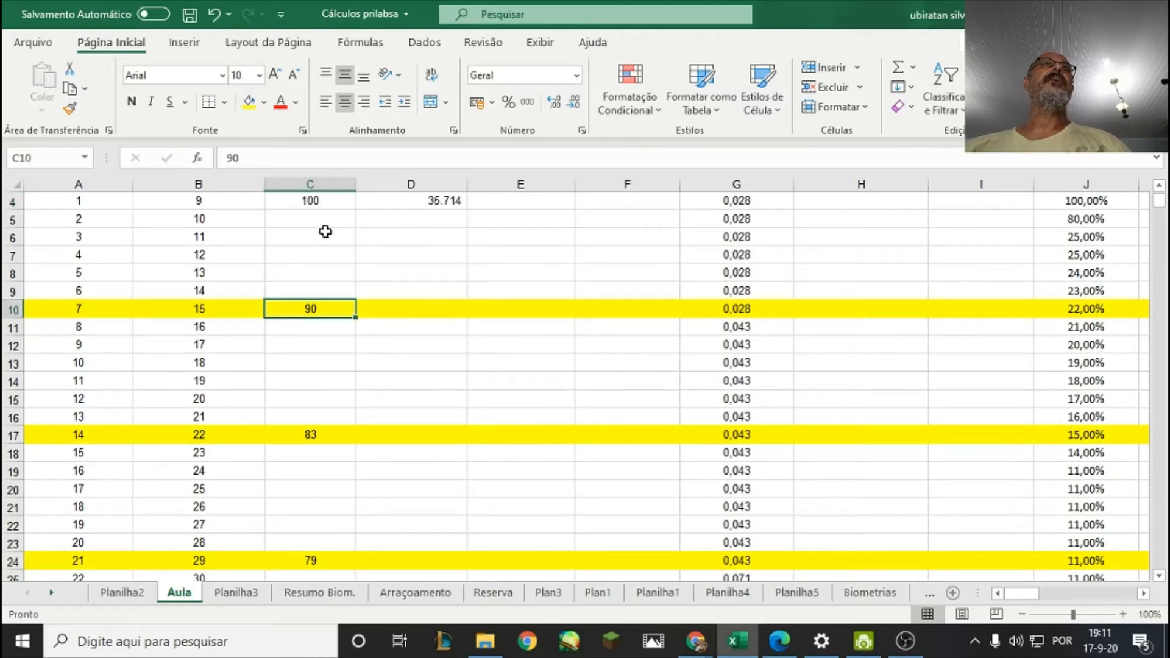
click(322, 201)
click(329, 308)
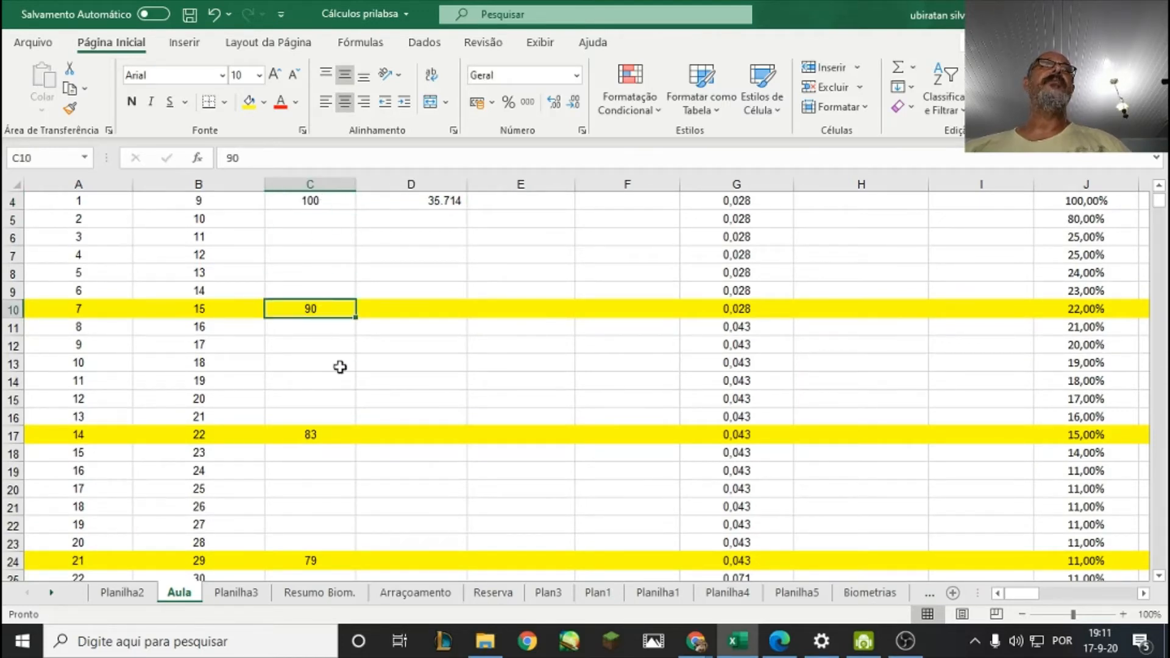
Calculate the survival drop between day 1 and day 7 in C11 with the formula =C4-C10.
click(333, 328)
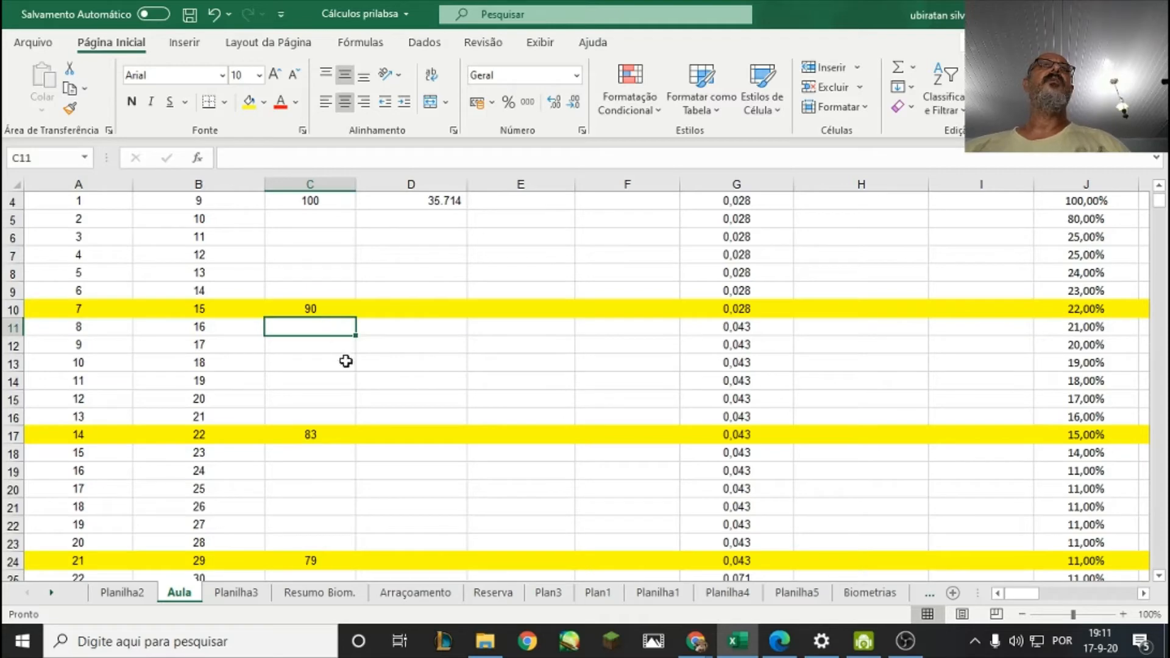
text(=)
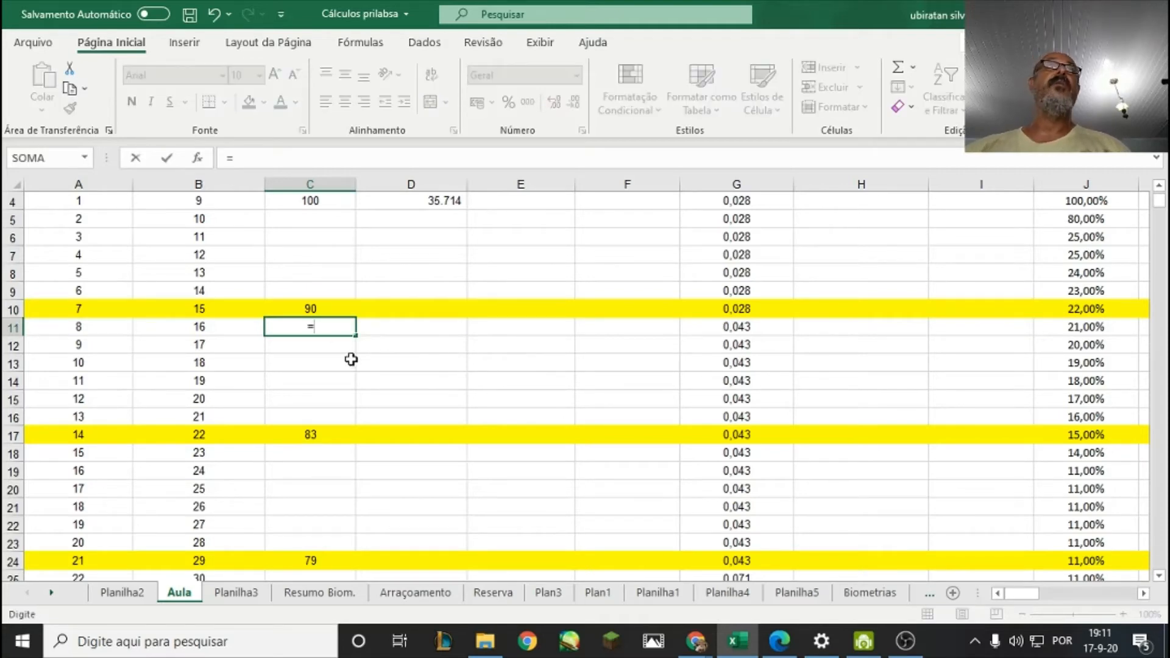
click(323, 202)
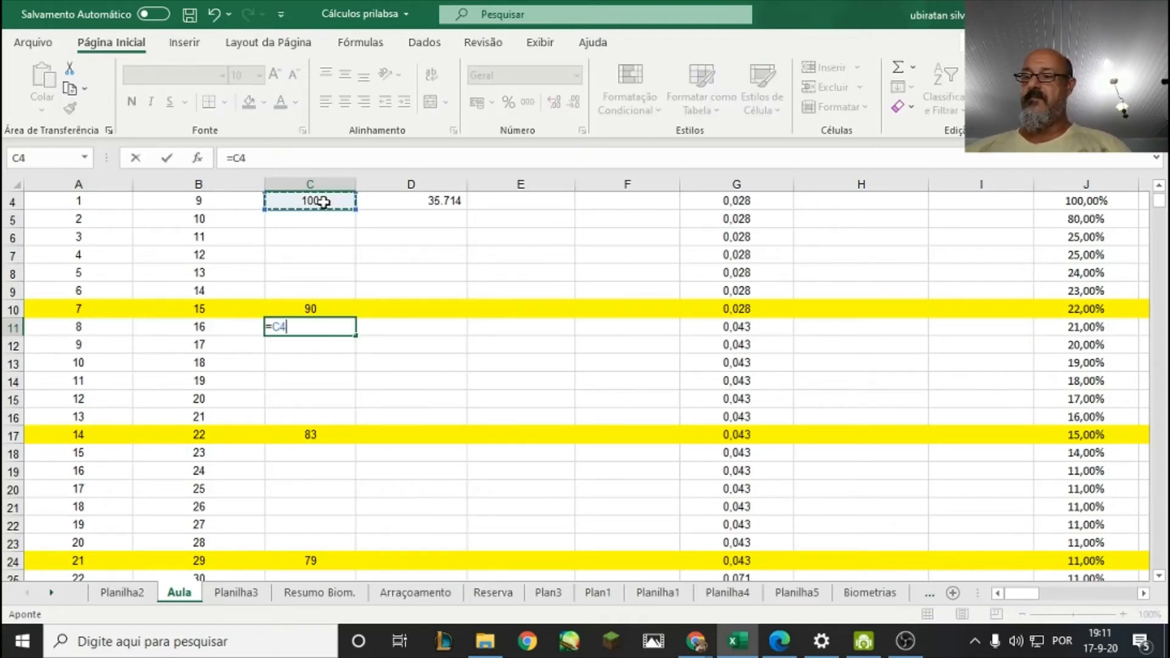
text(-)
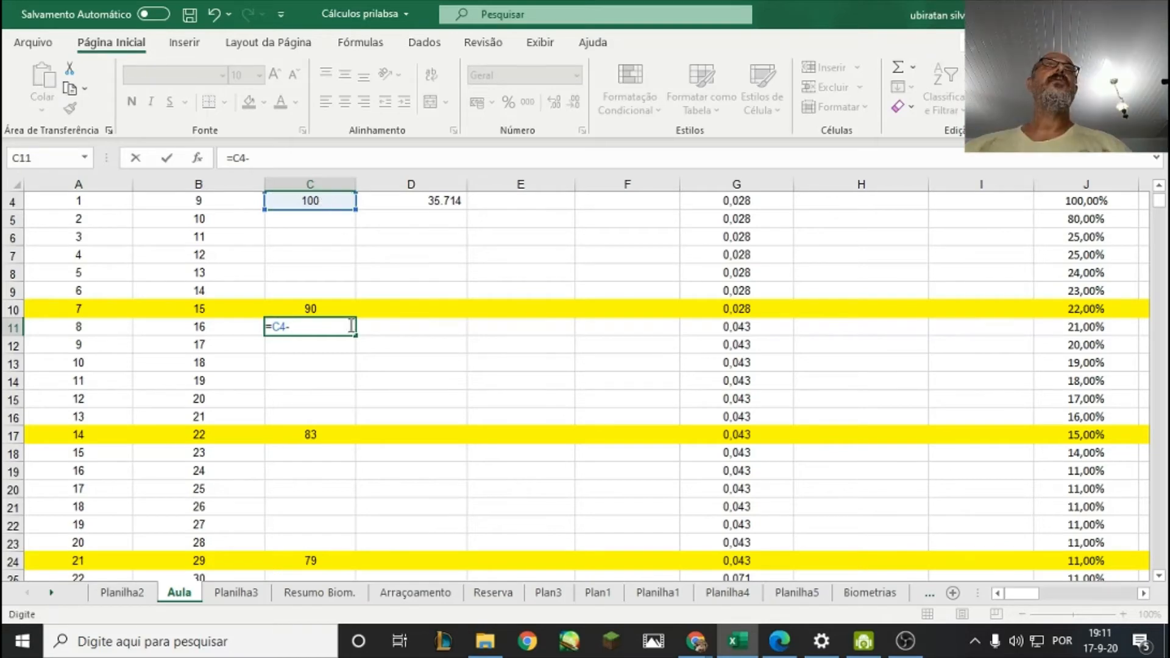
click(323, 307)
key(Return)
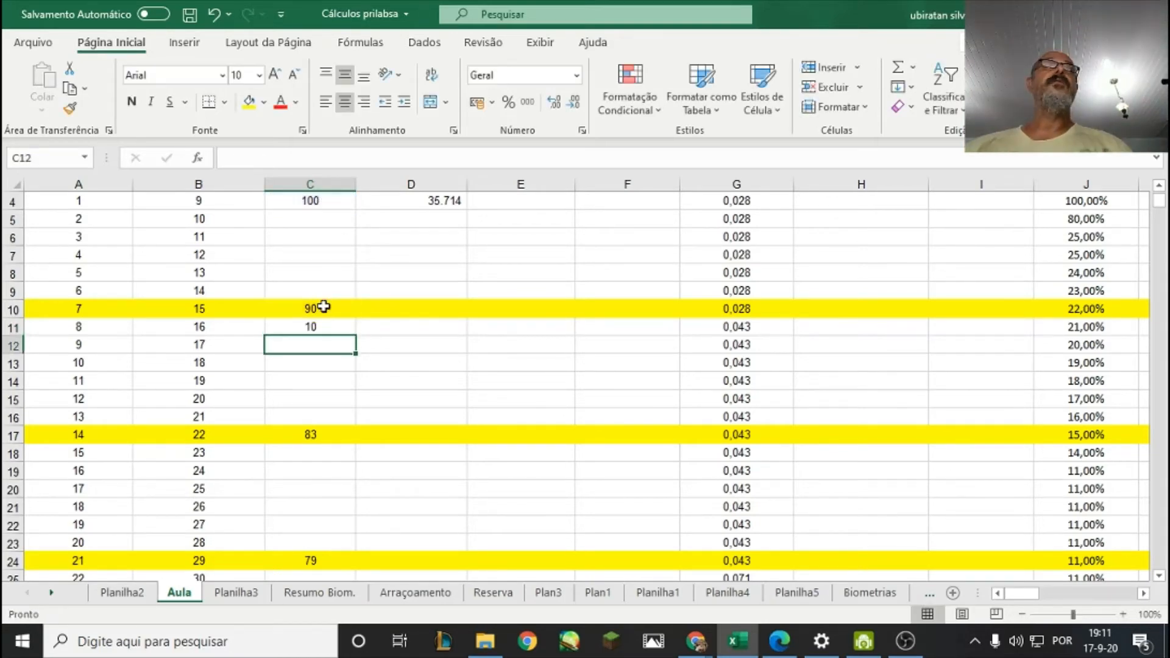
click(318, 328)
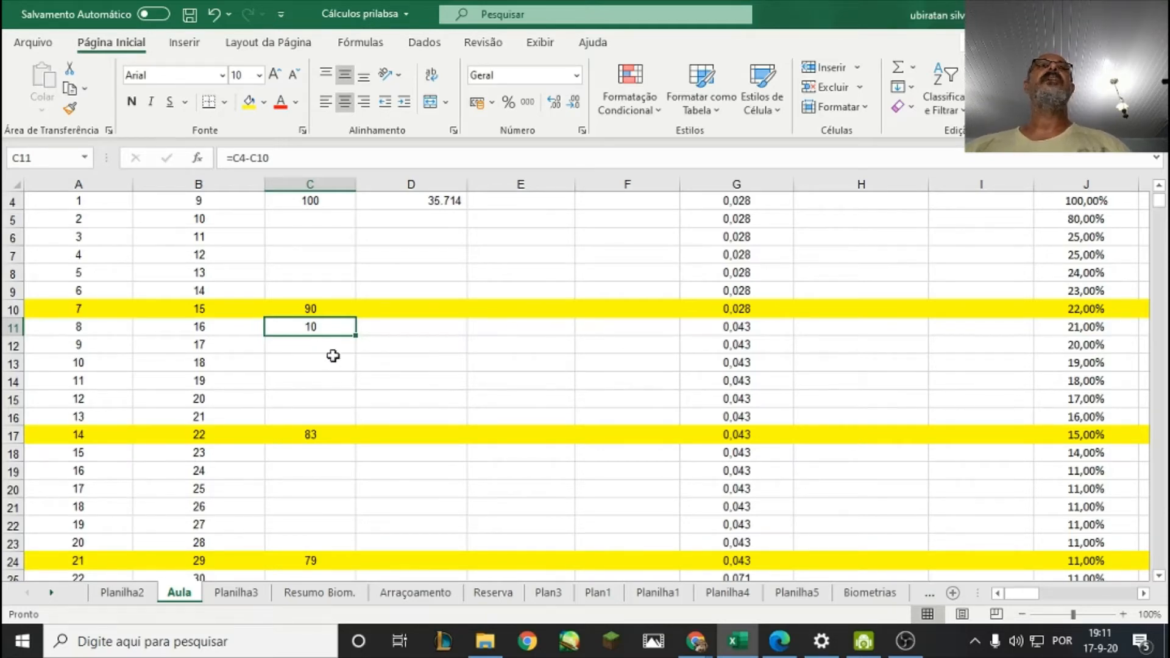
Calculate the daily survival loss in C12 by dividing the weekly drop by seven with the formula =C11/7.
click(342, 350)
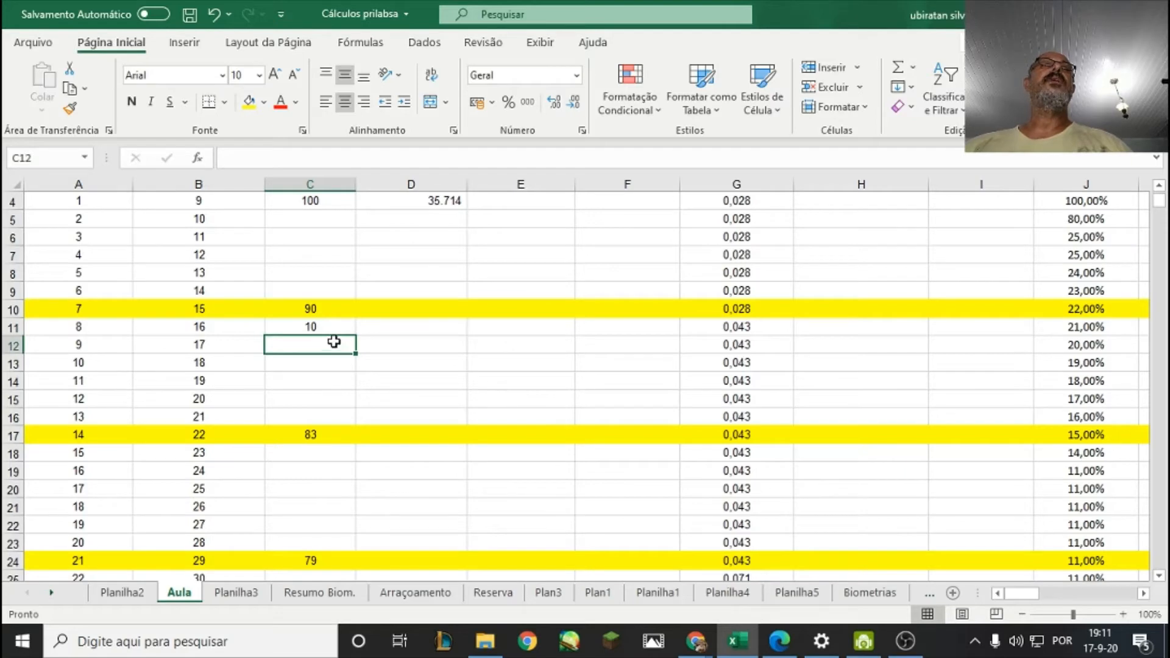
click(329, 323)
click(327, 346)
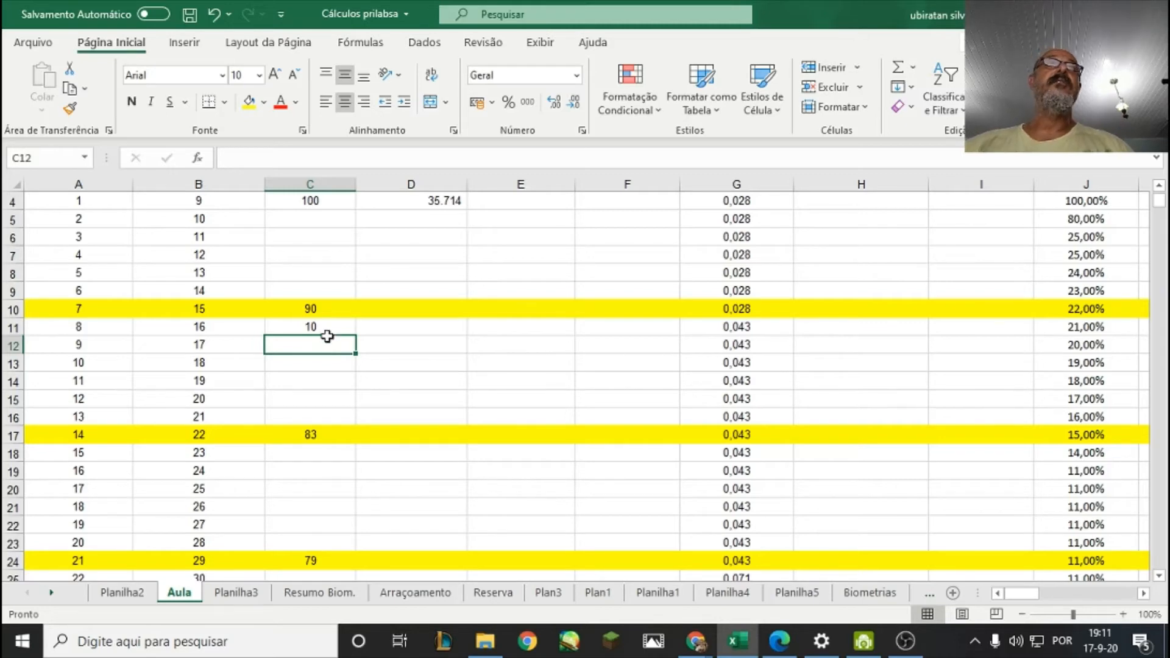
click(308, 327)
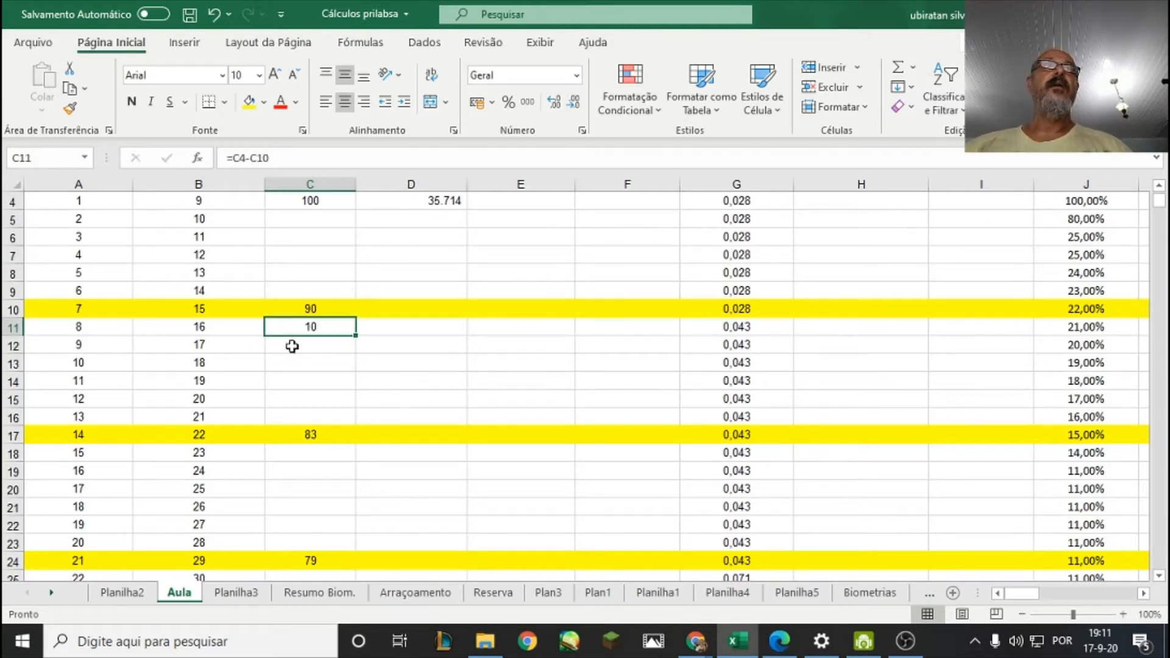
click(292, 346)
text(=)
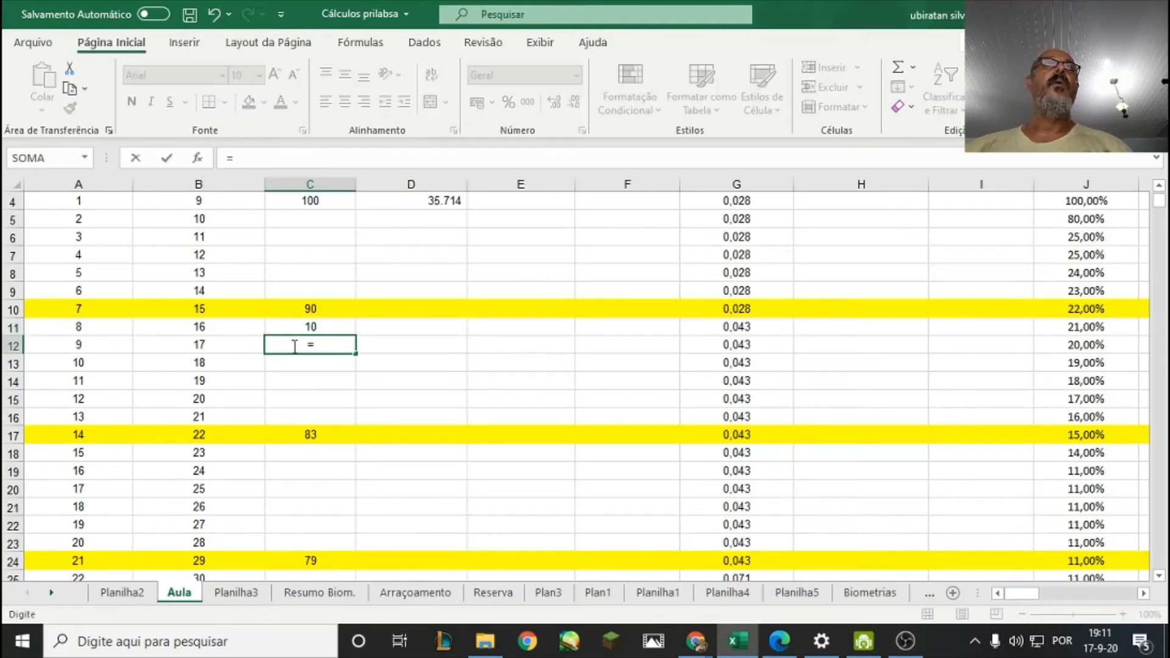
click(315, 328)
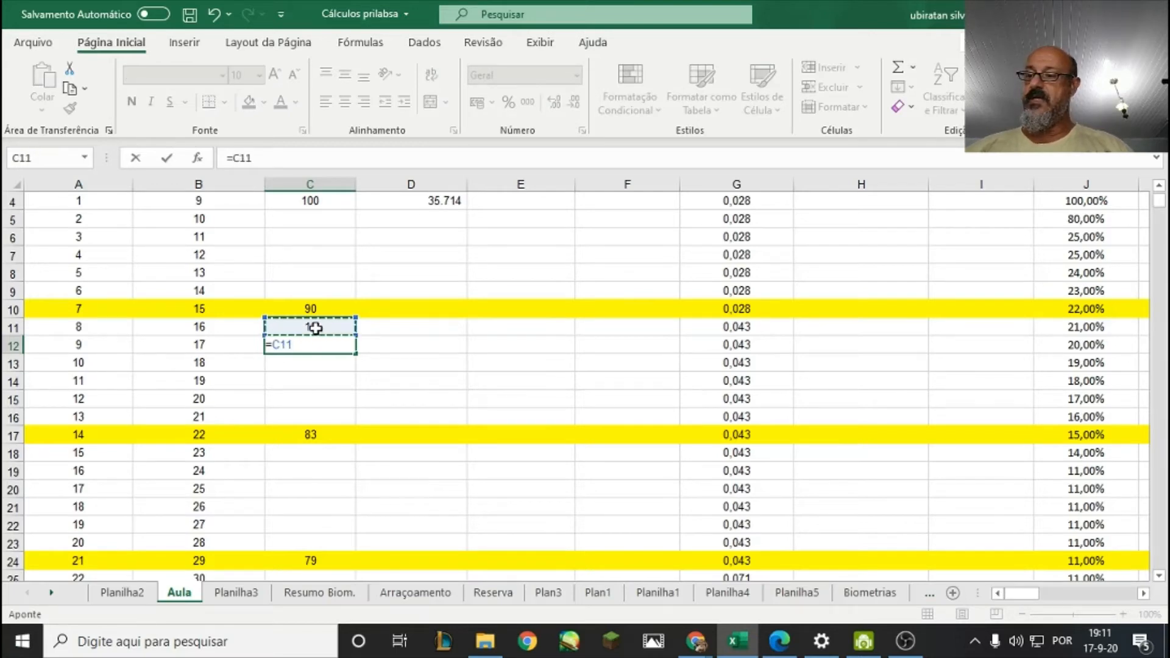
text(/7)
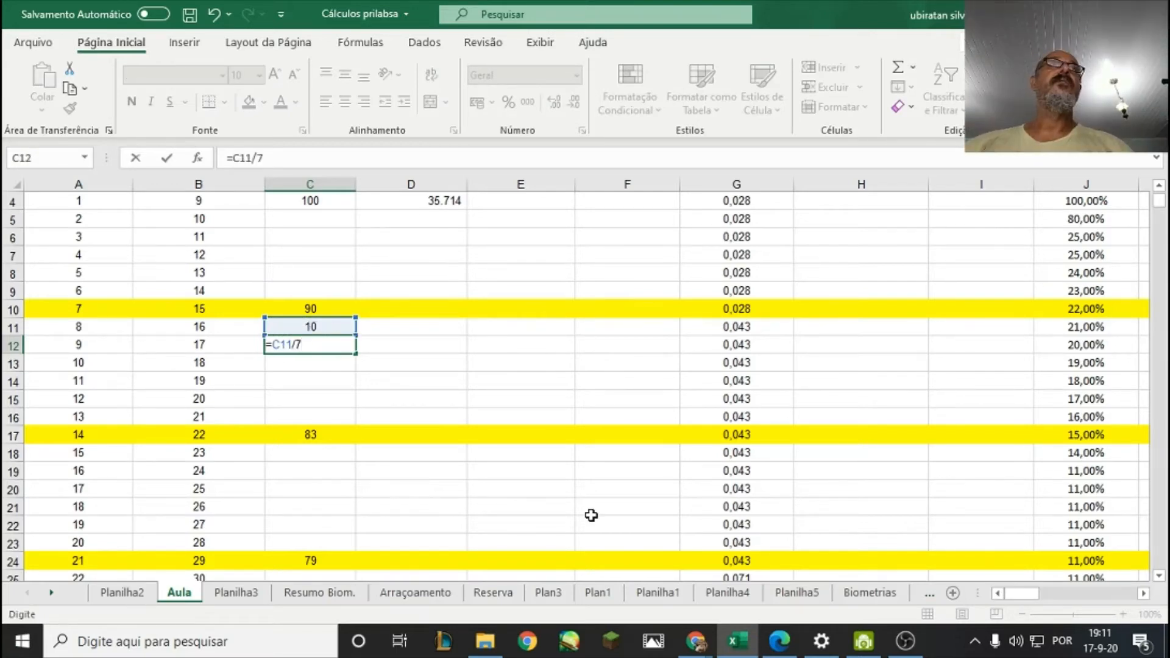
key(Return)
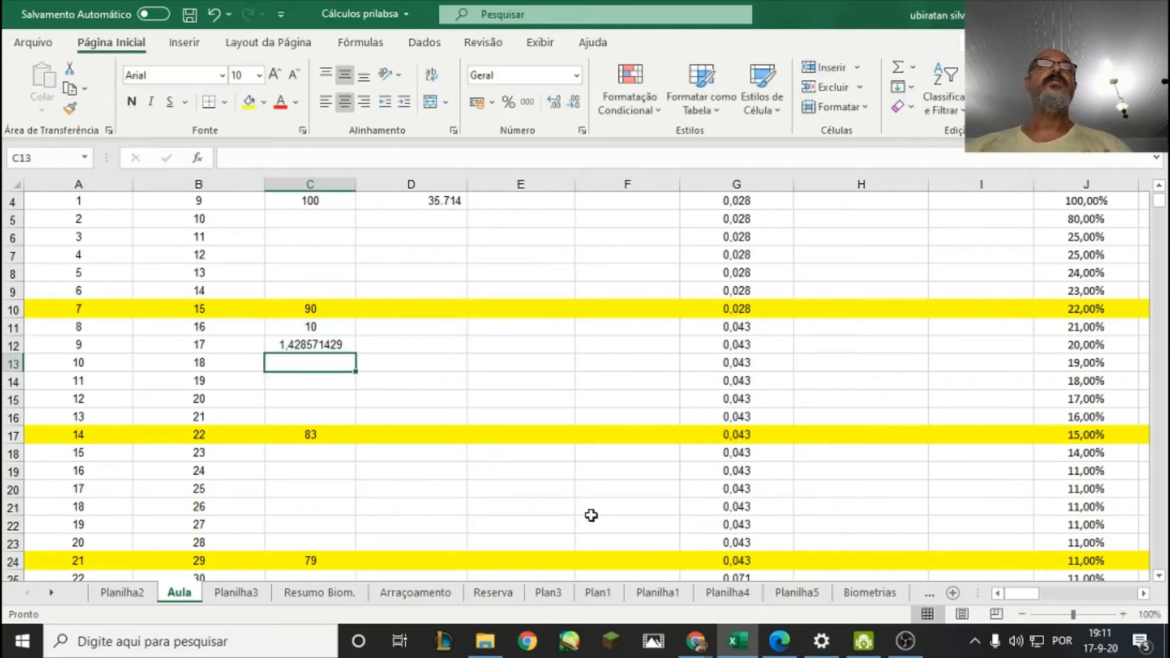
Review the daily loss in C12 against the day 1 Qtde. (un), Mortalidade diária and Qtde. Estimada cells in row 4.
click(335, 343)
scroll(351, 372, up, 1)
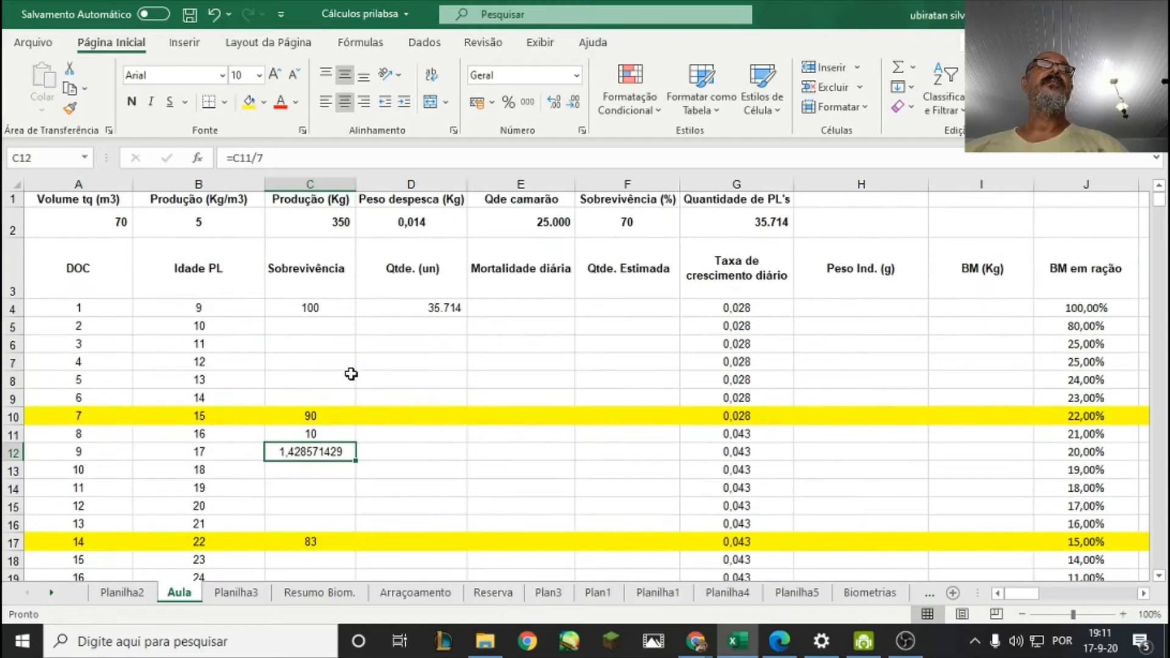
click(365, 469)
click(307, 454)
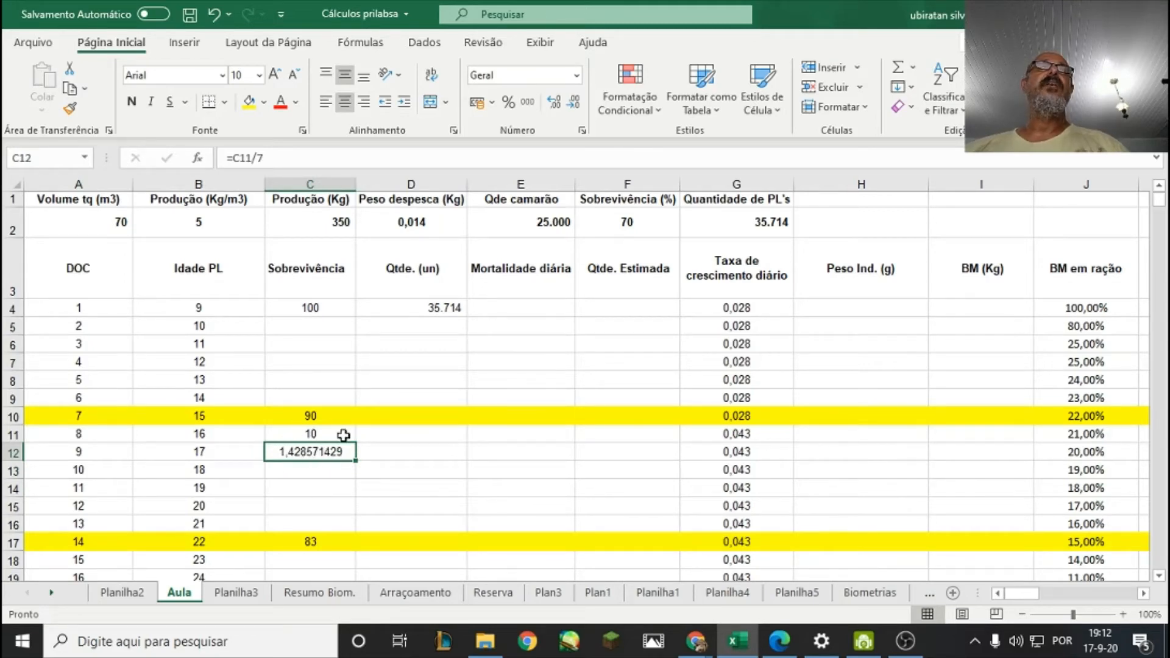
click(525, 304)
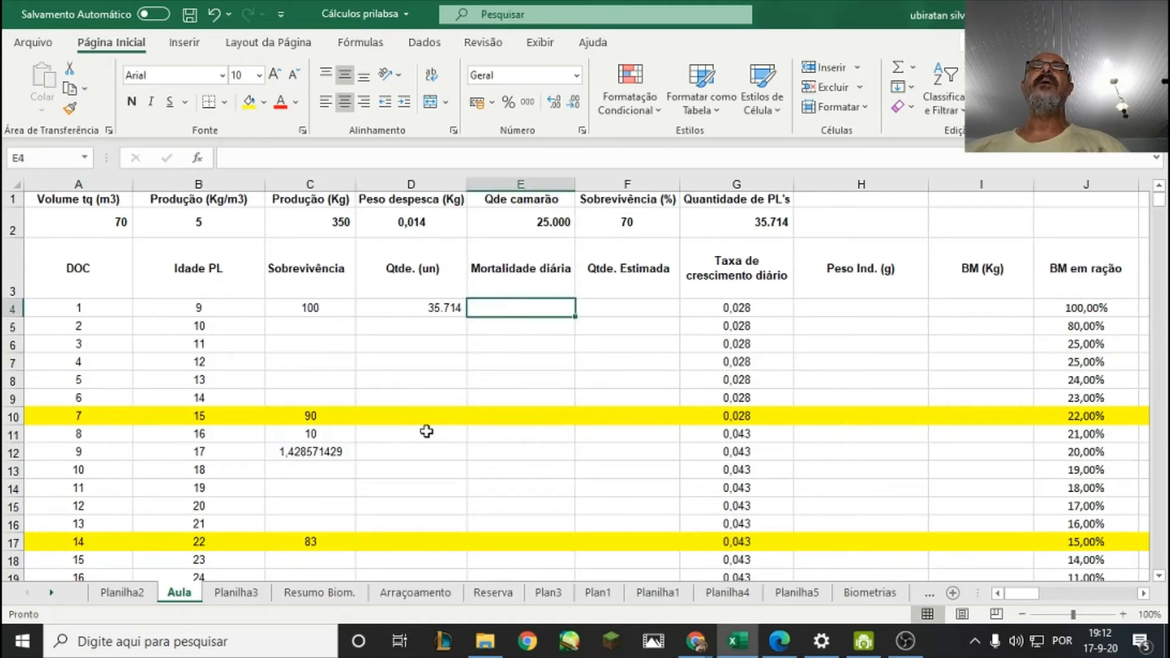
click(620, 306)
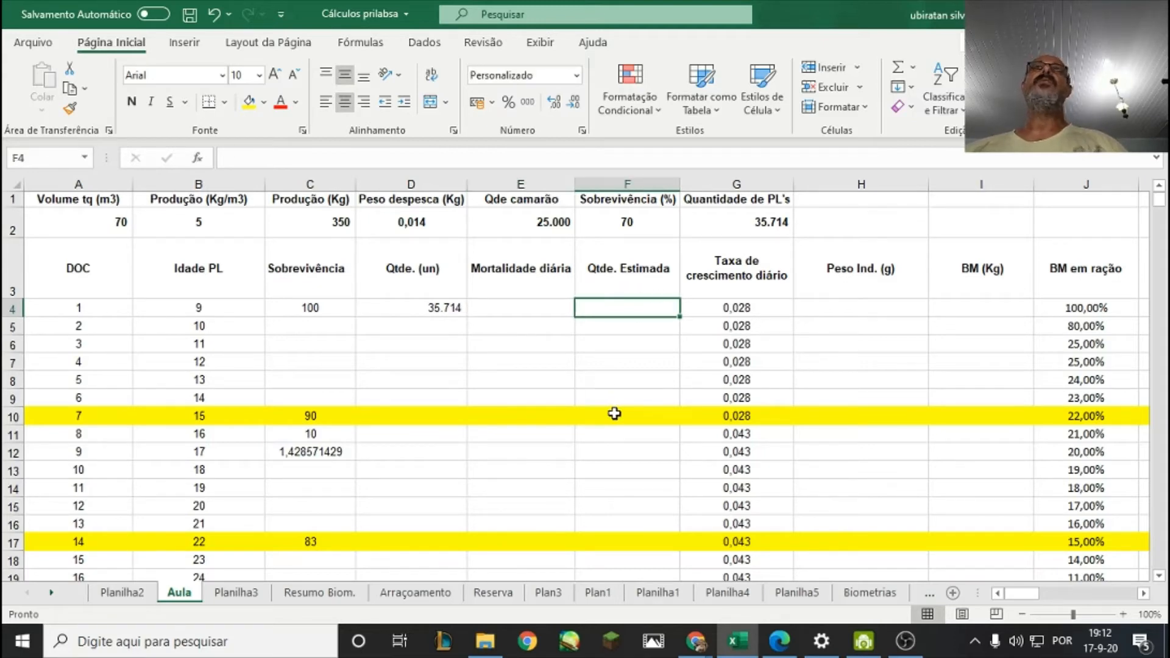
click(436, 306)
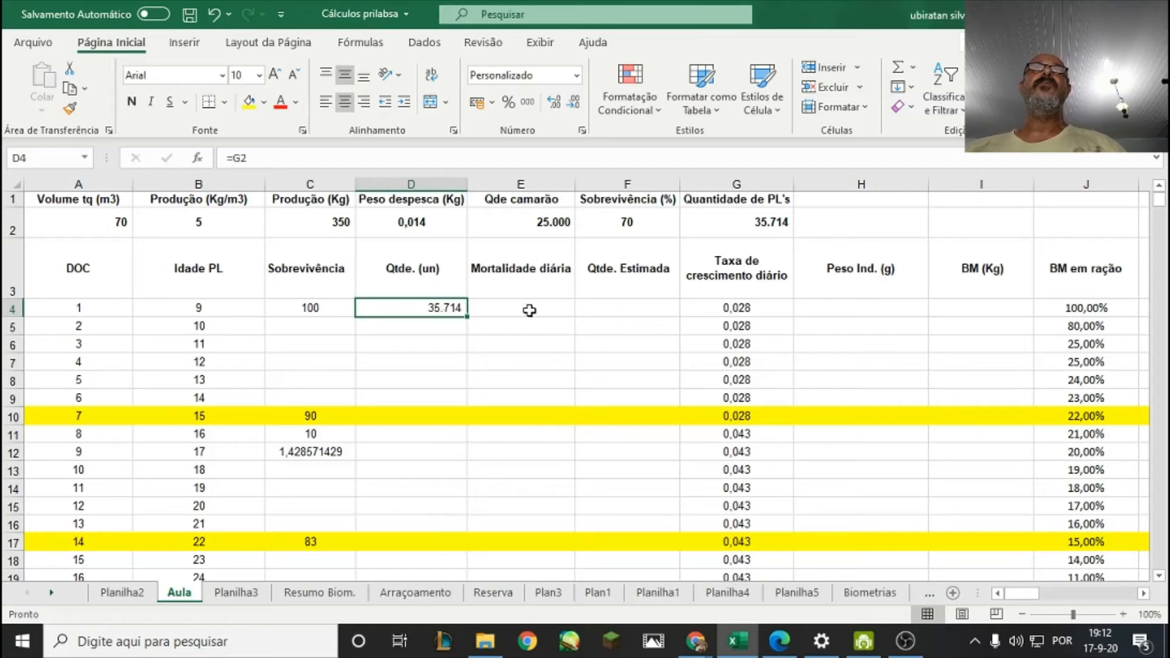
click(632, 310)
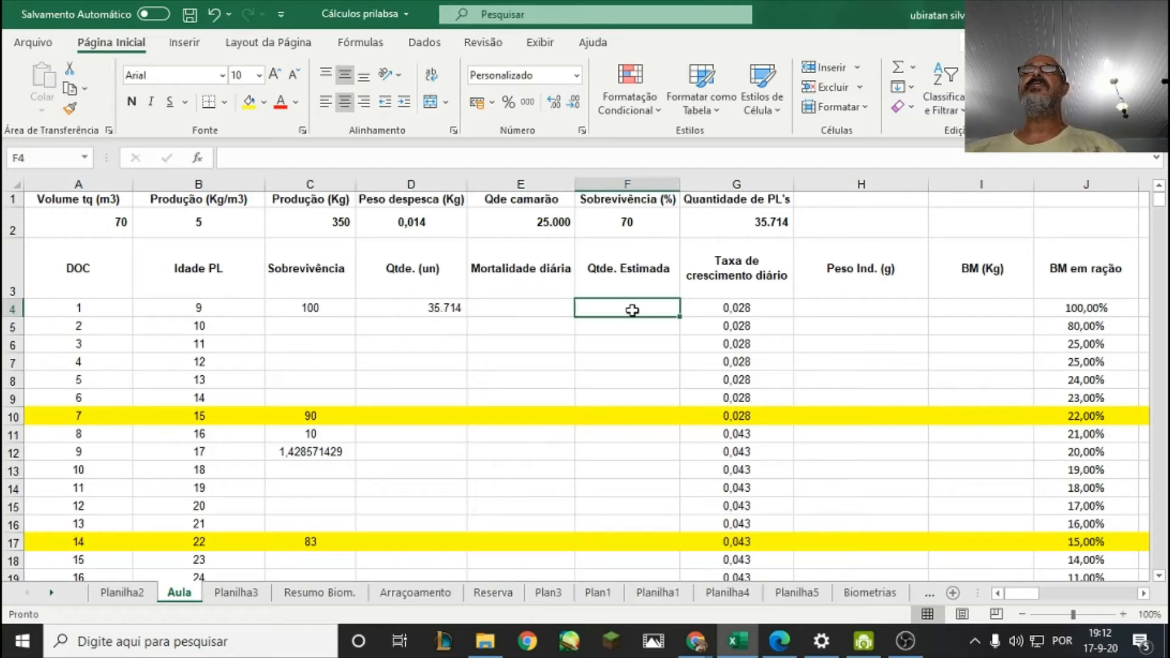
click(434, 307)
click(619, 309)
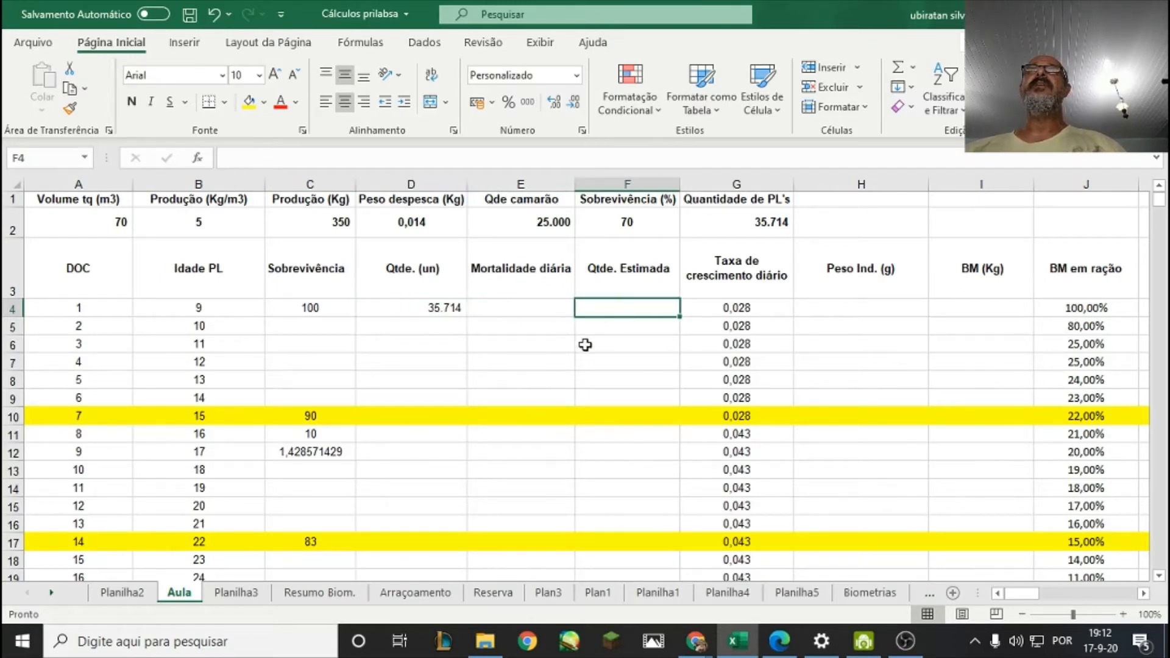
click(495, 311)
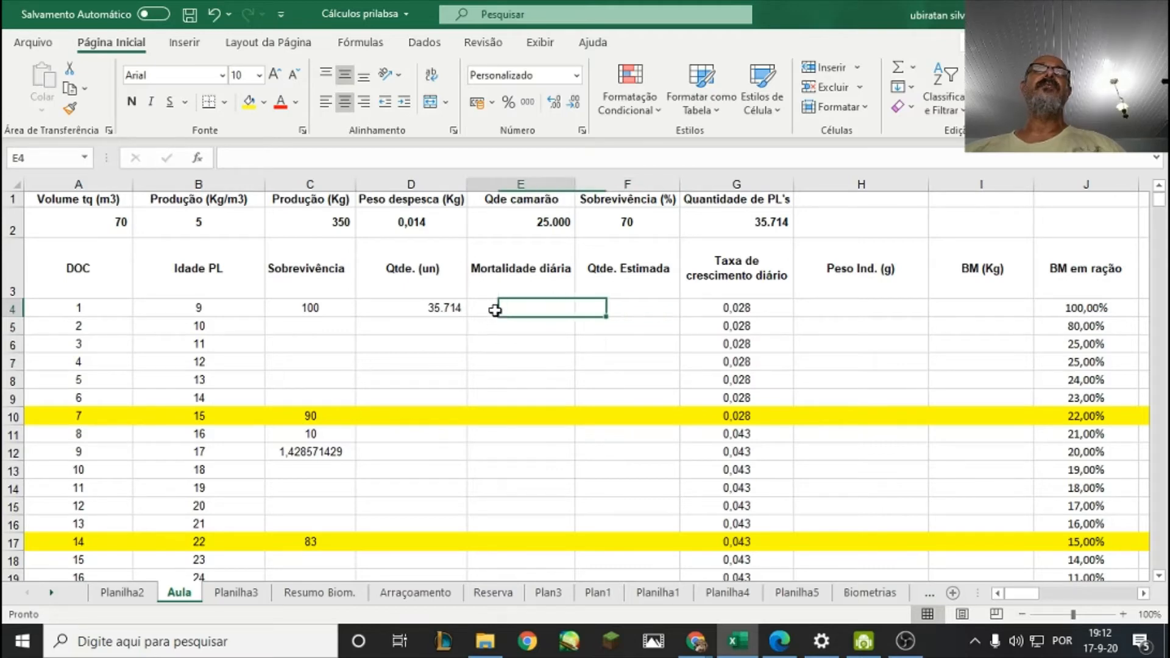
click(334, 451)
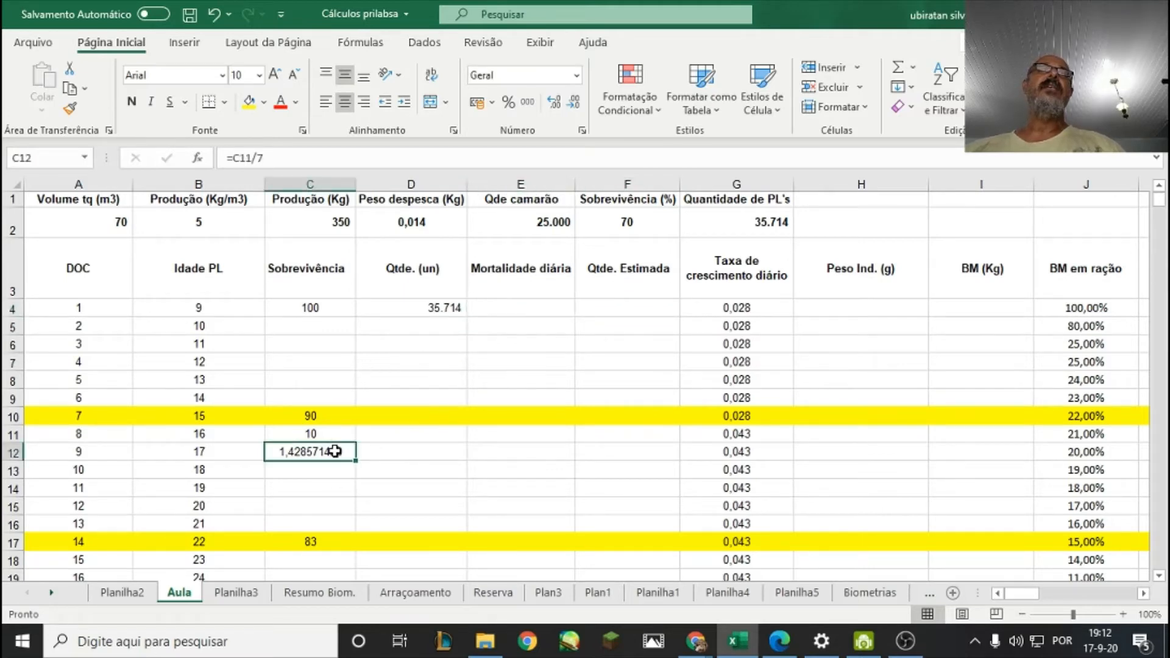
Fill the day 1 Mortalidade diária in E4 with the daily loss as a percentage, using the formula =C12%.
click(510, 305)
text(=)
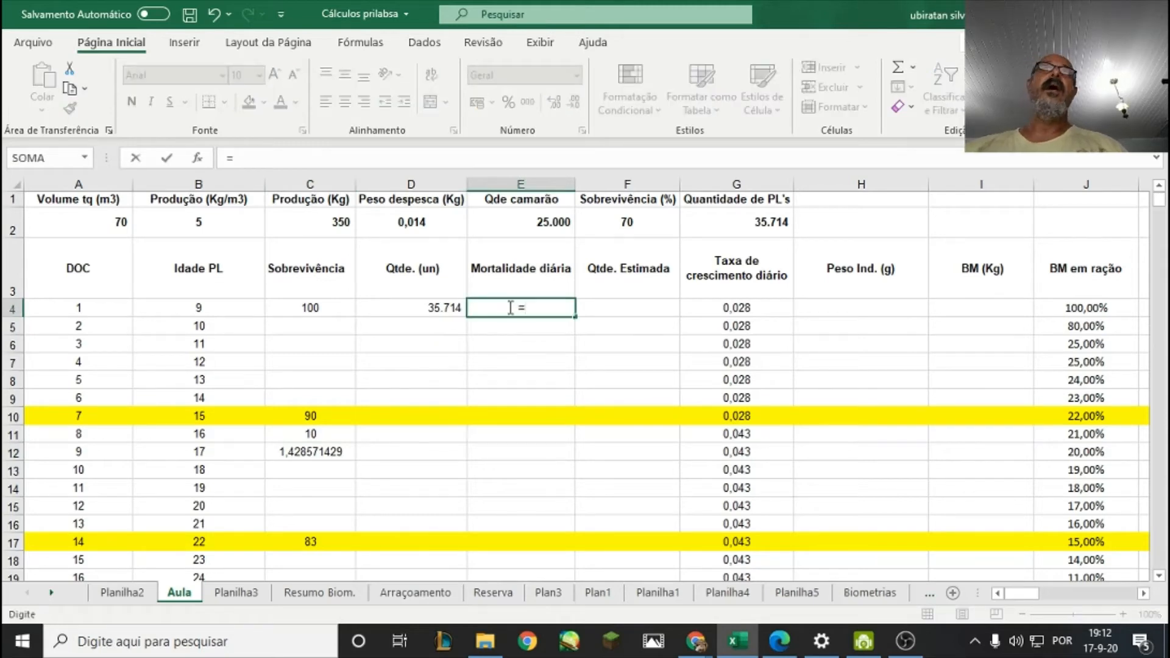
click(329, 454)
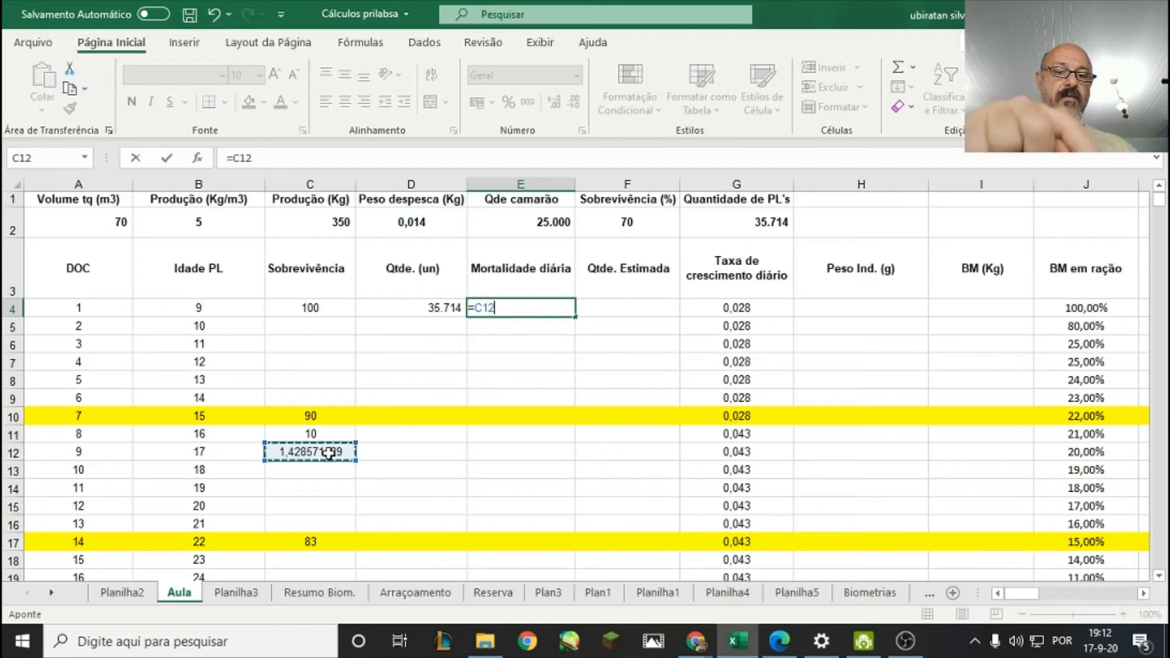
text(%)
key(Return)
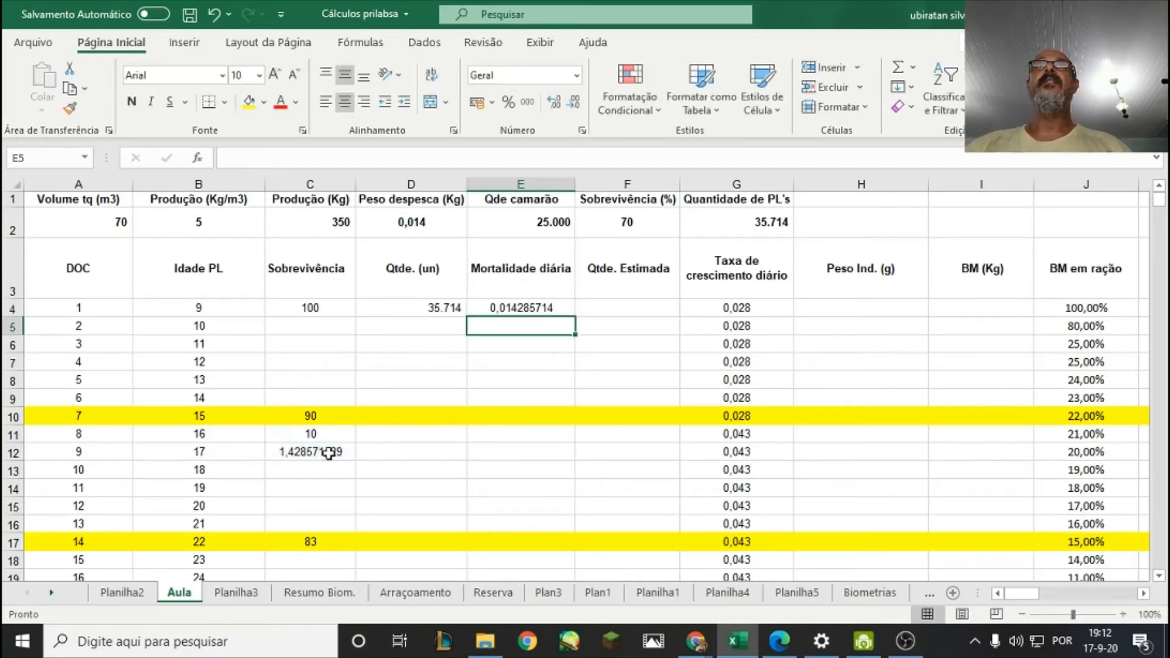
click(530, 307)
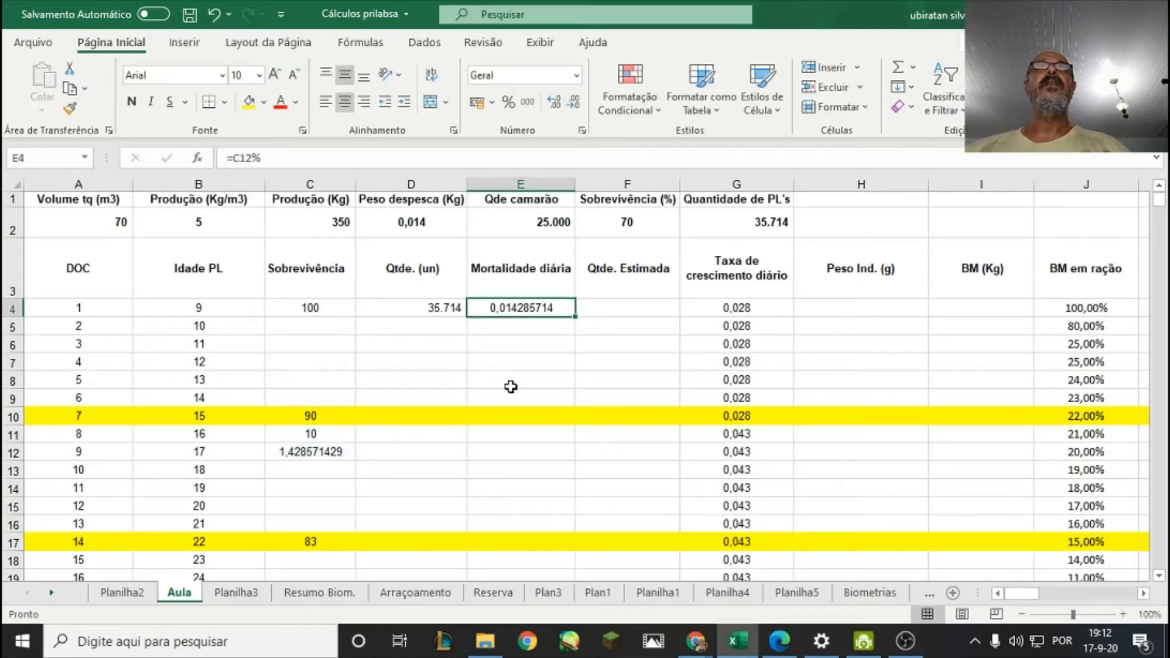
Calculate the day 1 Qtde. Estimada in F4 by subtracting the daily mortality from the quantity with =D4-(D4*E4).
click(612, 310)
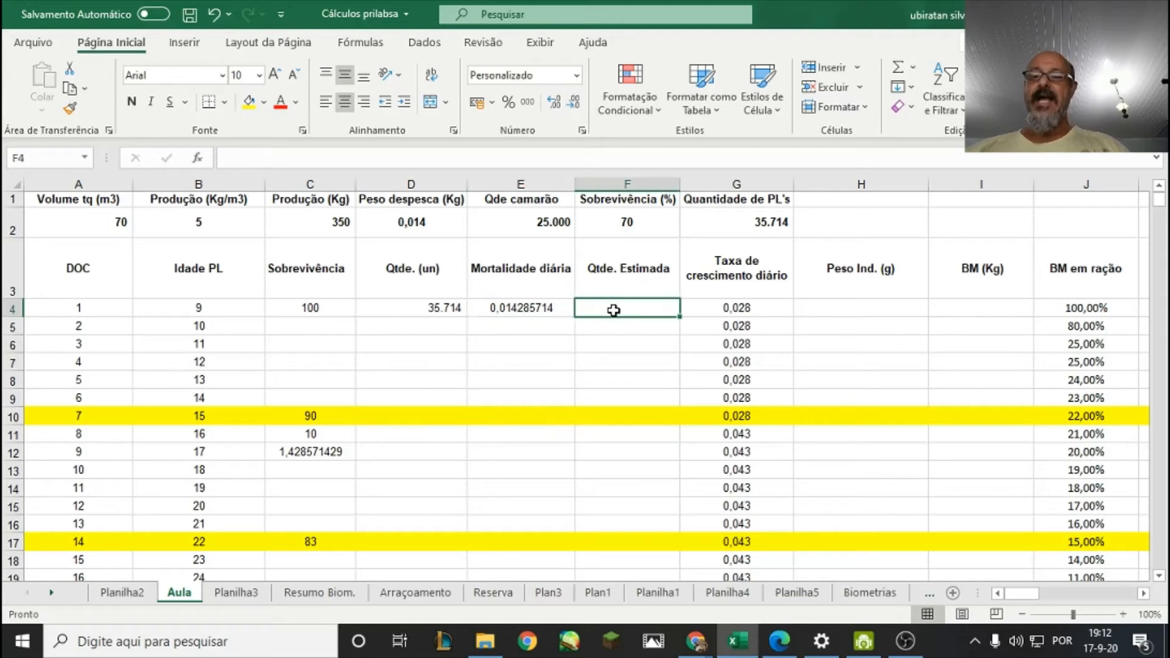
text(=)
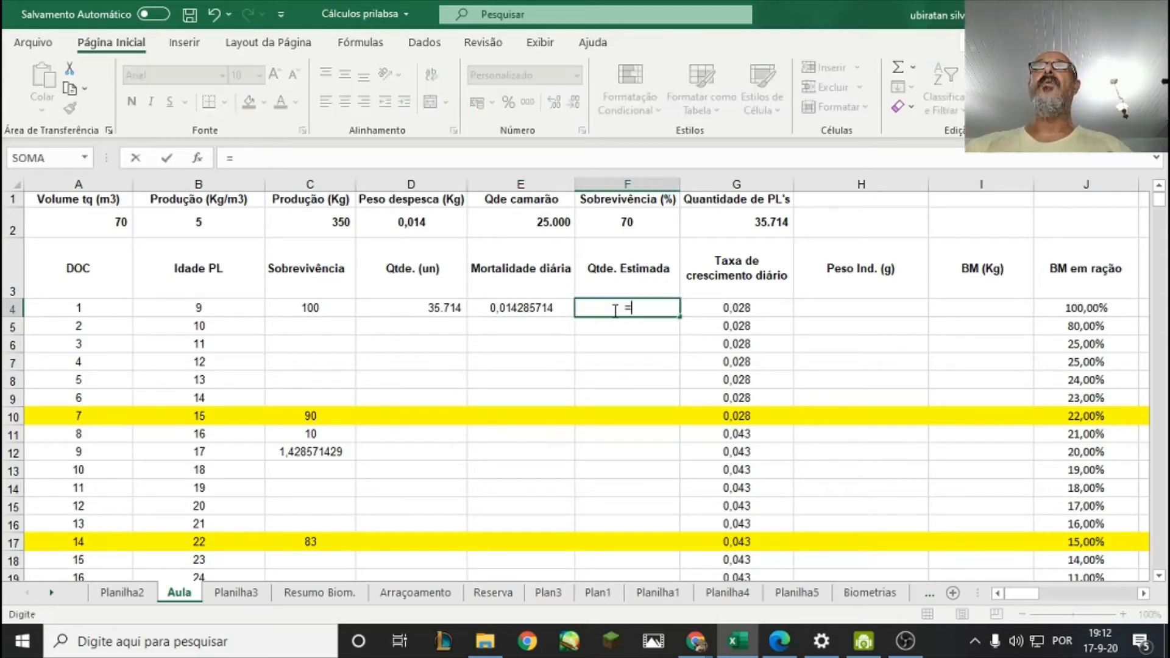
click(436, 306)
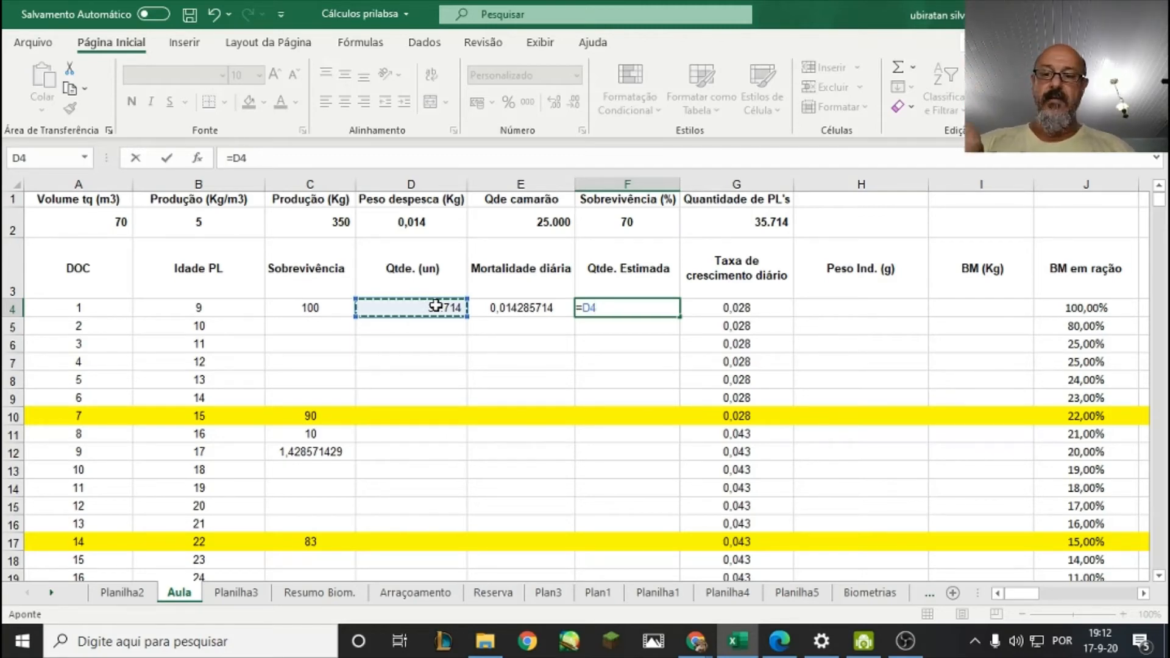
text(-()
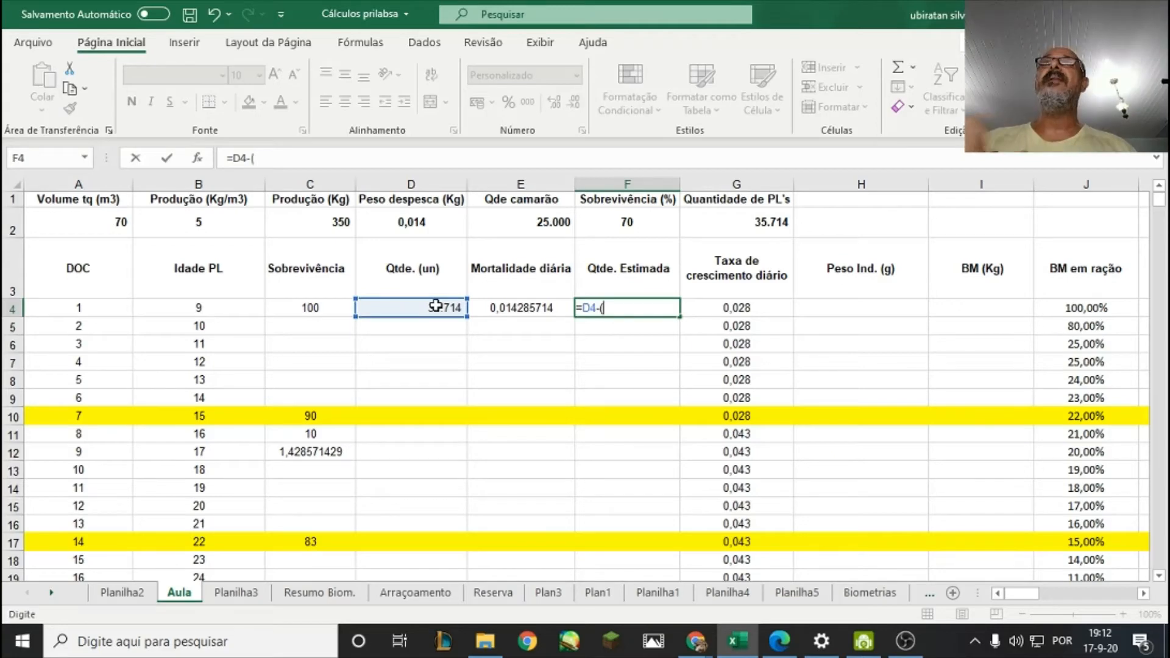
click(431, 308)
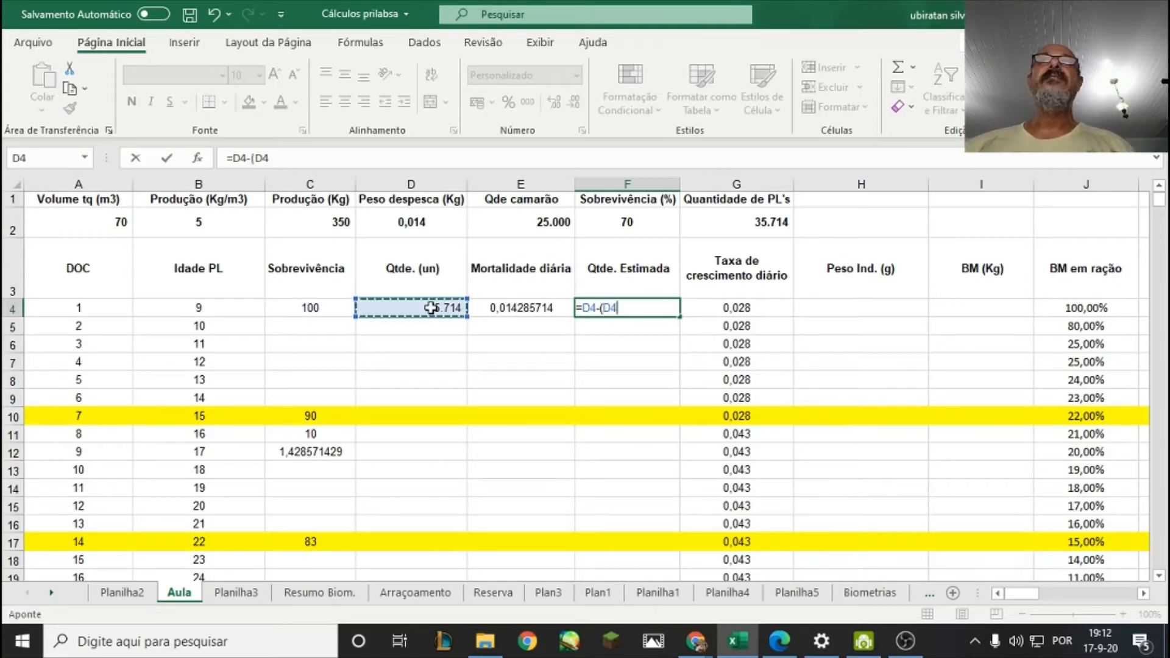
text(*)
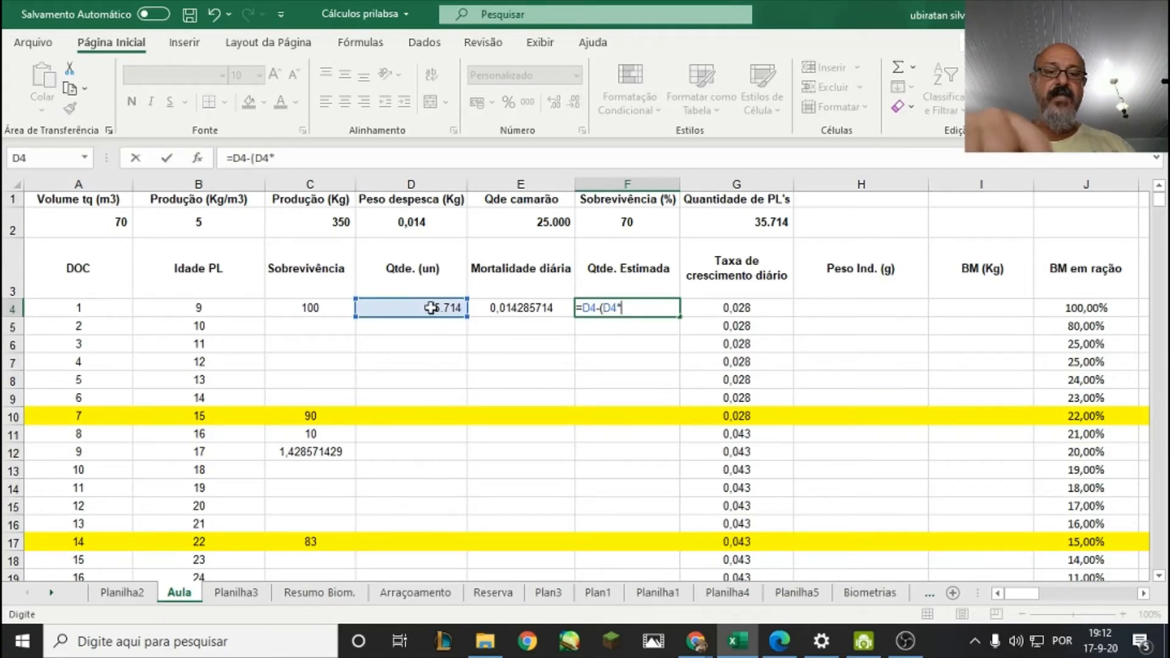
click(507, 314)
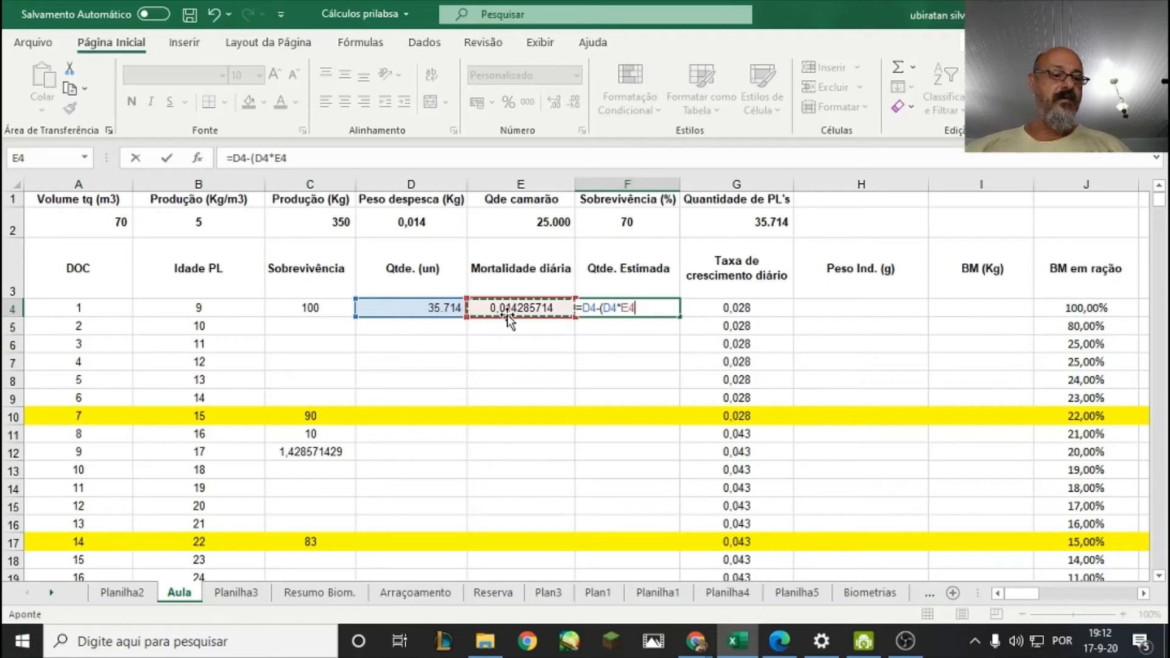
text())
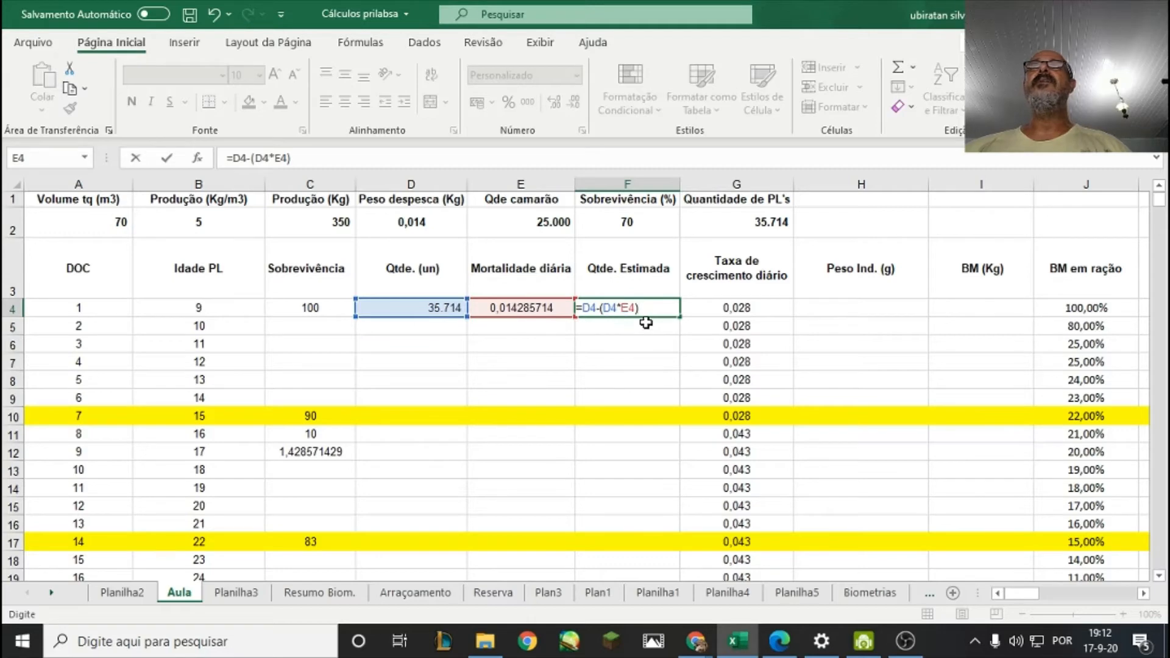
key(Return)
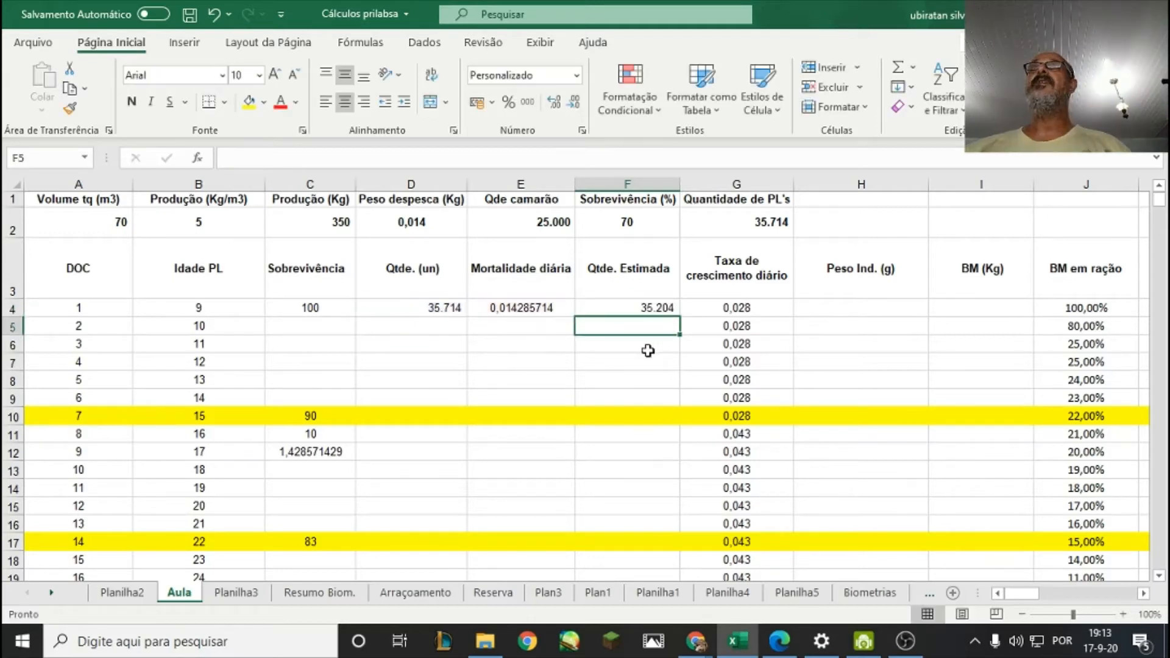
Compare the day 1 Qtde. Estimada in F4 with the starting quantity in D4 and the daily loss in C12.
click(634, 309)
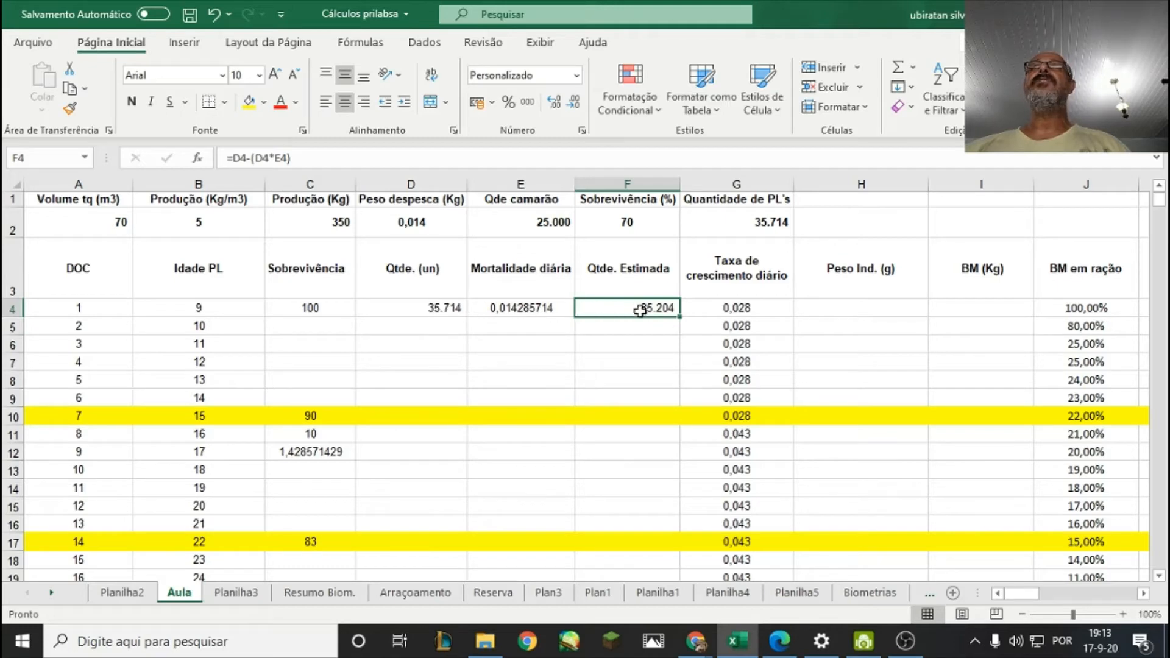
click(617, 345)
click(634, 307)
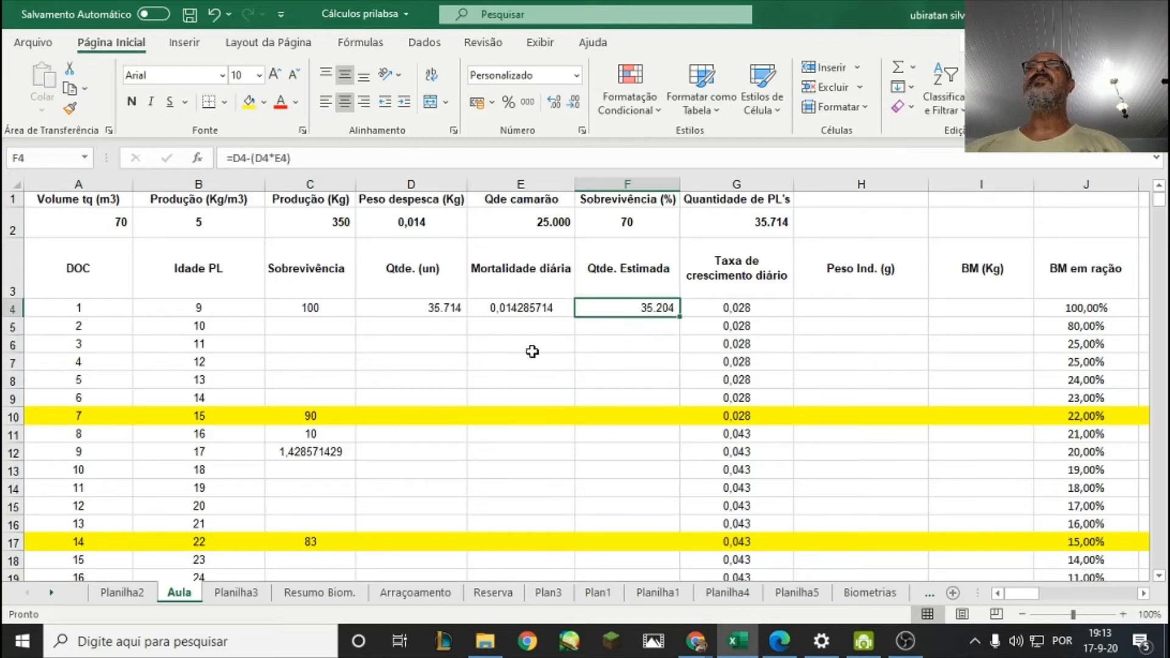
click(438, 310)
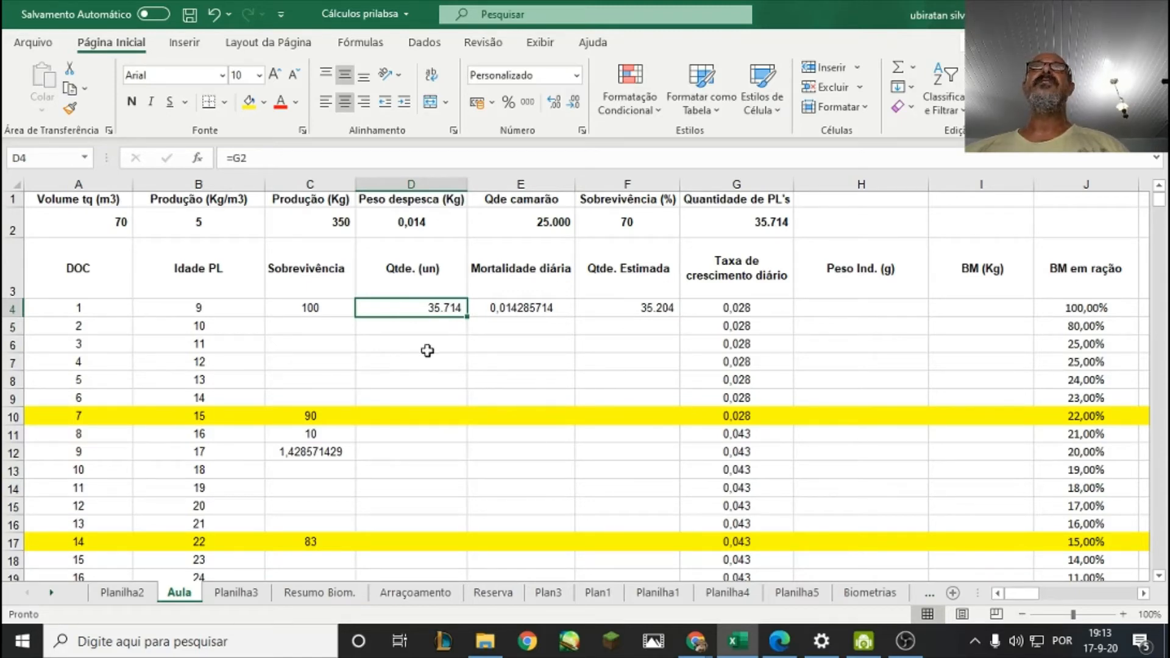
click(625, 308)
click(459, 378)
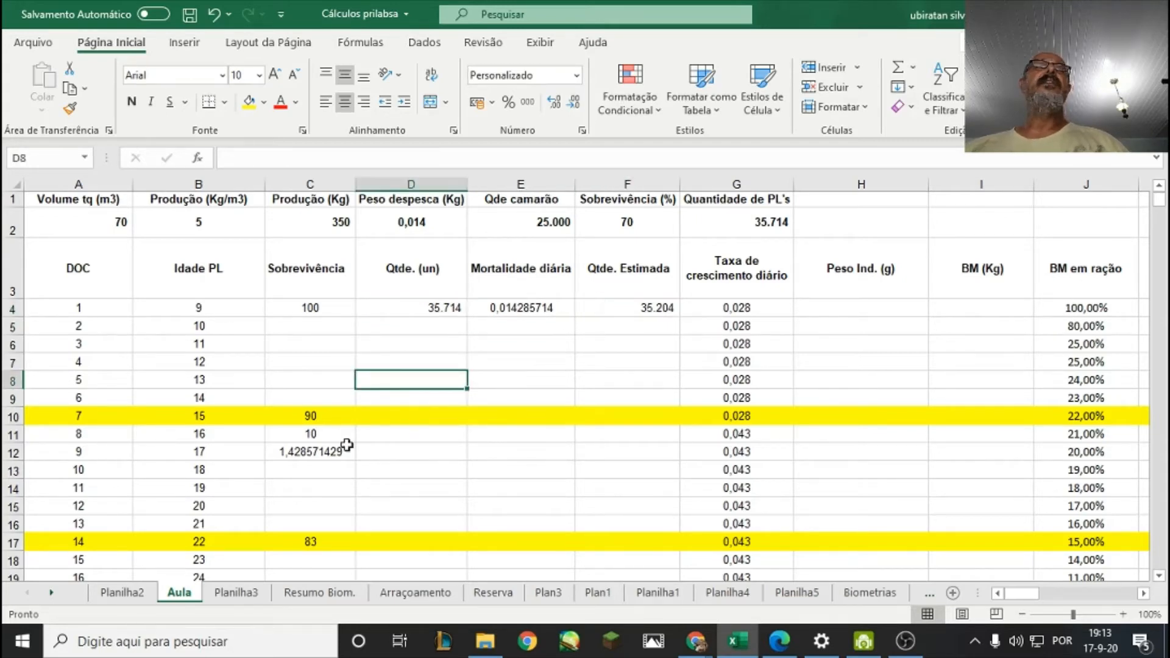
click(387, 454)
click(336, 448)
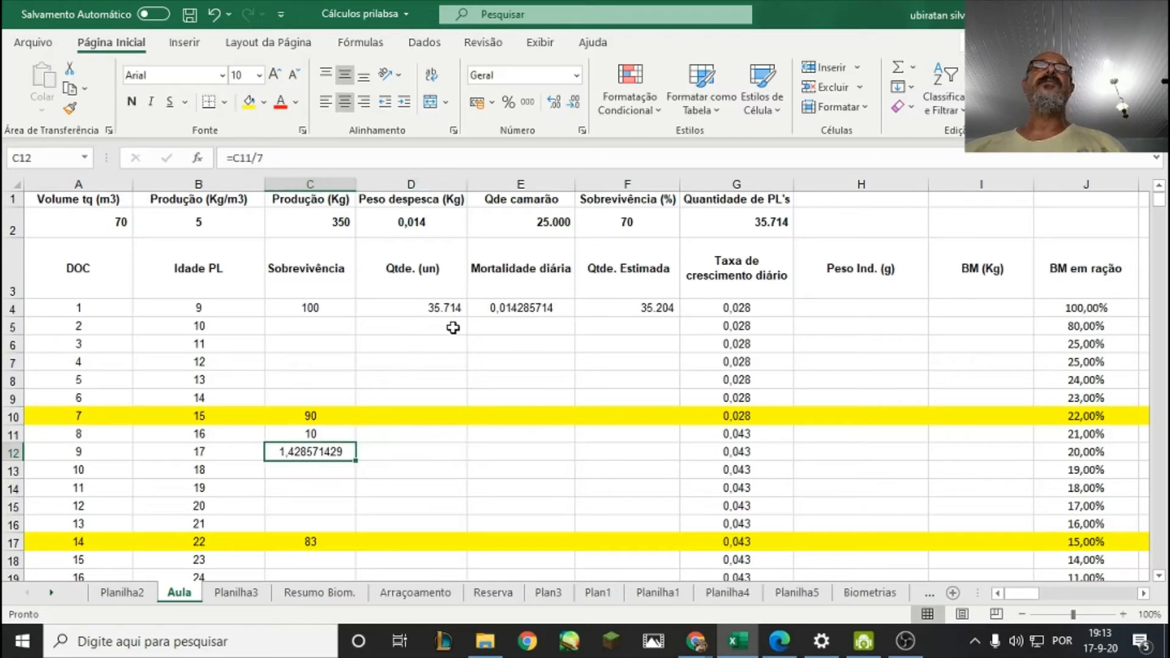
click(452, 309)
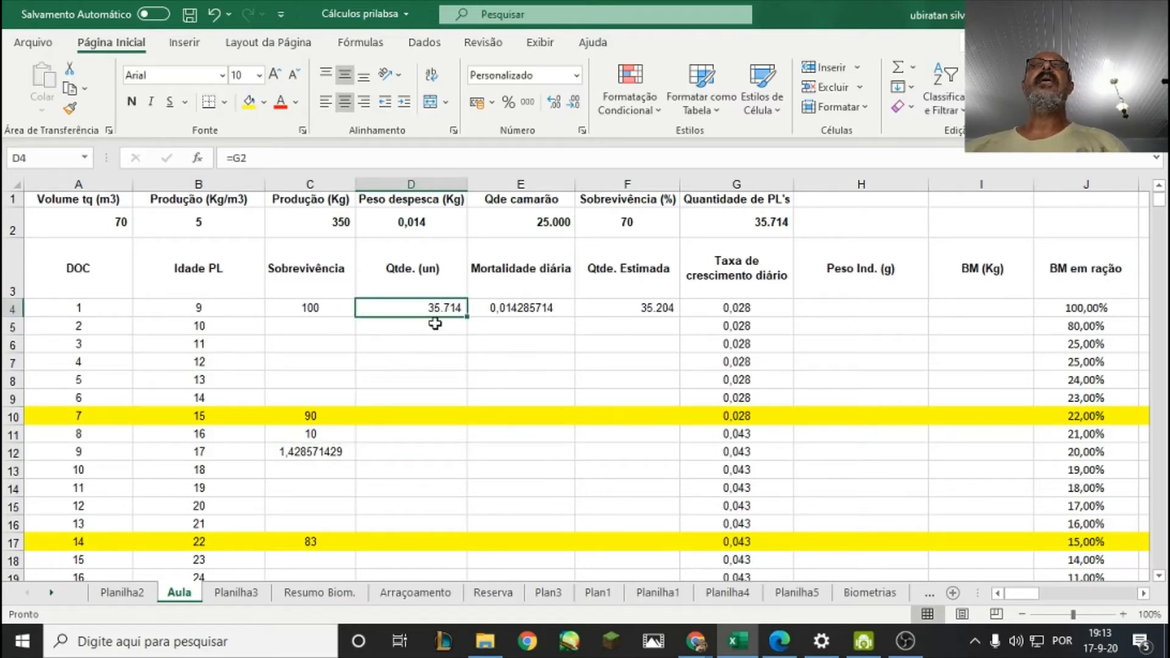
Set the day 2 Qtde. (un) in D5 to the day 1 Qtde. Estimada with the formula =F4.
click(430, 326)
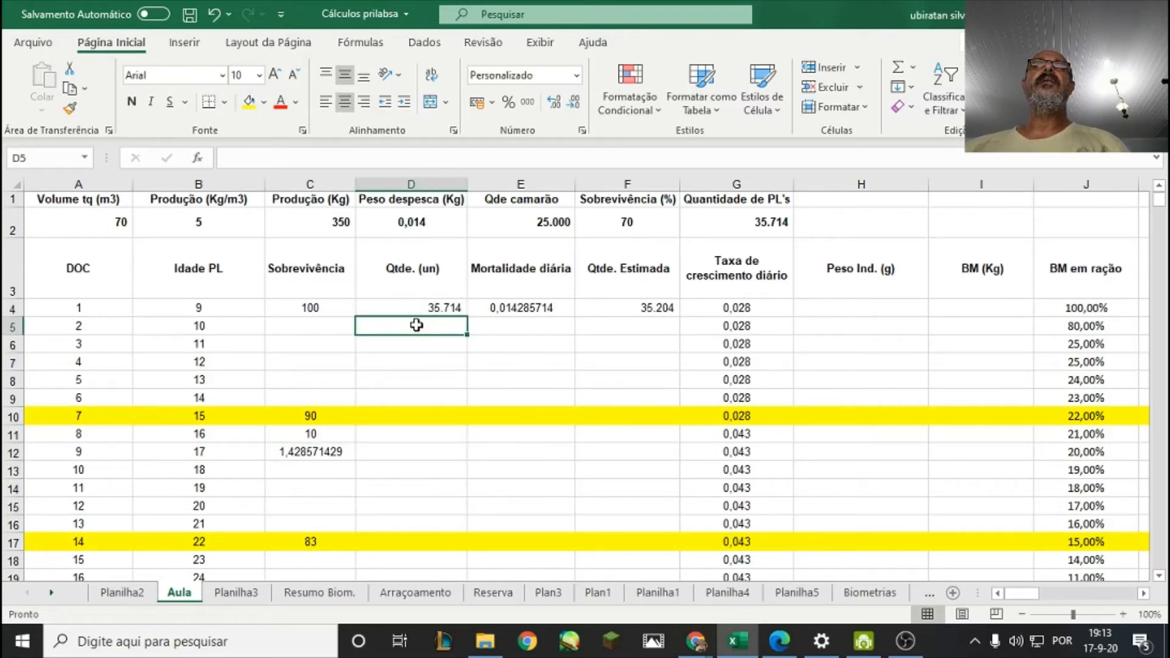
text(=)
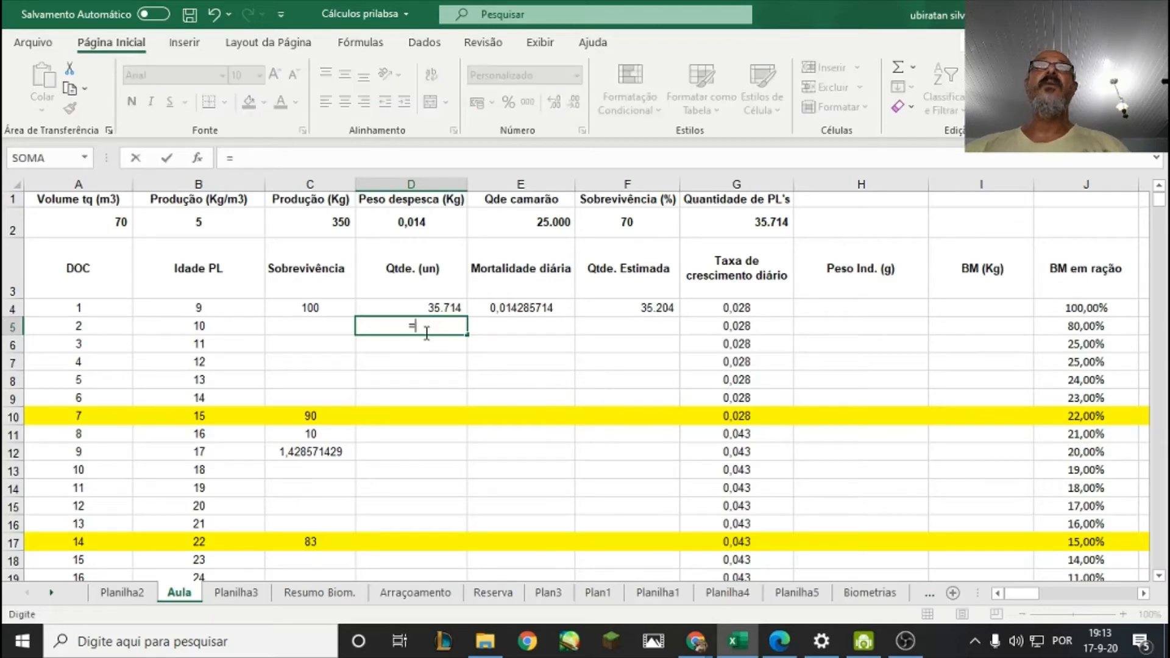
click(636, 308)
key(Return)
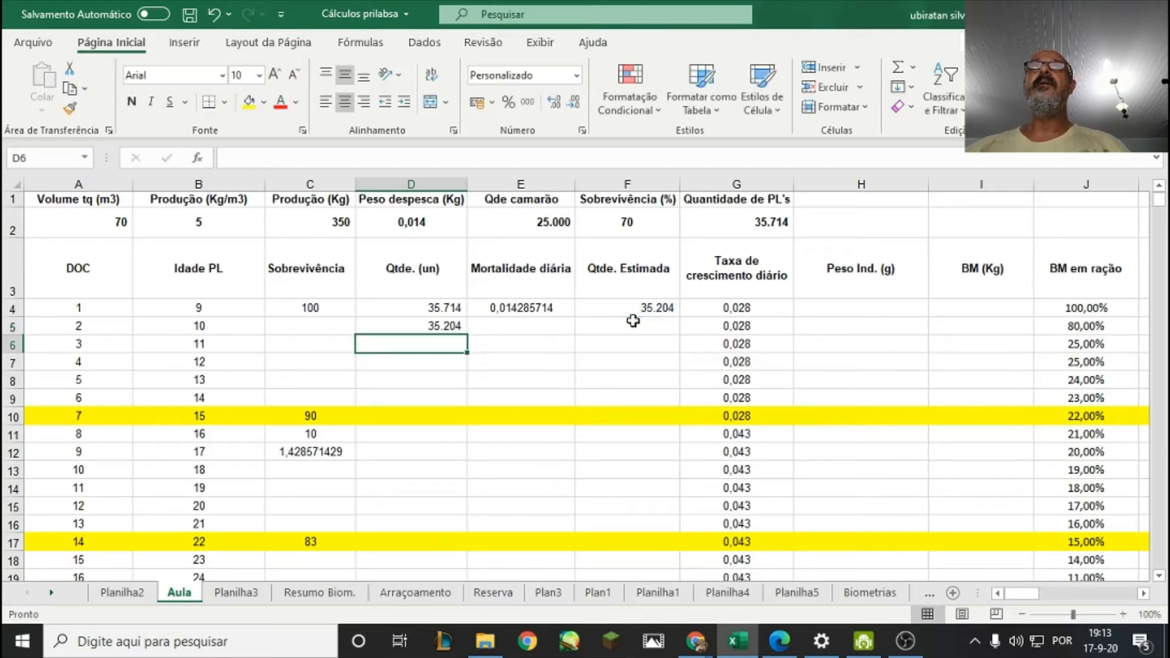
click(443, 324)
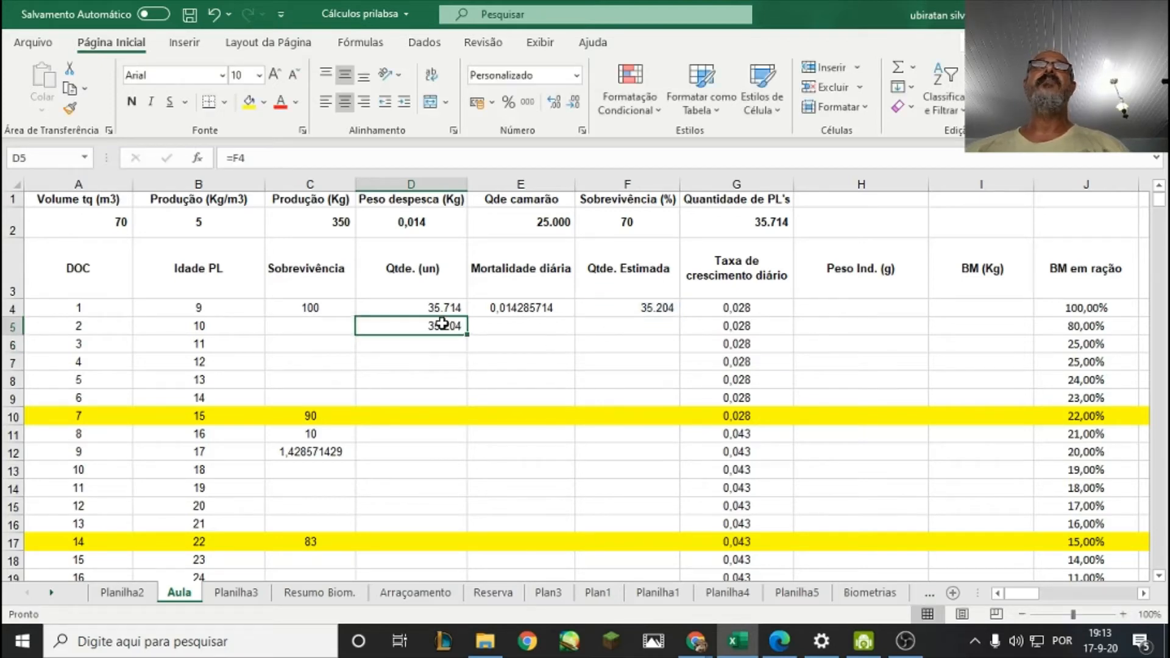
Link the day 2 Mortalidade diária in E5 to the day 1 rate with the formula =E4.
click(490, 313)
right_click(511, 308)
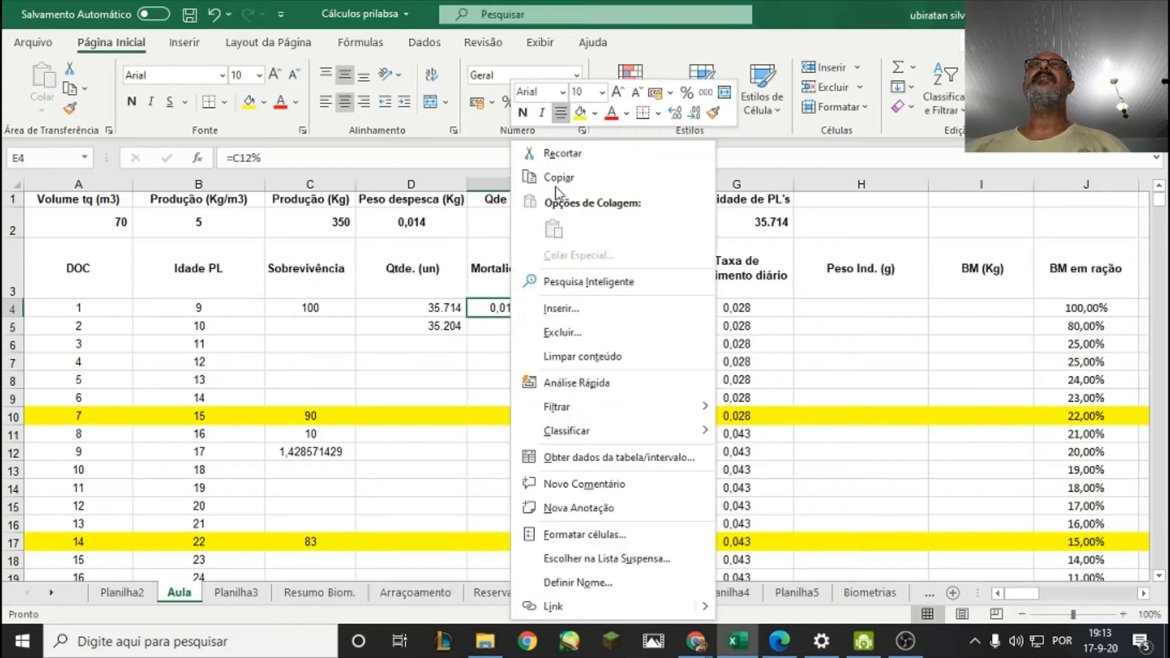
key(Escape)
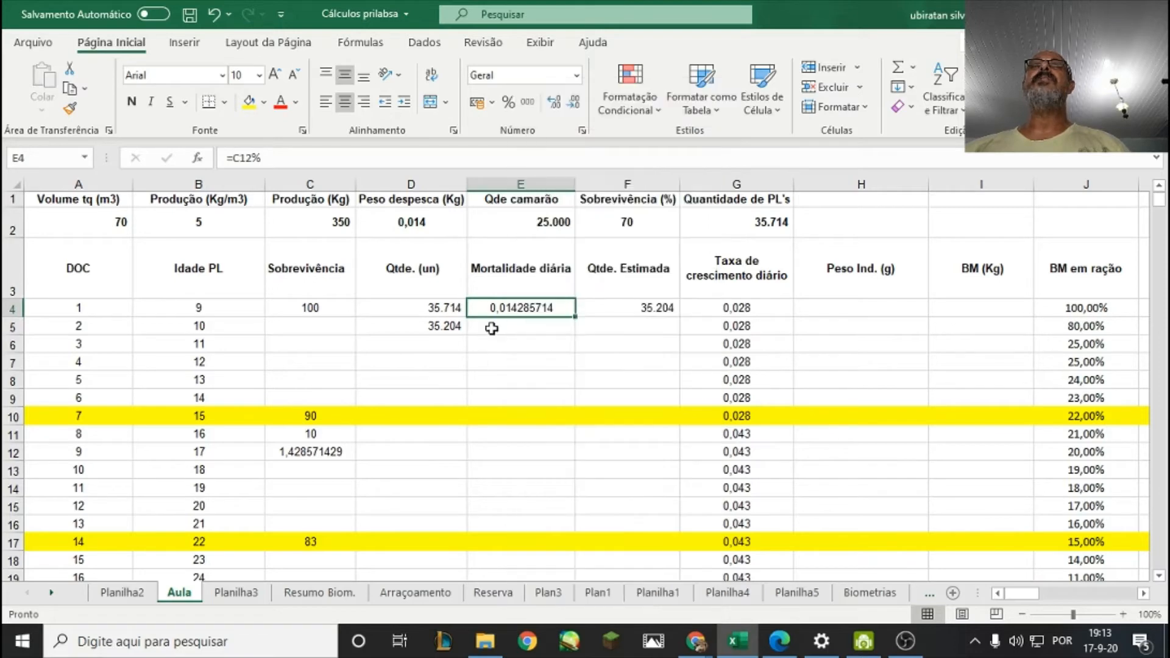
click(494, 328)
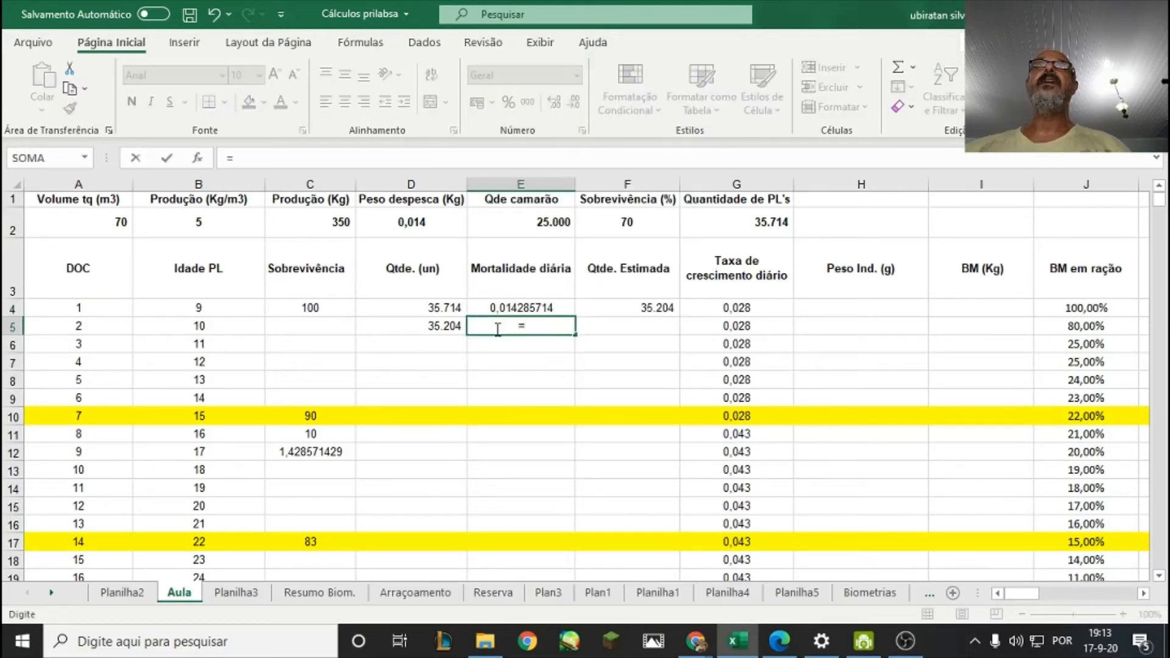
click(499, 301)
key(Return)
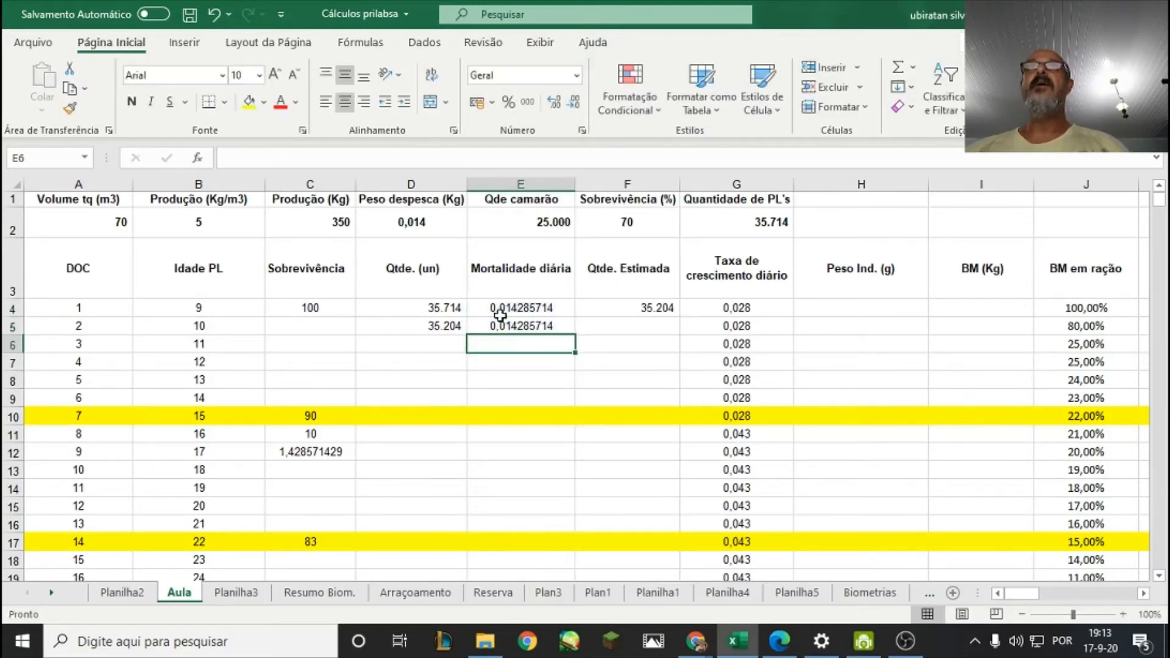
Copy the day 2 Mortalidade diária formula from E5 down through day 7 in E10.
click(501, 325)
right_click(501, 326)
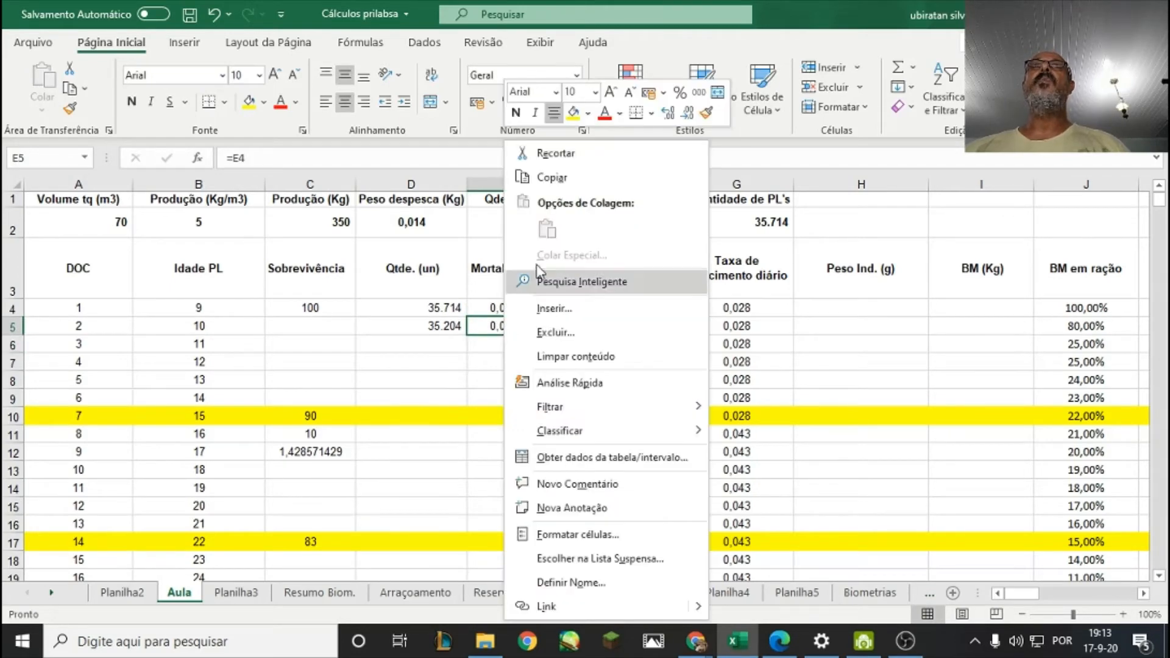
click(549, 177)
drag(511, 344, 506, 415)
right_click(507, 415)
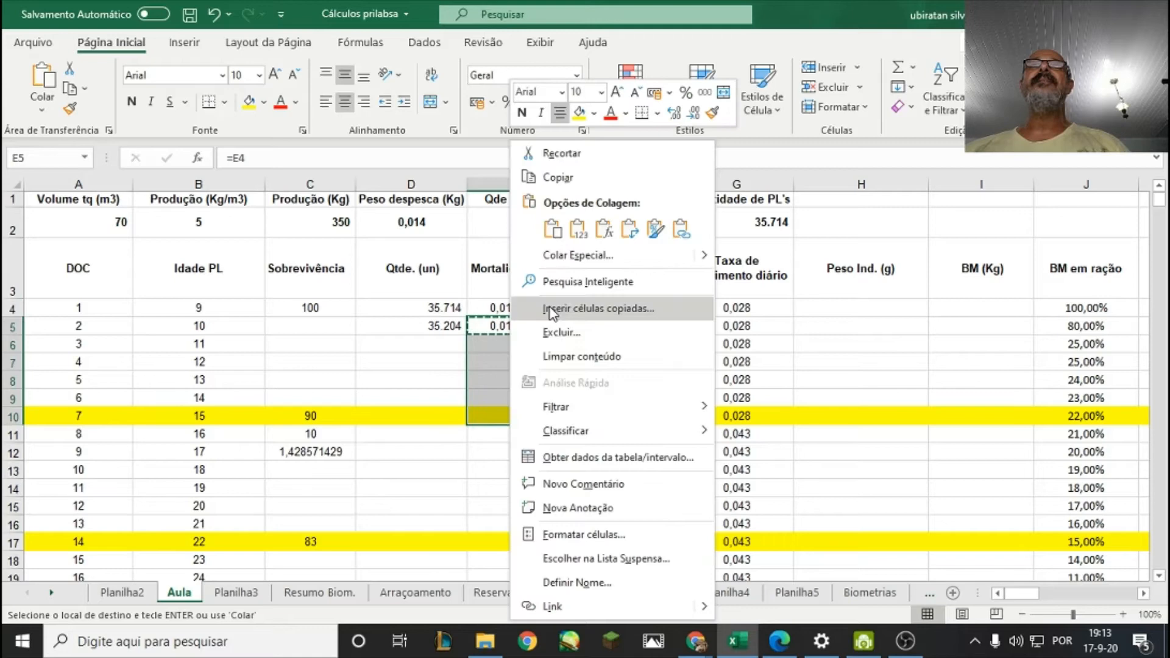
click(553, 229)
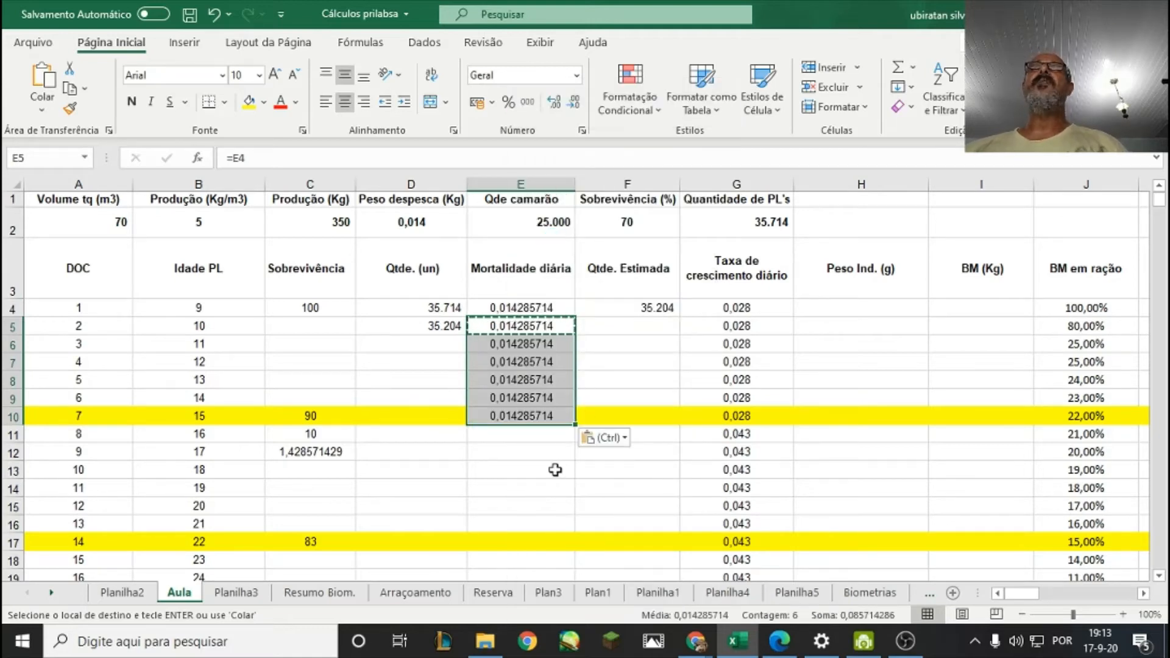
click(524, 474)
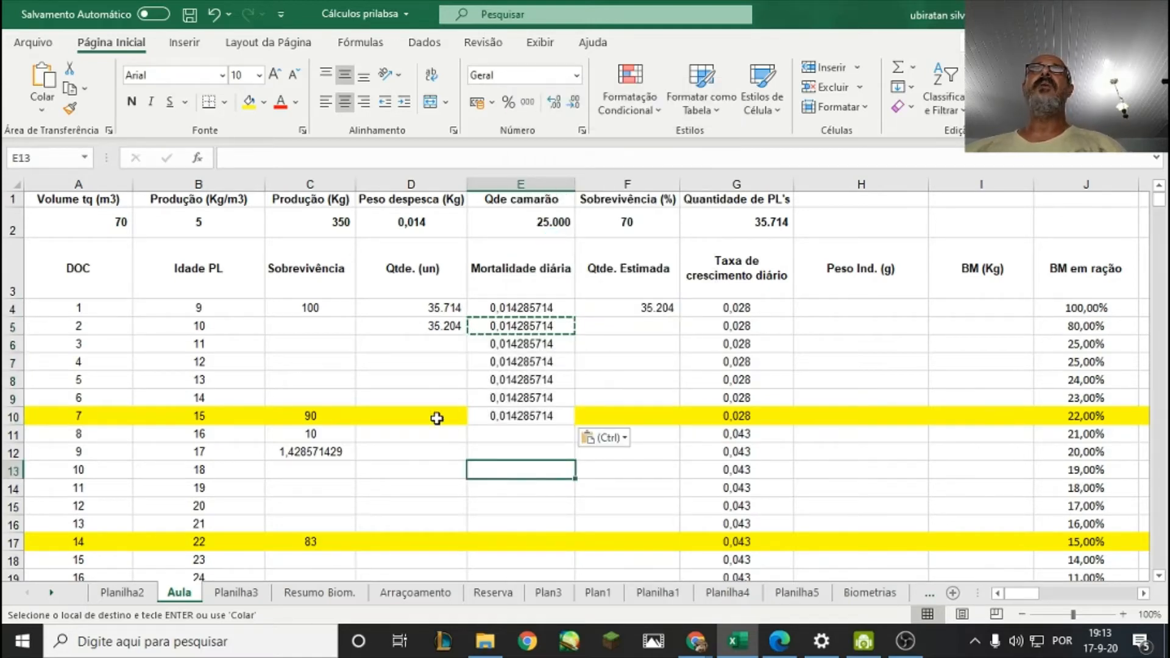
Copy the day 1 Qtde. Estimada formula from F4 into F5 for day 2 and check it against D5.
click(447, 328)
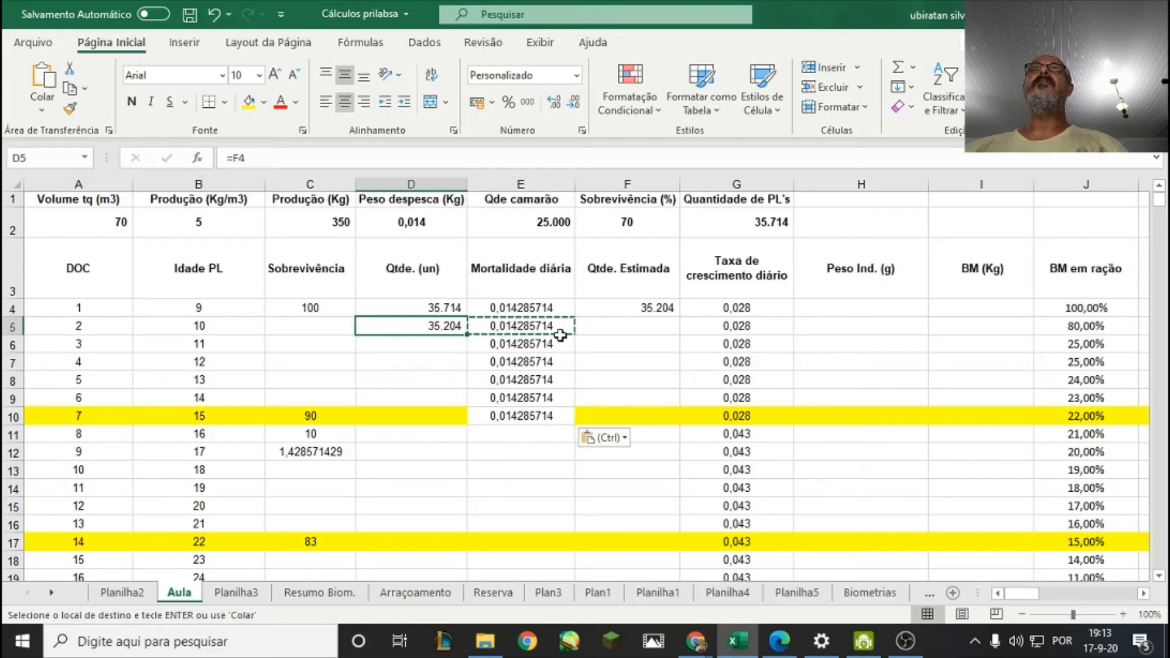
click(648, 308)
right_click(649, 308)
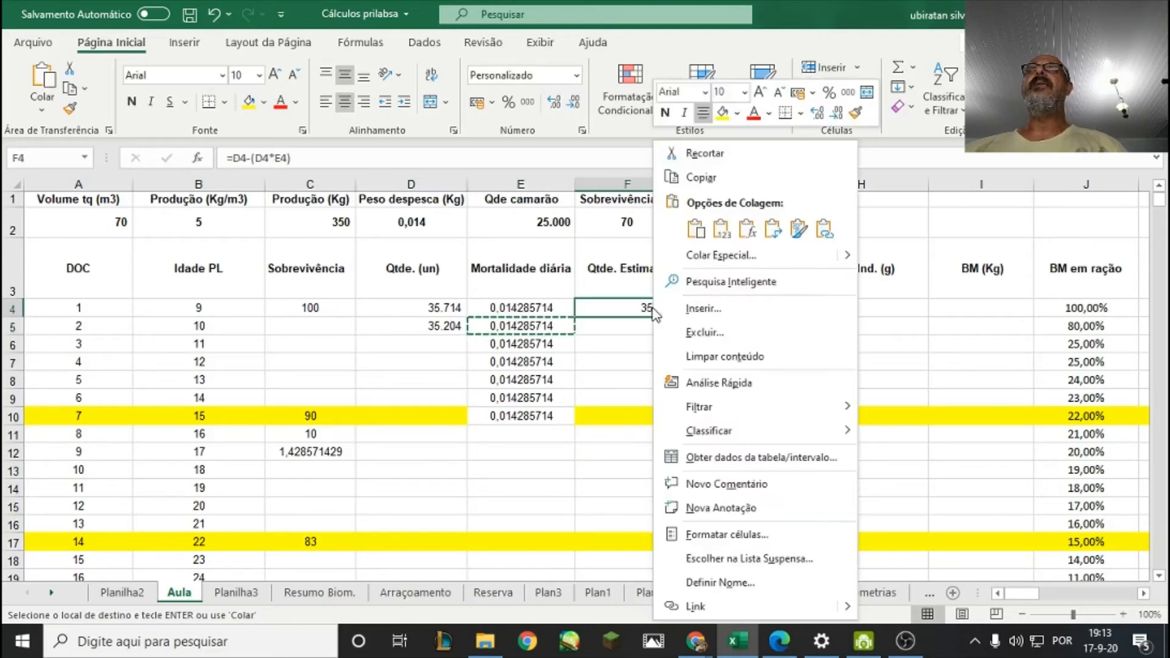
click(695, 229)
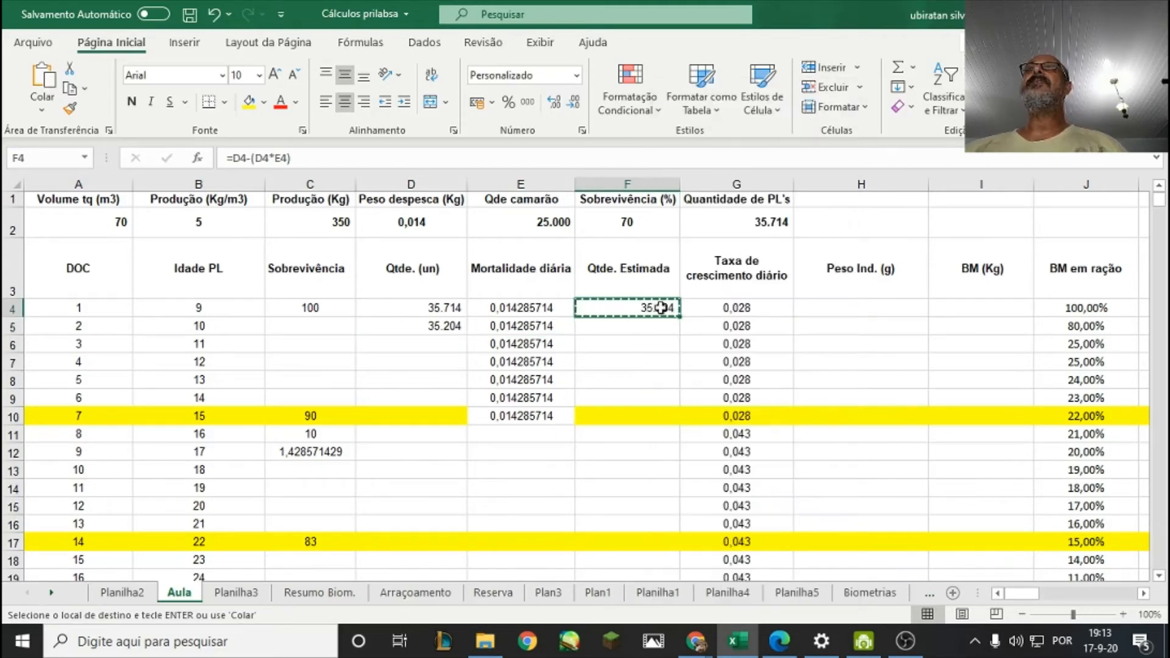
click(629, 327)
right_click(629, 327)
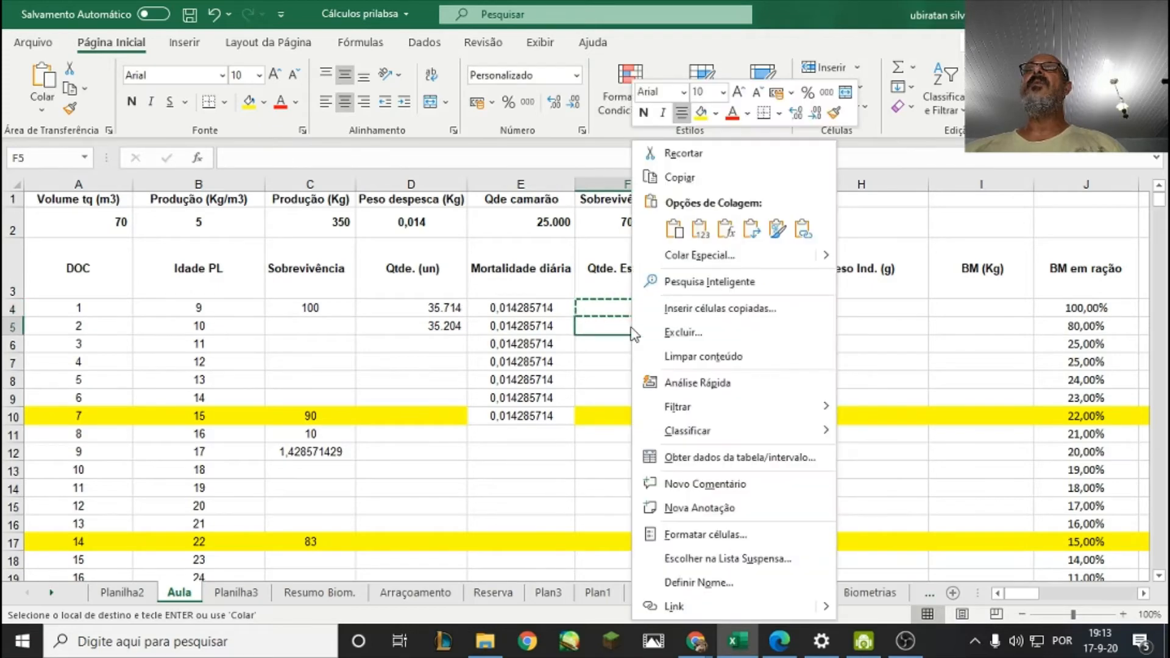
click(670, 230)
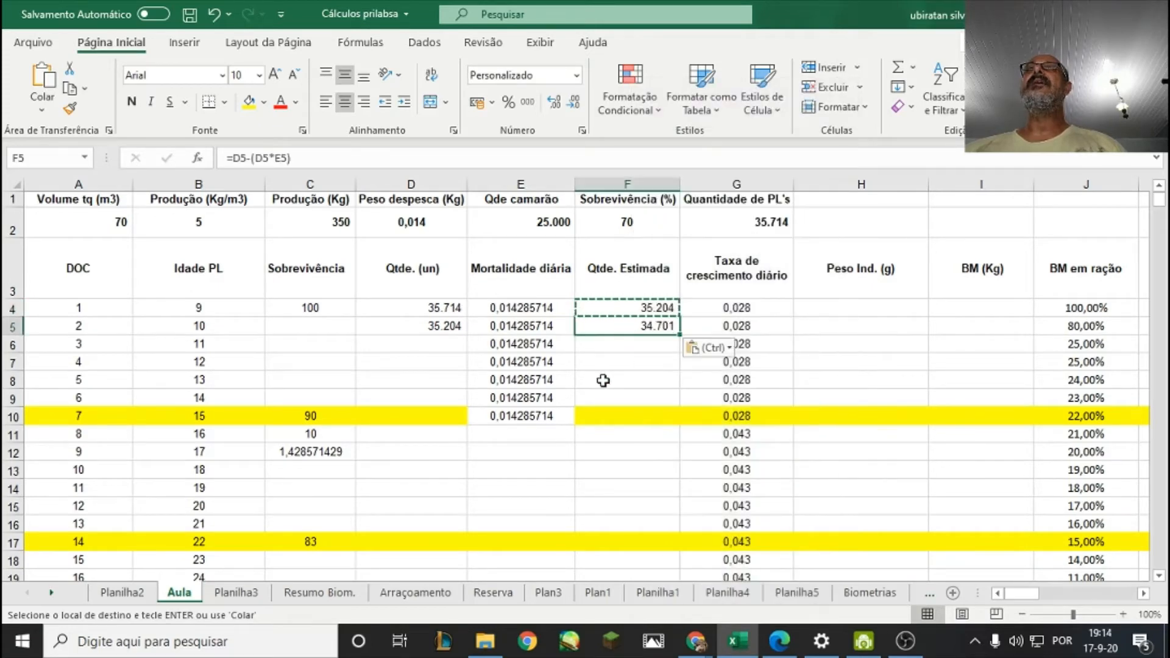
click(437, 327)
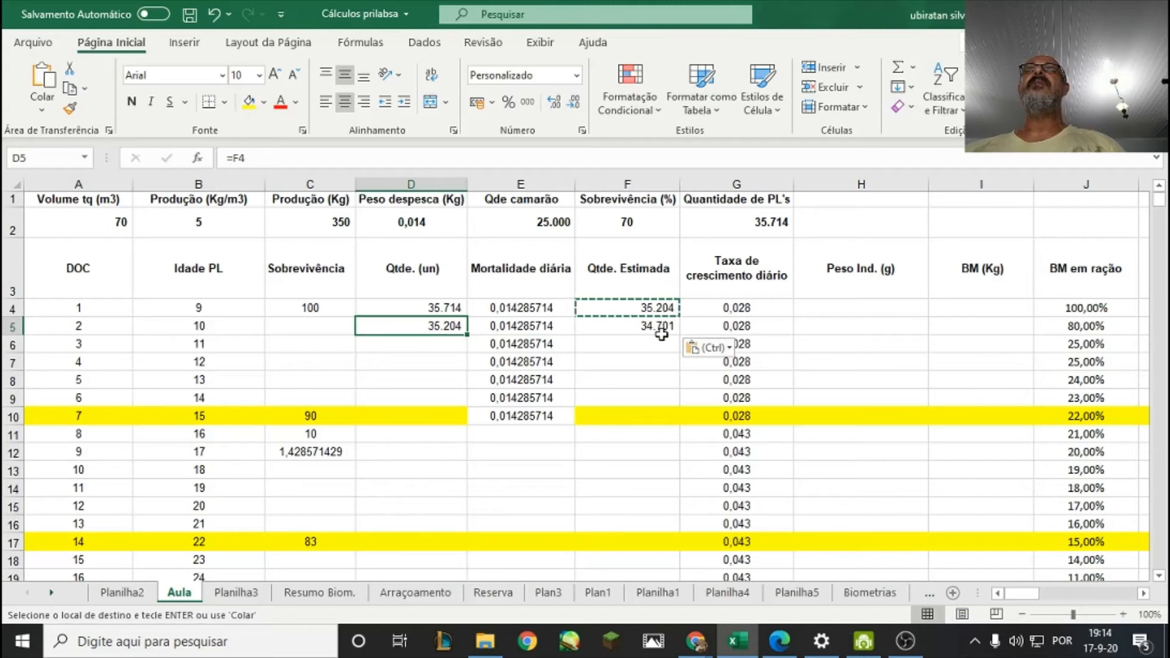
click(616, 381)
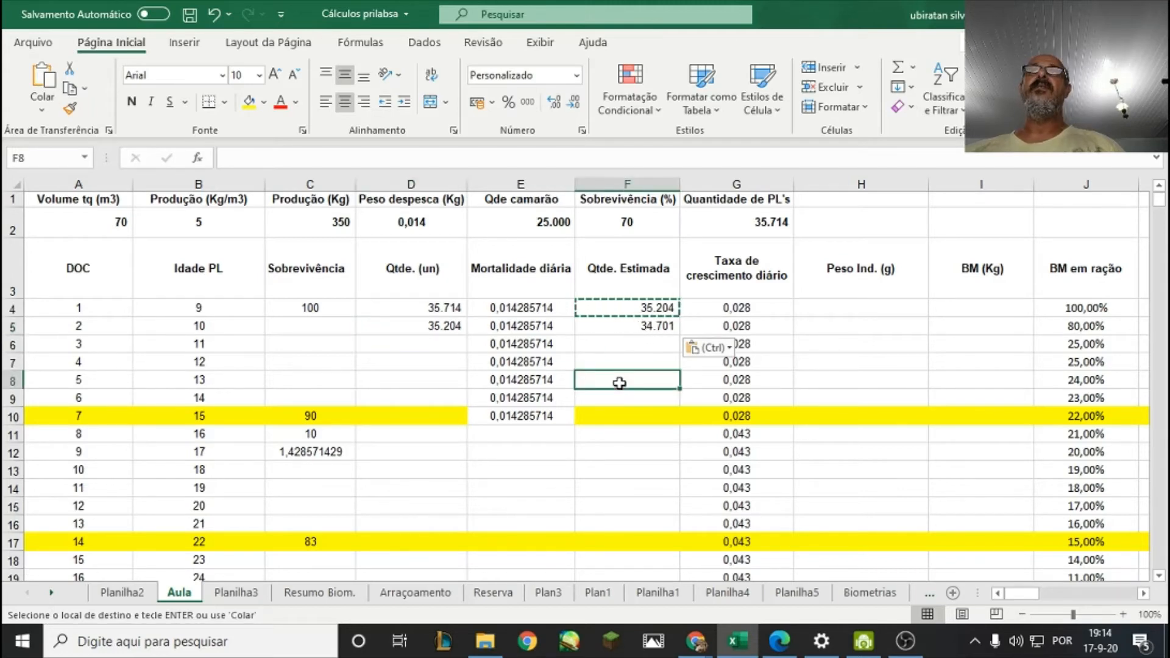
click(440, 329)
right_click(444, 326)
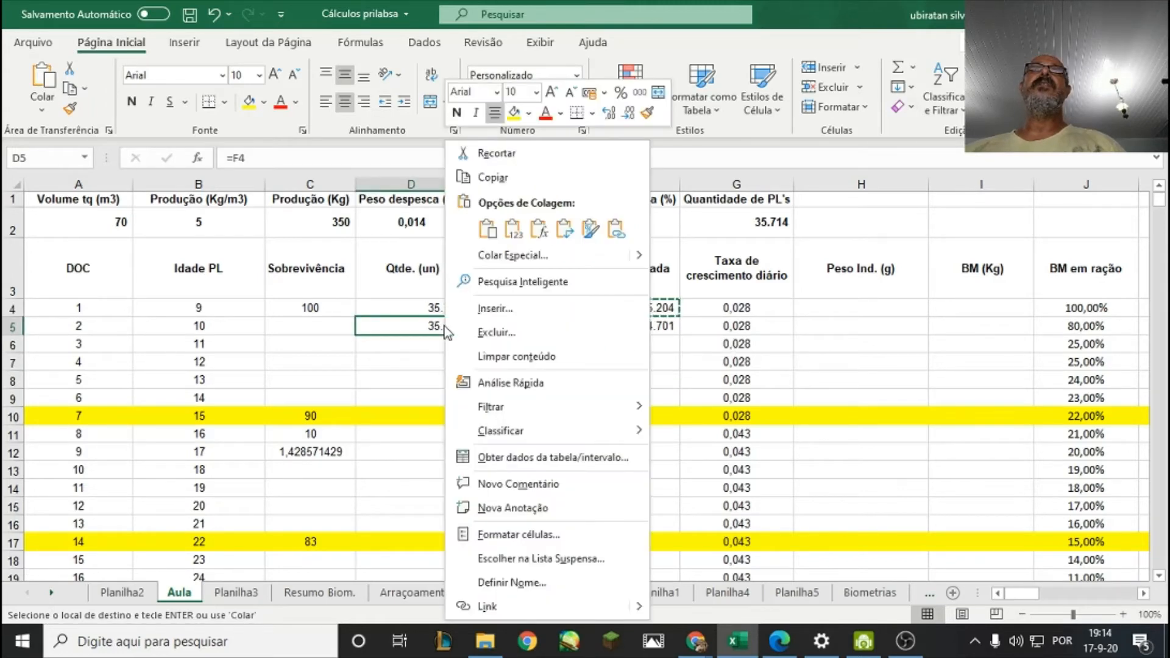
click(492, 239)
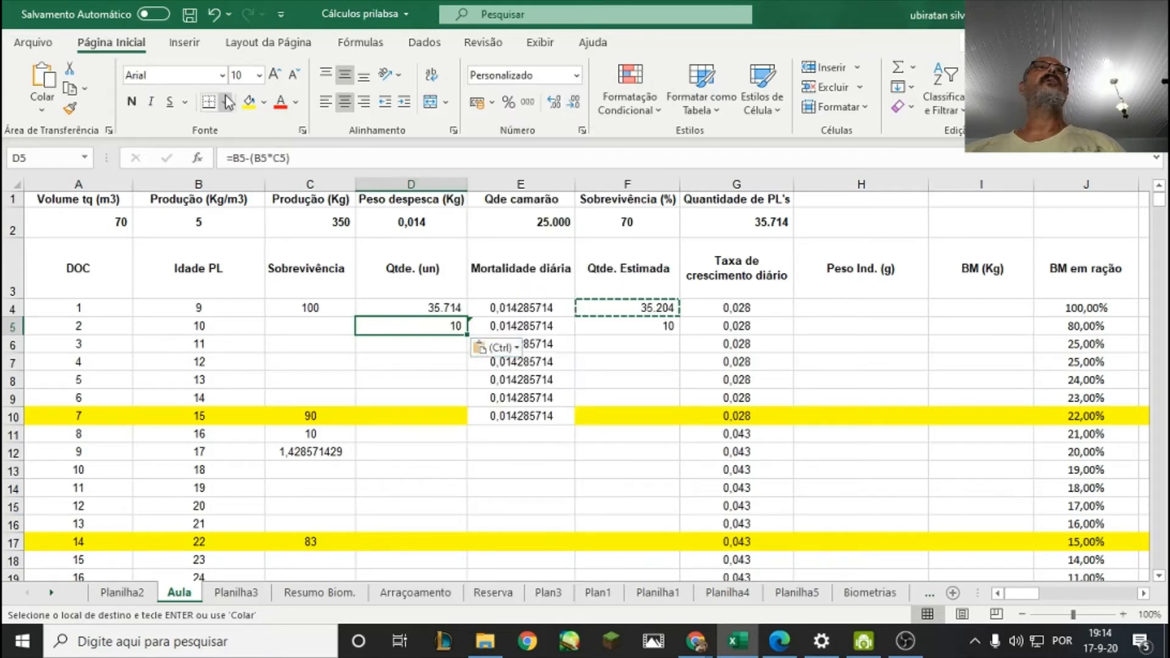
click(213, 14)
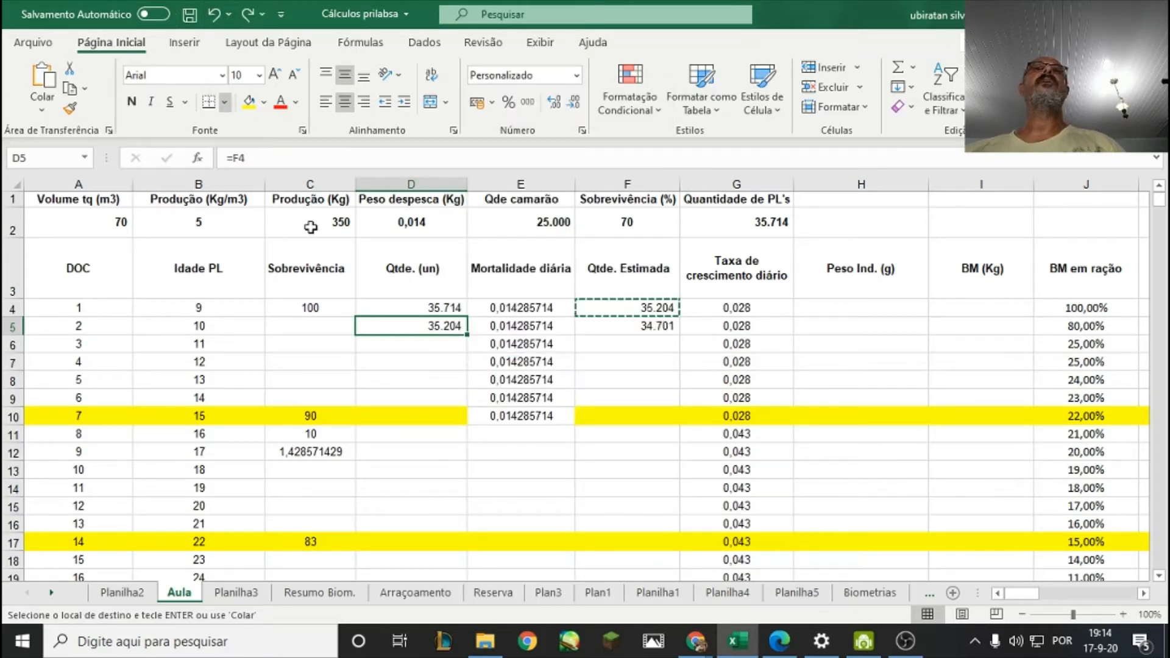
Copy the day 2 Qtde. (un) formula from D5 into D6:D10 for days 3 to 7.
right_click(442, 324)
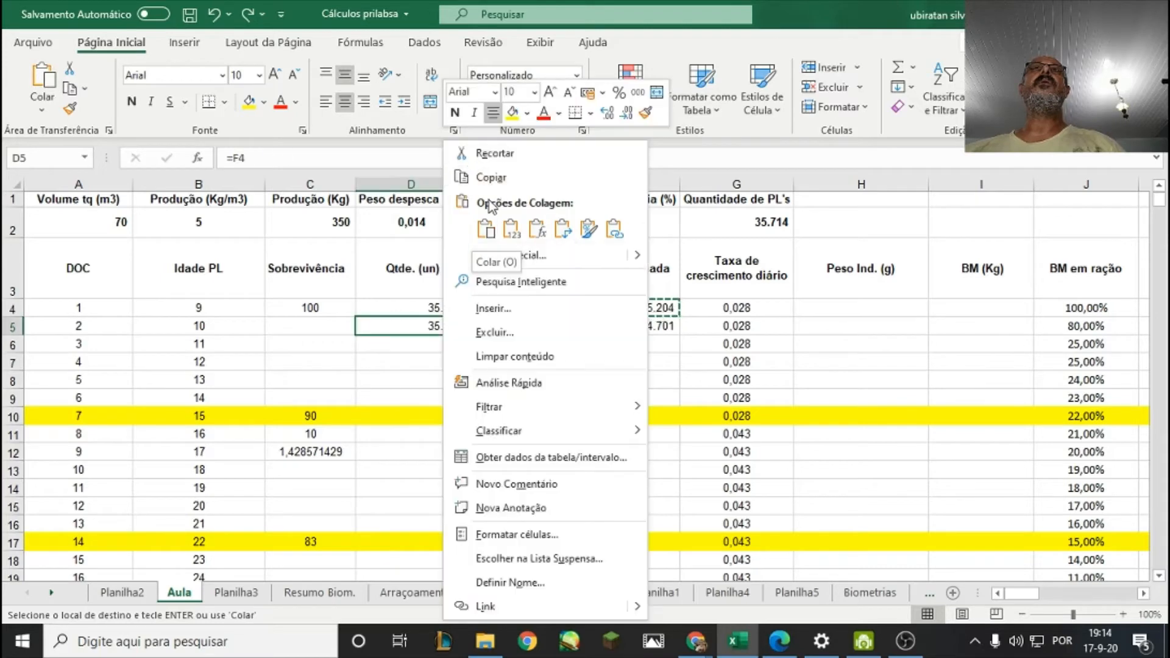
key(Escape)
key(Escape)
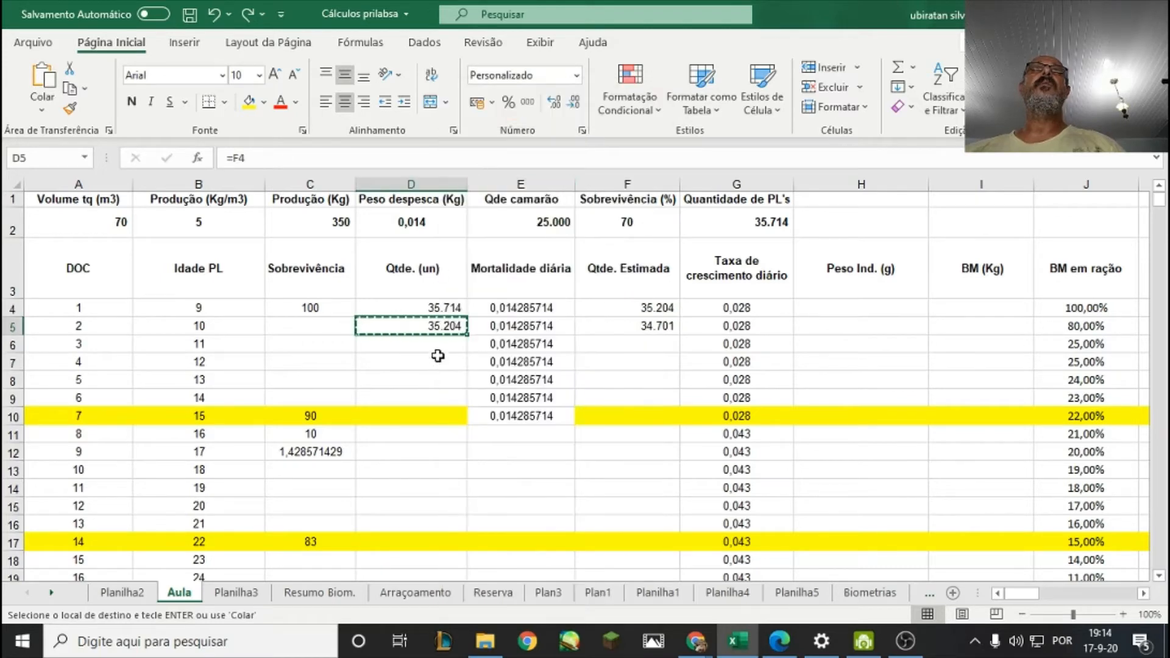
key(ctrl+c)
click(443, 354)
drag(443, 354, 448, 416)
right_click(448, 416)
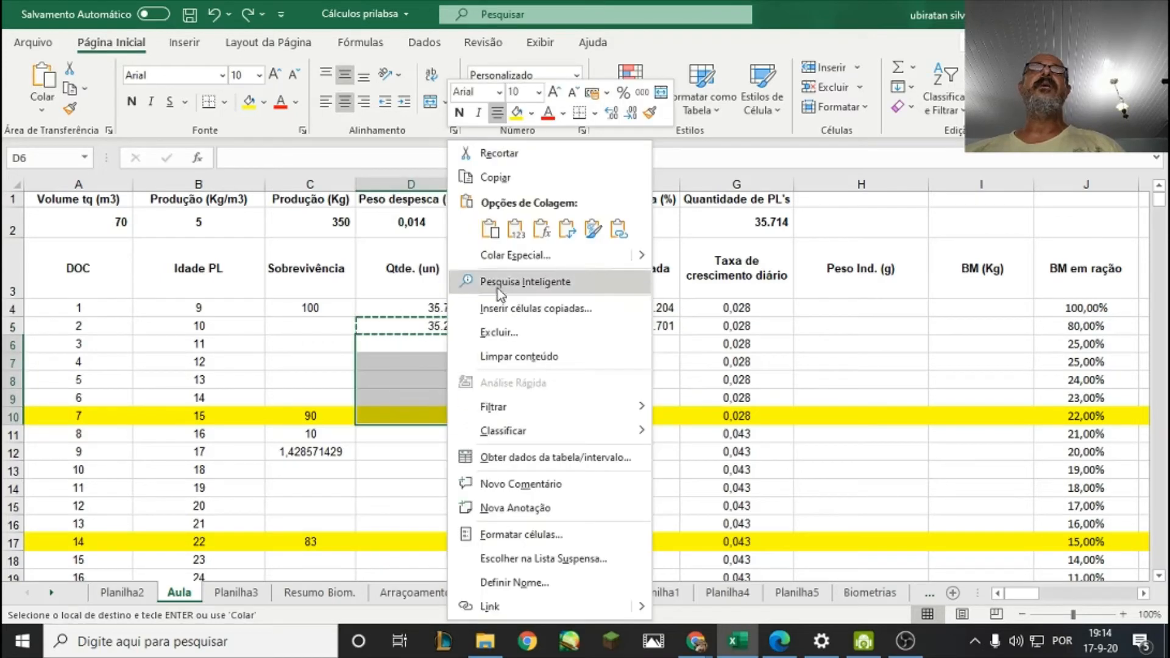
click(489, 229)
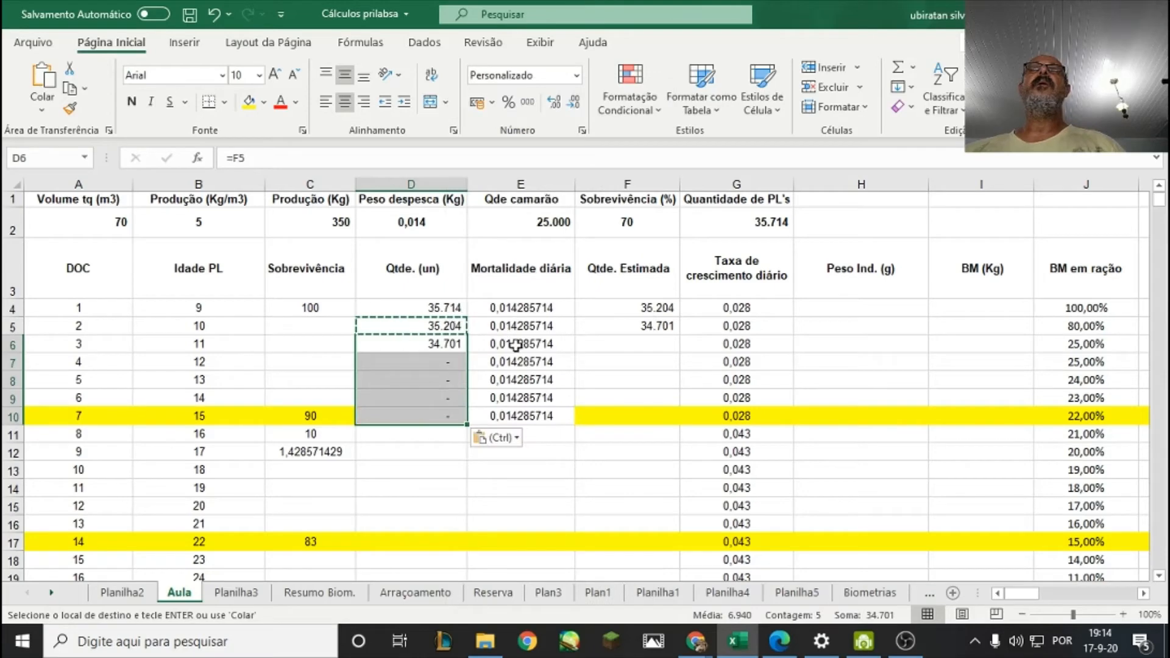
Copy the day 2 Qtde. Estimada formula from F5 down through day 7 in F10.
click(631, 327)
right_click(631, 327)
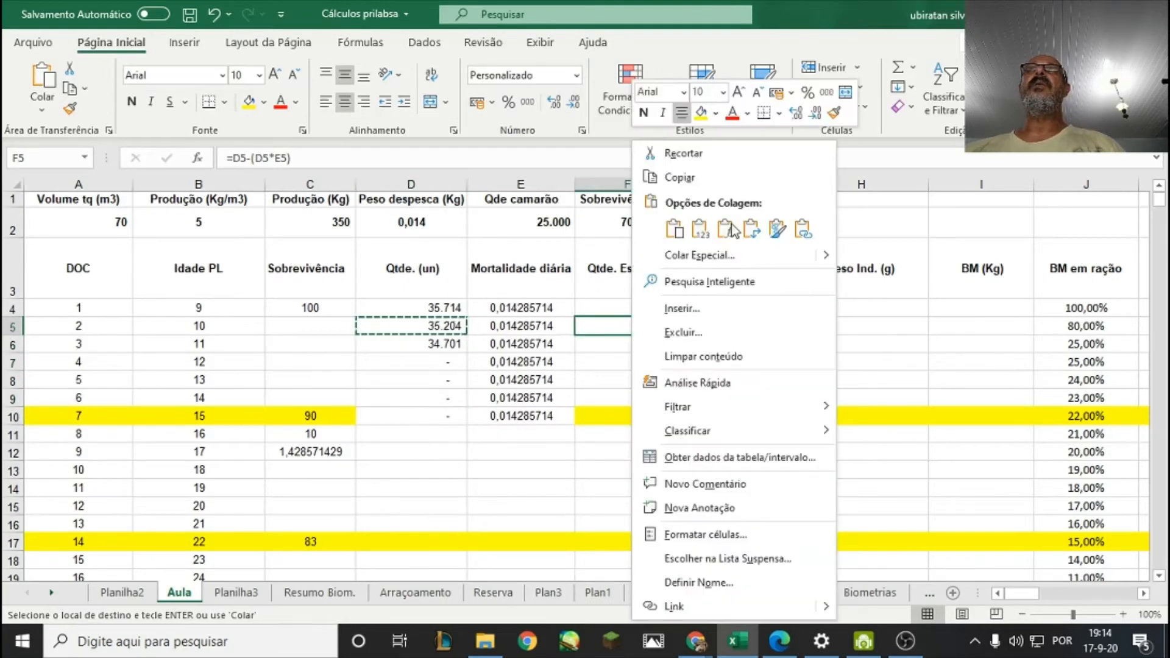
click(678, 178)
drag(630, 344, 635, 415)
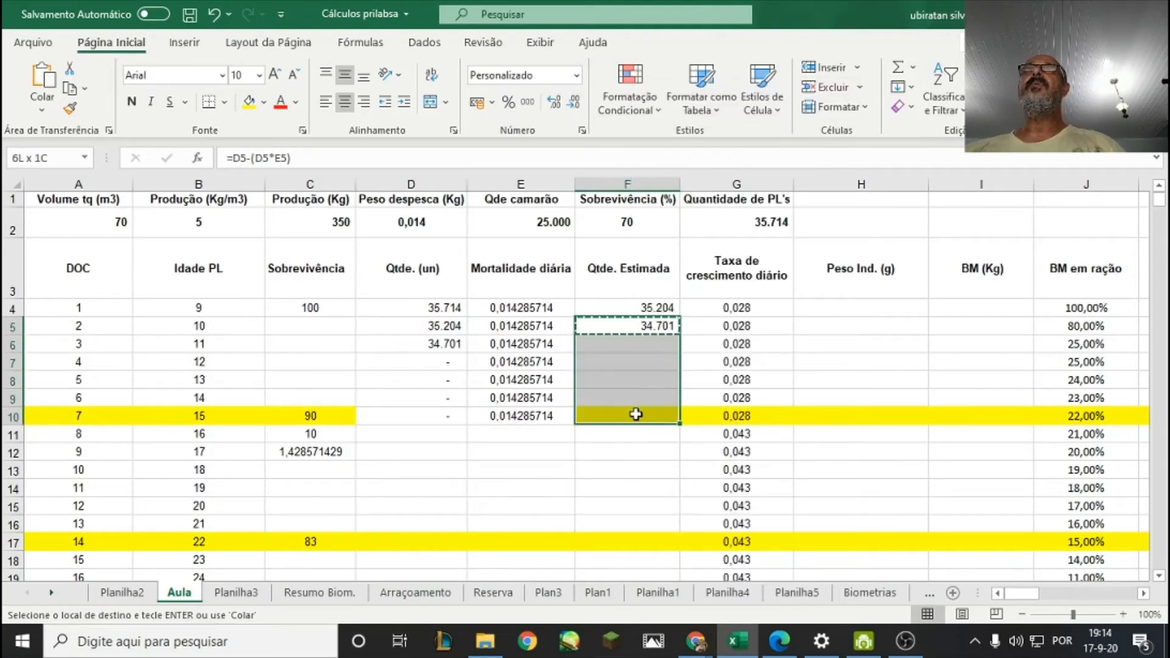
right_click(636, 414)
click(679, 234)
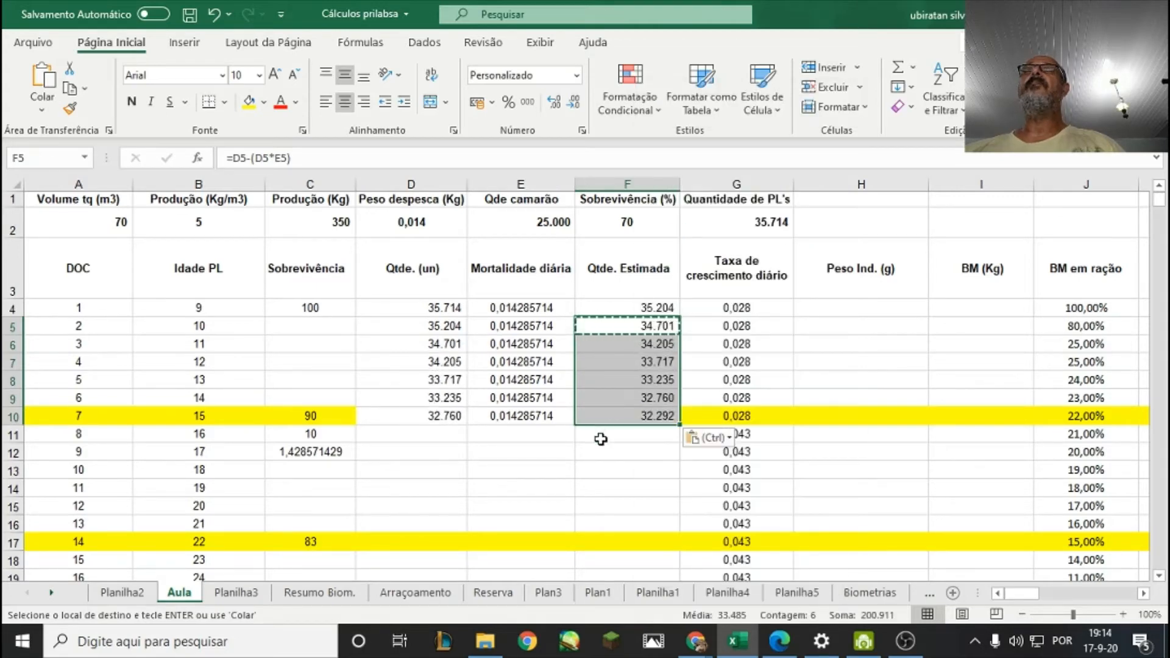
click(593, 431)
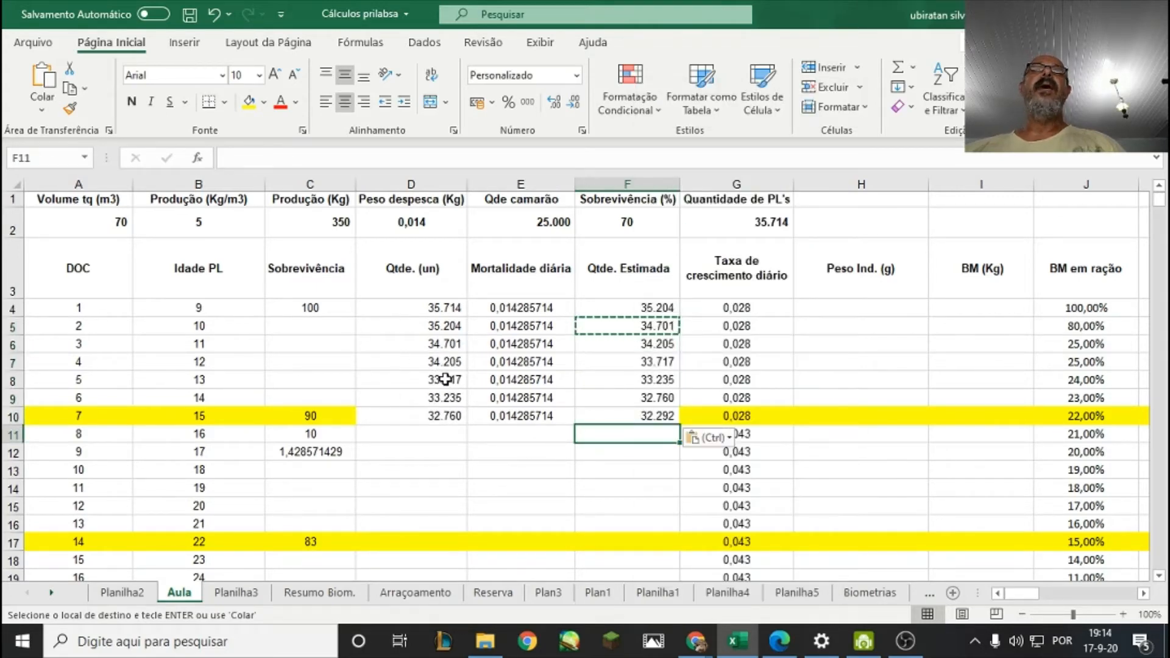
Compare the starting quantity in D4 with the day 7 Qtde. Estimada in F10 and look over the following weeks' rows.
click(438, 311)
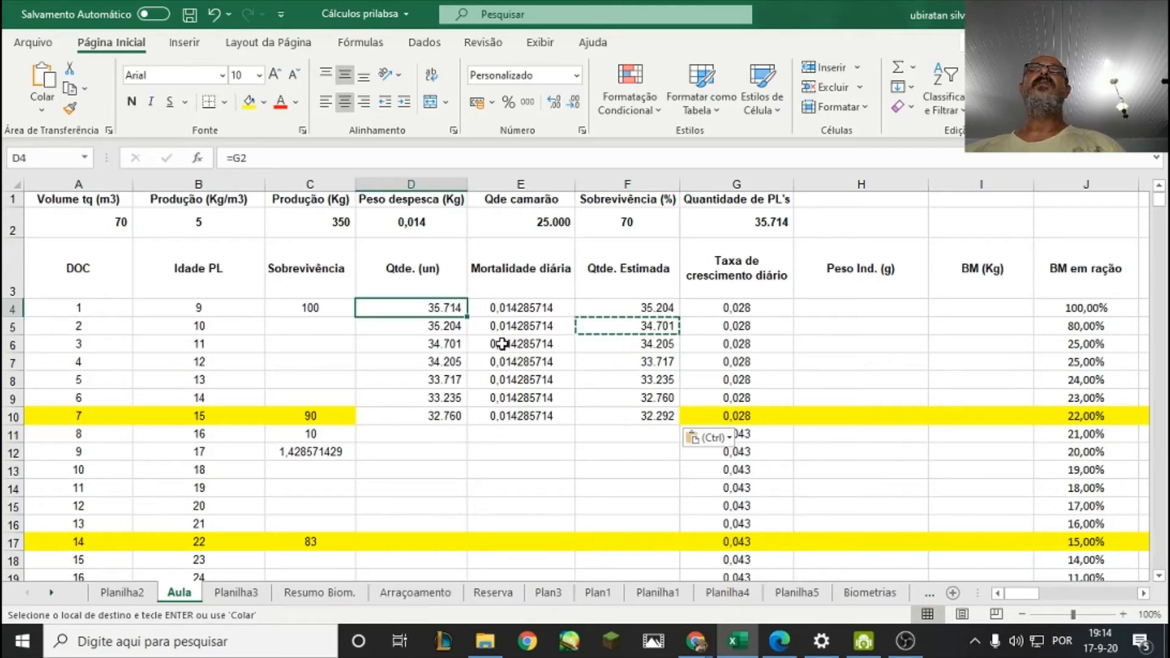
click(653, 419)
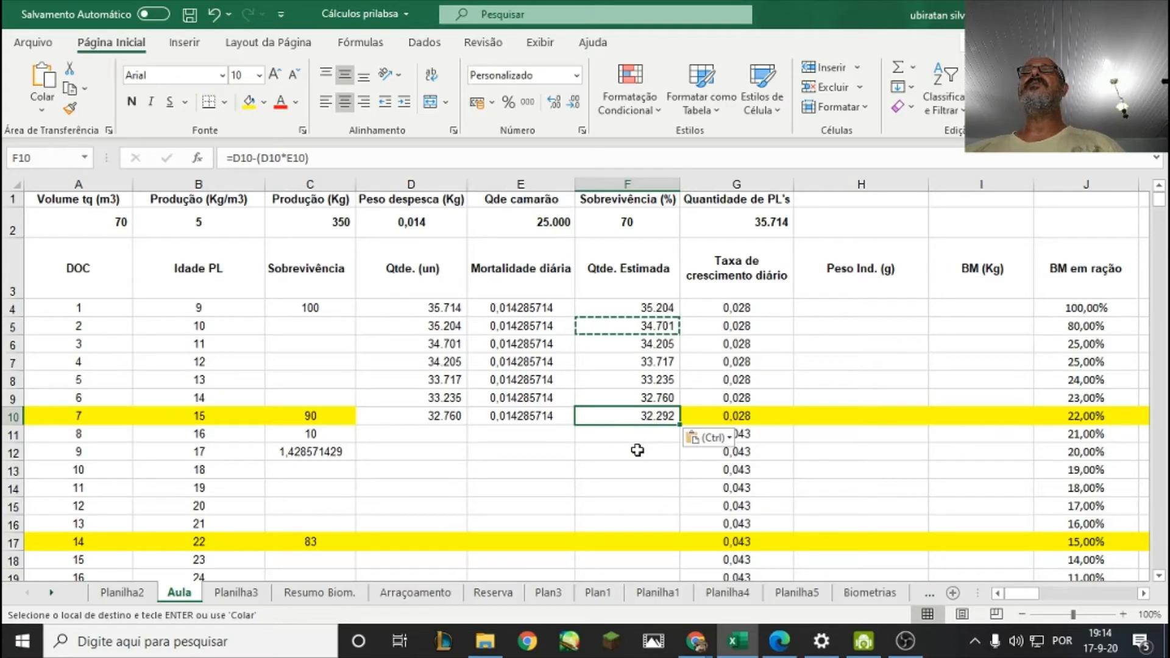
scroll(637, 450, down, 2)
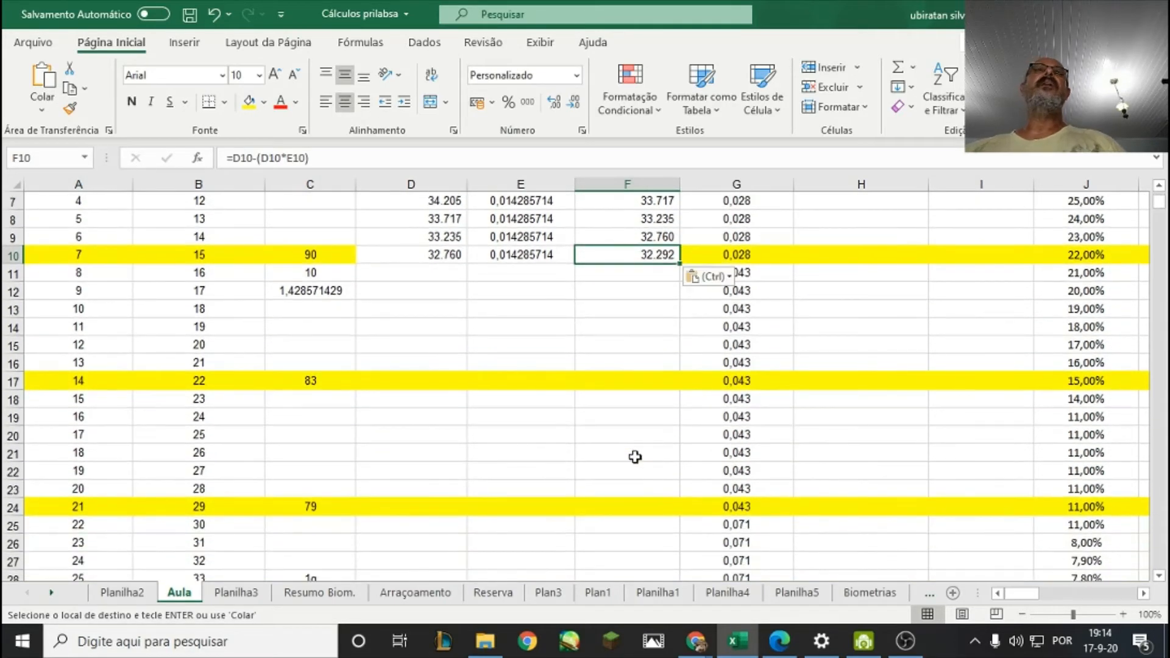
click(635, 457)
scroll(614, 431, up, 2)
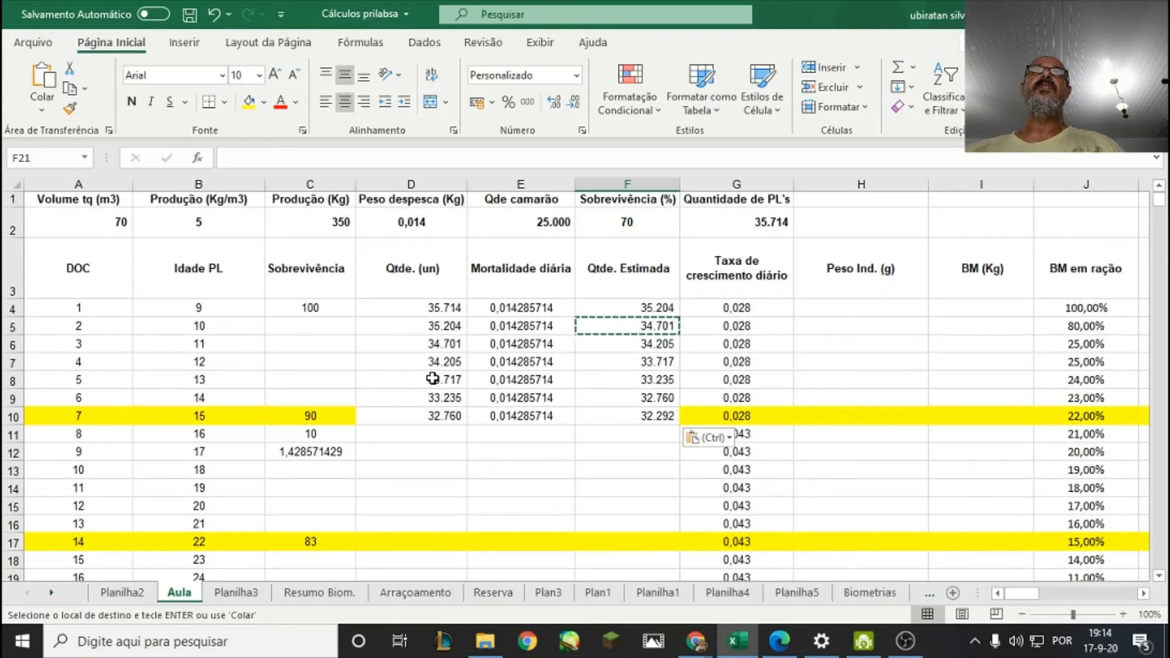
drag(431, 417, 634, 418)
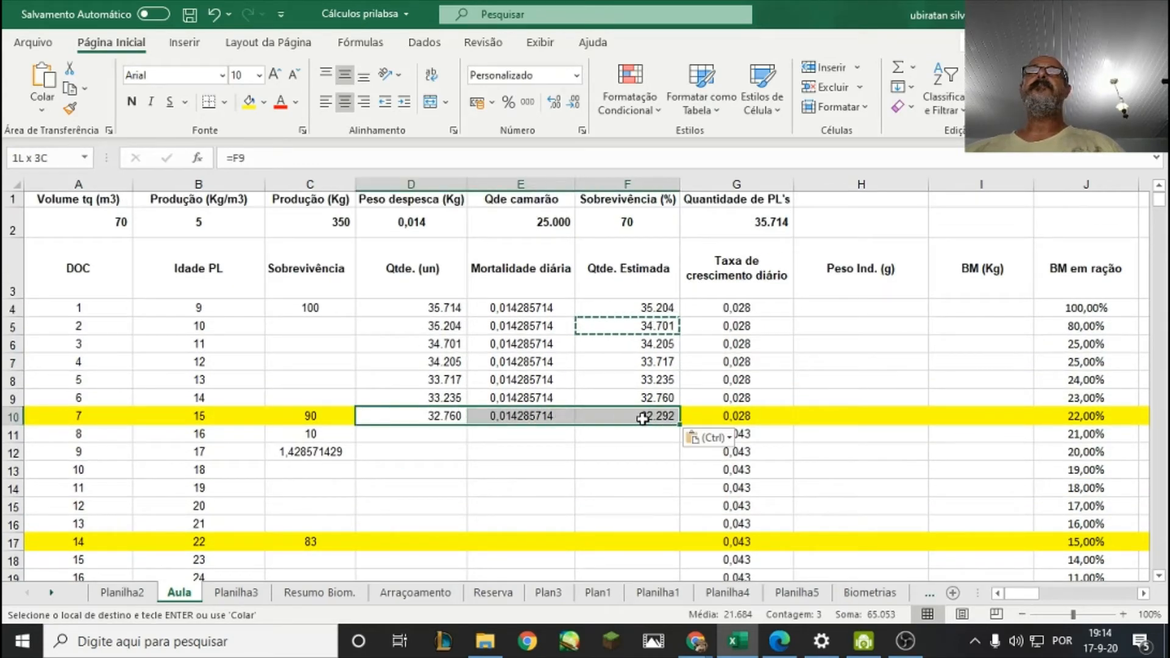
right_click(643, 418)
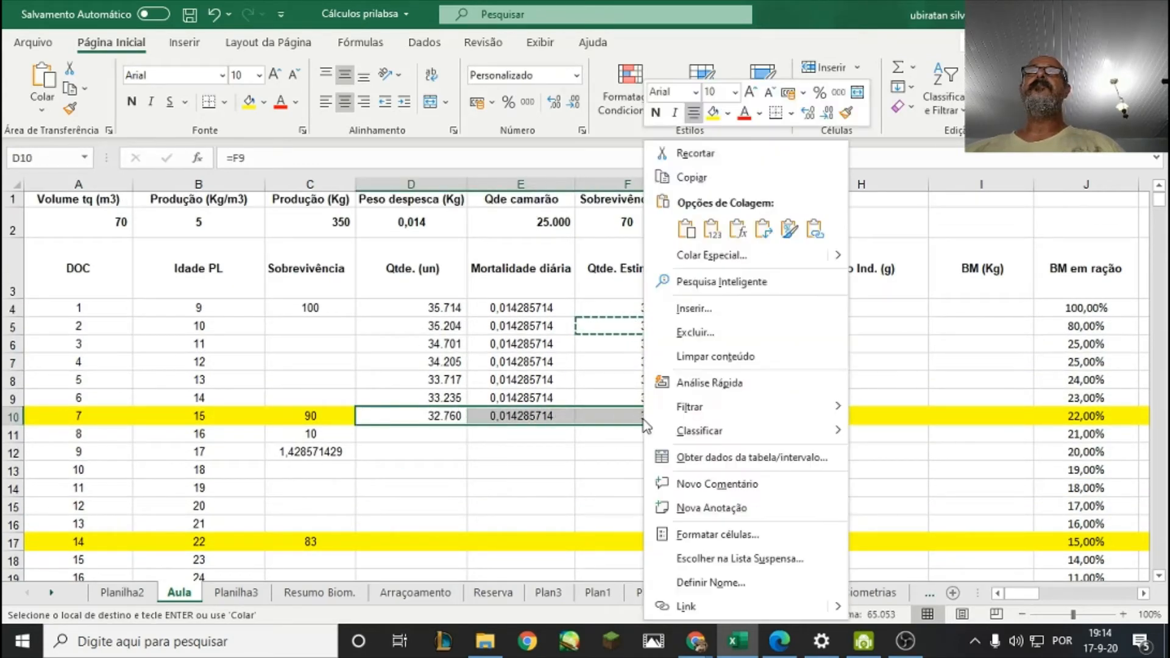
click(690, 178)
click(509, 448)
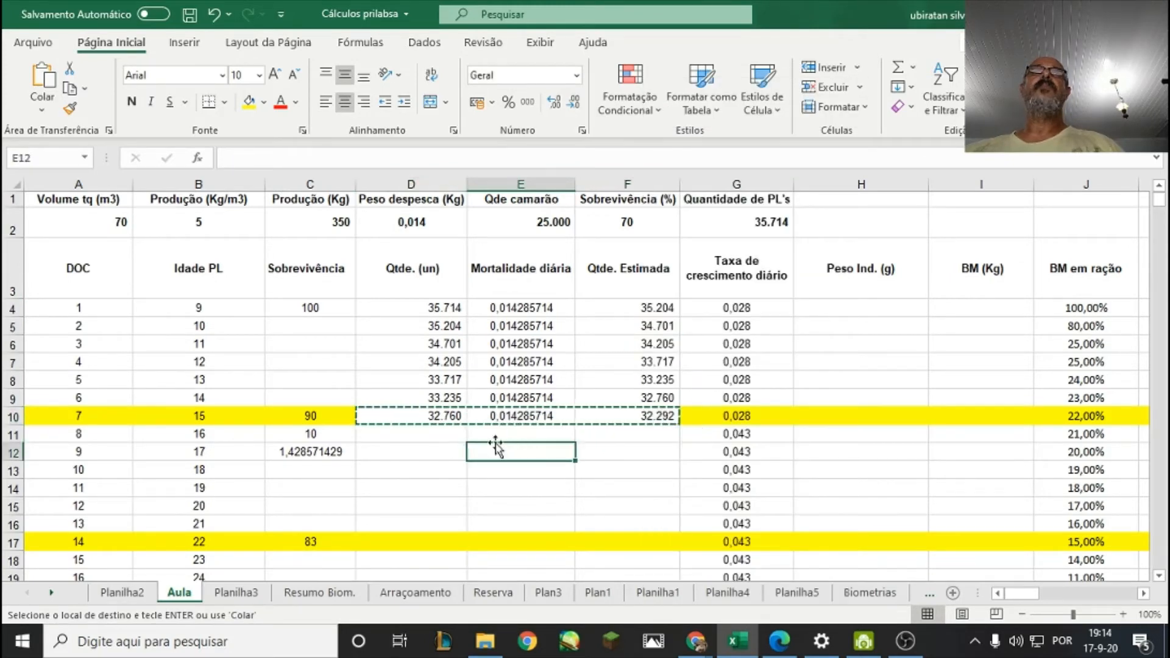
scroll(447, 439, down, 1)
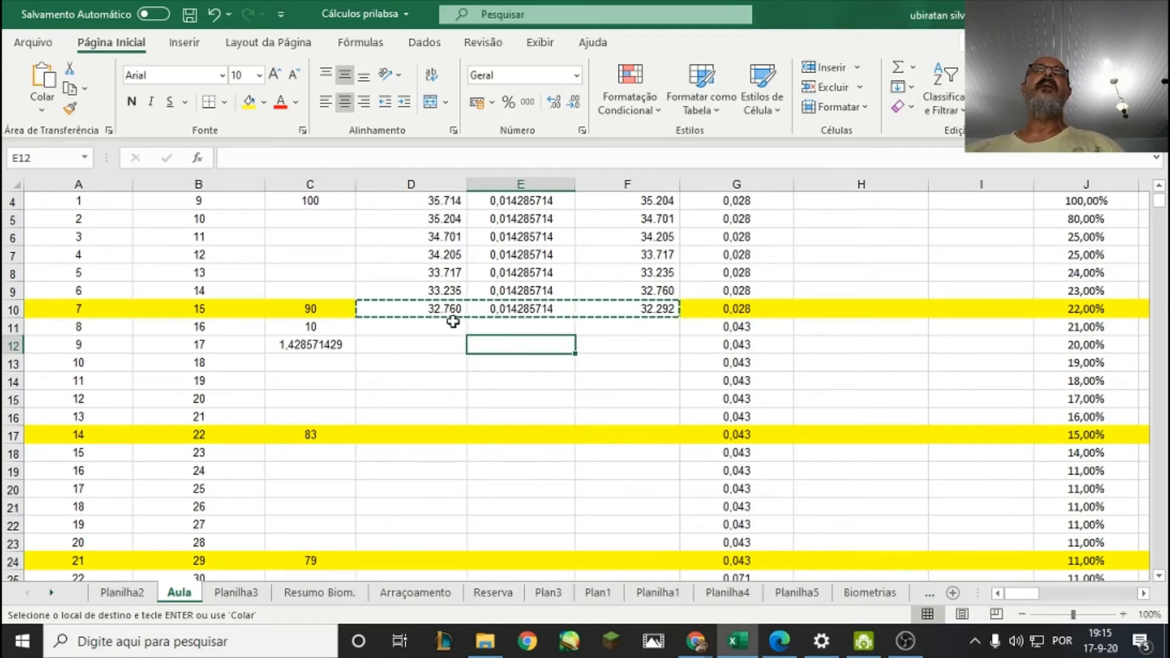
scroll(455, 279, up, 1)
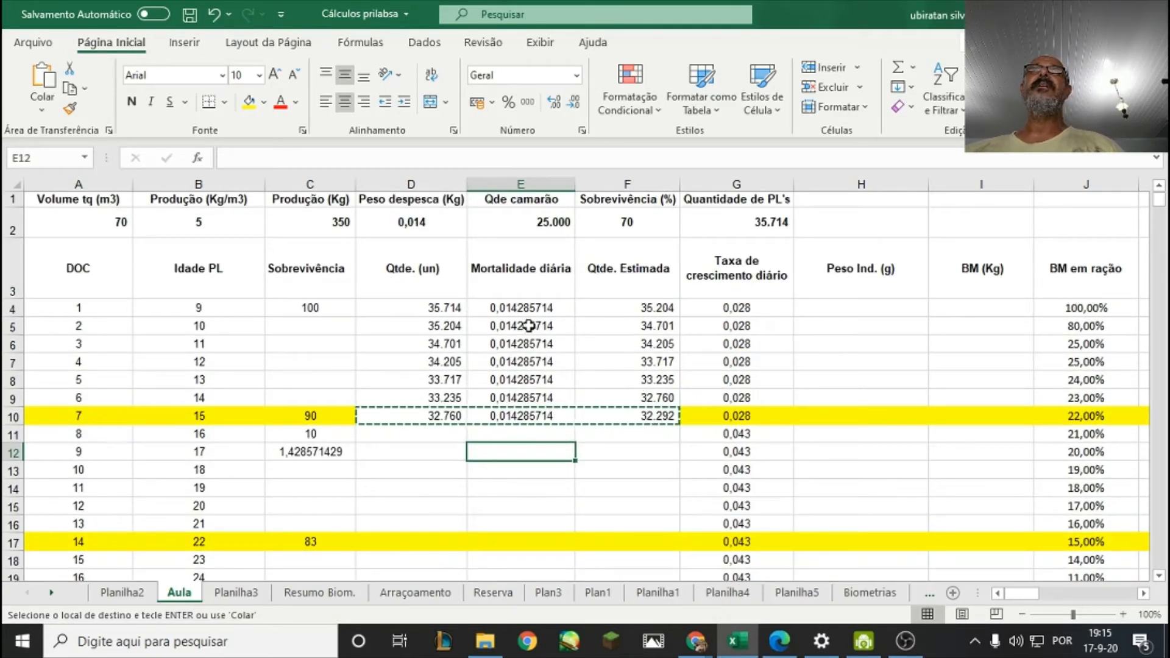
scroll(525, 339, down, 1)
scroll(523, 343, down, 1)
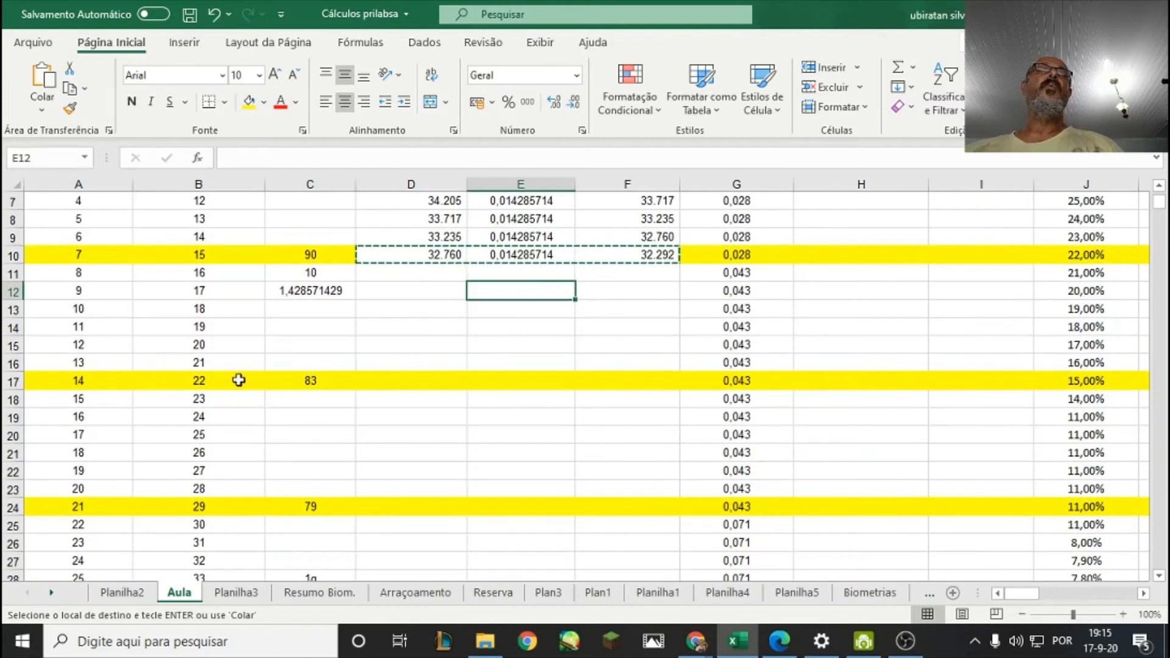
Copy the first week's survival difference and daily mortality formulas from C11:C12 into C18:C19, below the day 14 survival point.
click(307, 384)
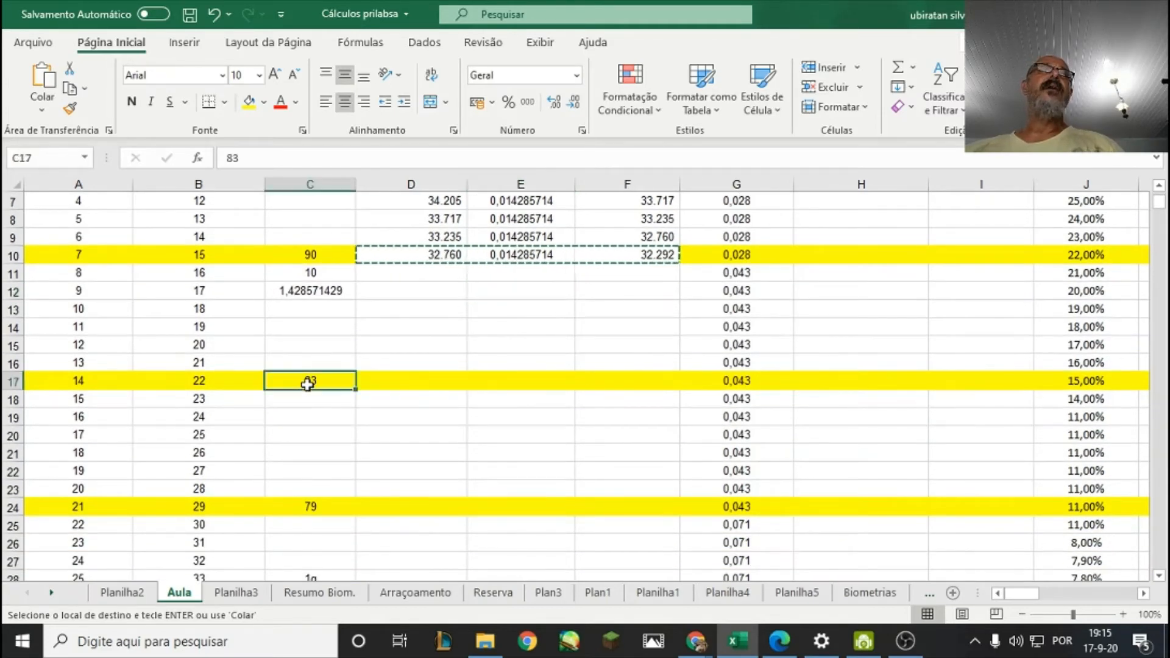
drag(313, 269, 317, 282)
right_click(317, 282)
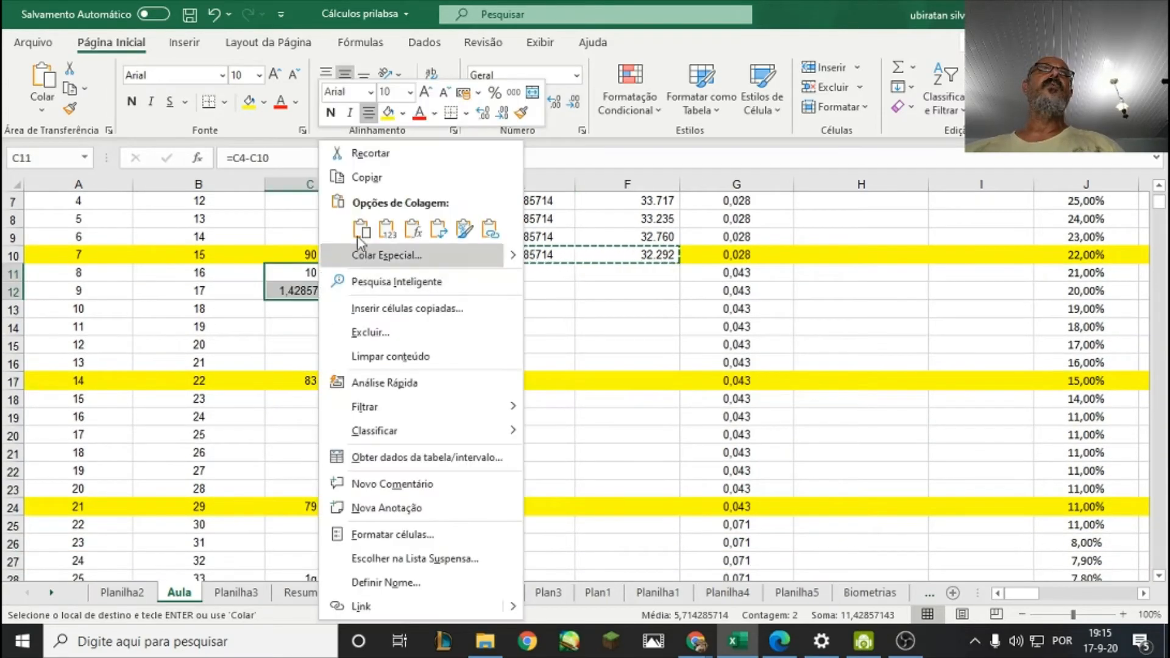
click(351, 176)
right_click(327, 397)
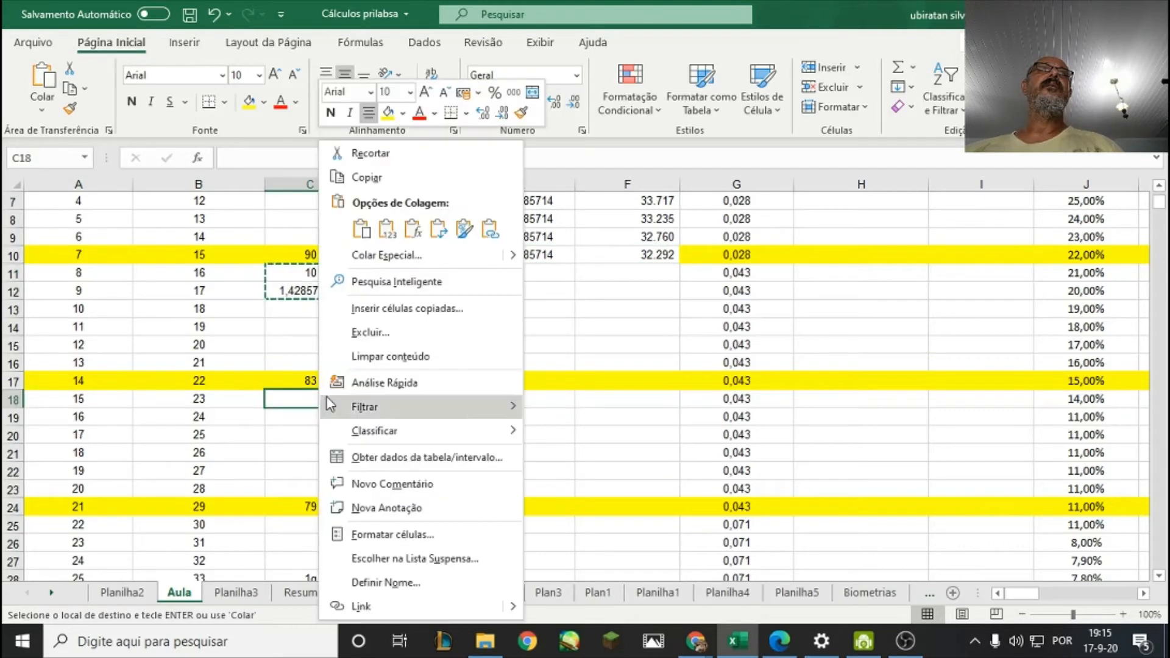
click(355, 225)
Correct the survival difference formula in C18 to =C10-C17 and check it against the survival points and the daily division in C19.
click(324, 397)
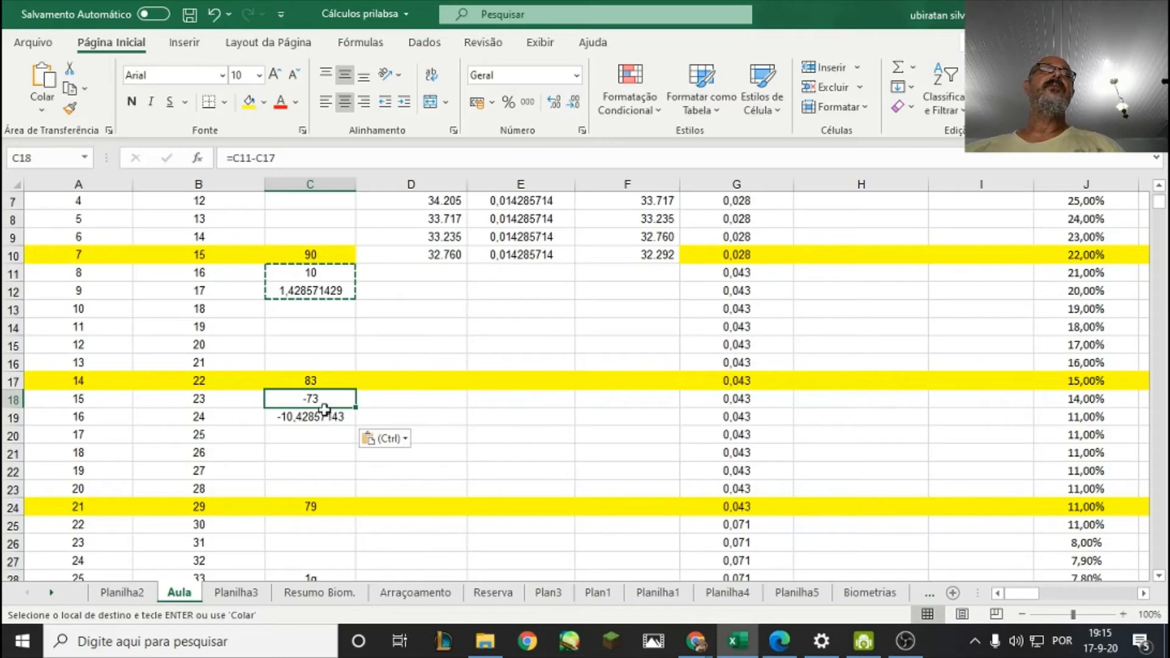
double_click(328, 401)
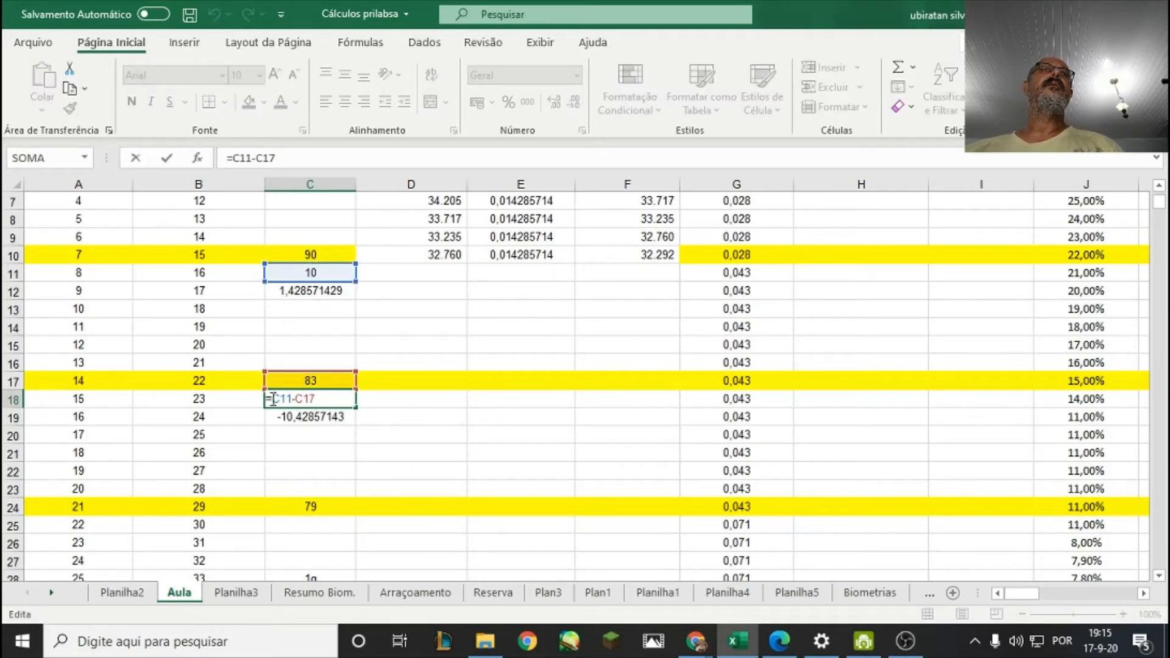
click(314, 255)
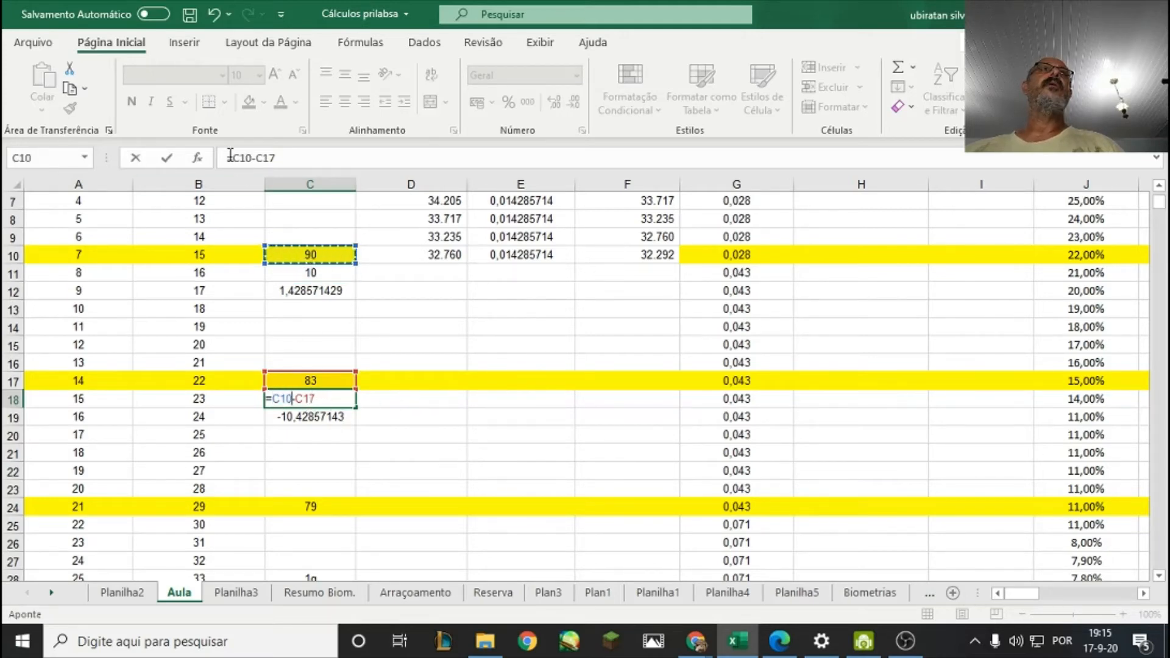
click(164, 162)
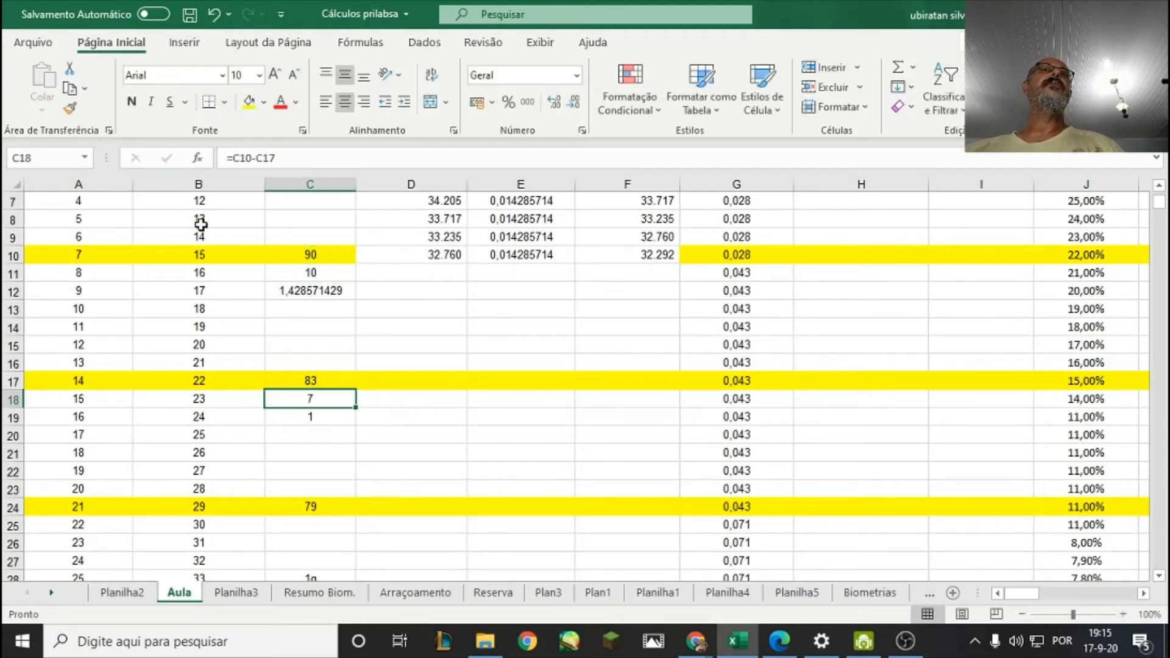
click(319, 381)
click(323, 256)
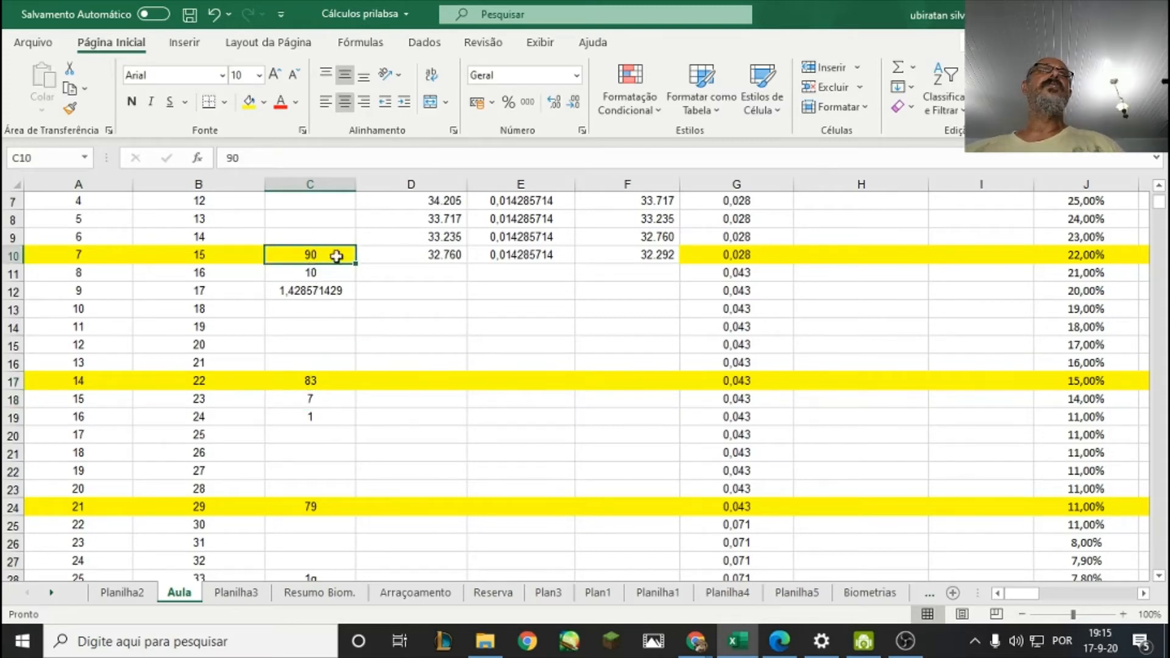
click(317, 382)
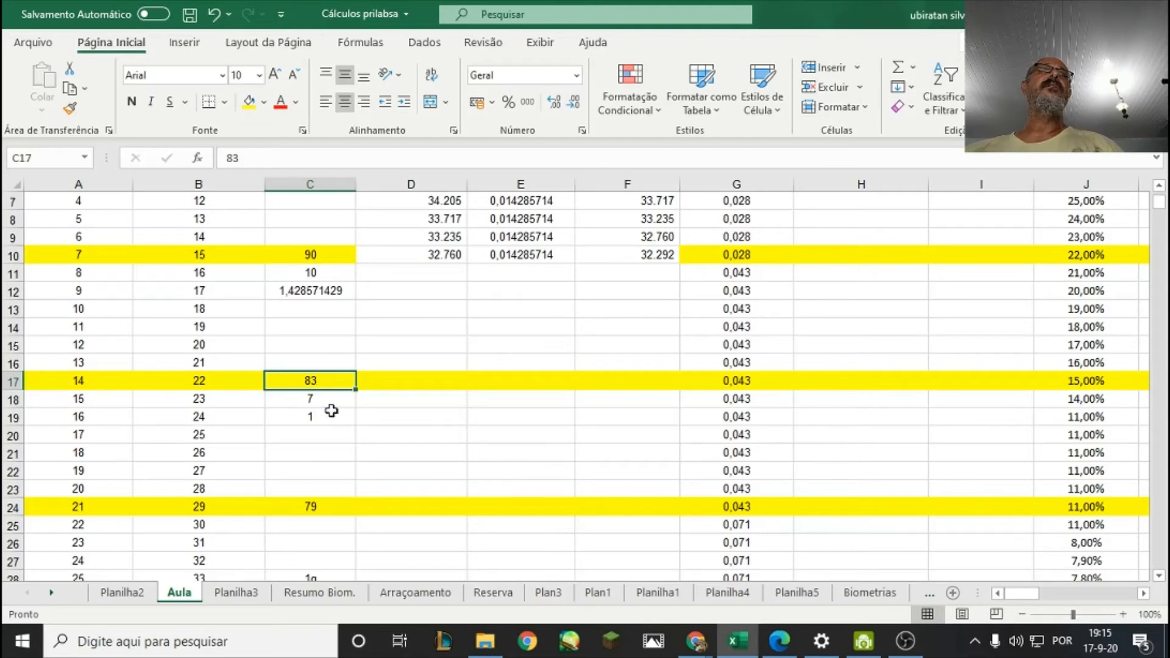
click(322, 401)
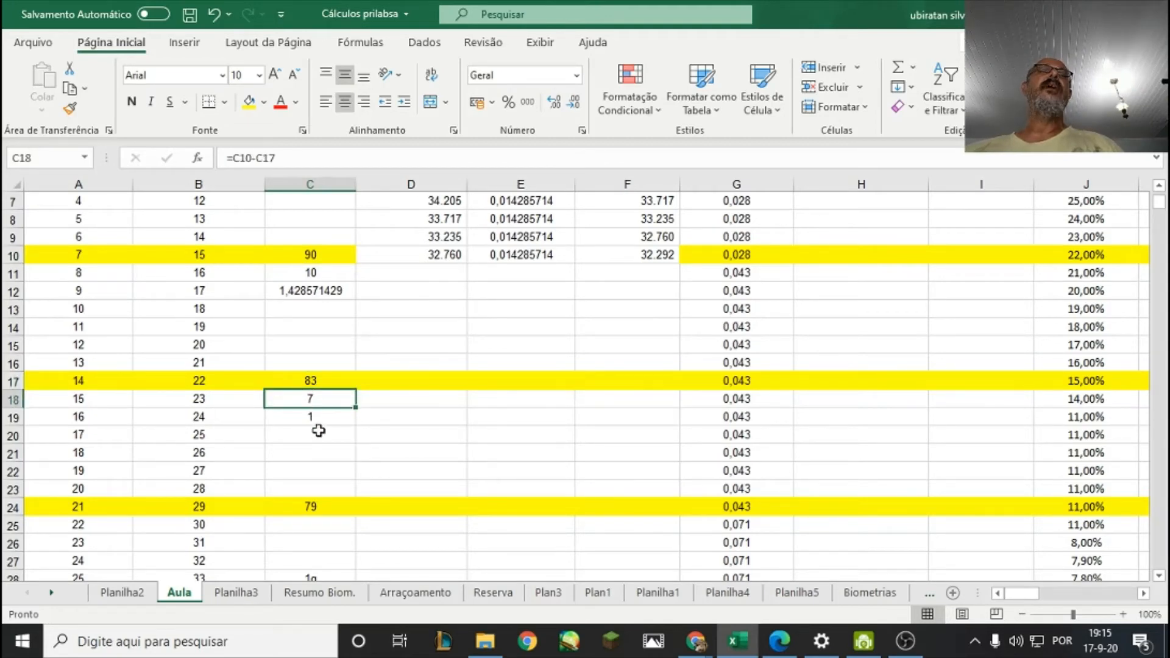
click(305, 416)
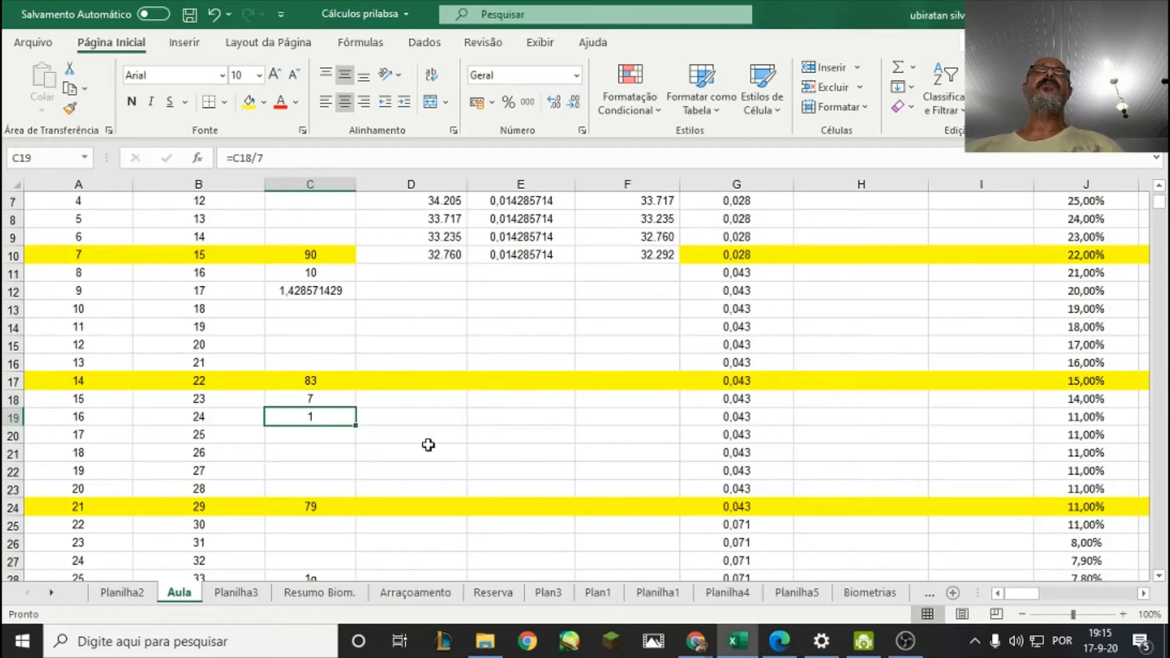
Enter the day 8 Mortalidade diária in E11 as =C19%.
click(514, 281)
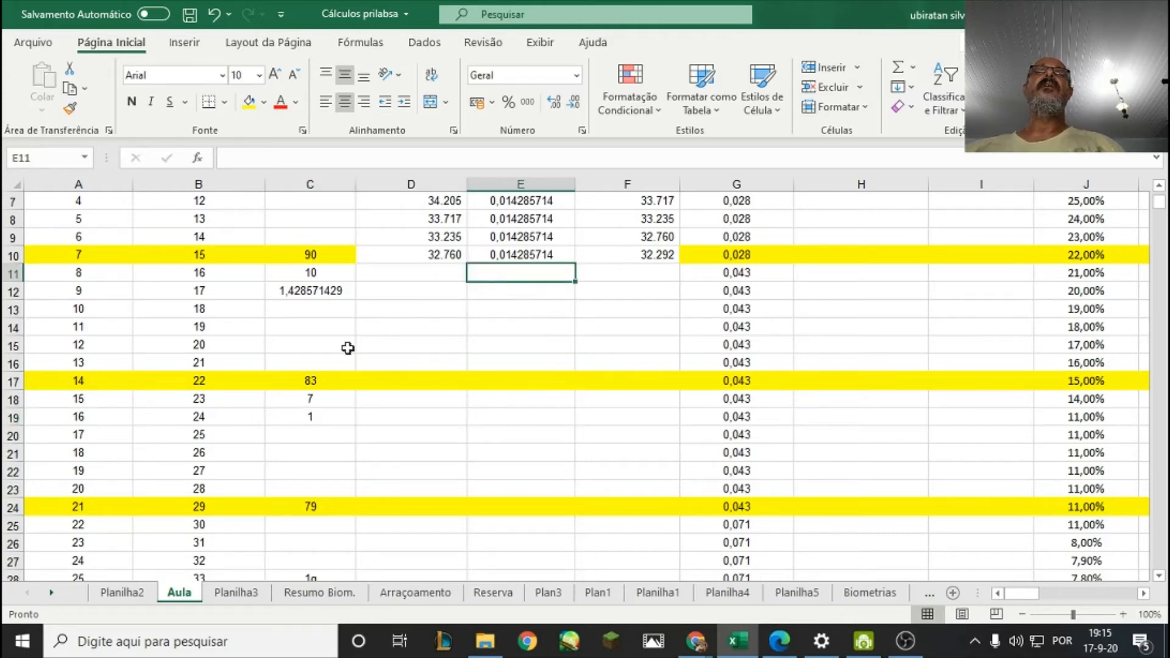
click(326, 421)
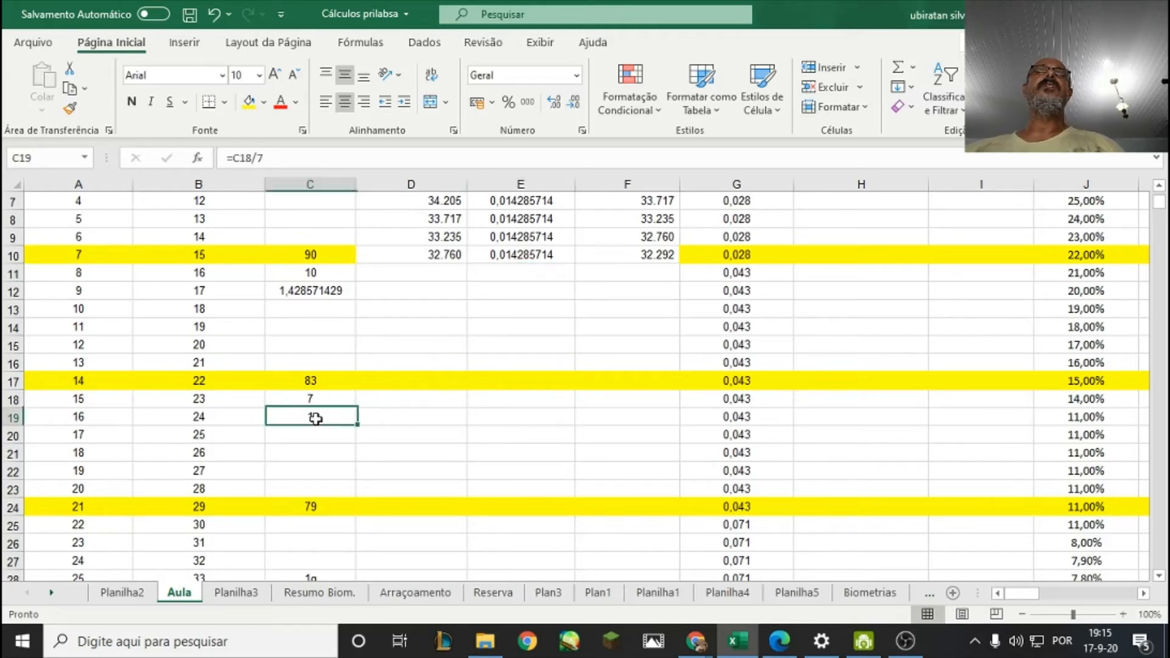
click(501, 279)
text(=)
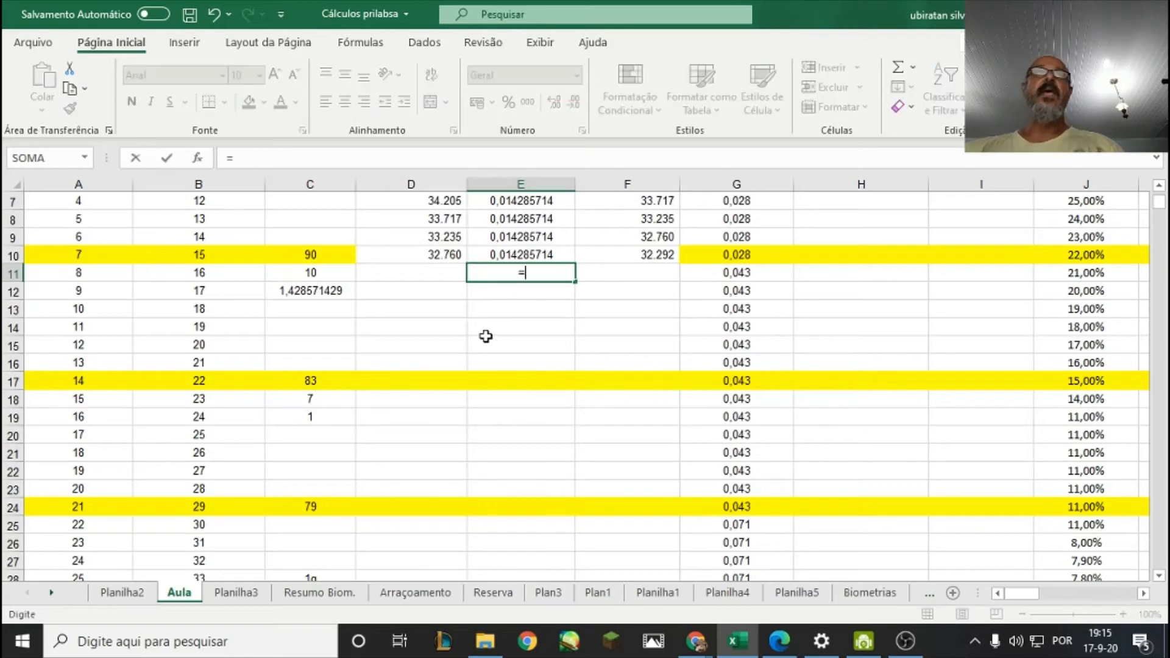
click(342, 418)
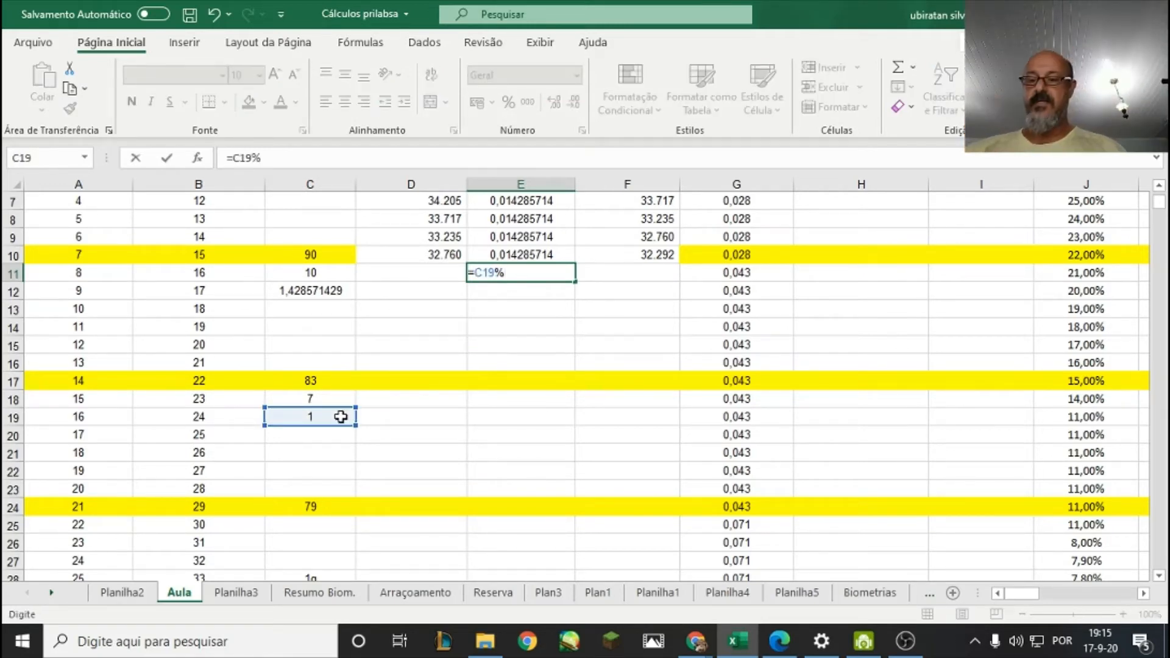
key(Return)
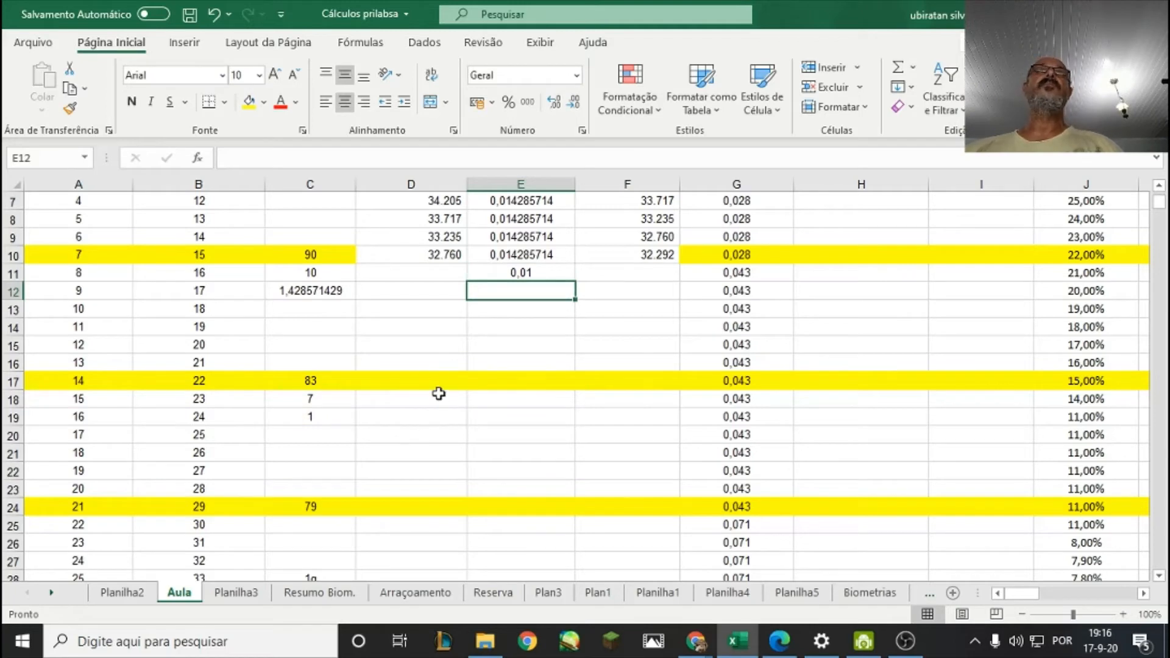
Copy the day 7 Qtde. (un) formula from D10 into D11 for day 8.
key(Left)
key(Up)
key(Up)
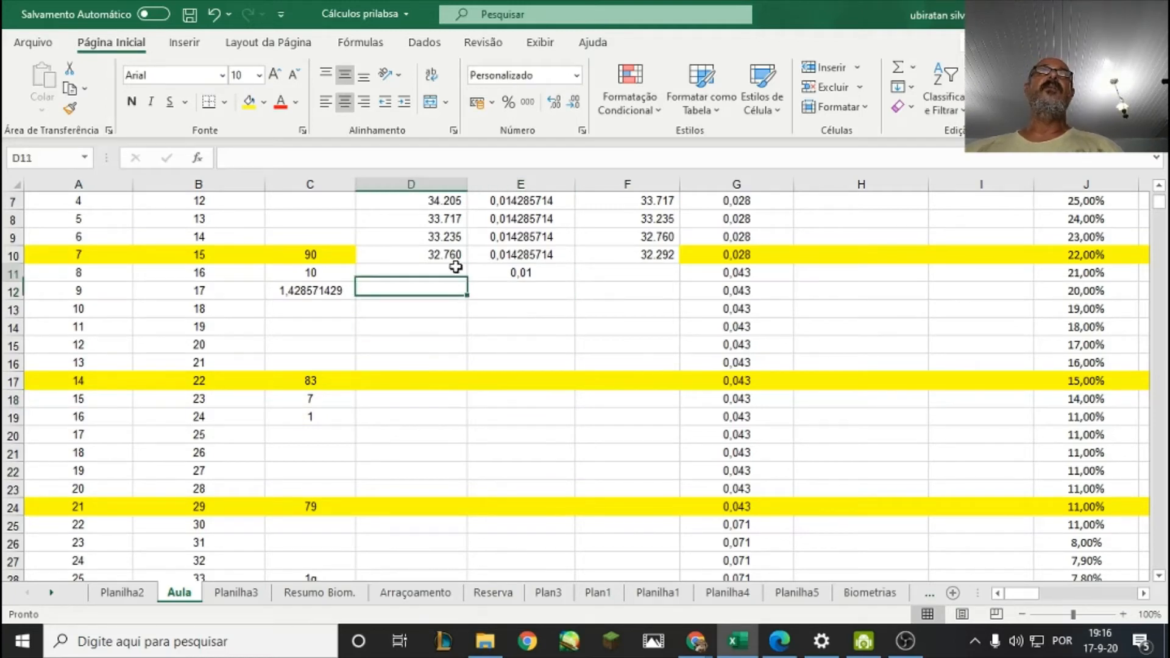
right_click(447, 252)
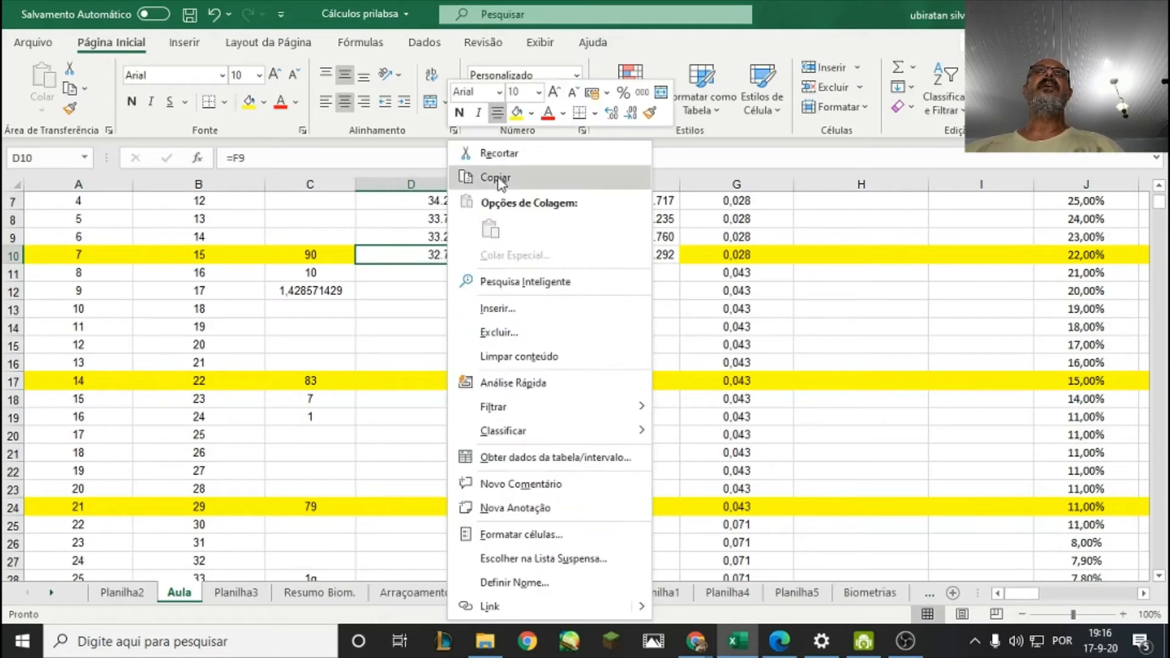
click(472, 175)
click(444, 273)
right_click(444, 274)
click(468, 164)
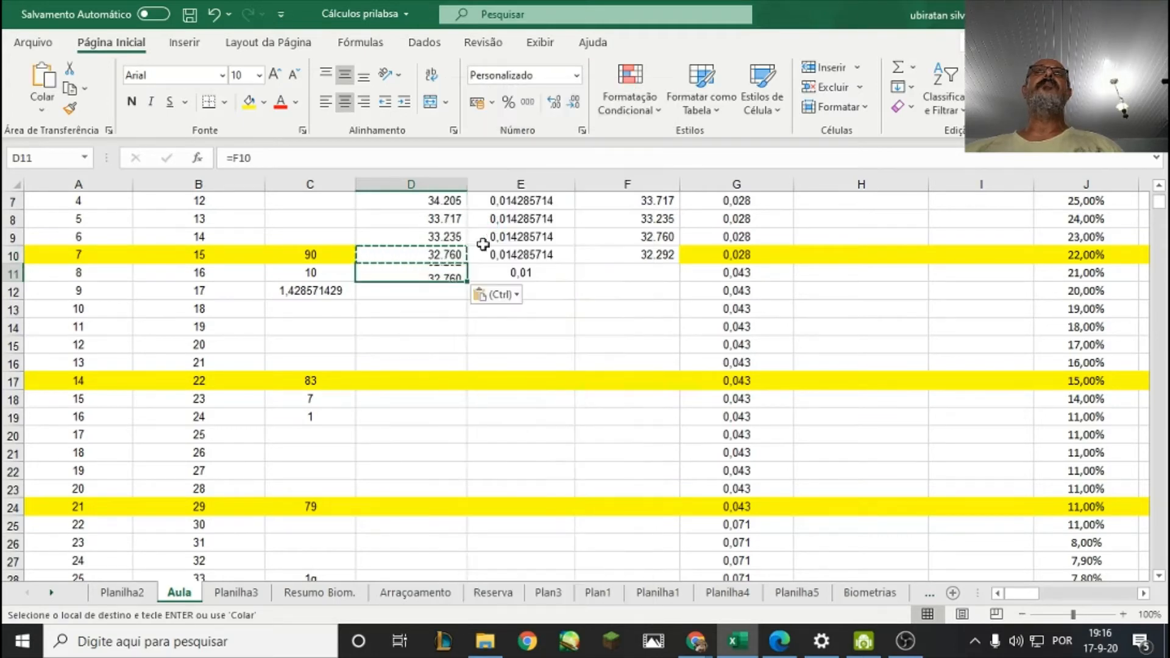
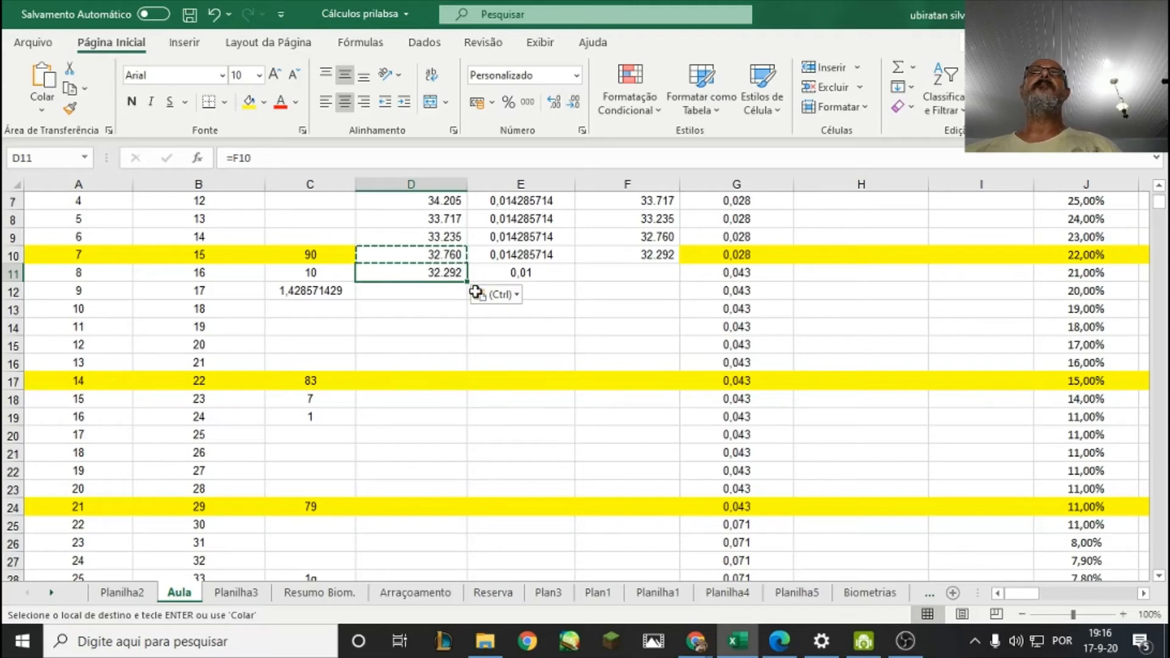
Copy the day 7 remaining quantity formula from F10 into F11 for day 8.
right_click(644, 256)
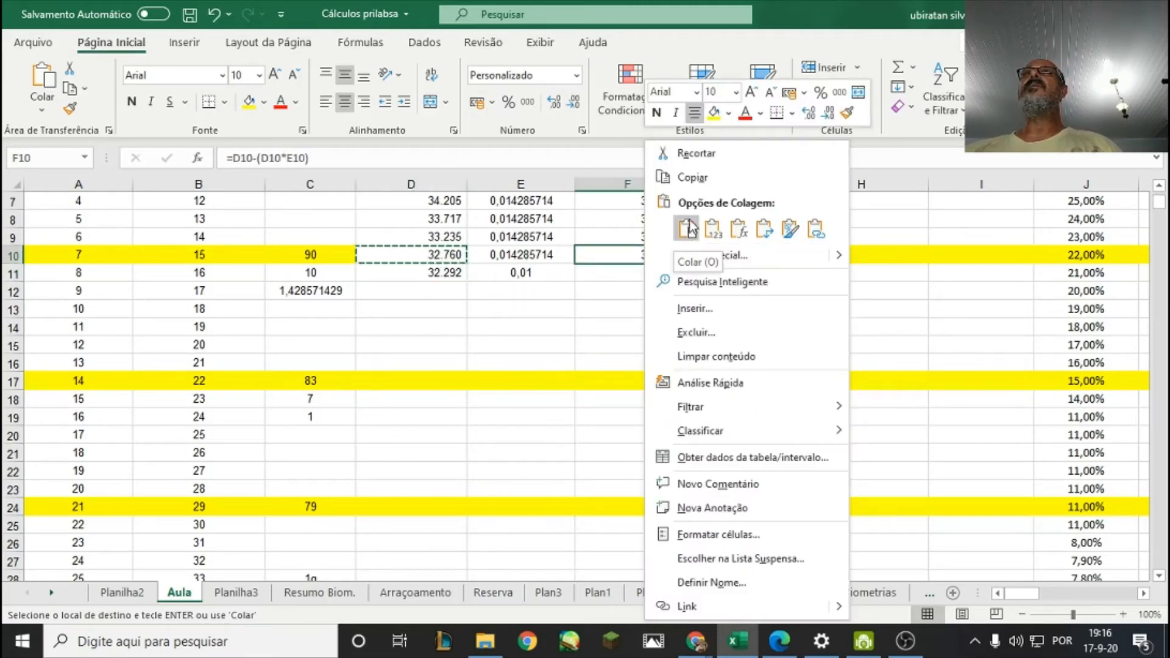
click(693, 177)
right_click(646, 276)
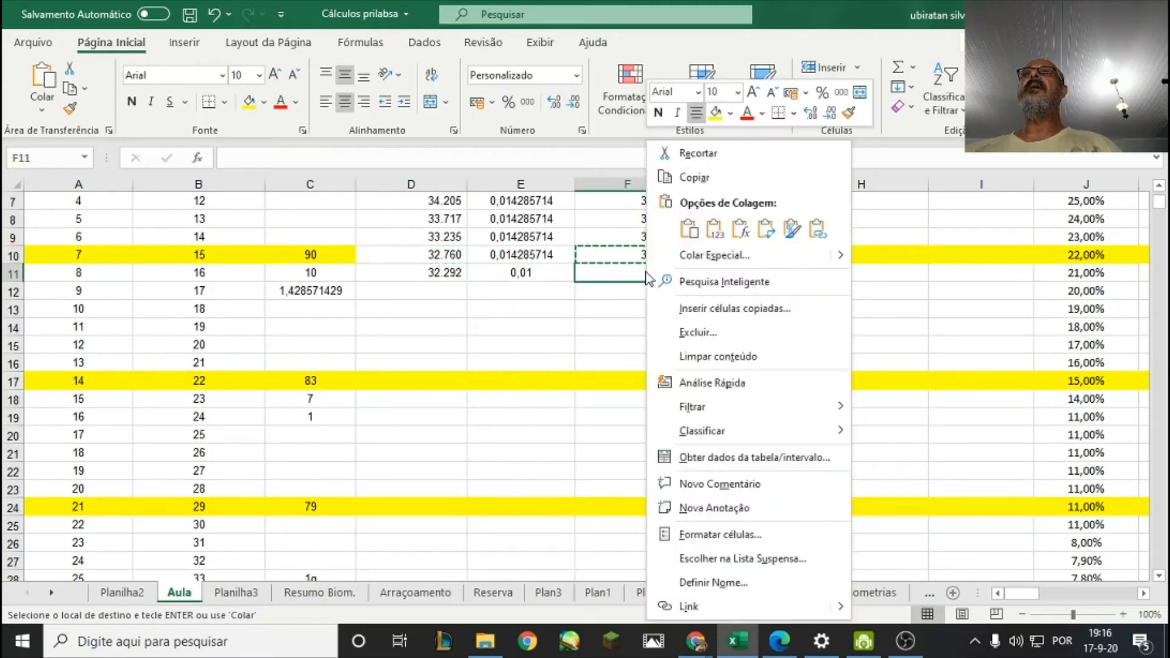
click(691, 229)
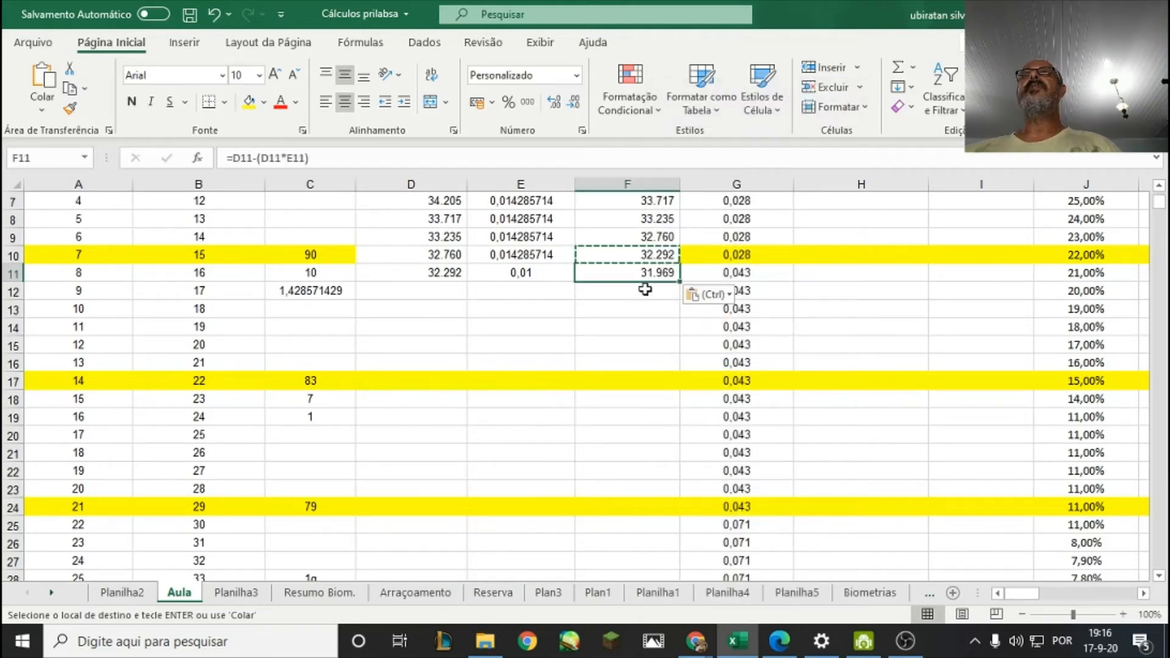
Copy the day 8 formulas from D11:F11 down into D12:F17 for days 9 to 14.
drag(439, 275, 671, 273)
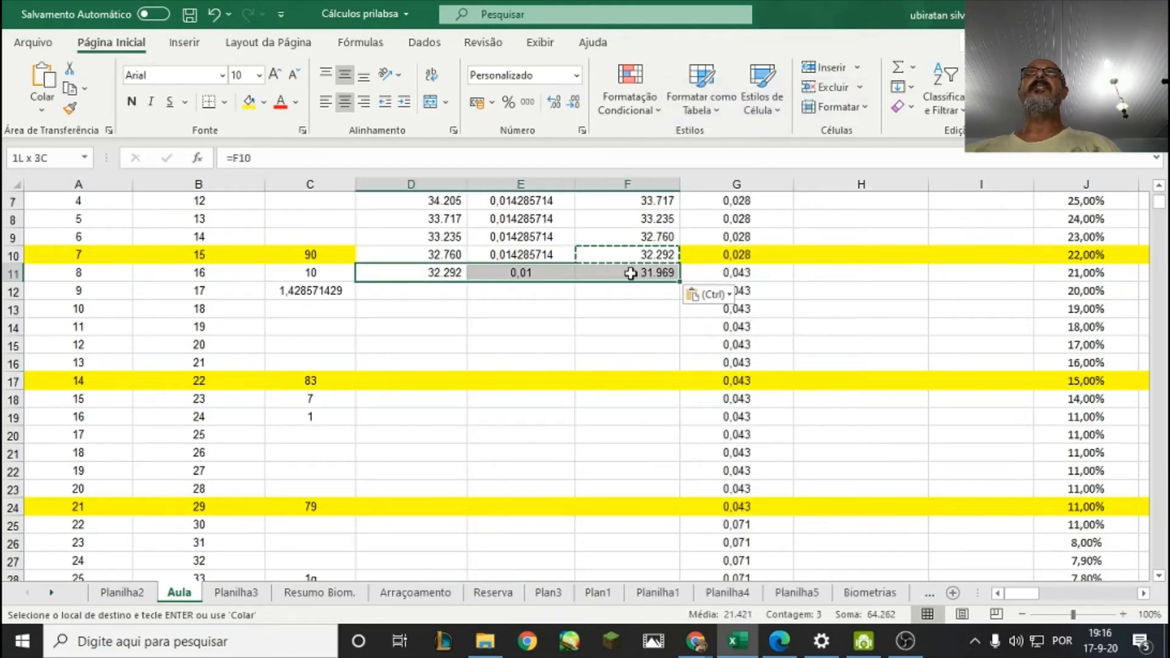
right_click(634, 272)
key(Escape)
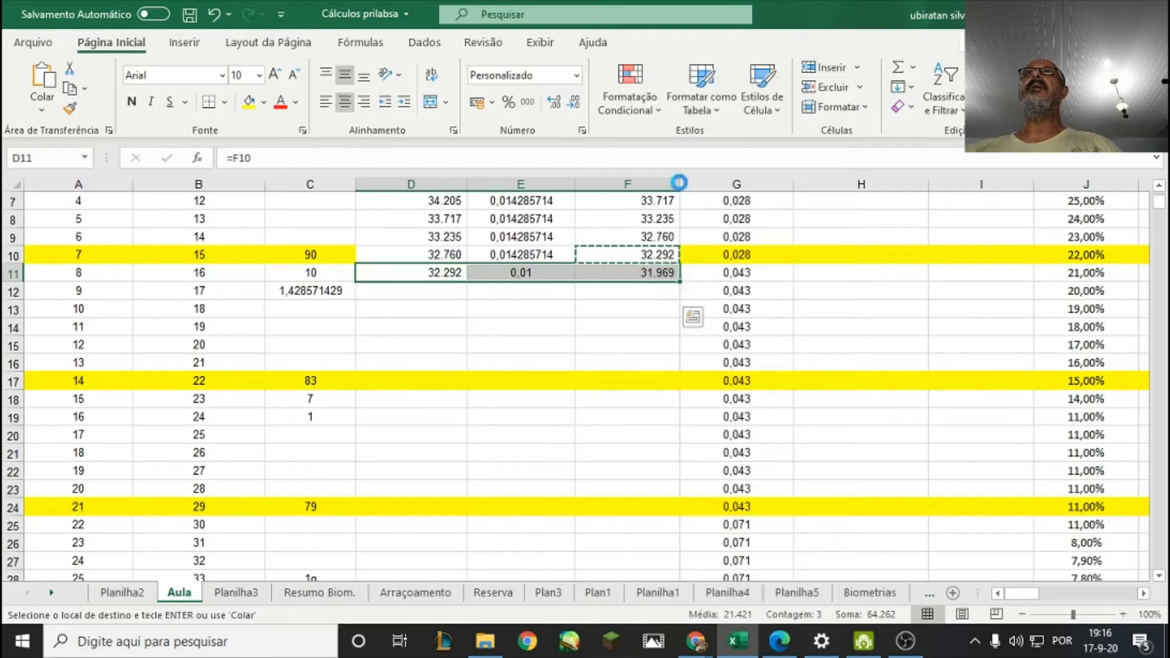
key(ctrl+c)
click(448, 293)
drag(448, 293, 624, 375)
right_click(624, 375)
click(669, 229)
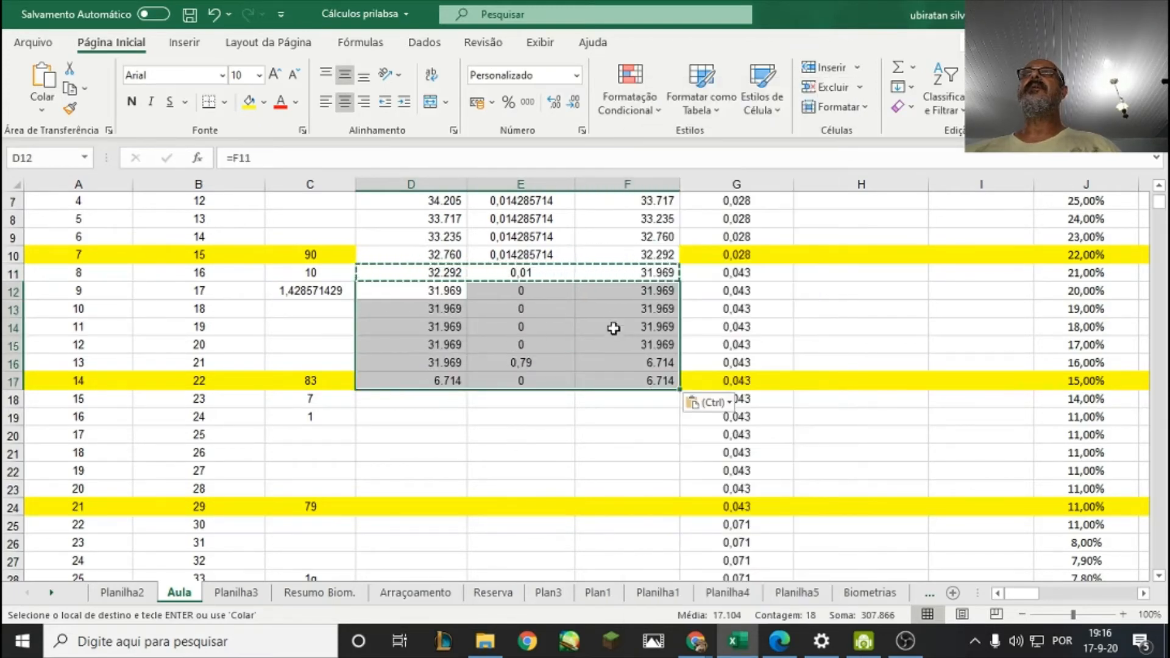
click(593, 400)
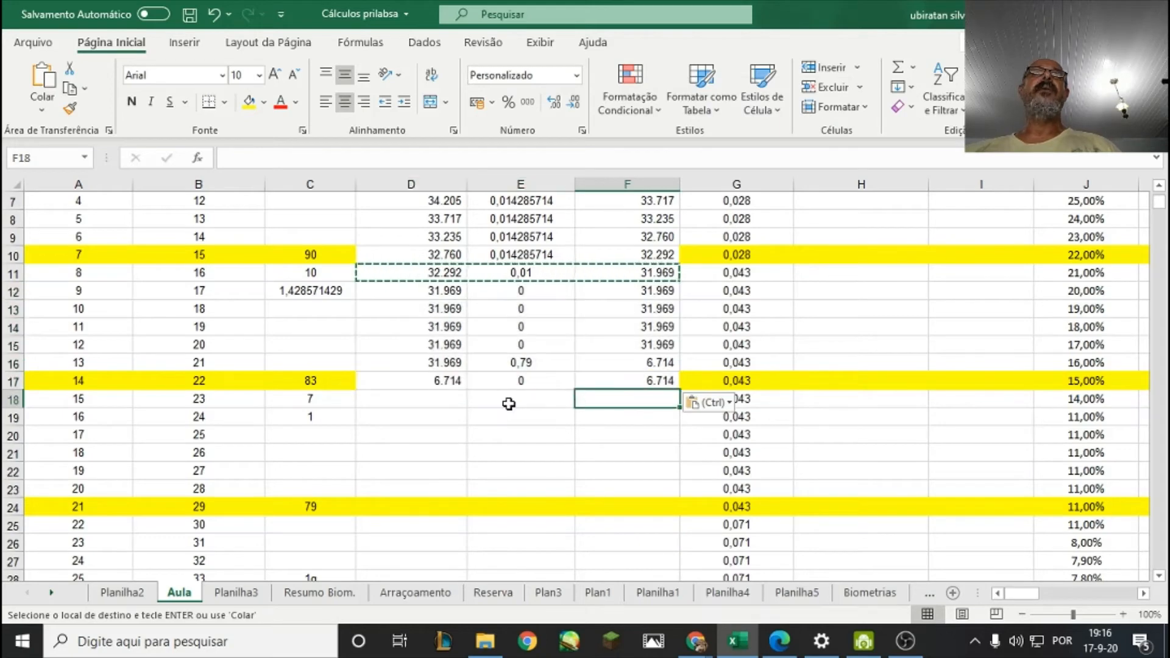
Check the pasted daily mortality formulas in column E and correct the day 9 formula in E12 to =E11.
click(522, 363)
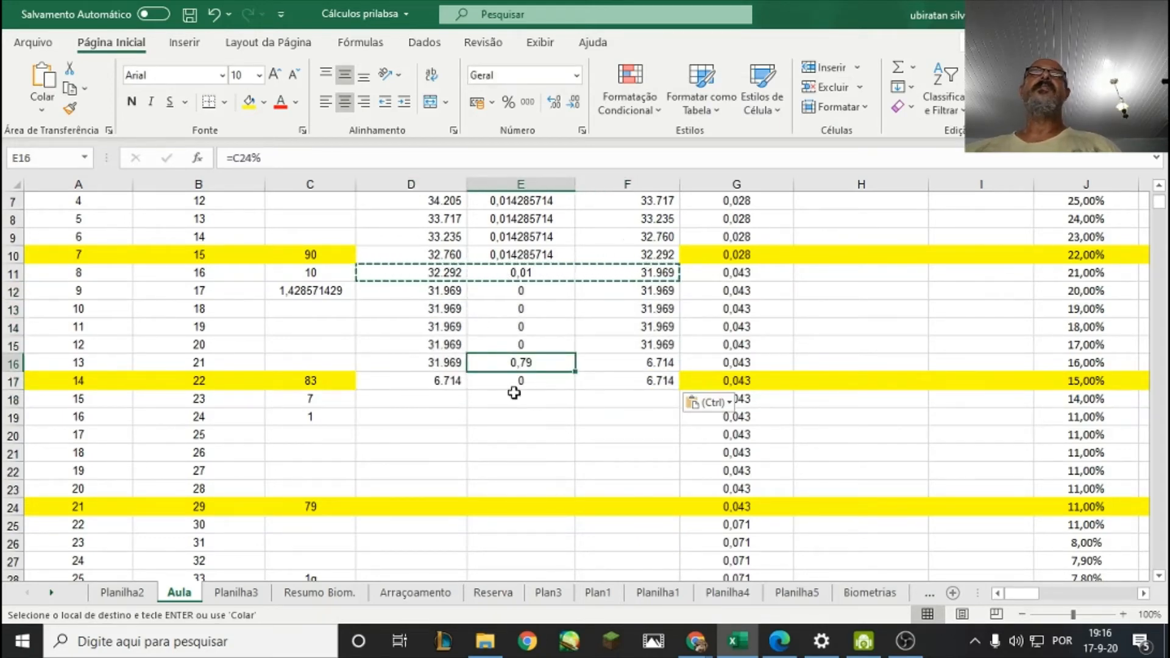
click(529, 345)
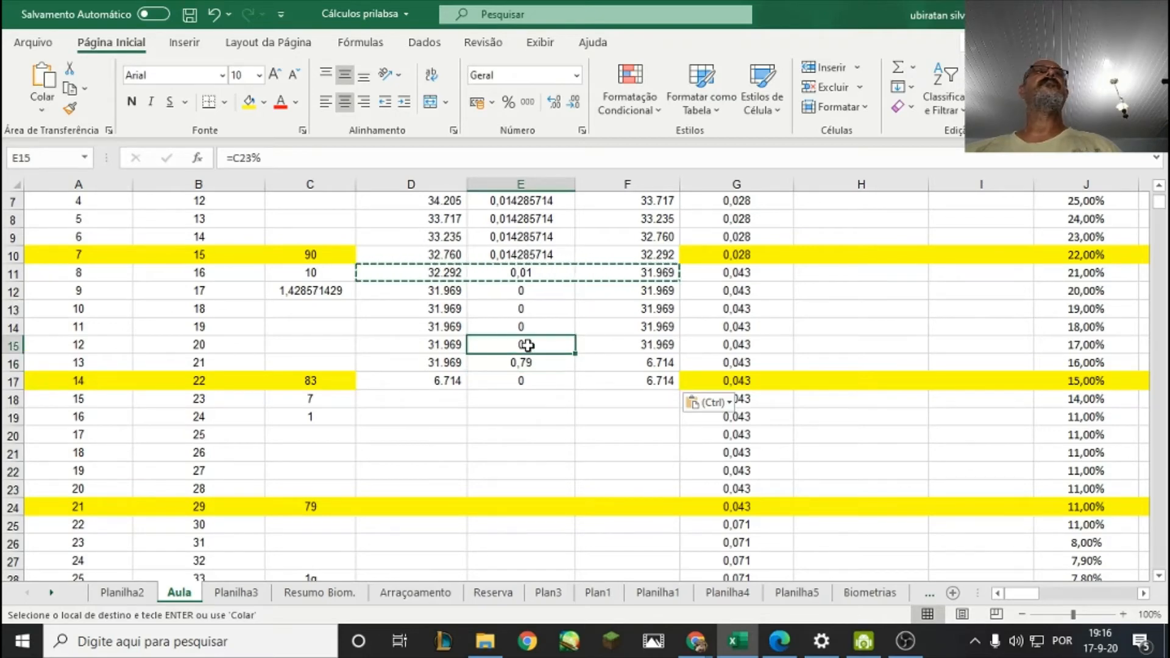
click(525, 323)
click(522, 291)
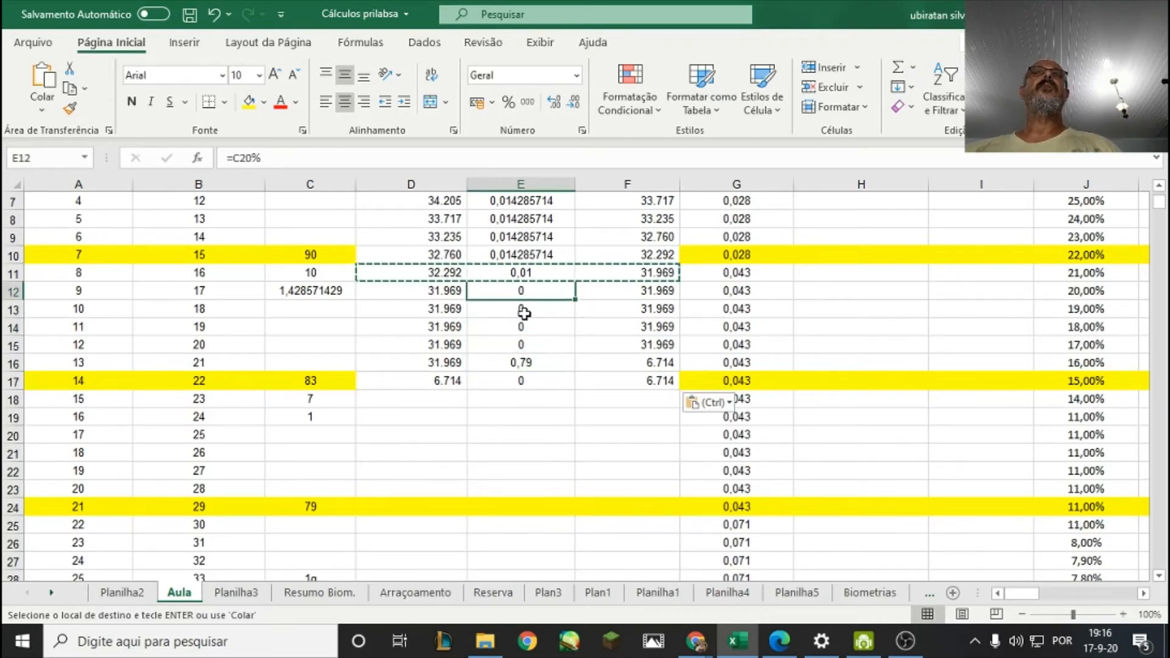
right_click(529, 273)
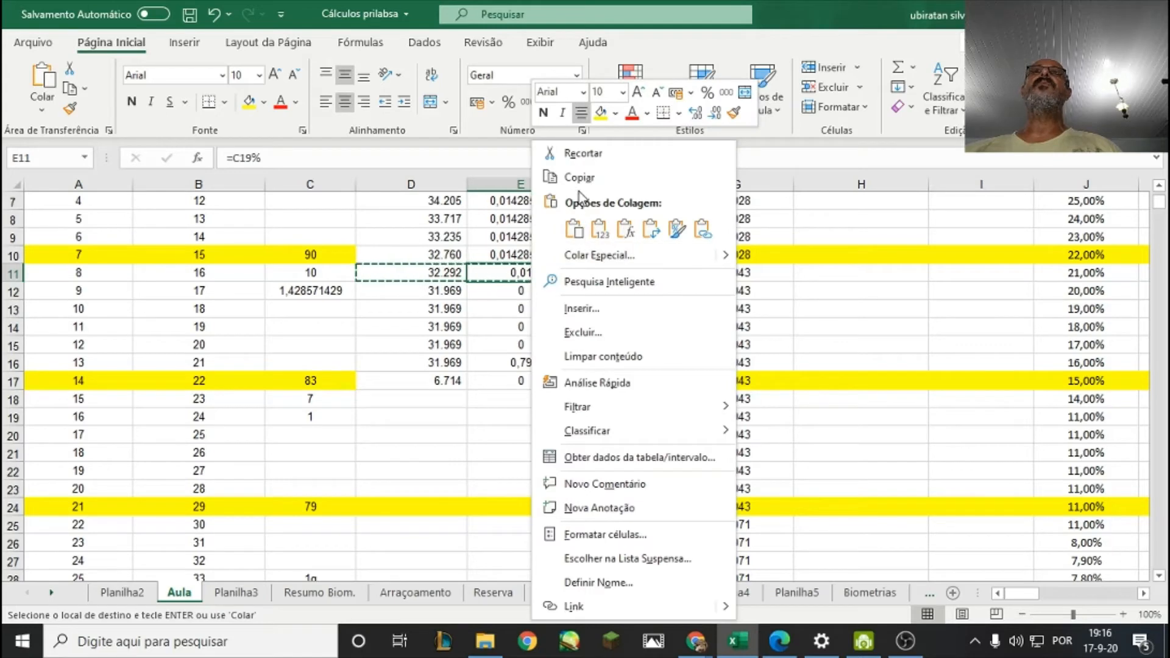
click(580, 177)
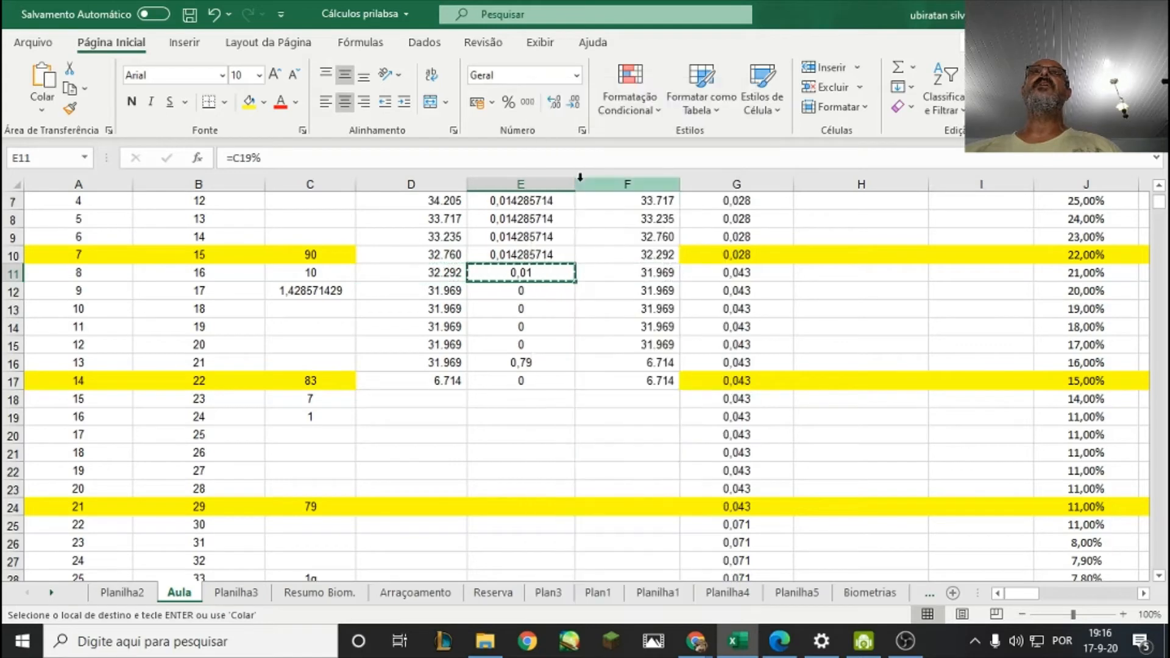
click(536, 288)
text(=)
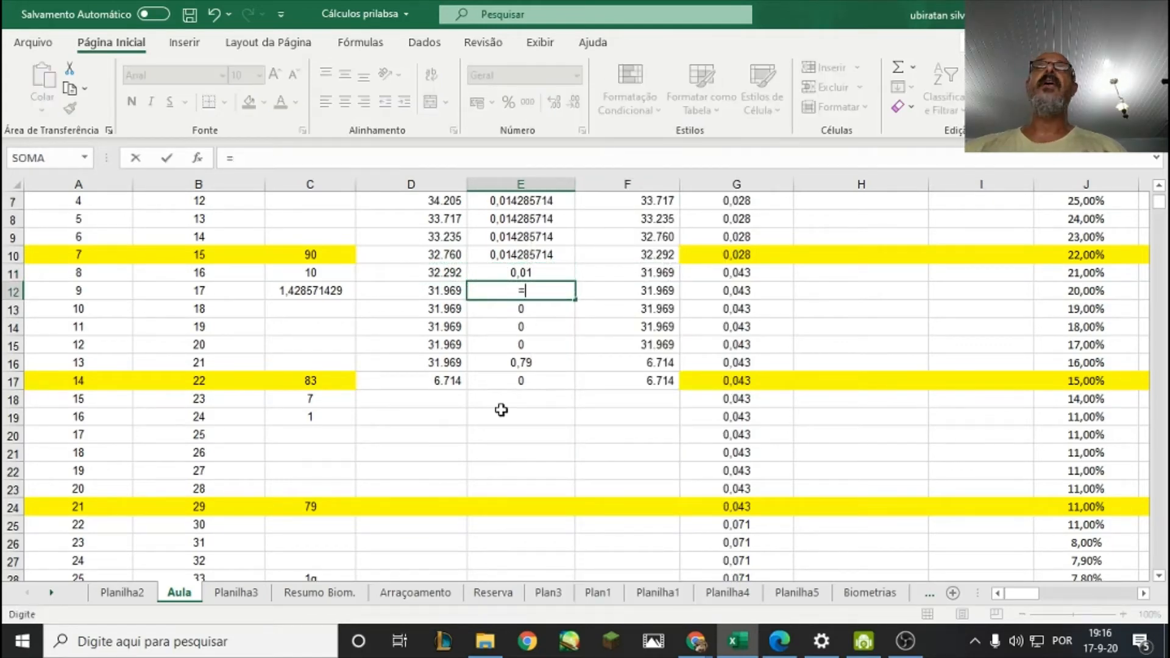
click(543, 274)
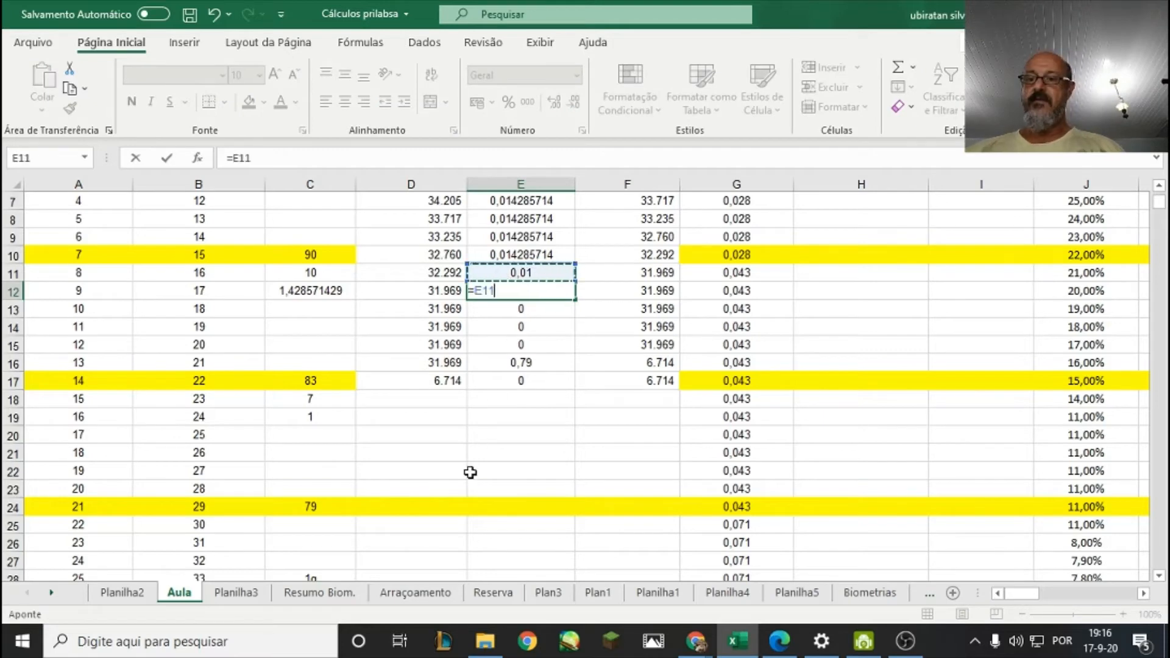
key(Return)
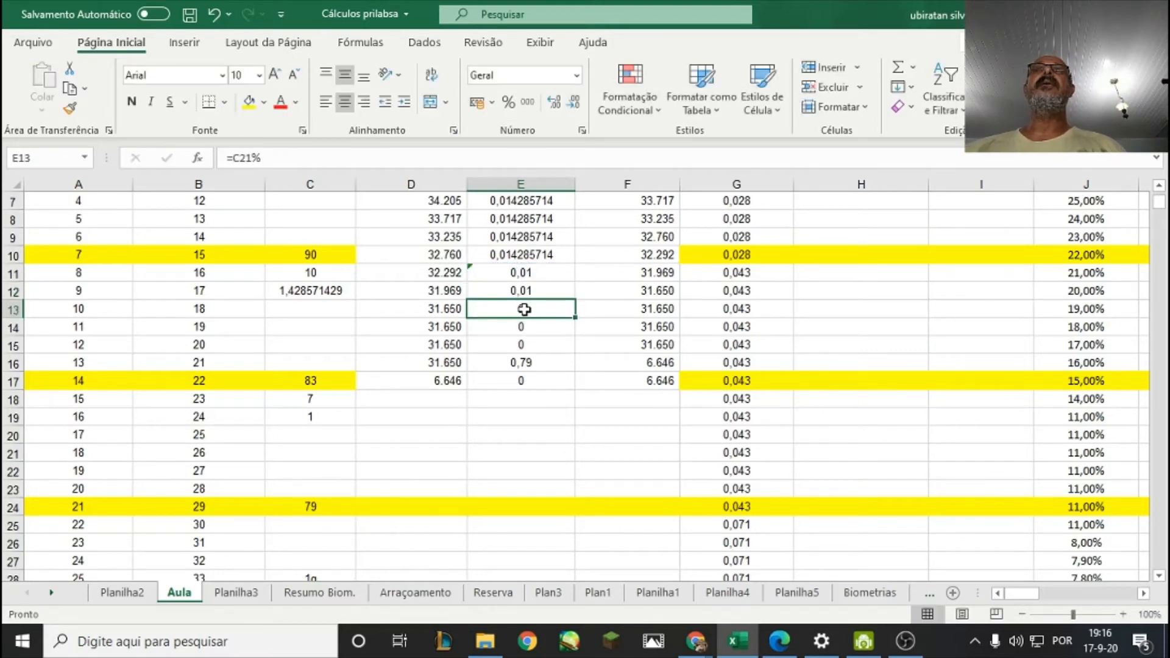
Copy the day 9 daily mortality formula from E12 down through E17 for days 10 to 14.
right_click(528, 291)
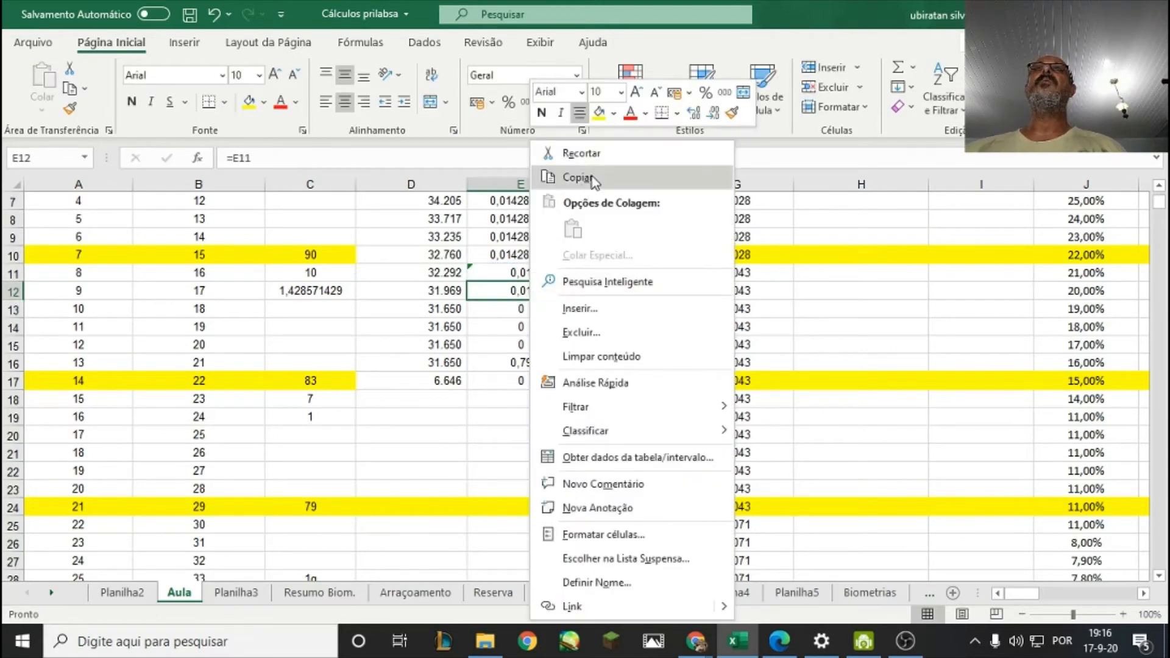
click(552, 105)
drag(547, 291, 551, 379)
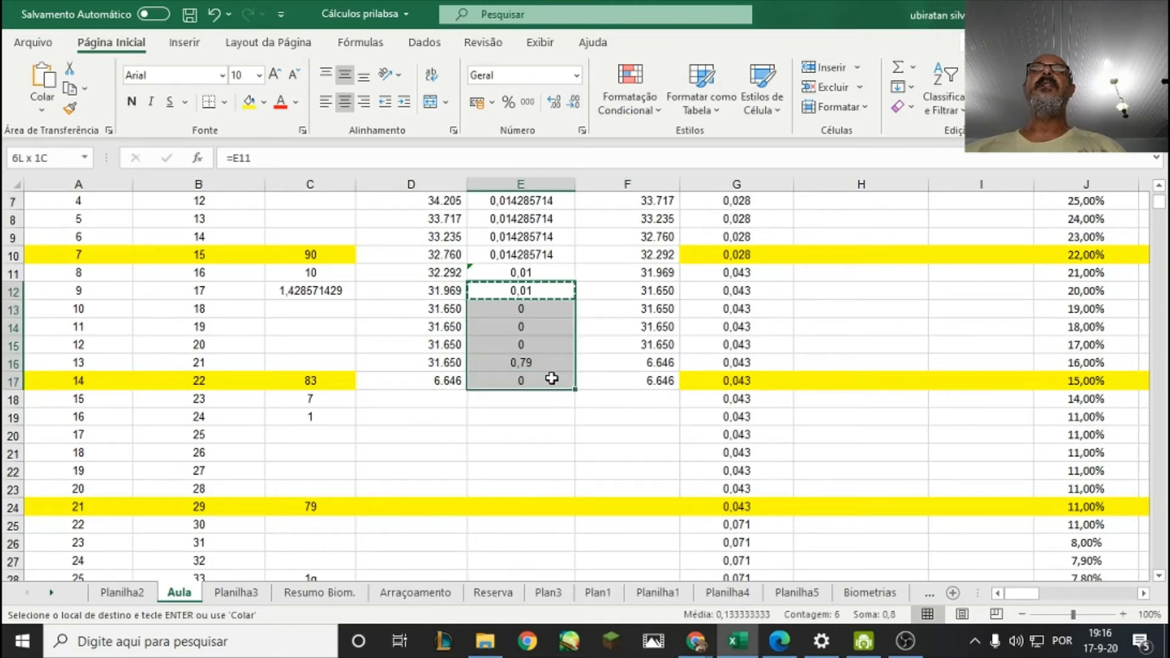
right_click(552, 379)
click(597, 228)
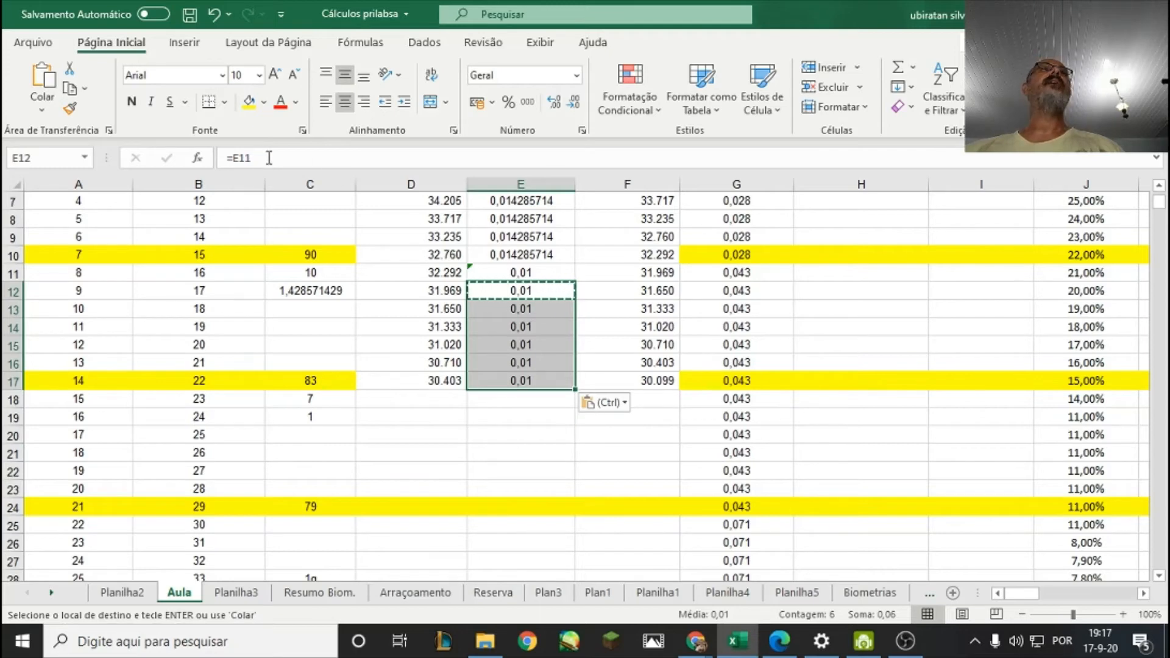
Review the second week's rows, checking the quantity formula in D11 and the remaining quantity formula in F17.
click(530, 399)
scroll(522, 419, down, 1)
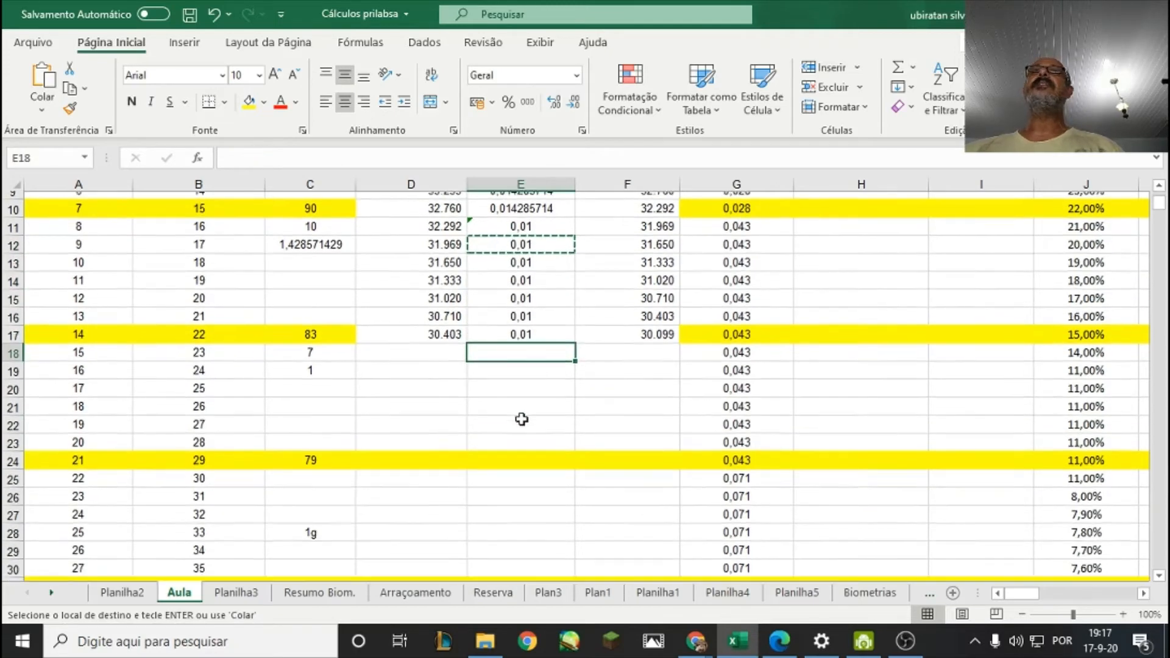
key(ctrl+v)
scroll(533, 395, up, 1)
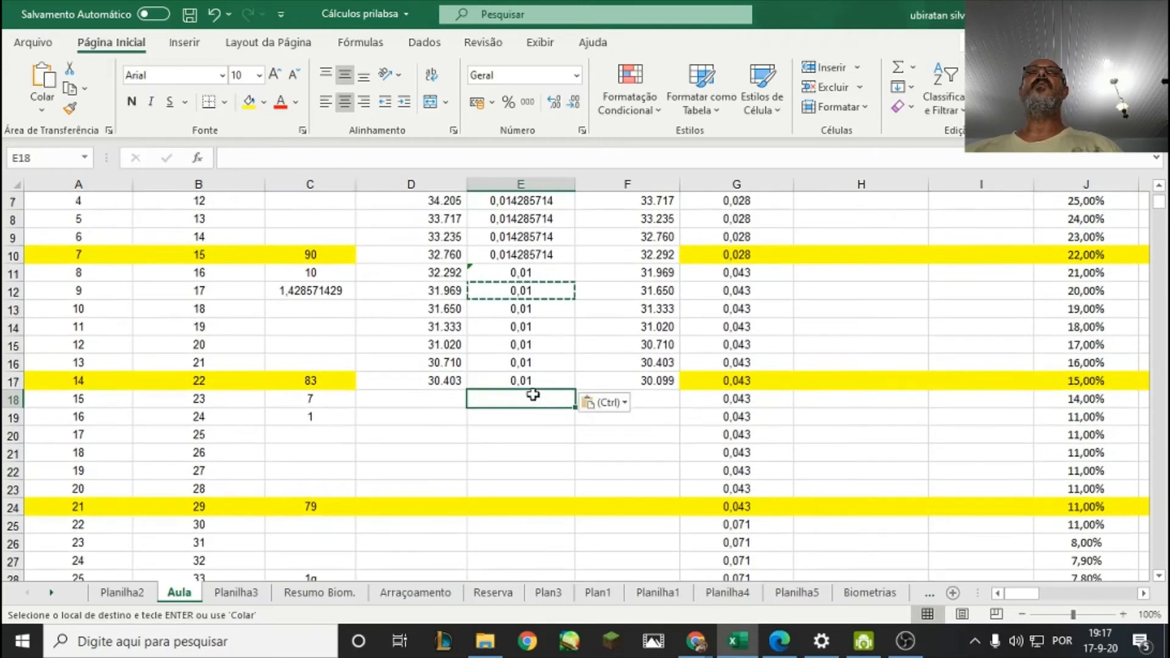
click(412, 274)
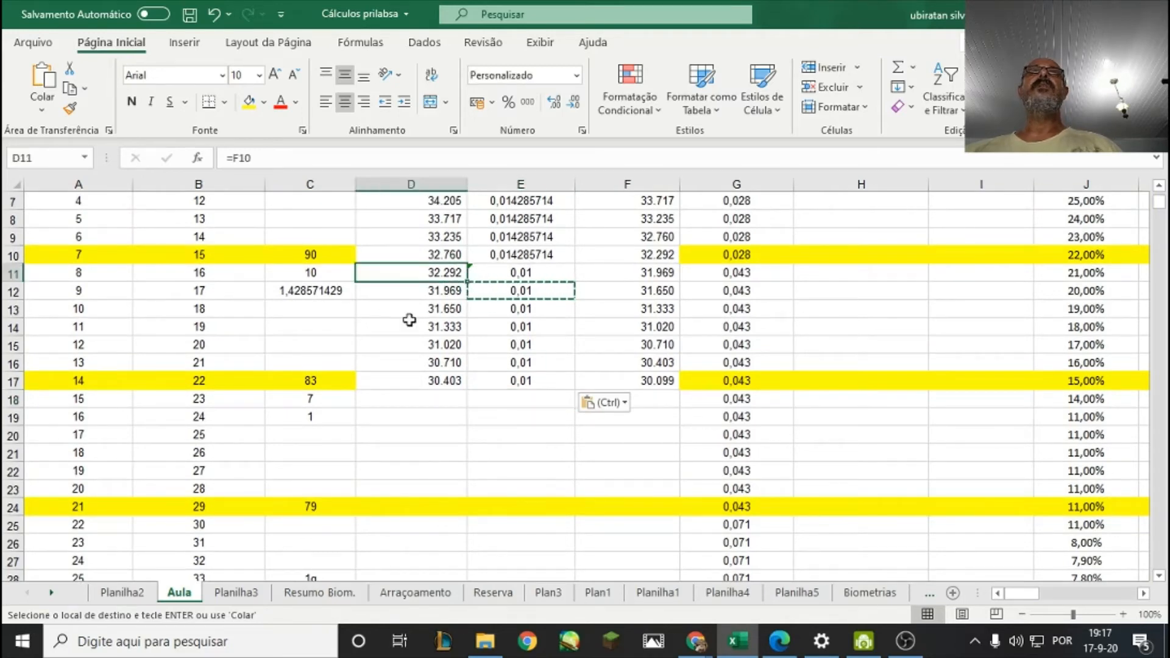
click(640, 381)
scroll(606, 417, down, 1)
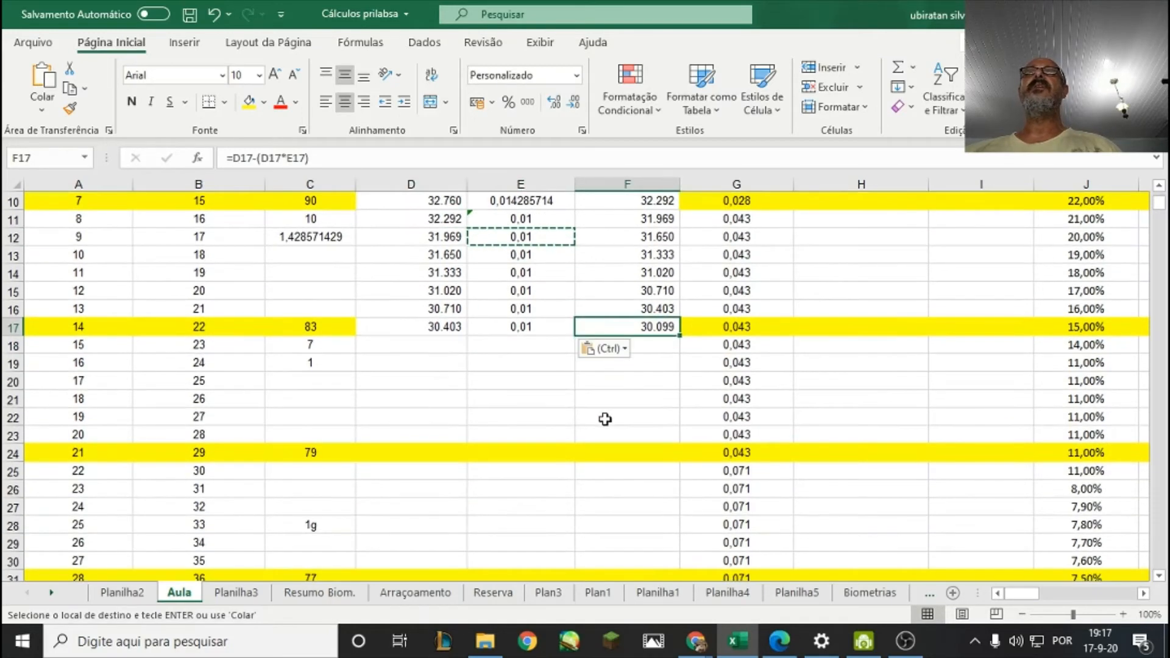
click(529, 420)
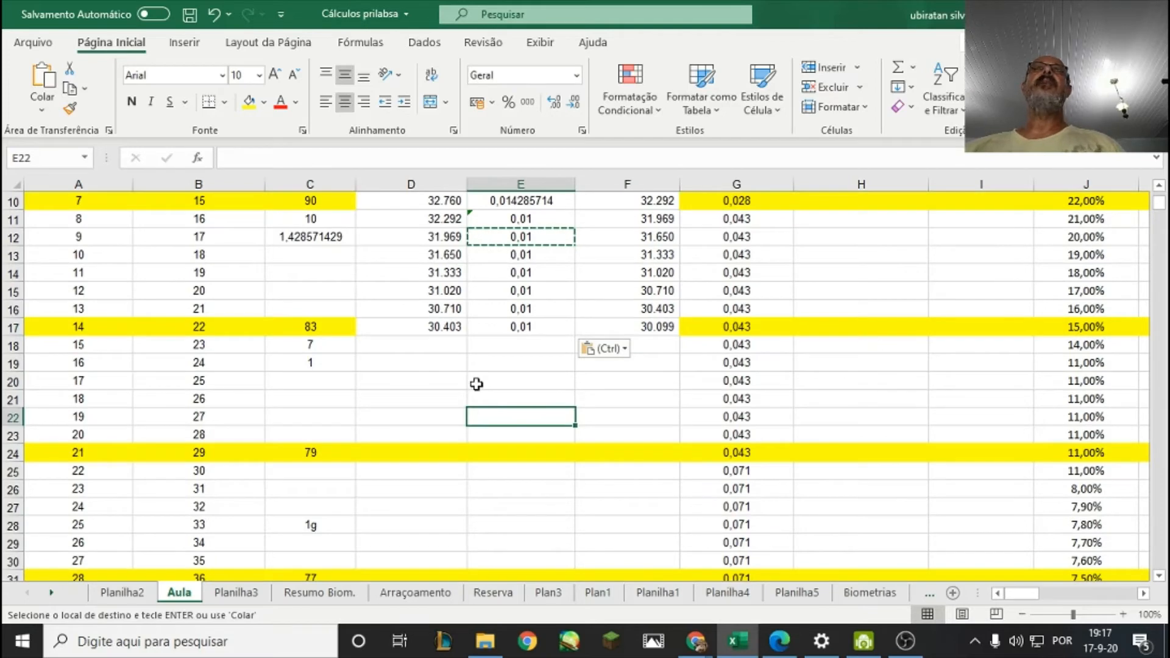
scroll(477, 384, up, 1)
scroll(476, 384, up, 1)
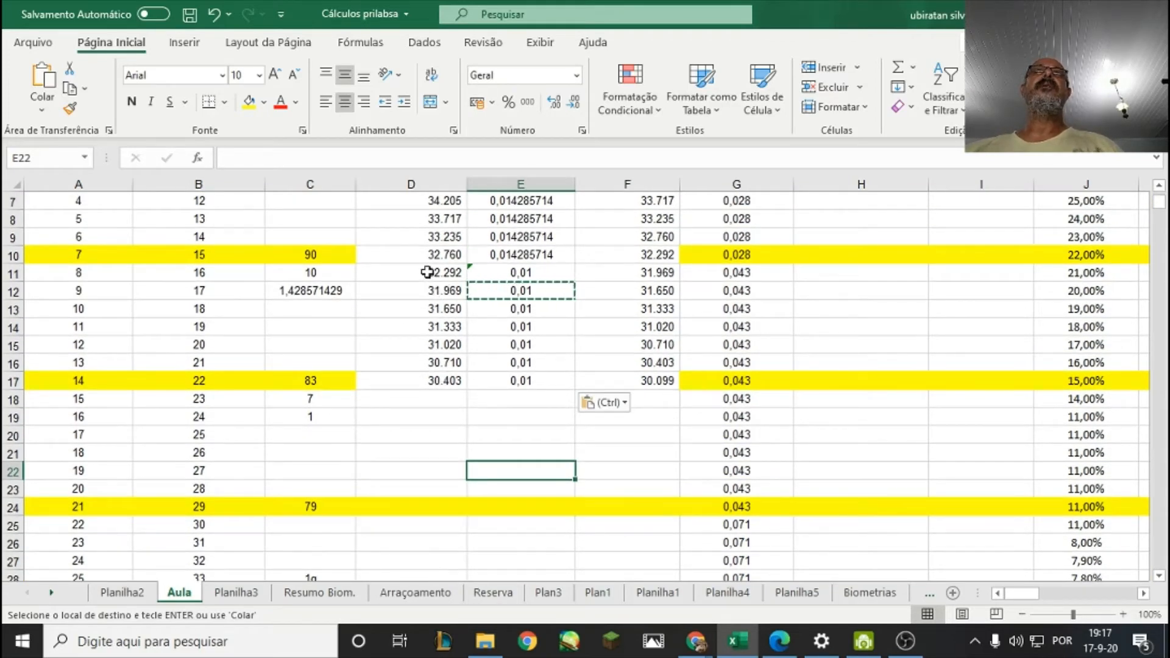
drag(427, 272, 612, 373)
right_click(612, 373)
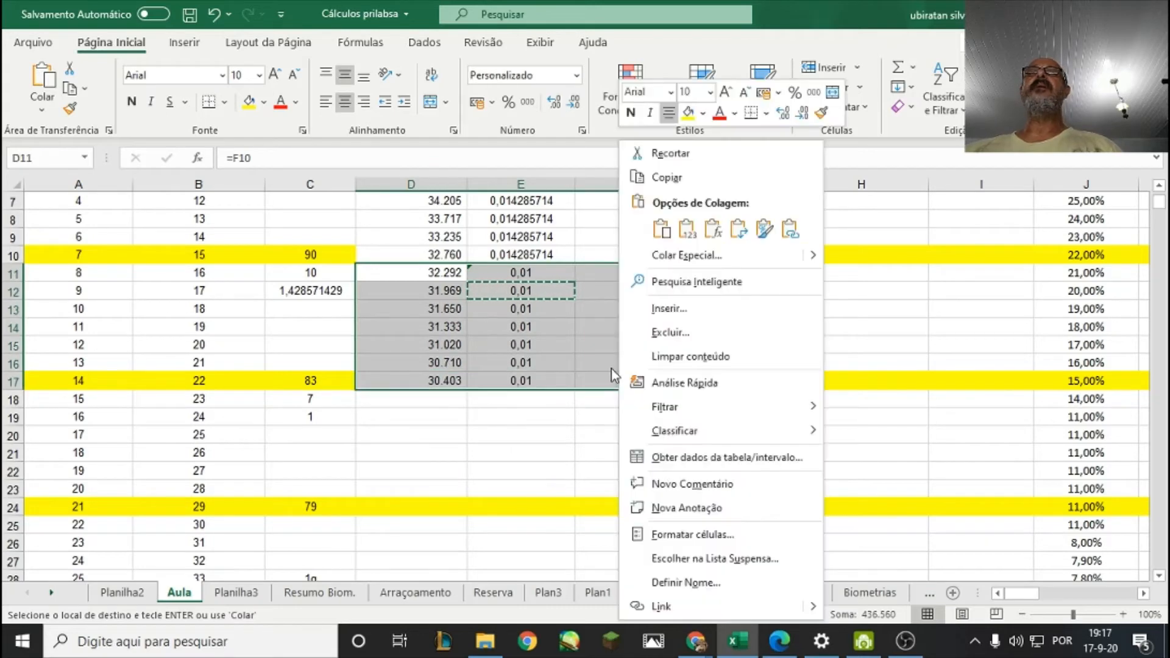
click(501, 409)
scroll(473, 421, down, 4)
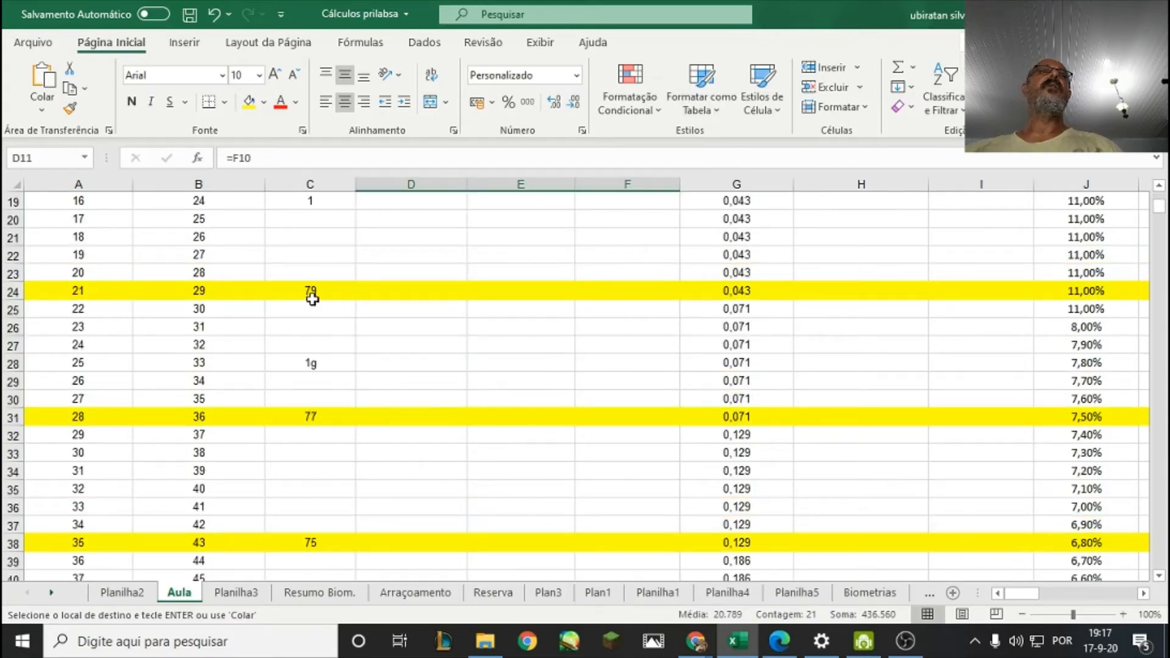
Copy the survival difference and daily mortality formulas from C18:C19 into C25:C26, below the day 21 survival point.
click(312, 299)
scroll(358, 296, up, 1)
drag(328, 237, 329, 251)
right_click(329, 251)
click(376, 177)
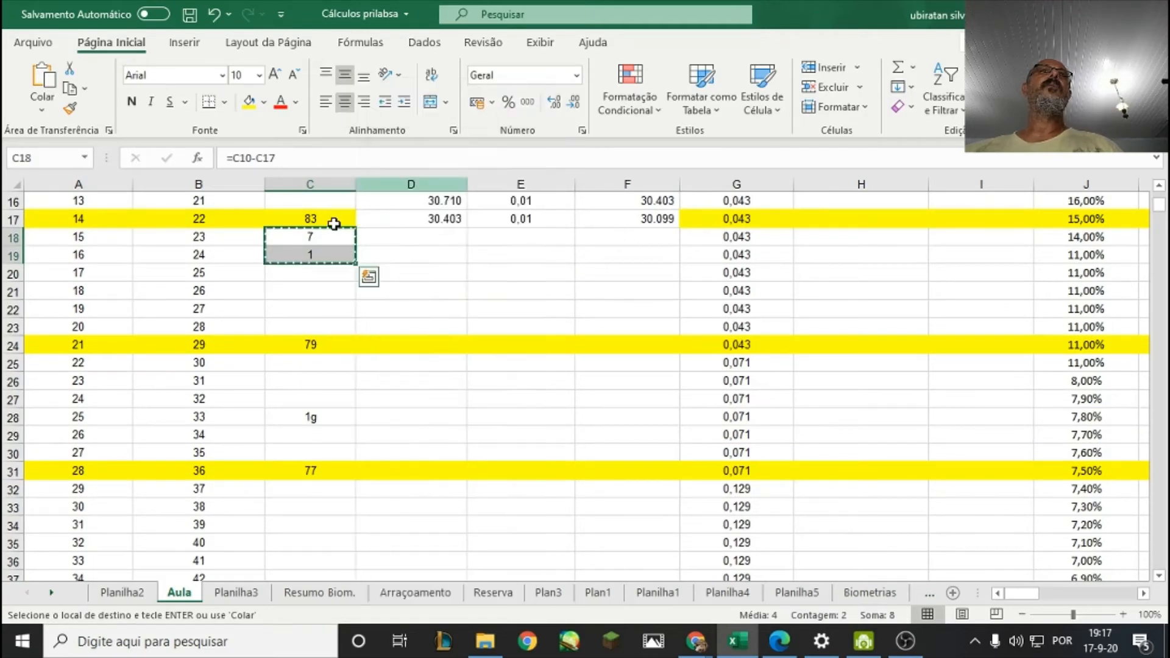
click(316, 364)
right_click(320, 369)
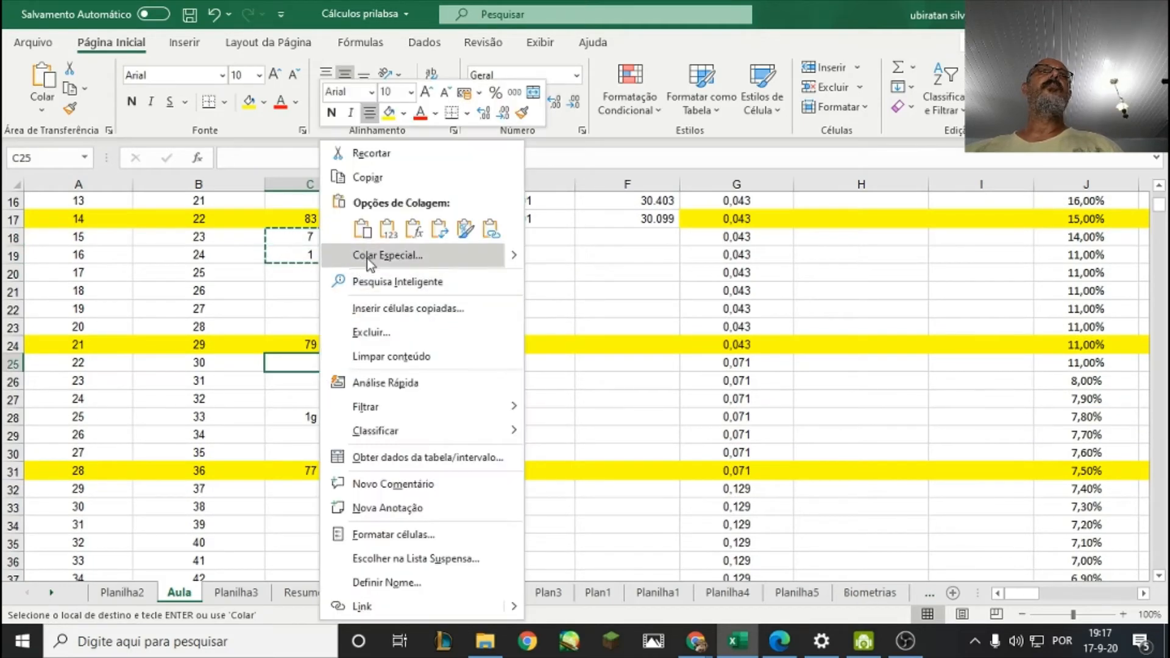
click(363, 230)
click(338, 382)
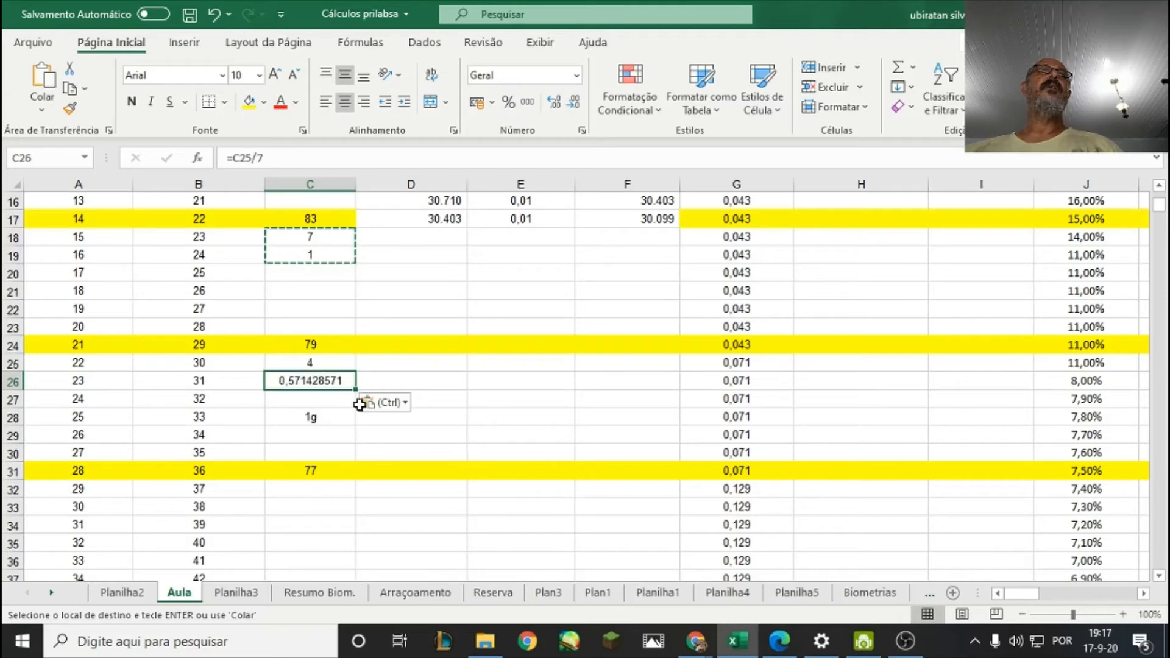
Paste the copied survival difference and daily mortality formulas into C32:C33, below the day 28 survival point.
scroll(317, 377, down, 1)
click(314, 428)
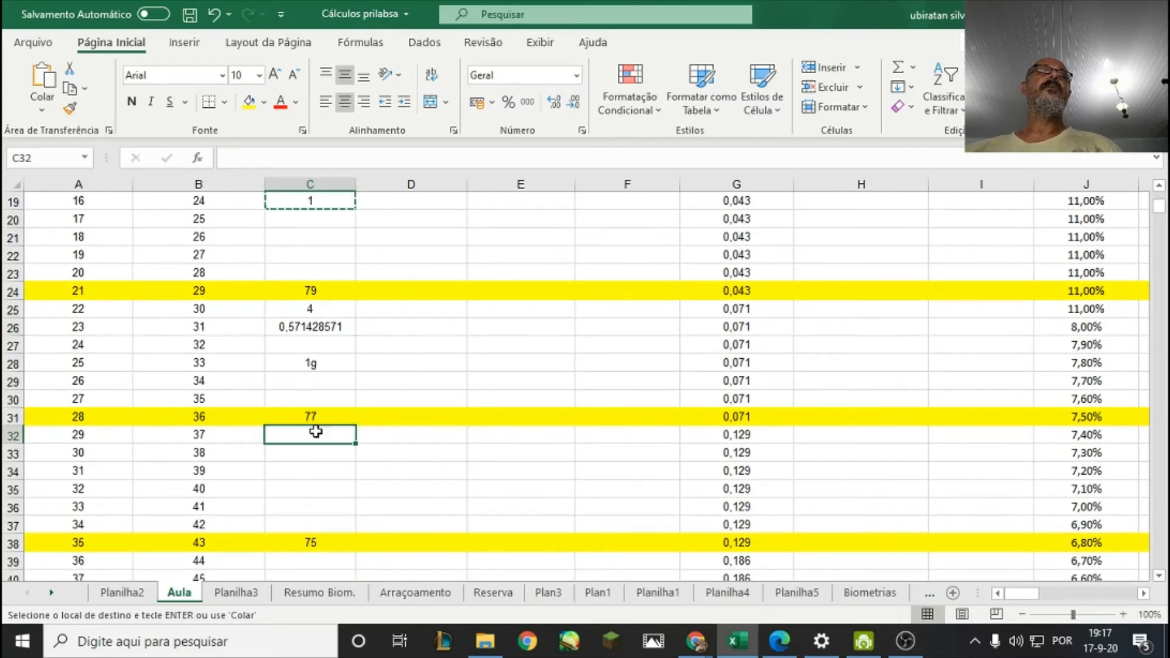
right_click(314, 428)
click(359, 151)
scroll(337, 397, down, 3)
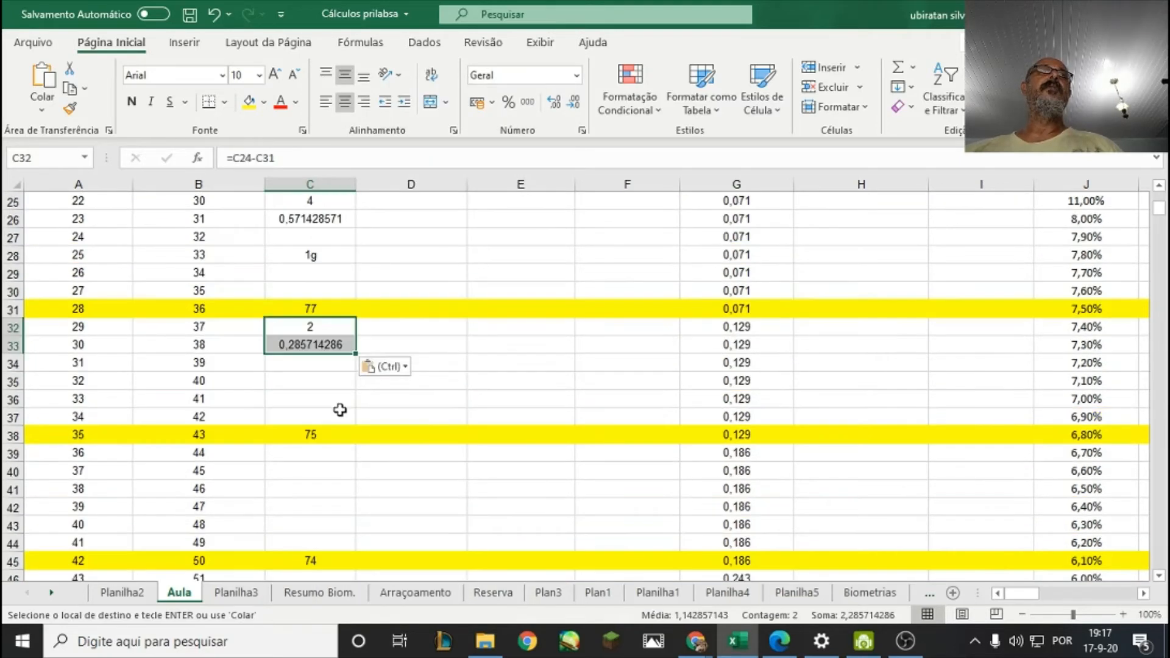
scroll(325, 275, up, 2)
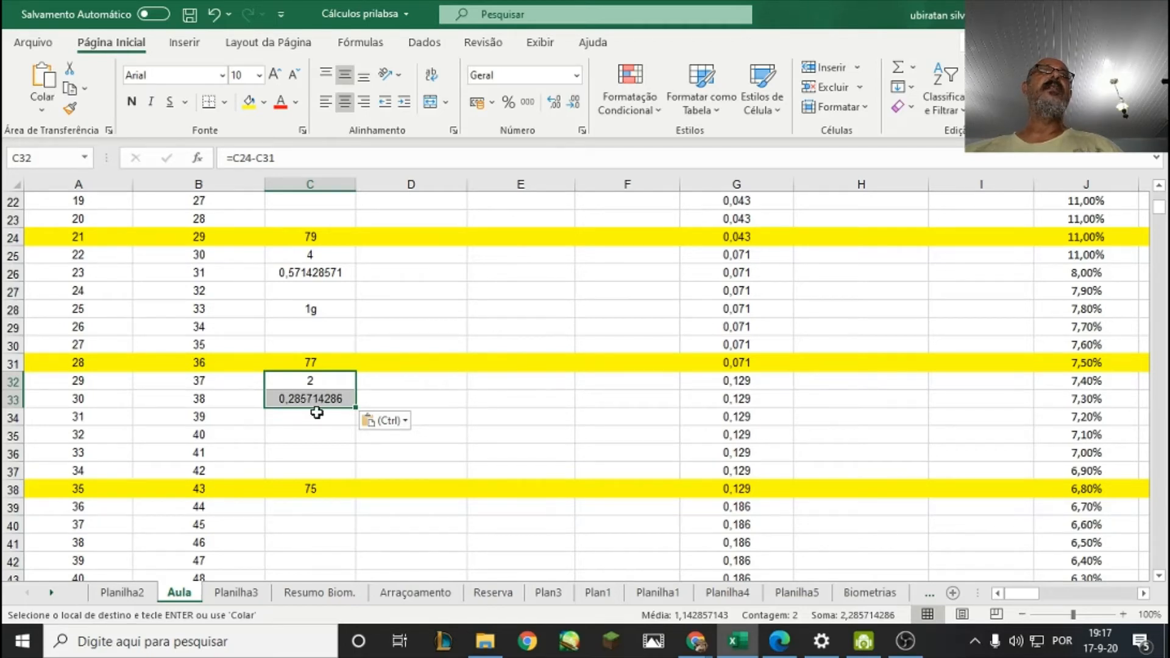
scroll(328, 430, down, 2)
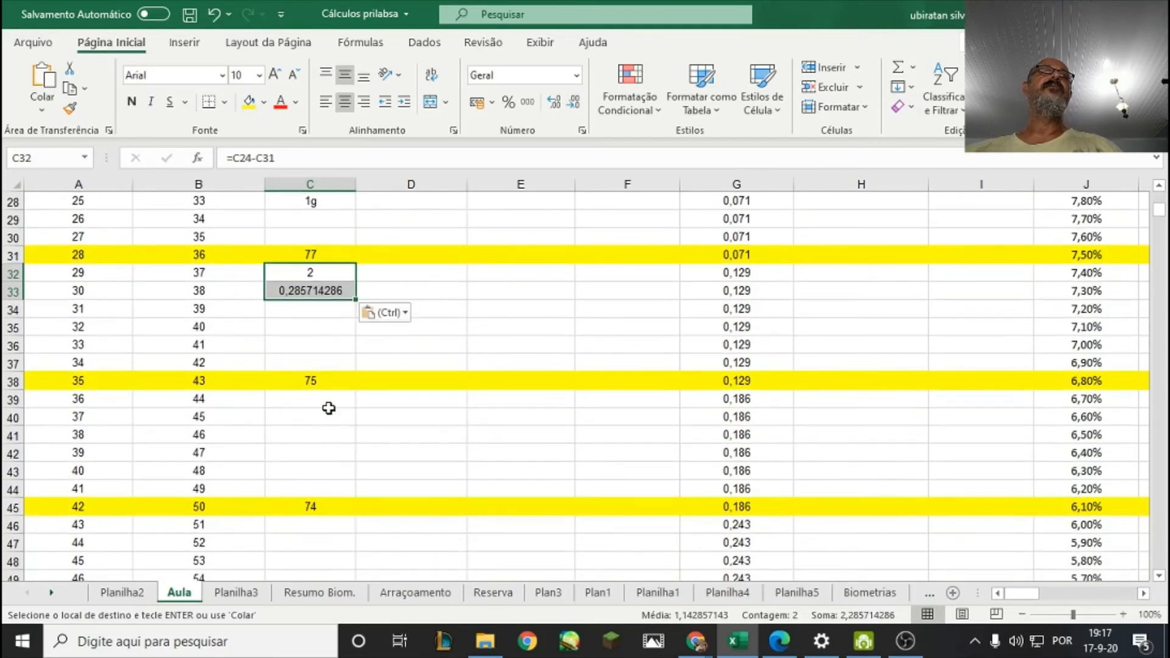
Copy the survival difference and daily mortality formulas from C32:C33 into C39:C40 and C46:C47, below the day 35 and 42 survival points.
right_click(335, 279)
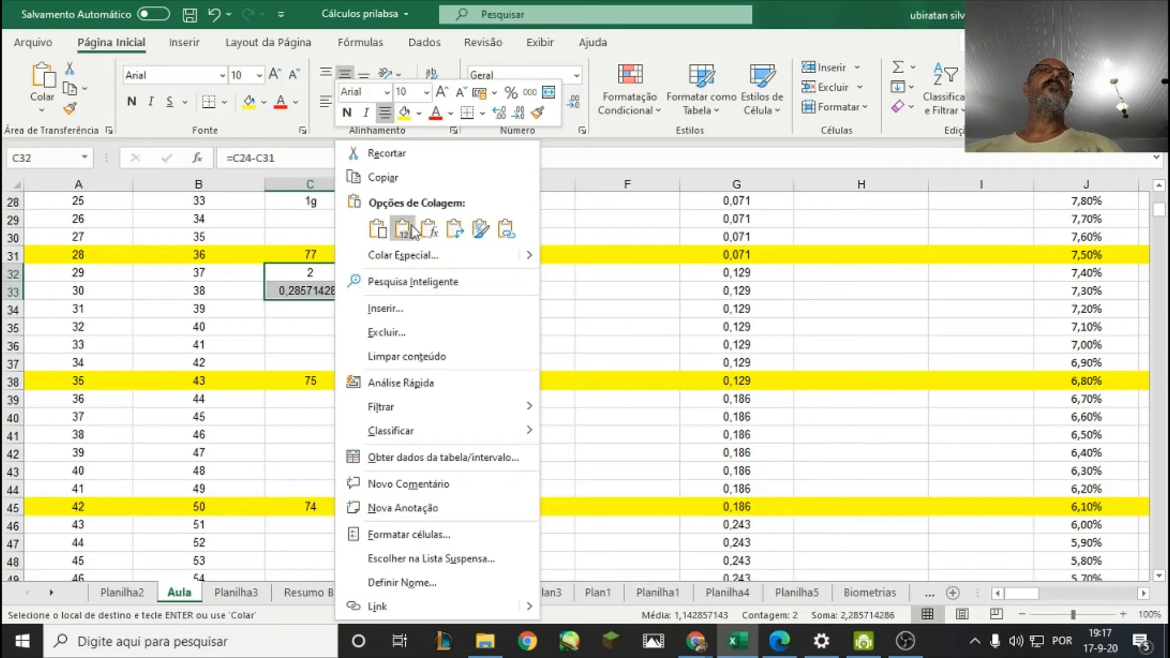
click(376, 177)
right_click(327, 399)
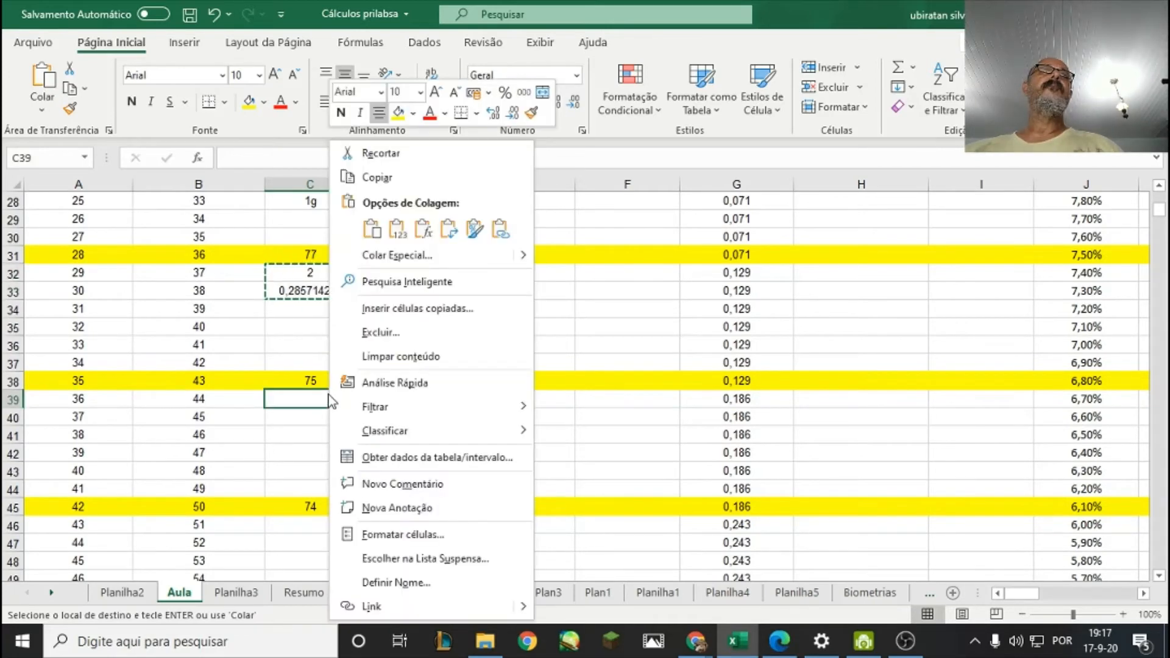
click(368, 231)
scroll(303, 409, down, 3)
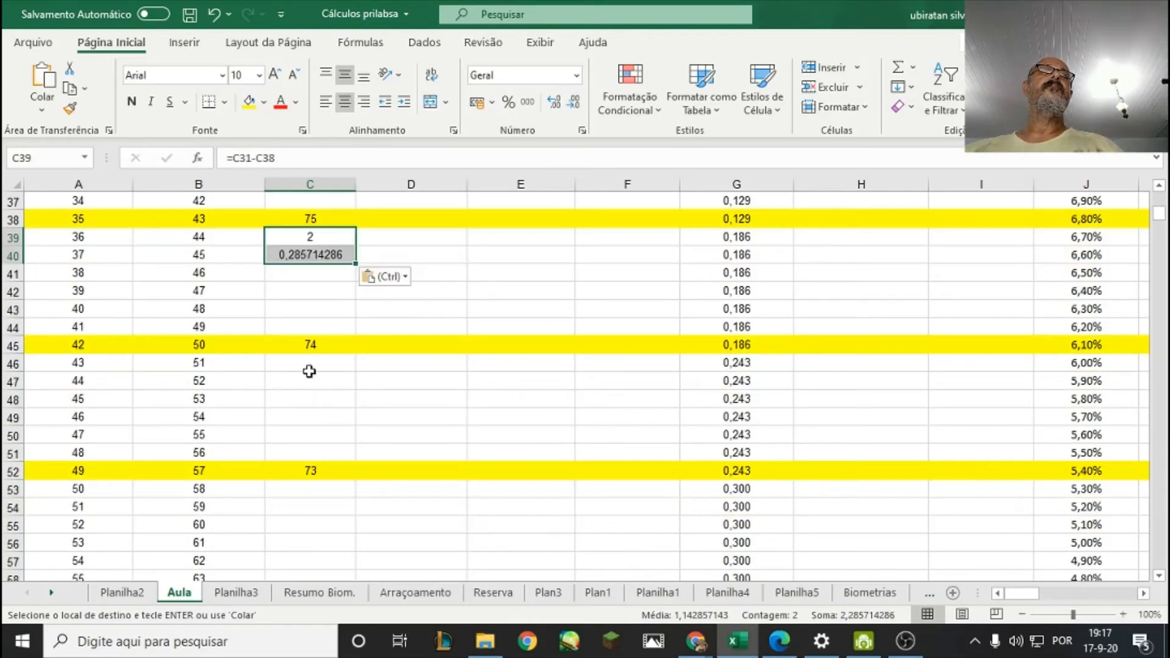
right_click(310, 364)
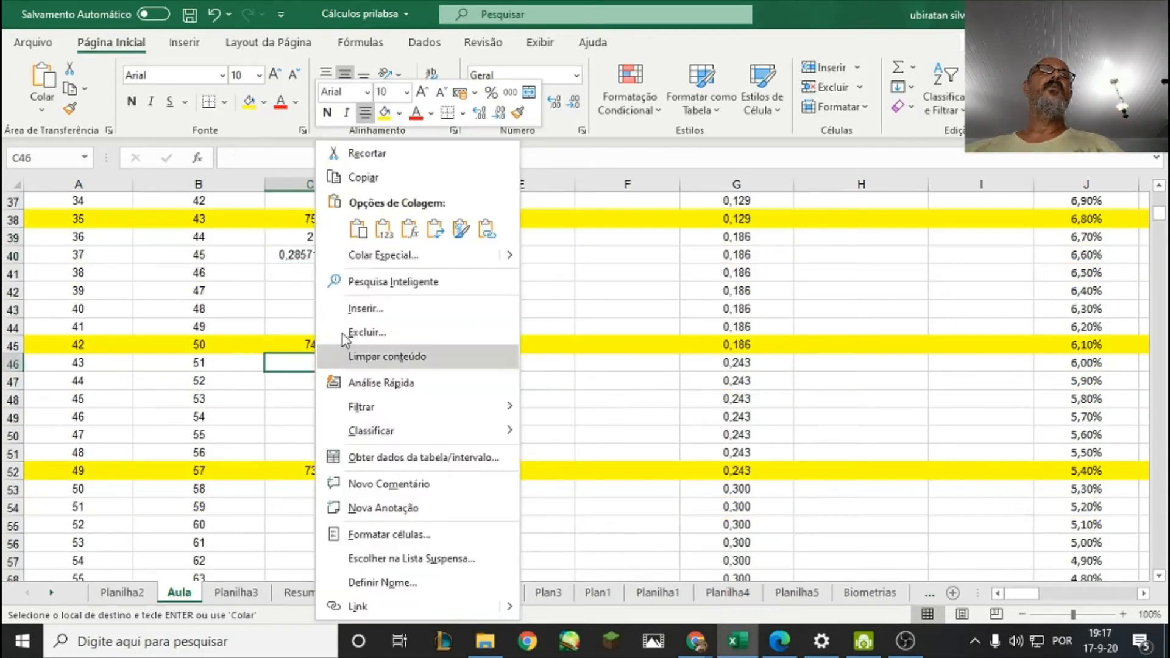
right_click(284, 373)
click(328, 229)
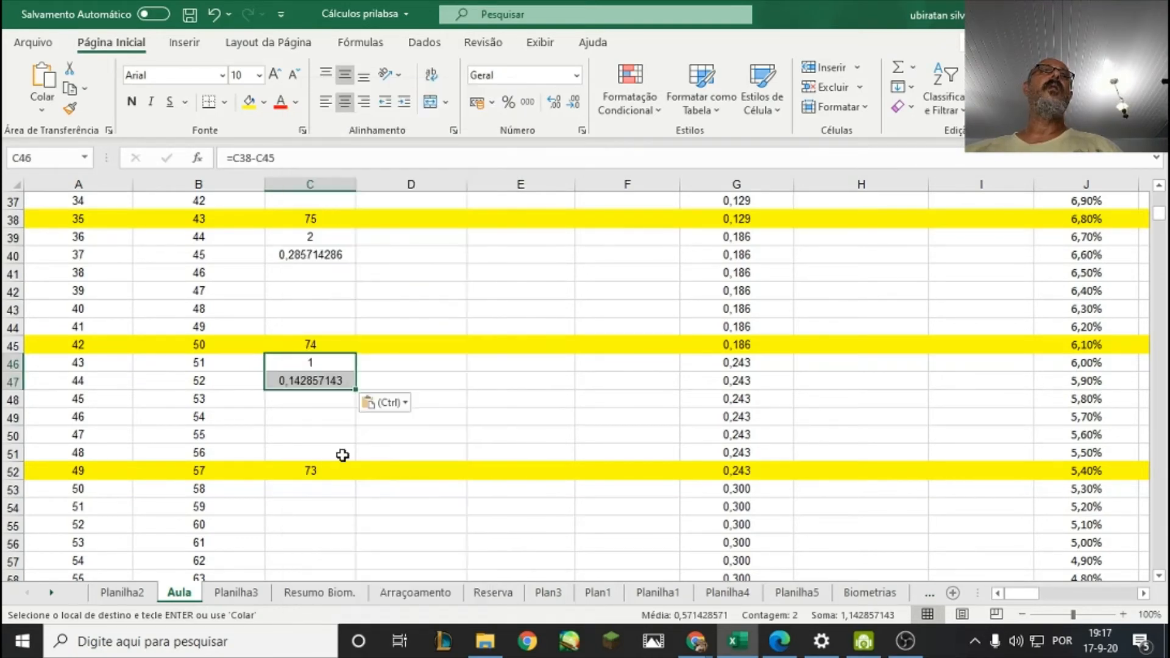
Paste the copied survival difference and daily mortality formulas into C53:C54 and C60:C61, below the day 49 and 56 survival points.
scroll(334, 473, down, 1)
scroll(334, 473, down, 2)
right_click(321, 383)
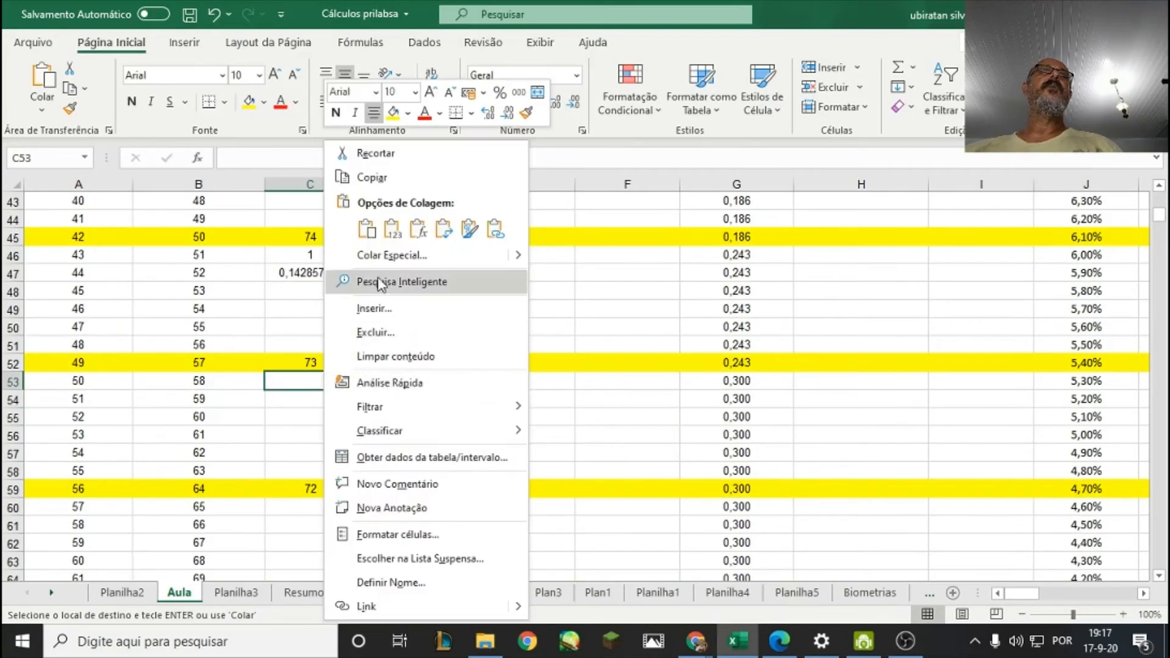
click(366, 229)
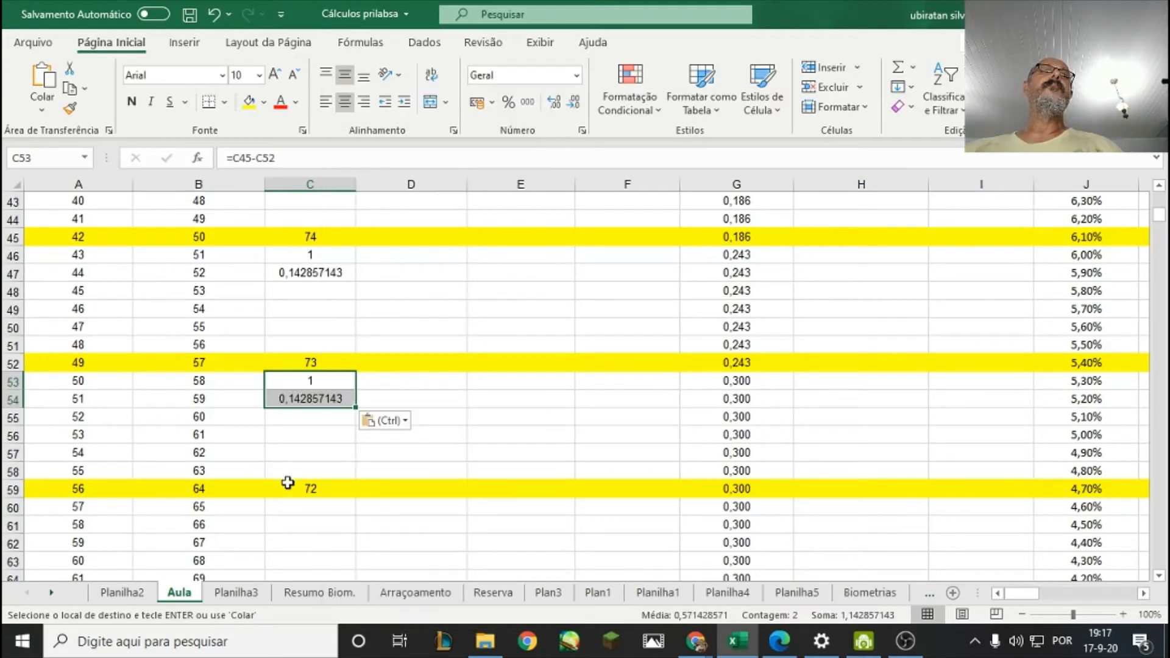
scroll(293, 476, down, 2)
right_click(312, 395)
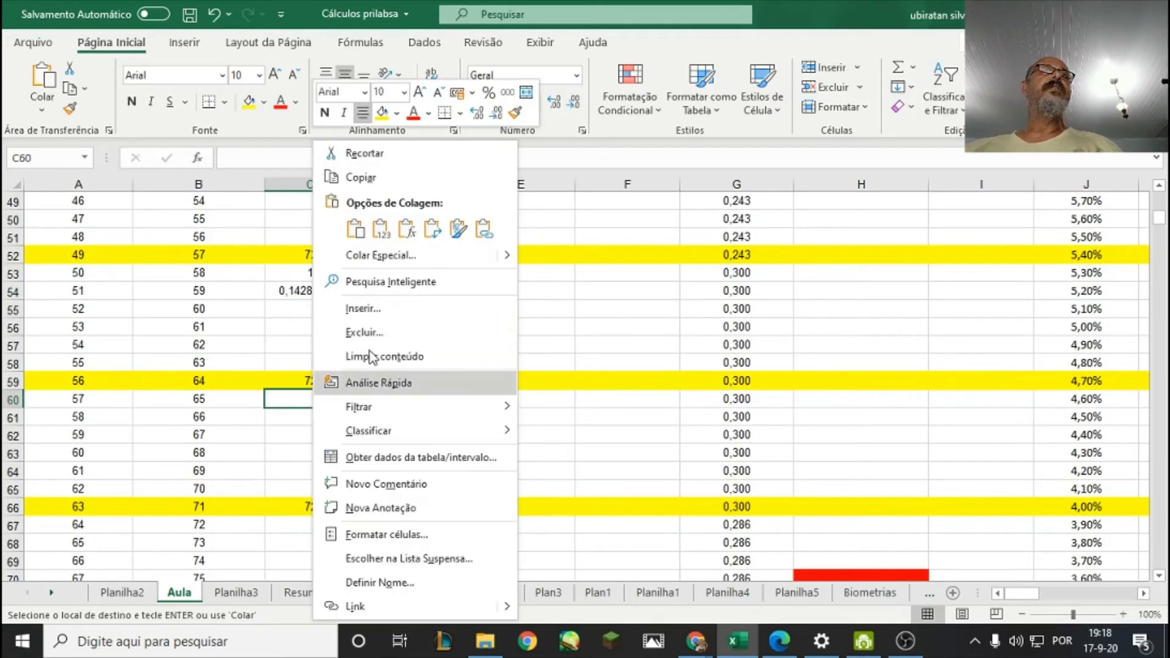
click(359, 232)
Paste the same pair of formulas into C67:C68 and C74:C75, below the day 63 and 70 survival points.
scroll(328, 406, down, 2)
right_click(324, 415)
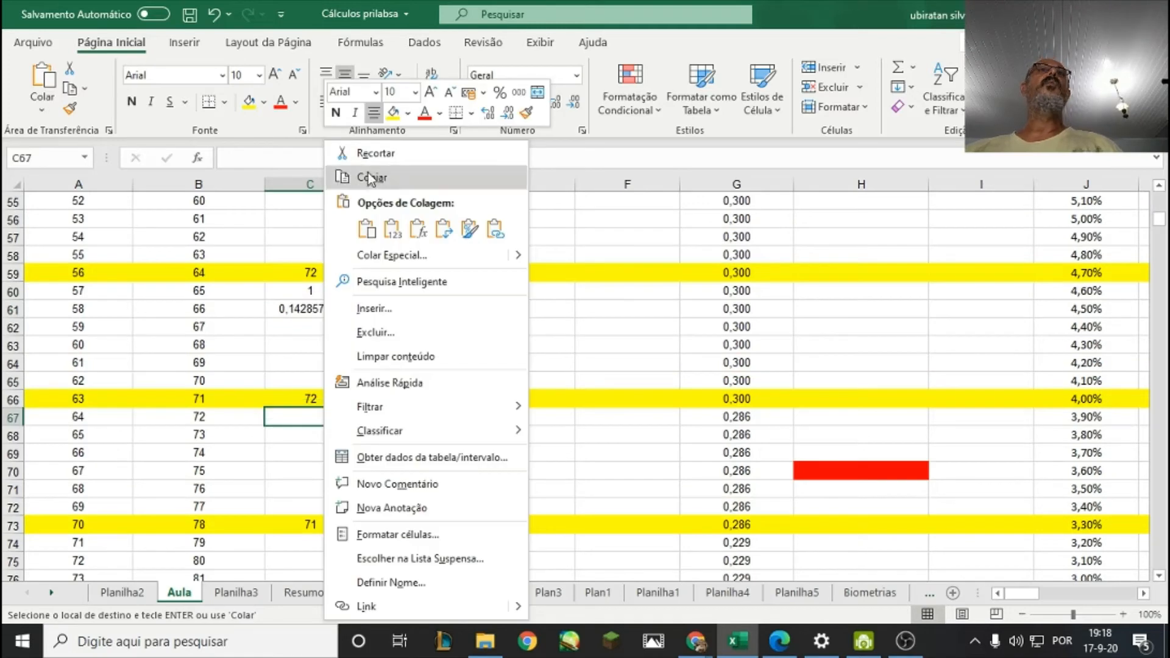
click(366, 231)
scroll(302, 386, down, 2)
scroll(303, 386, down, 1)
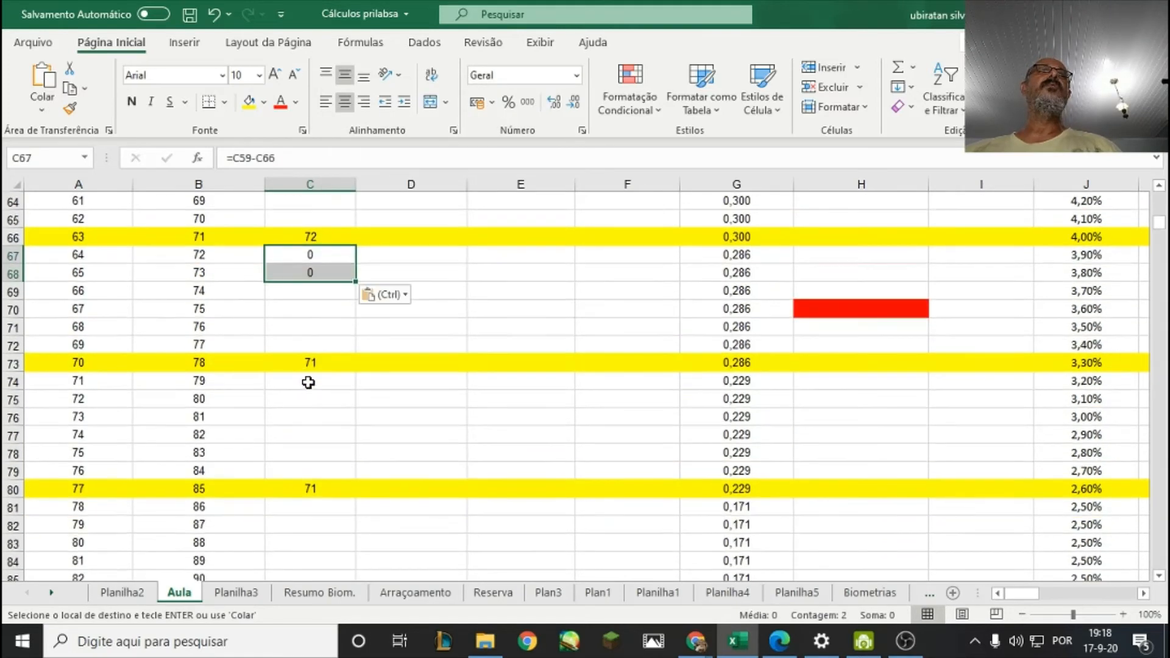
right_click(307, 383)
click(352, 230)
Paste the same pair of formulas into C81:C82 and C88:C89, below the day 77 and 84 survival points.
scroll(310, 396, down, 2)
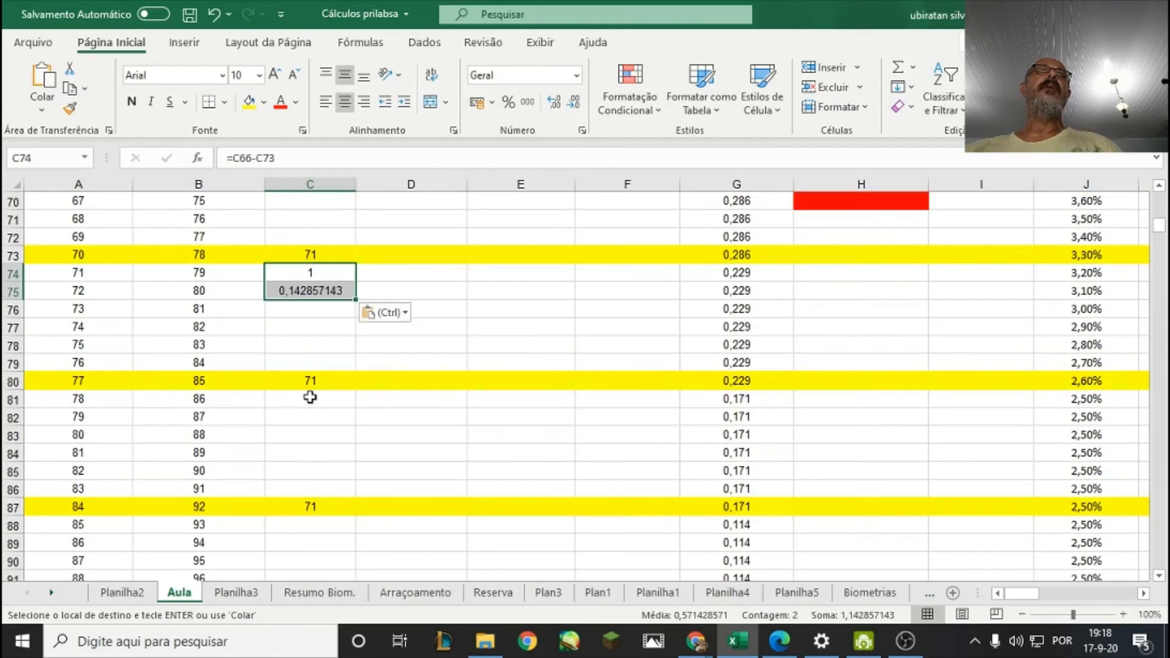
right_click(324, 398)
click(365, 227)
scroll(278, 380, down, 2)
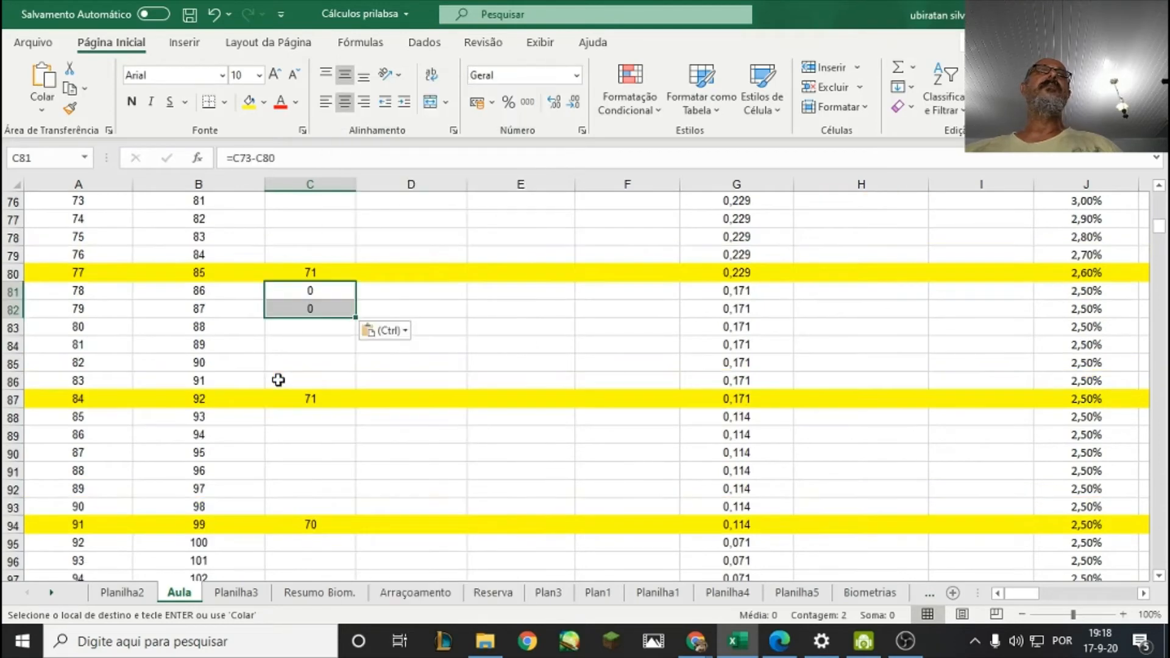
right_click(308, 418)
click(353, 232)
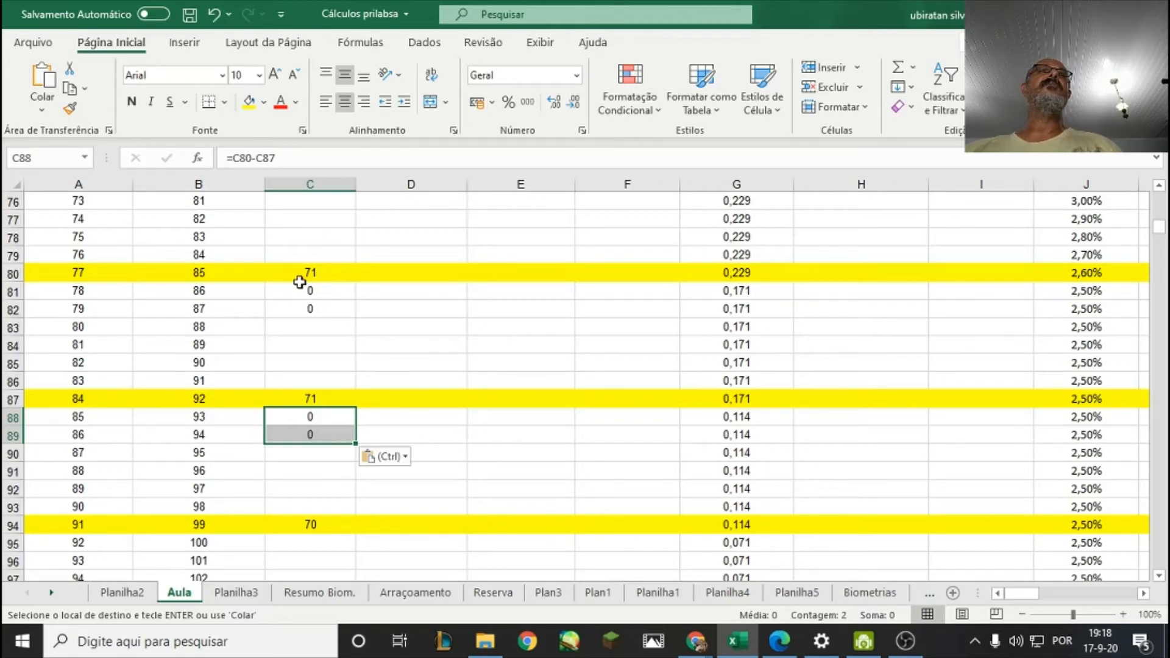
Paste the survival difference and daily mortality formulas into C95:C96, below the day 91 survival point, and check both formulas.
scroll(331, 279, up, 4)
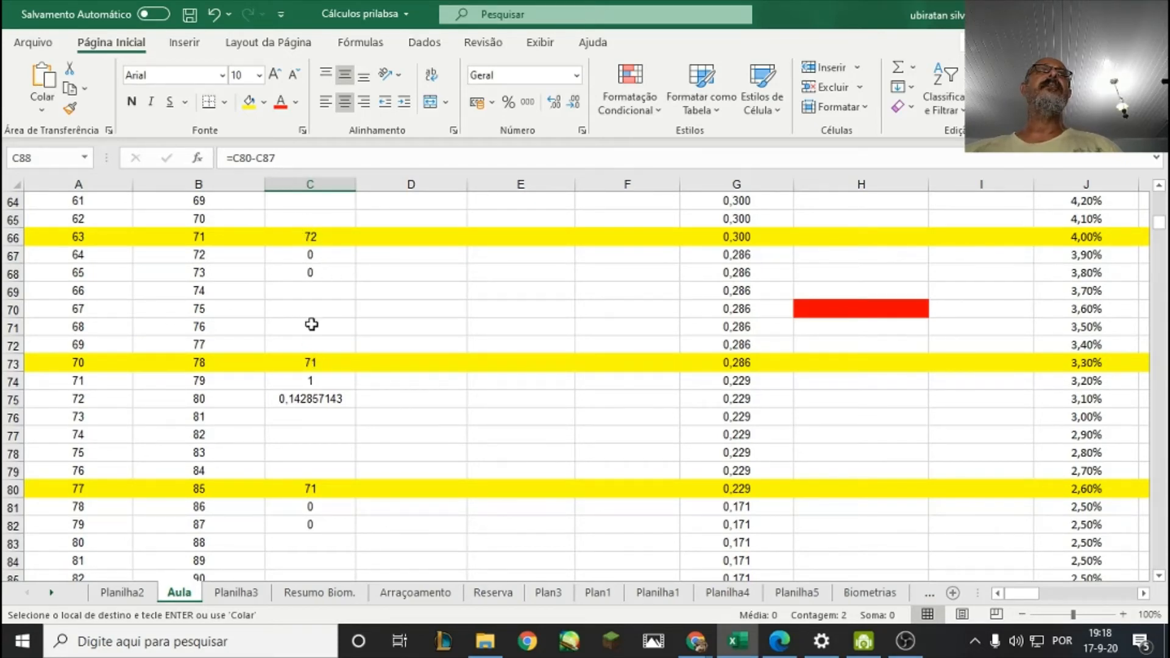
scroll(312, 324, down, 2)
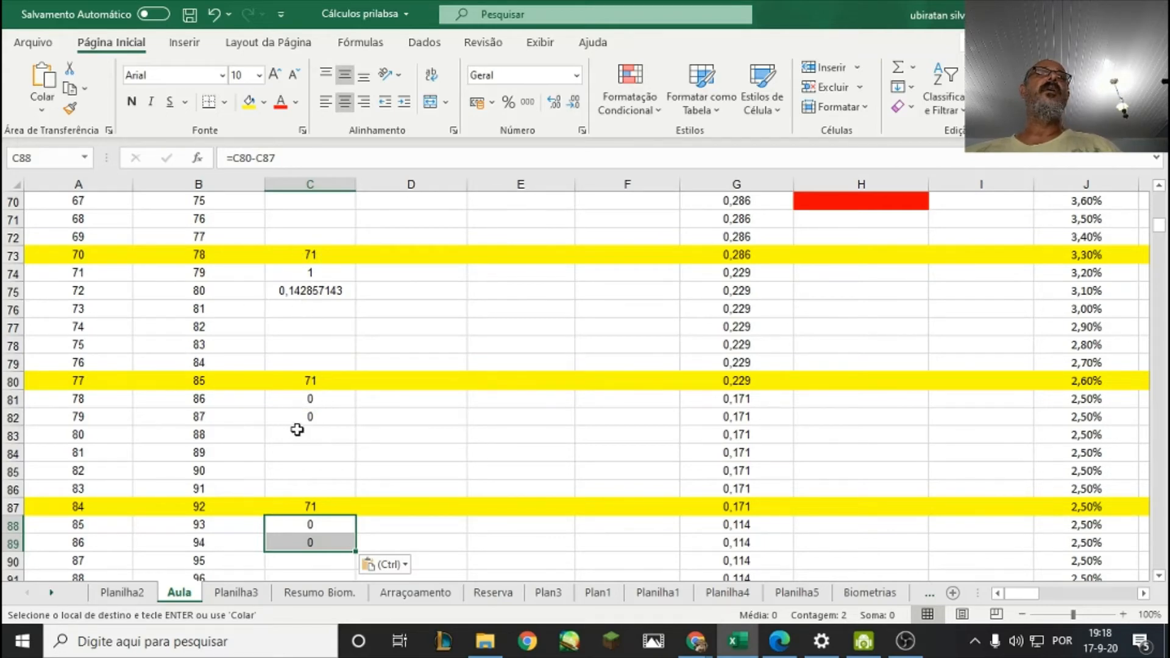
scroll(297, 430, down, 3)
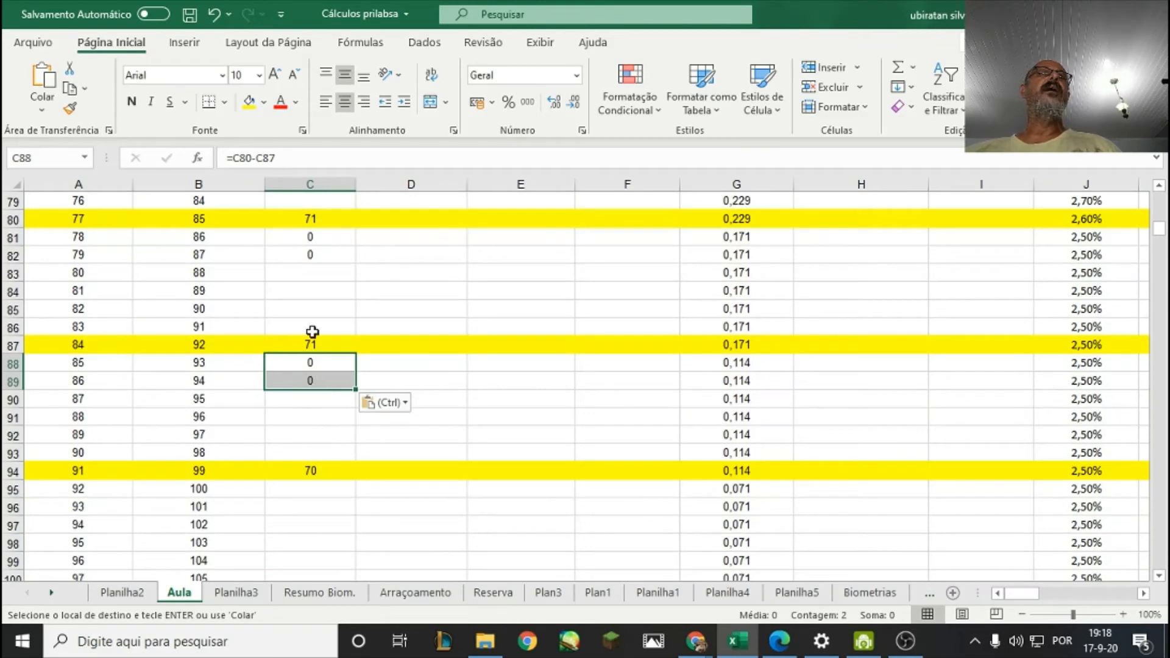
scroll(323, 395, down, 2)
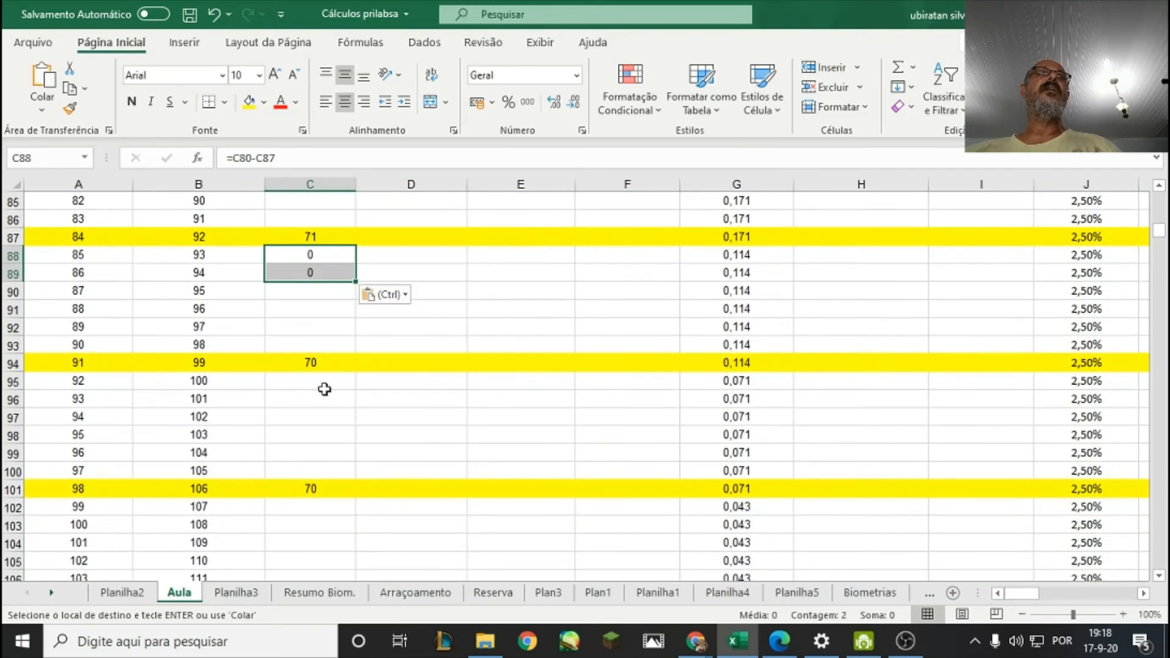
drag(327, 381, 327, 397)
right_click(328, 398)
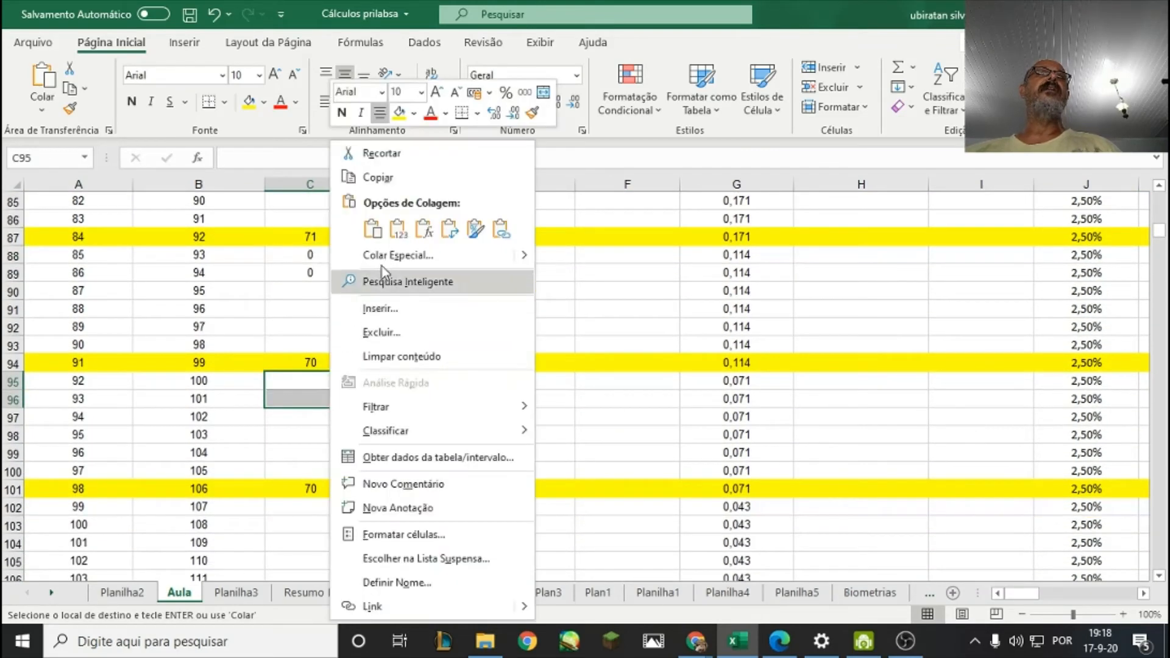
click(382, 231)
click(339, 416)
click(324, 381)
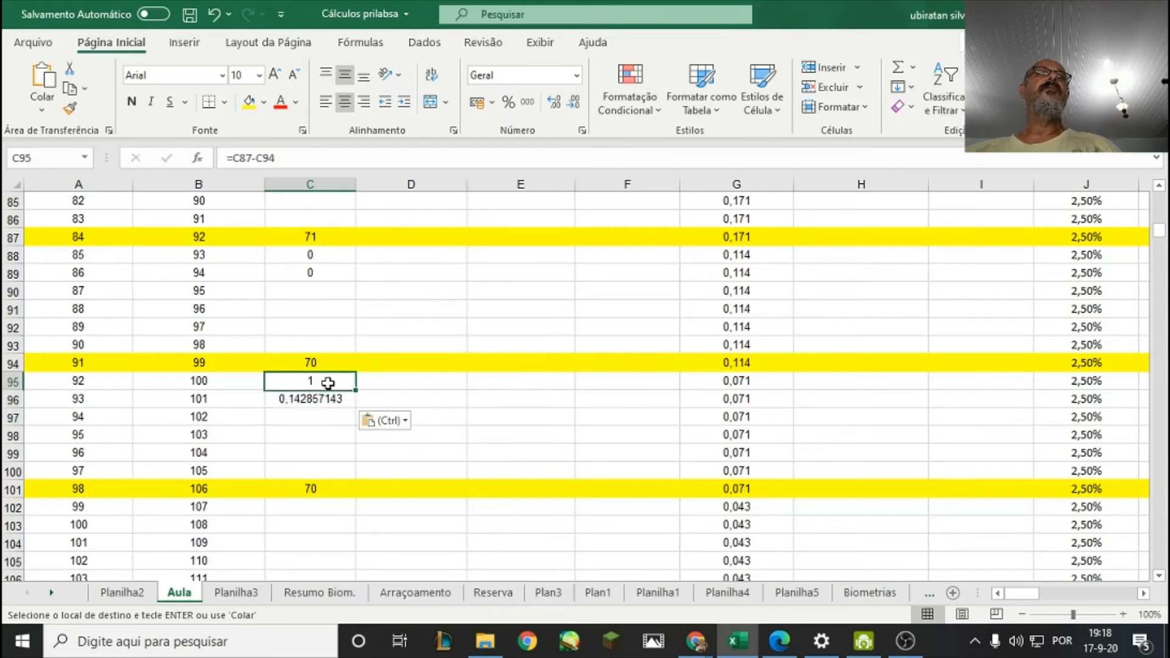
scroll(328, 401, down, 1)
click(329, 345)
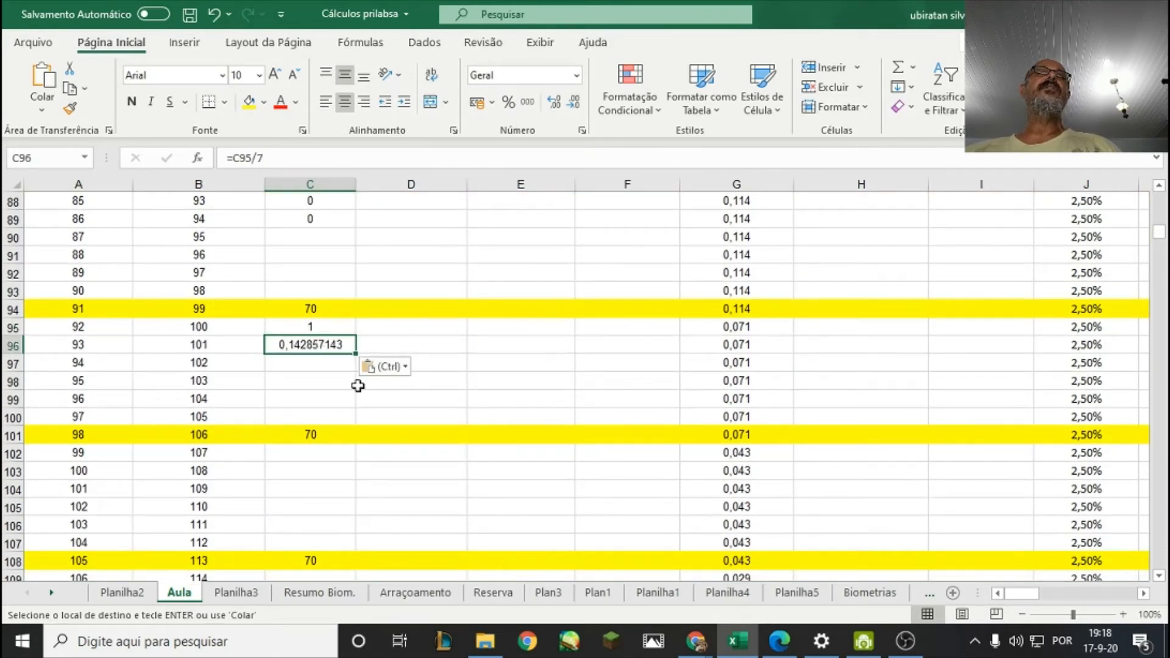
Paste the same pair of formulas into C102:C103, C109:C110 and C116:C117, below the day 98, 105 and 112 survival points.
scroll(342, 366, down, 2)
drag(321, 343, 322, 361)
right_click(325, 362)
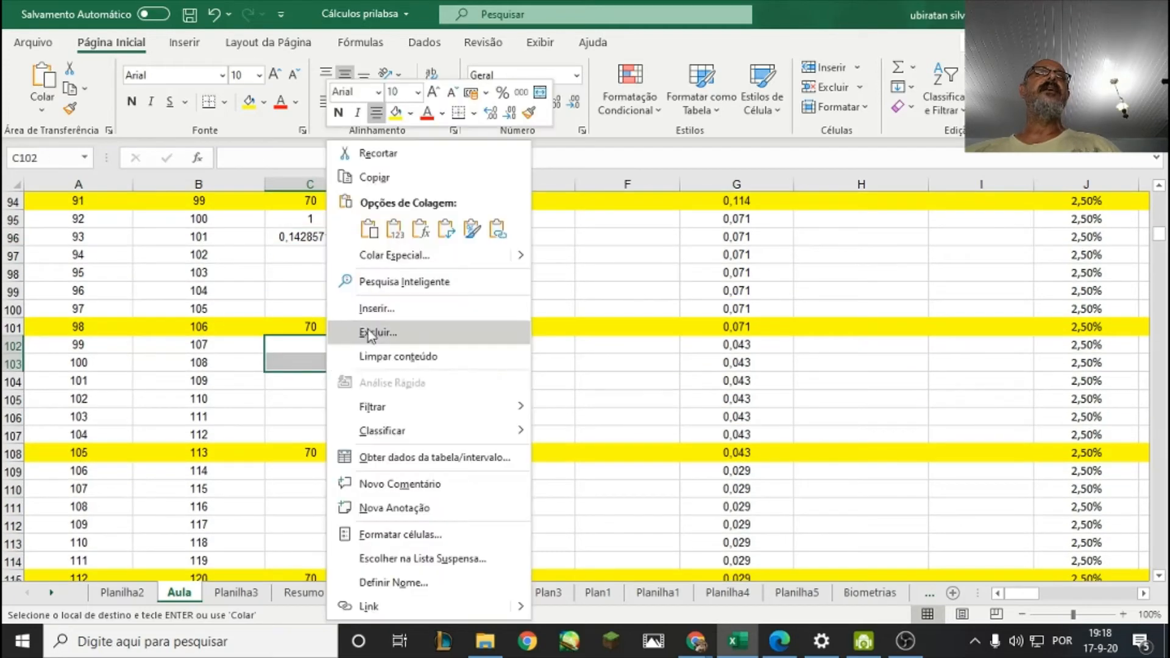
click(370, 230)
scroll(321, 333, down, 3)
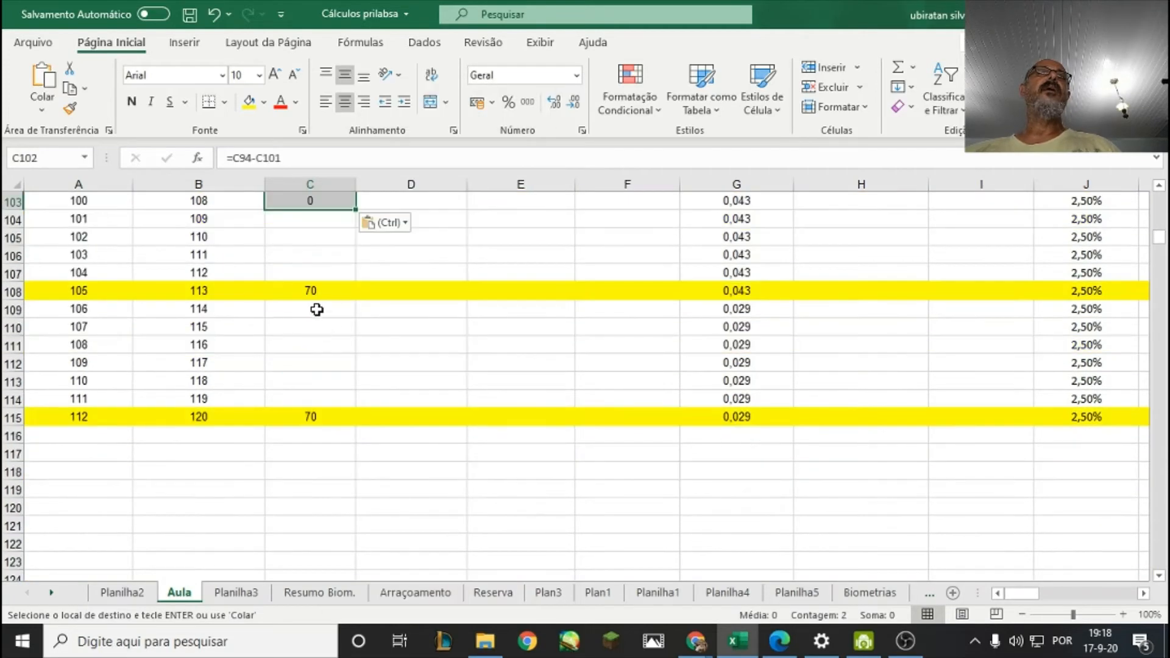
drag(317, 310, 320, 328)
right_click(320, 328)
click(339, 220)
drag(329, 444, 329, 456)
right_click(330, 455)
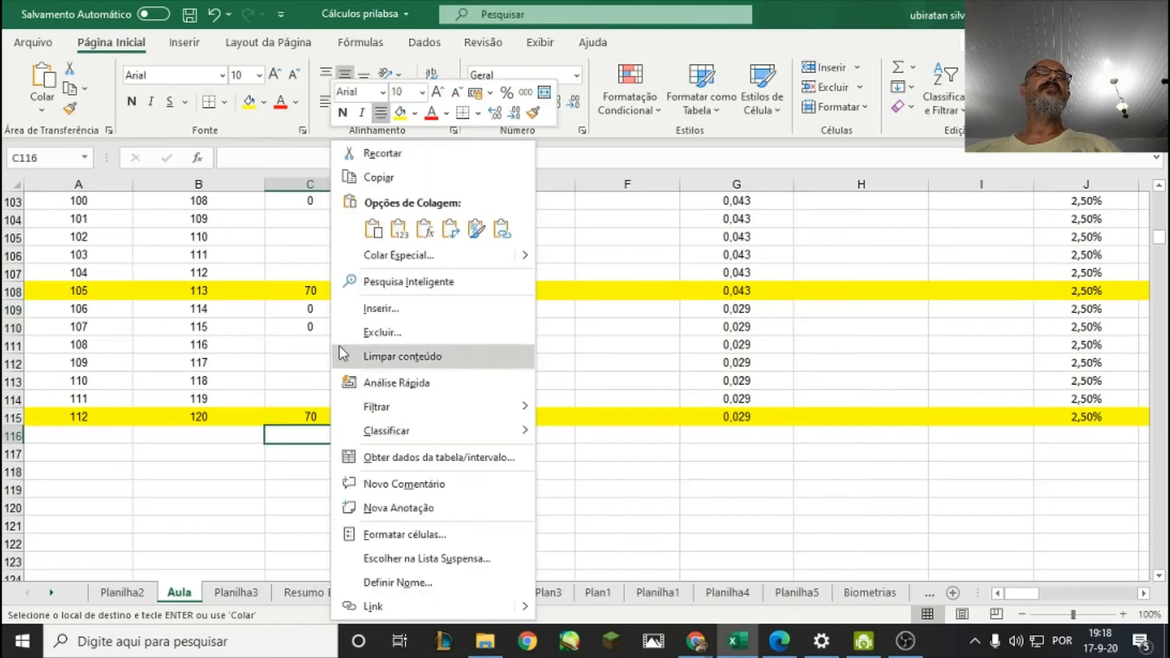
click(359, 230)
Copy the second week's quantity, daily mortality and estimated quantity block D11:F17 into D18:F24 for days 15 to 21.
scroll(430, 446, up, 3)
scroll(431, 448, up, 19)
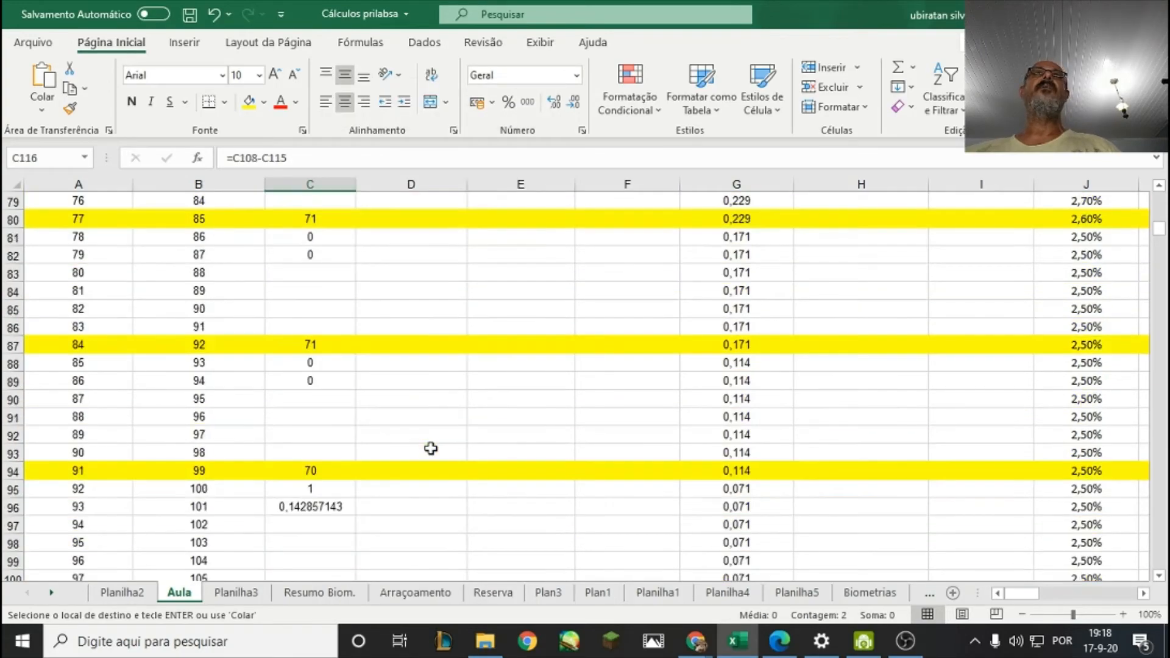
scroll(425, 451, up, 10)
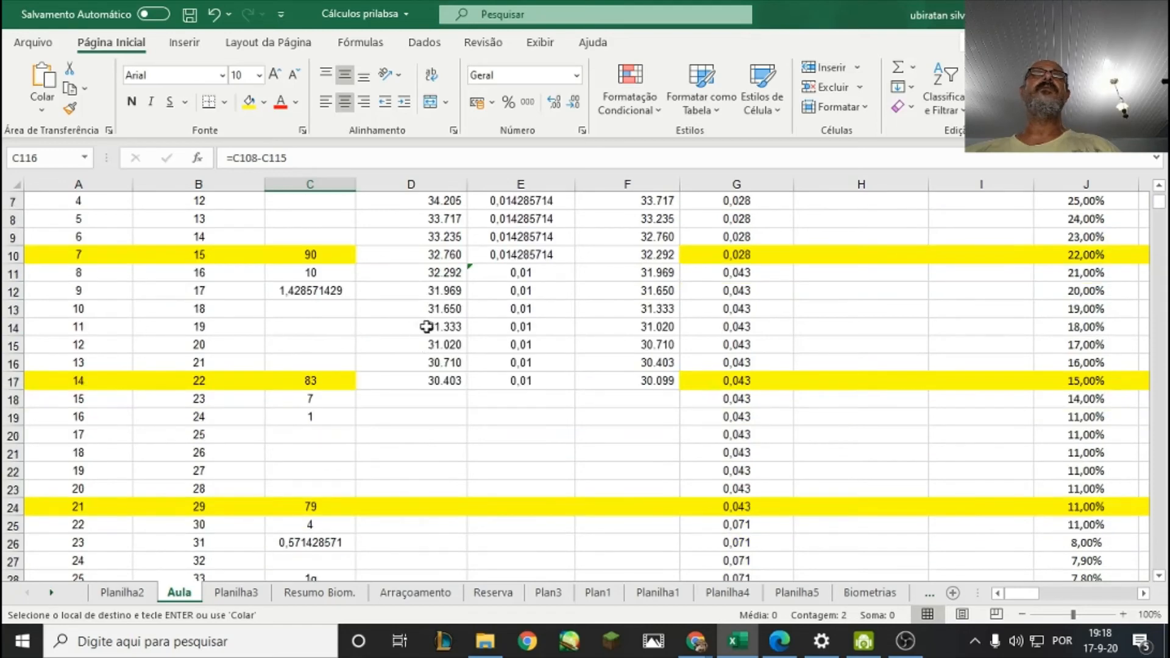
drag(424, 281, 591, 373)
right_click(535, 343)
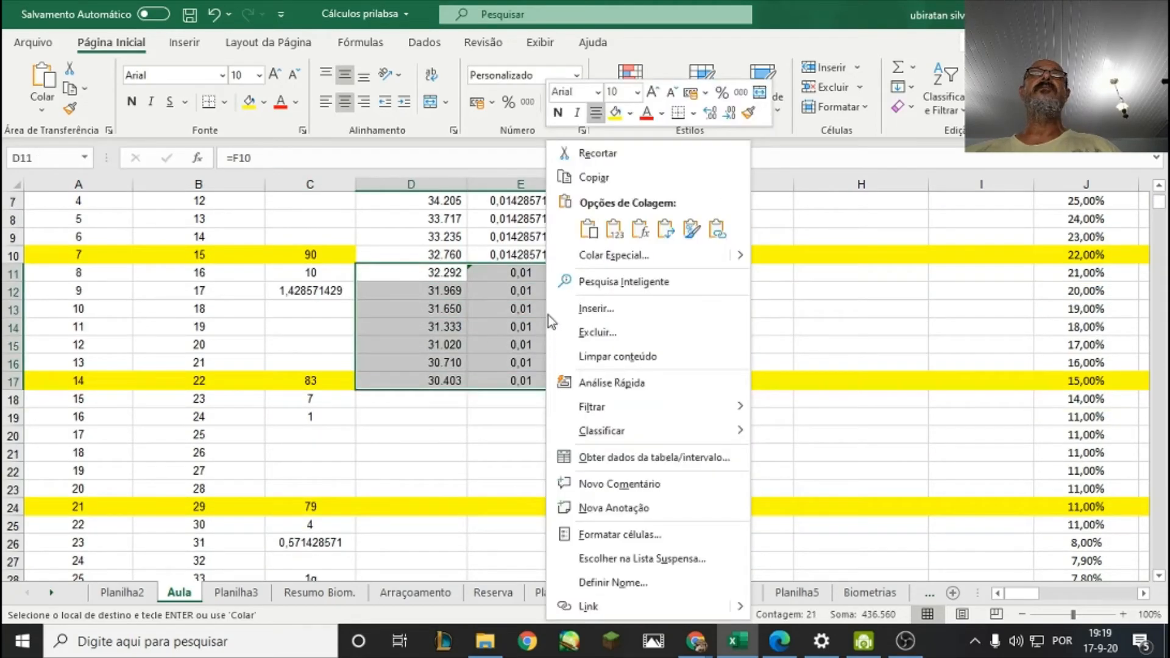
click(585, 179)
scroll(525, 331, down, 2)
right_click(431, 295)
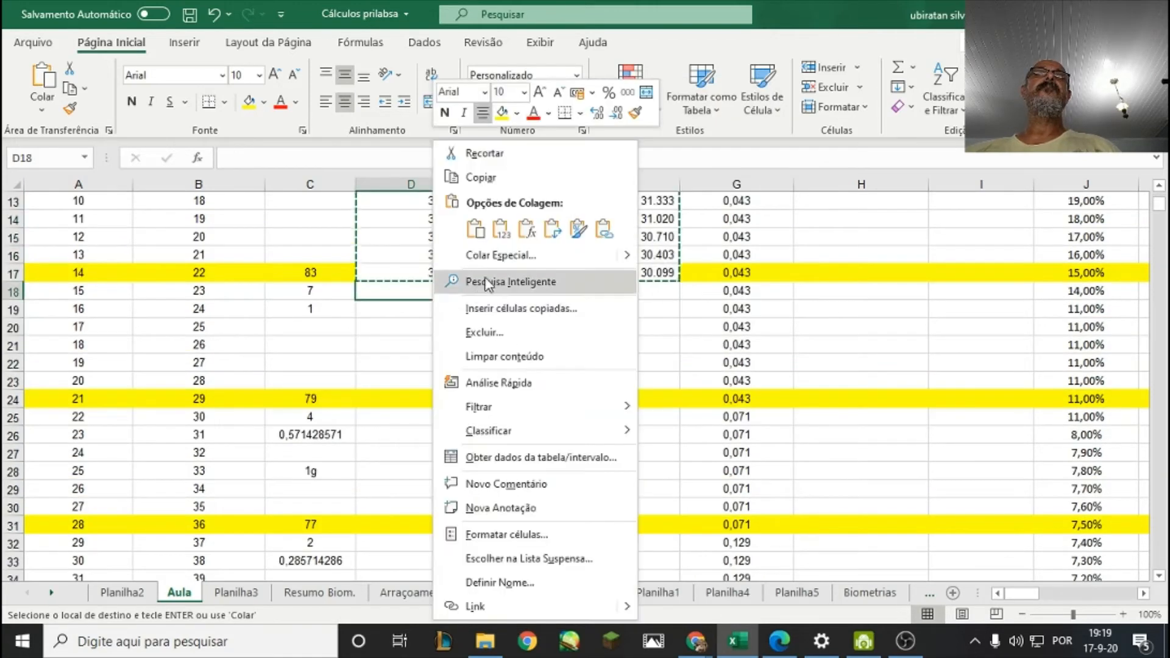
click(472, 230)
click(627, 401)
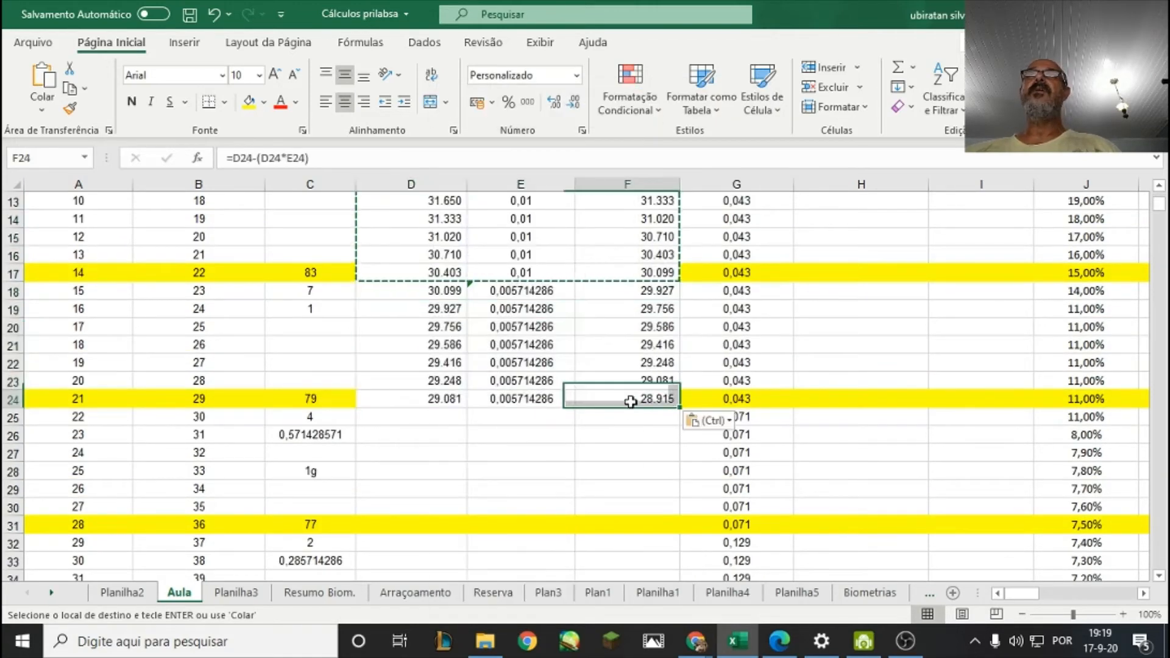
Paste the copied weekly block across D25:F115 to fill quantity, daily mortality and estimated quantity for days 22 to 112.
scroll(621, 422, down, 2)
drag(442, 318, 640, 463)
right_click(640, 463)
click(686, 230)
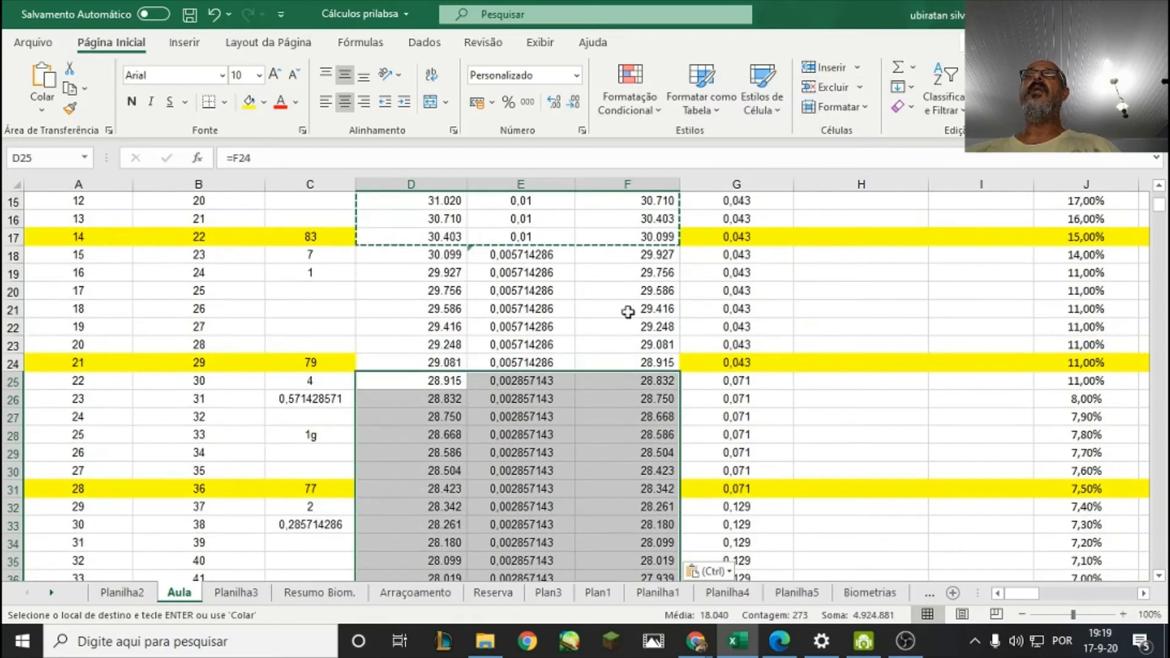
Review the filled table down to day 112, comparing the starting quantity in D4 with the final estimated quantity in F115.
scroll(626, 470, down, 15)
scroll(624, 477, down, 16)
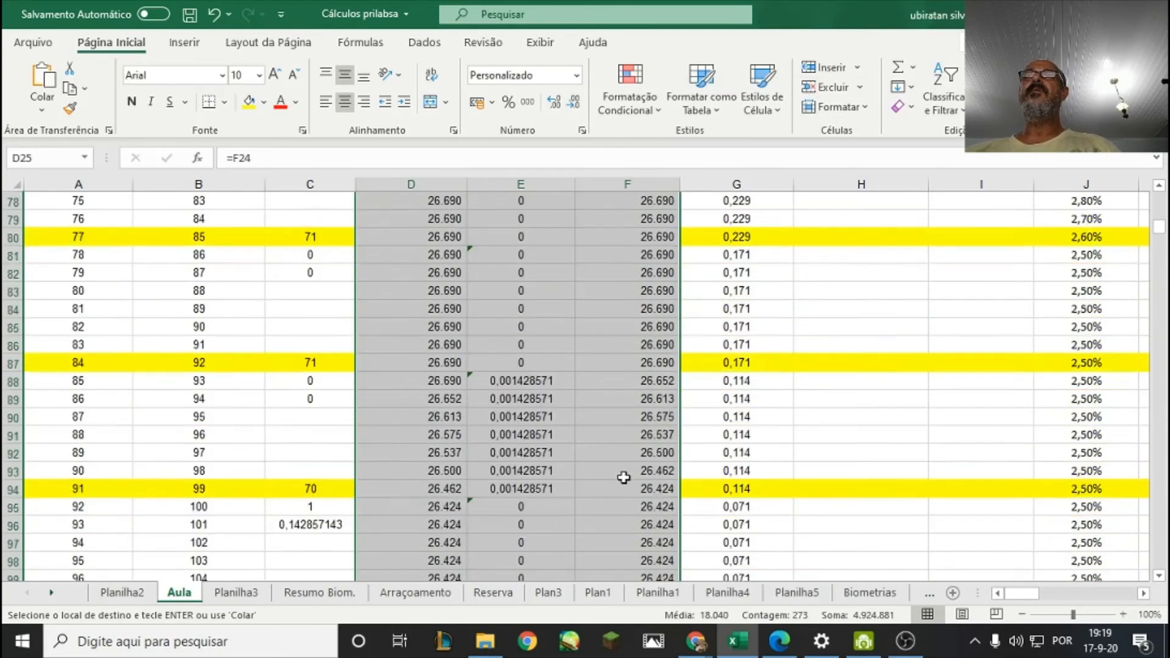
scroll(622, 479, up, 3)
click(640, 482)
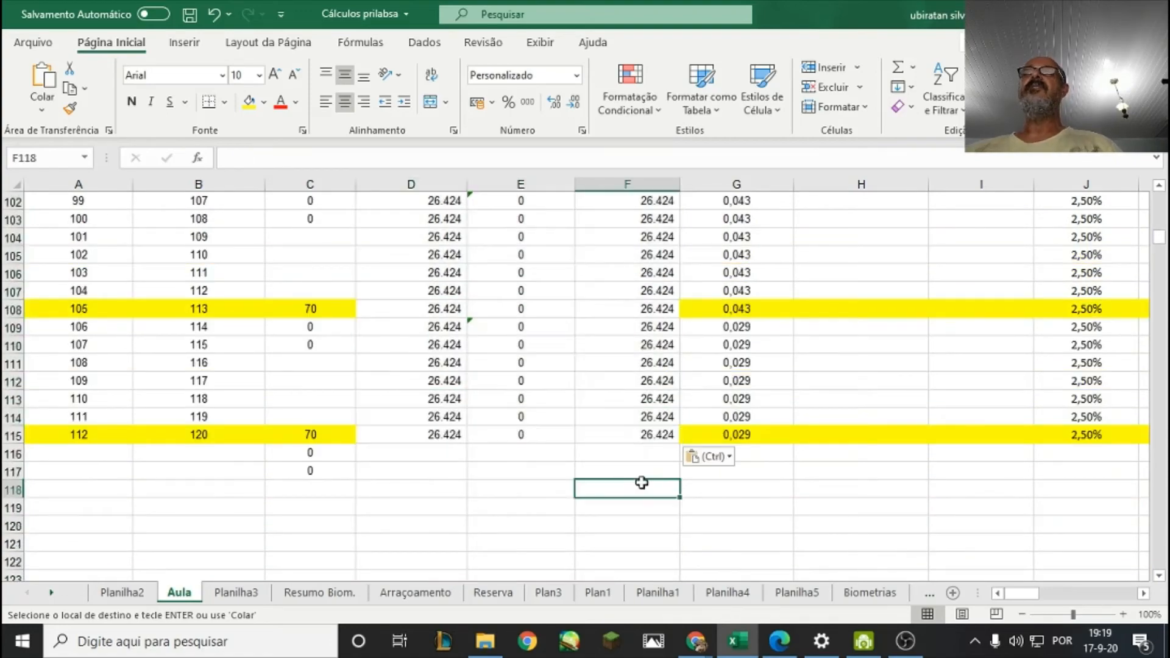
click(641, 434)
scroll(641, 426, up, 20)
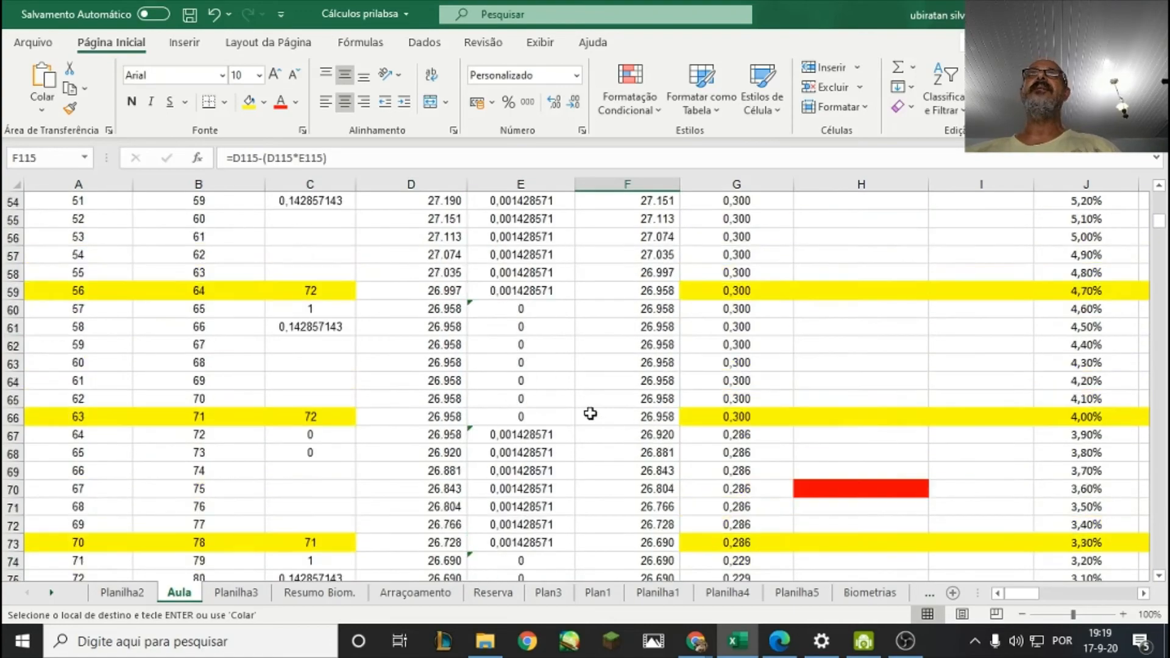
scroll(476, 378, up, 11)
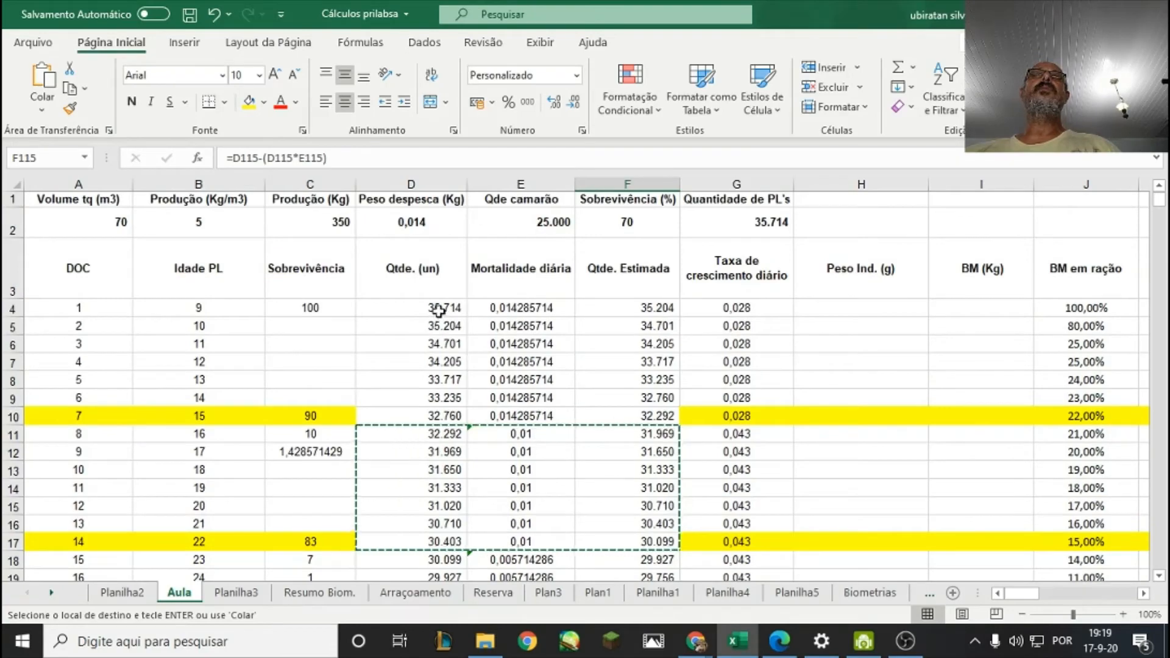
click(436, 308)
scroll(500, 363, down, 4)
scroll(499, 364, down, 20)
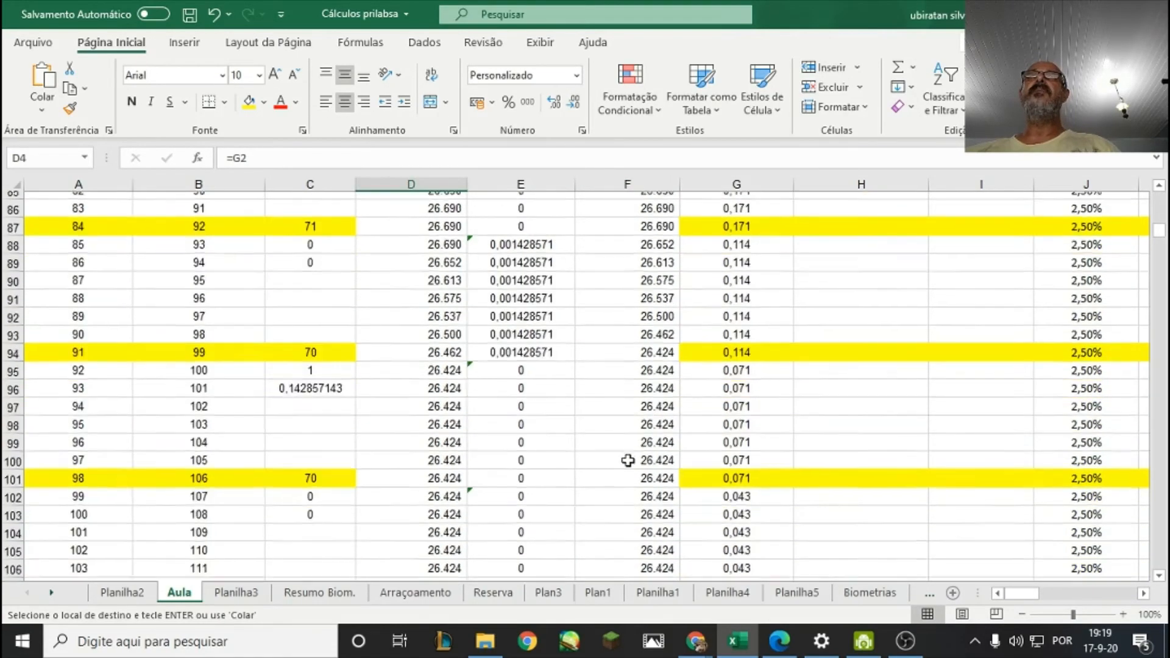
scroll(631, 458, up, 7)
click(636, 528)
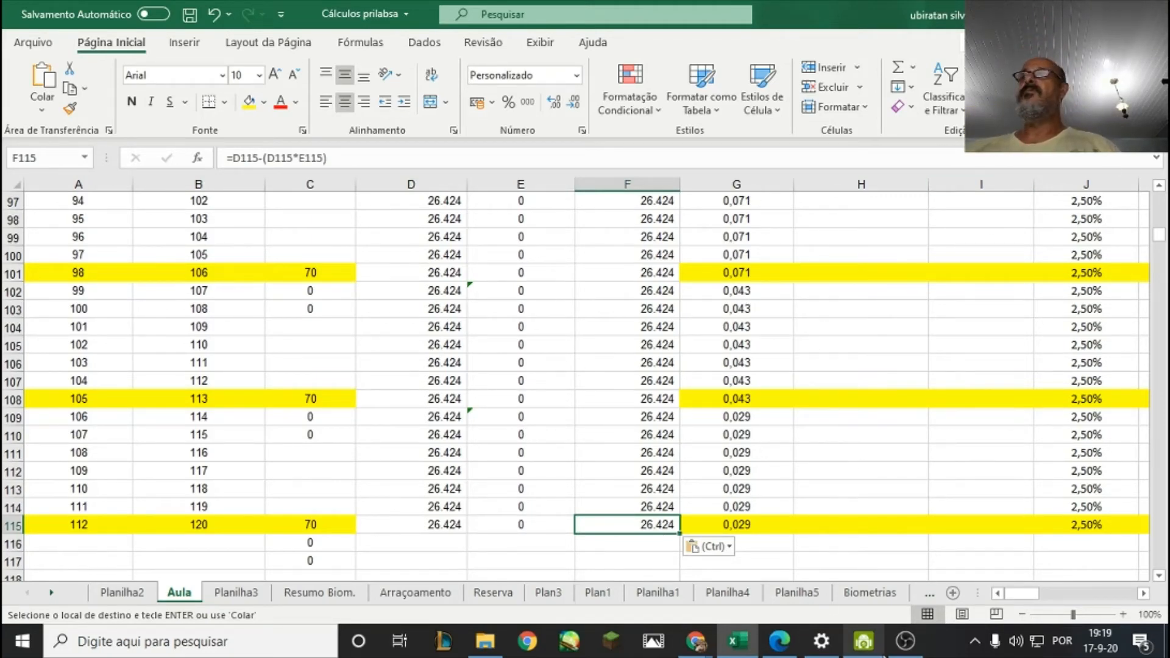
click(908, 651)
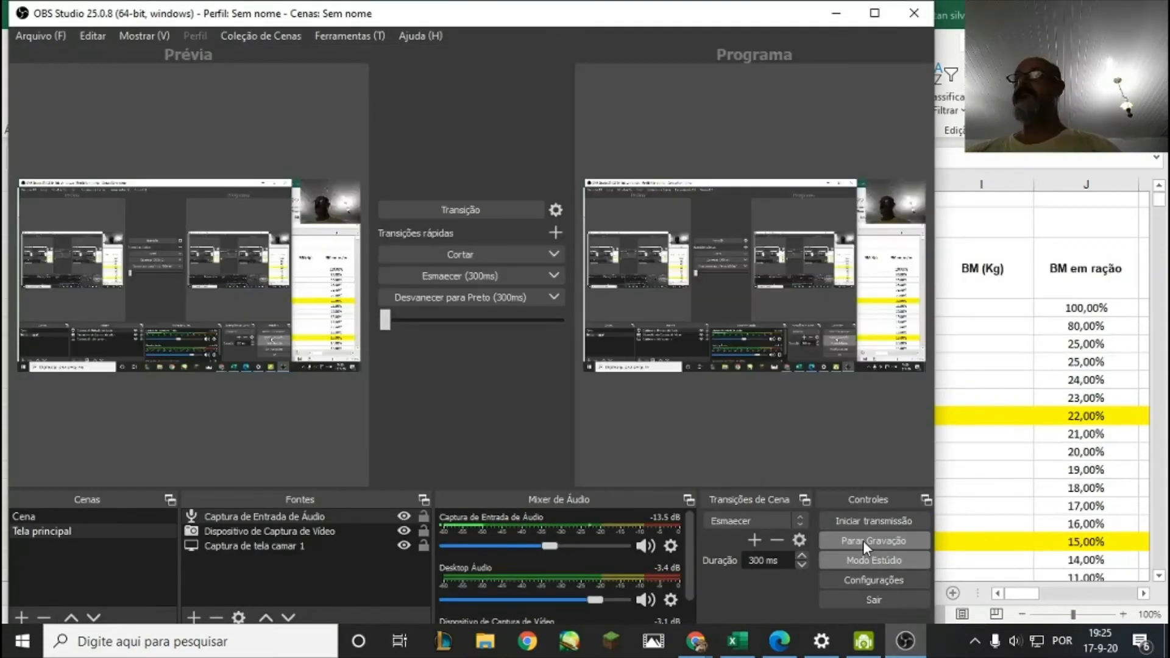
click(863, 540)
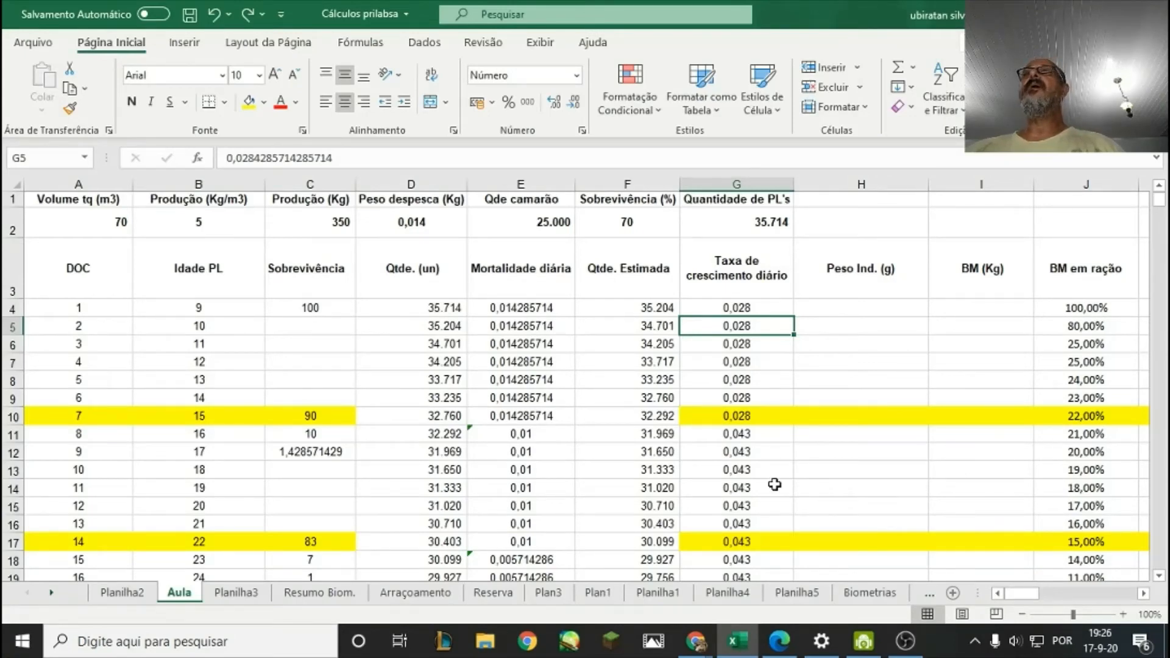
Review the formulas for quantity in D4, daily mortality in E4 and estimated quantity in F4:F8.
click(408, 272)
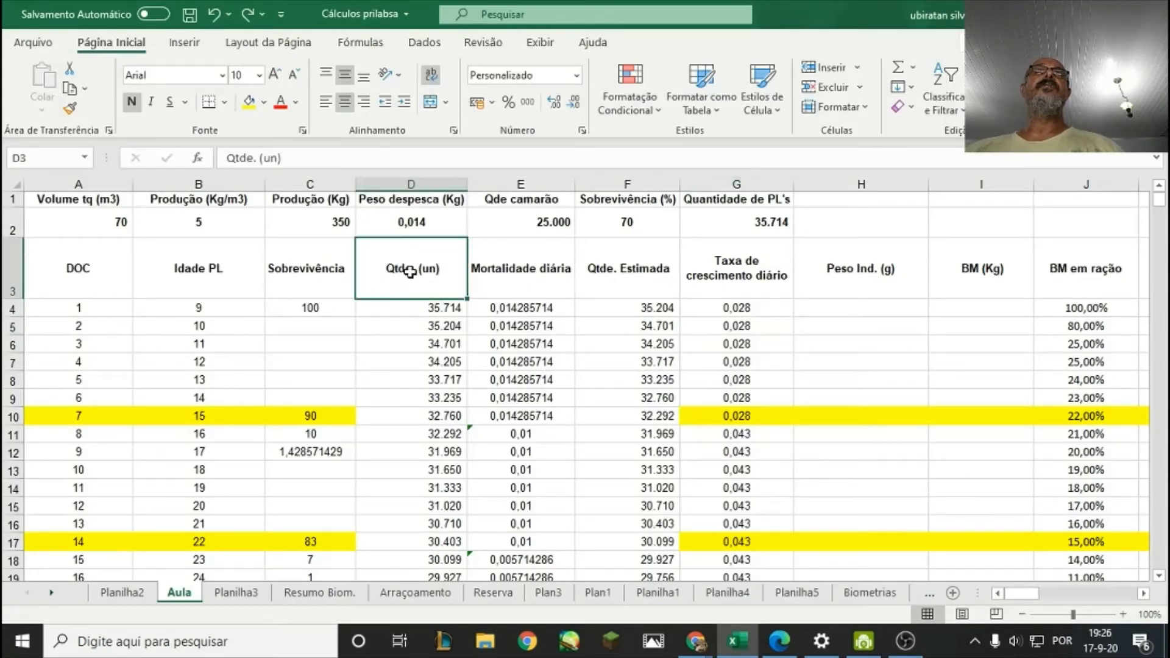
click(442, 306)
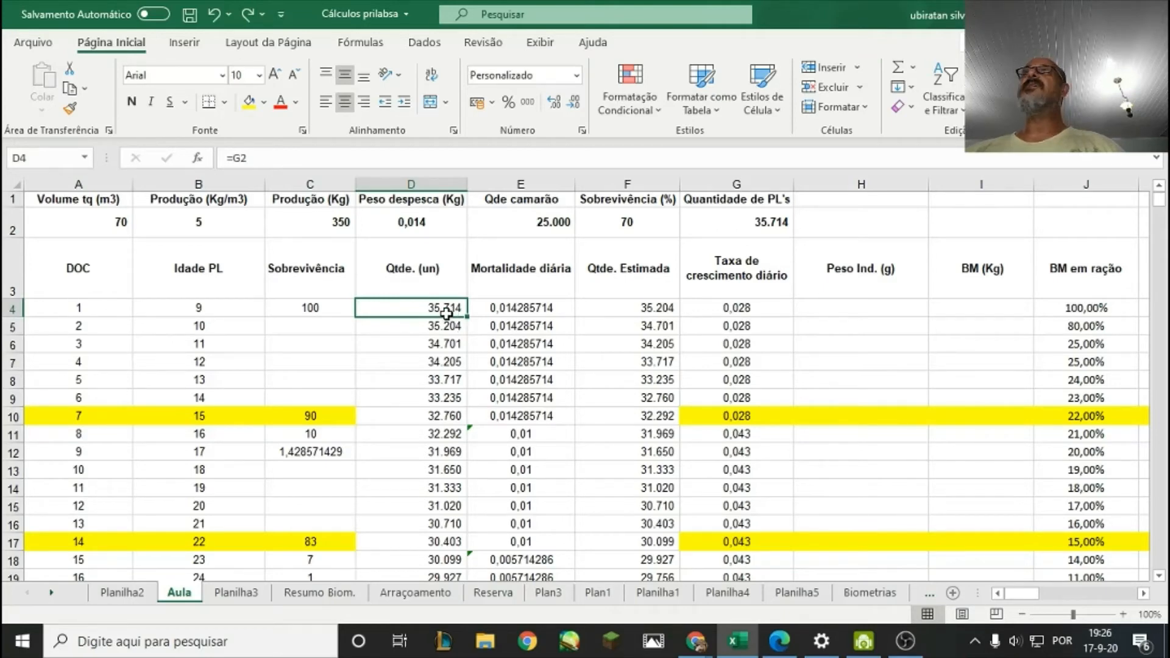
click(486, 314)
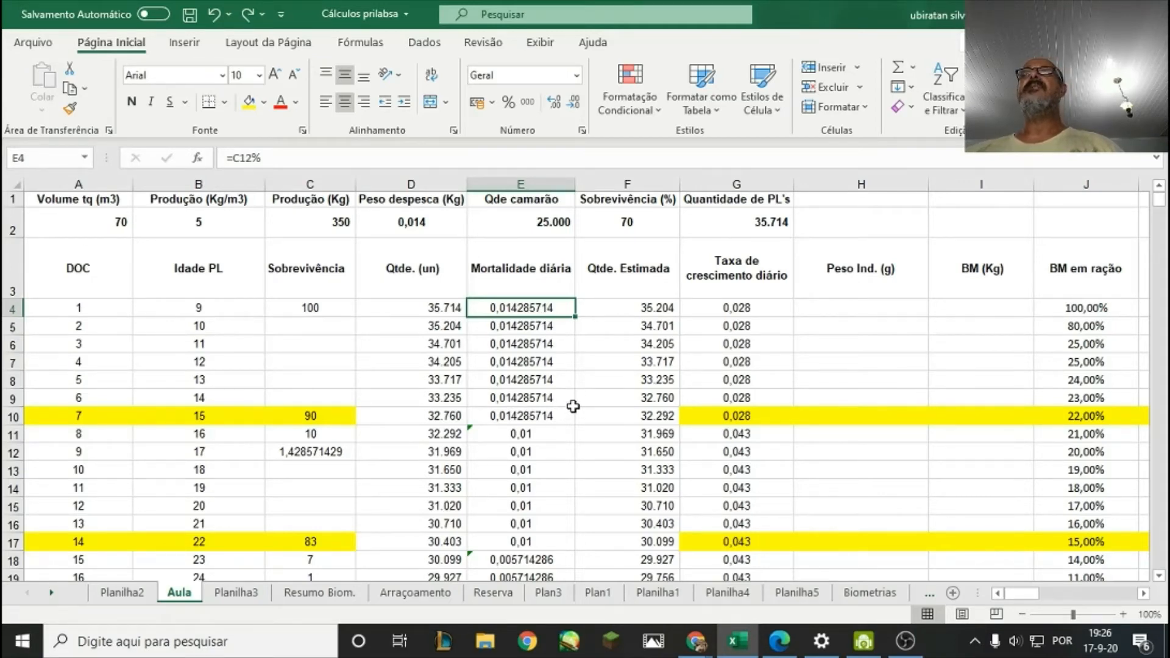
click(604, 311)
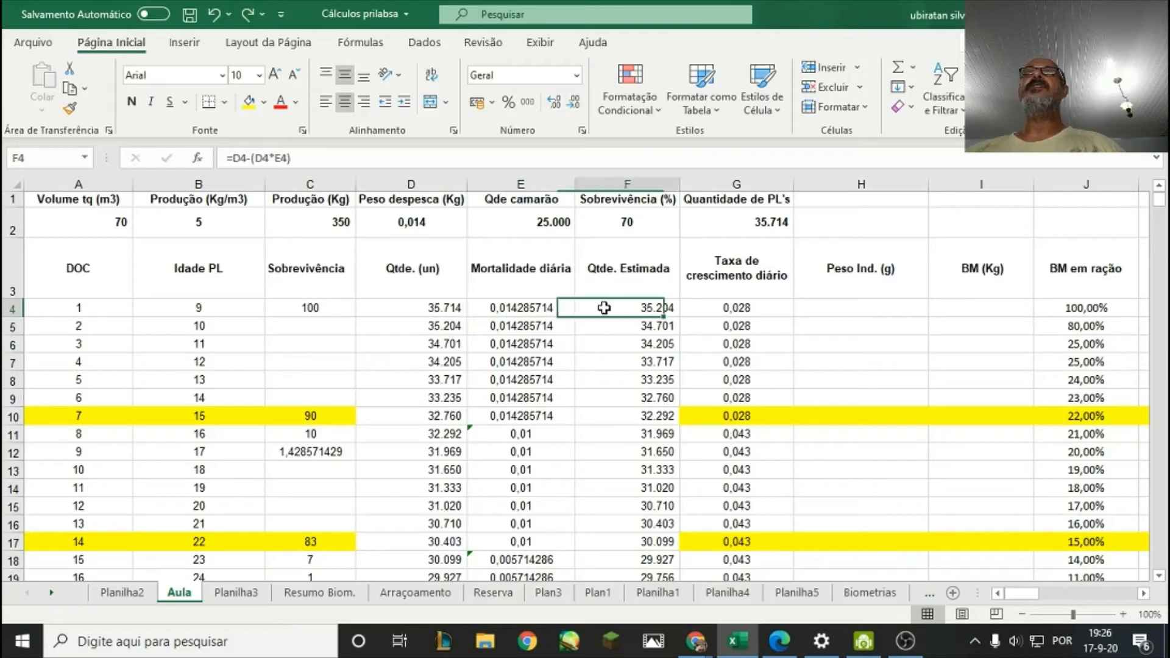
click(610, 344)
click(613, 328)
click(616, 308)
click(623, 332)
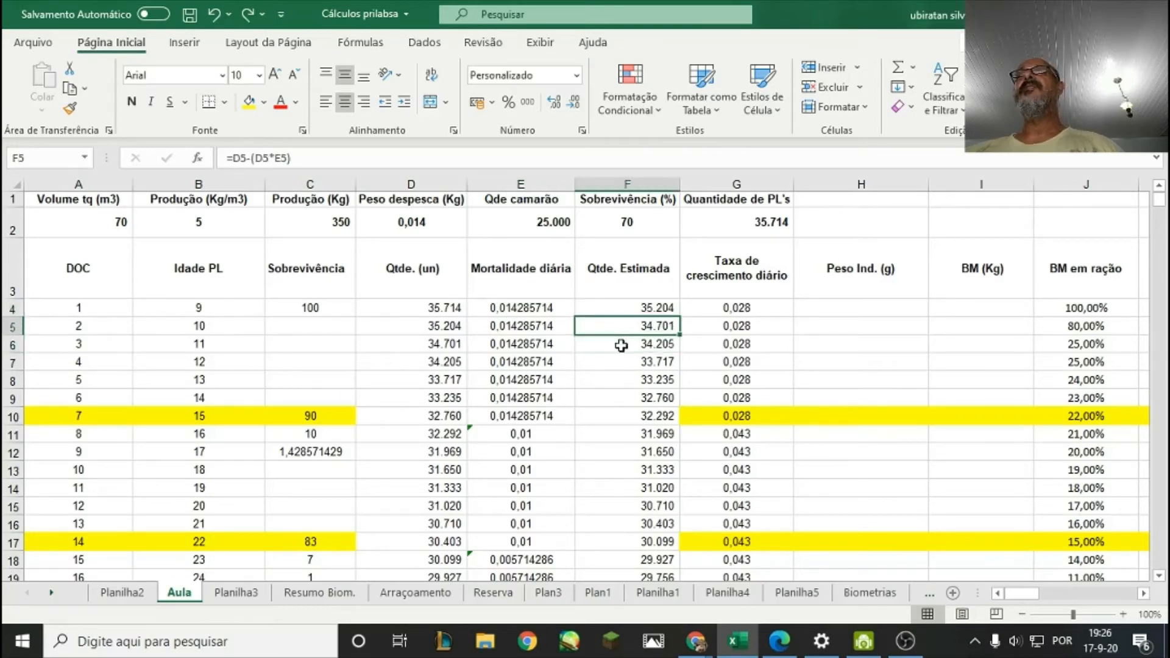
click(622, 346)
click(614, 325)
click(618, 364)
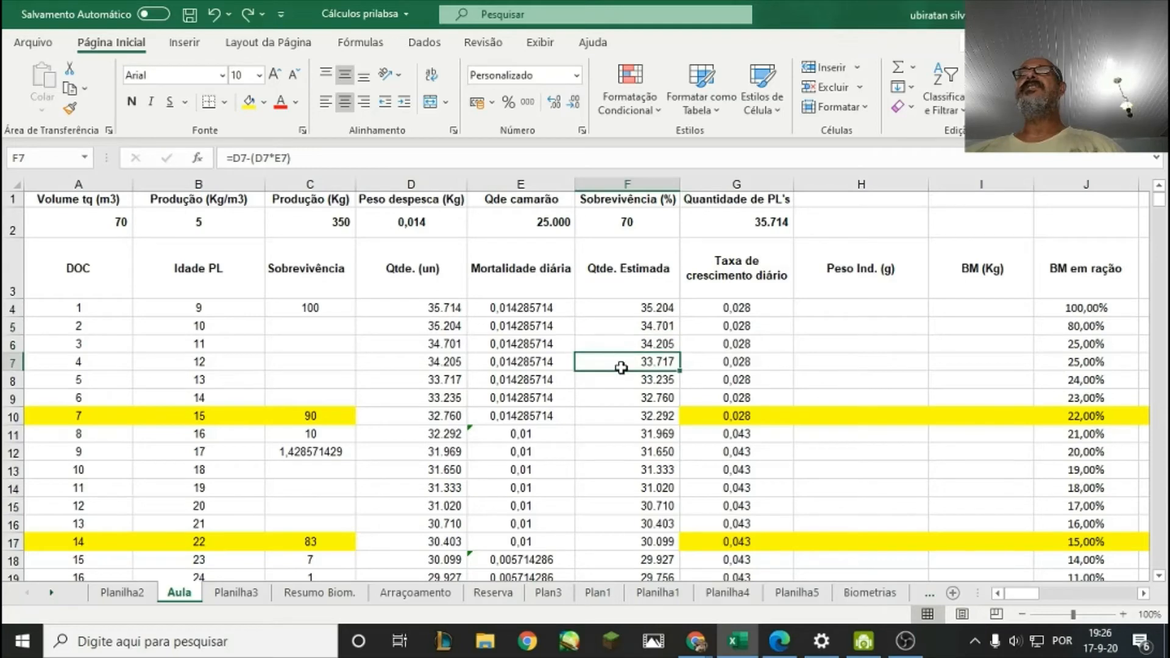
click(615, 380)
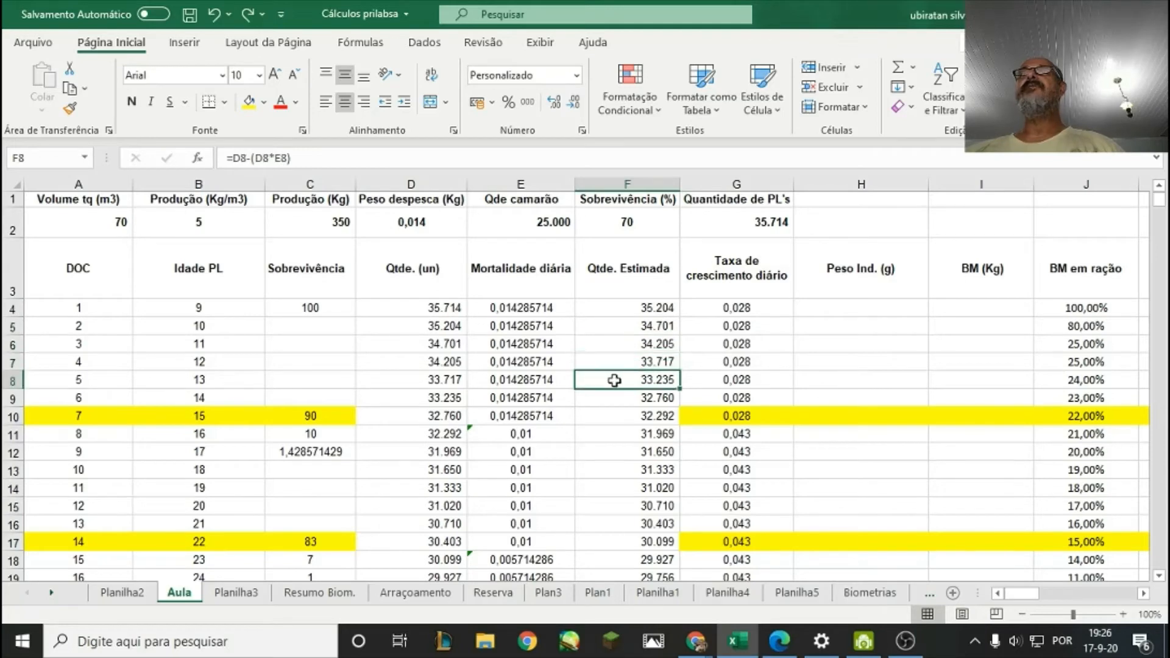
Plot the estimated quantities in F4:F115 as a 2D line chart, view the curve and undo the chart.
click(610, 307)
drag(613, 327, 642, 512)
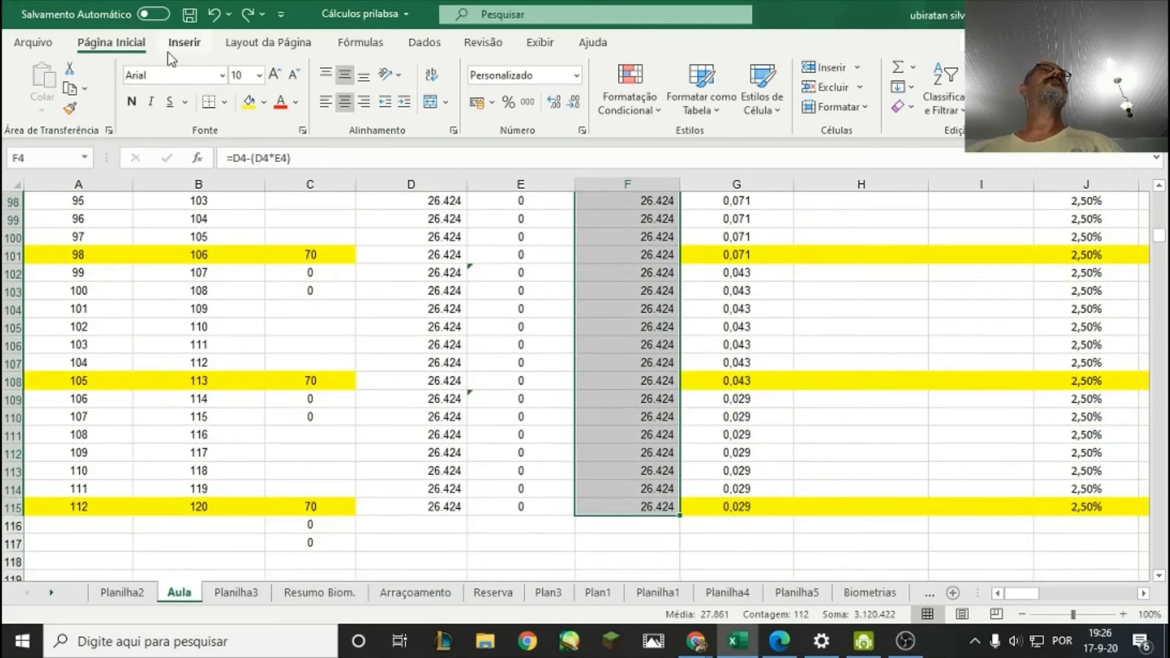
click(184, 42)
click(413, 89)
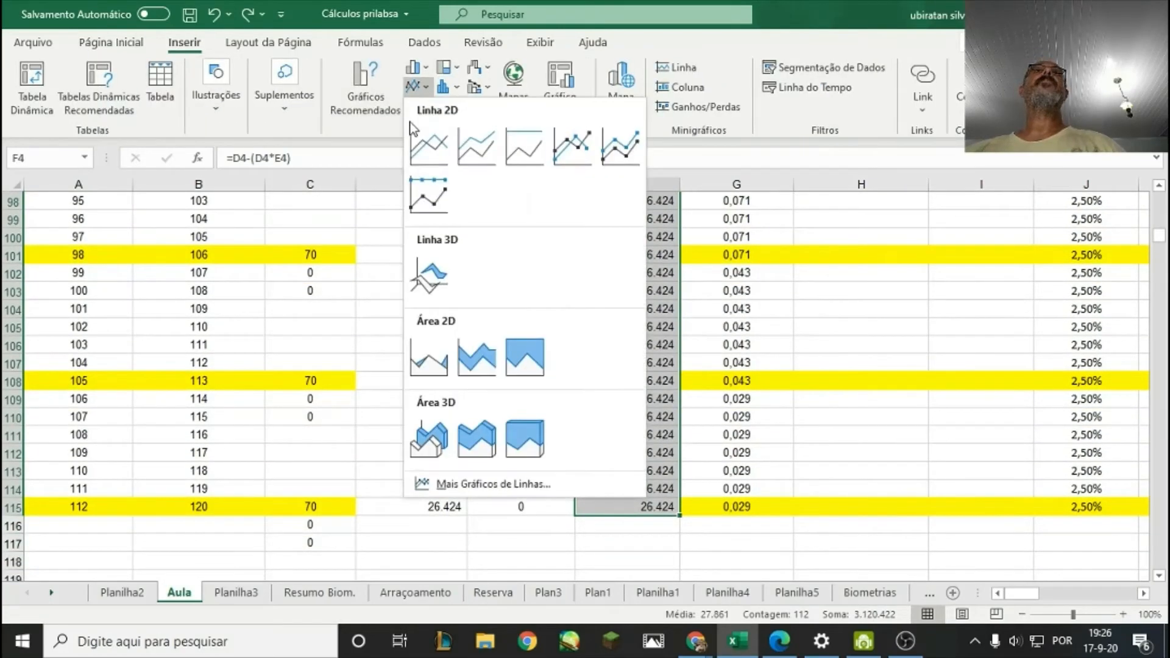
click(427, 153)
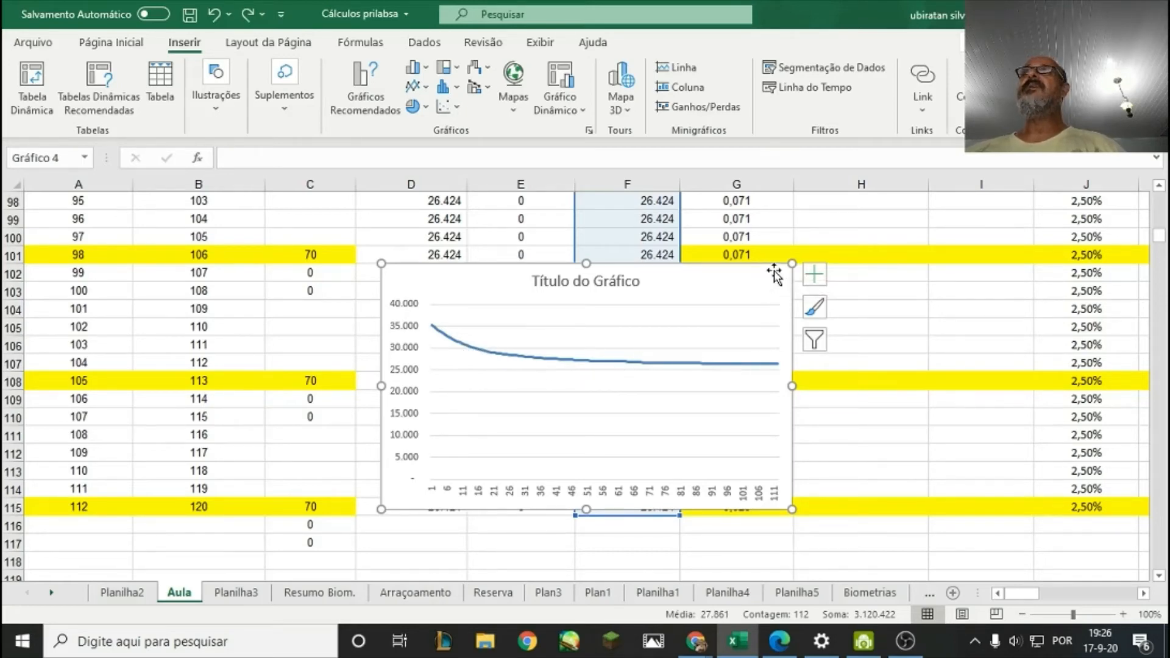
click(215, 18)
Examine the daily growth rate values in column G from day 1 through the middle of the cycle.
scroll(656, 325, up, 20)
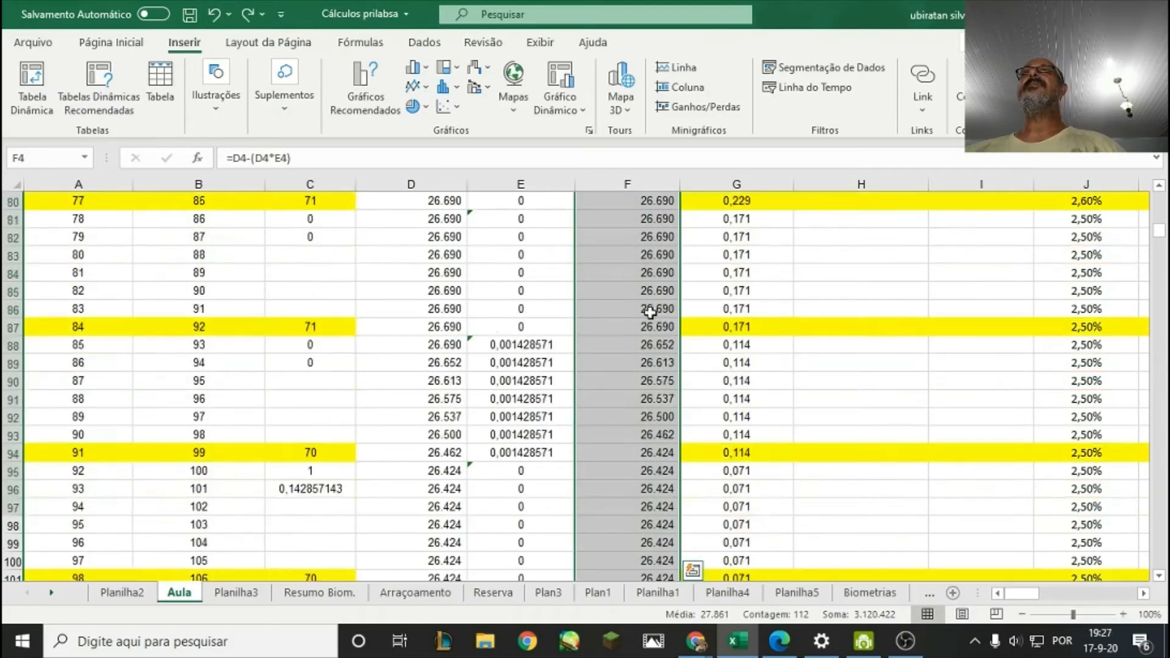
scroll(641, 325, up, 3)
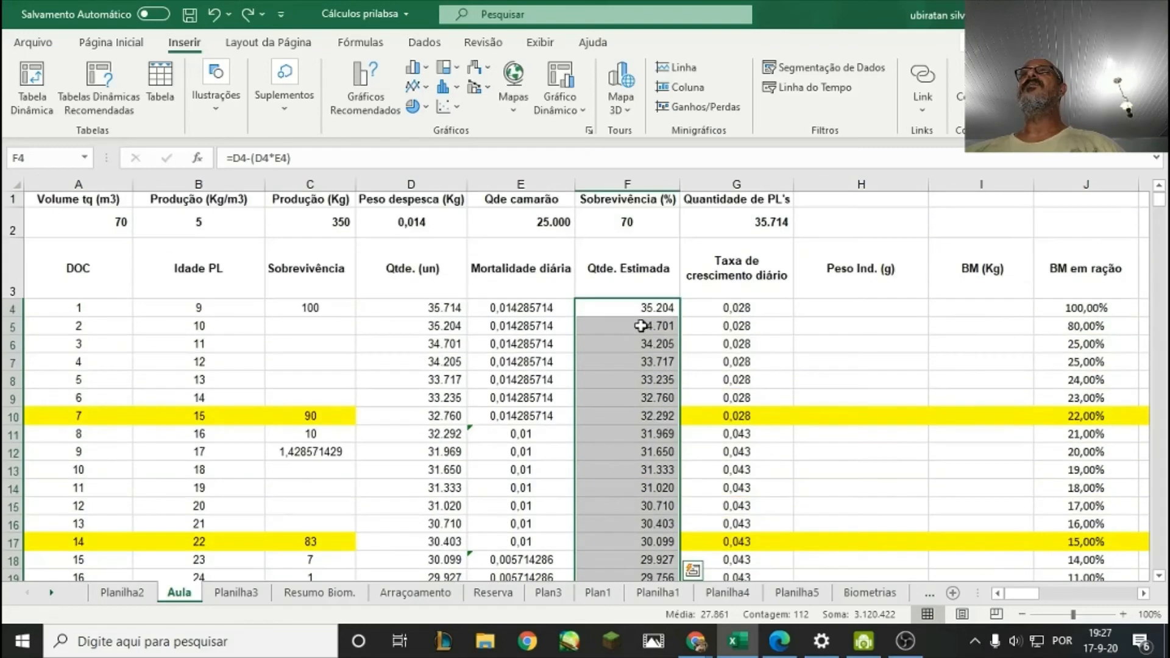
click(743, 281)
click(816, 251)
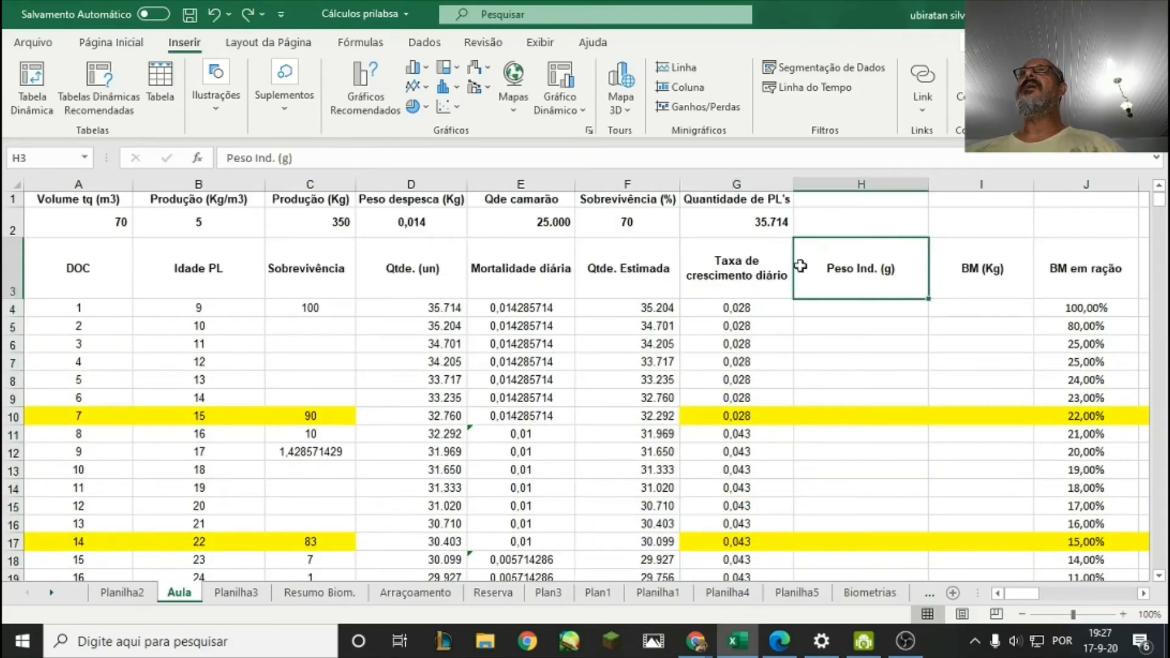
click(764, 263)
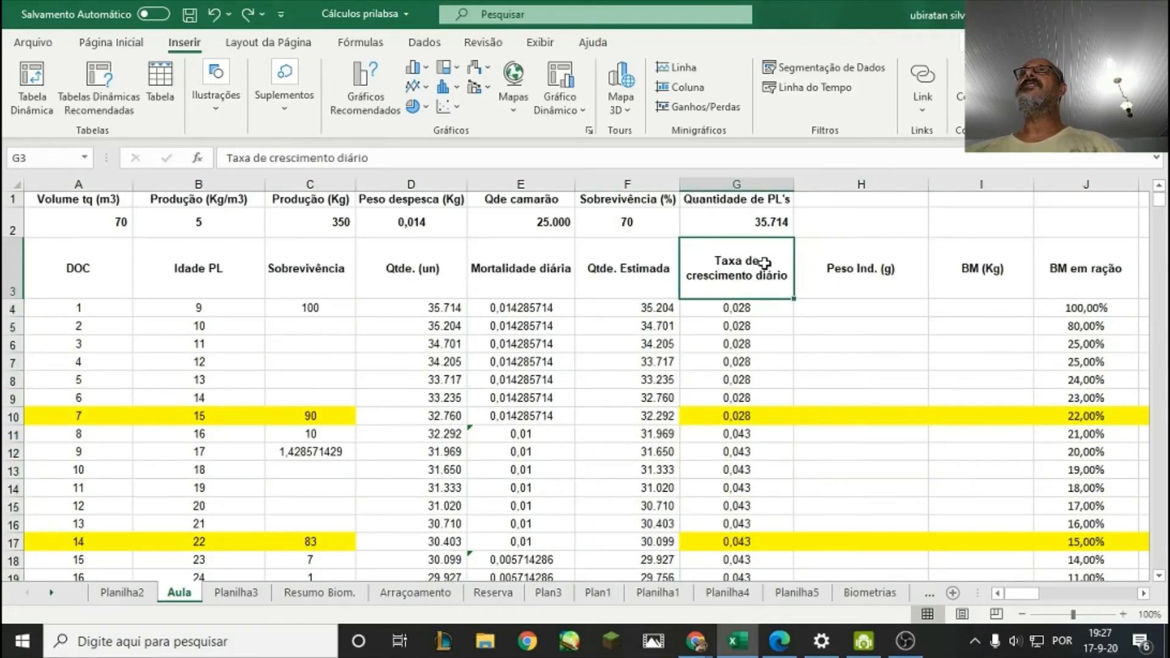
click(745, 307)
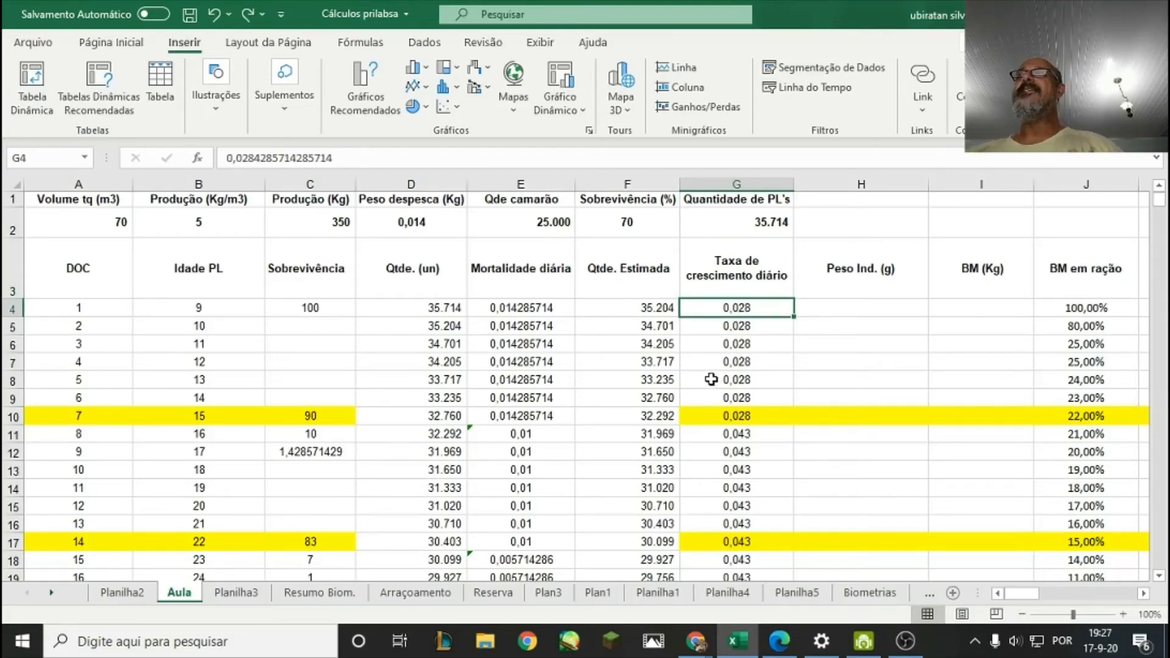
scroll(711, 380, down, 8)
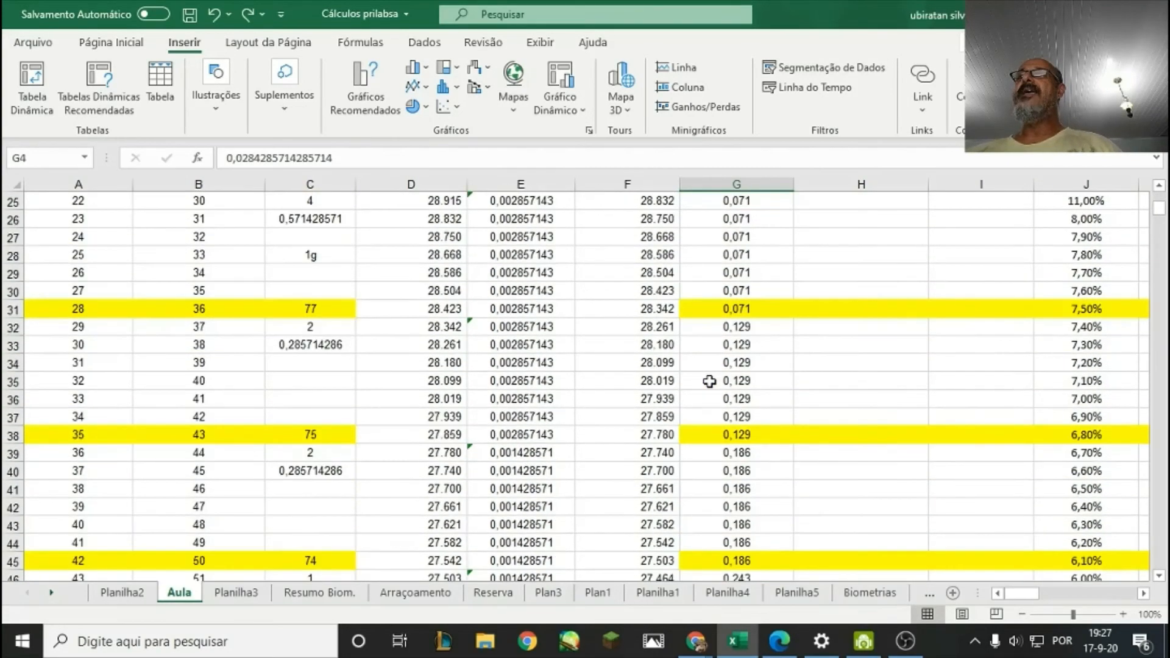
scroll(709, 381, down, 11)
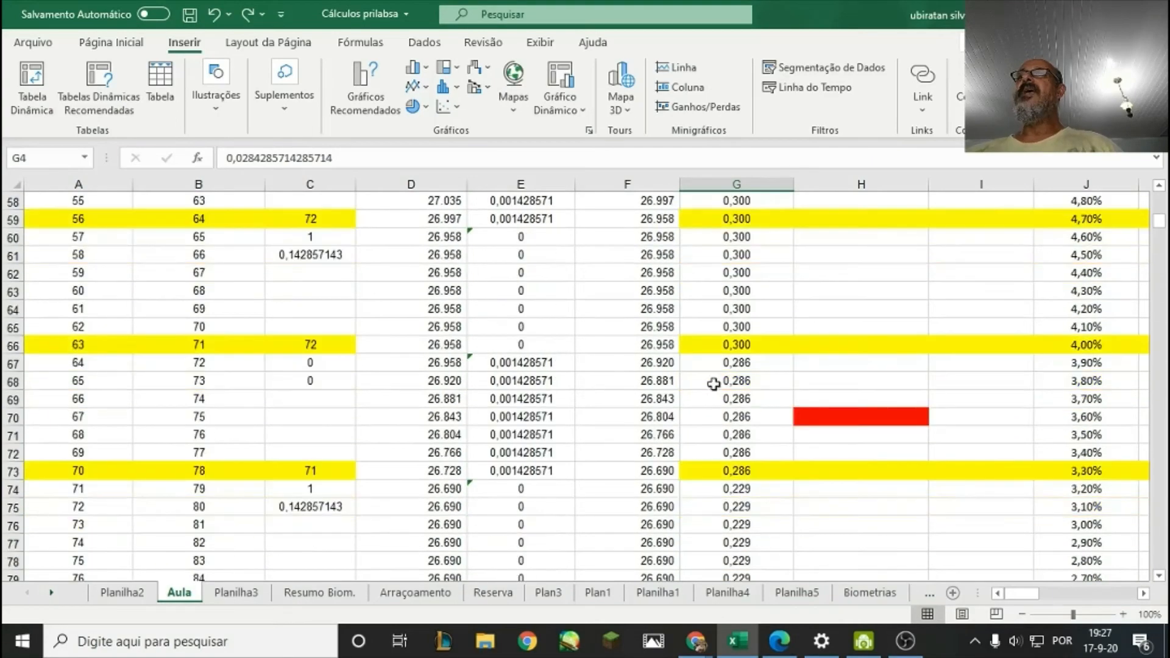
scroll(762, 370, up, 19)
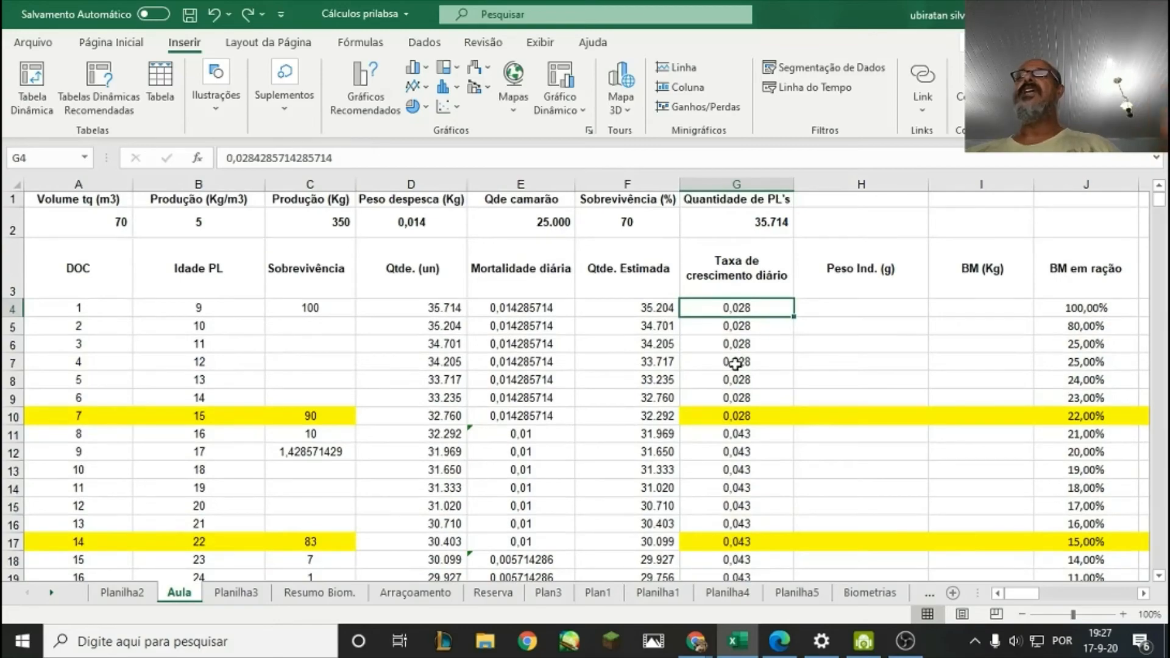
Plot the daily growth rates in G4:G115 as a 2D line chart, view the curve and undo the chart.
drag(763, 311, 753, 487)
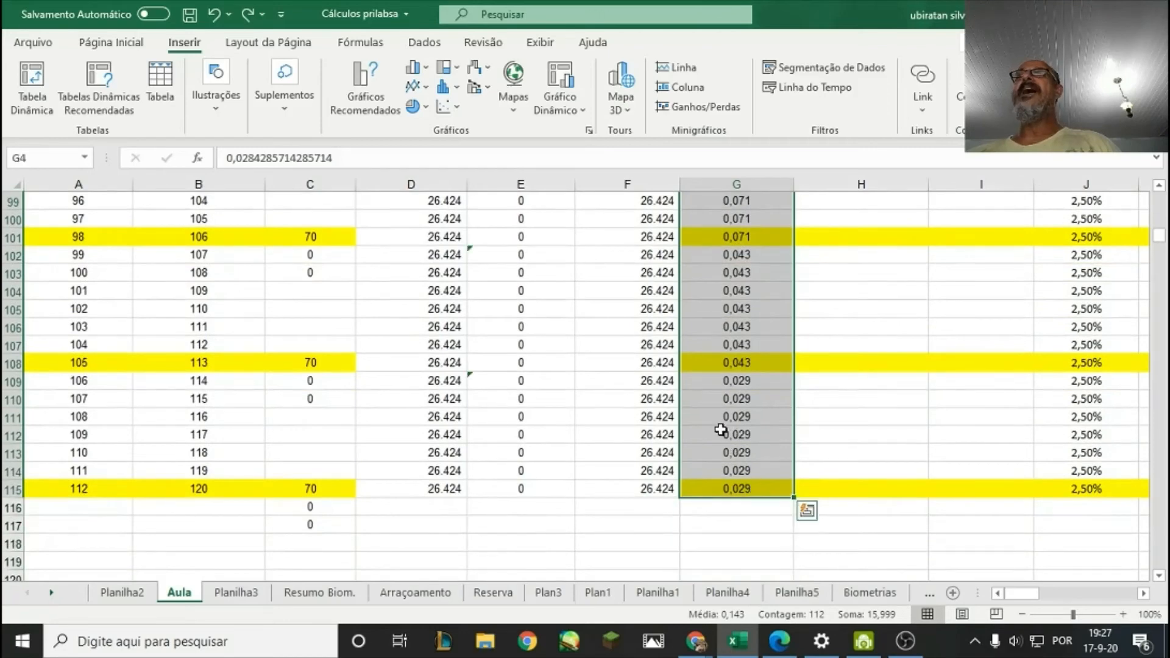
click(416, 86)
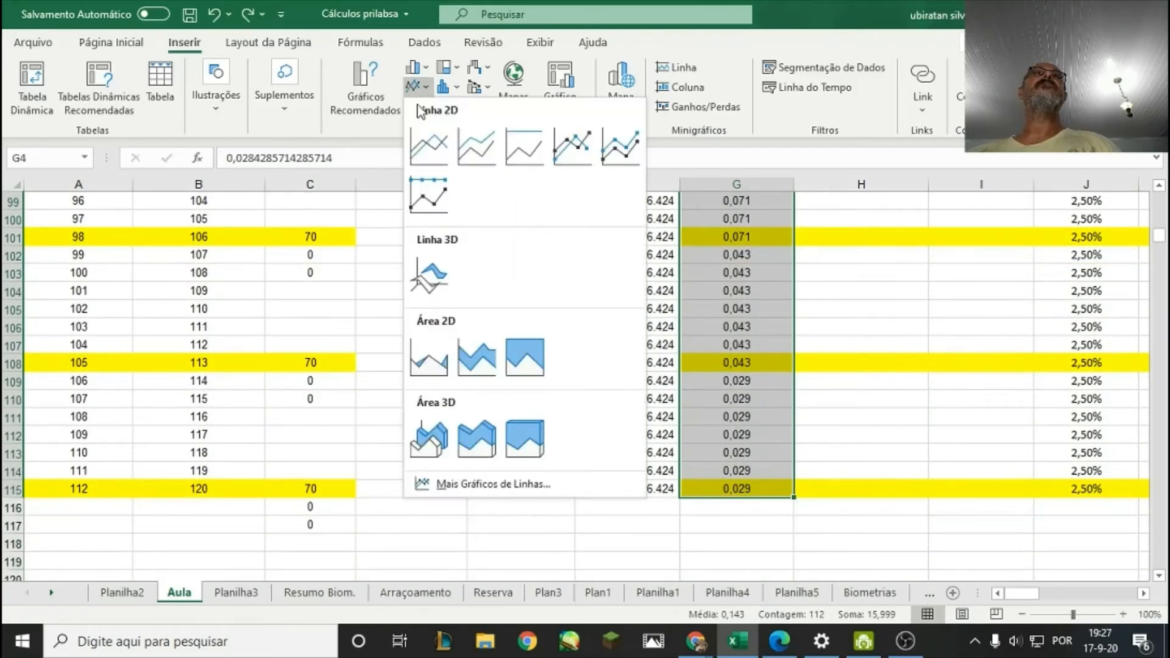
click(429, 146)
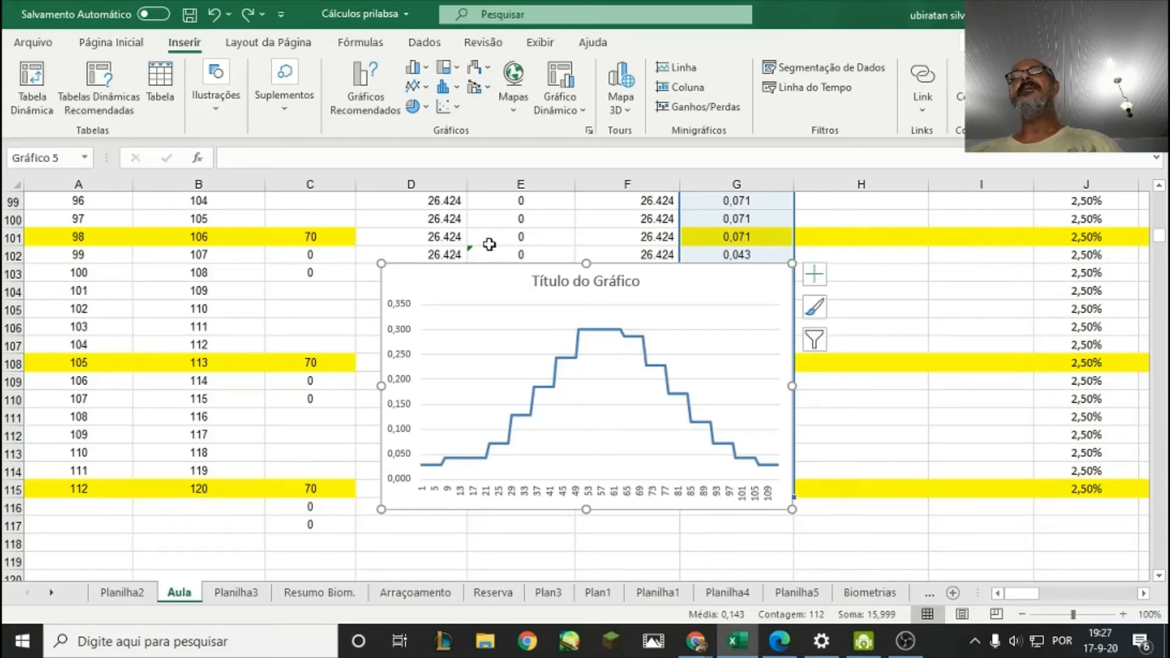
click(215, 18)
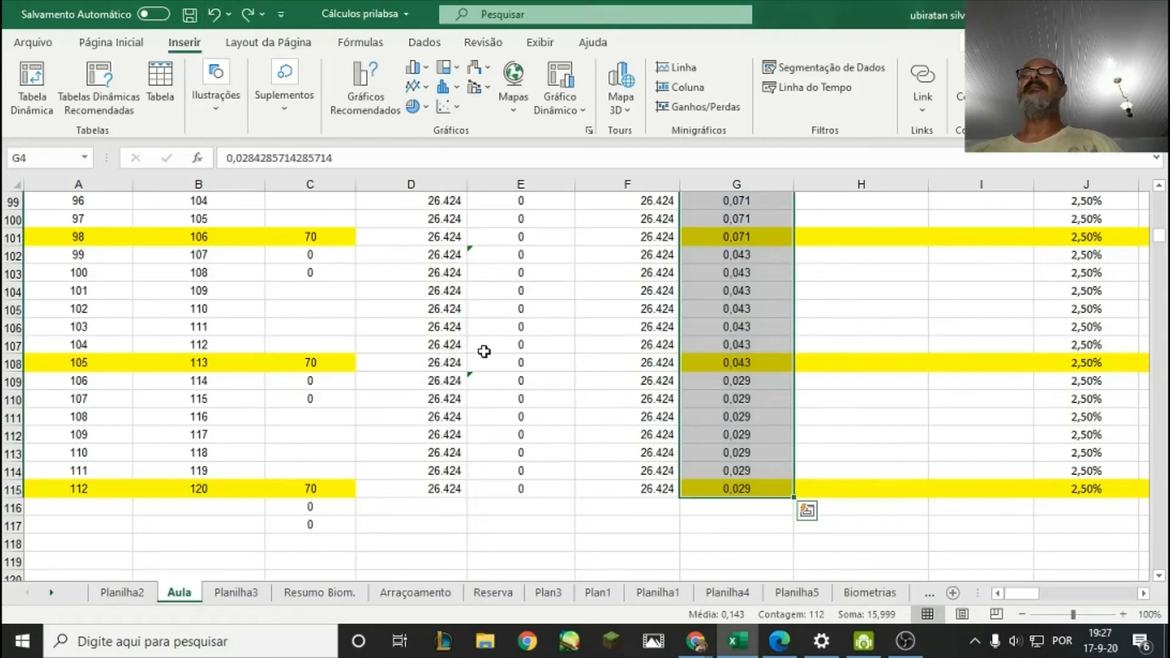
scroll(761, 407, up, 7)
scroll(761, 407, up, 20)
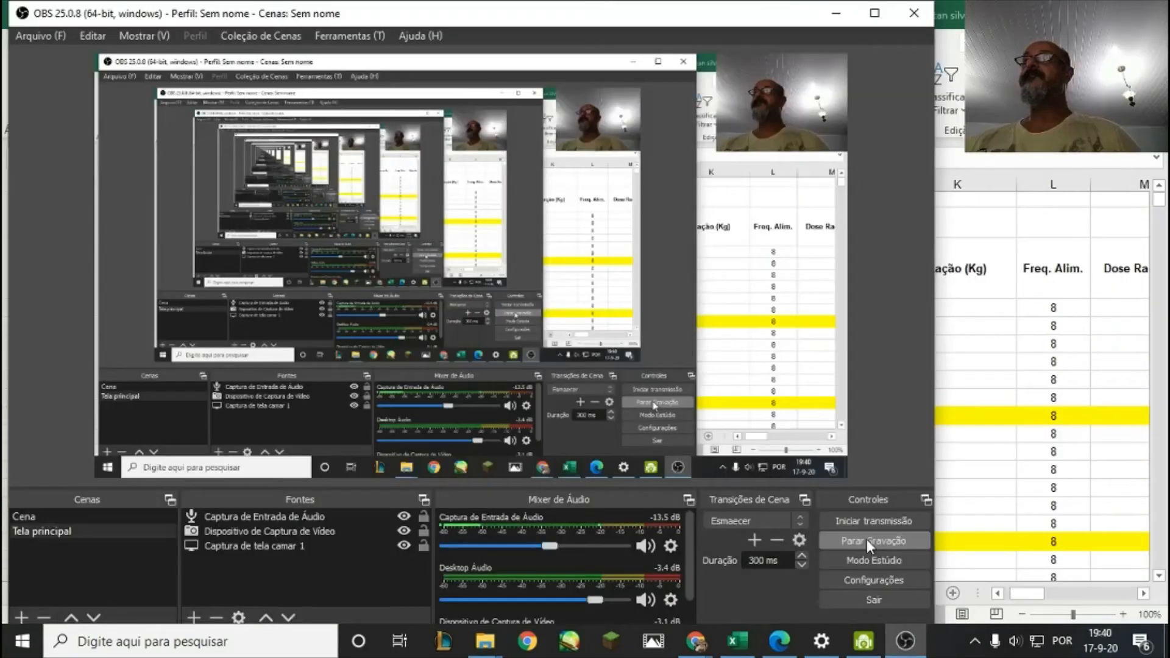
click(868, 540)
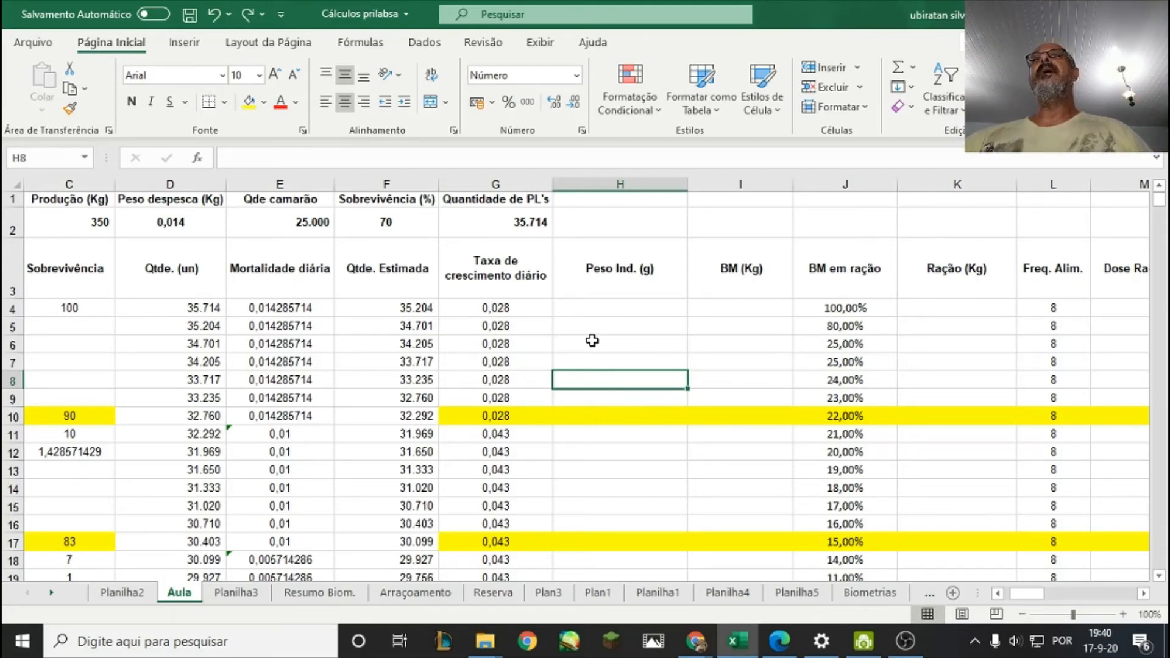
Enter 0,02 in H4 as the individual weight in grams for day 1.
click(607, 308)
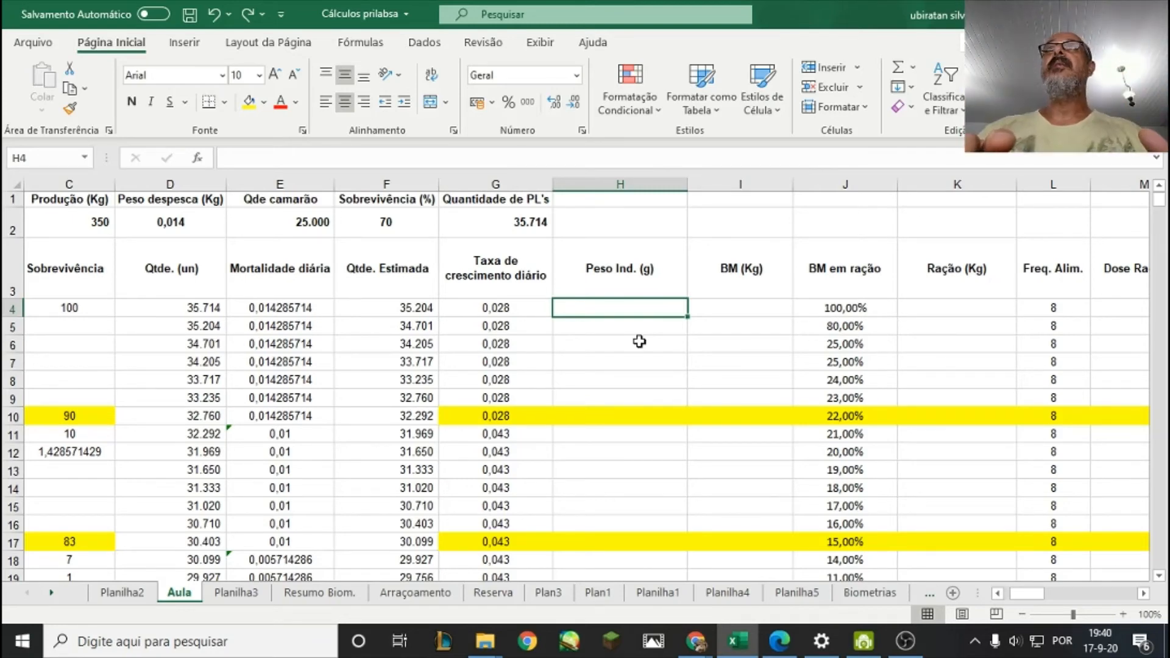
text(0)
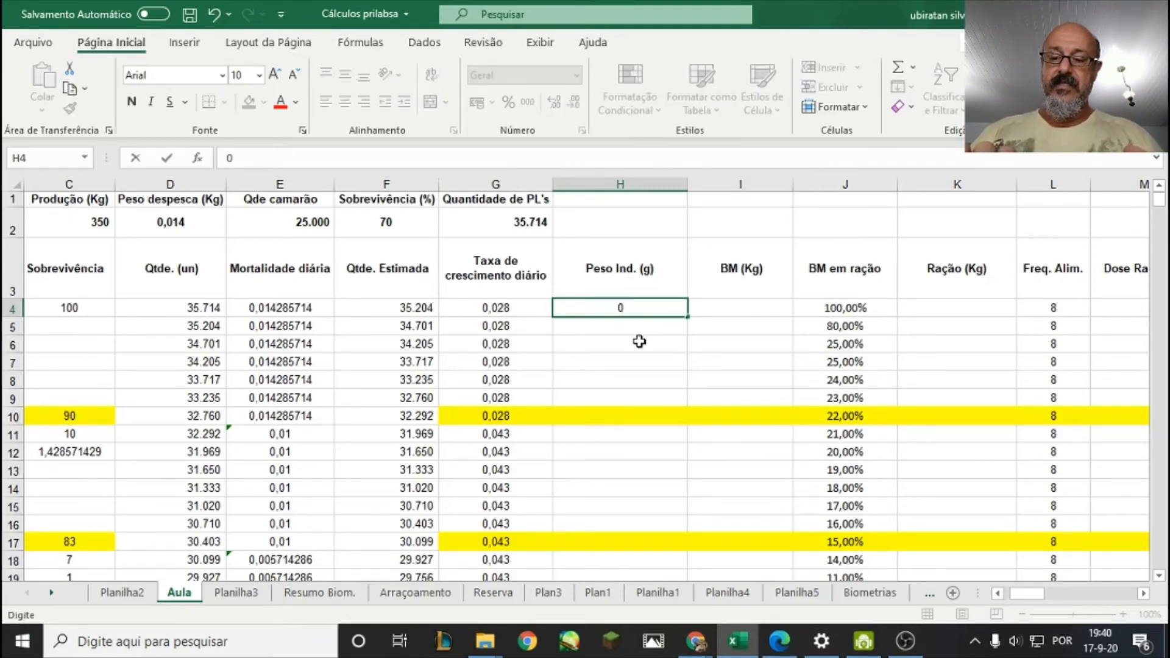
text(,02)
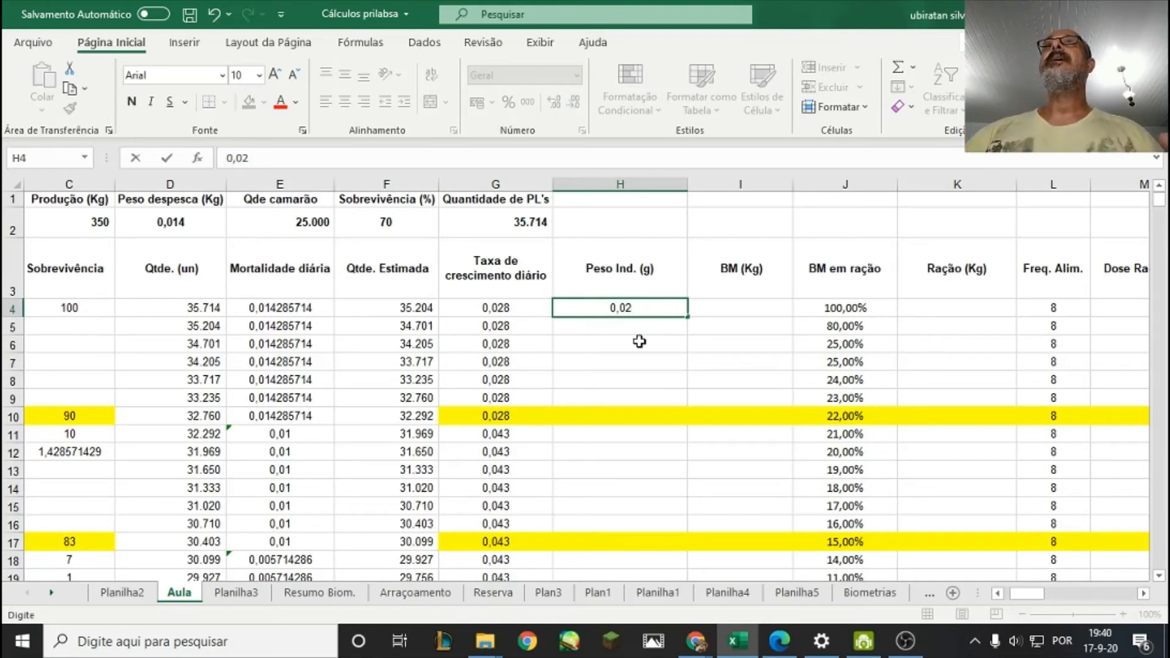
key(Return)
click(621, 296)
click(621, 309)
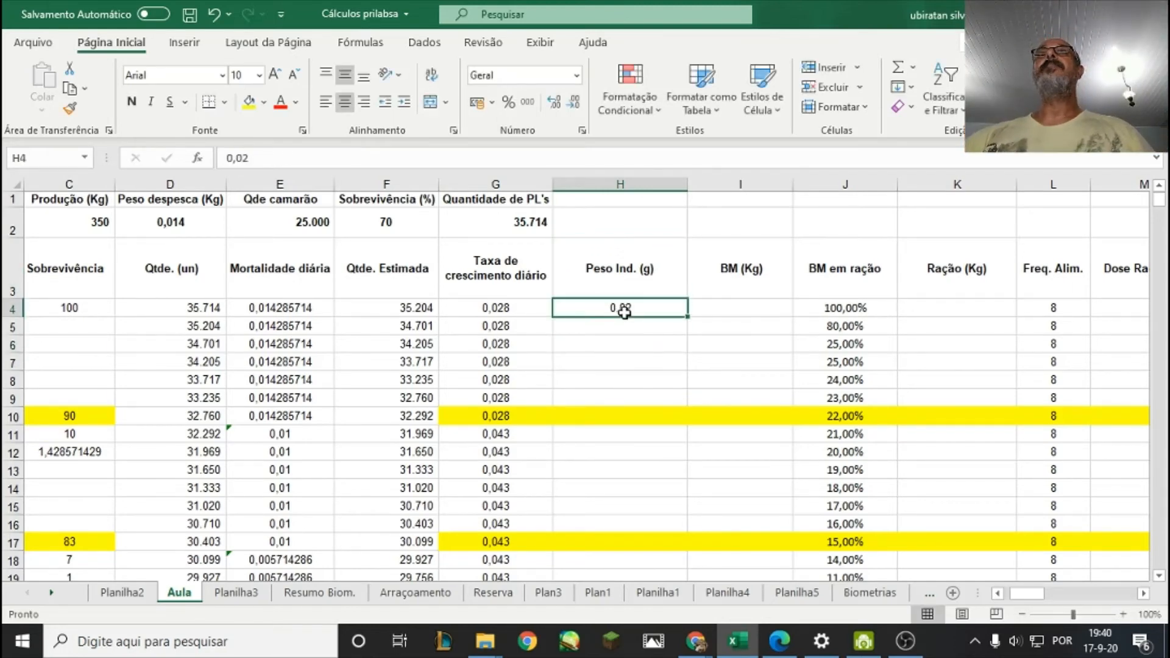
Enter the formula =H4+G5 in H5 to add the daily growth rate to the previous day's individual weight.
click(661, 332)
click(518, 337)
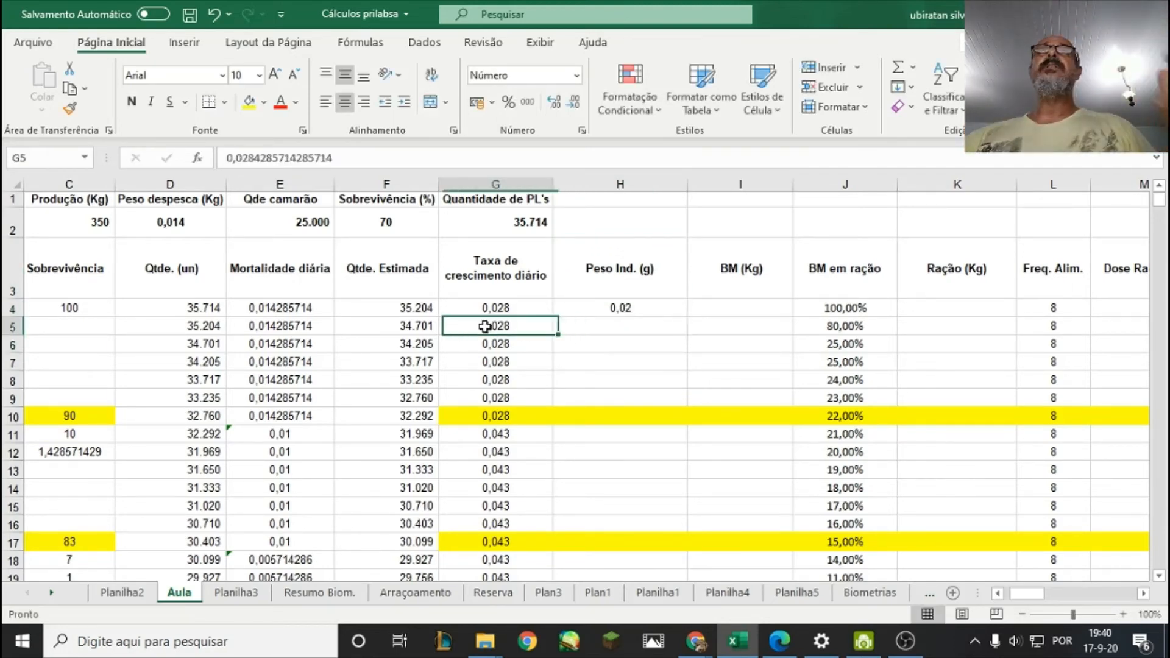
click(606, 312)
click(499, 326)
click(608, 325)
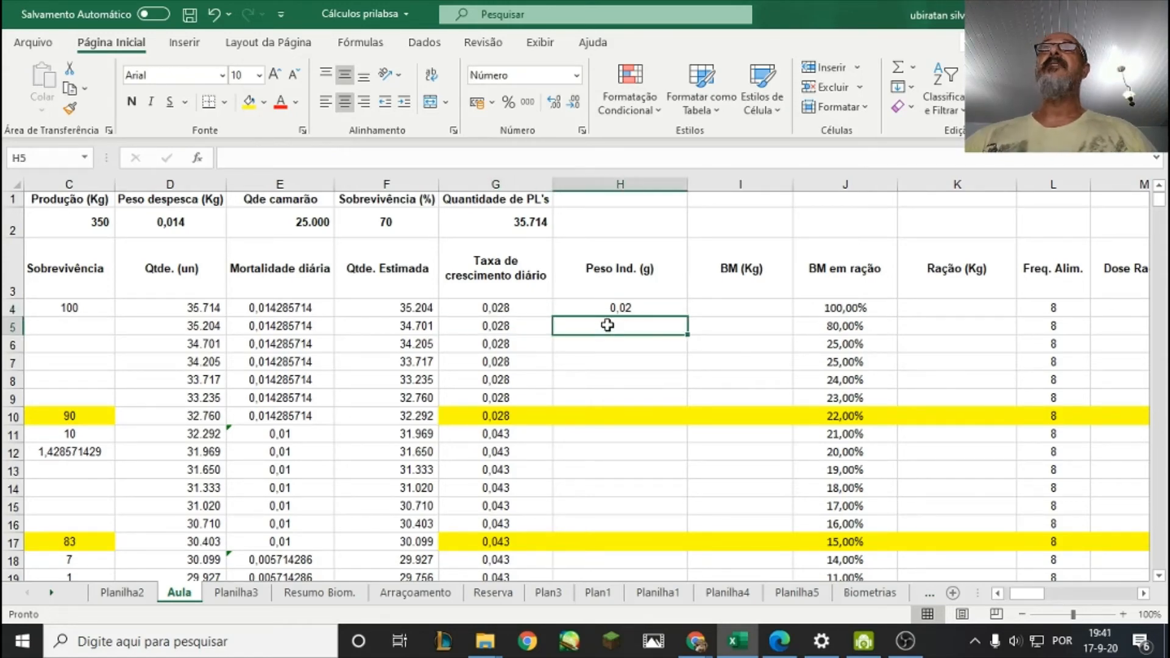
text(=)
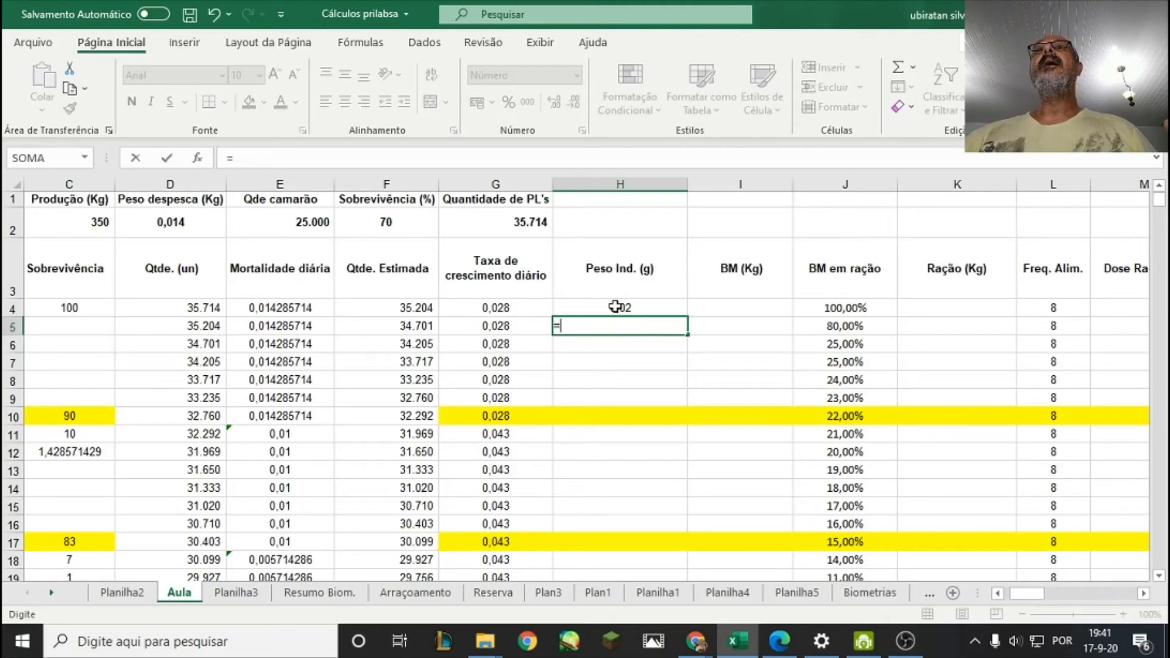
click(616, 308)
text(+)
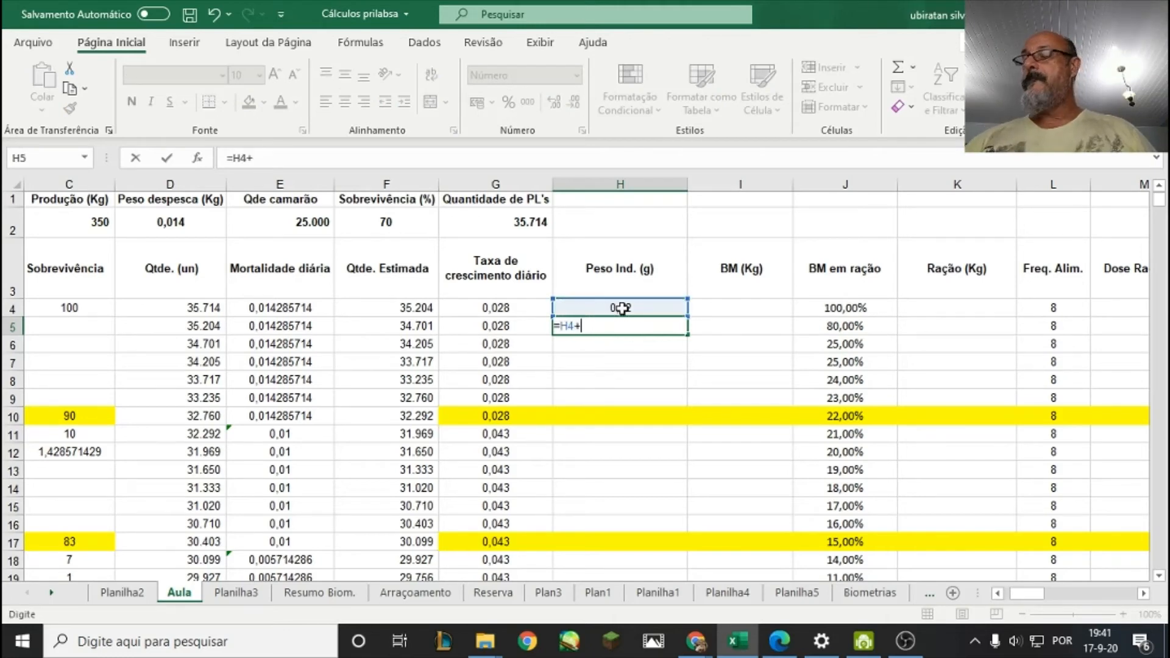
click(503, 328)
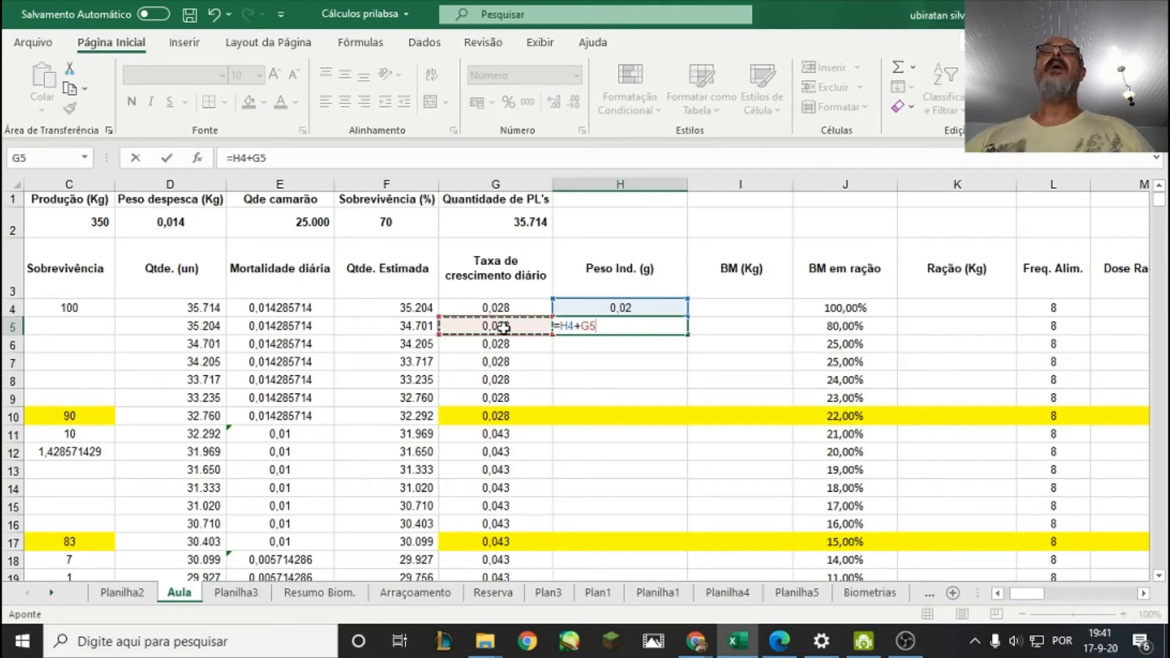
key(Return)
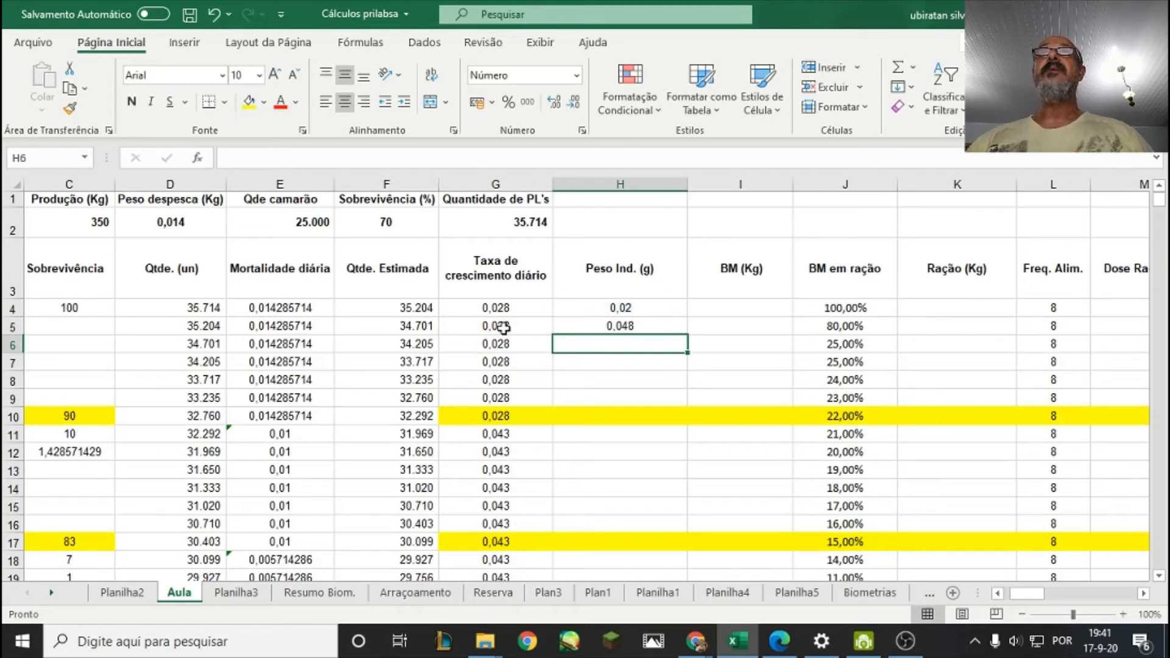
click(625, 329)
right_click(627, 329)
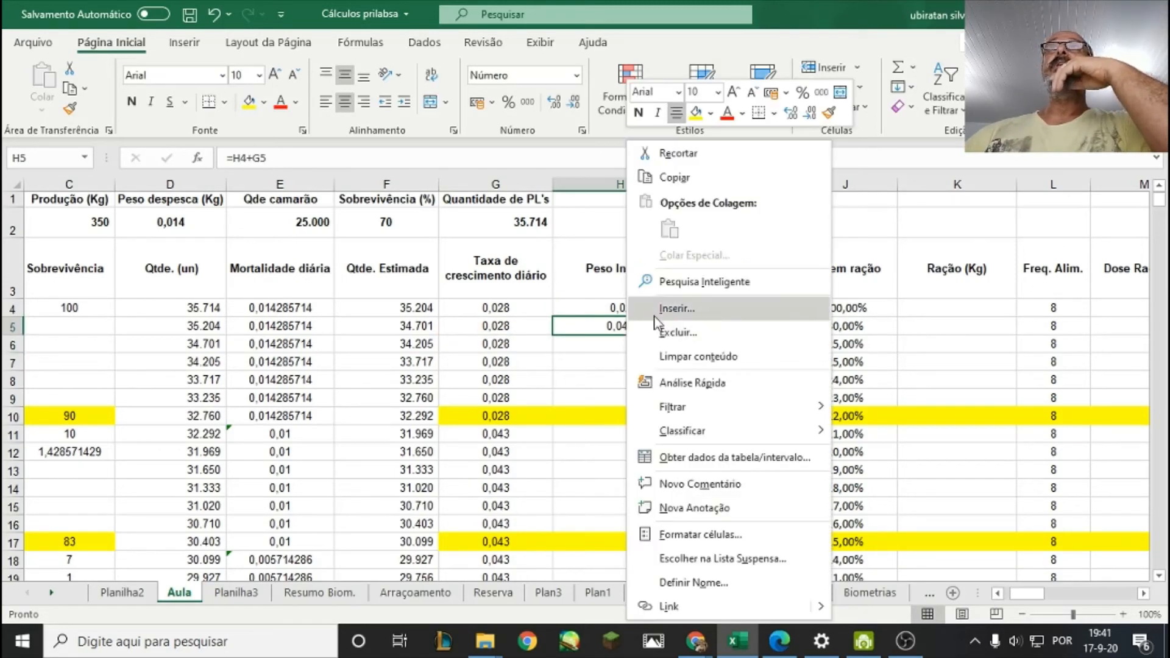
click(612, 327)
right_click(626, 328)
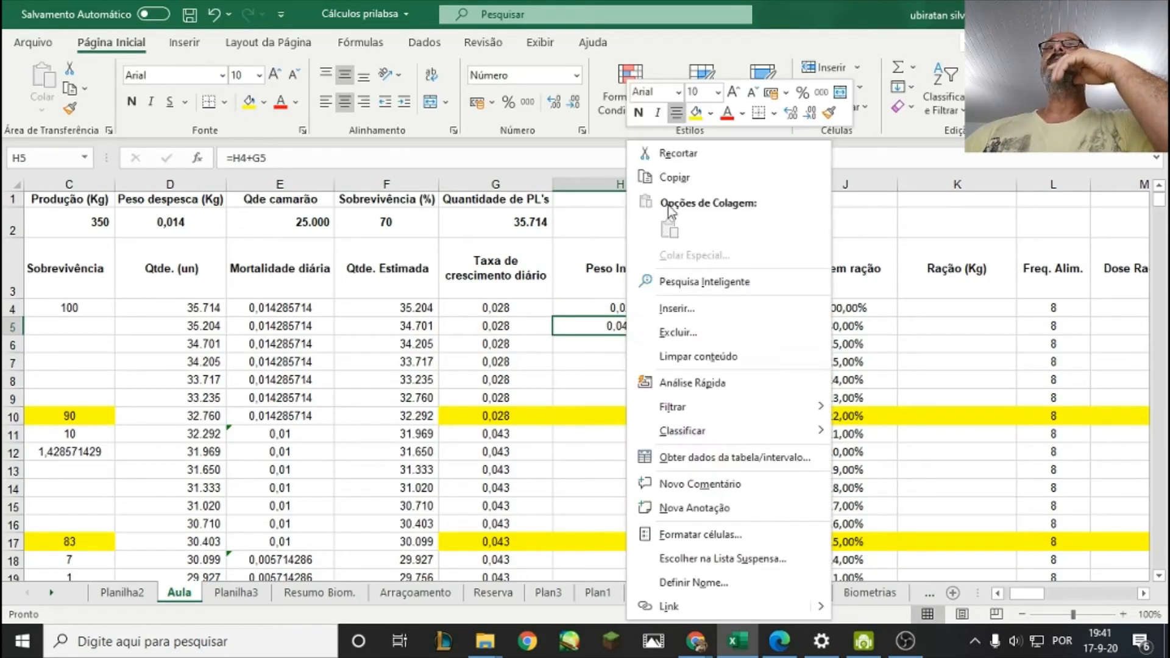
click(615, 356)
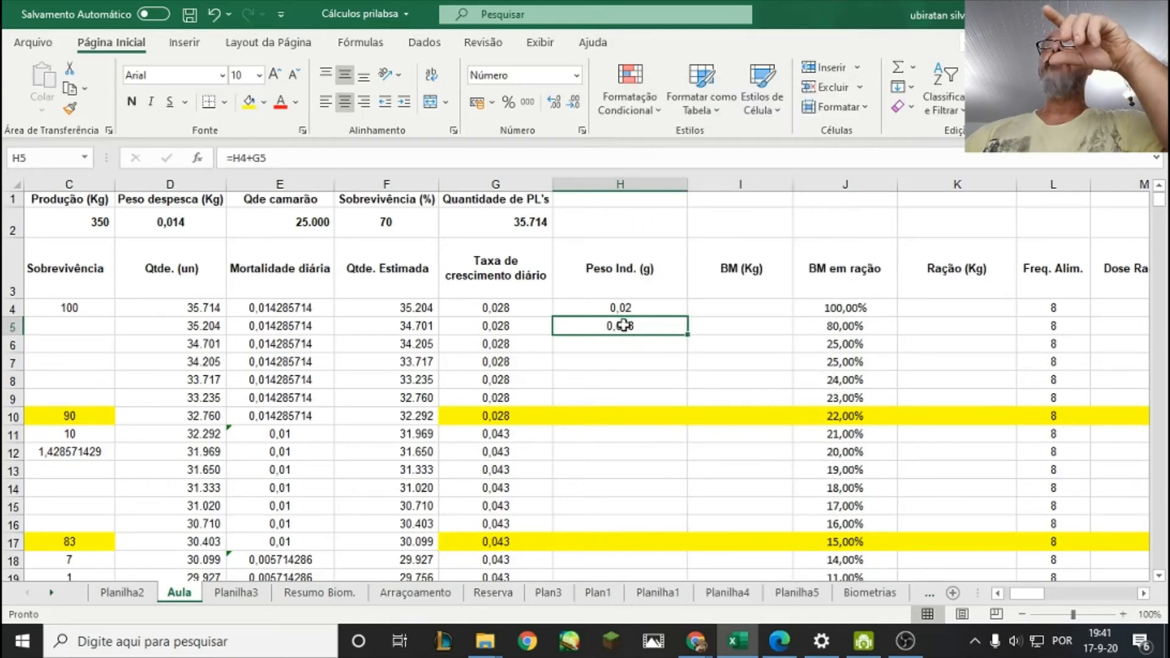
click(641, 368)
click(623, 328)
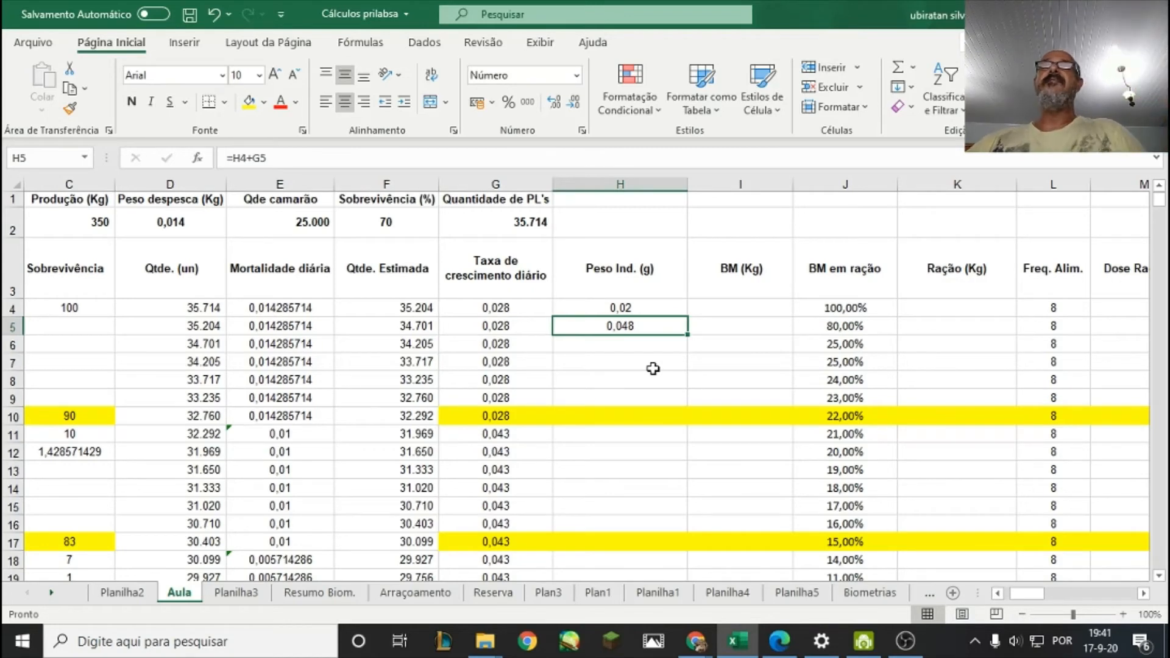
right_click(631, 327)
click(601, 368)
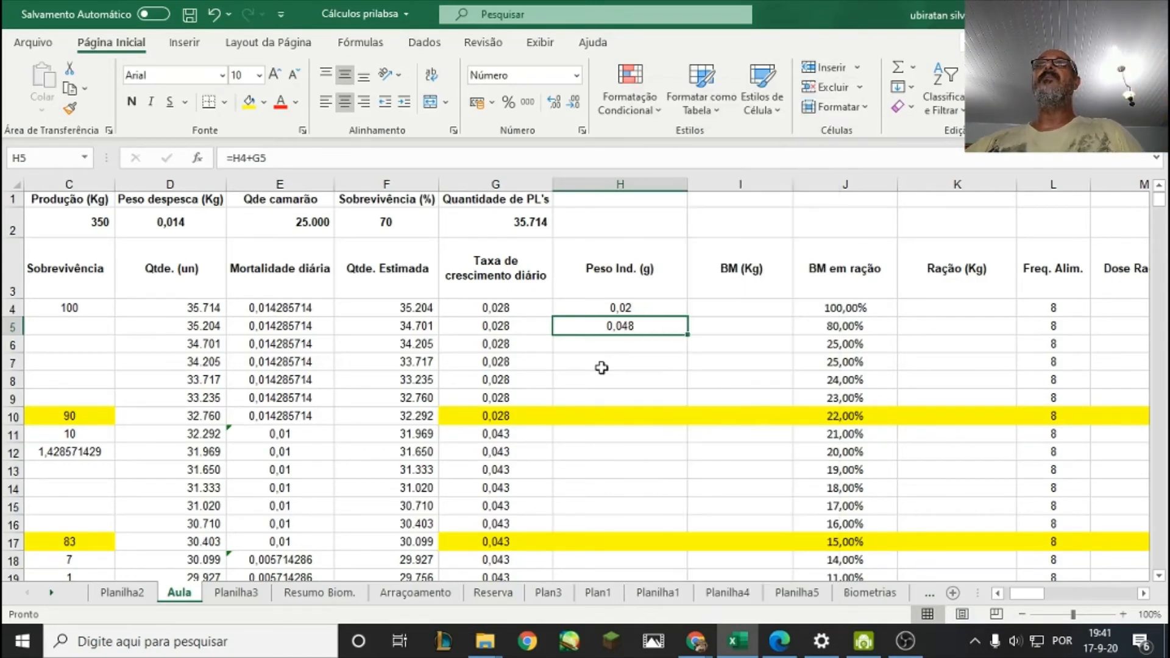
Copy the individual weight formula from H5 into H6 and H7.
right_click(632, 327)
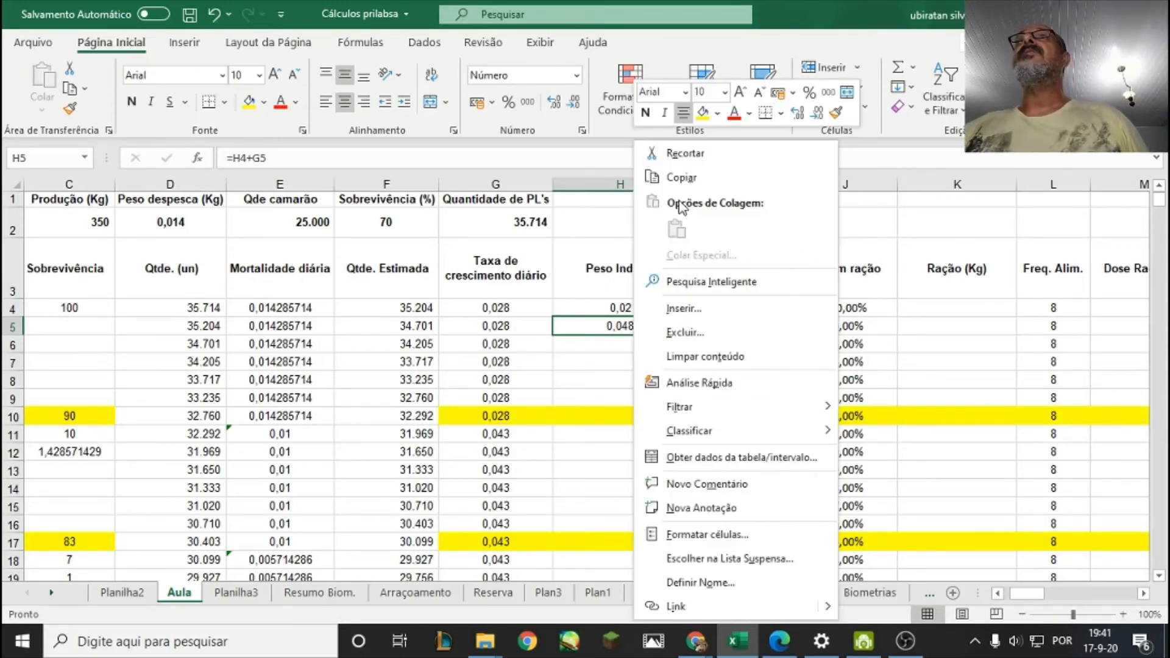
click(681, 181)
click(631, 345)
right_click(631, 345)
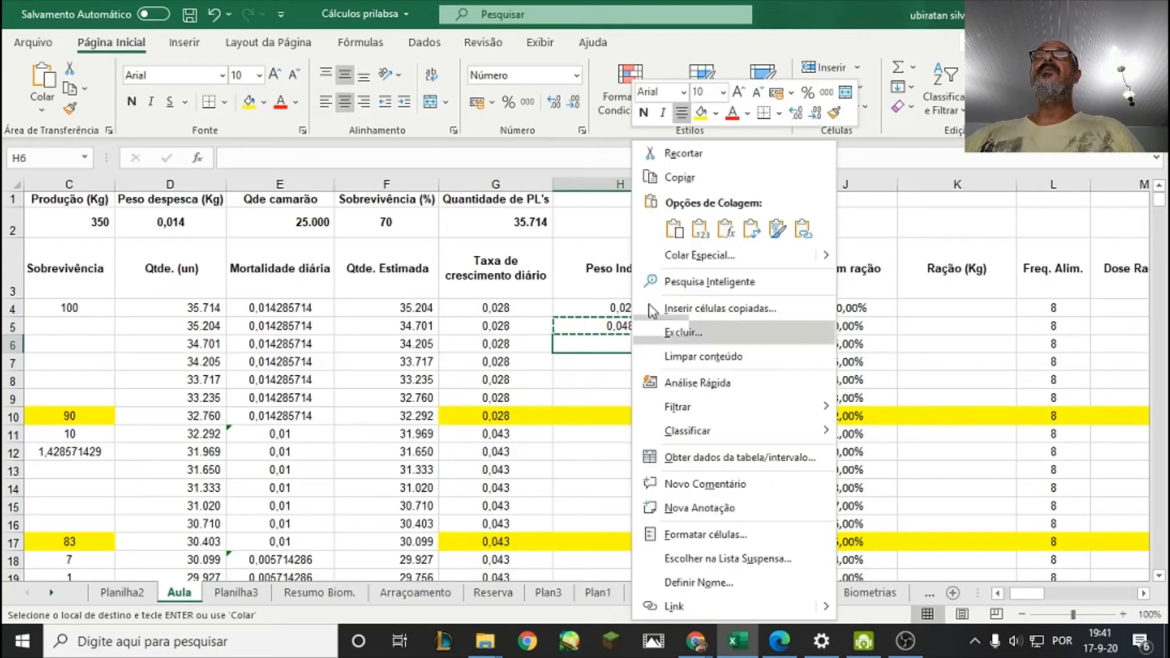
click(671, 237)
click(623, 363)
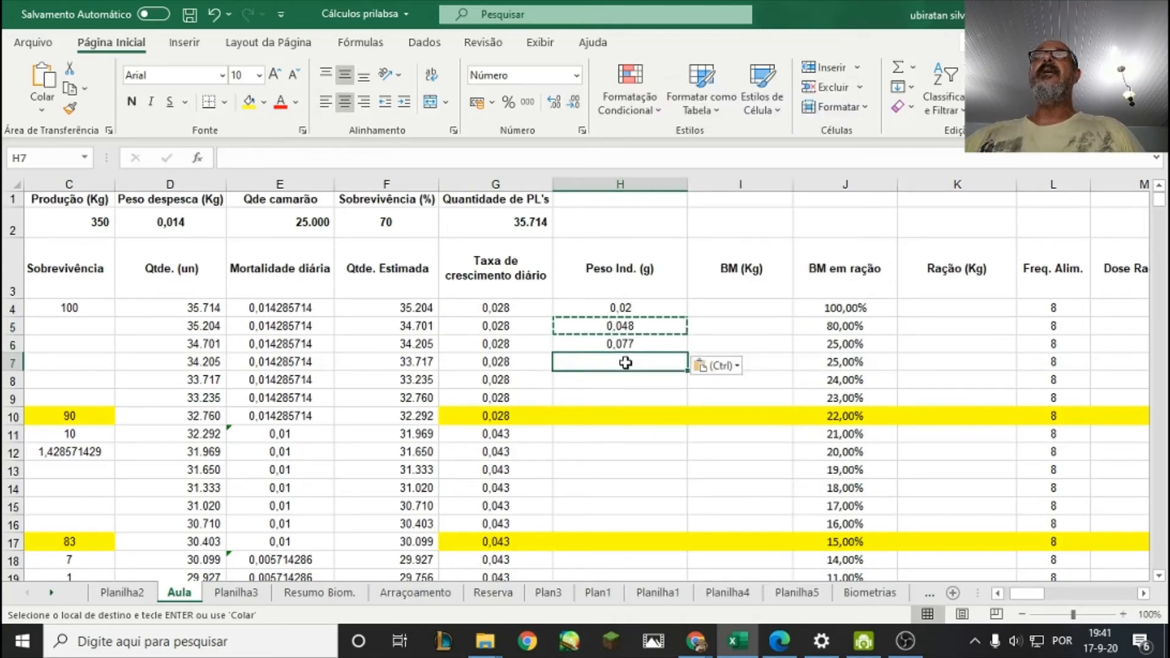
right_click(623, 363)
click(669, 235)
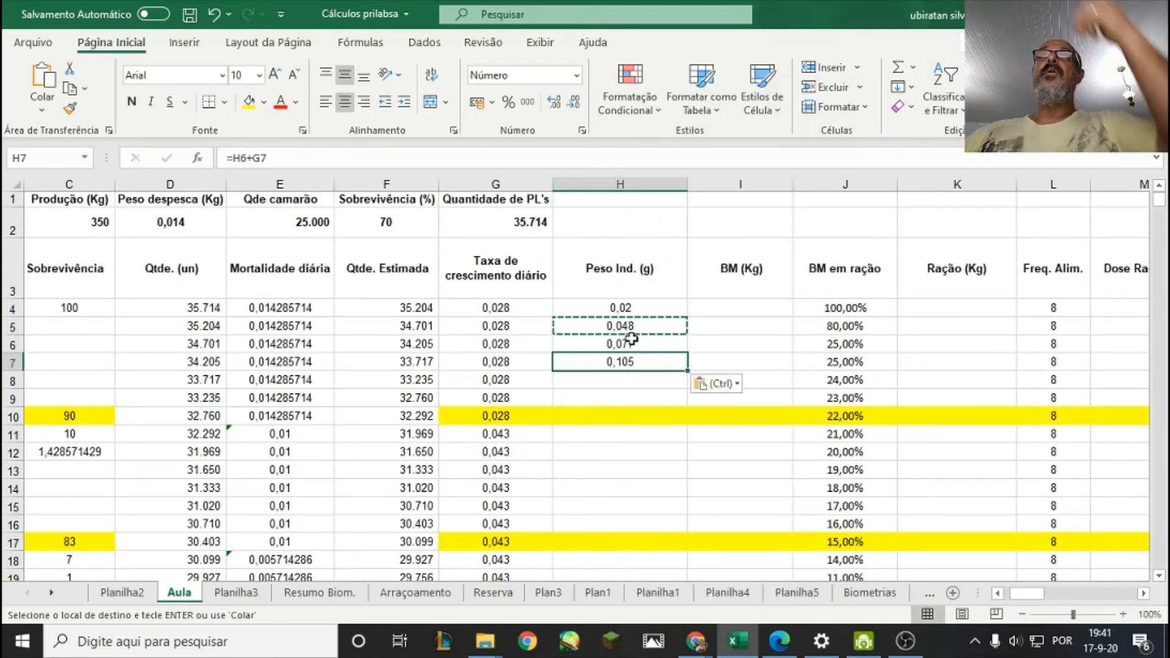
Examine the starting weight in H4 and the daily growth rates in G5:G18 that feed the weight formula.
click(623, 309)
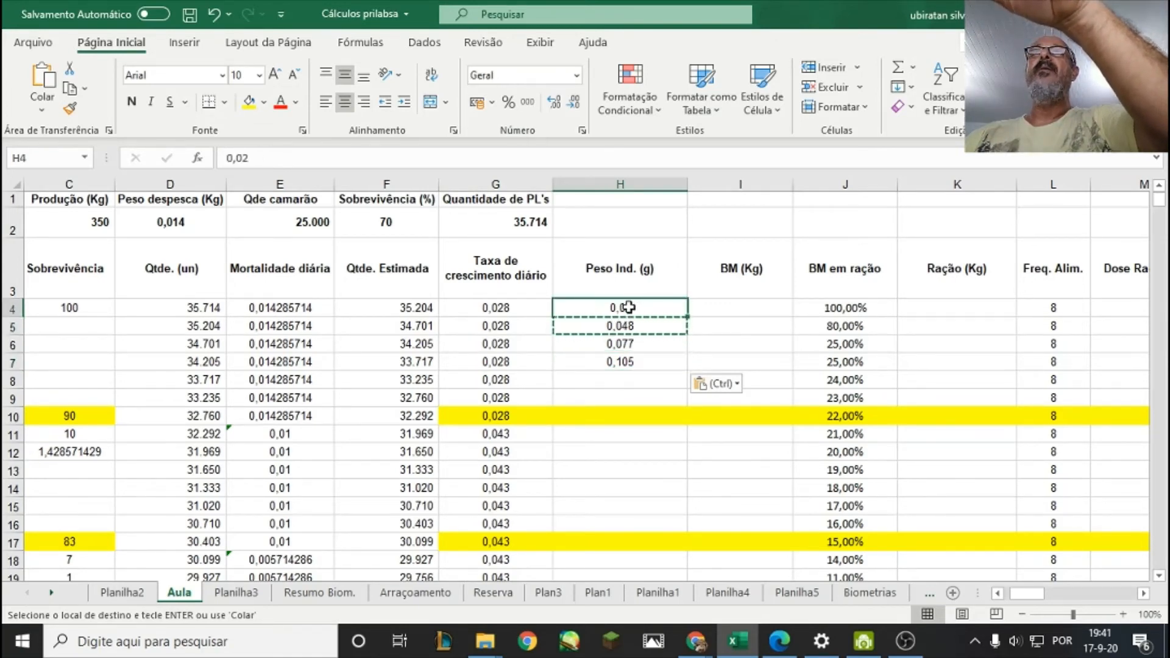
click(496, 325)
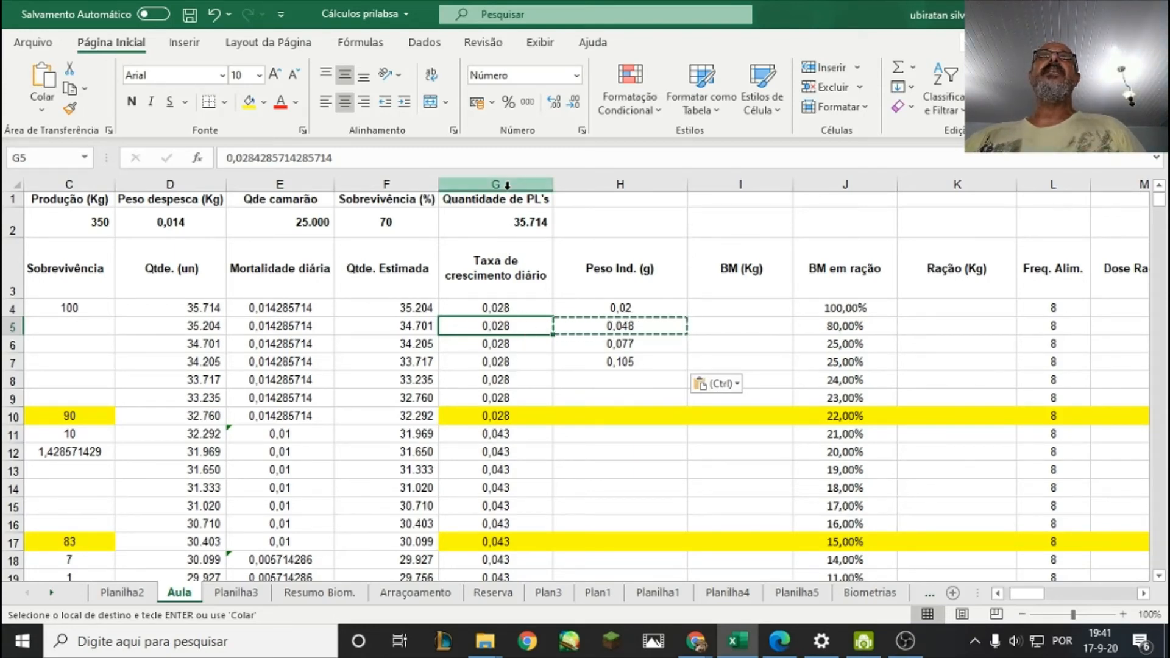
click(492, 365)
click(513, 414)
click(518, 451)
click(525, 488)
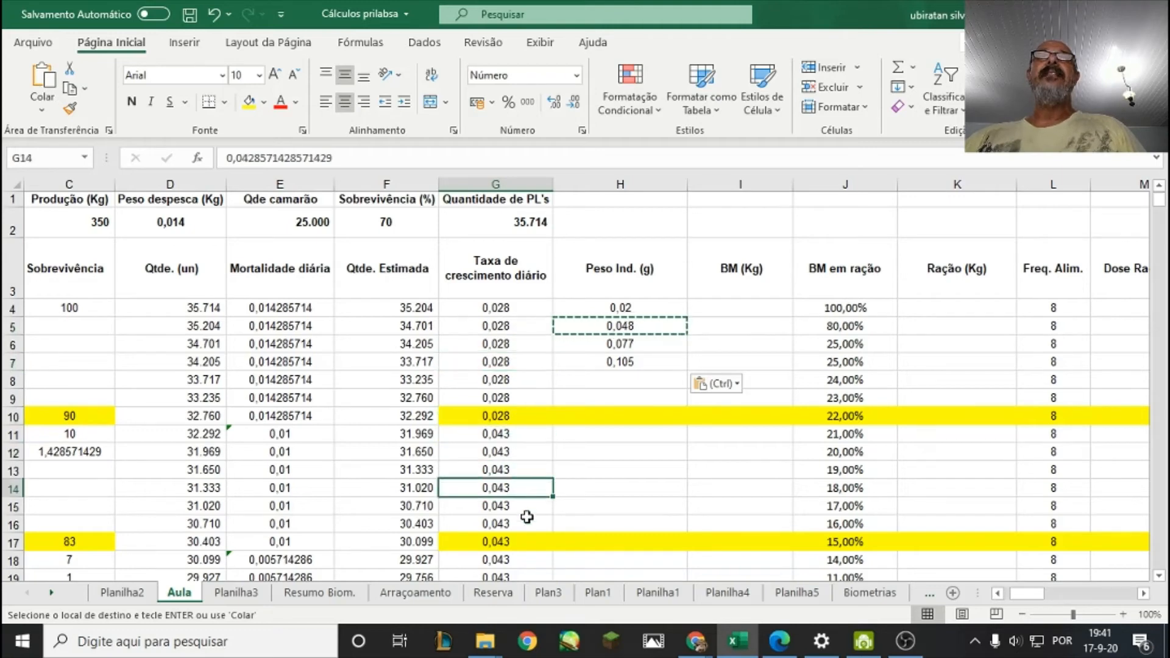
click(524, 522)
click(523, 547)
click(523, 558)
click(524, 522)
click(506, 470)
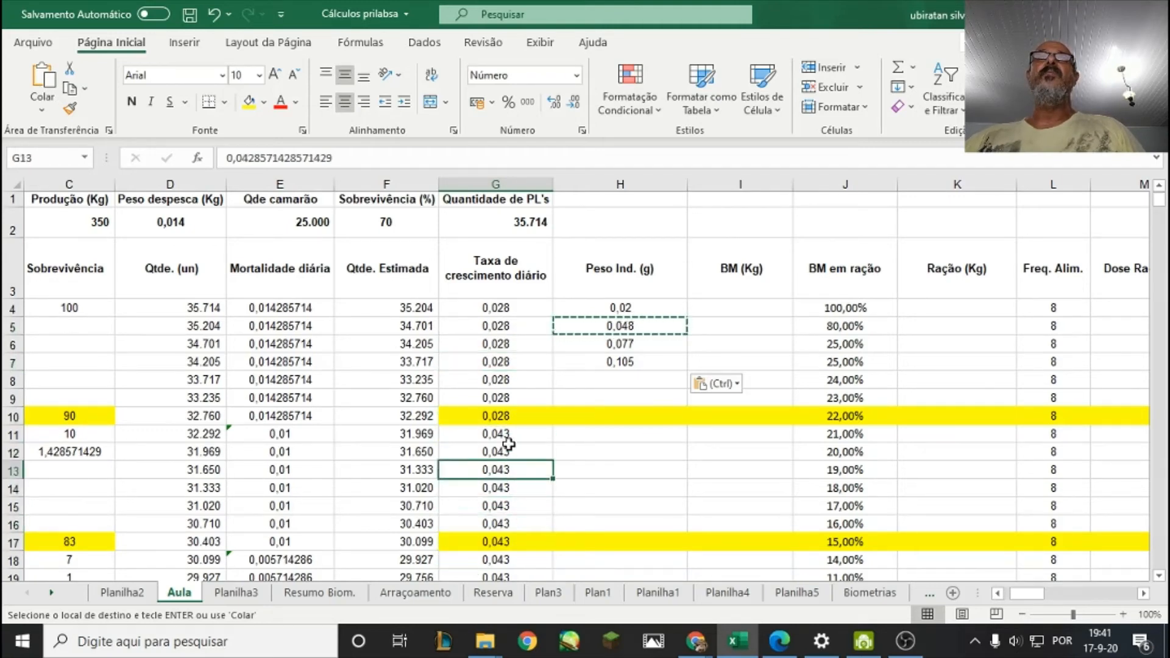
click(506, 434)
click(510, 397)
click(523, 362)
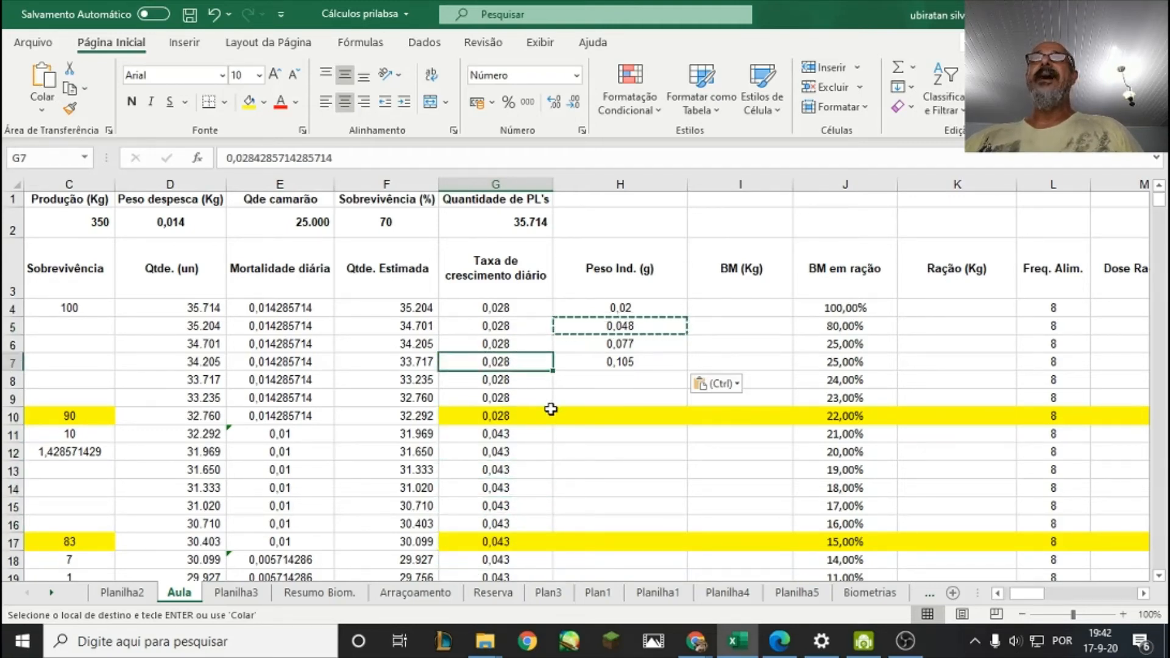
click(523, 379)
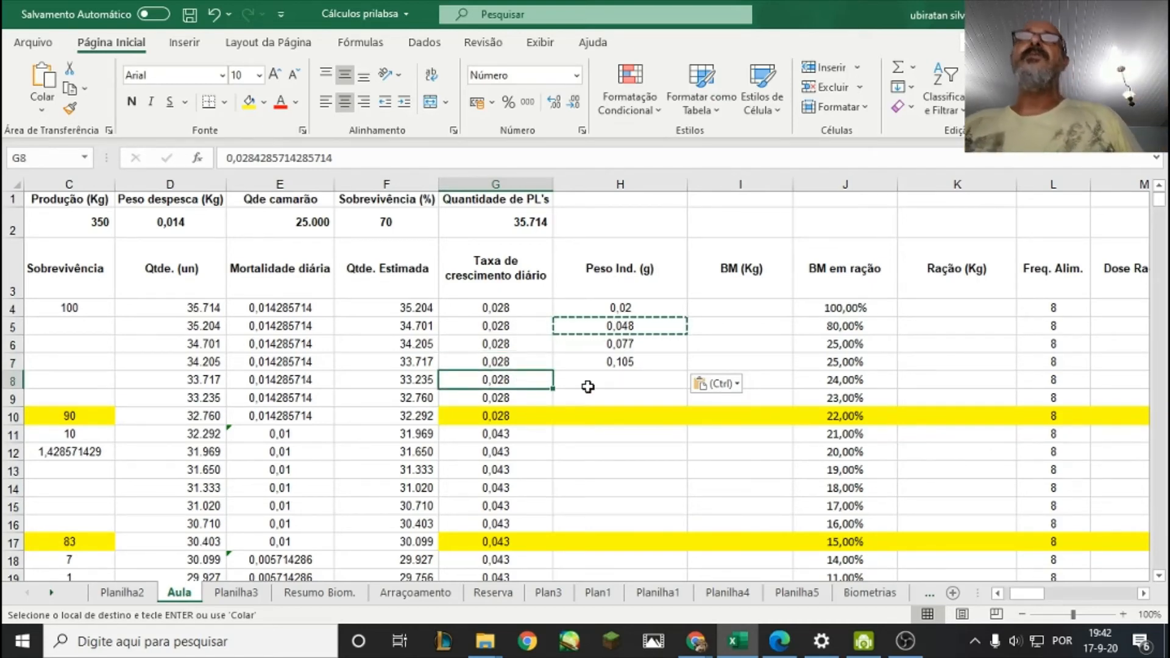
Copy the H5 individual weight formula down through H115, covering the cycle to day 112.
click(620, 362)
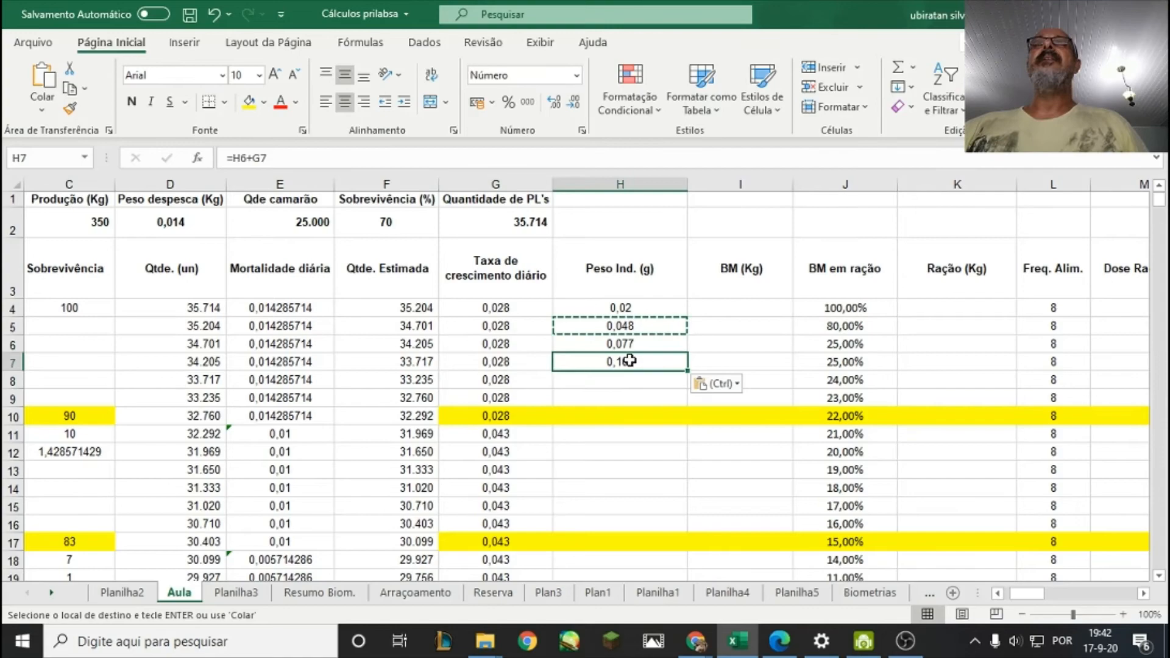
right_click(621, 327)
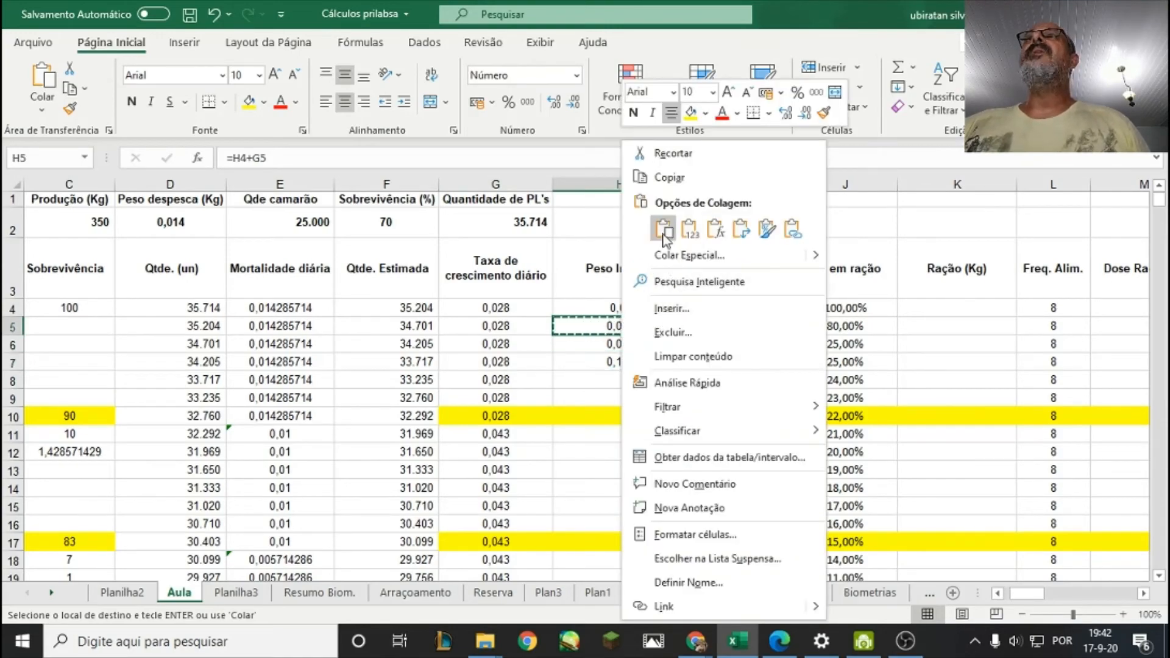
click(656, 177)
drag(620, 326, 645, 505)
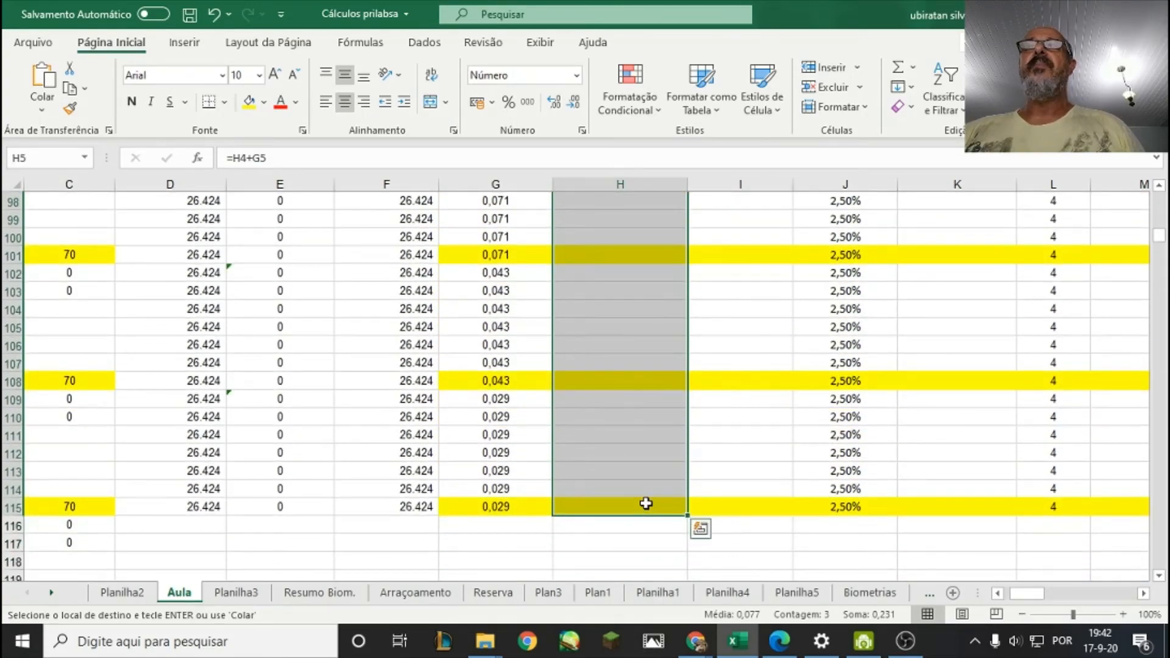
right_click(646, 504)
click(690, 113)
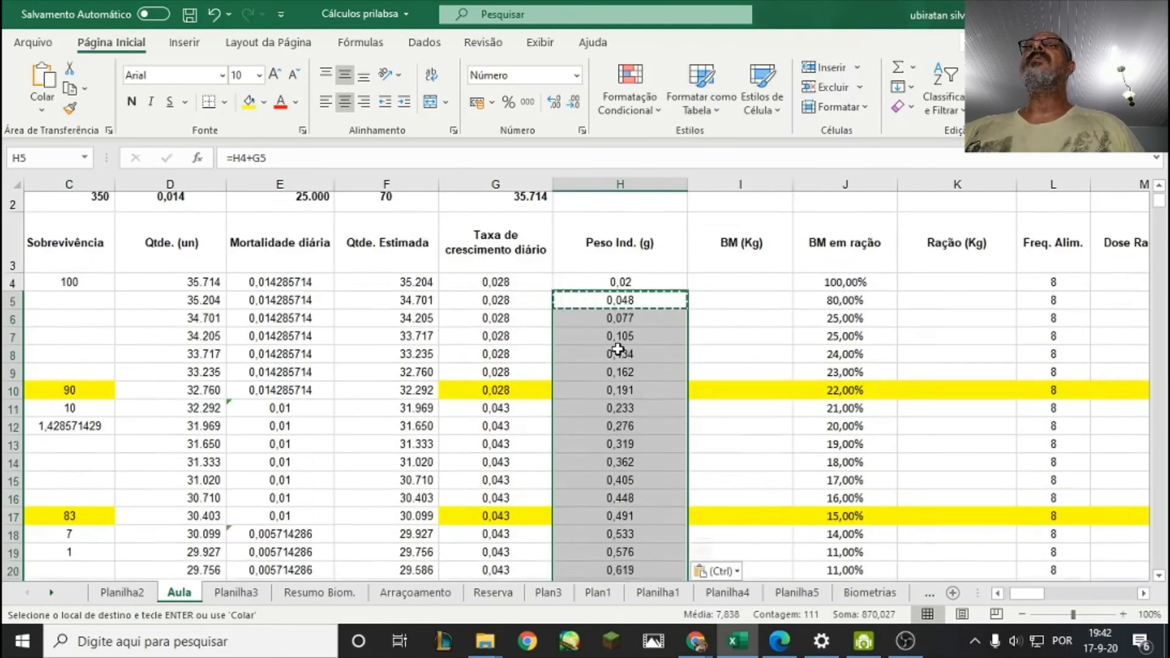
Review the calculated individual weights in column H from the first days down to H115 and back.
scroll(635, 396, down, 2)
scroll(635, 396, down, 16)
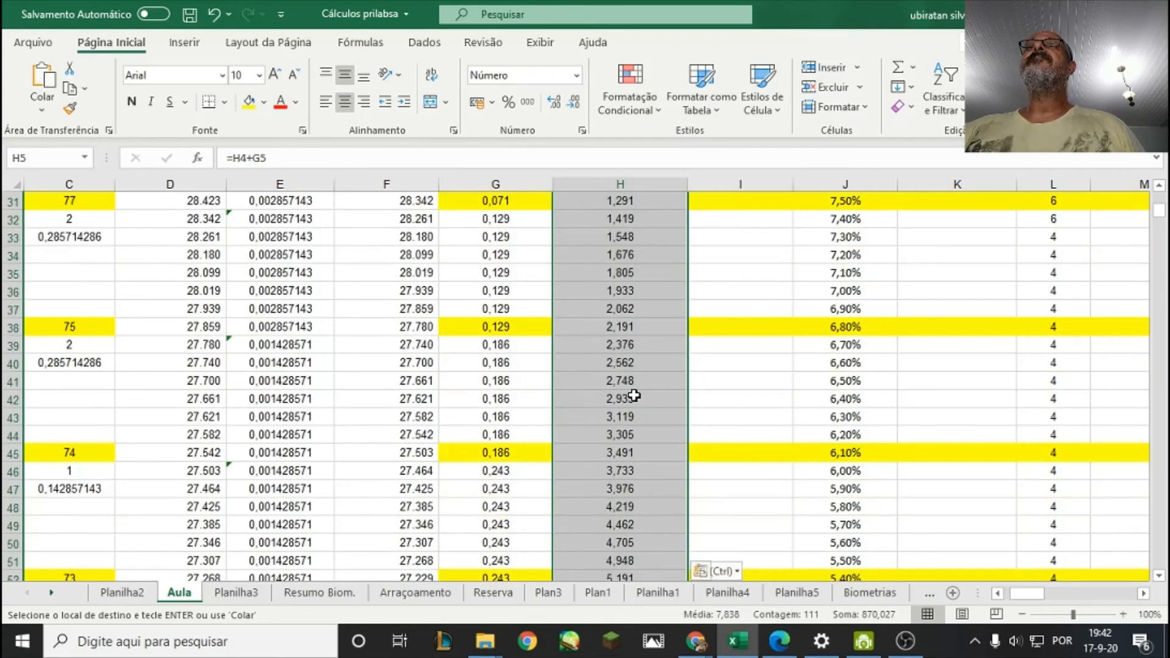
scroll(634, 396, down, 15)
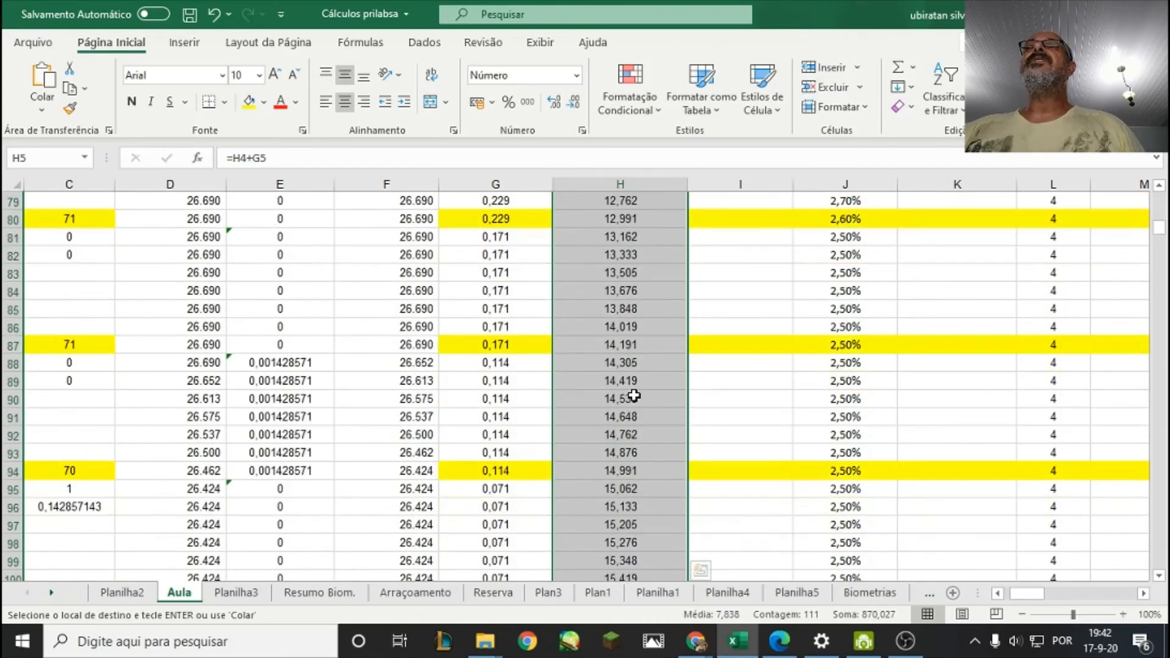
key(ctrl+Down)
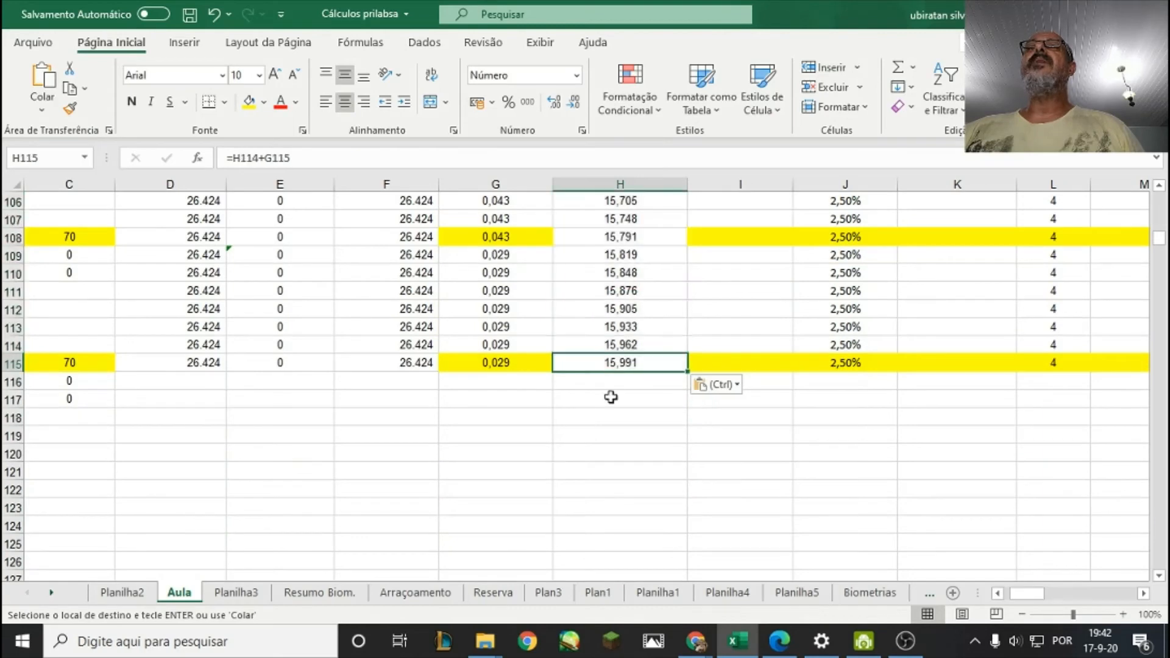
scroll(621, 409, up, 7)
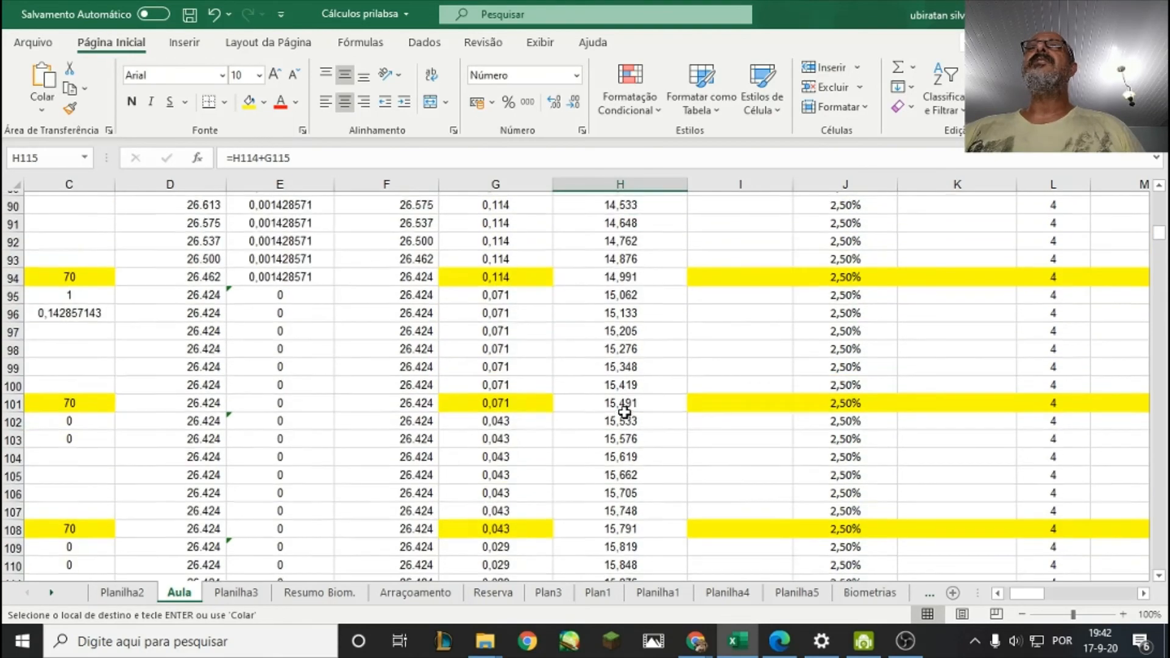
scroll(621, 296, up, 2)
scroll(622, 329, down, 11)
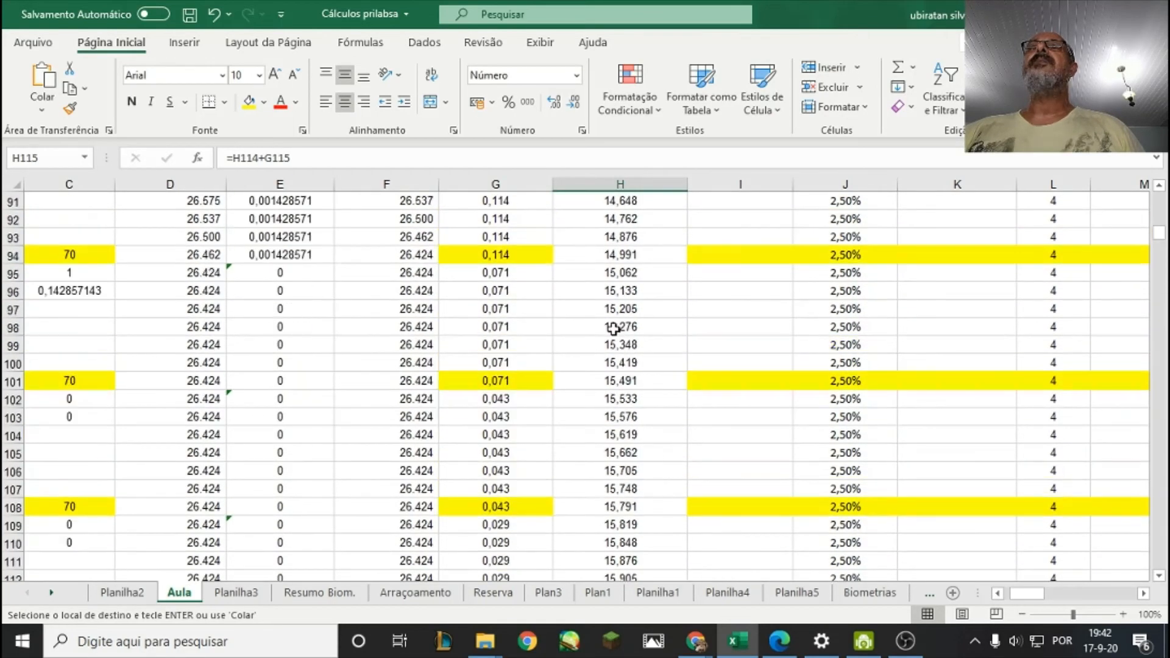
scroll(528, 401, up, 3)
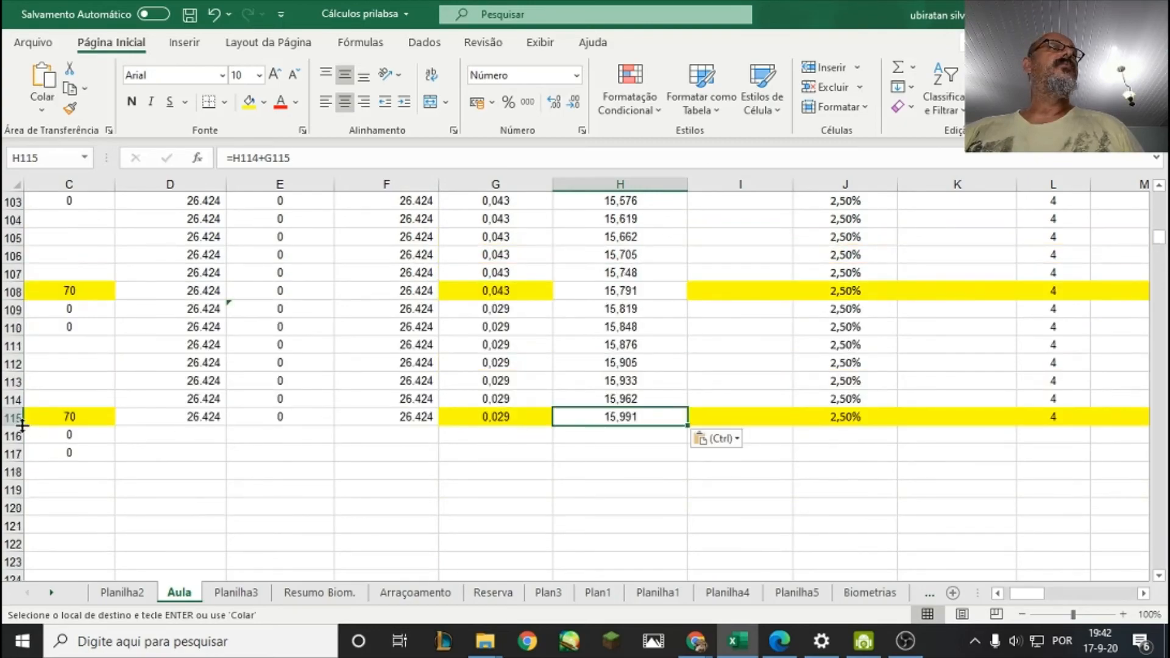
scroll(638, 443, up, 7)
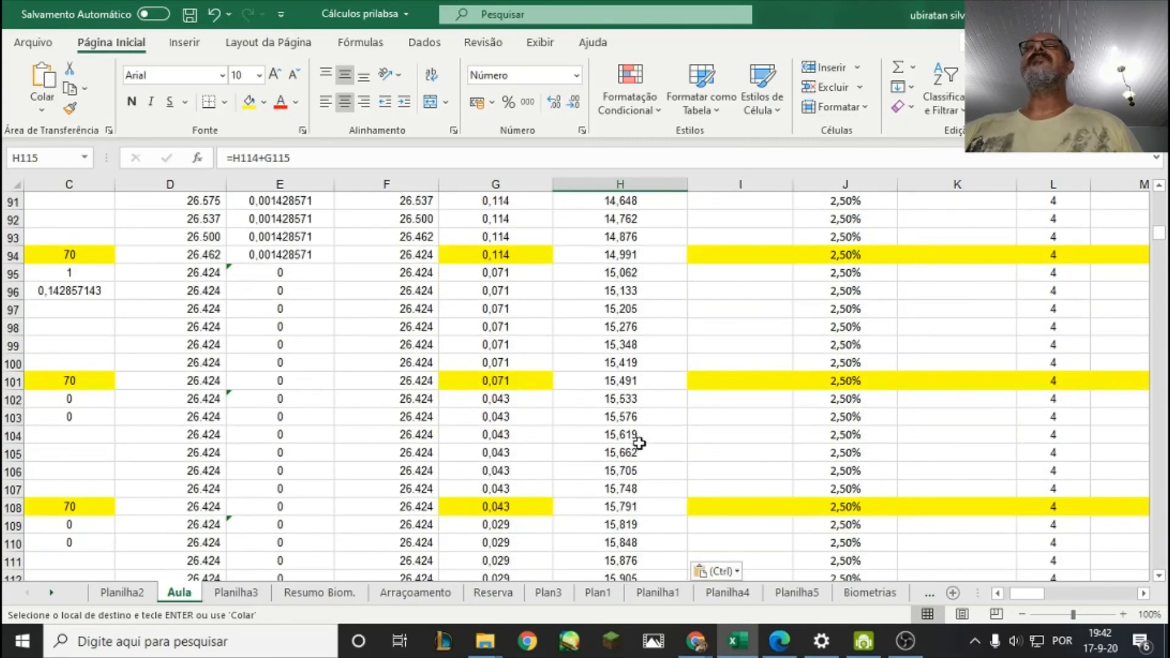
scroll(638, 443, up, 10)
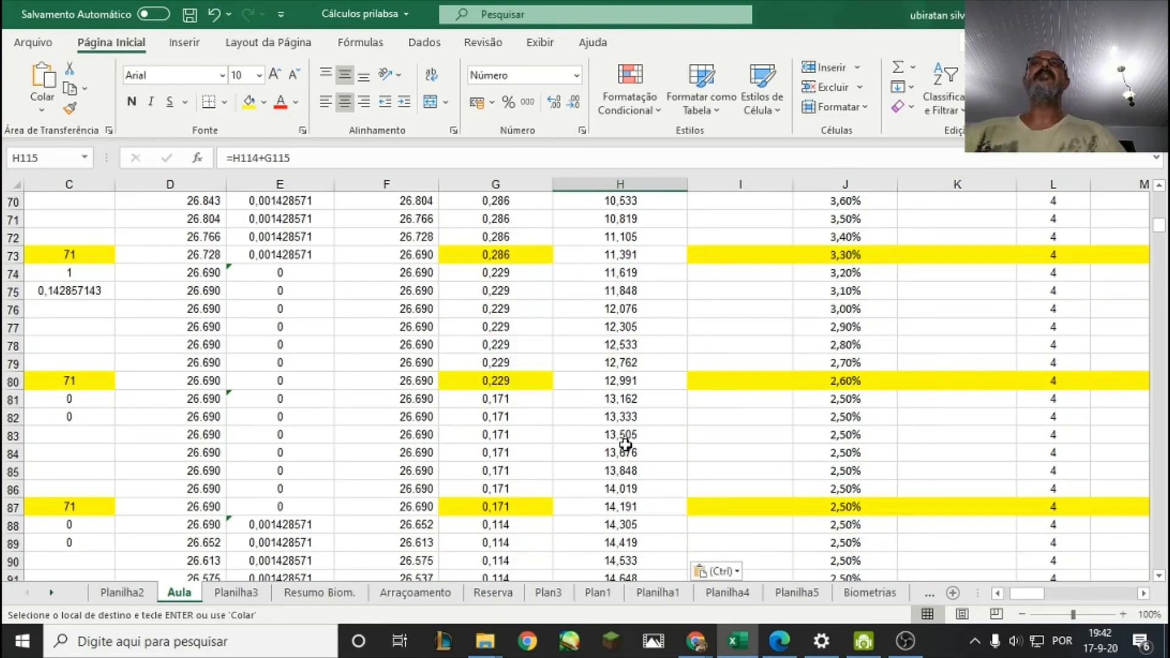
scroll(618, 445, up, 17)
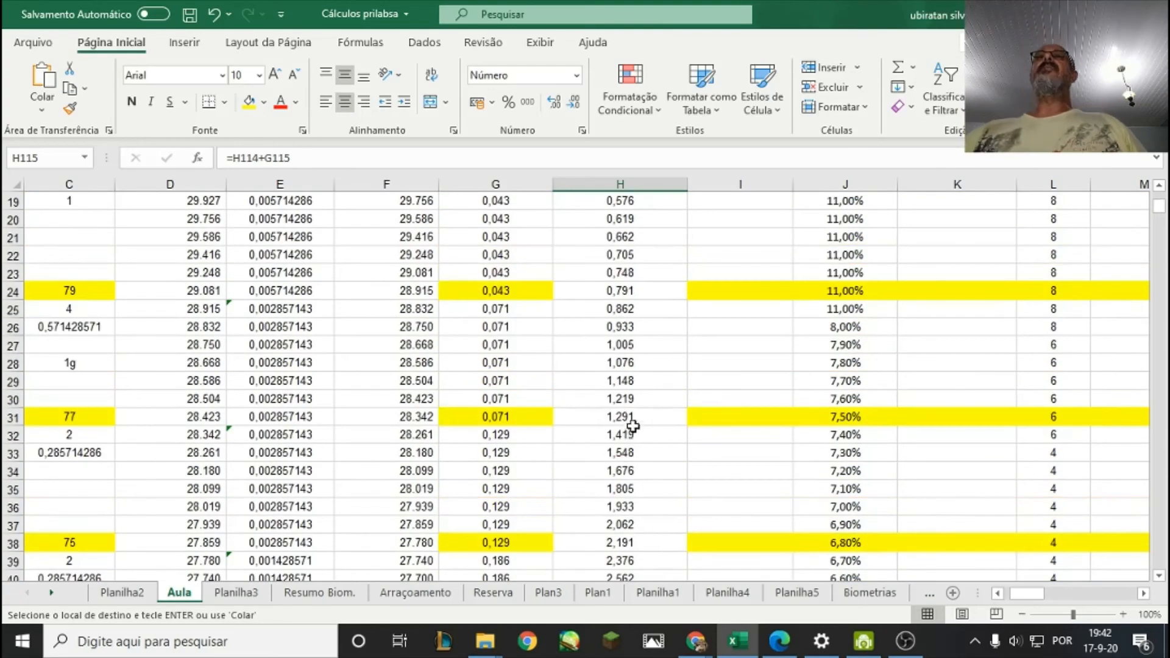
Plot the individual weights in H4:H115 as a basic 2D line chart to view the growth curve, and undo the chart.
drag(638, 307, 648, 523)
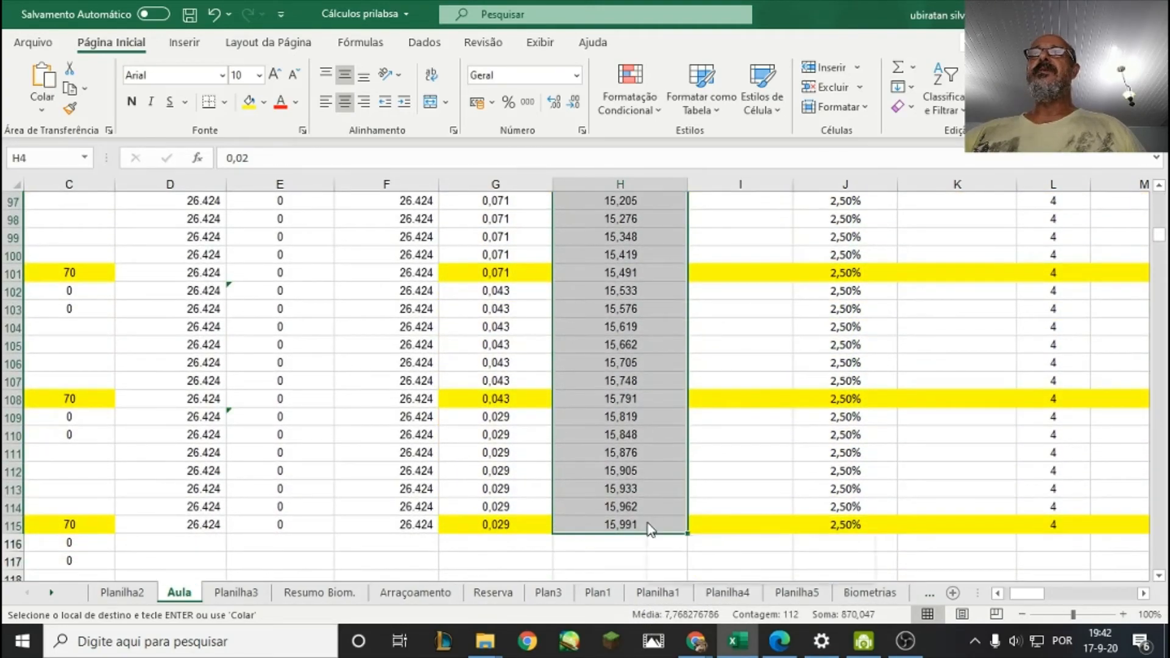
right_click(648, 523)
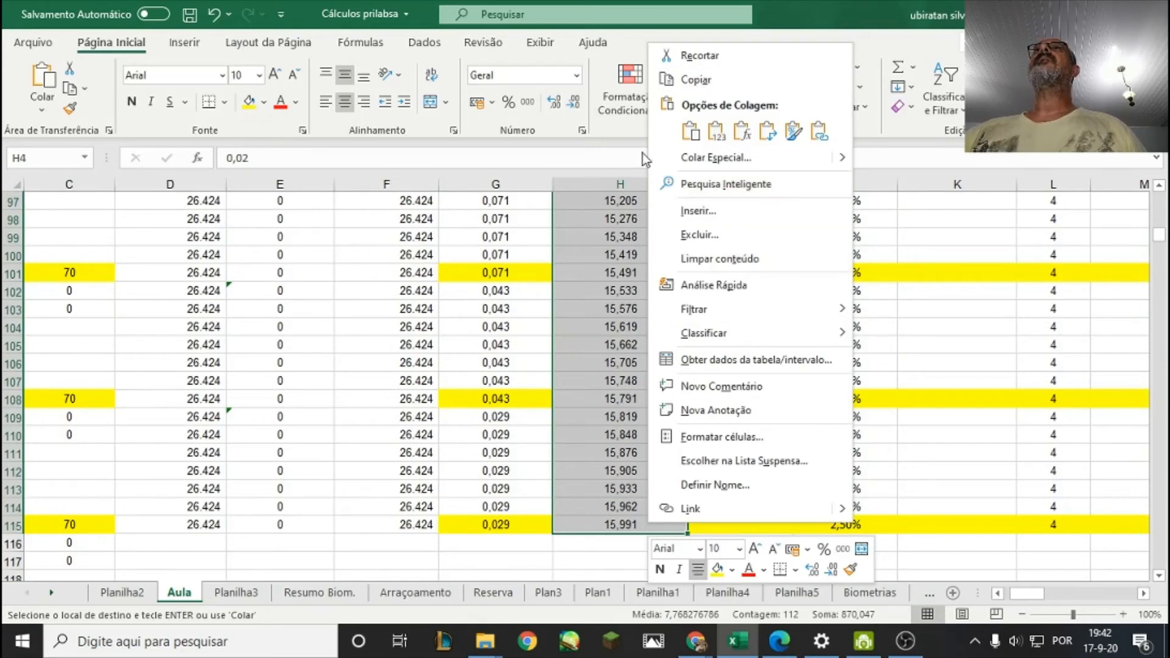
click(194, 49)
click(420, 87)
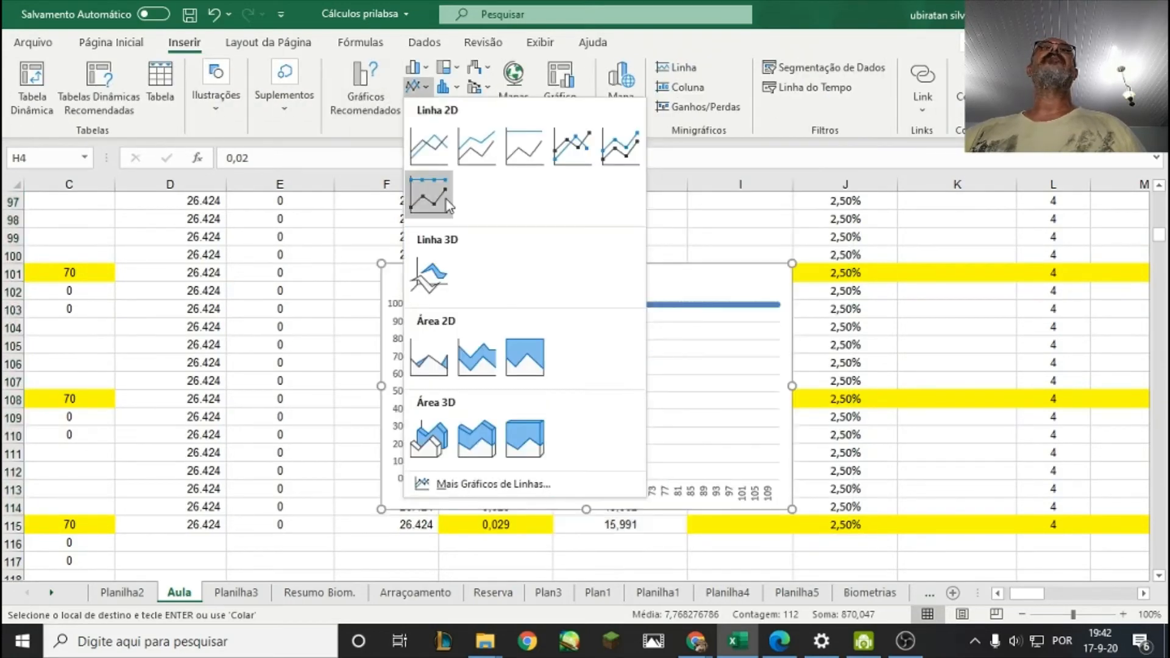
click(428, 146)
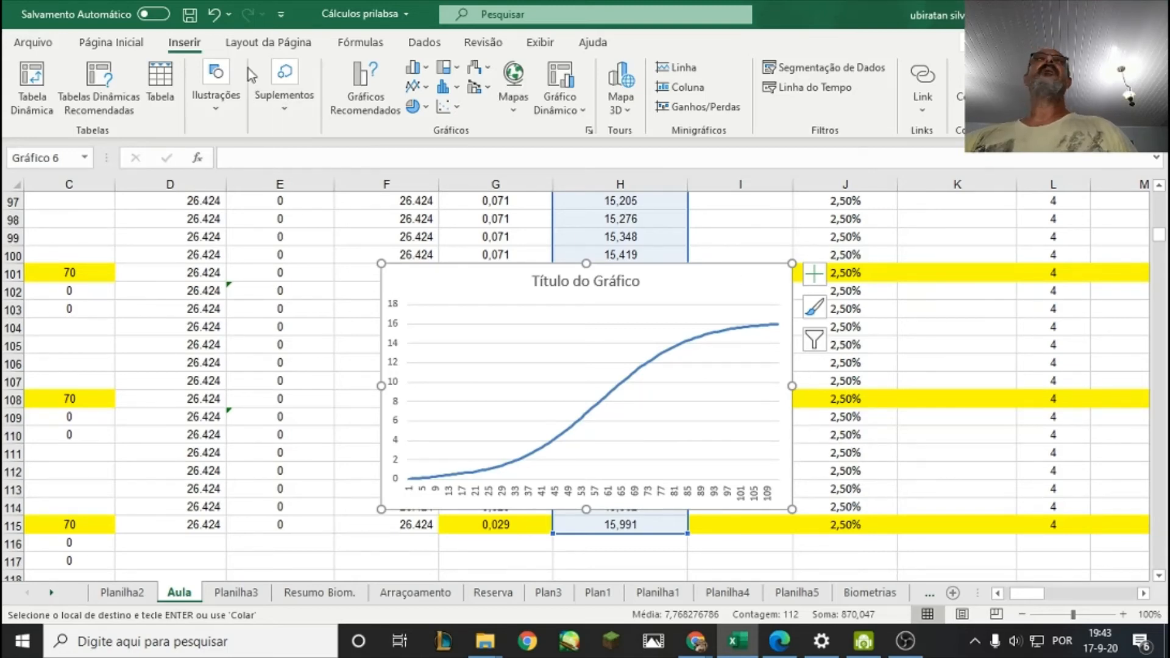
click(214, 13)
click(637, 384)
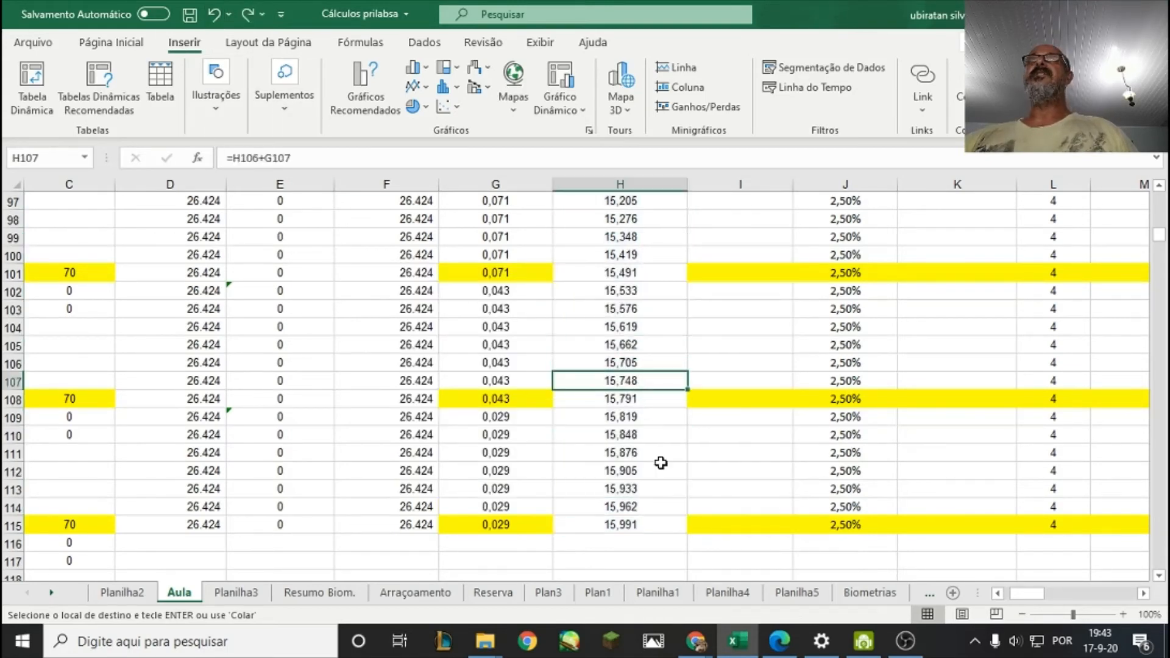
Enter the biomass formula =F4*H4 in I4, multiplying the estimated quantity by the individual weight.
scroll(661, 463, up, 20)
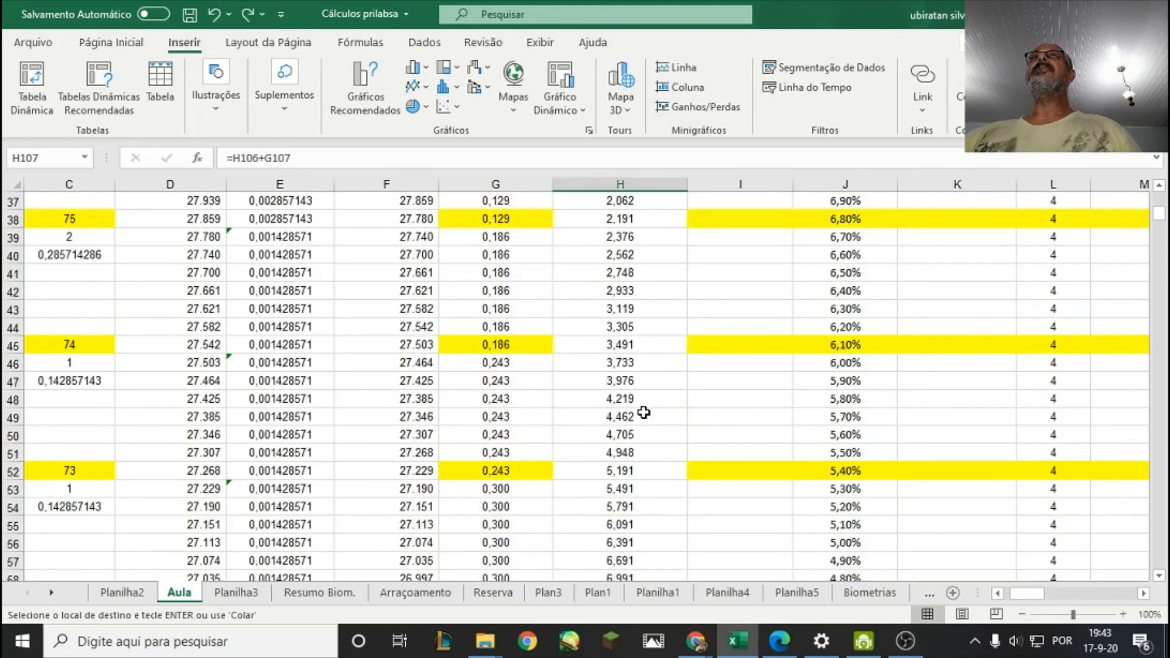
scroll(644, 413, up, 12)
click(634, 309)
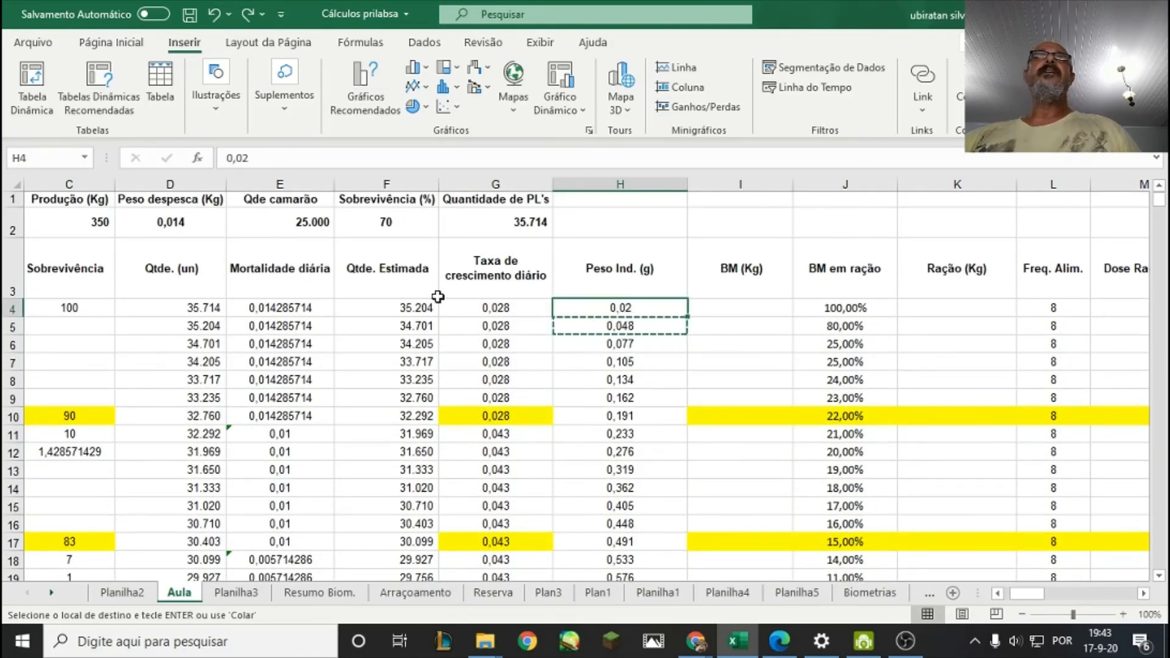
click(406, 307)
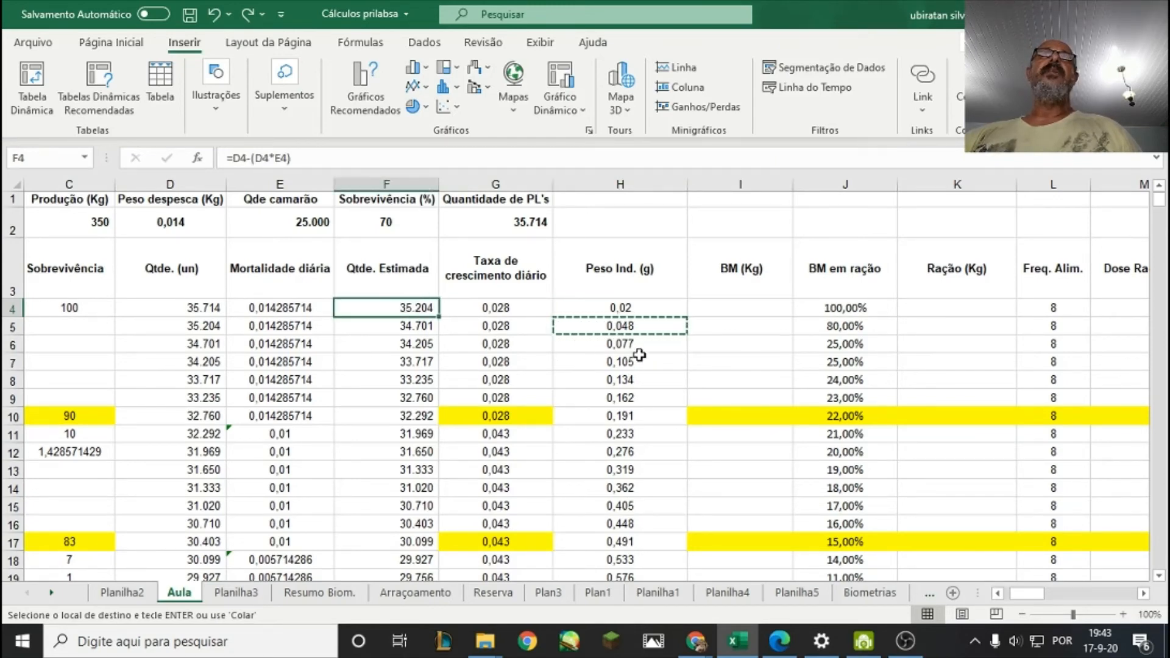
click(626, 309)
click(705, 308)
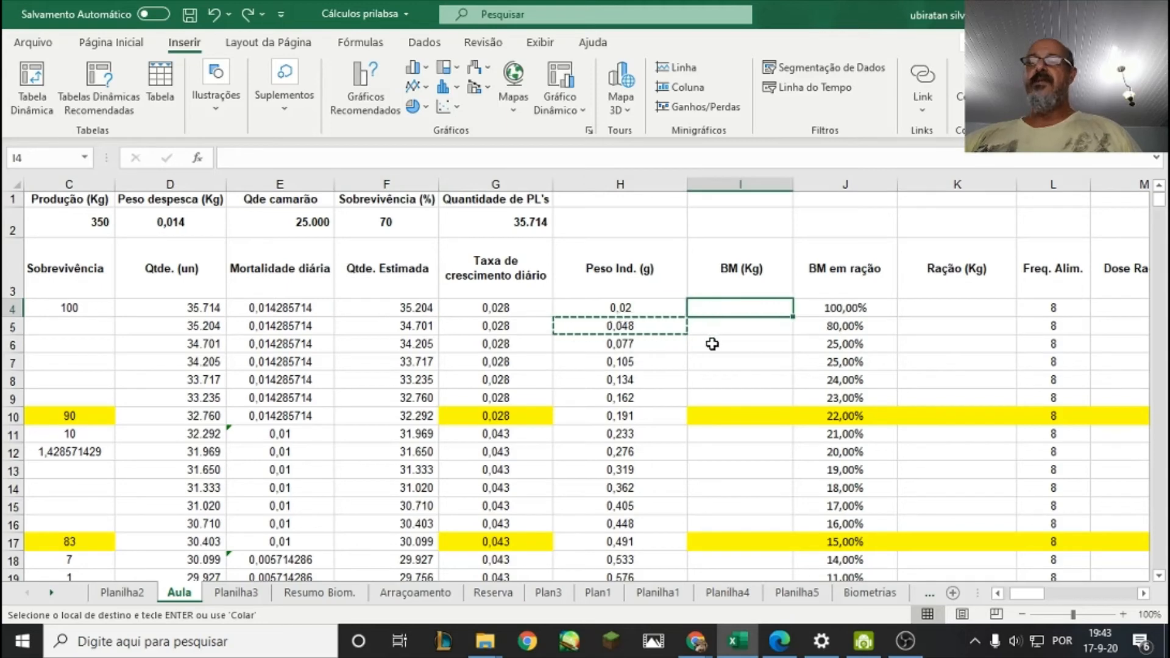
text(=)
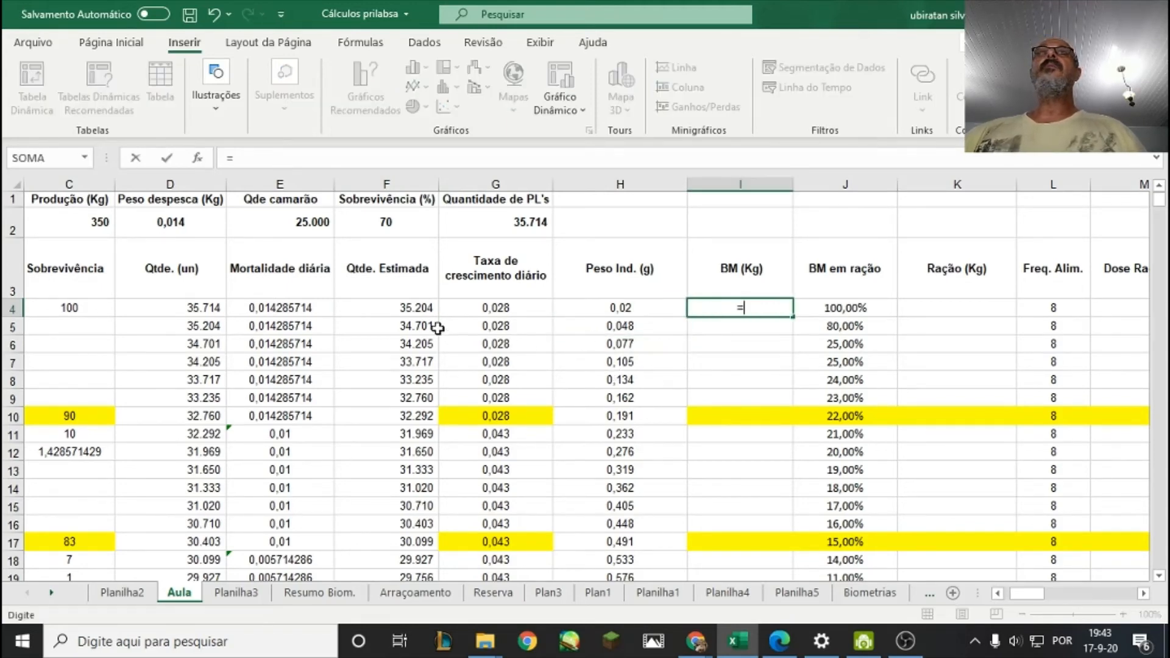
click(397, 308)
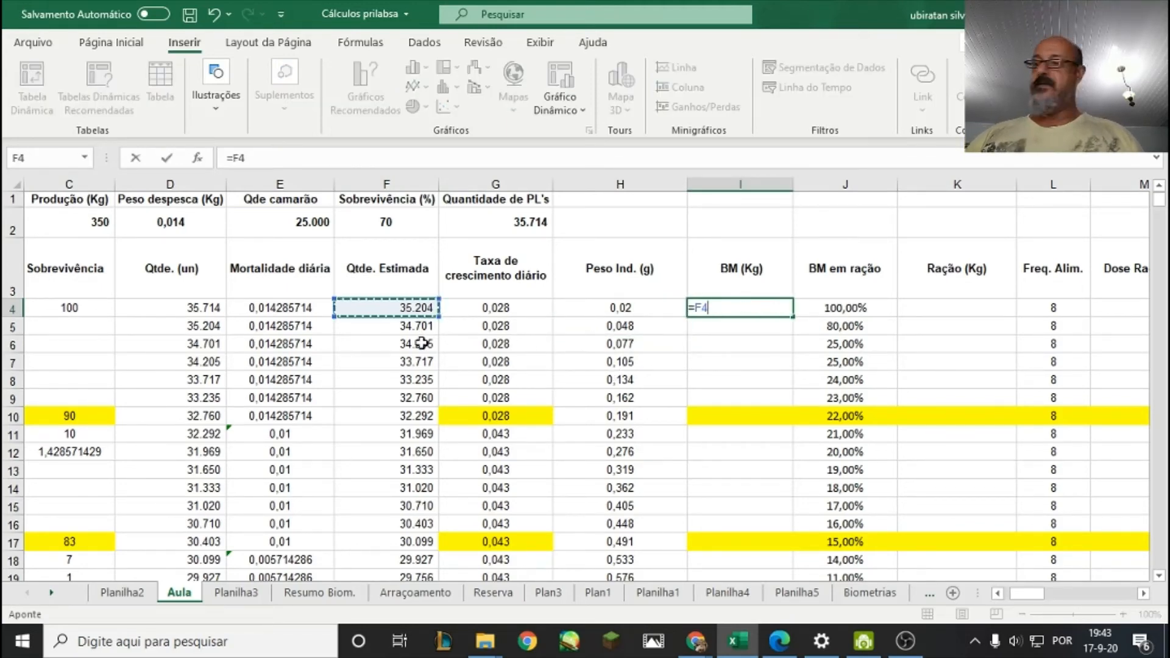
text(*)
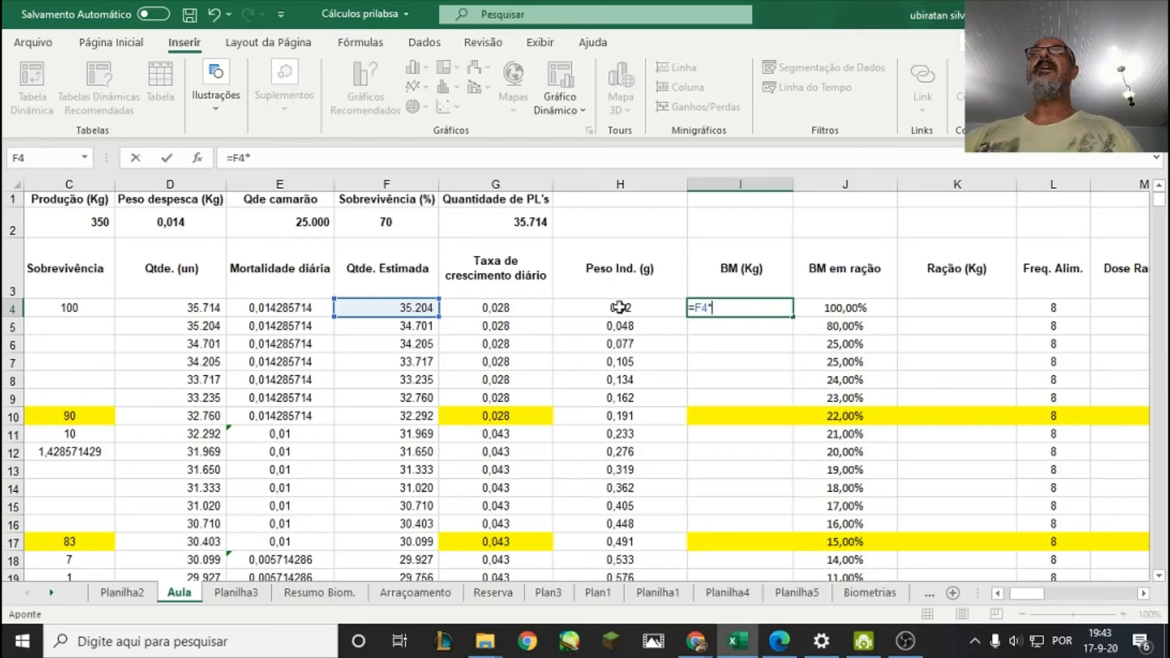
click(619, 307)
key(Return)
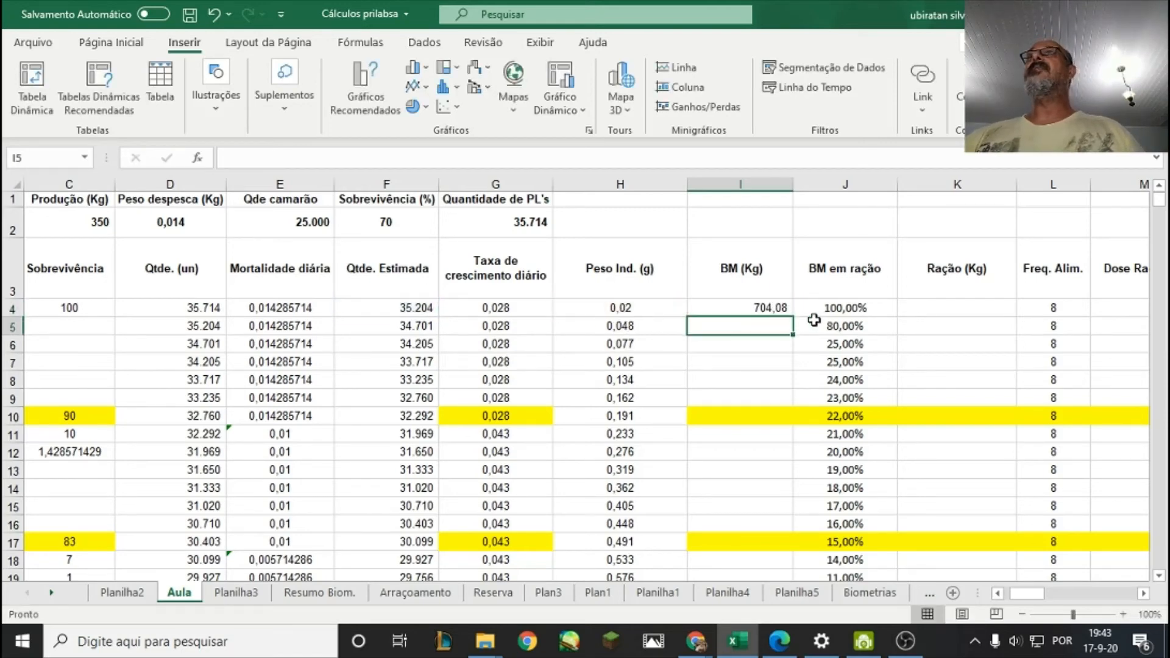
Convert the biomass in I4 from grams to kilograms by changing its formula to =(F4*H4)/1000.
click(753, 305)
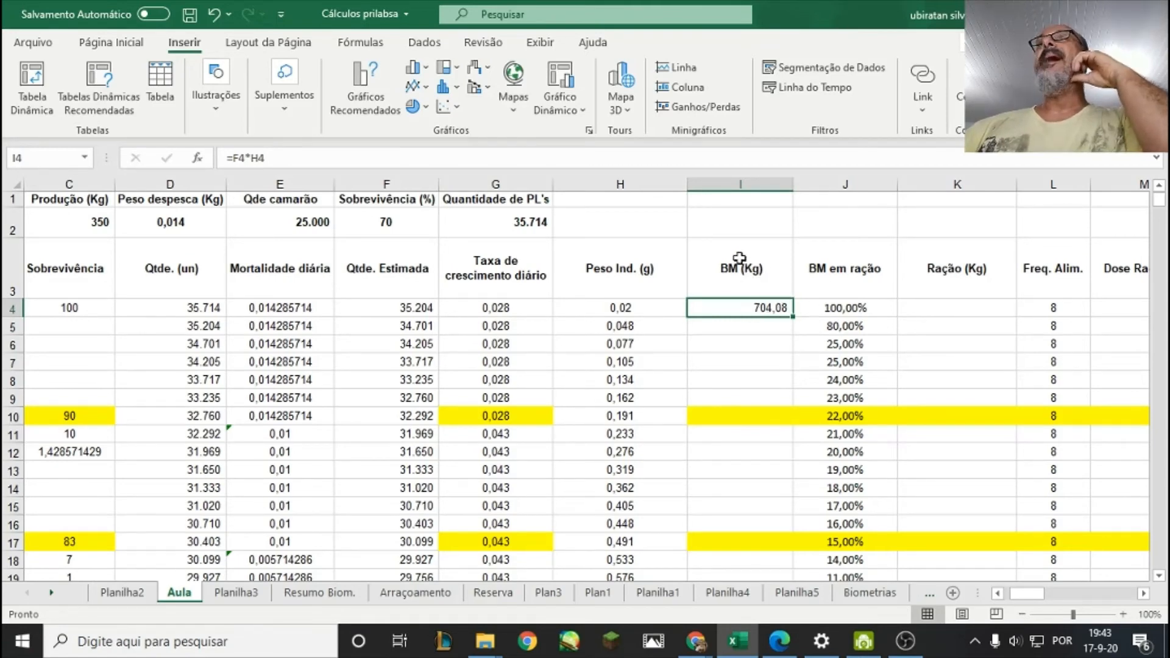
click(617, 308)
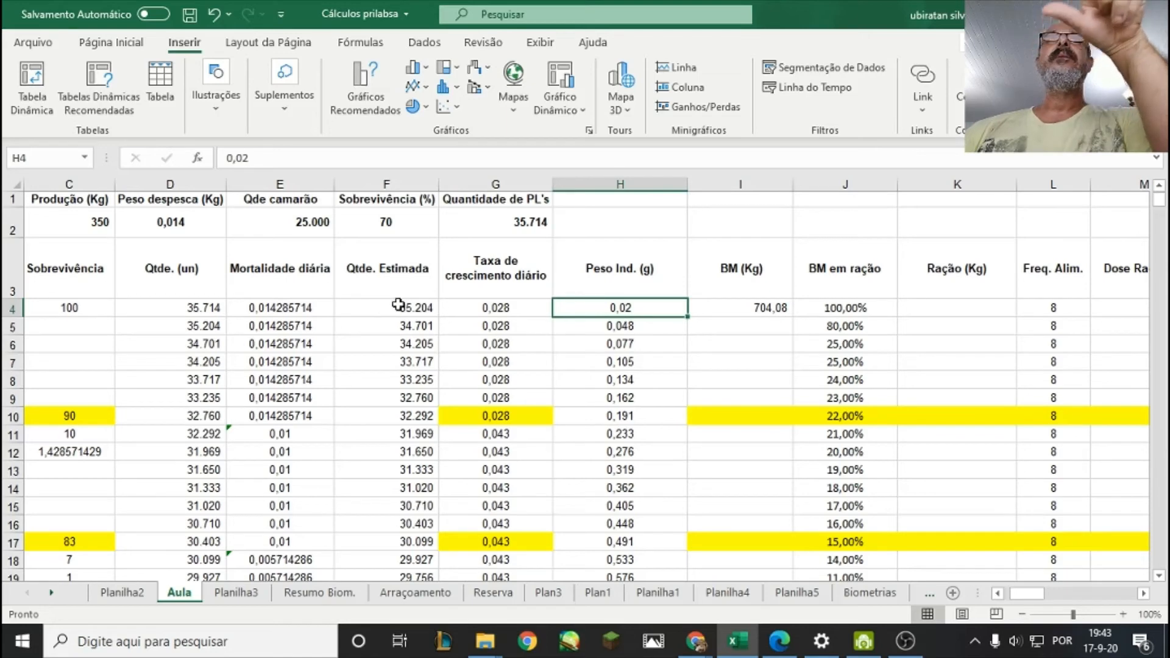
click(766, 308)
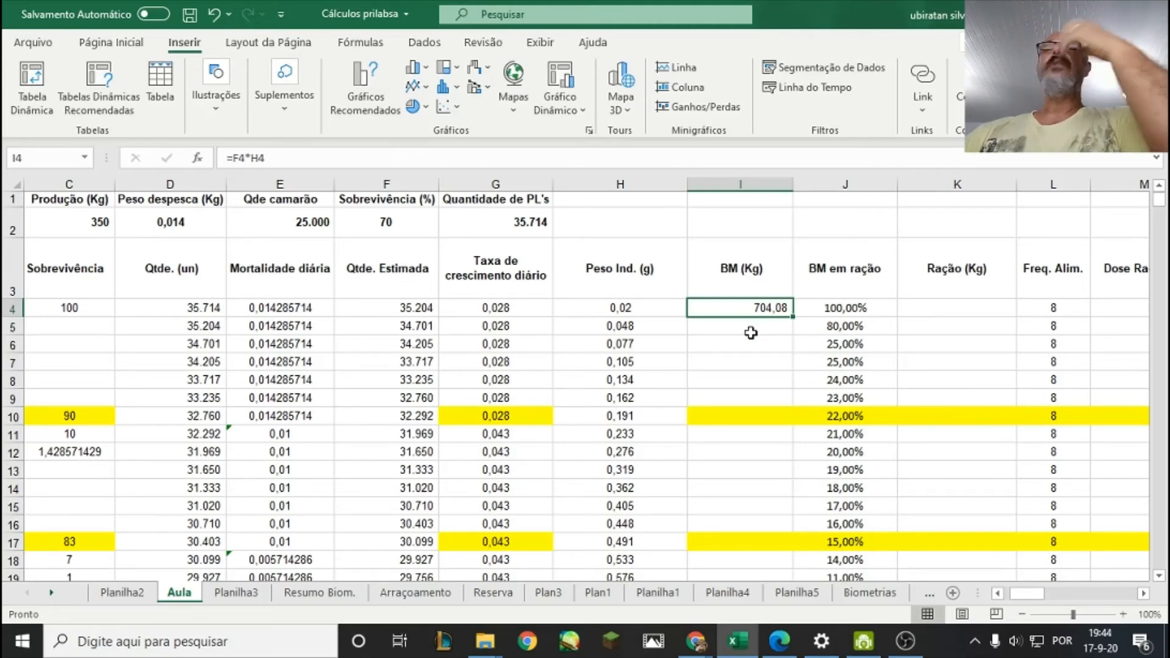
click(761, 333)
click(751, 311)
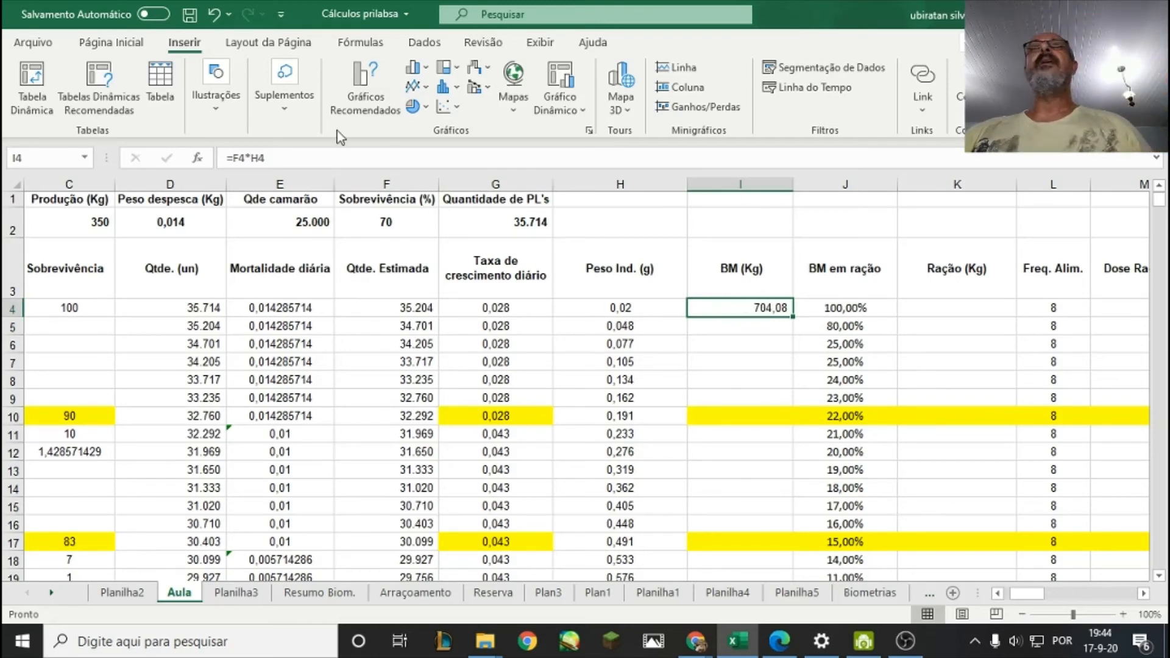
click(234, 158)
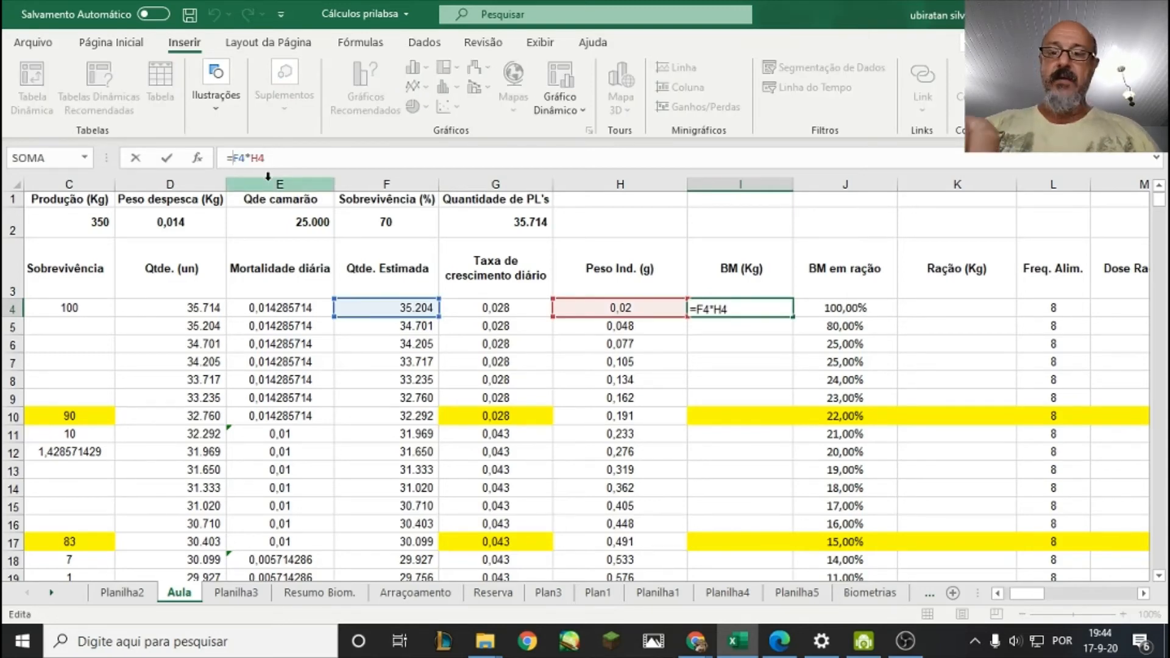
text(()
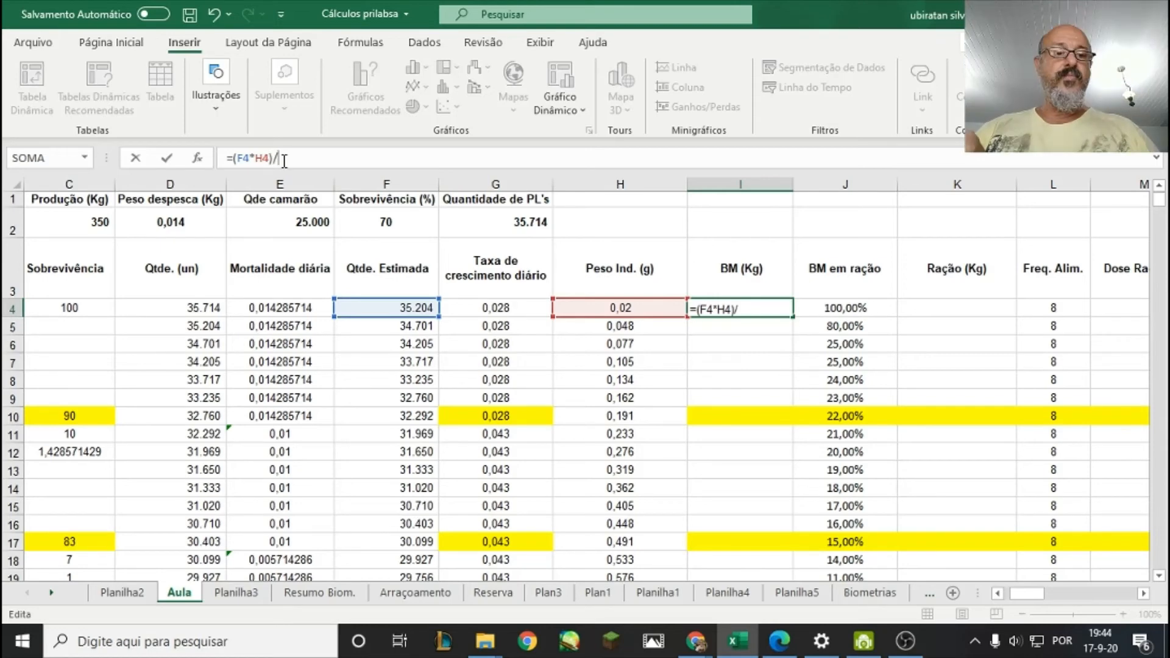
text(1000)
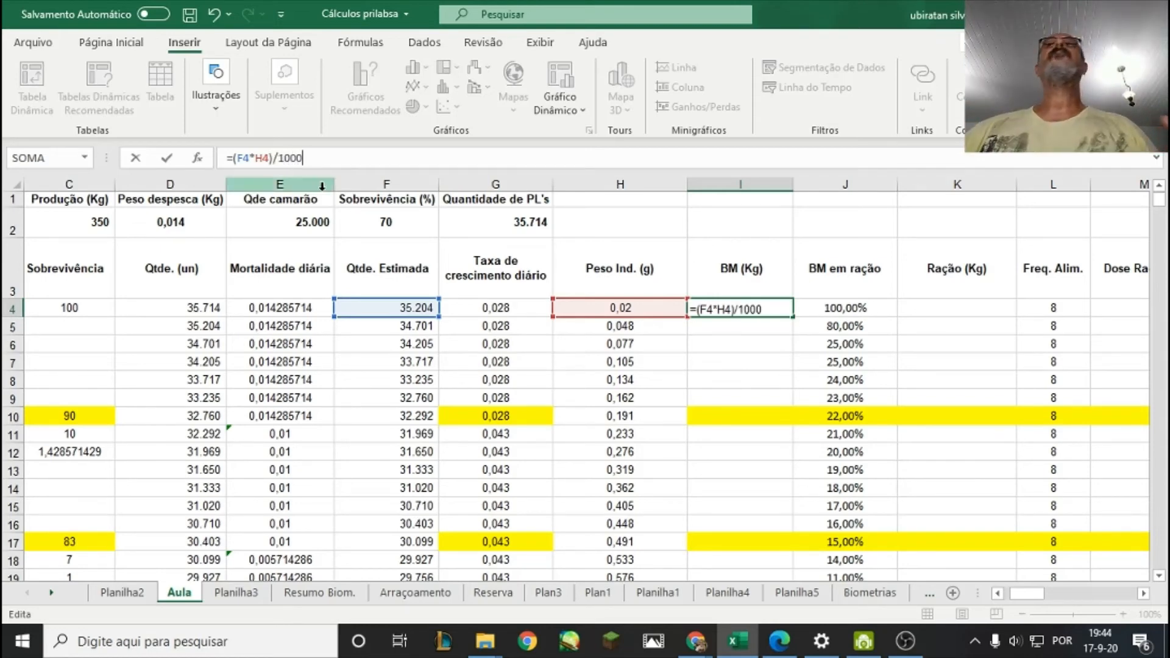
click(166, 159)
click(746, 366)
Format the biomass value in I4 to show three decimal places.
click(756, 314)
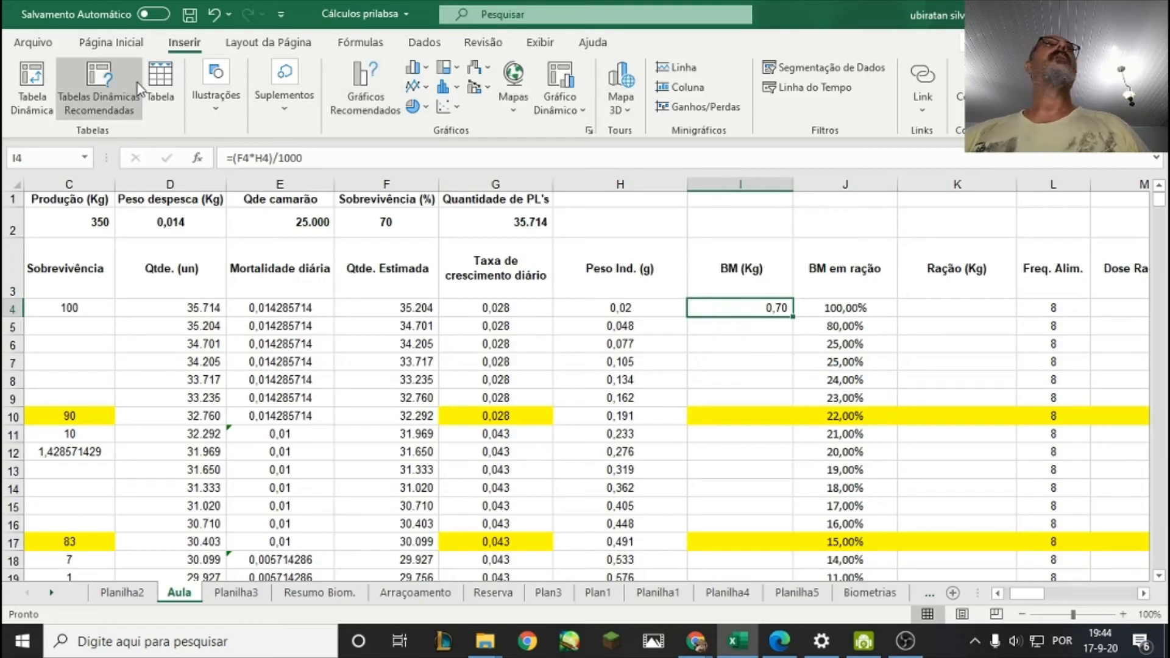
click(88, 41)
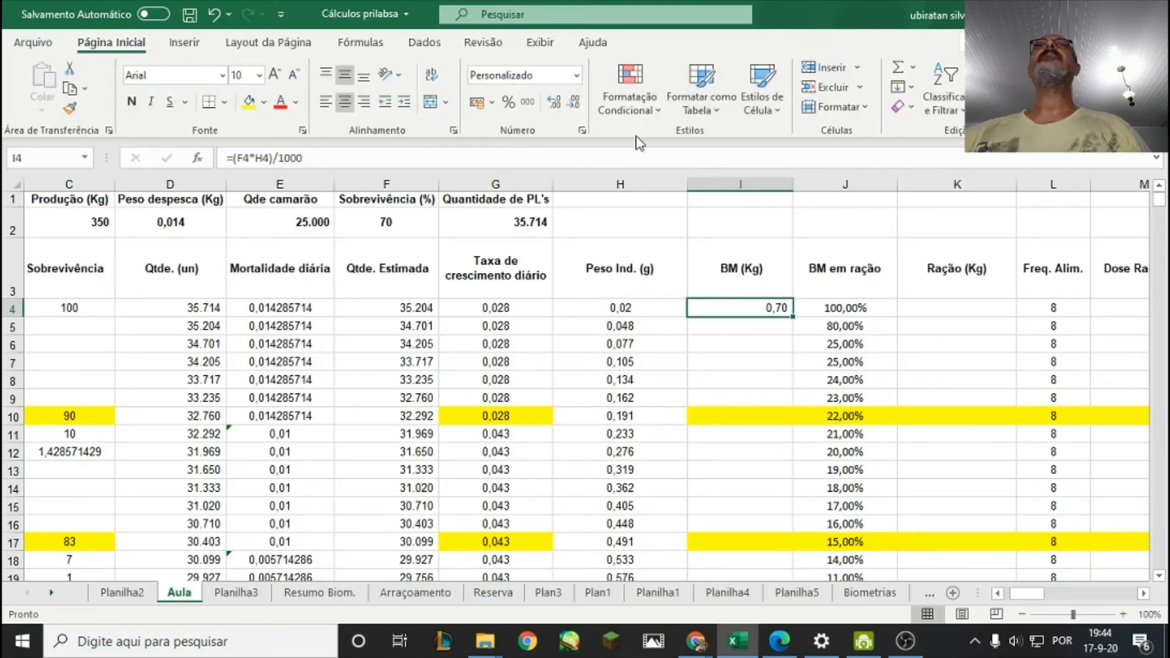
click(573, 101)
click(552, 103)
click(552, 102)
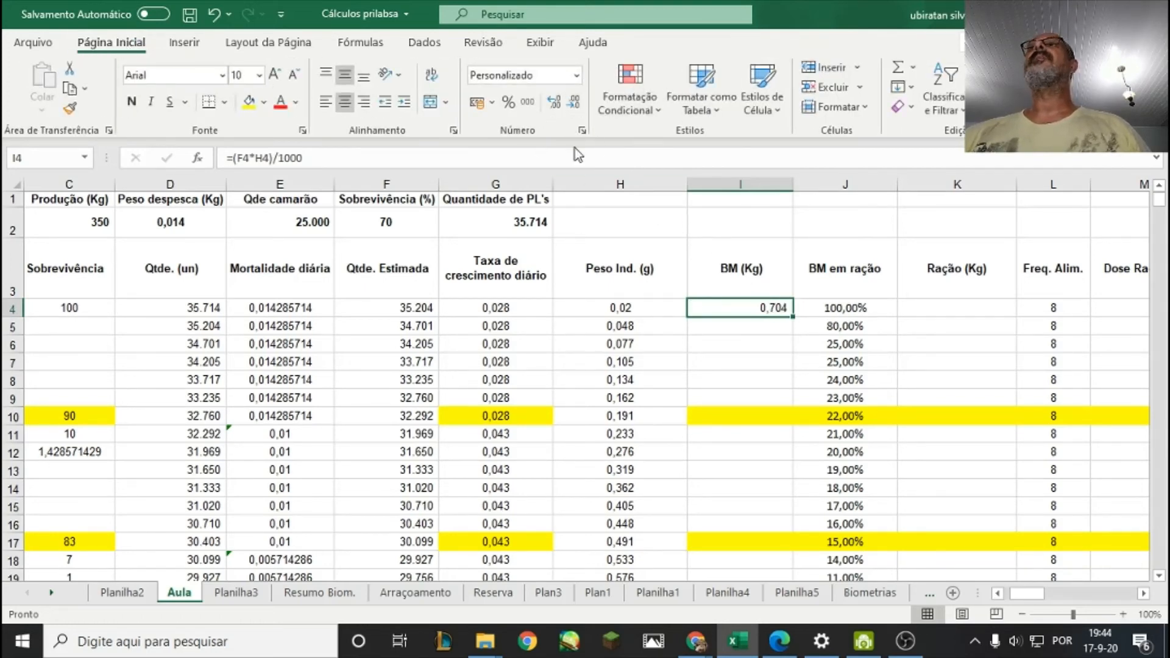
click(755, 343)
click(758, 306)
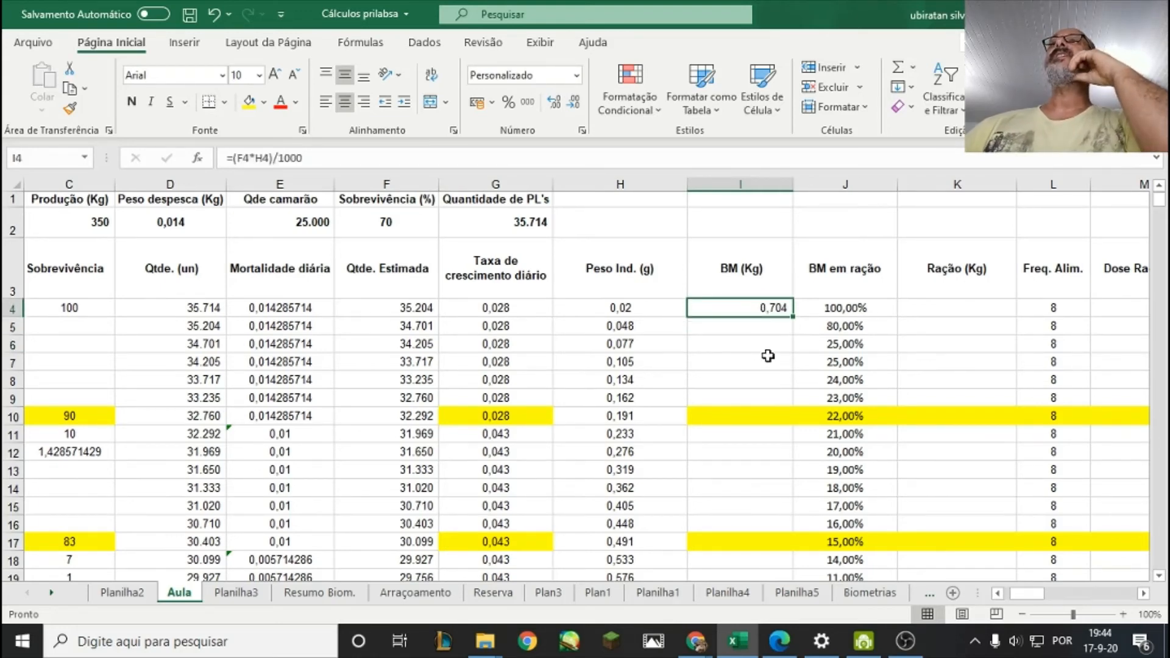
Copy the biomass formula from I4 down through I5:I115, covering the cycle to day 112.
right_click(771, 308)
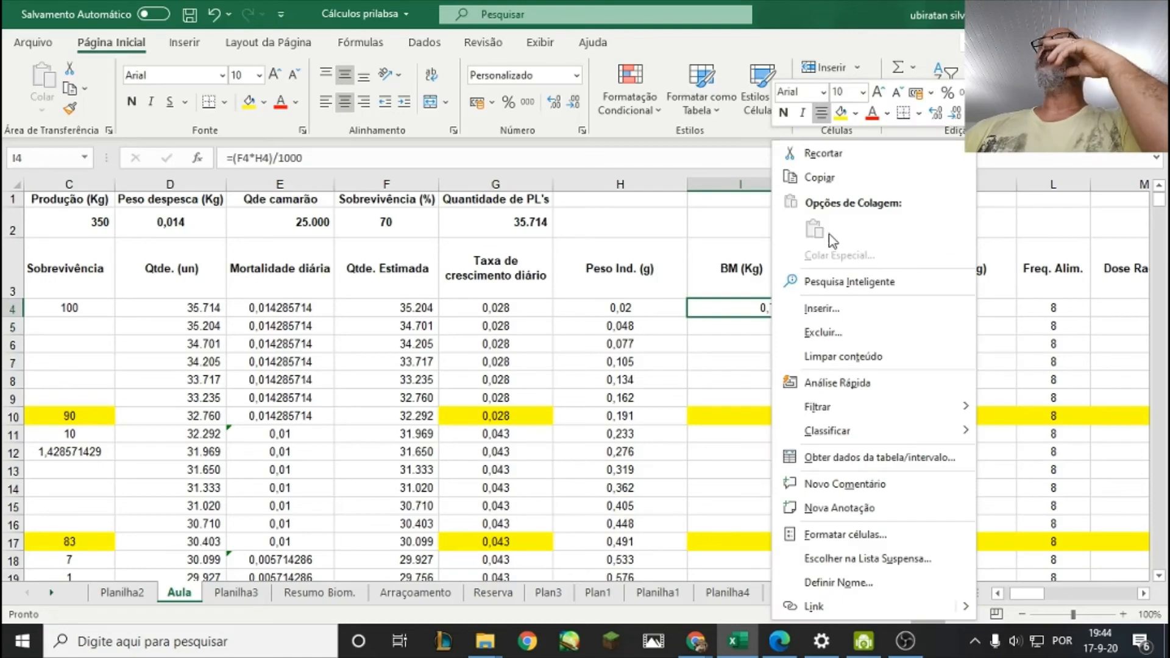
click(820, 178)
scroll(758, 330, down, 2)
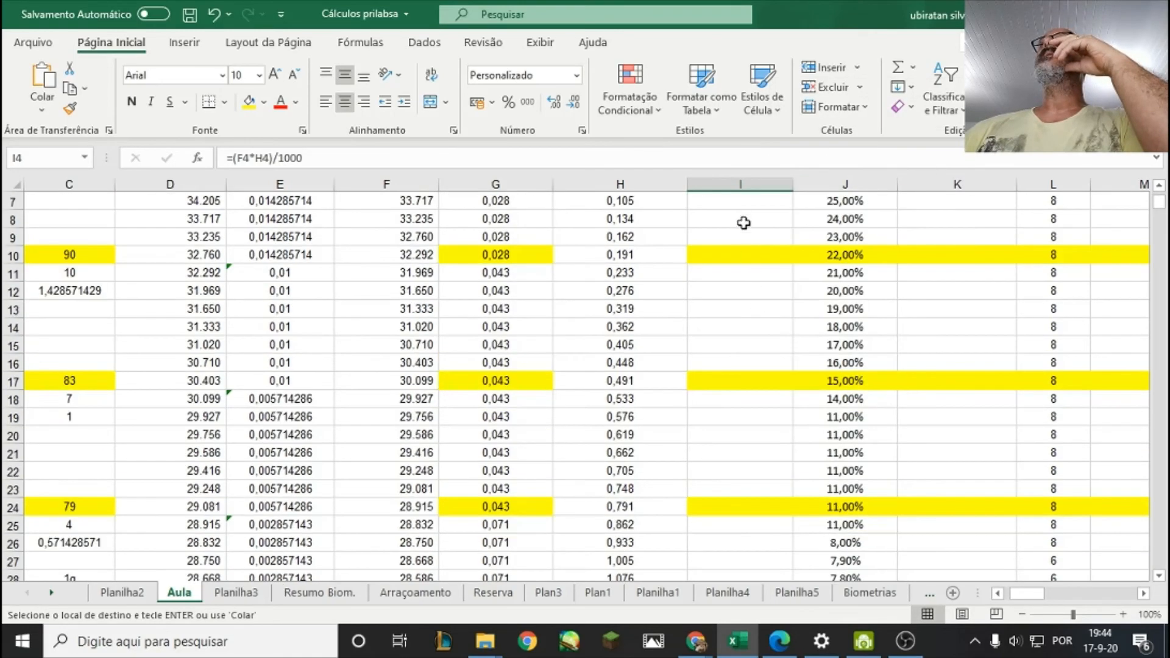
scroll(745, 225, up, 1)
drag(758, 204, 738, 499)
right_click(738, 500)
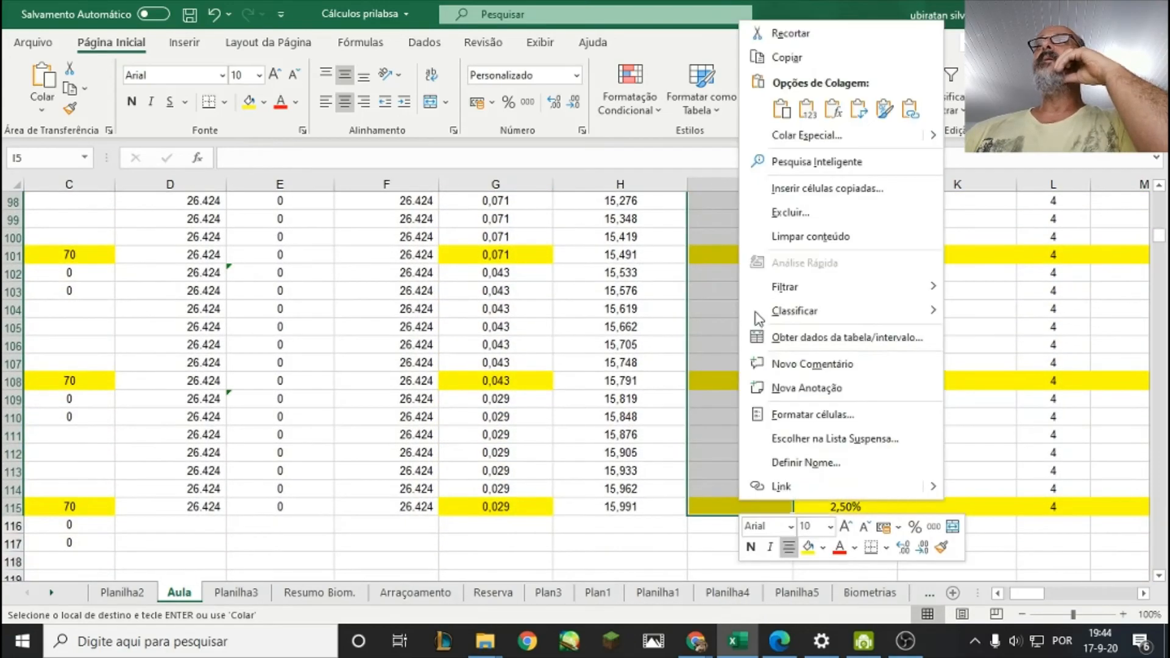
click(780, 107)
Review the calculated biomass values in column I from the first days toward the end of the cycle.
scroll(706, 392, down, 13)
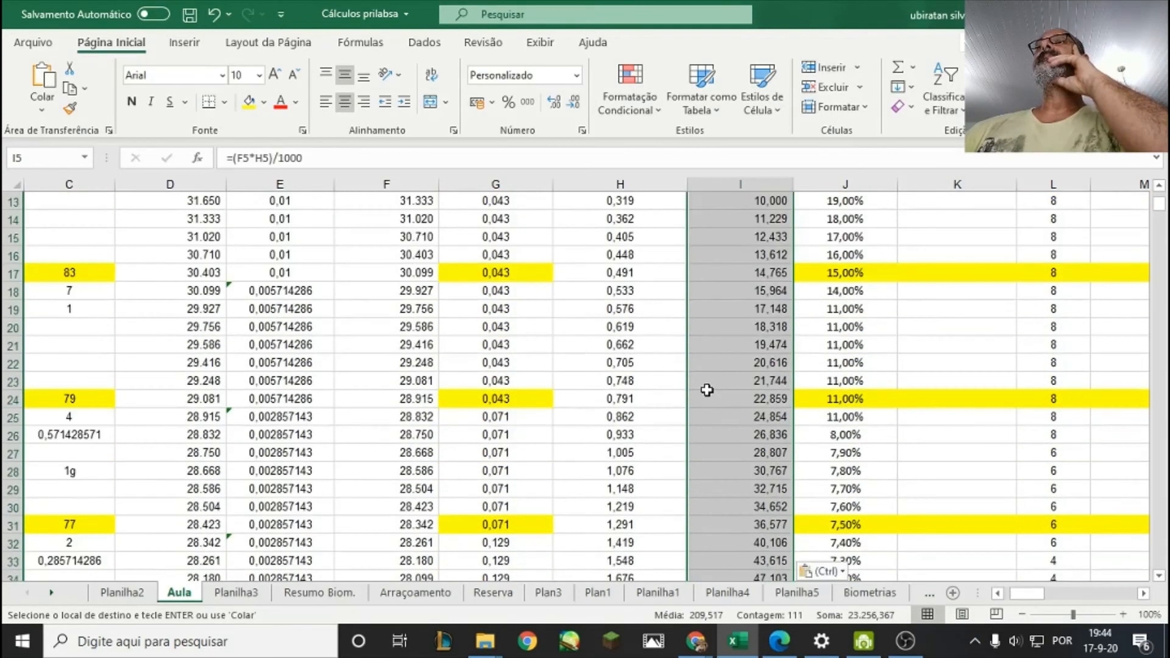
scroll(709, 415, down, 3)
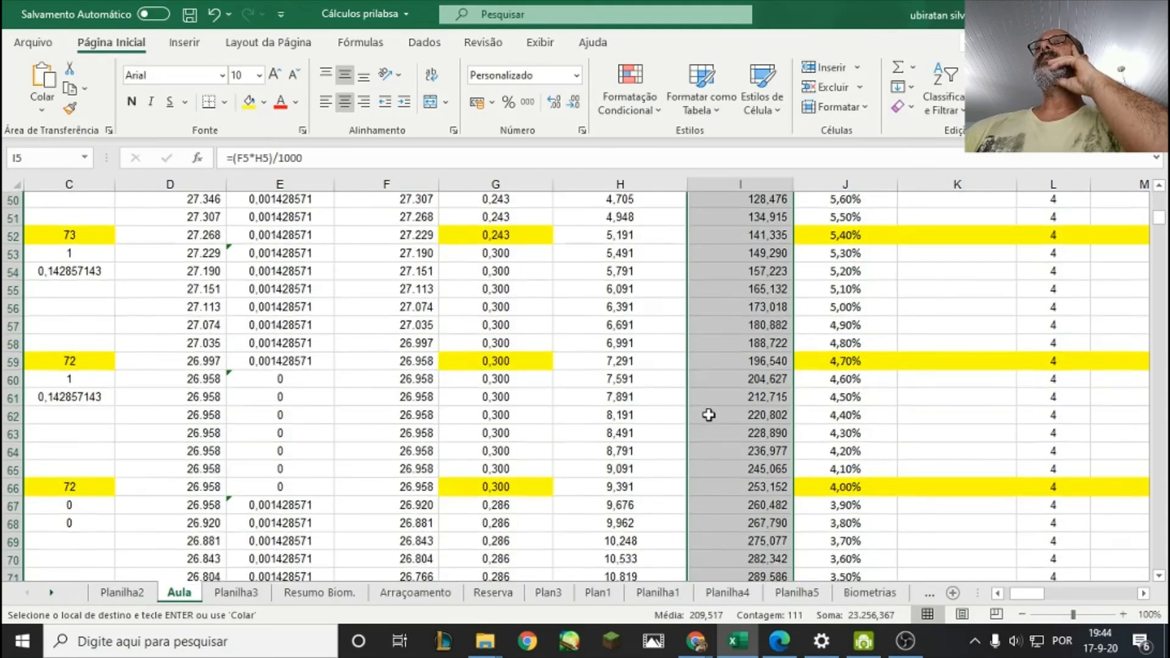
scroll(709, 415, up, 11)
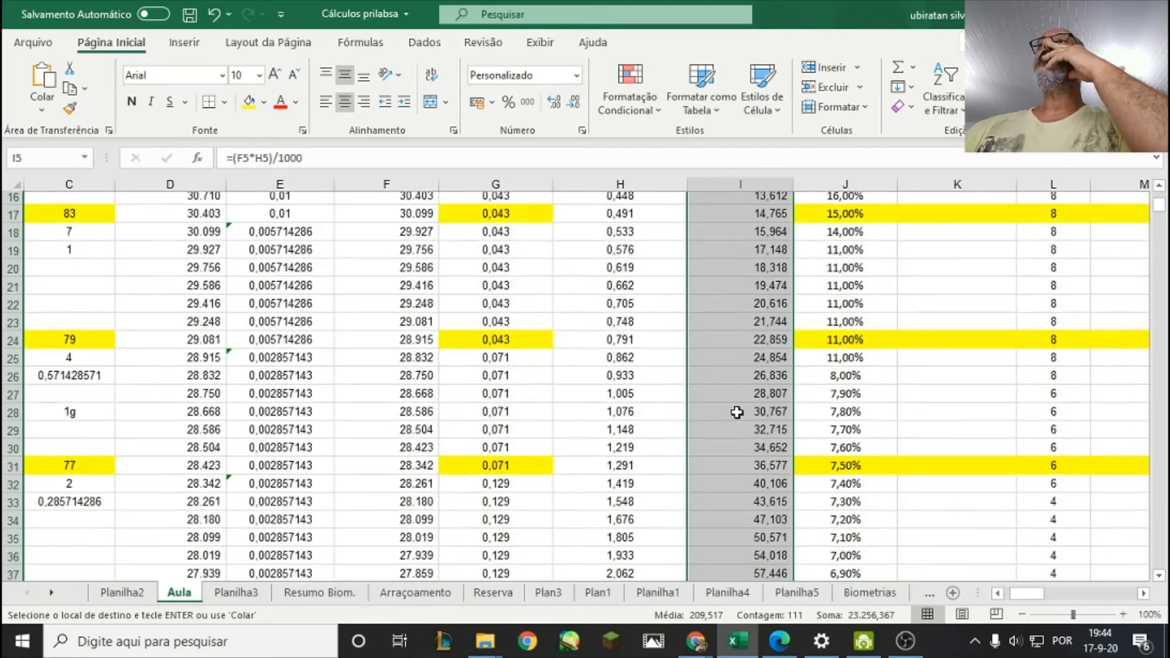
scroll(743, 393, up, 5)
scroll(769, 329, down, 20)
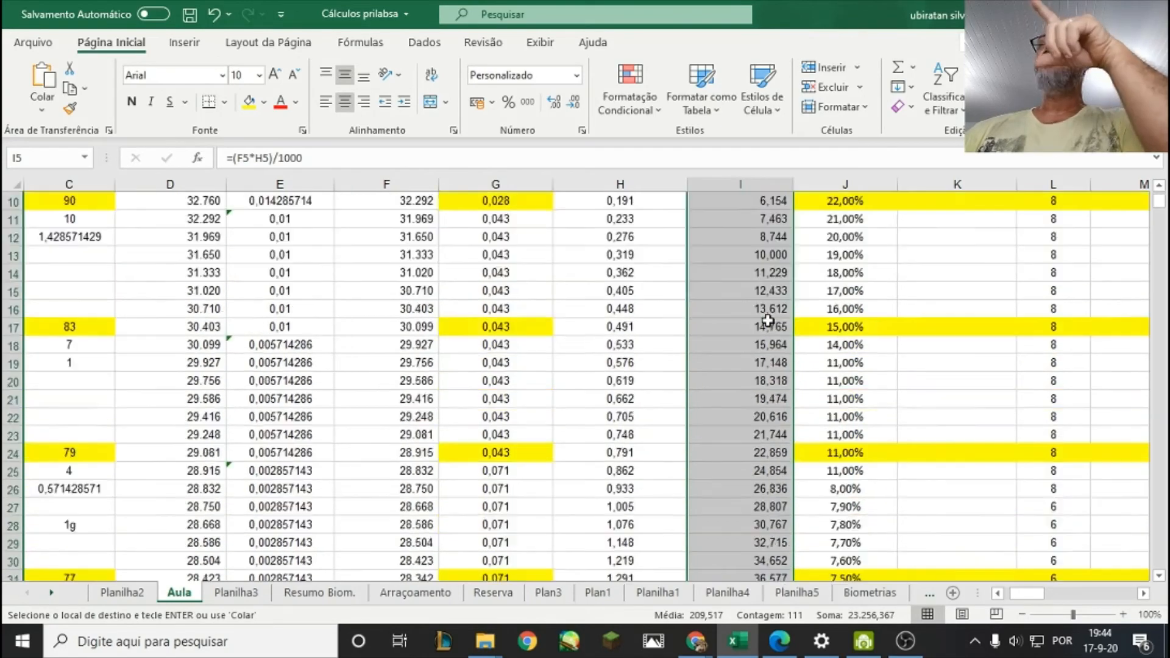
scroll(755, 359, down, 12)
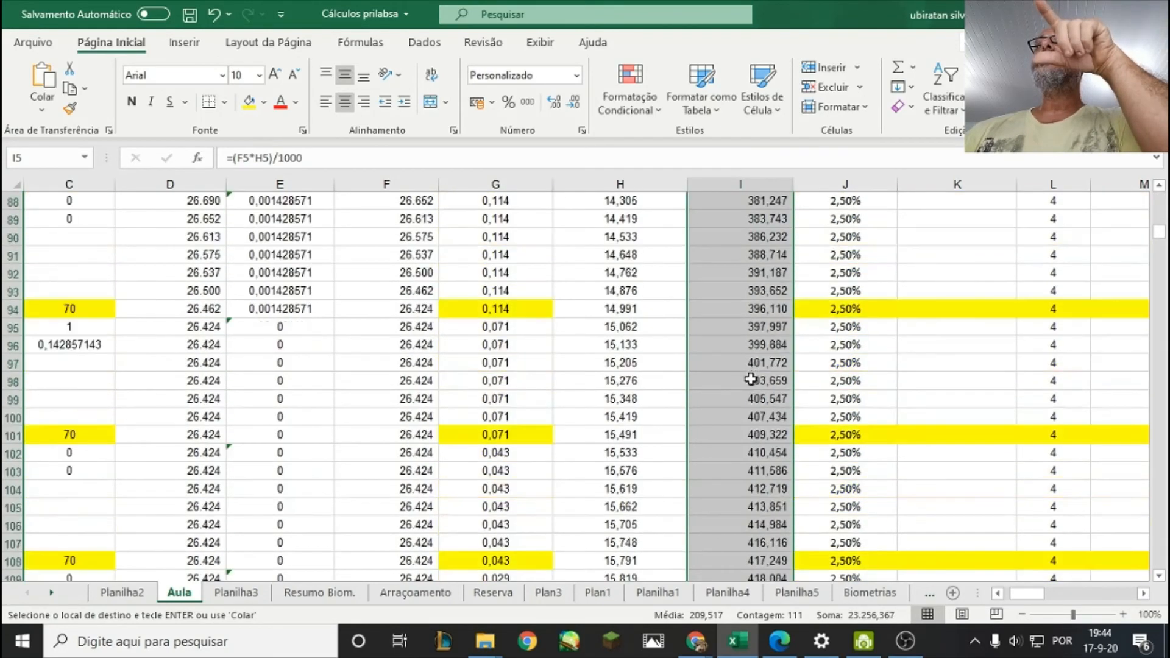
scroll(741, 390, up, 1)
Paste the copied biomass formula into I115, the last day of the cycle.
click(739, 363)
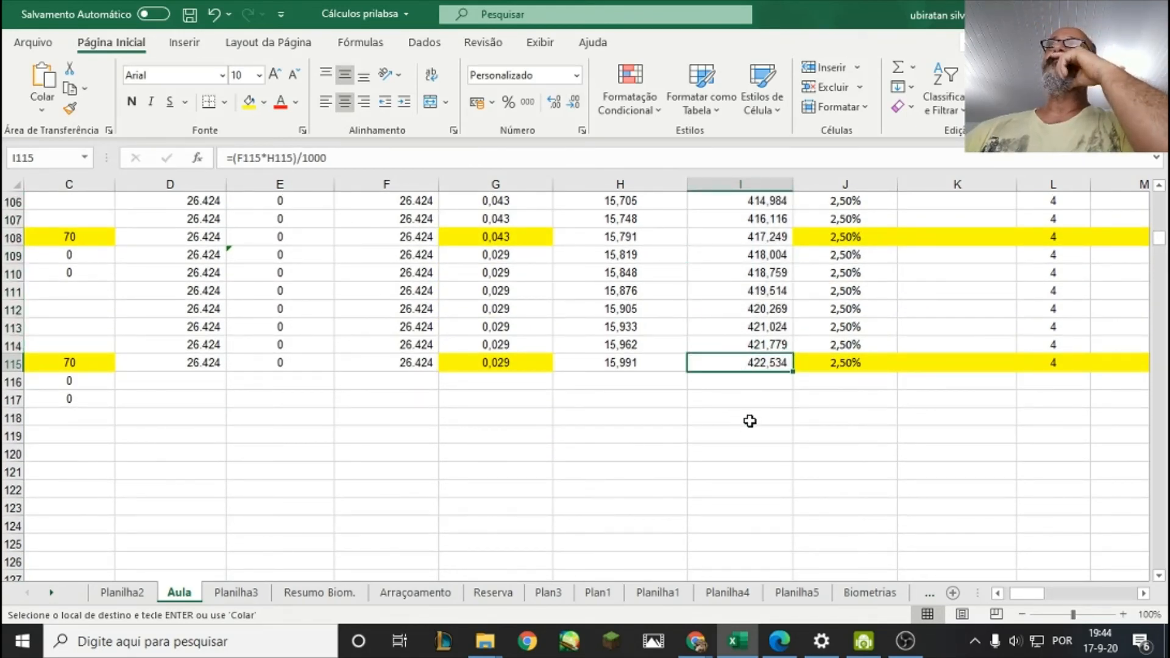
scroll(763, 390, up, 4)
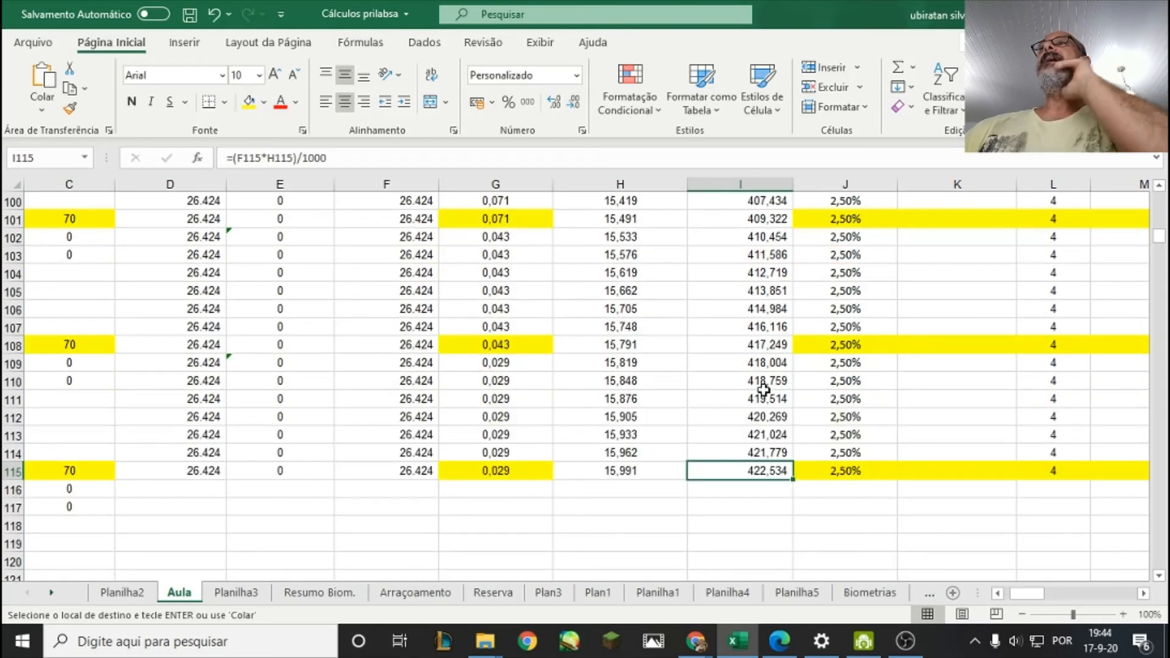
scroll(764, 390, up, 1)
key(ctrl+v)
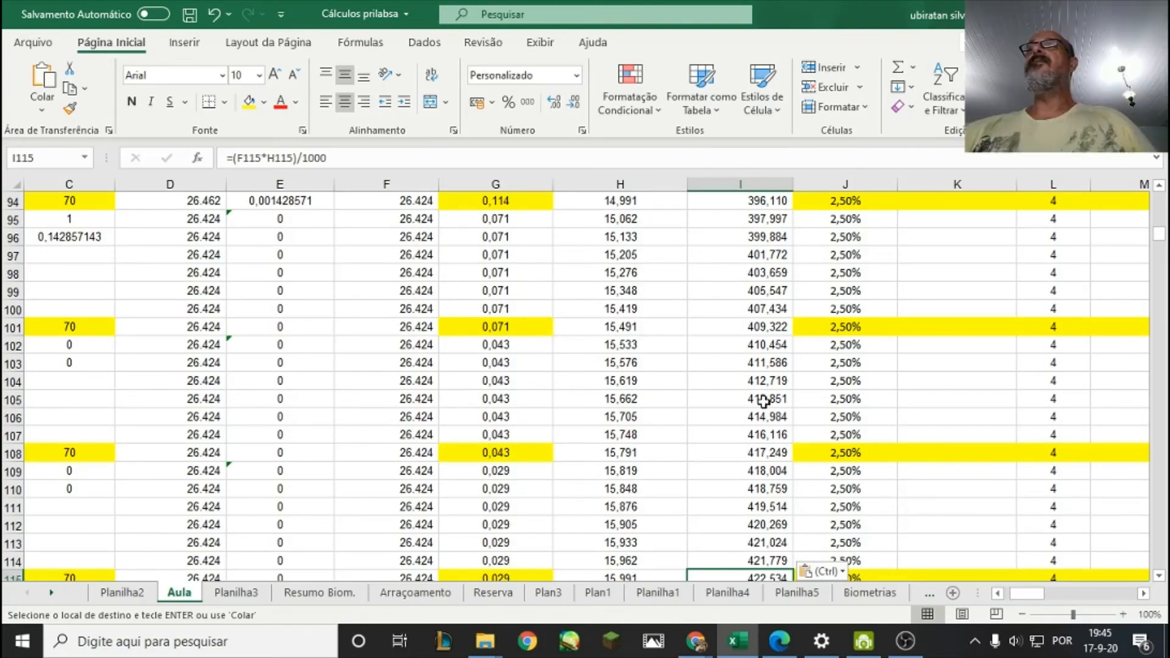
Examine the first-day biomass in I4 alongside the feed percentages in J4:J5 and the empty ration column K.
scroll(753, 432, up, 20)
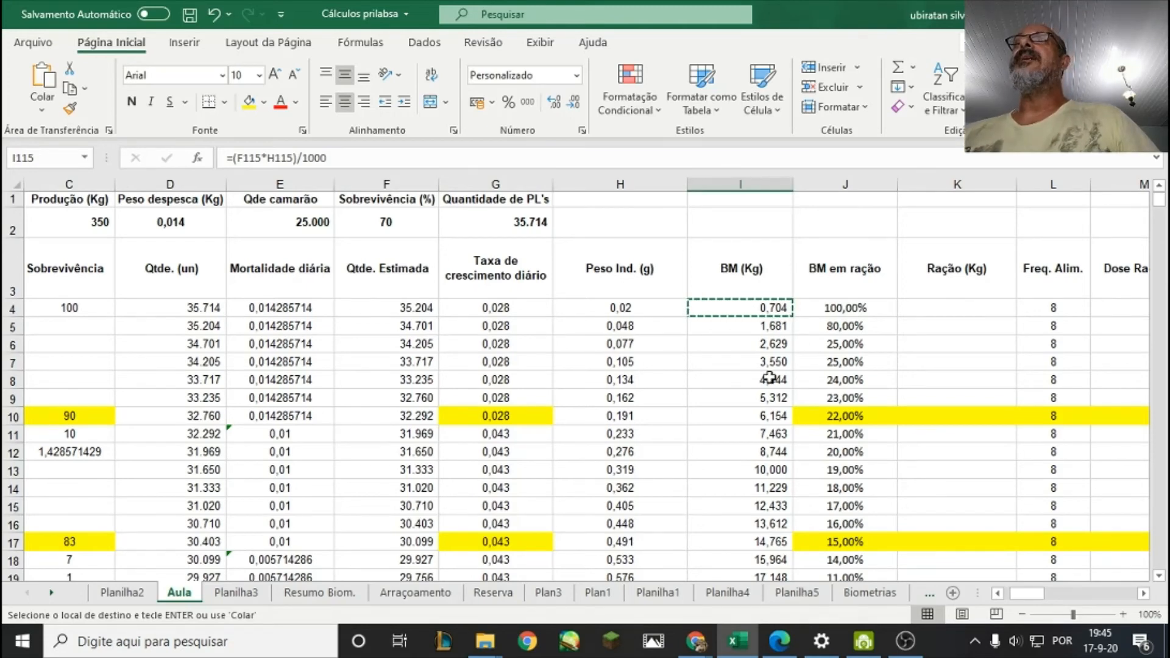
drag(1024, 594, 1030, 595)
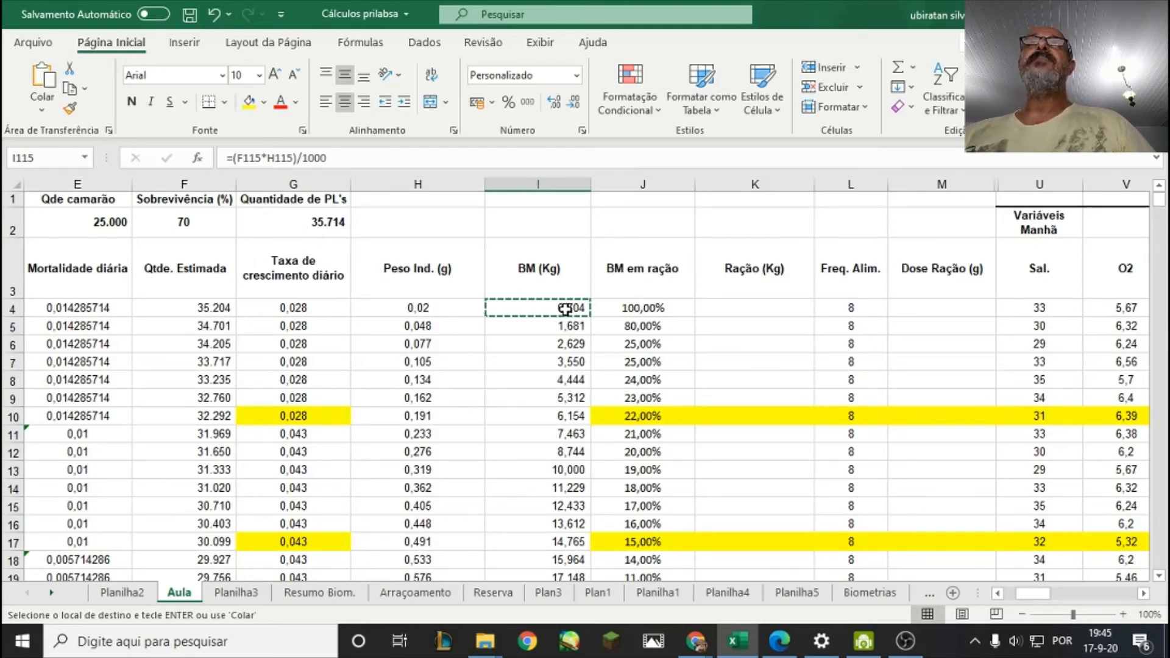
click(565, 343)
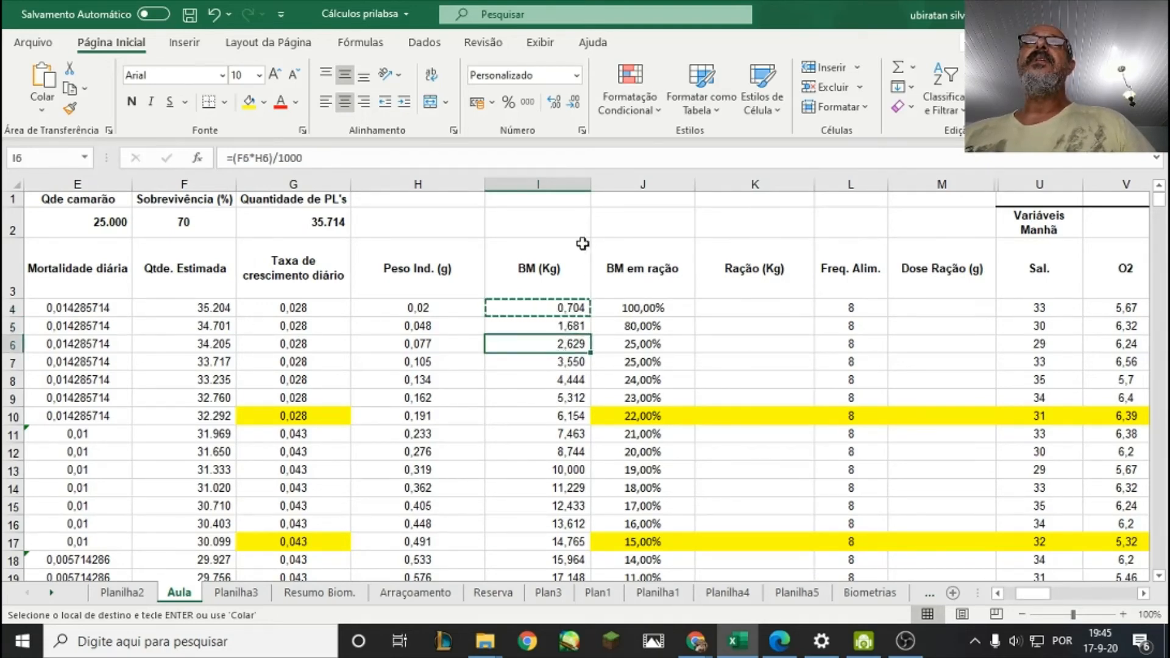
click(582, 222)
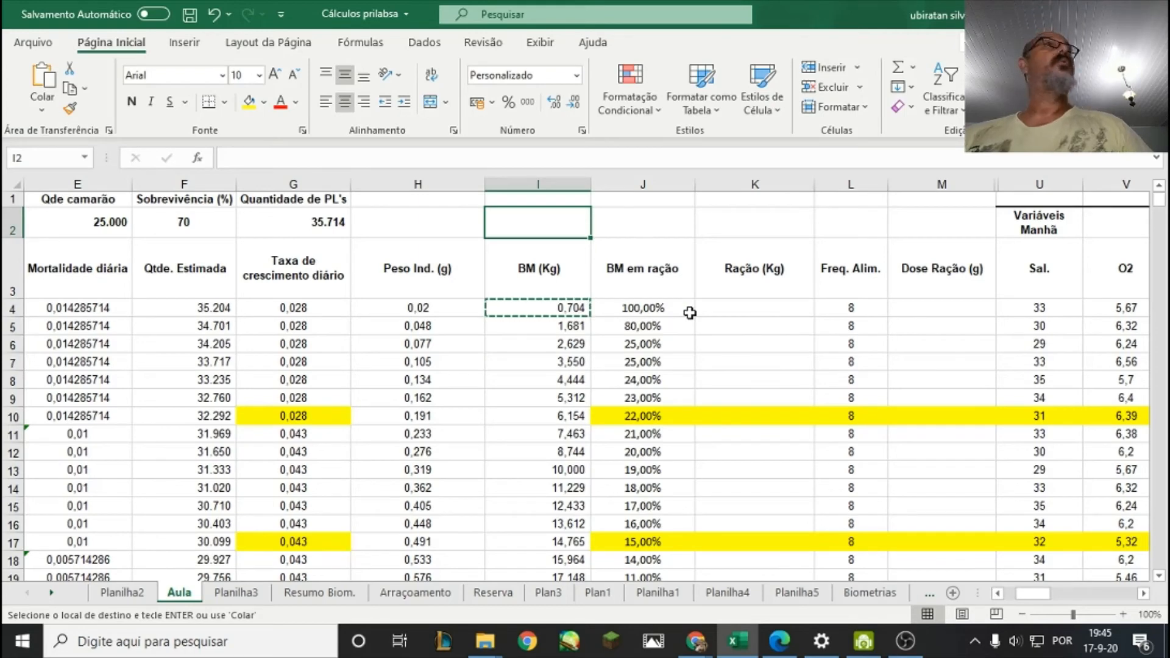
click(712, 310)
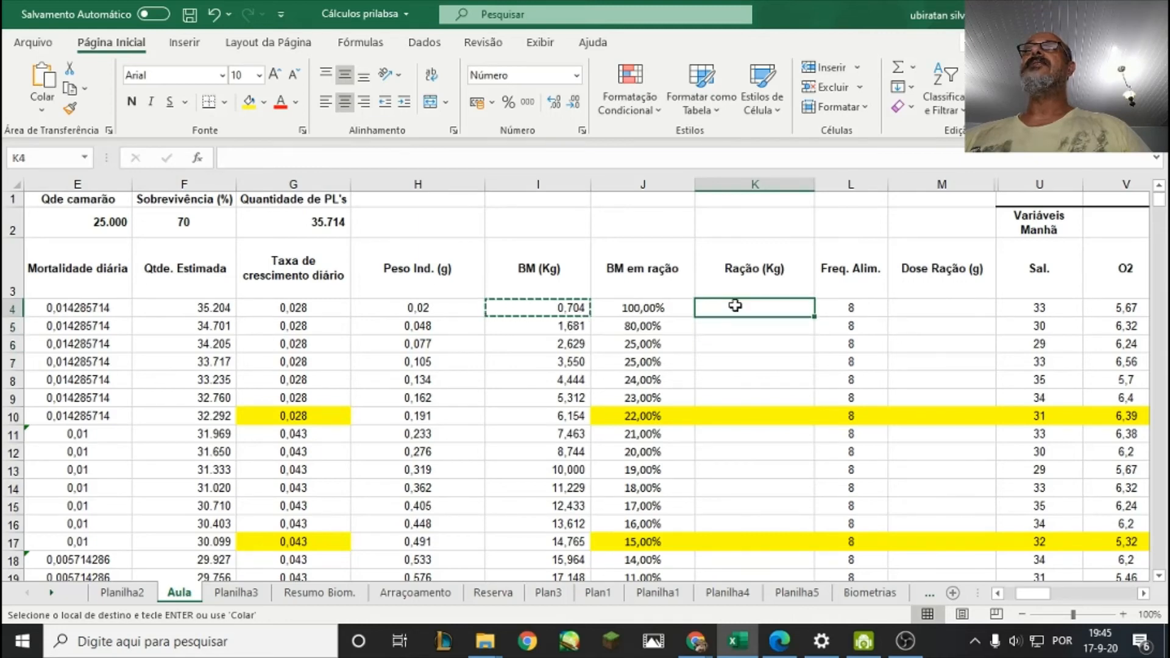
click(646, 309)
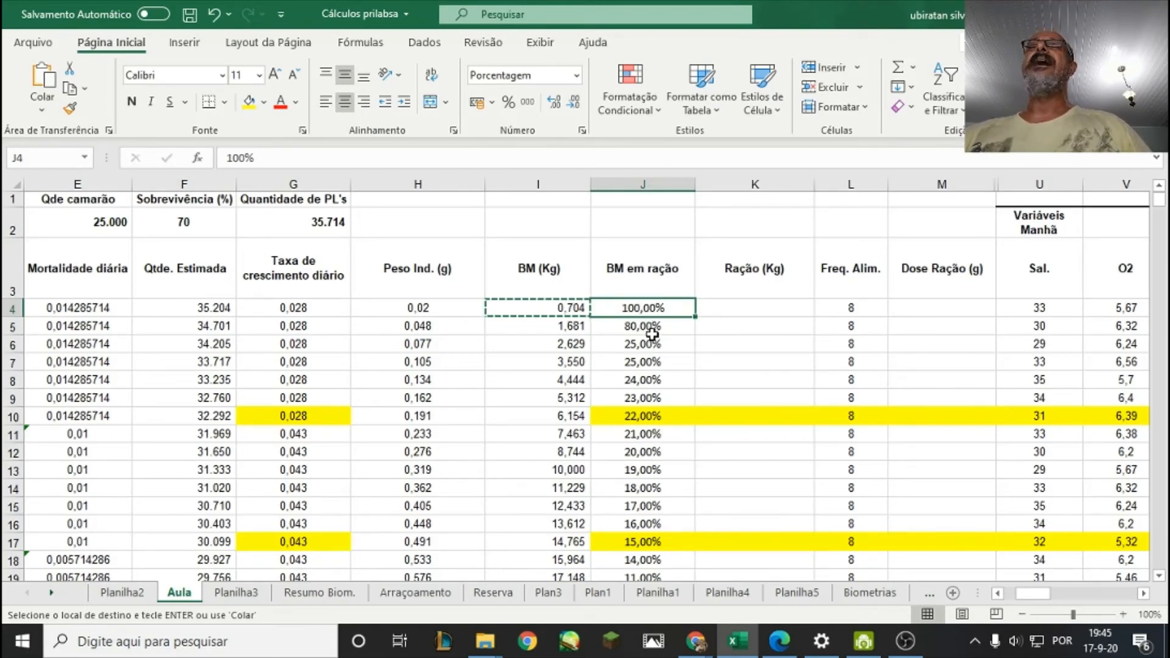
click(653, 329)
click(658, 309)
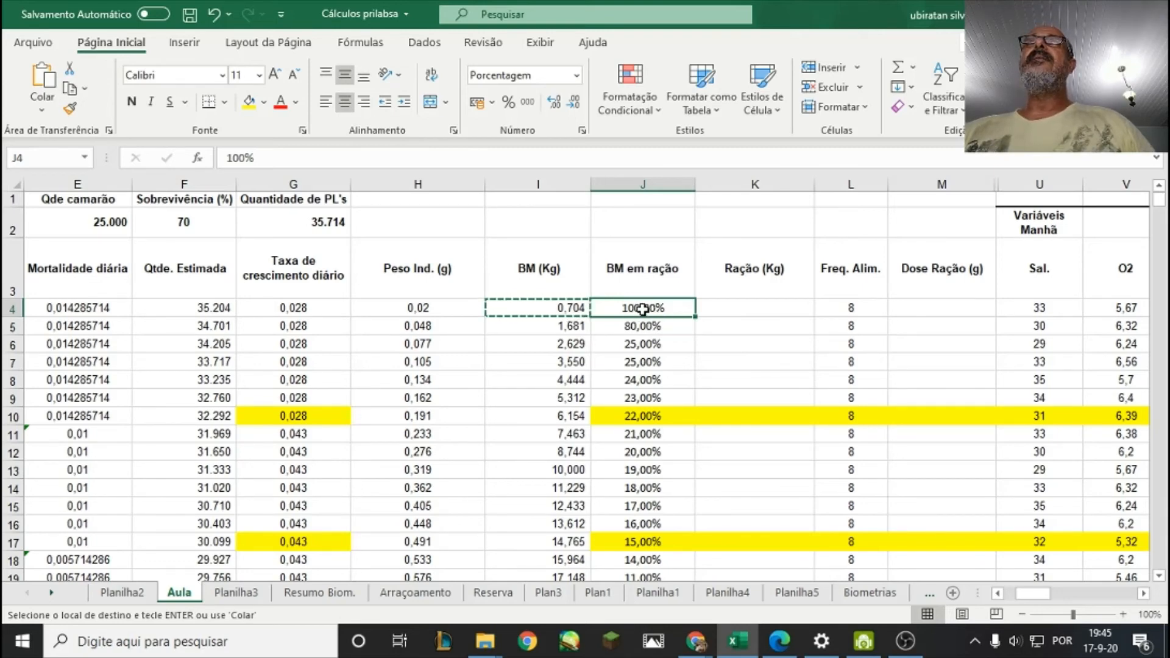
click(563, 314)
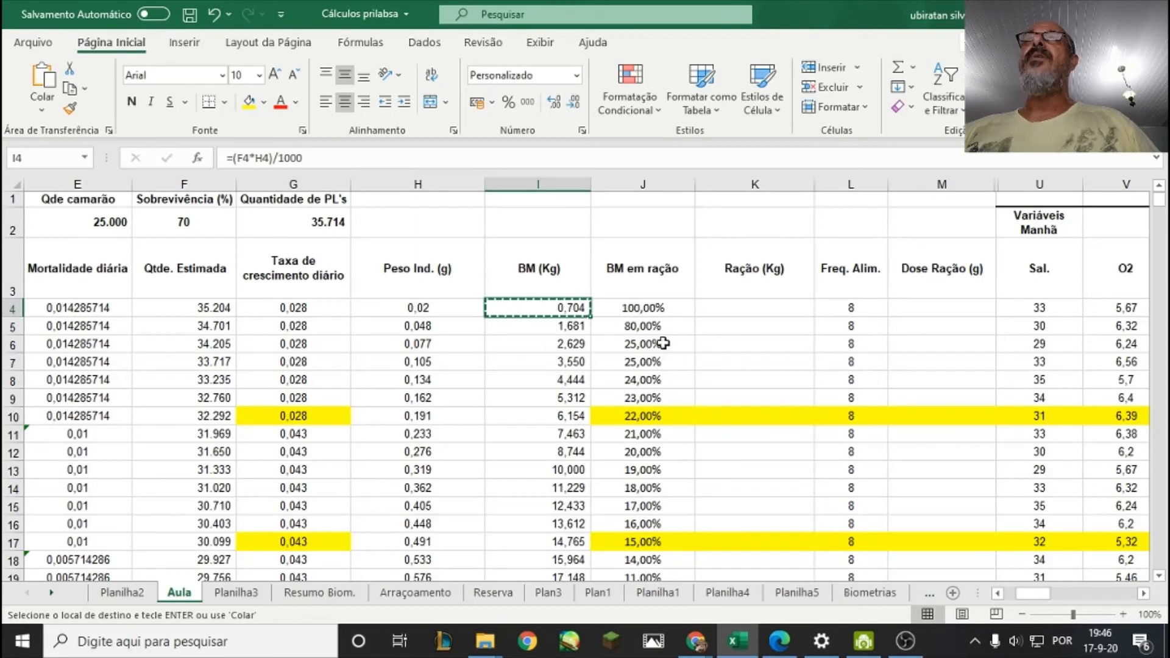
Review the daily feed percentages in column J from J5 to J46, comparing J46 with the biomass in I46.
click(646, 329)
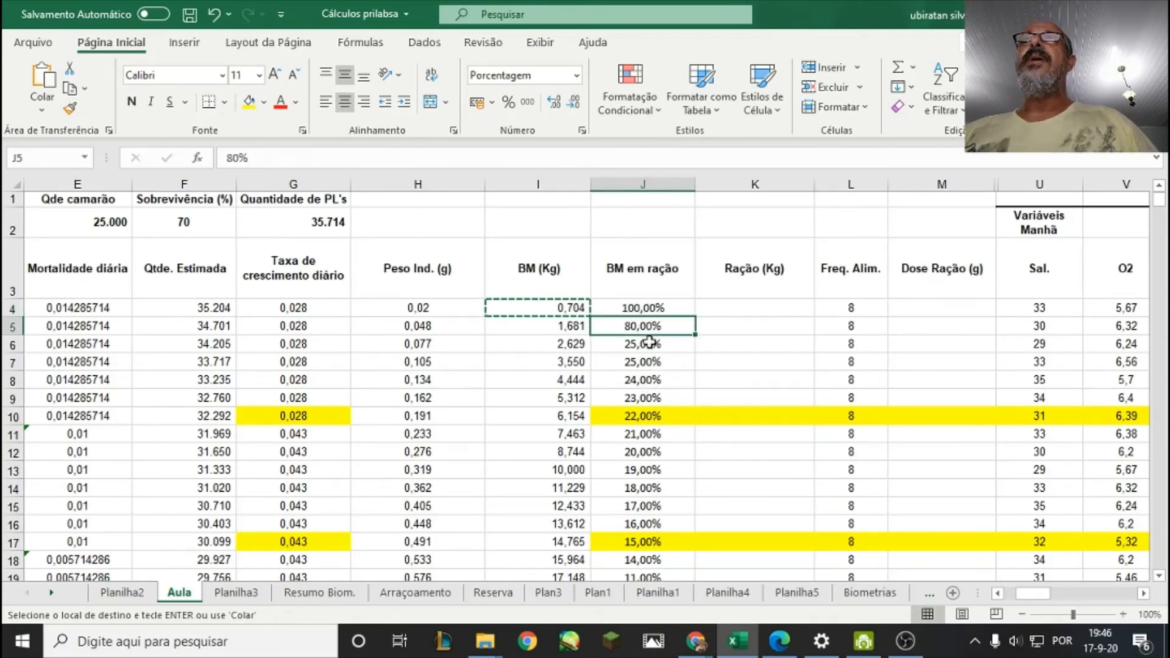
click(649, 345)
click(657, 366)
click(652, 344)
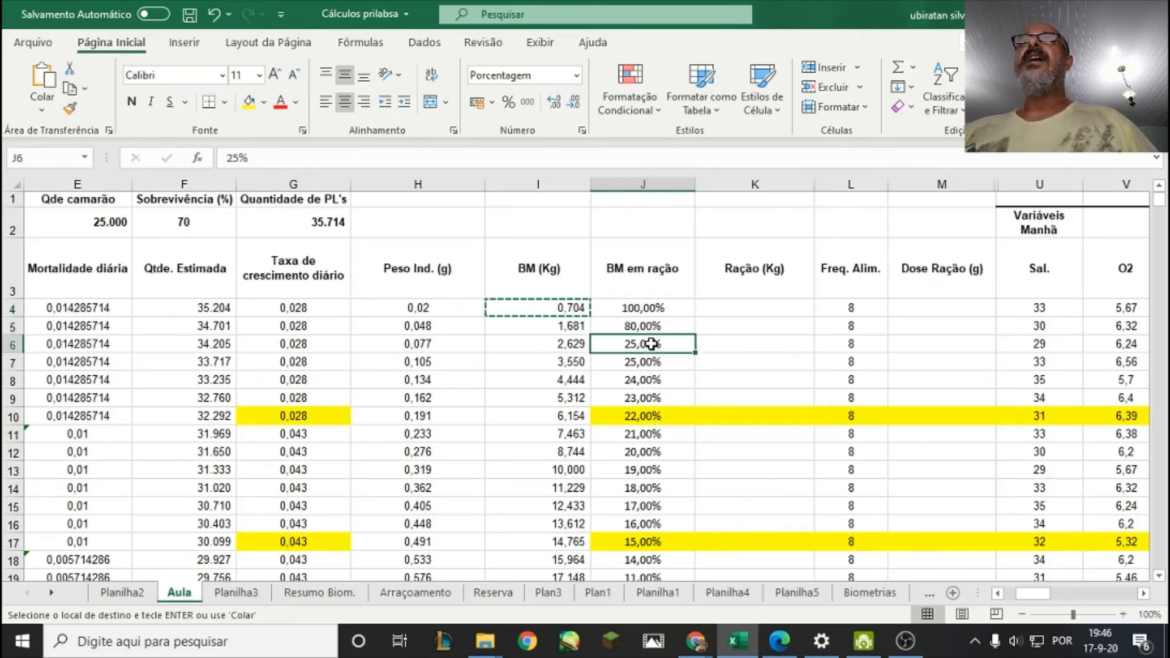
click(653, 366)
click(645, 399)
click(644, 434)
click(648, 455)
scroll(651, 463, down, 1)
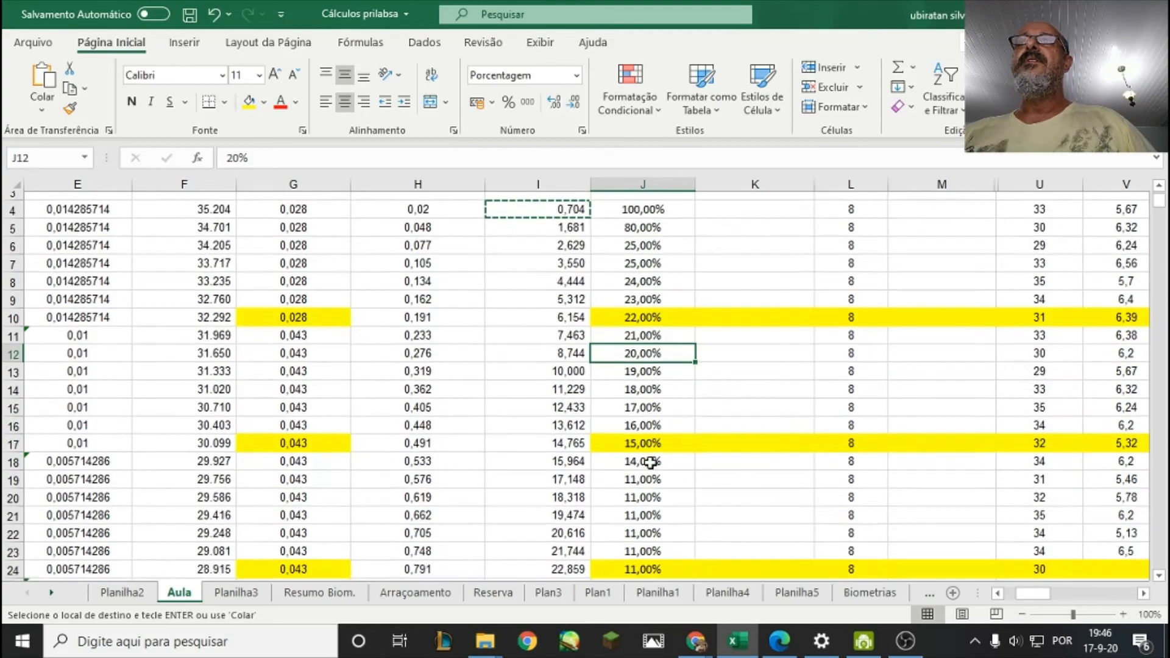
click(652, 453)
scroll(652, 450, down, 1)
click(650, 440)
scroll(651, 448, down, 3)
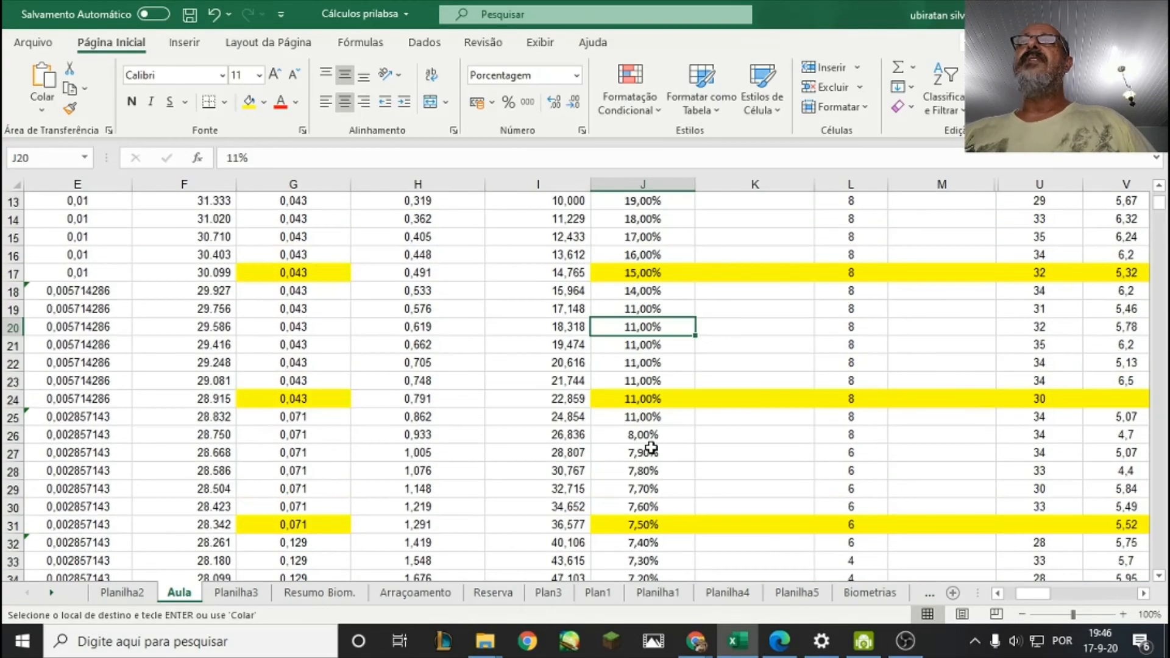
click(643, 418)
scroll(643, 429, down, 1)
click(643, 435)
scroll(645, 442, down, 4)
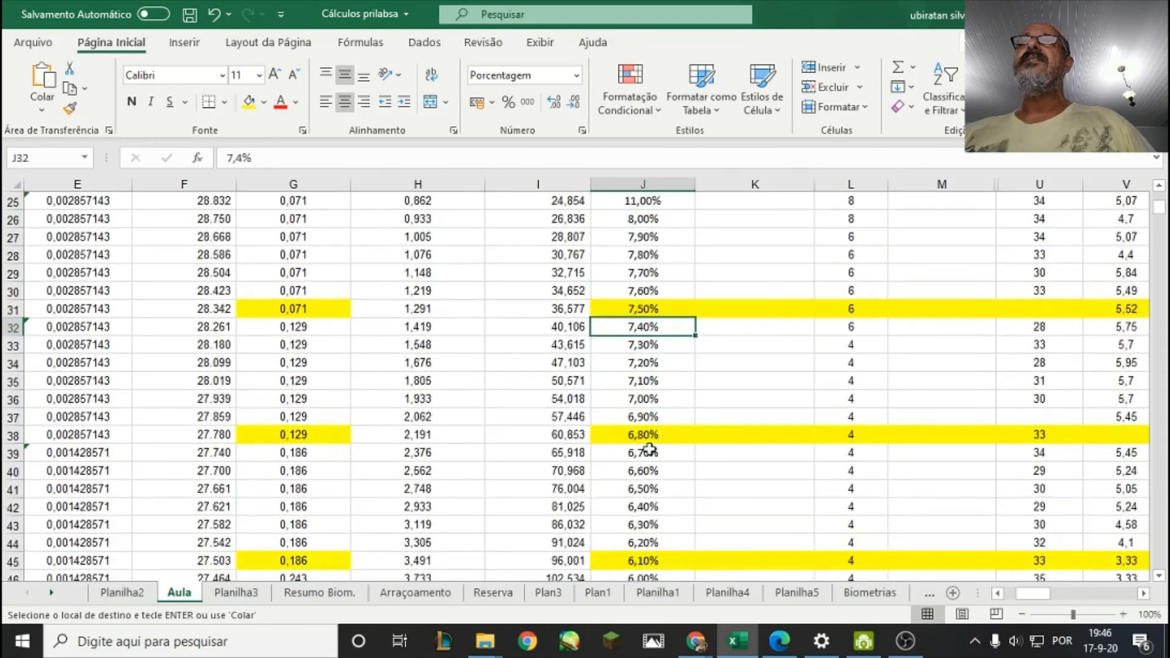
click(649, 451)
scroll(649, 448, down, 2)
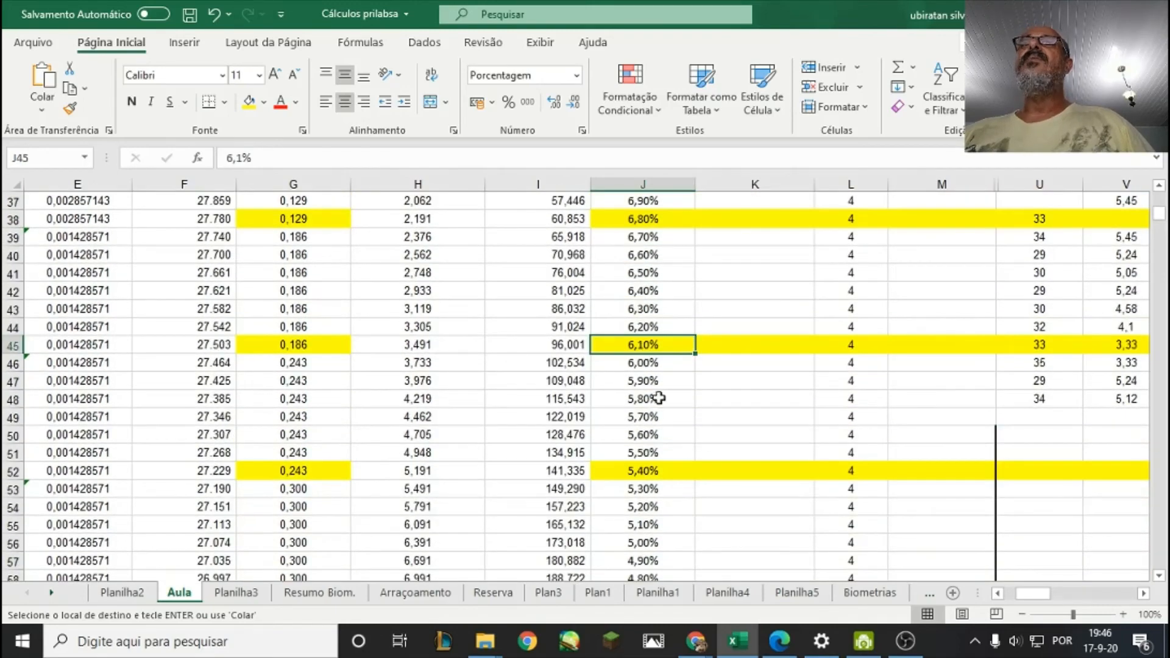
click(653, 362)
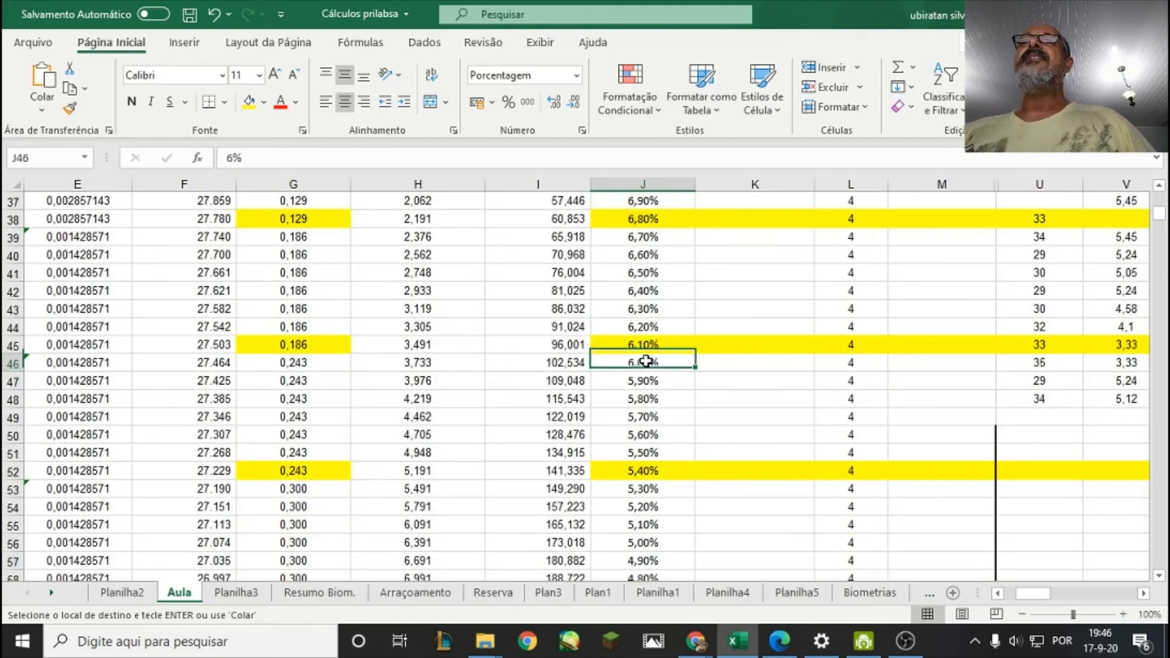
click(571, 358)
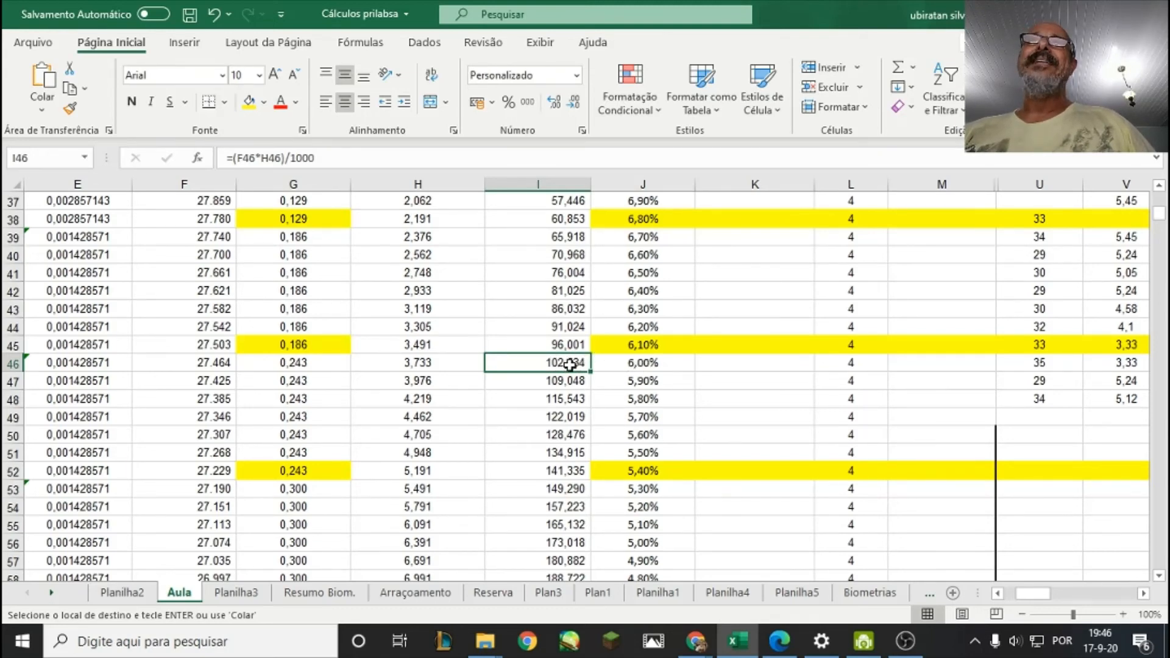
click(631, 360)
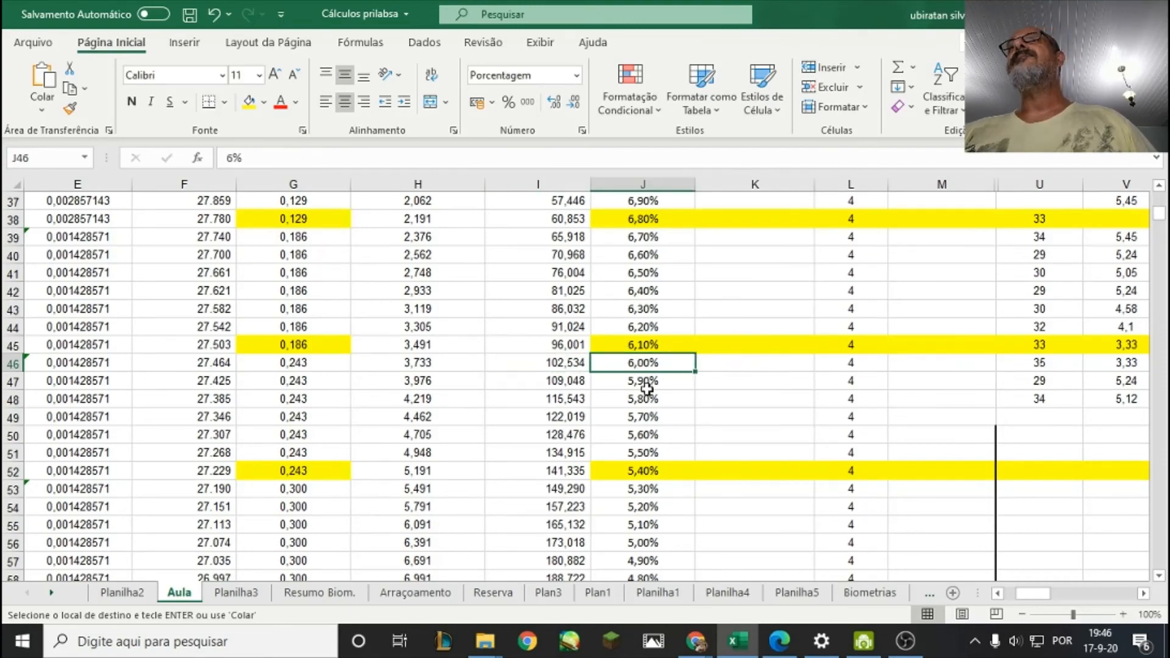
Calculate the first day's ration in K4 with the formula =I4*J4, multiplying biomass by feed percentage.
scroll(646, 388, up, 12)
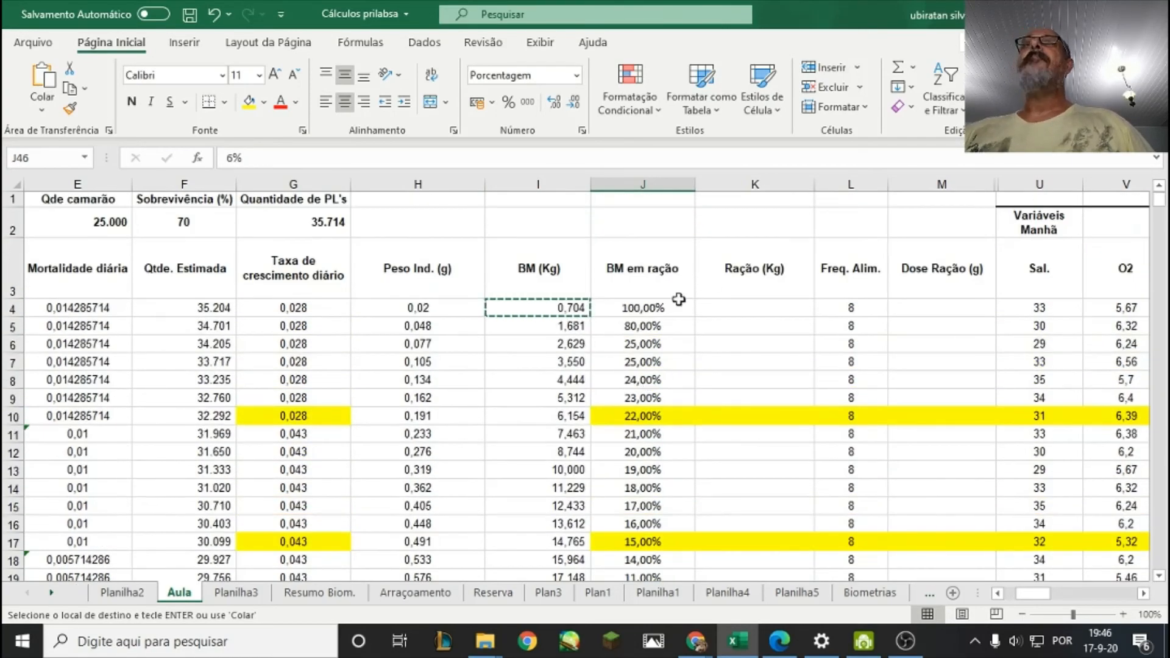
click(644, 310)
click(649, 268)
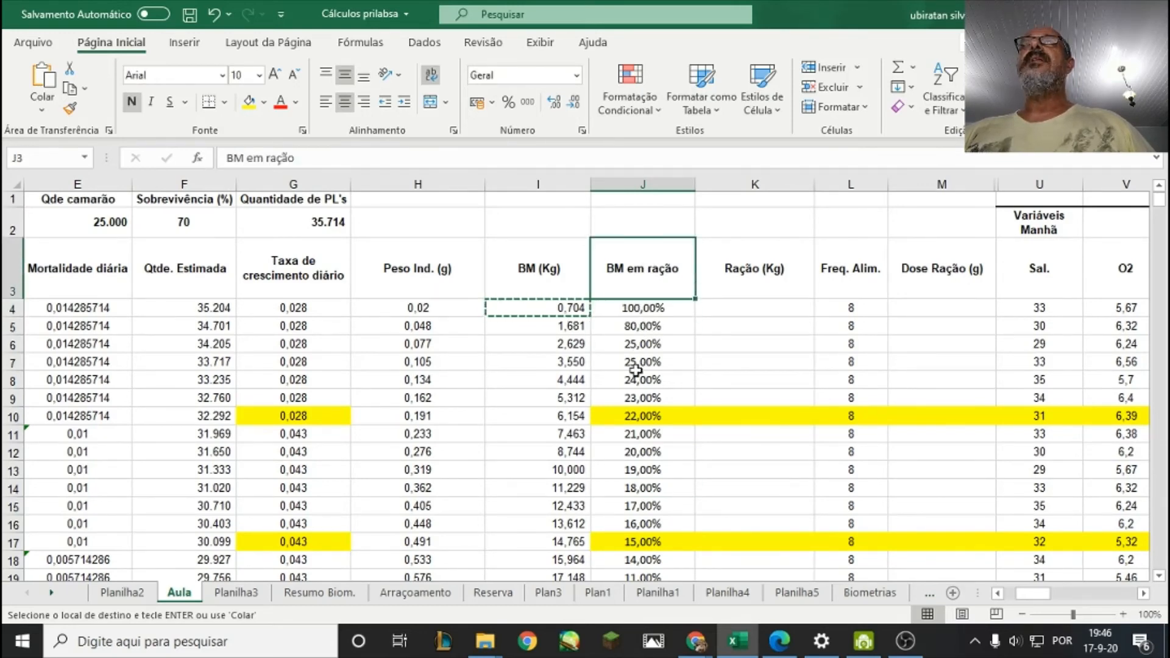
click(737, 311)
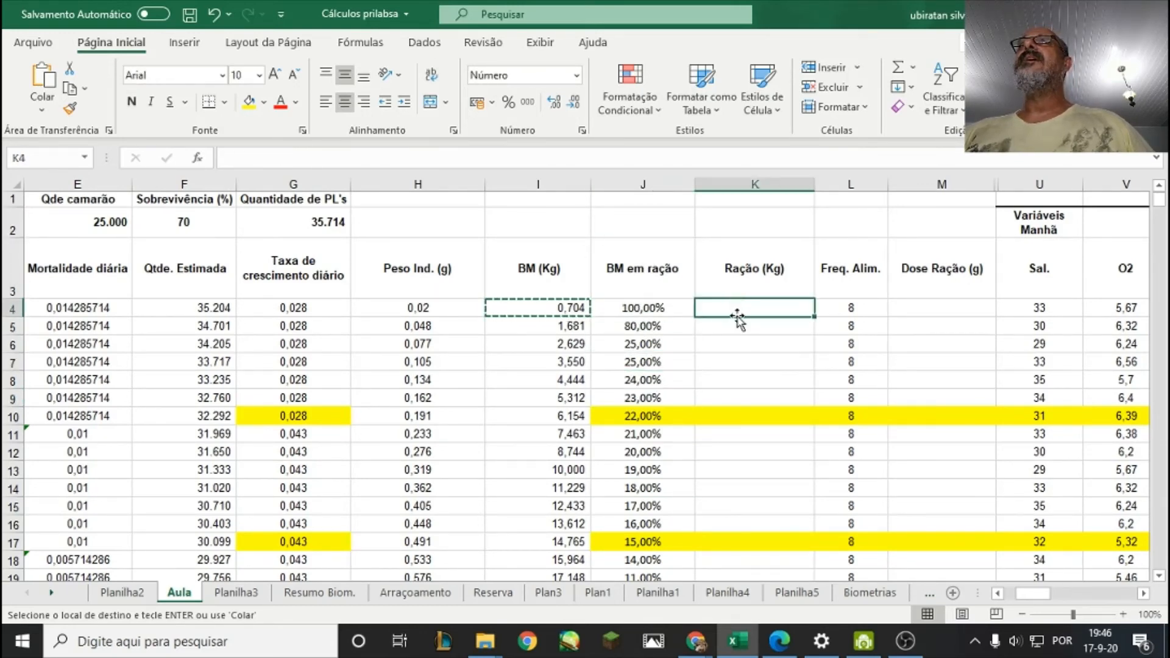
text(=)
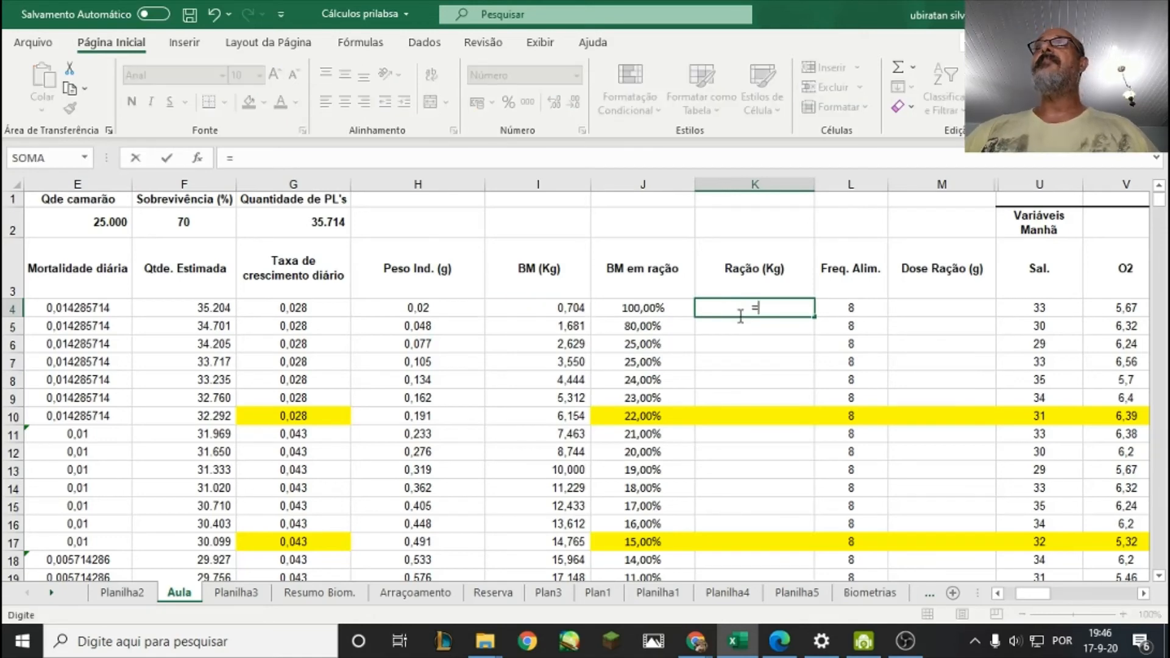
click(569, 308)
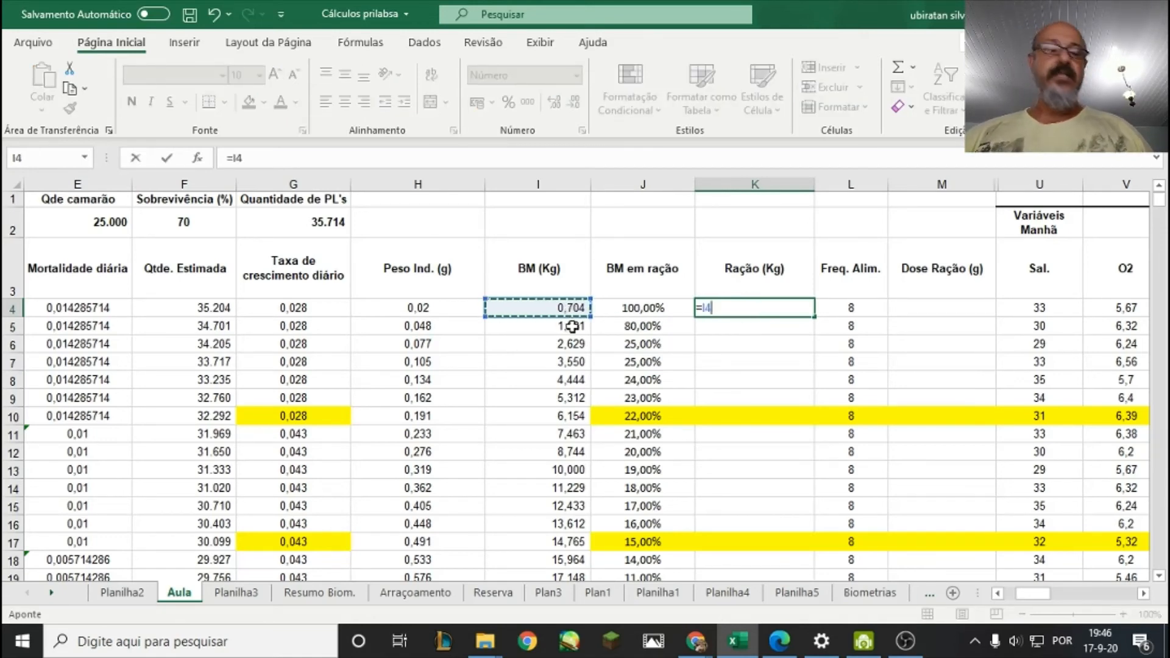
text(*)
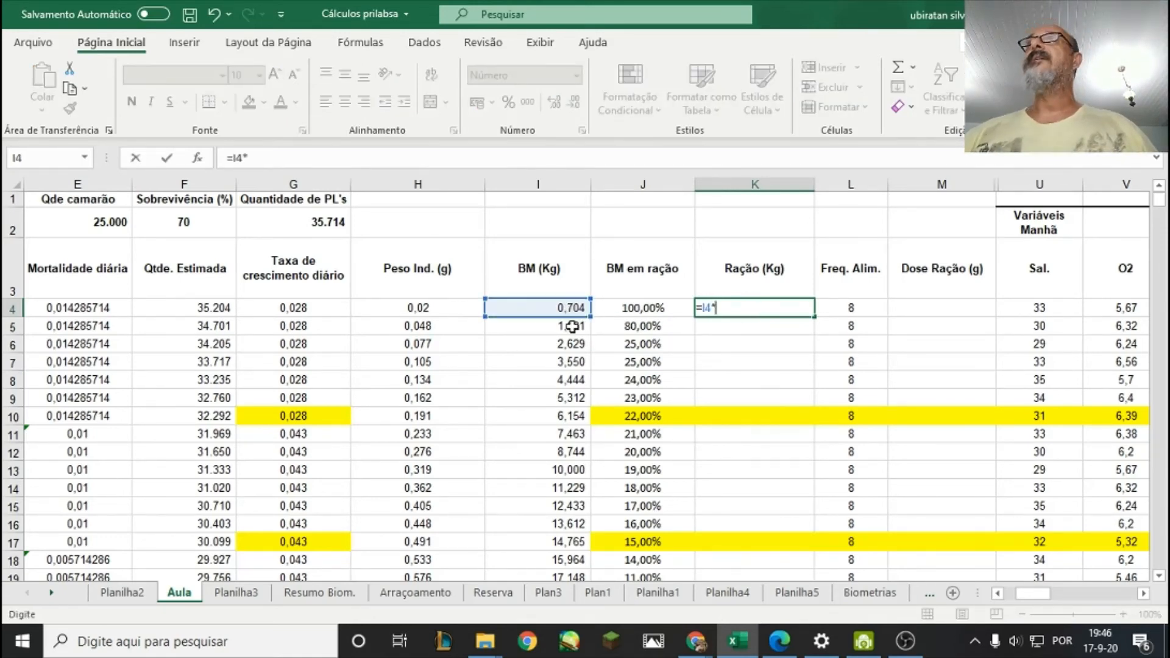
click(639, 308)
key(Return)
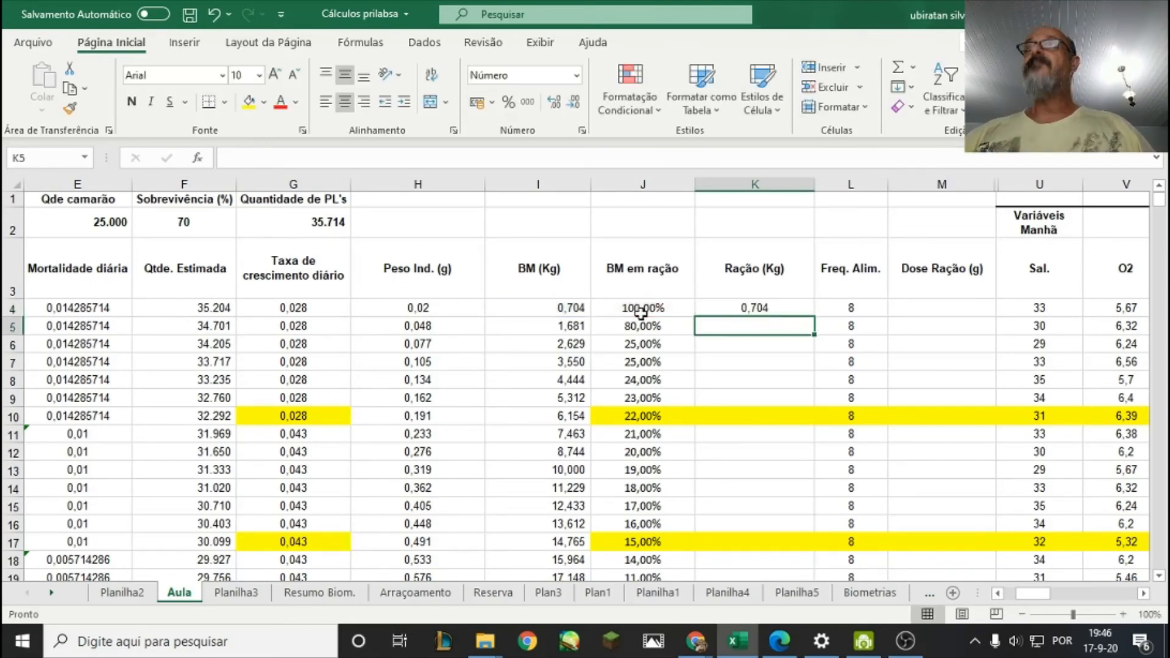
Copy the ration formula from K4 down through K114 in the Ração (Kg) column.
click(752, 305)
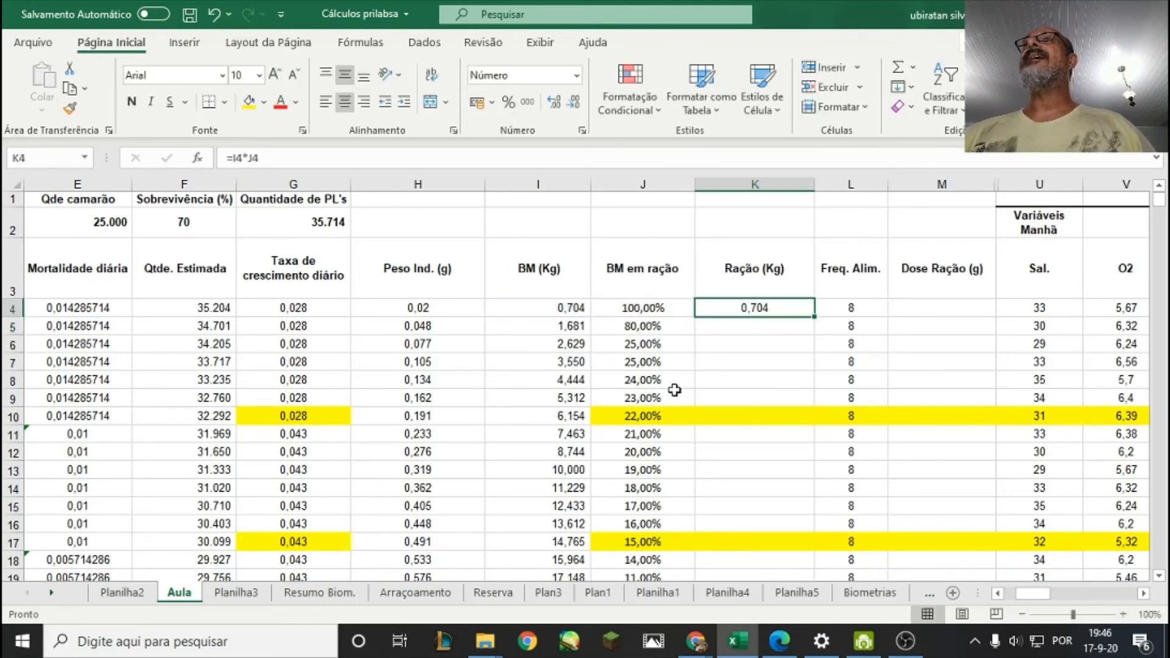
right_click(767, 306)
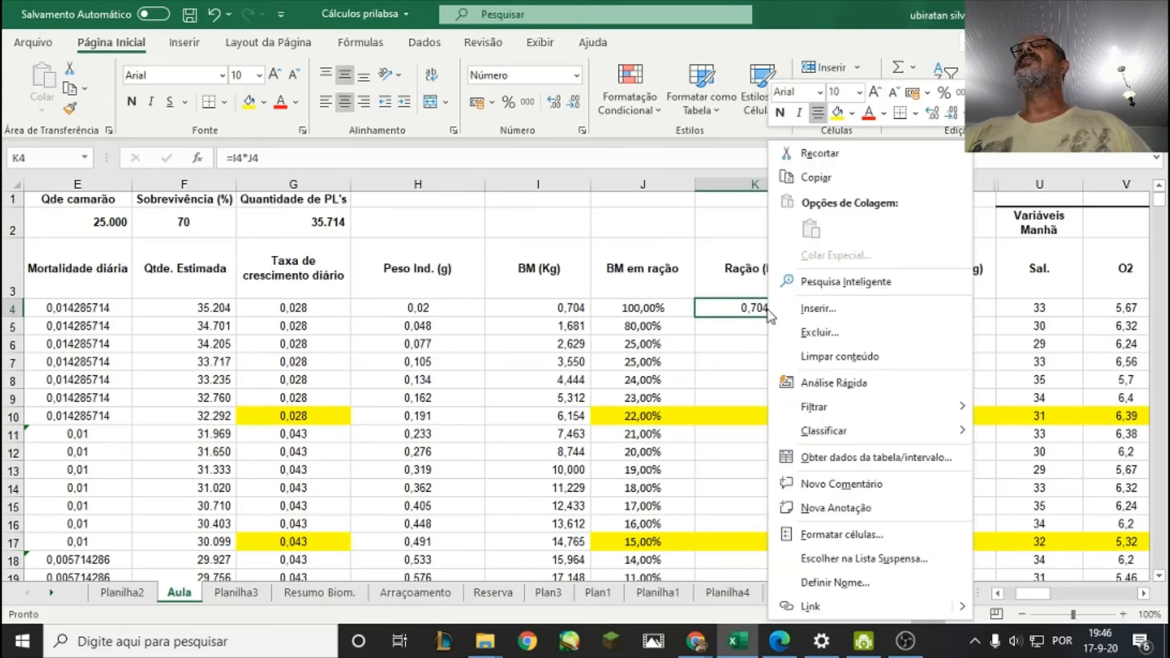
click(808, 169)
drag(753, 310, 745, 504)
right_click(736, 485)
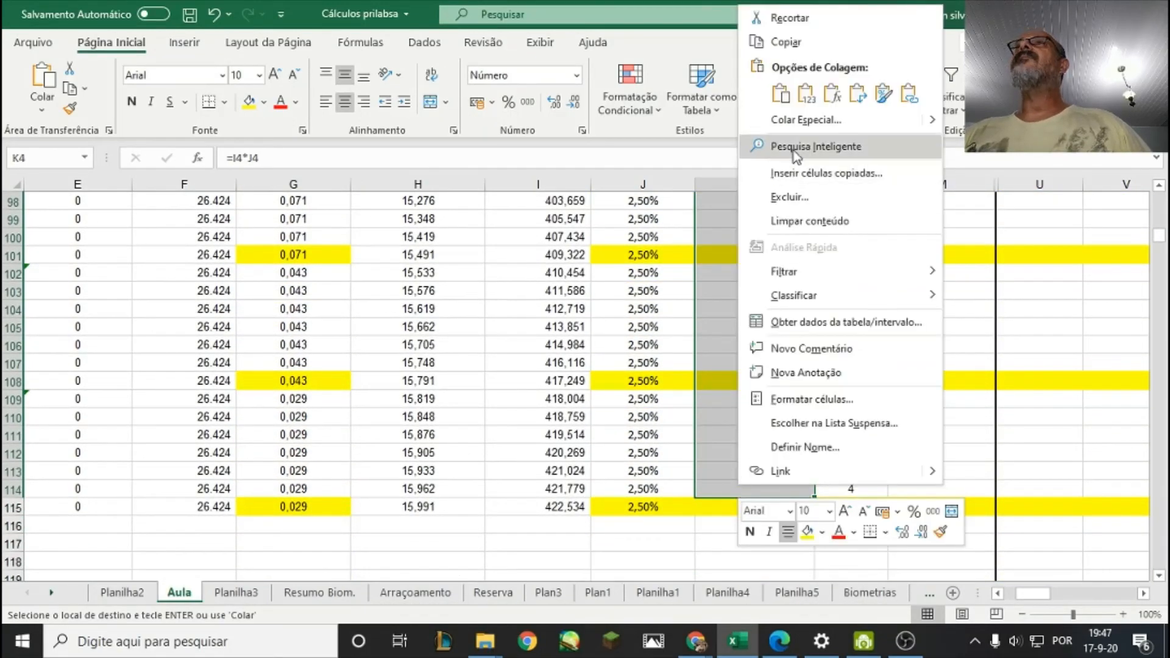
click(780, 96)
Paste the copied ration formula into K115, the last day of the cycle.
scroll(766, 507, down, 20)
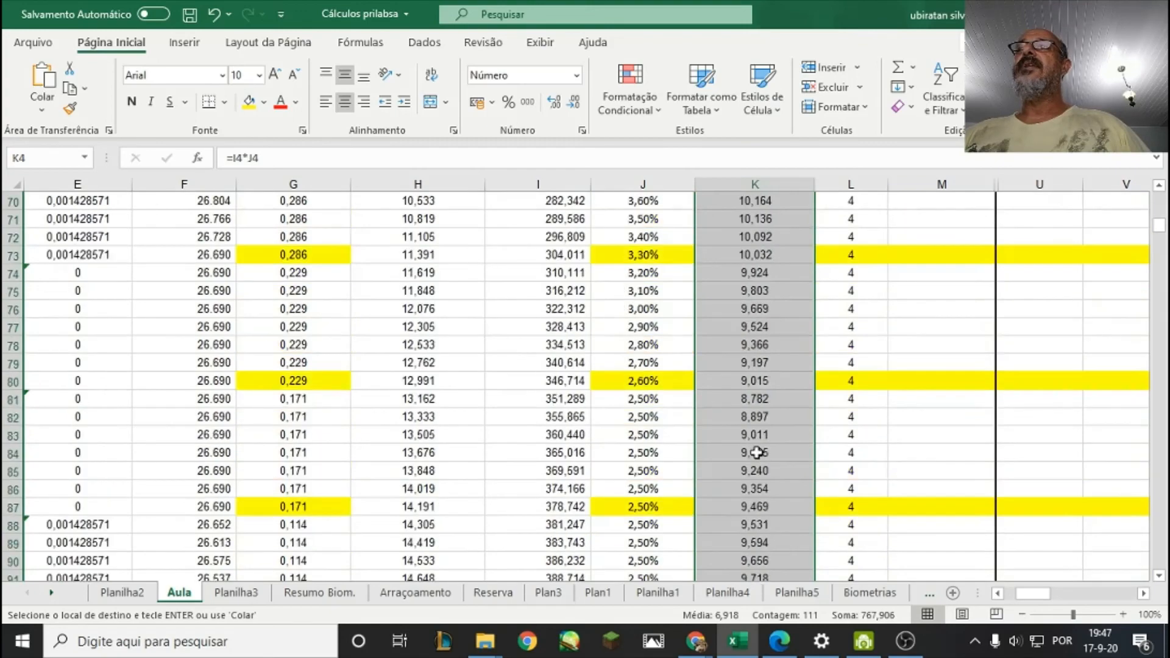
scroll(756, 452, down, 5)
click(746, 418)
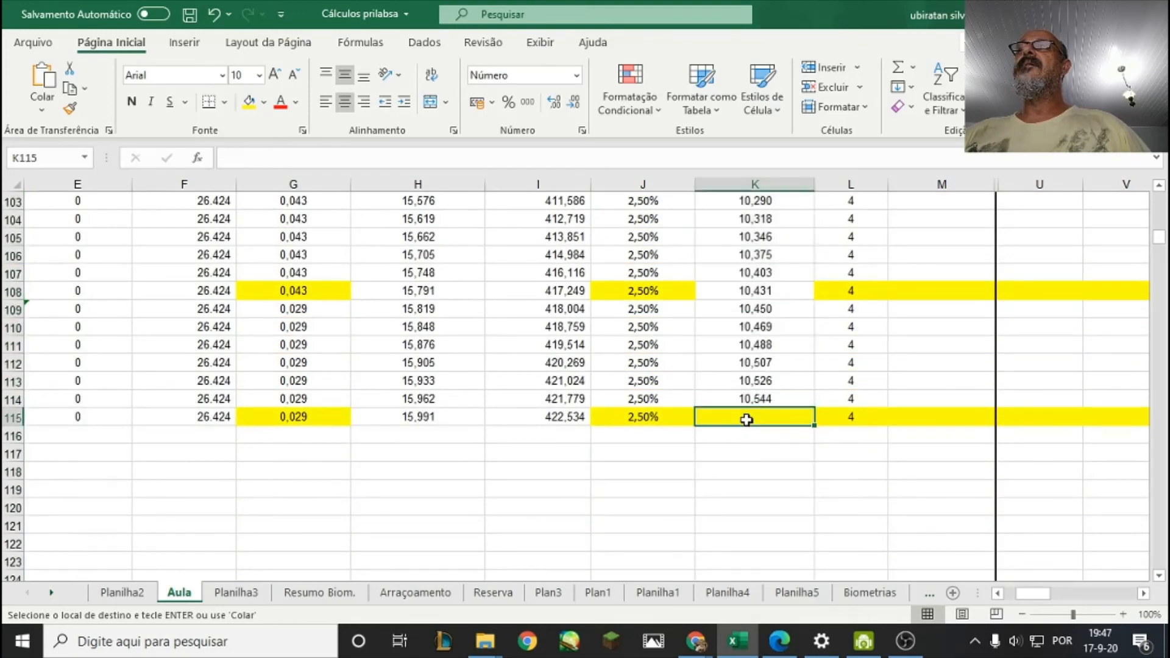
right_click(747, 418)
click(790, 228)
Review the daily ration values in column K across the cycle, comparing the early days with the later ones.
scroll(765, 305, up, 12)
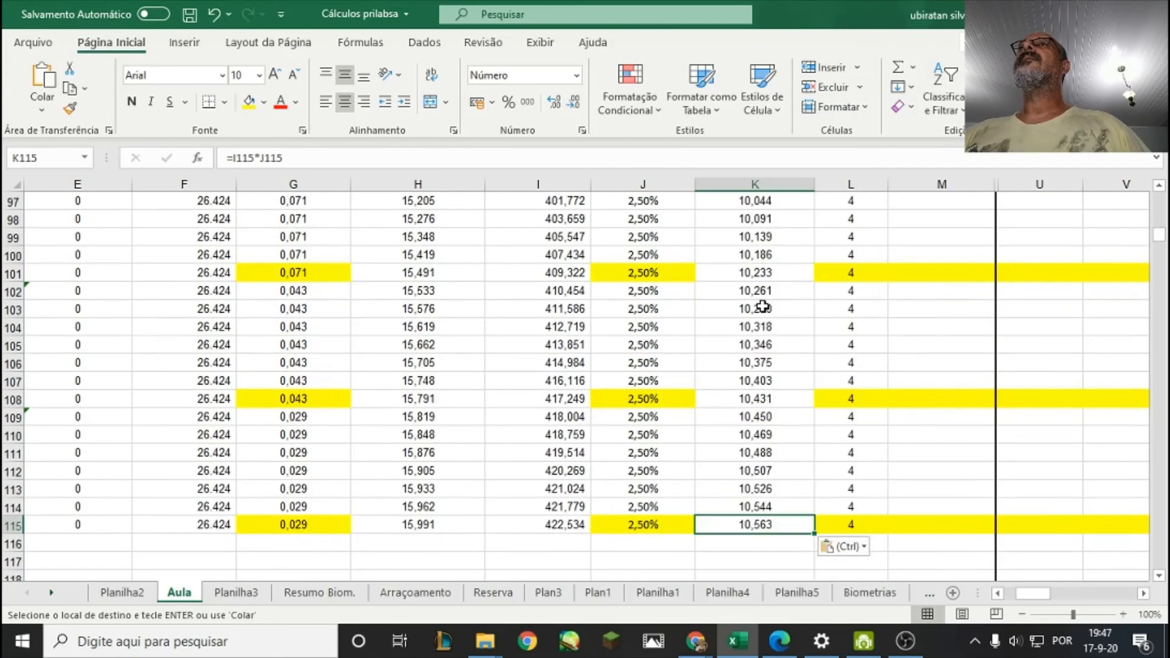
scroll(762, 306, up, 9)
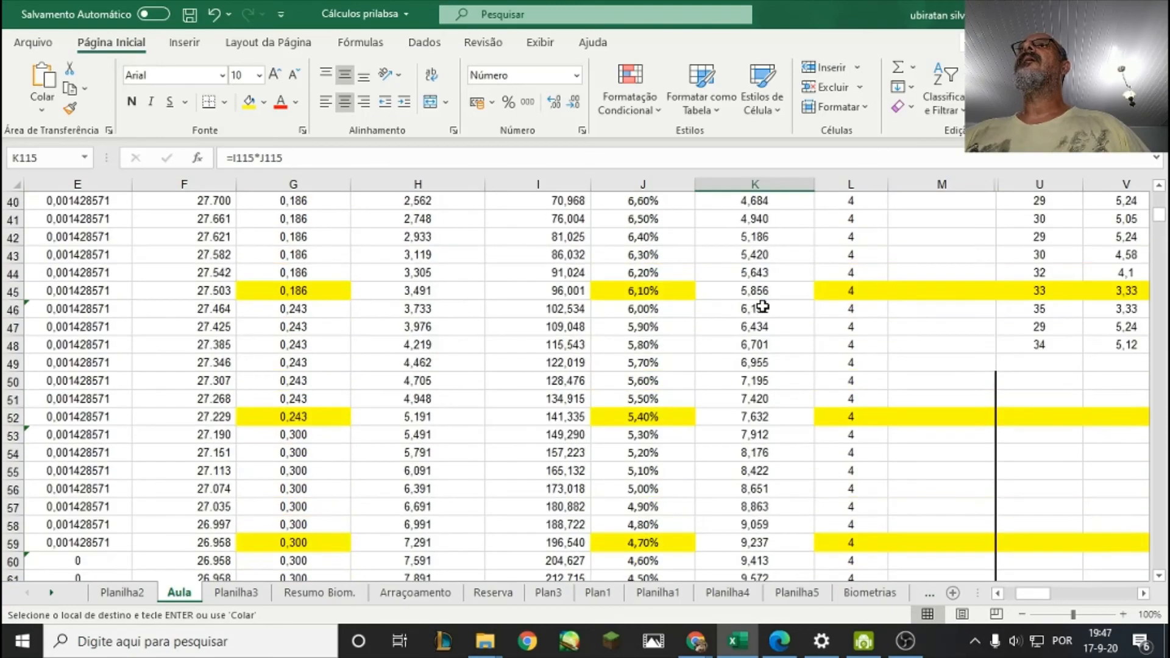
scroll(762, 310, down, 5)
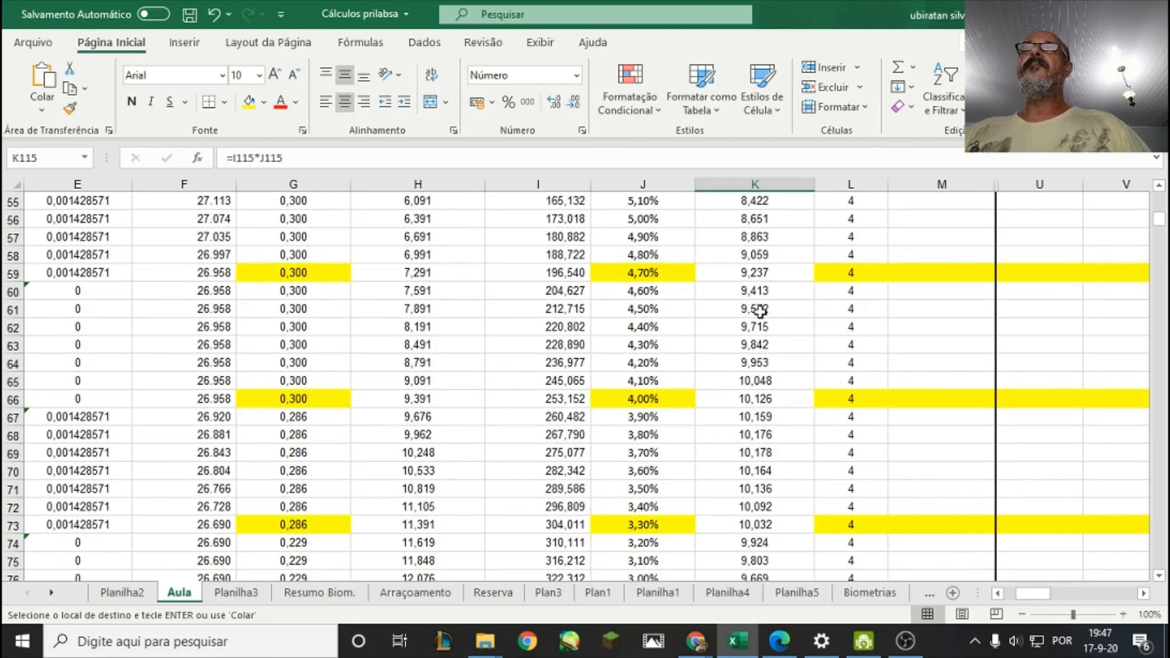
scroll(760, 311, up, 12)
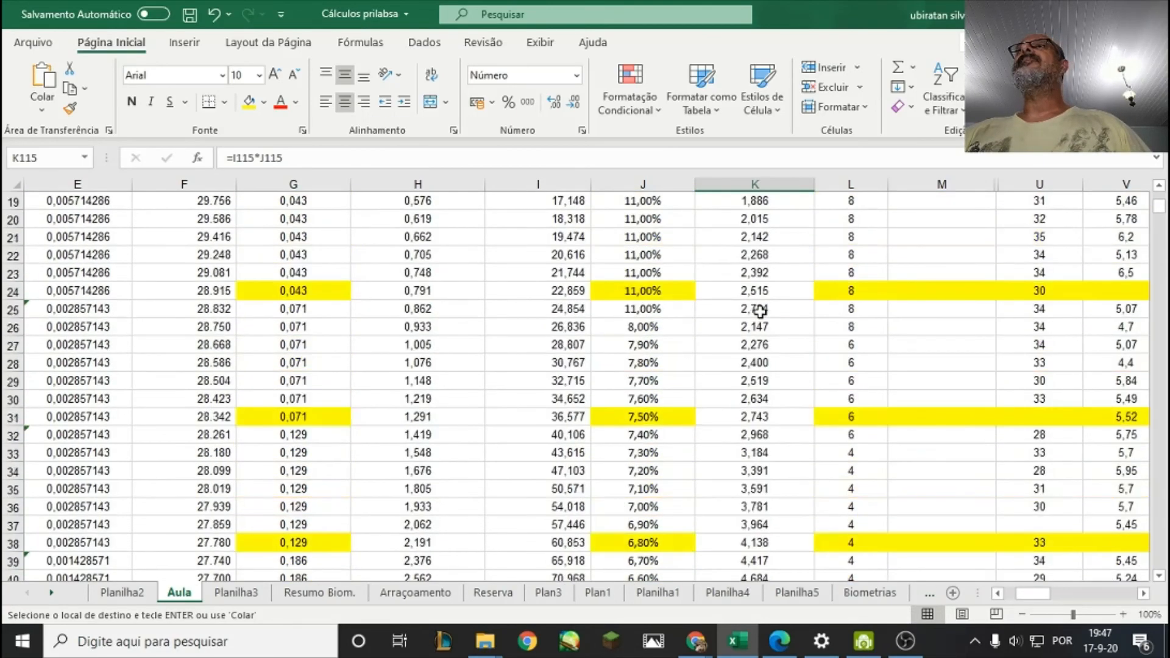
scroll(761, 311, up, 6)
scroll(760, 311, down, 20)
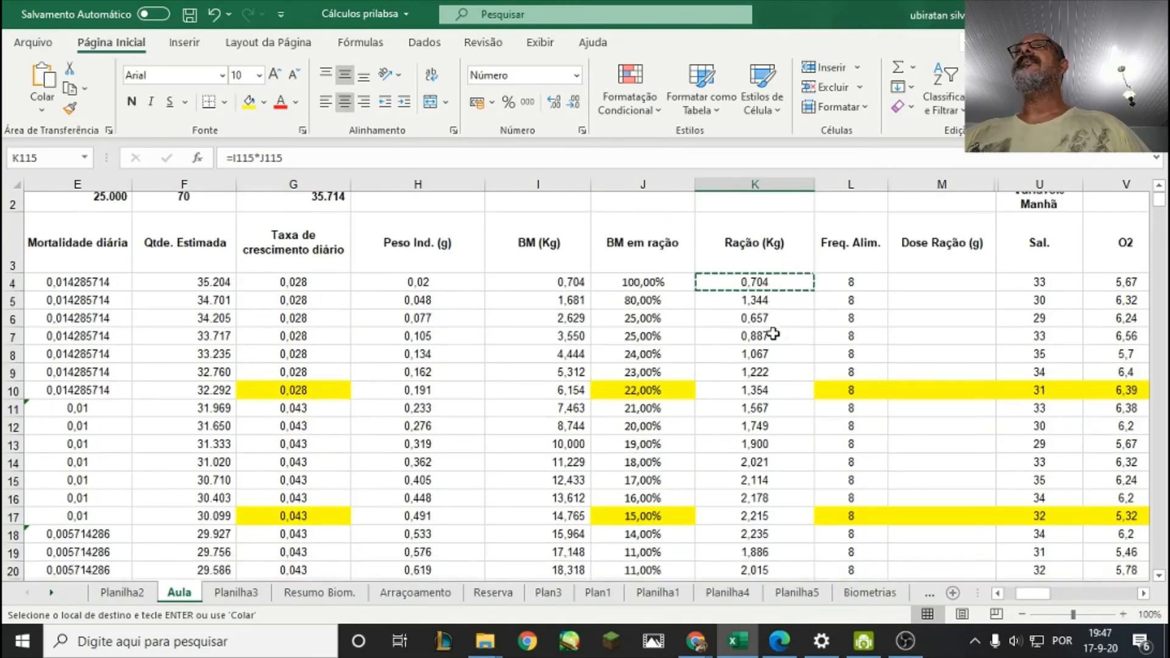
scroll(771, 333, down, 2)
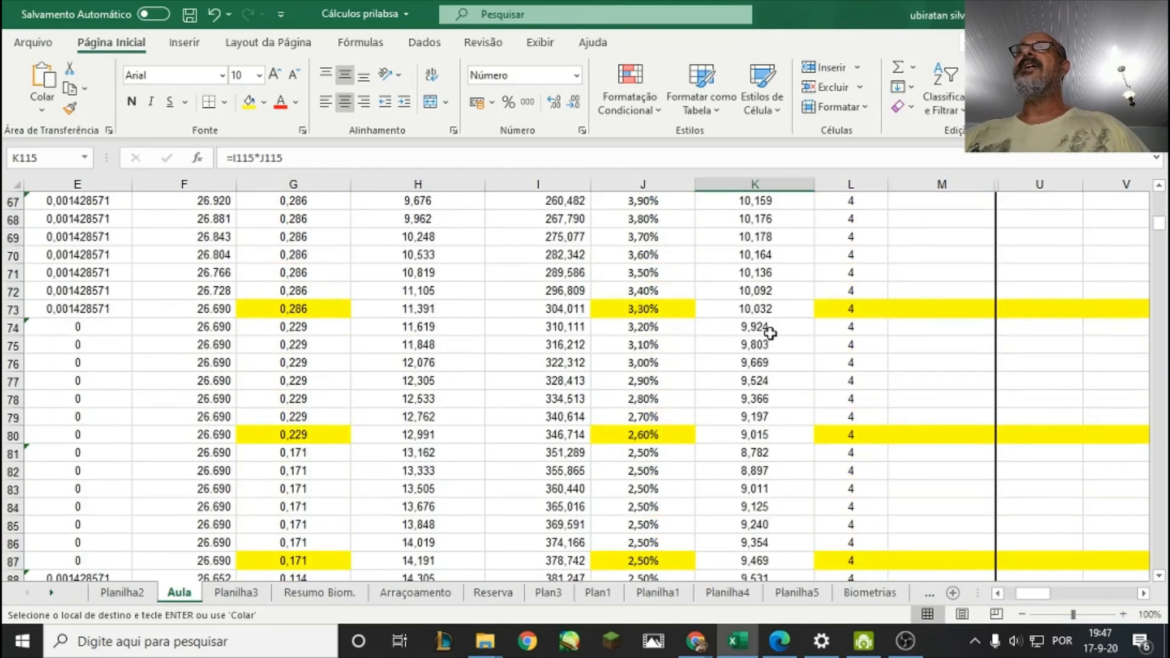
Compare the last days' ration values in column K with the mid-cycle and first days' rations.
scroll(771, 245, down, 13)
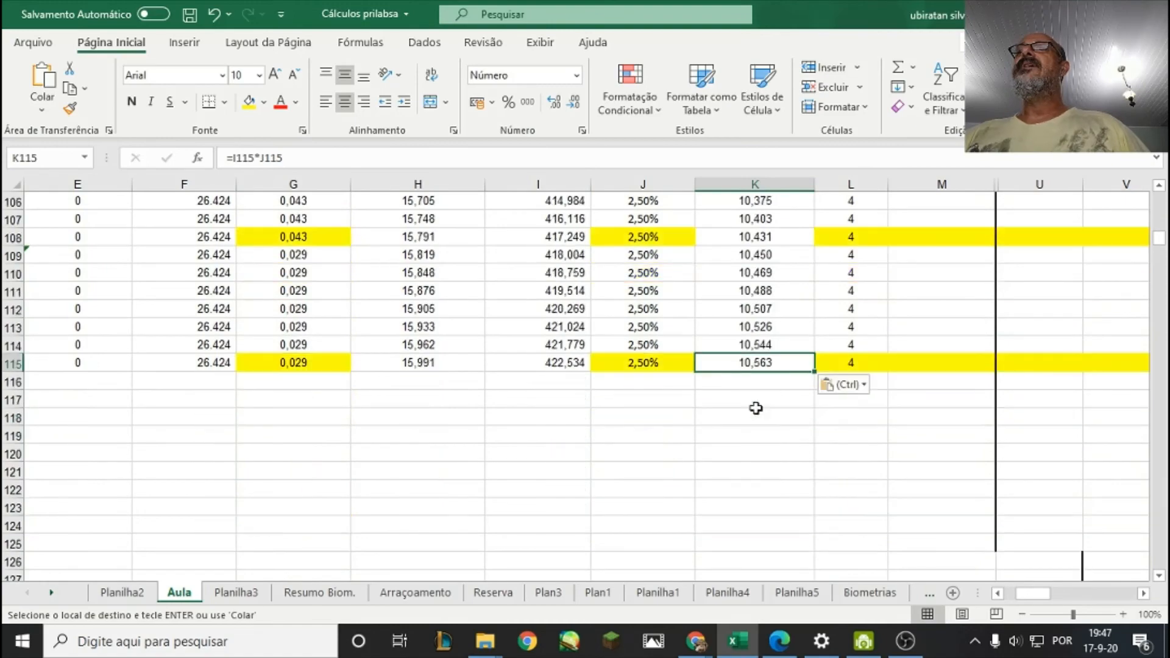
scroll(757, 403, up, 3)
scroll(758, 401, up, 11)
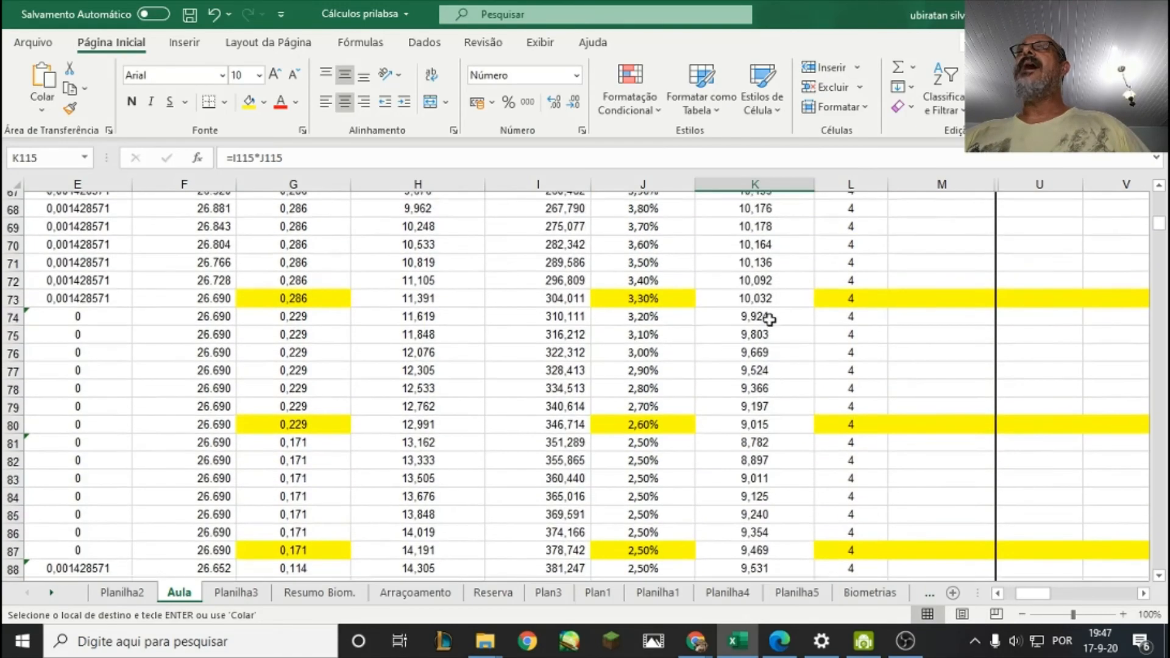
scroll(770, 320, up, 20)
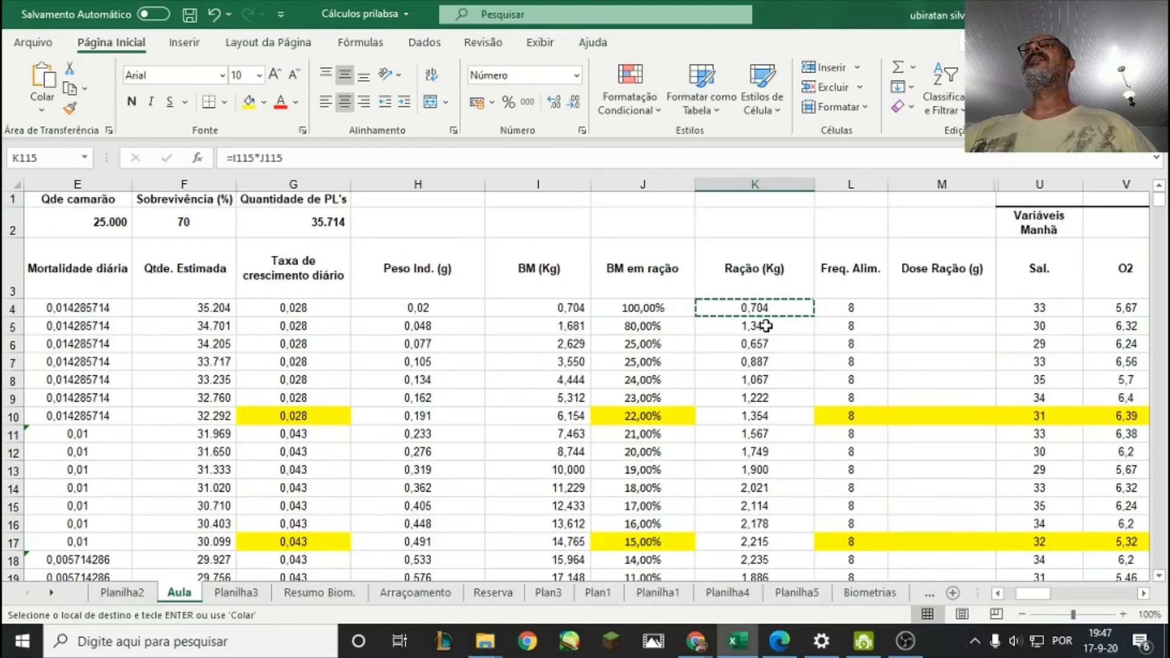
click(841, 230)
click(799, 225)
click(902, 327)
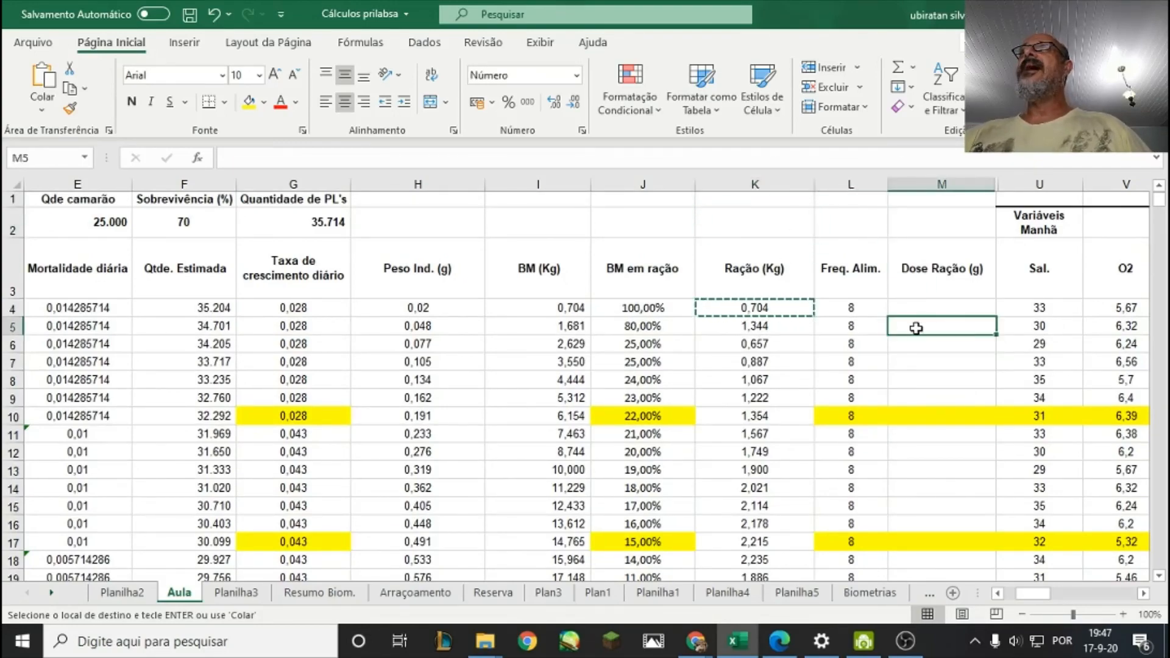
Plot the daily rations in K4:K115 as a line chart and undo the chart insertion.
click(780, 311)
drag(780, 311, 774, 512)
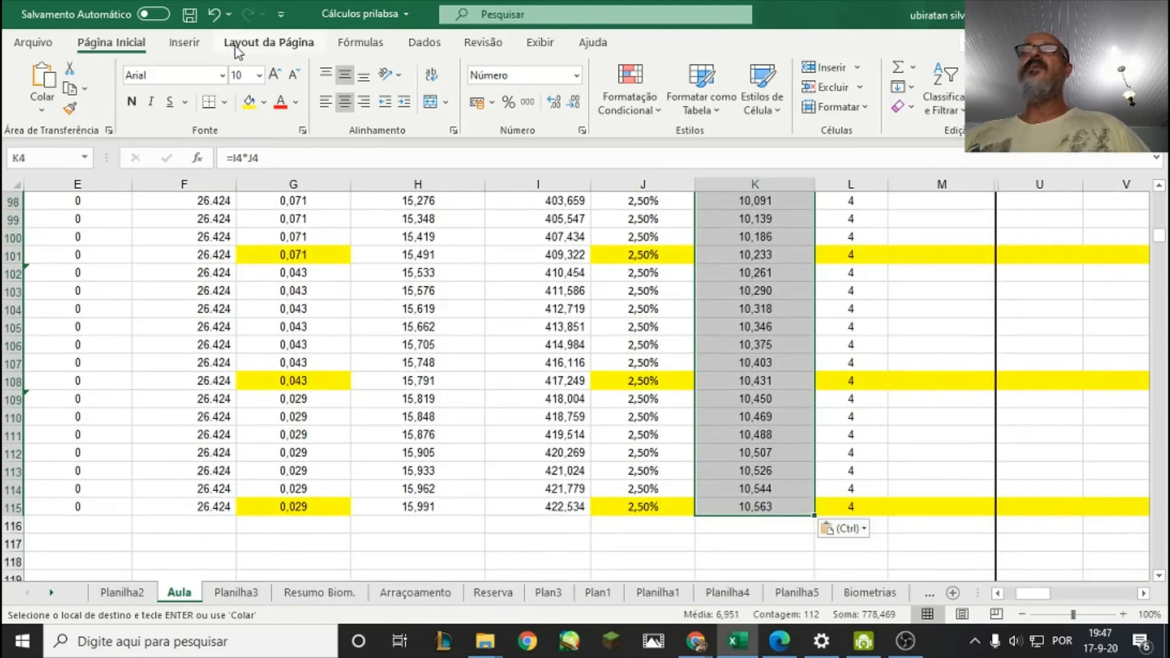
click(184, 42)
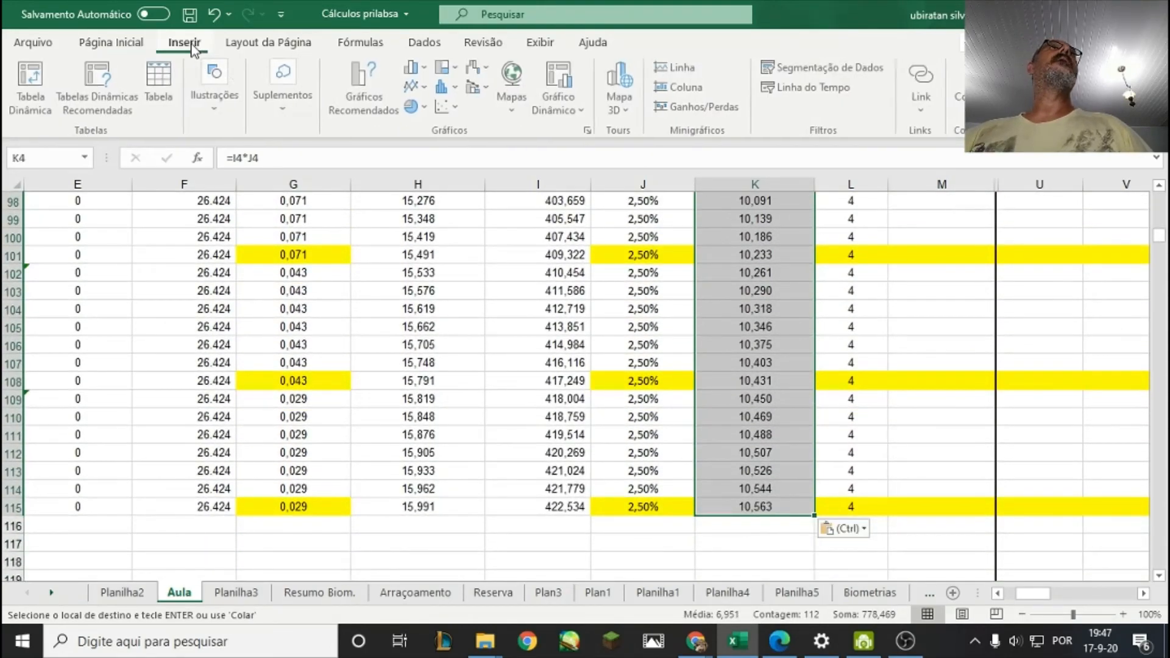
click(412, 86)
click(426, 147)
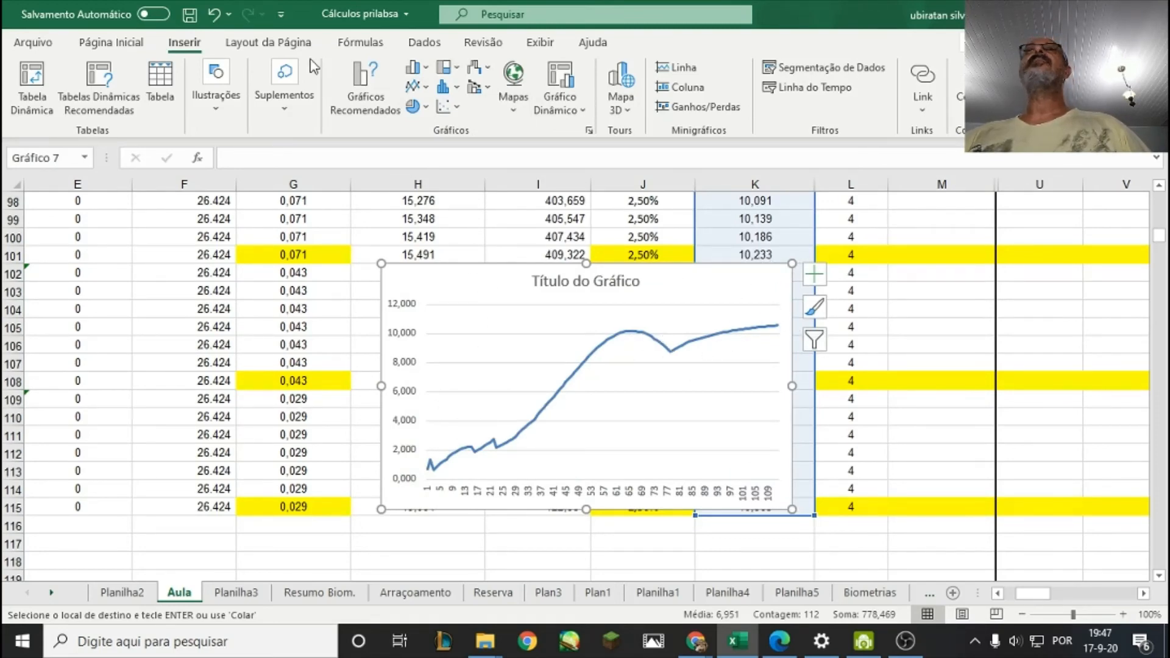
click(214, 14)
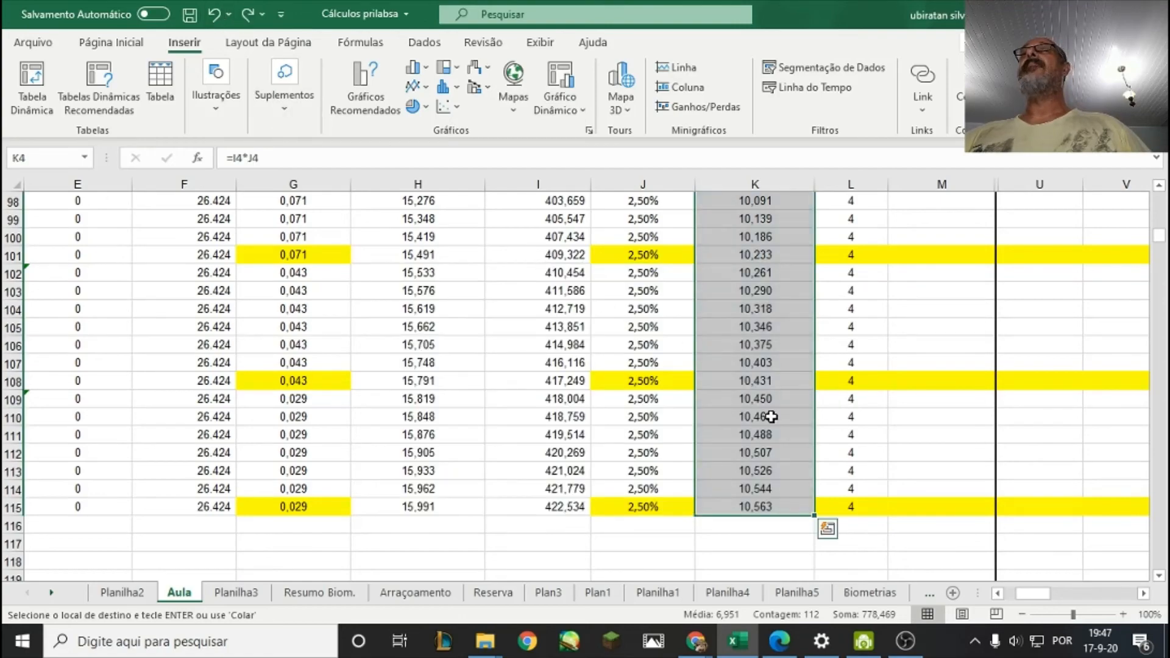
Review the Ração (Kg) values from the end of the cycle back to the first days.
scroll(772, 417, up, 11)
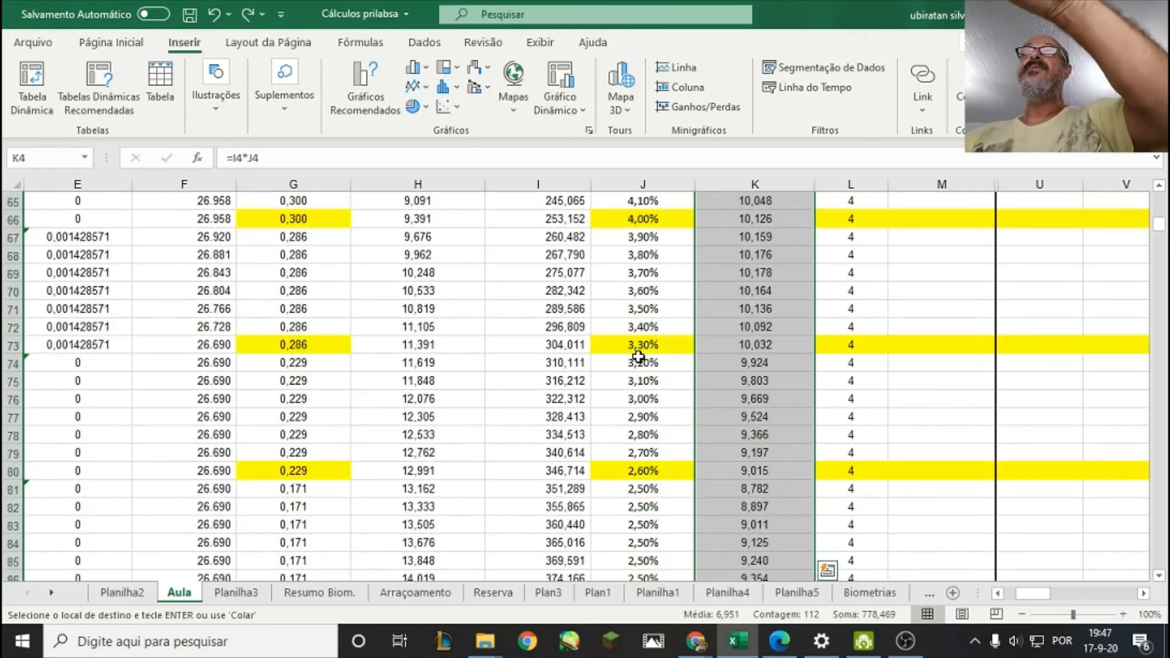
scroll(638, 357, up, 12)
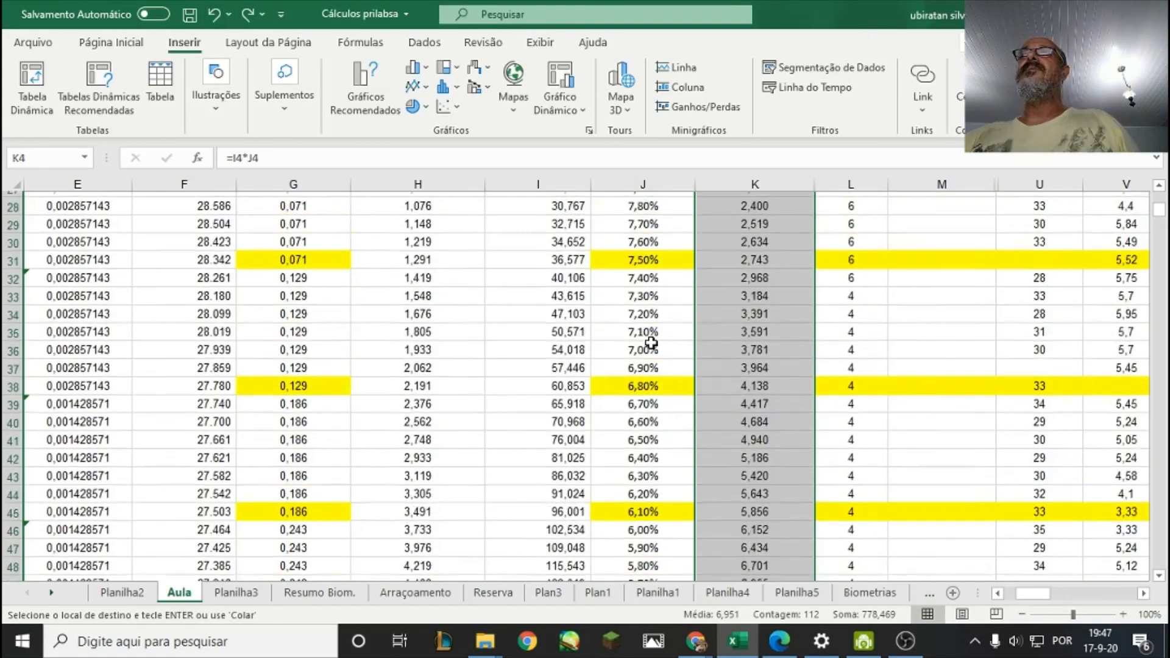
scroll(651, 344, up, 9)
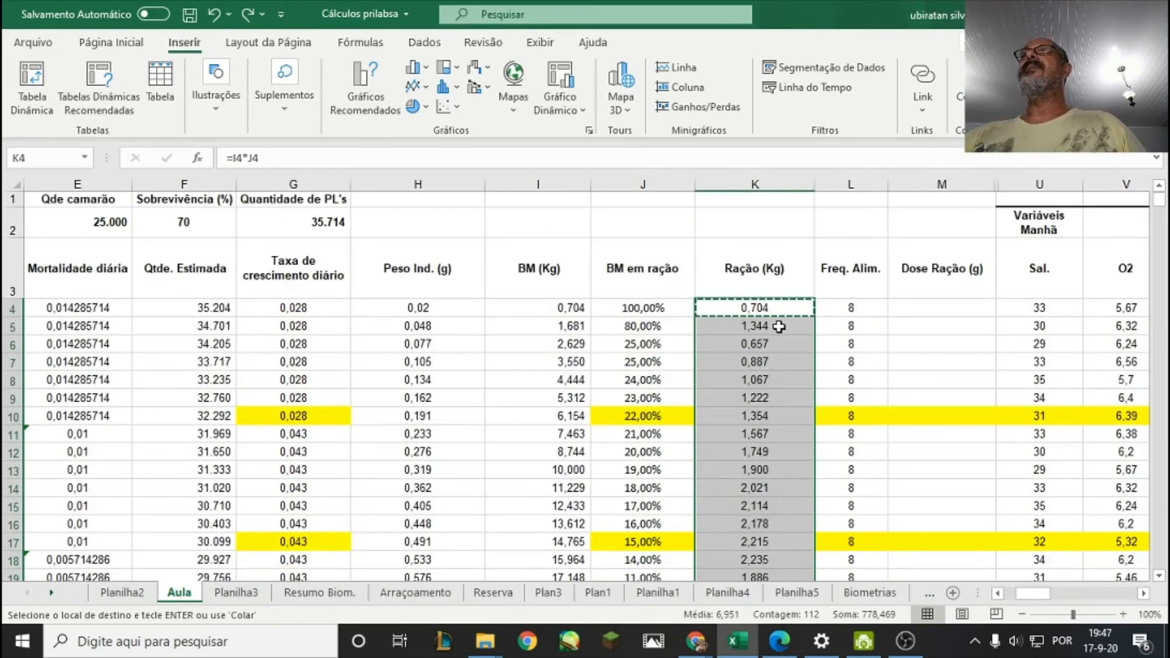
click(779, 327)
click(906, 303)
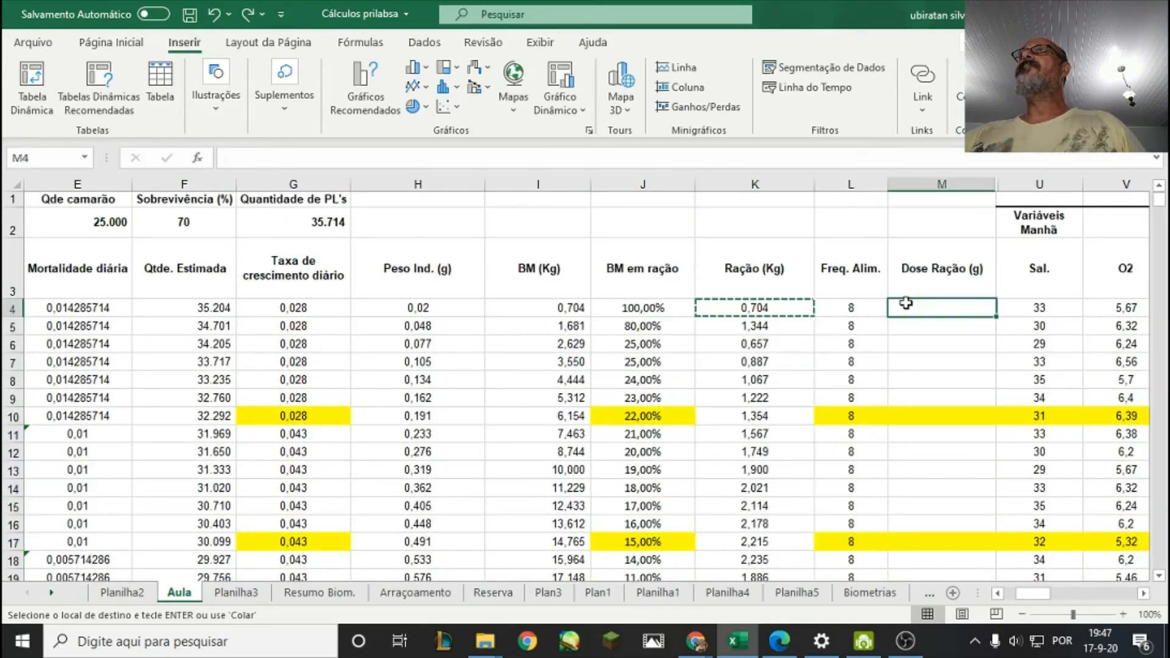
click(756, 312)
click(769, 327)
click(769, 345)
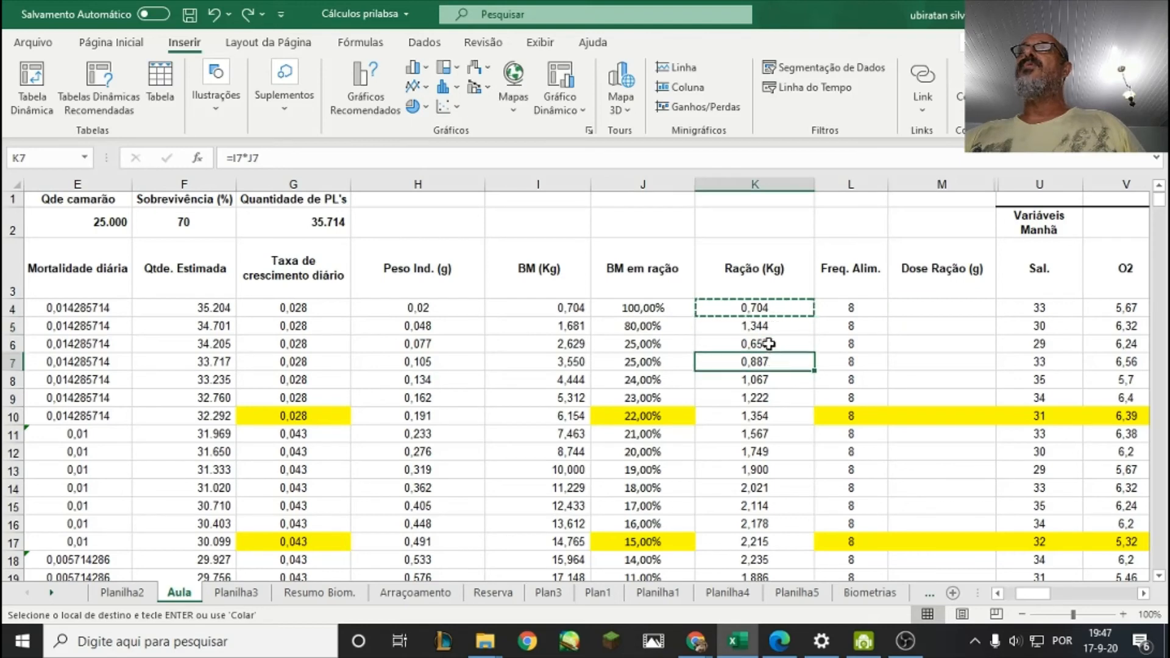
Examine the first days' feeding frequencies in column L alongside the first day's biomass, feed percentage and ration.
click(856, 310)
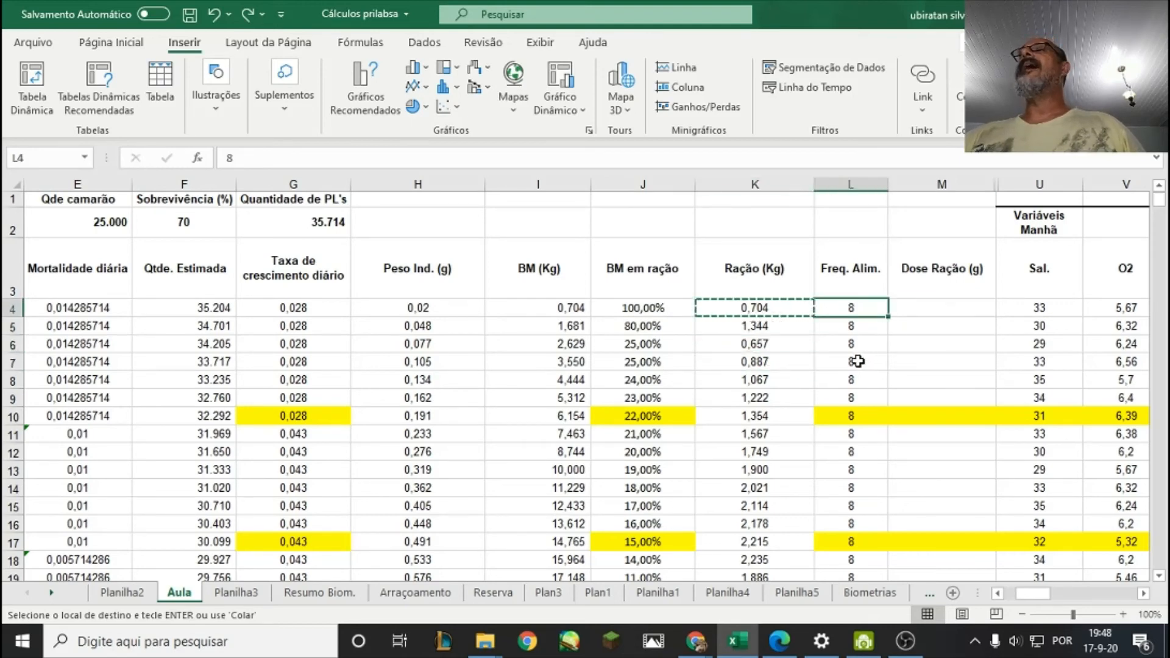
click(873, 333)
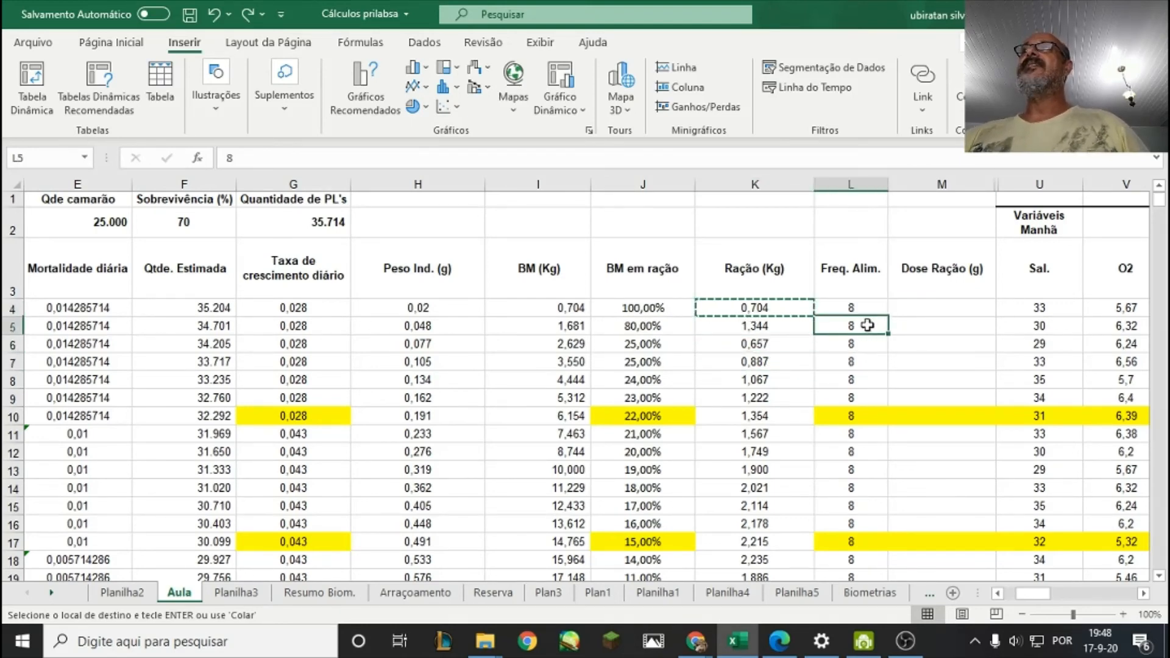
click(866, 311)
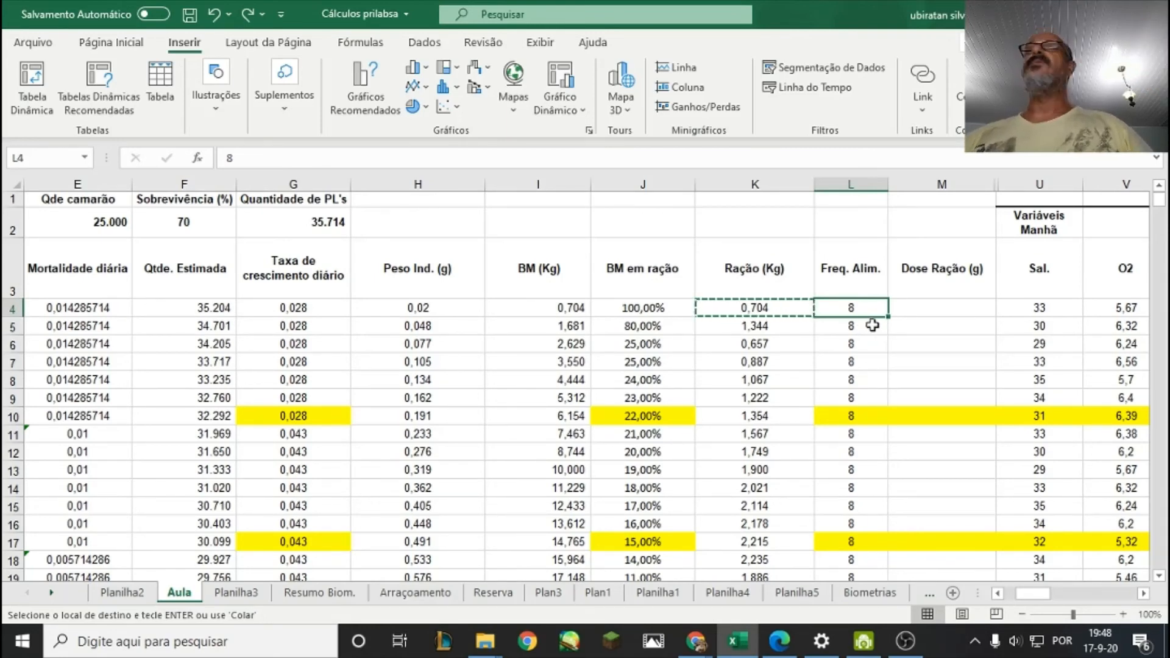
click(844, 343)
click(847, 328)
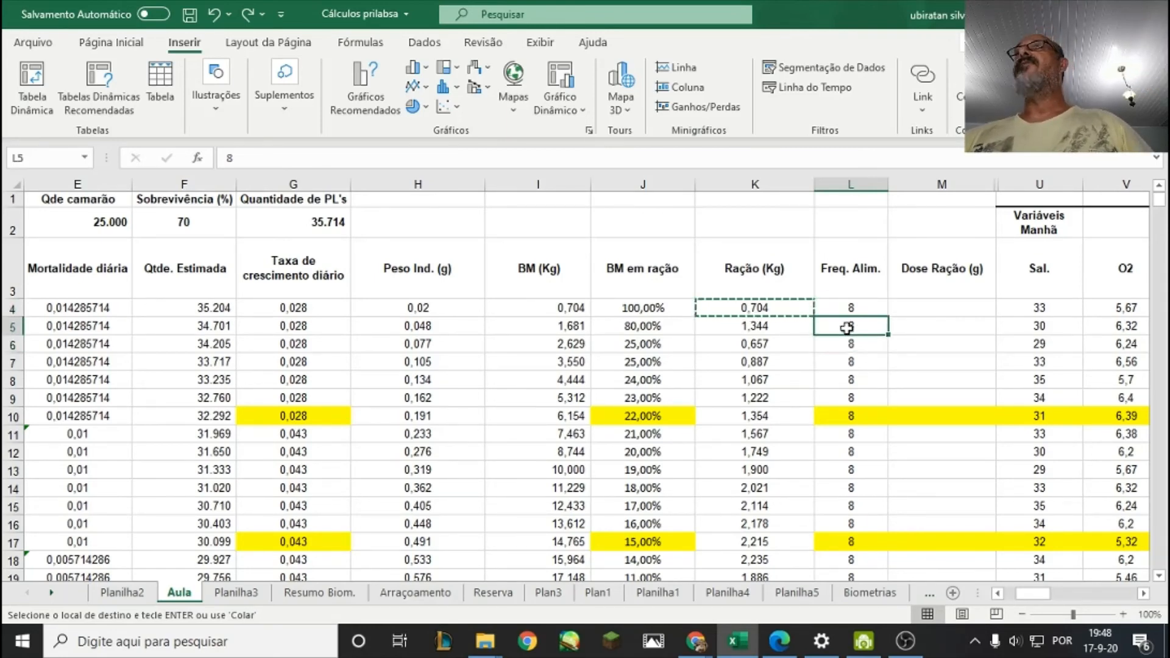
click(856, 346)
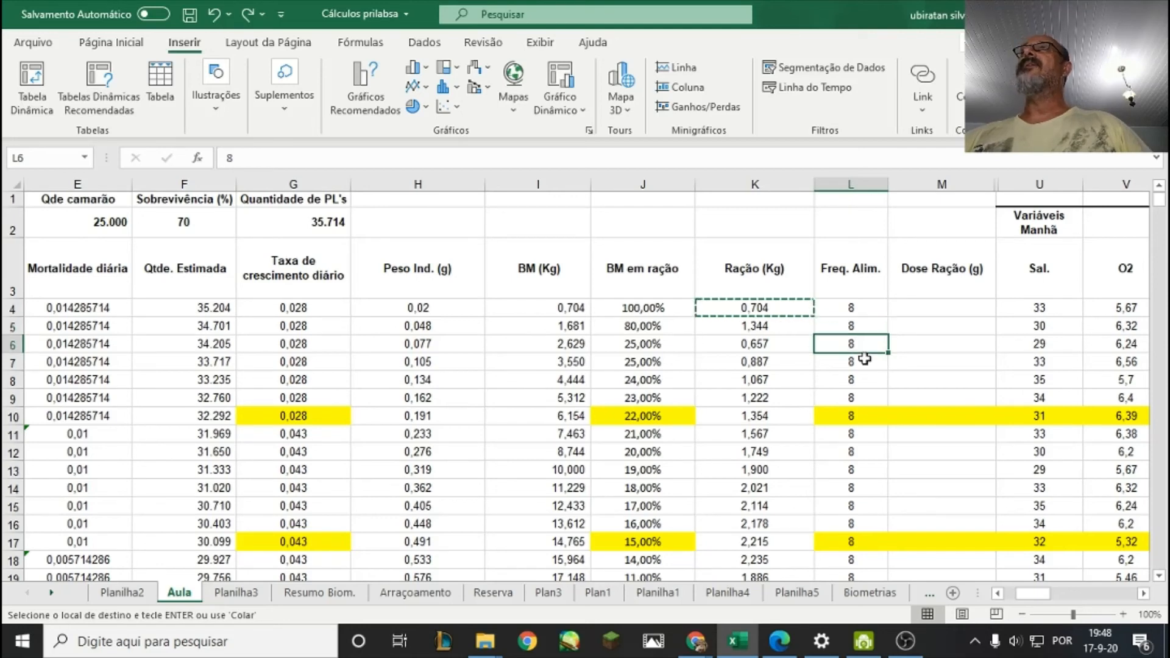
click(866, 310)
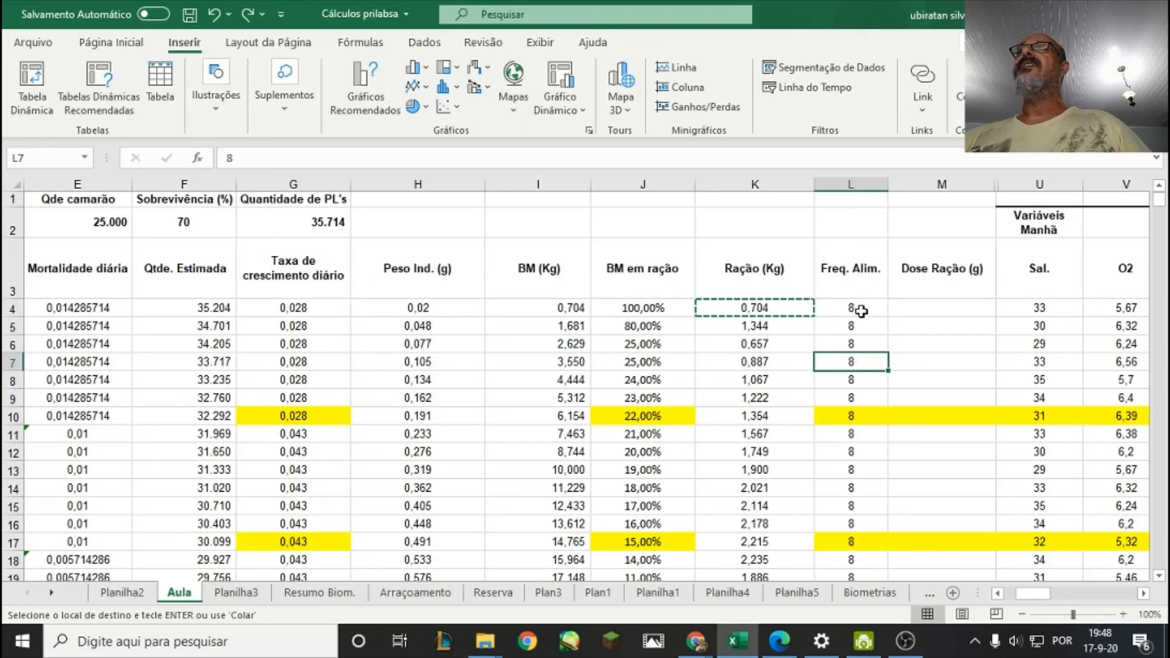
click(635, 308)
click(579, 308)
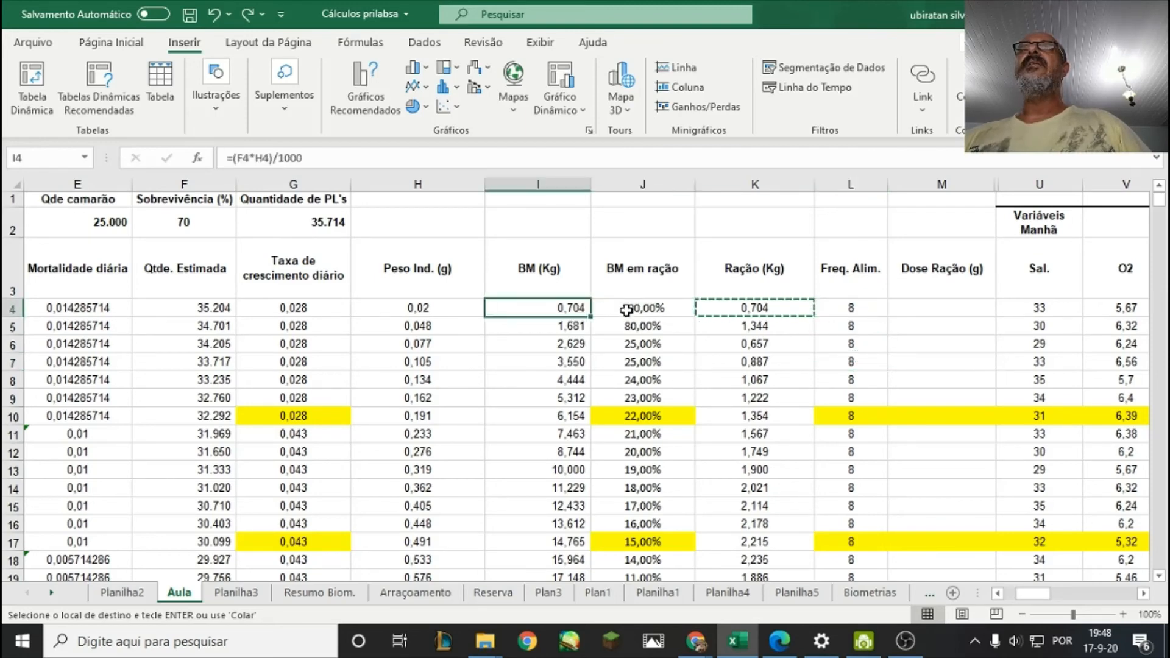
click(768, 307)
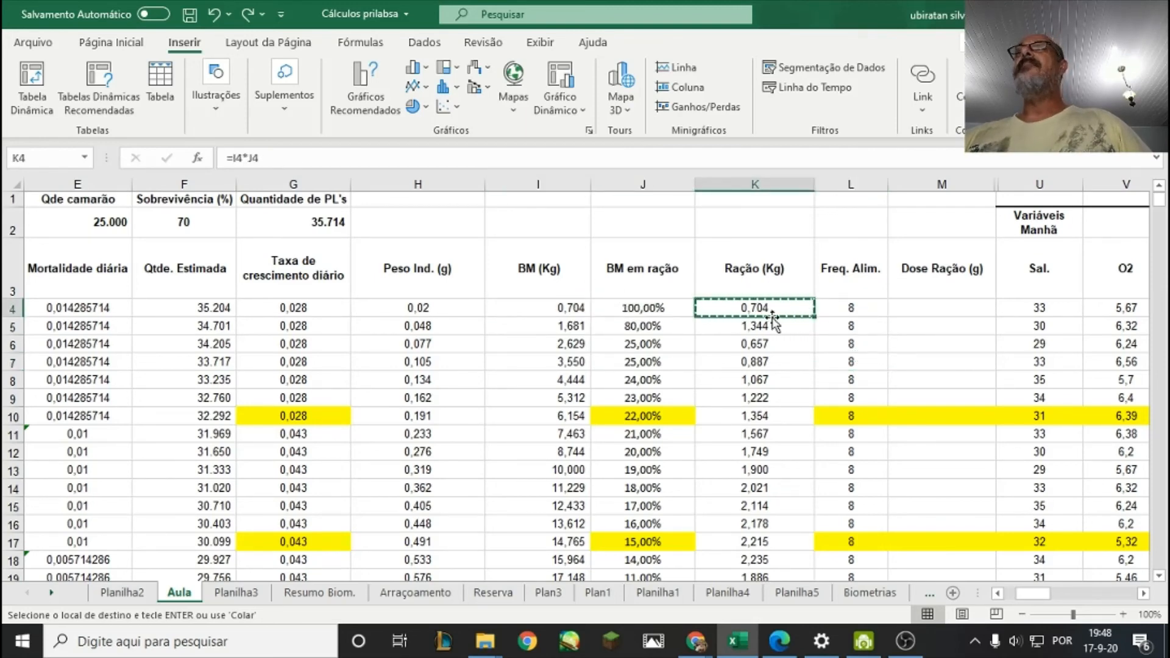
click(849, 309)
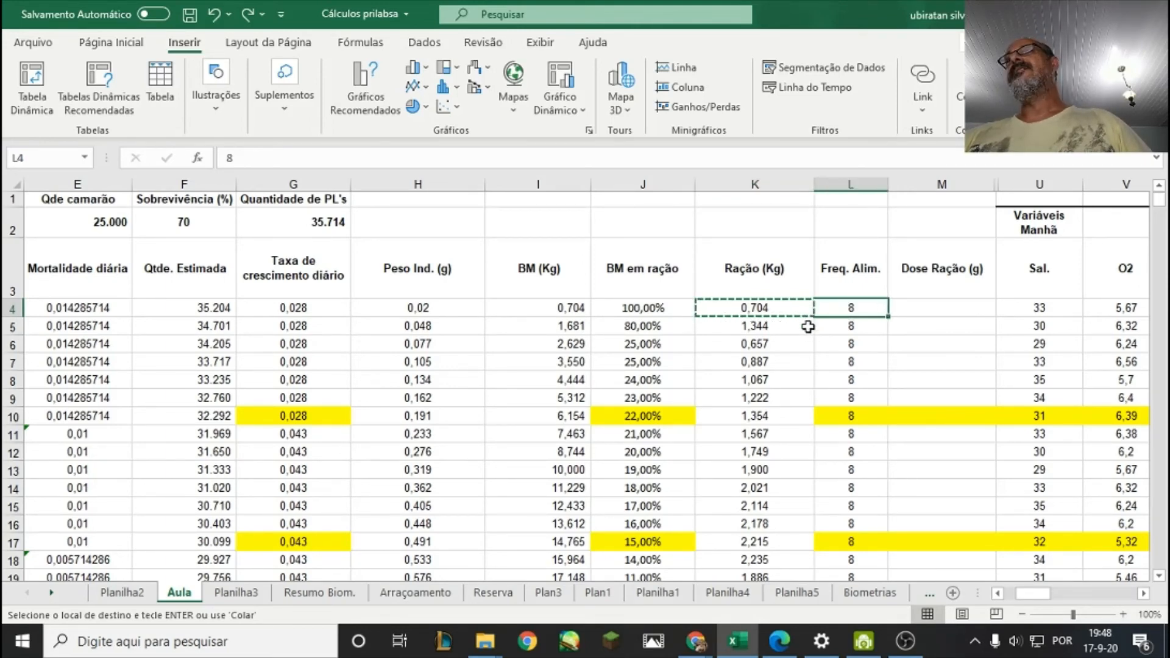
Calculate the first day's feed dose in M4 with the formula =K4/L4, dividing the ration by feeding frequency.
click(948, 308)
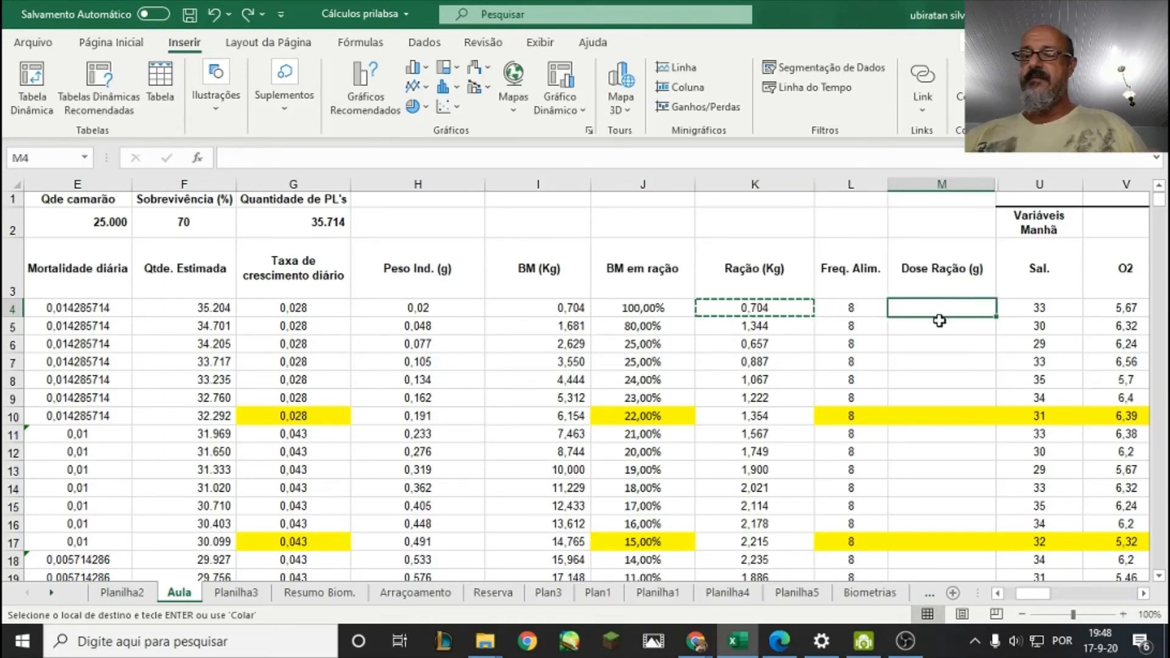
text(=)
click(773, 310)
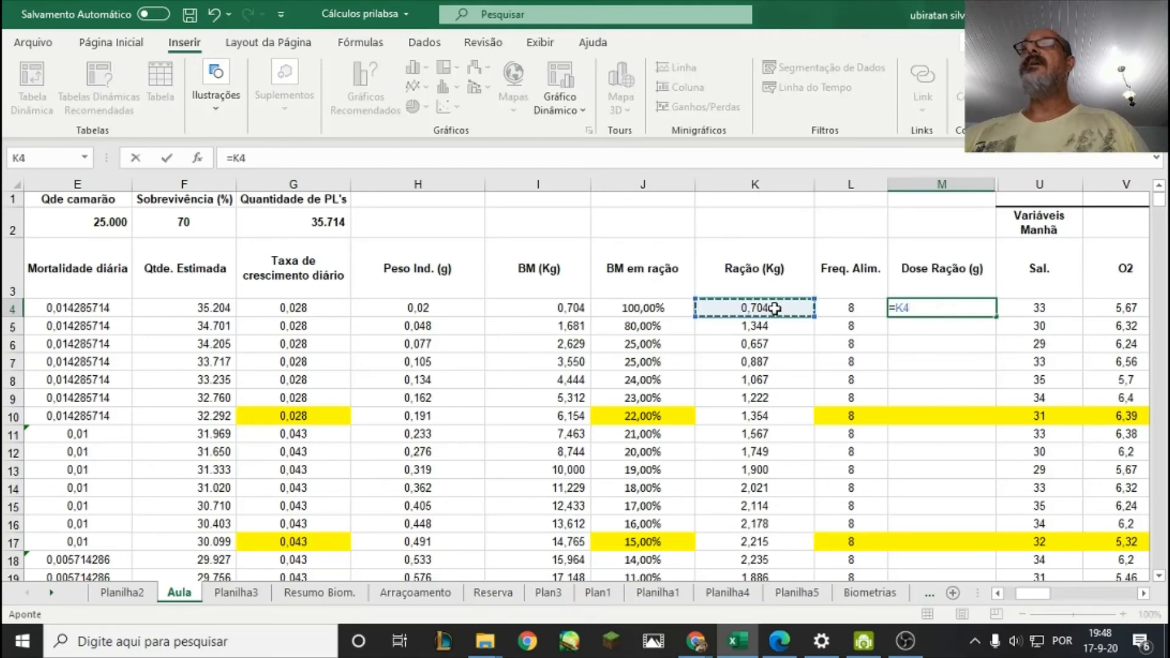
text(/)
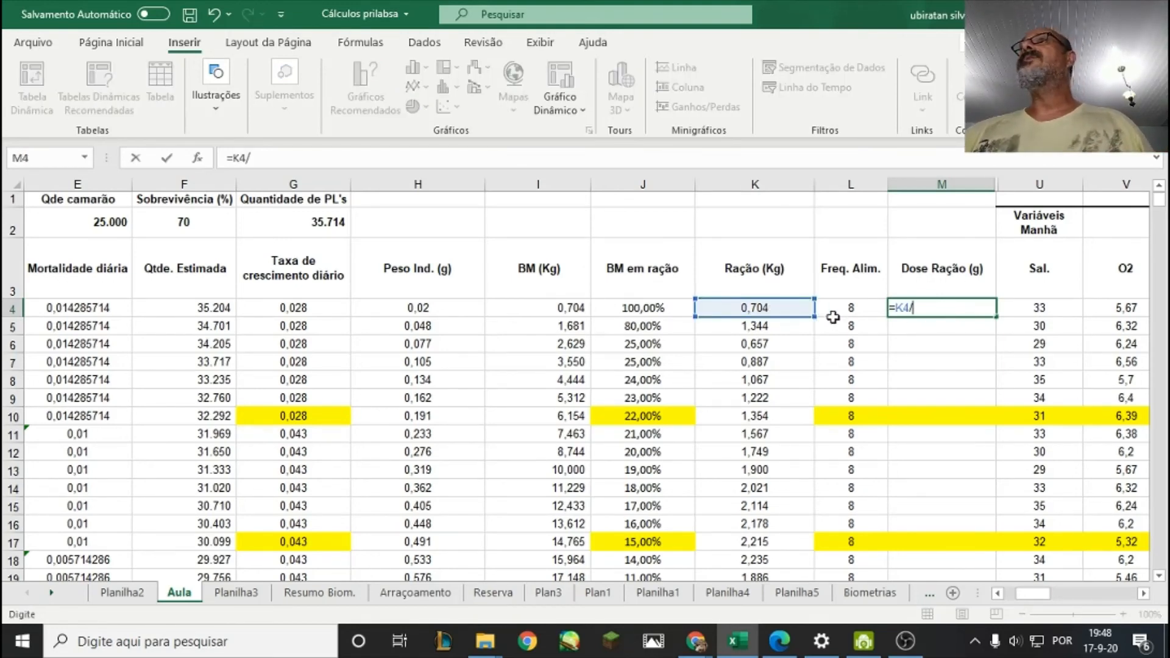
click(829, 312)
key(Return)
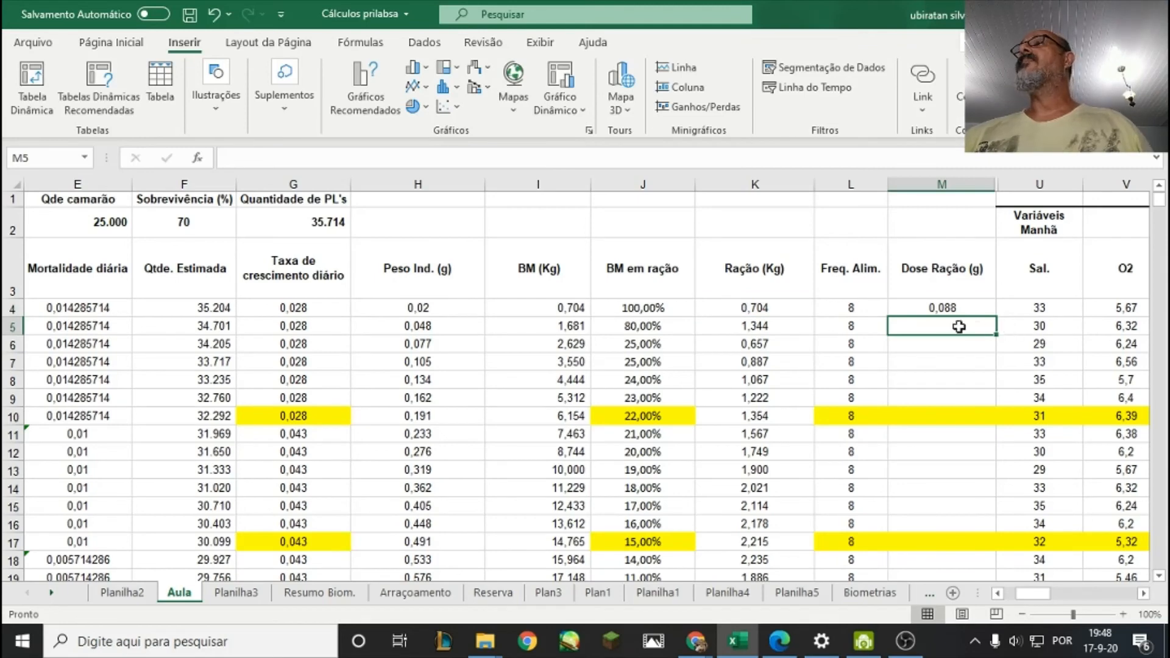
Check the first day's dose in M4 against its feeding frequency, daily ration and the Dose Ração (g) heading.
click(926, 308)
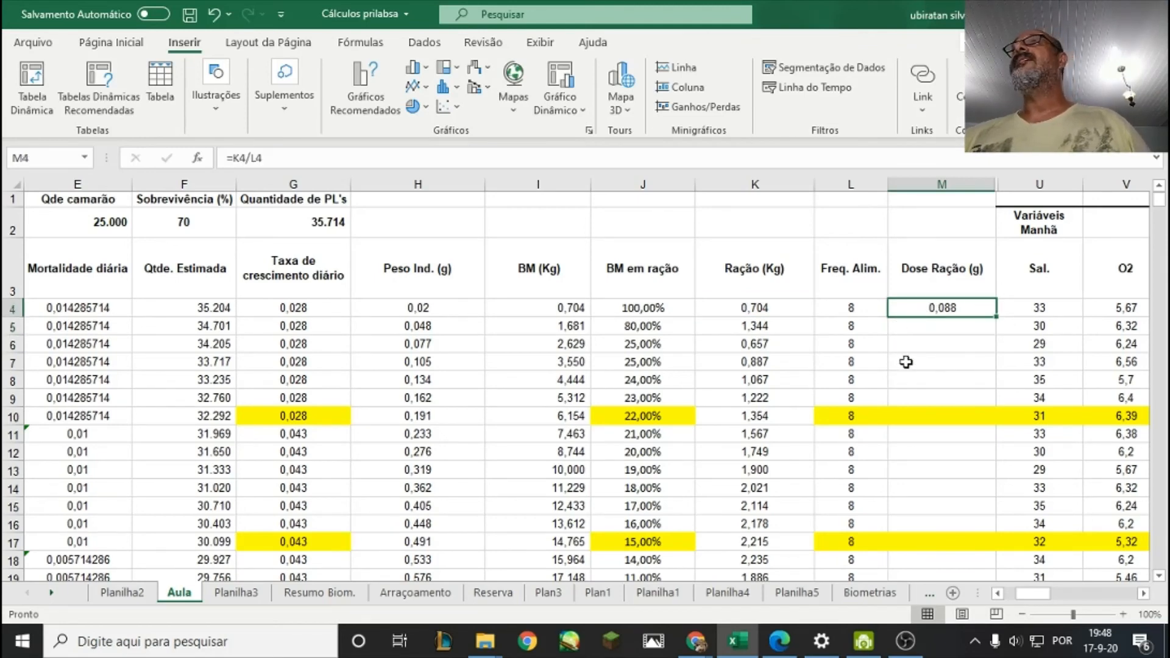
click(849, 309)
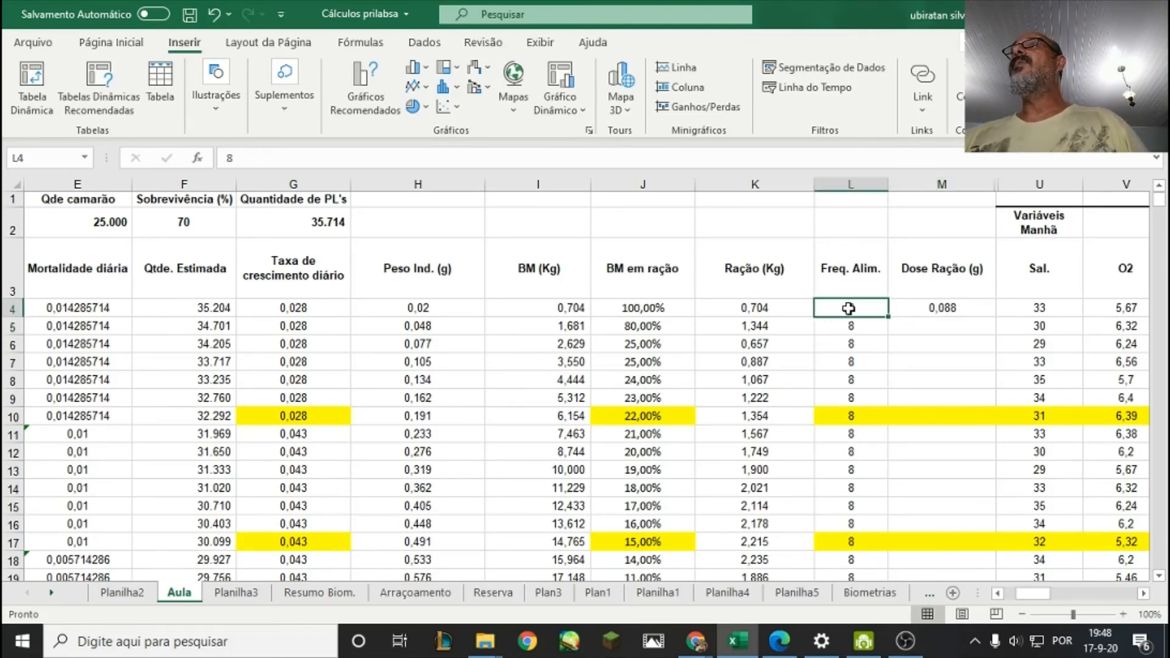
click(924, 310)
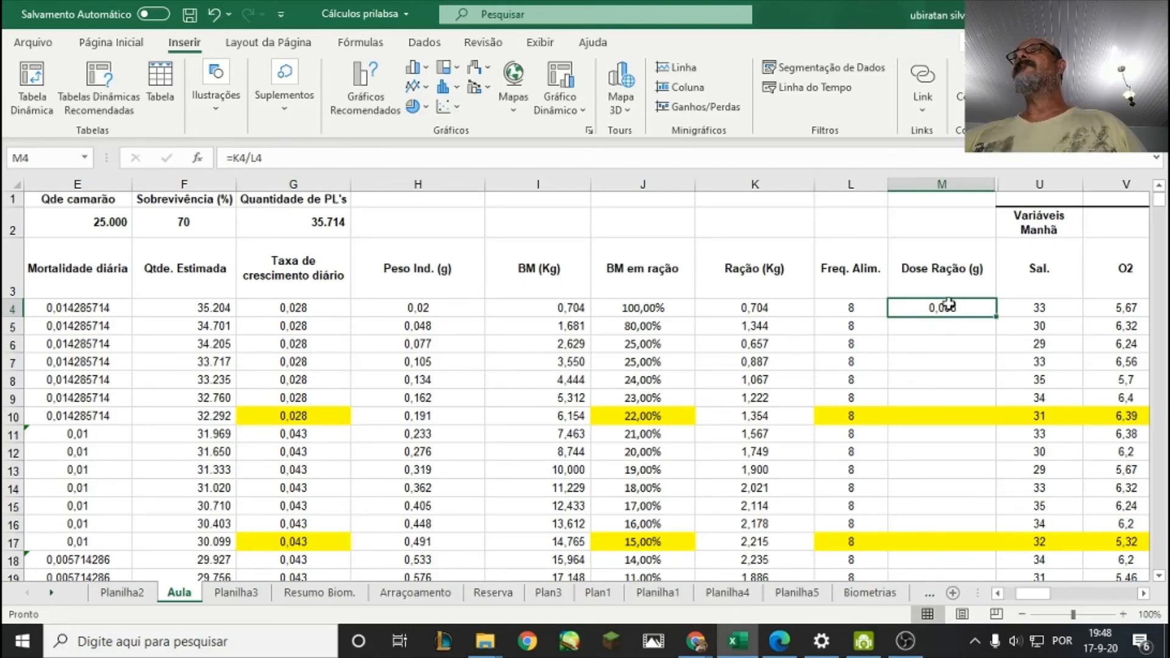
click(756, 307)
click(931, 294)
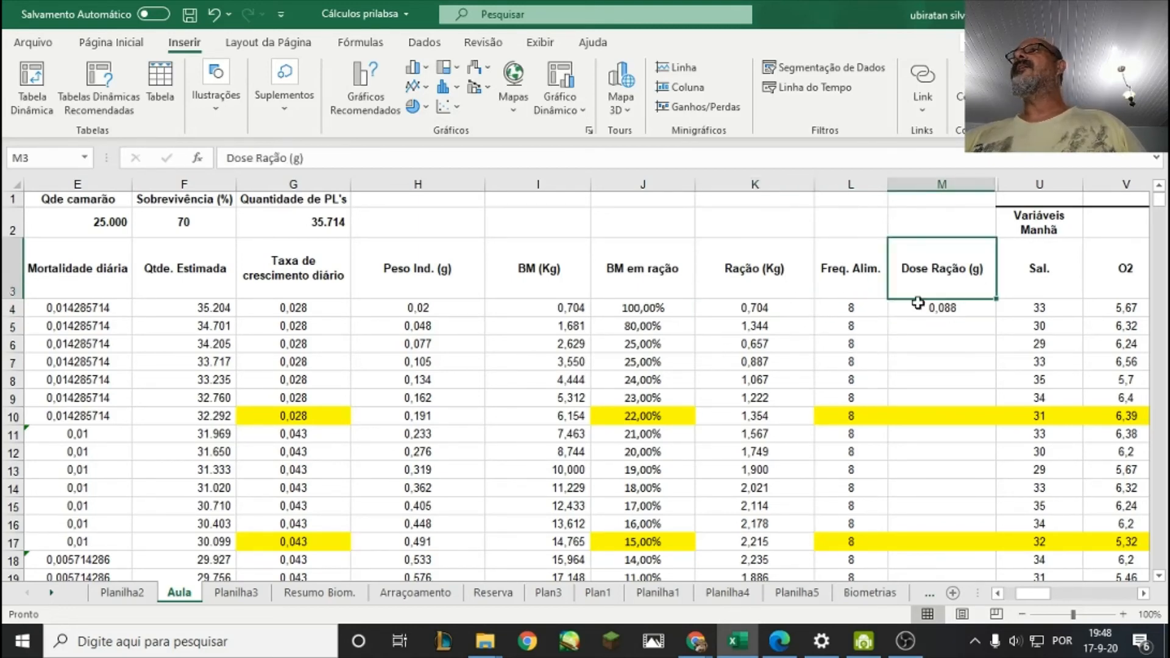
click(934, 311)
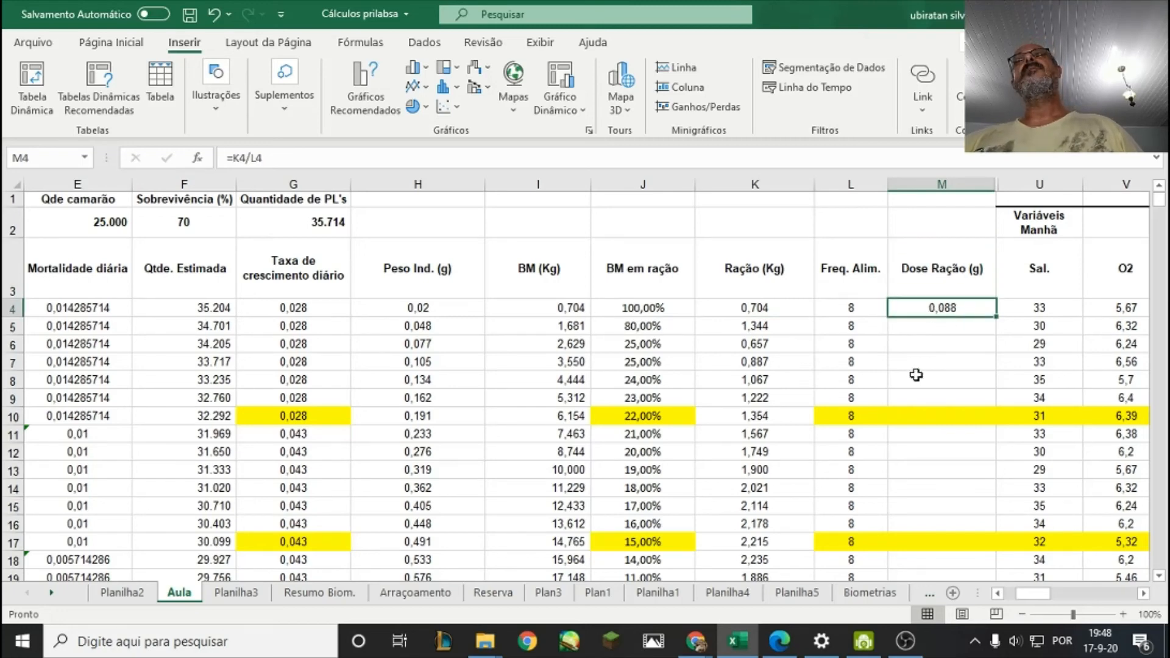
click(925, 327)
Copy the dose formula from M4 down through M115 in the Dose Ração (g) column.
click(925, 312)
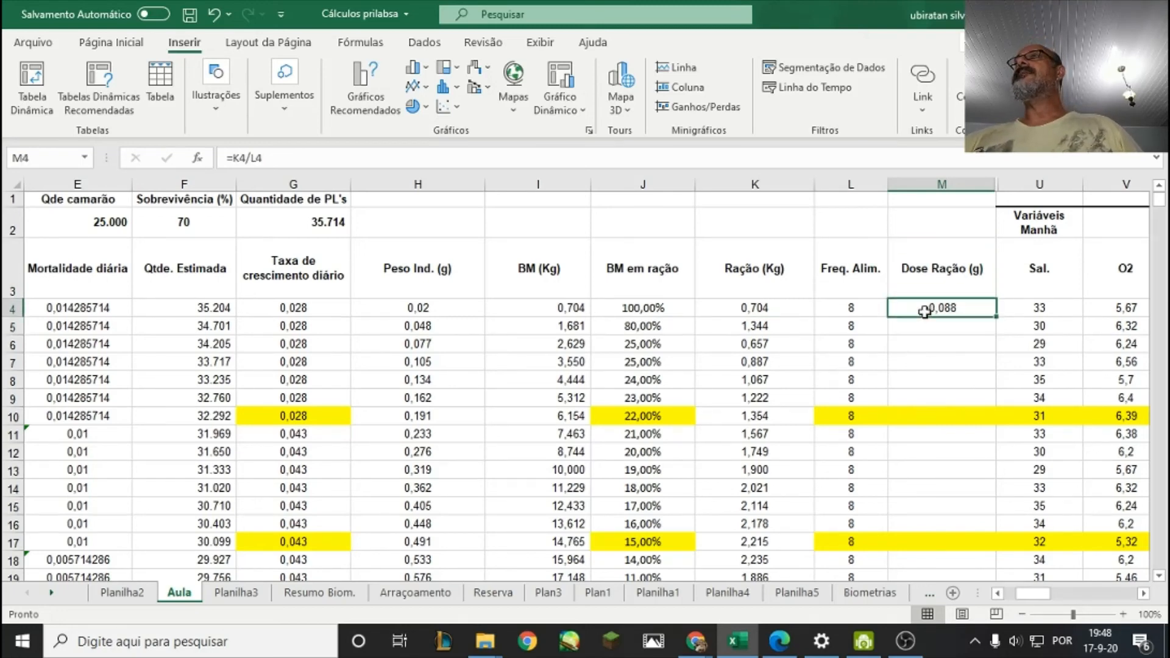
right_click(925, 310)
click(963, 179)
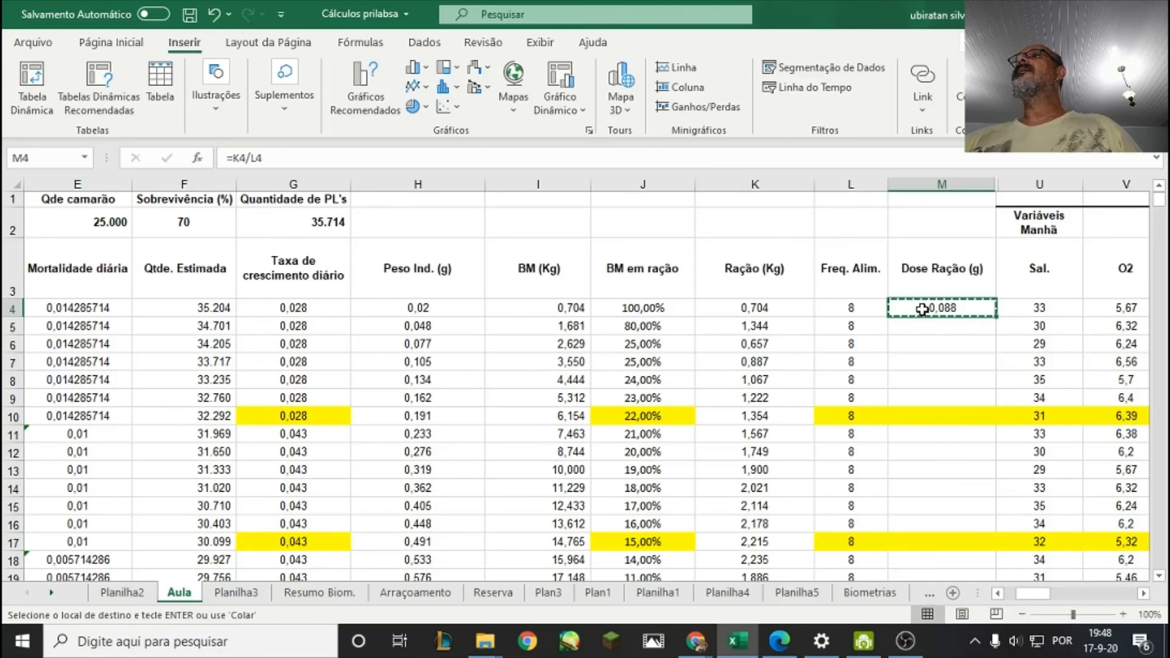
drag(922, 310, 919, 499)
right_click(919, 499)
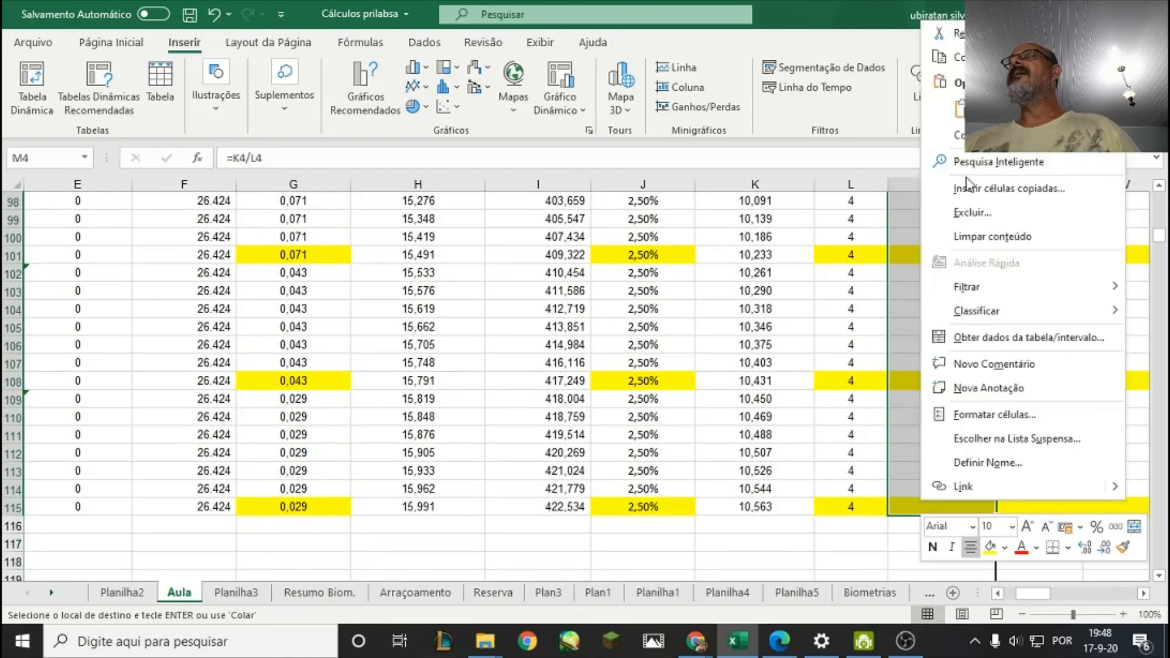
click(961, 109)
scroll(926, 354, down, 9)
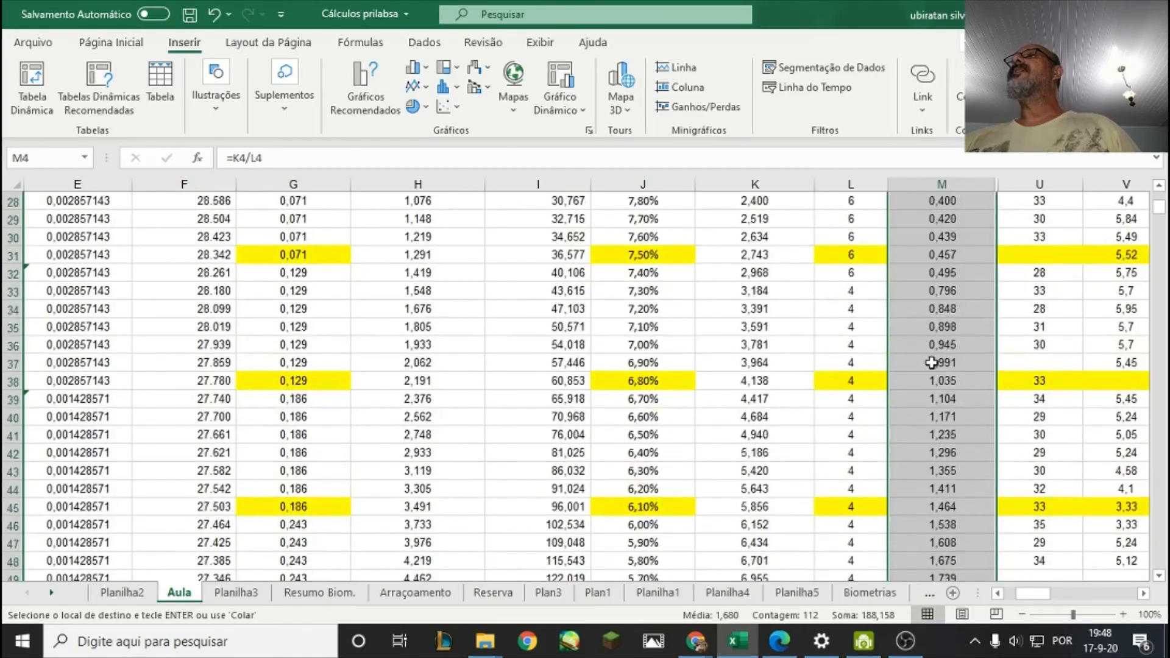
Check the copied dose formulas down to M115, then review the Dose Ração (g) column back up to the first day.
scroll(931, 363, down, 20)
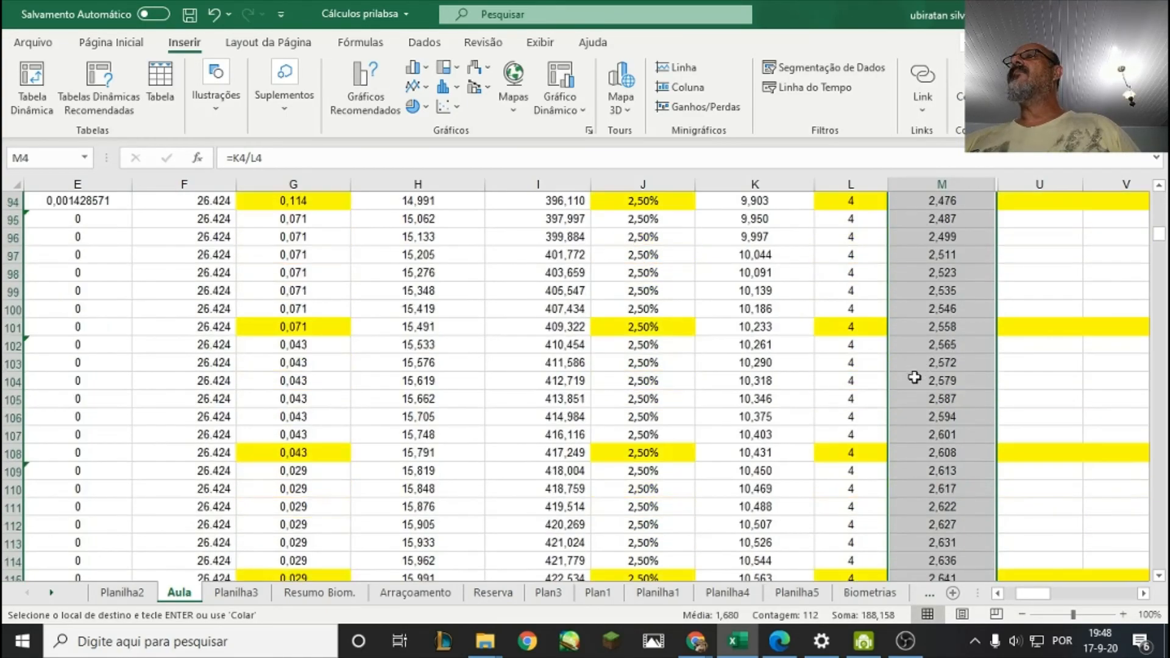
scroll(914, 390, down, 7)
scroll(917, 420, up, 4)
click(924, 422)
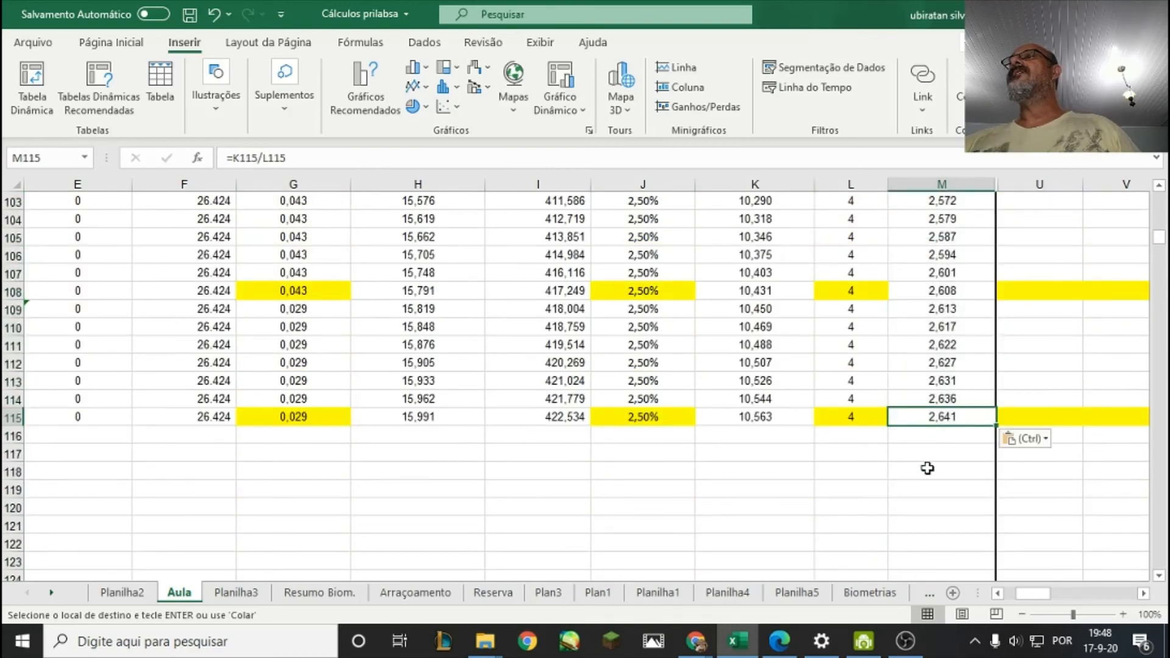
scroll(898, 466, up, 14)
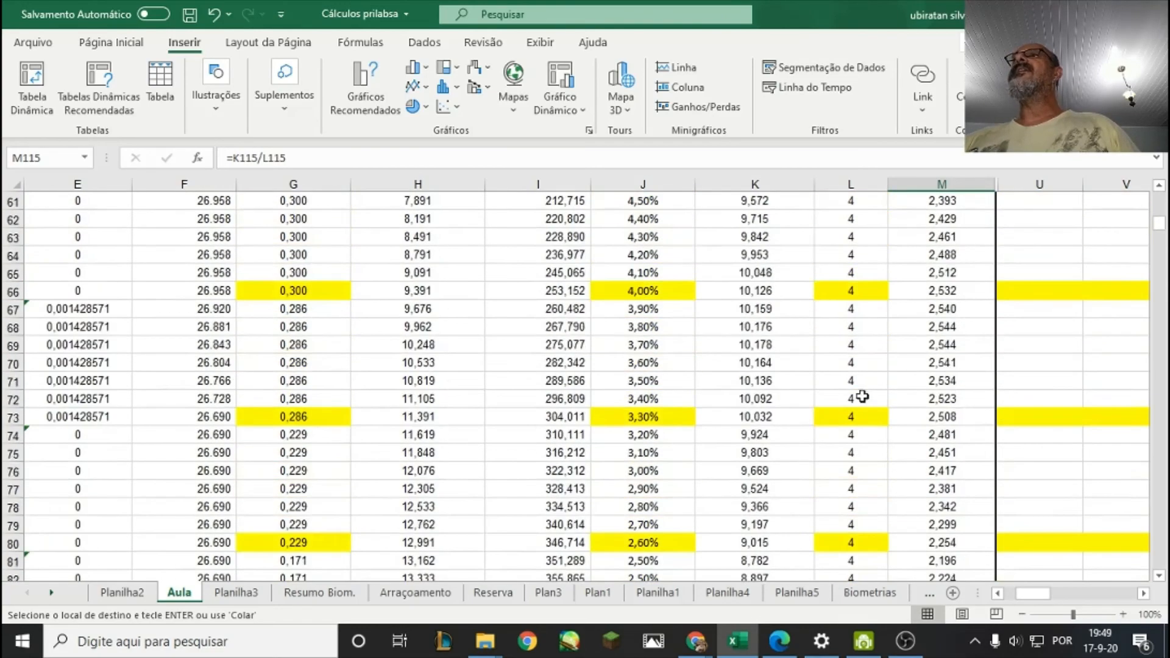
scroll(862, 396, up, 15)
scroll(861, 336, up, 1)
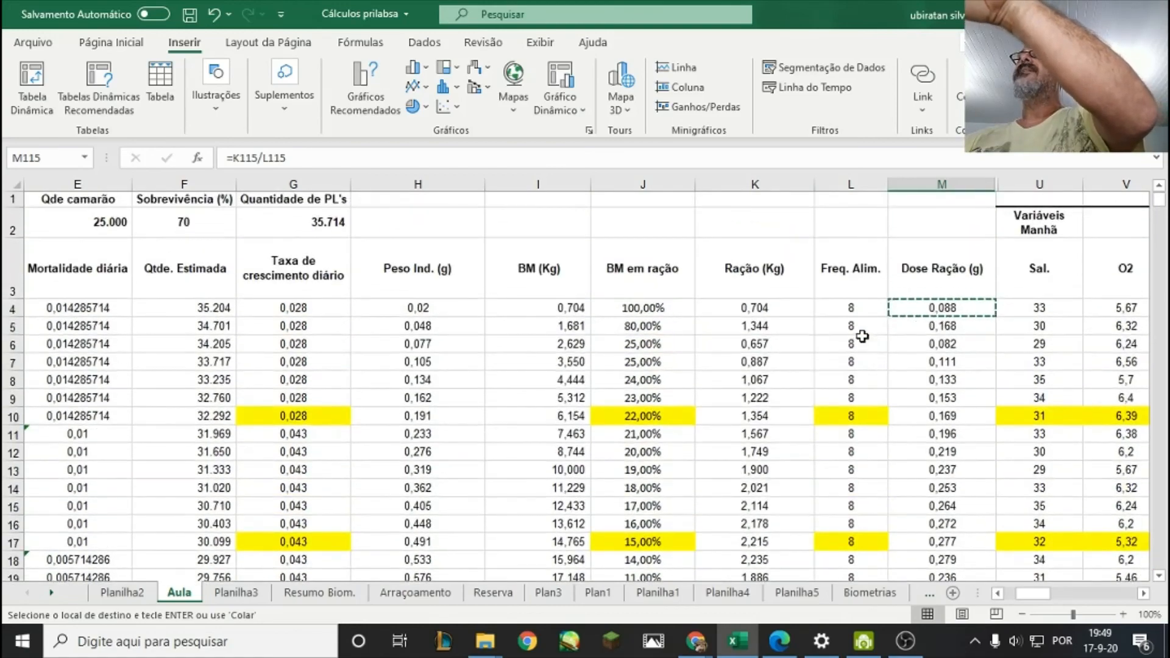
Examine where the feeding frequency in column L changes from 8 to 6 and from 6 to 4 feedings.
scroll(862, 336, down, 8)
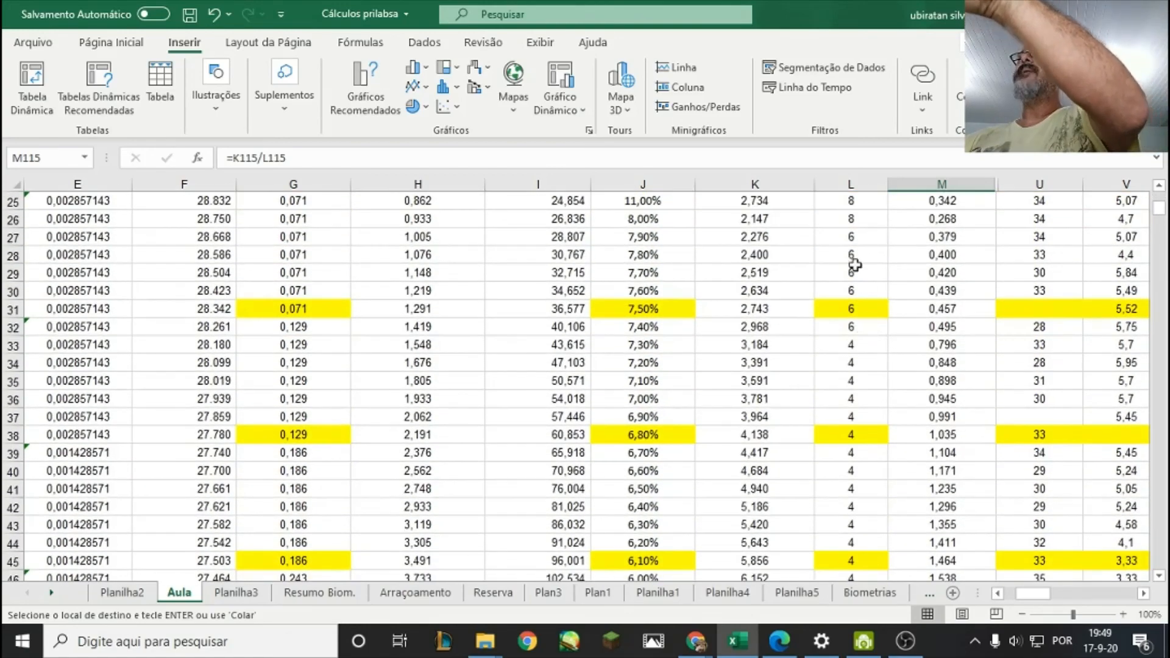
scroll(857, 274, down, 4)
scroll(868, 295, up, 2)
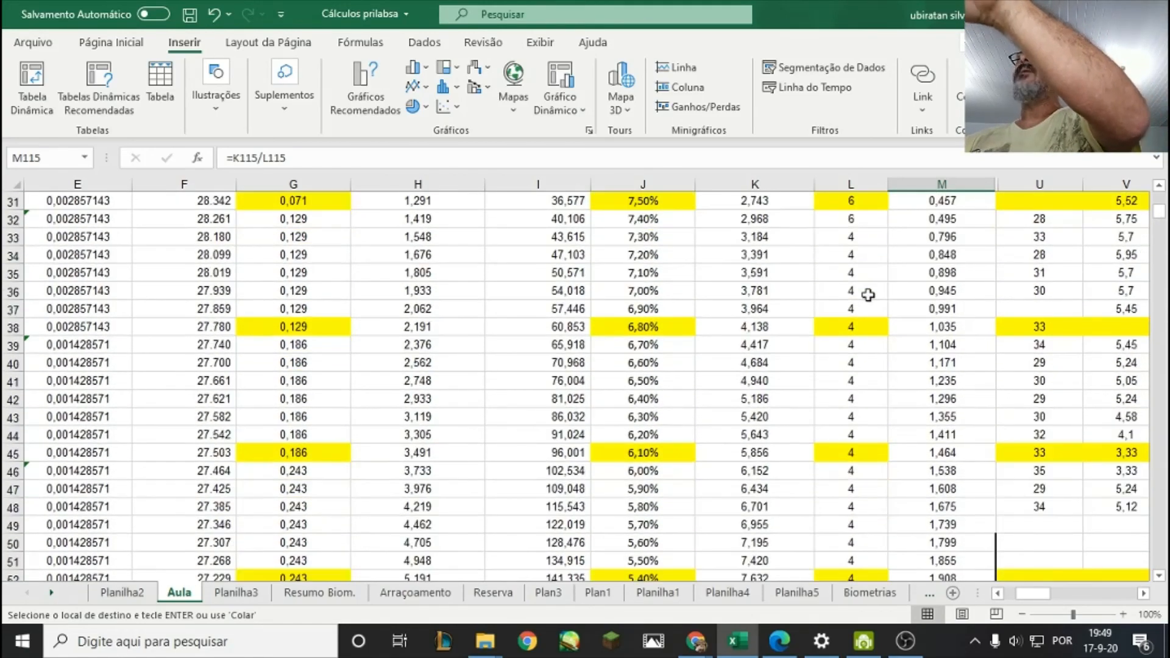
scroll(868, 295, up, 2)
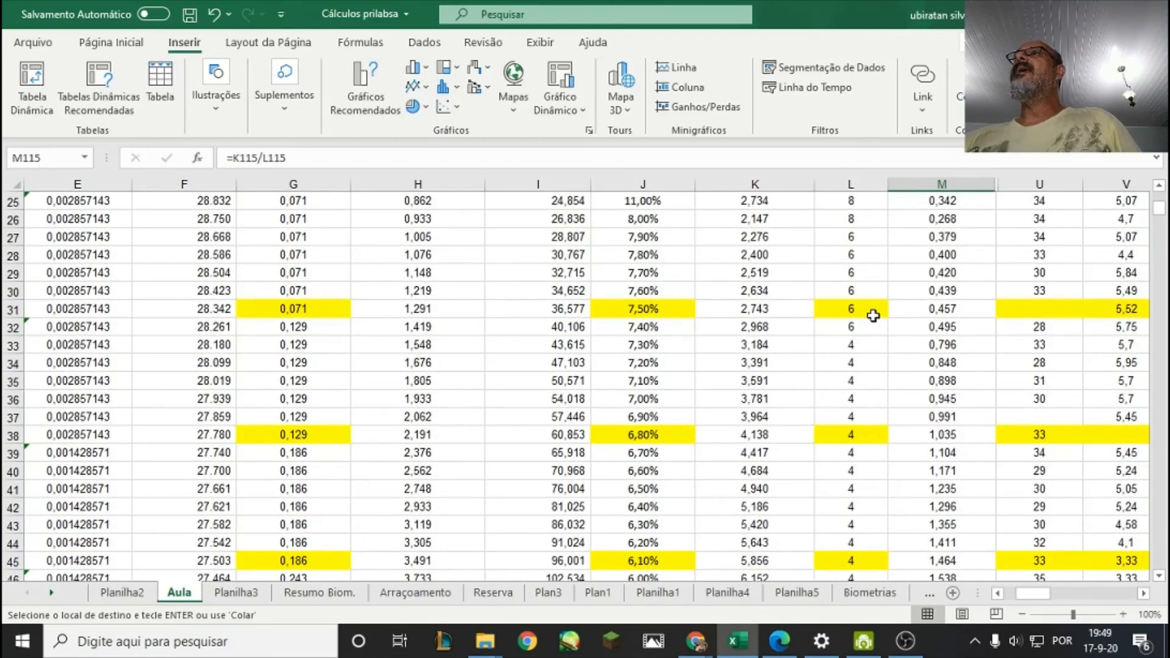
scroll(875, 316, down, 1)
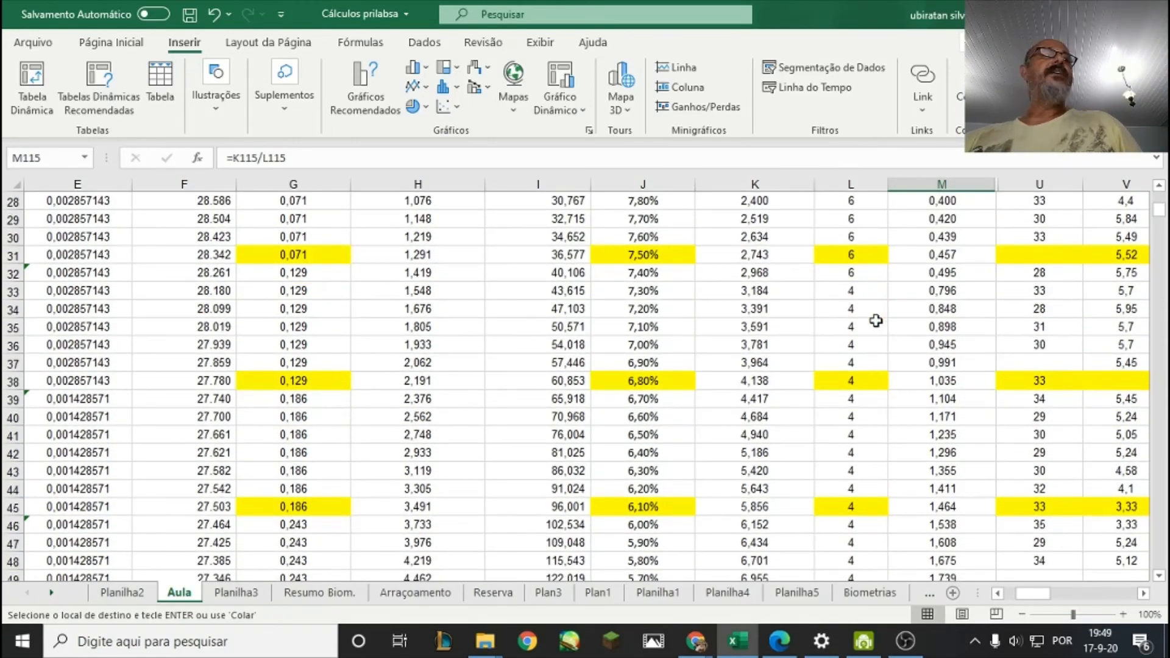
click(876, 344)
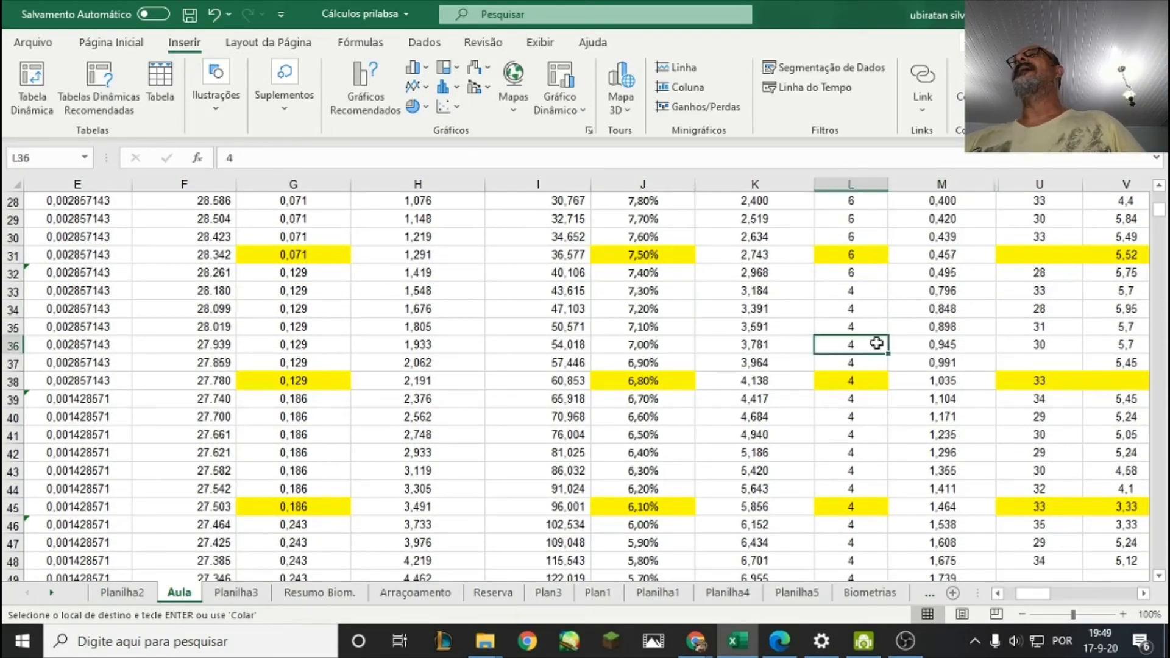
click(868, 273)
click(863, 292)
click(877, 274)
click(875, 308)
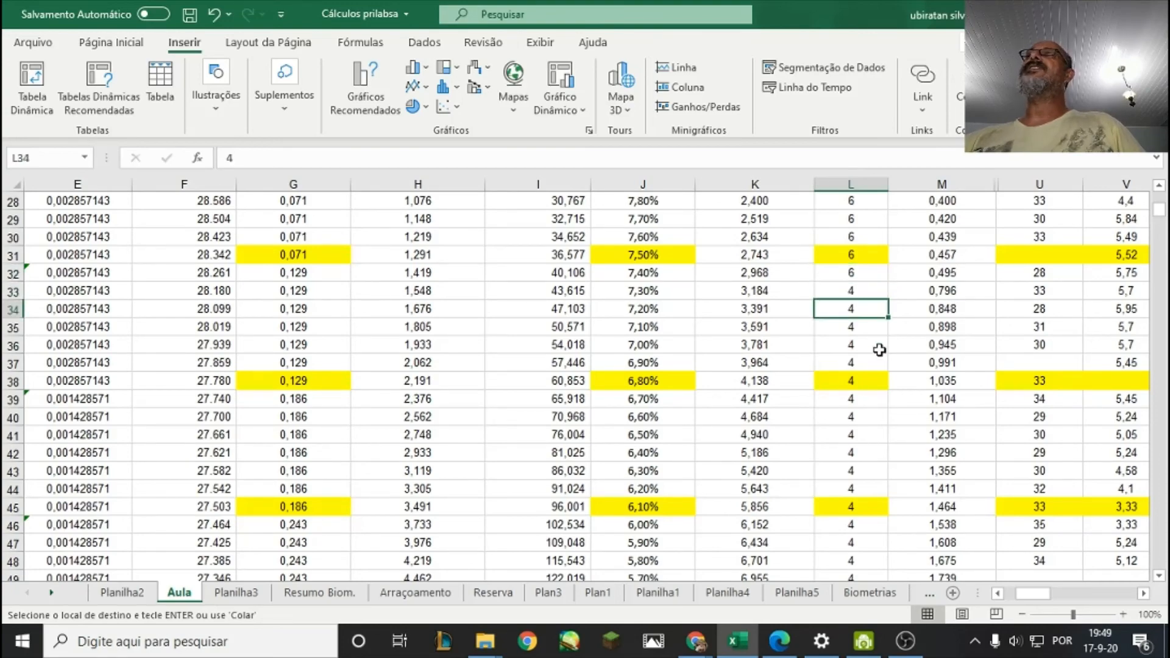
click(879, 347)
Review the feeding frequencies from the first rows through the late cycle, checking the last 8-feeding days in L25 and L26.
scroll(875, 360, up, 9)
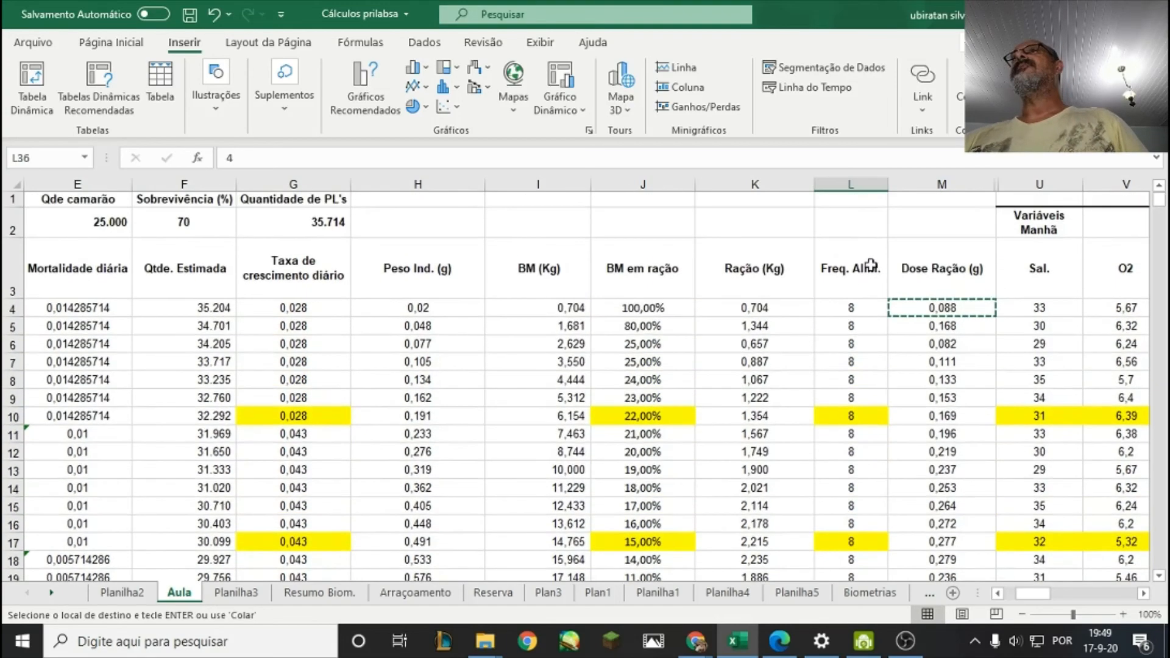
scroll(880, 332, down, 6)
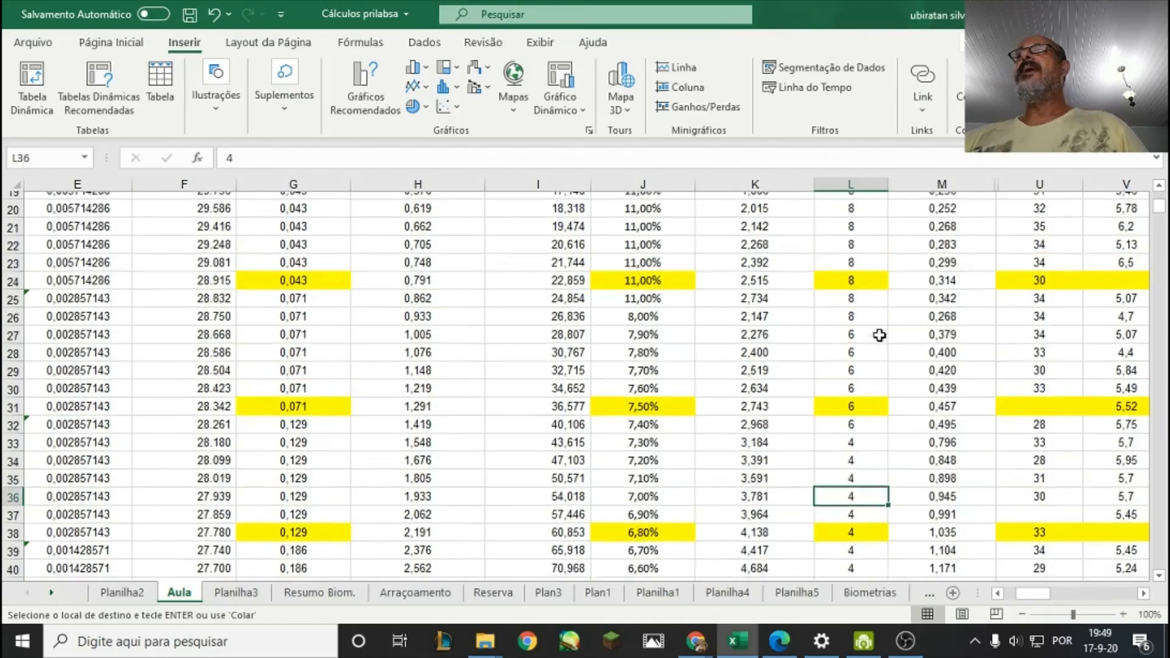
scroll(879, 335, down, 20)
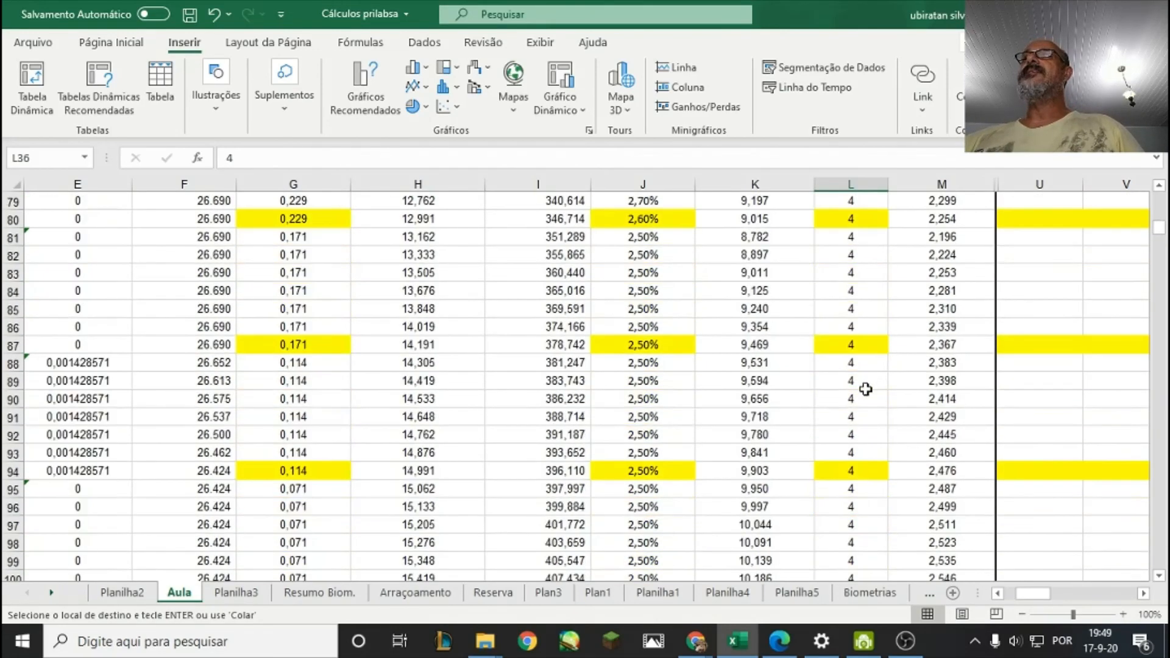
scroll(865, 388, up, 14)
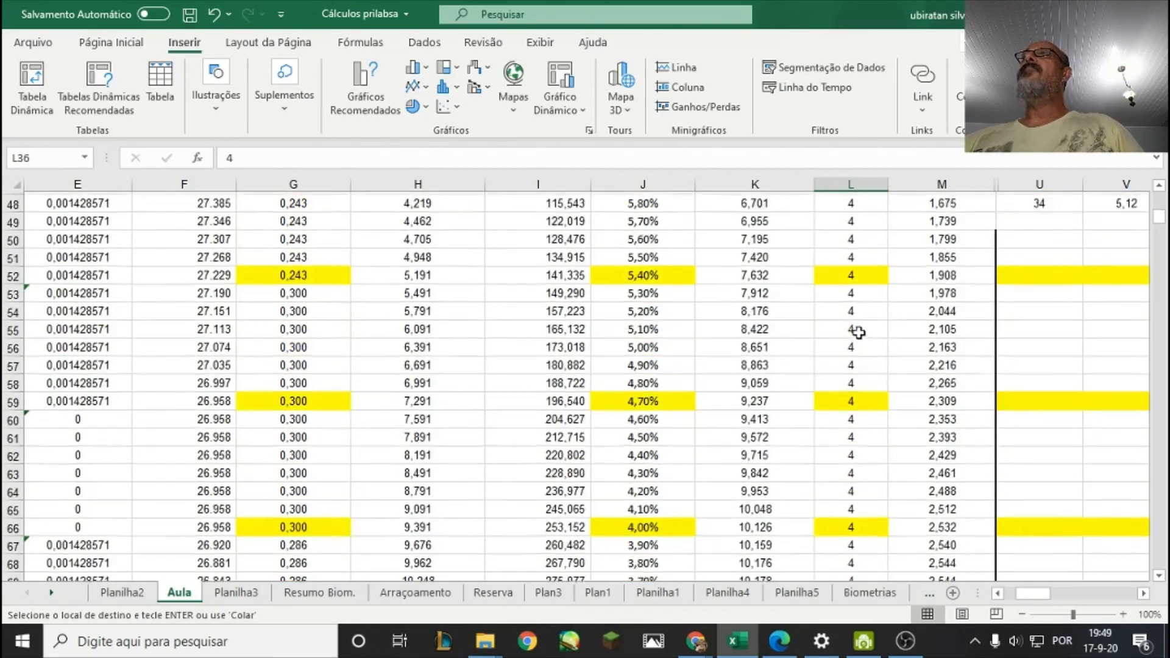
scroll(859, 332, up, 4)
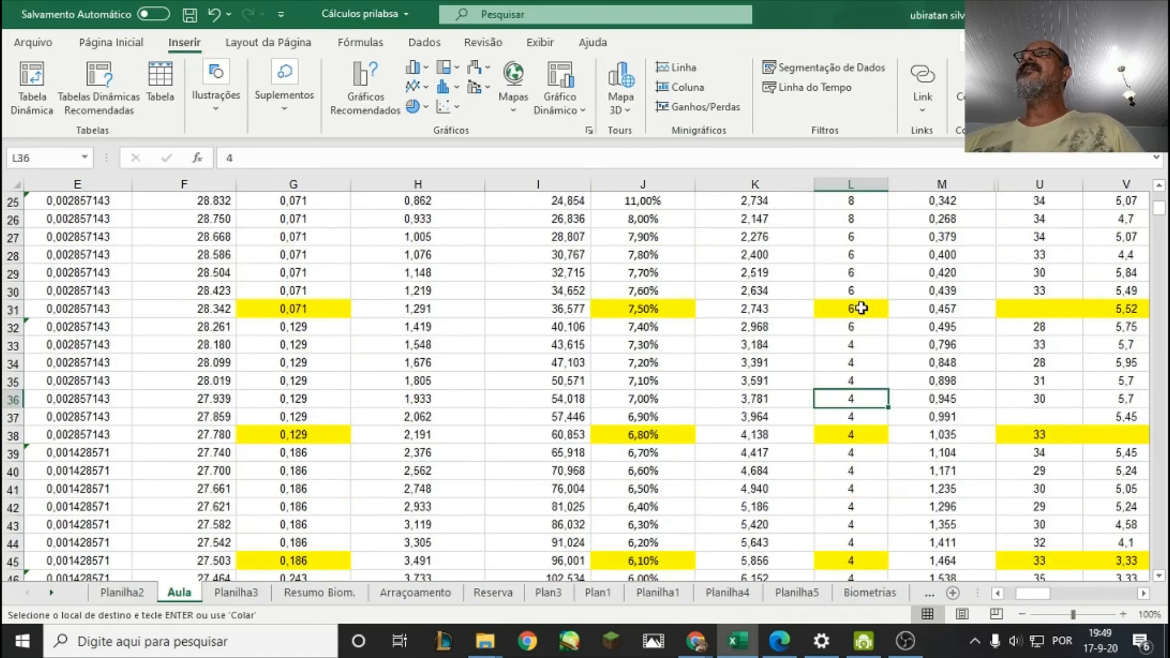
scroll(861, 307, up, 1)
click(829, 255)
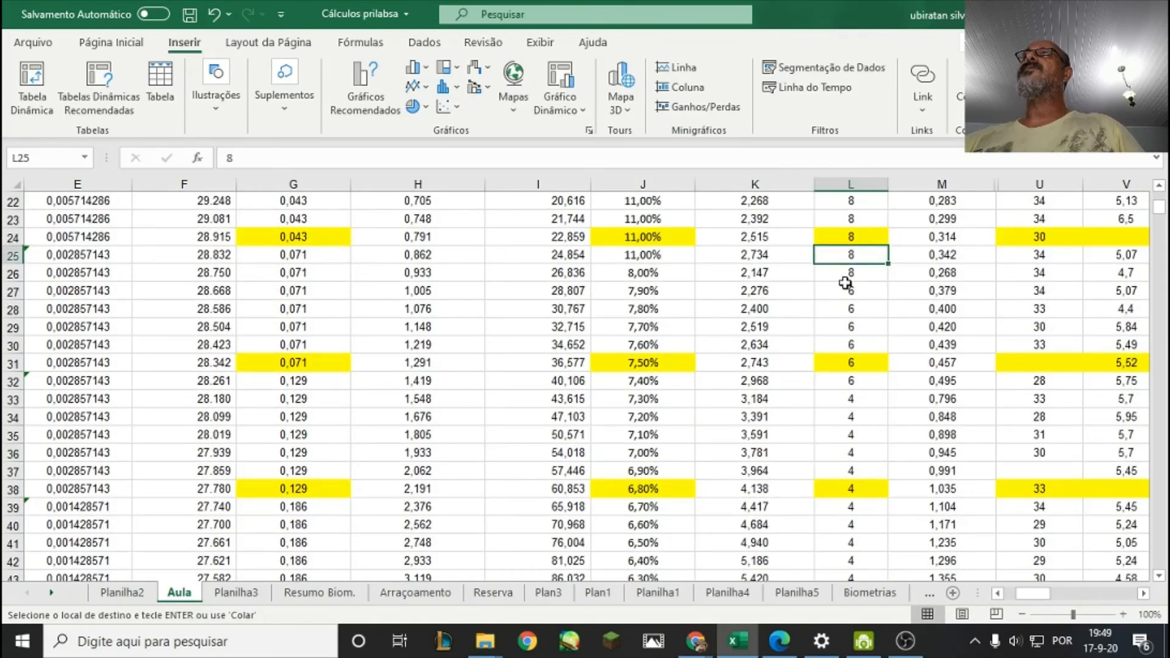
click(845, 275)
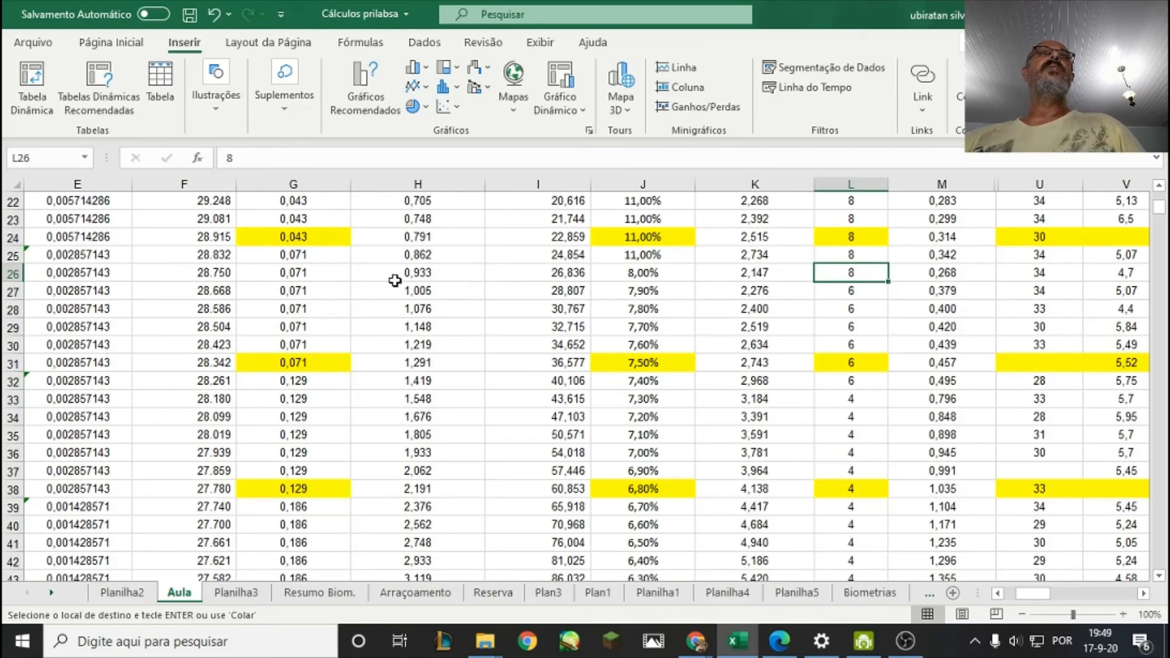
Compare the individual weight in H27 with its day in A27 and the 1g marker in C28.
scroll(396, 278, up, 7)
scroll(429, 278, down, 6)
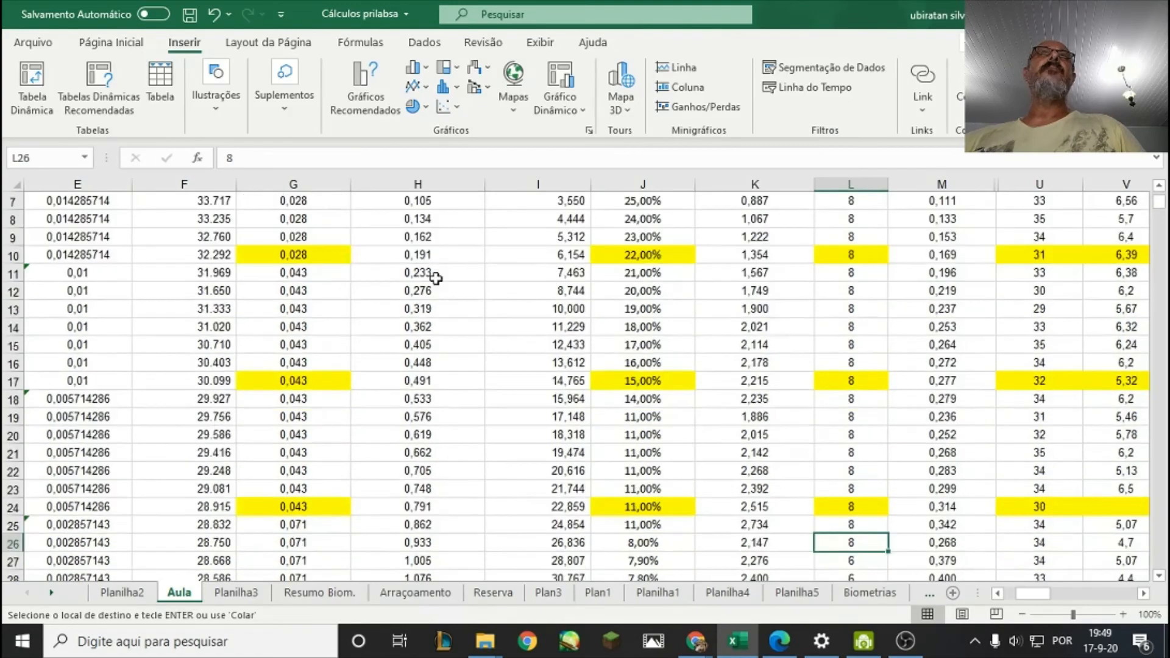
click(431, 345)
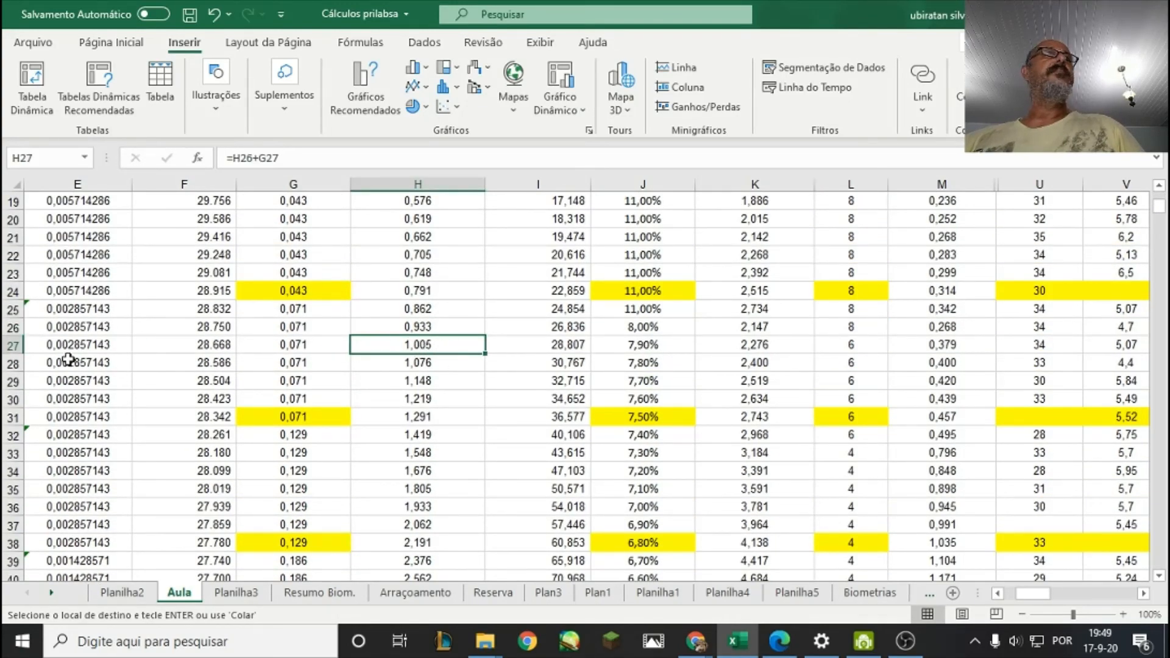
drag(1044, 592, 998, 600)
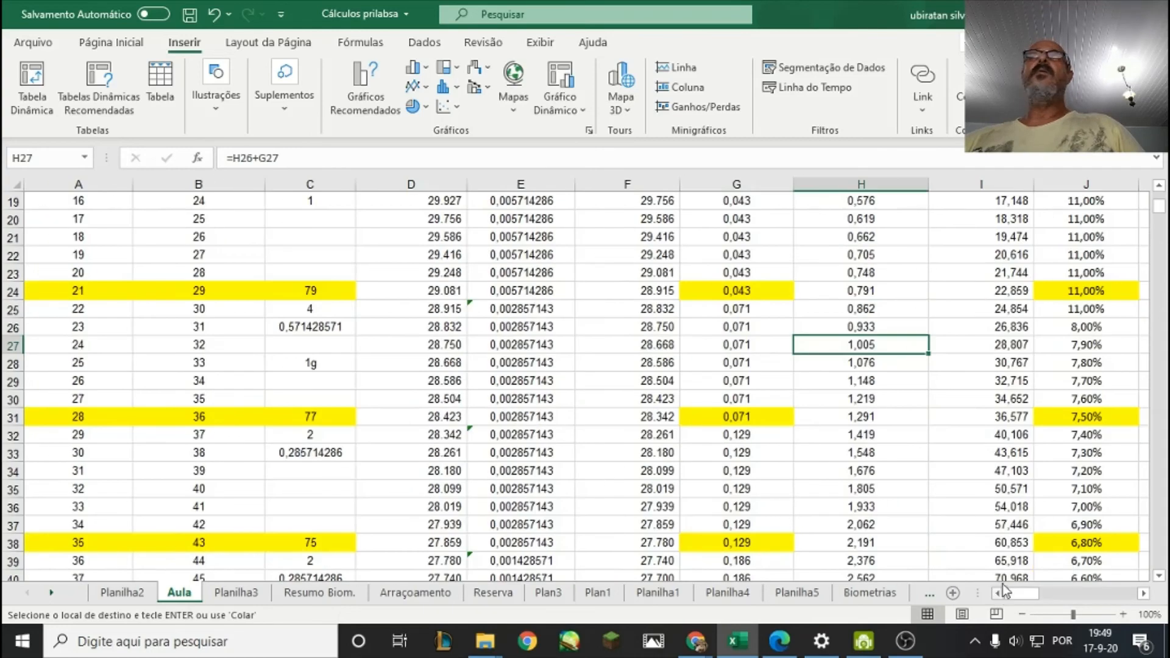
click(61, 346)
click(289, 348)
click(321, 364)
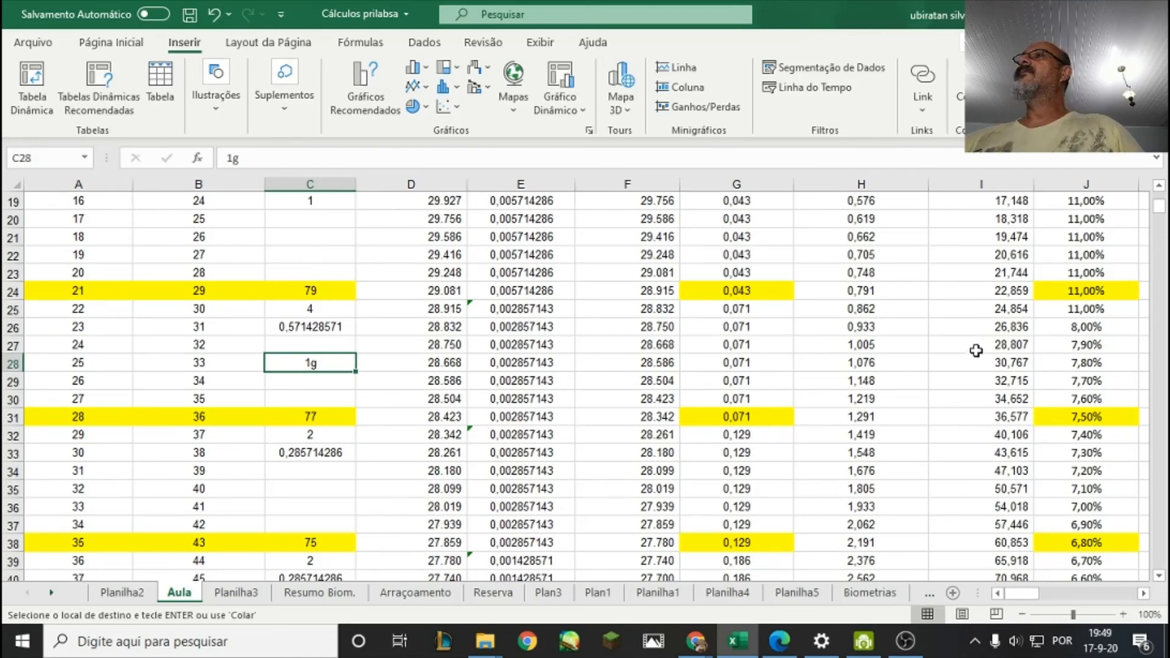
Move the 1g marker from C28 to C27 to align it with the individual weight in H27.
click(851, 347)
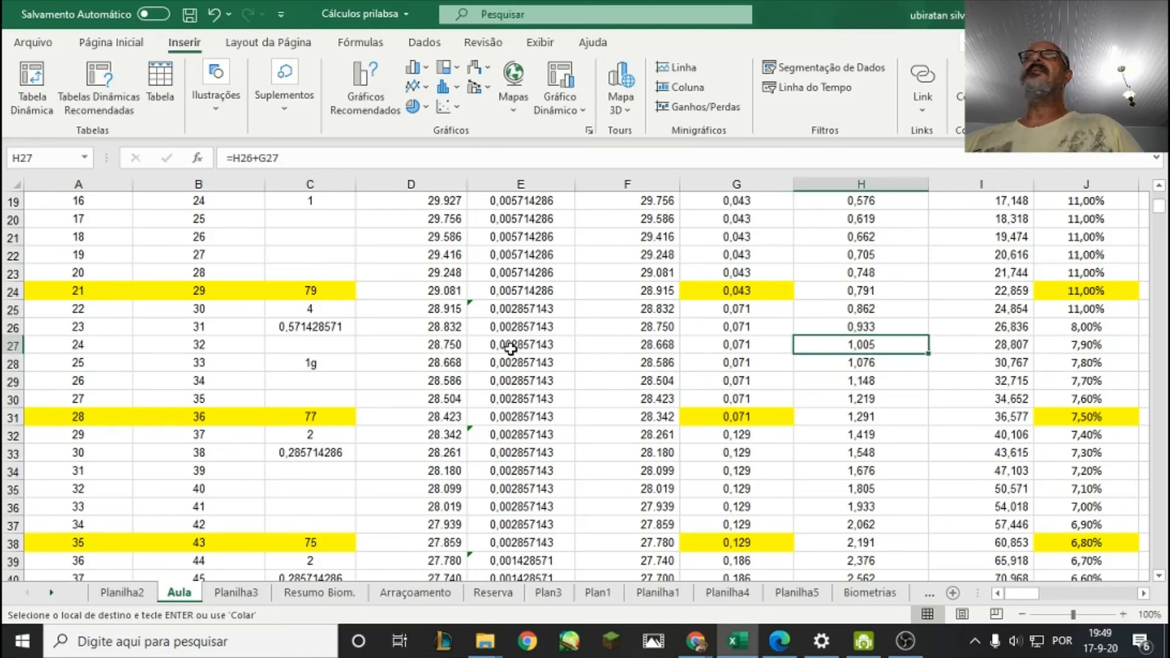
click(328, 360)
drag(328, 354, 333, 352)
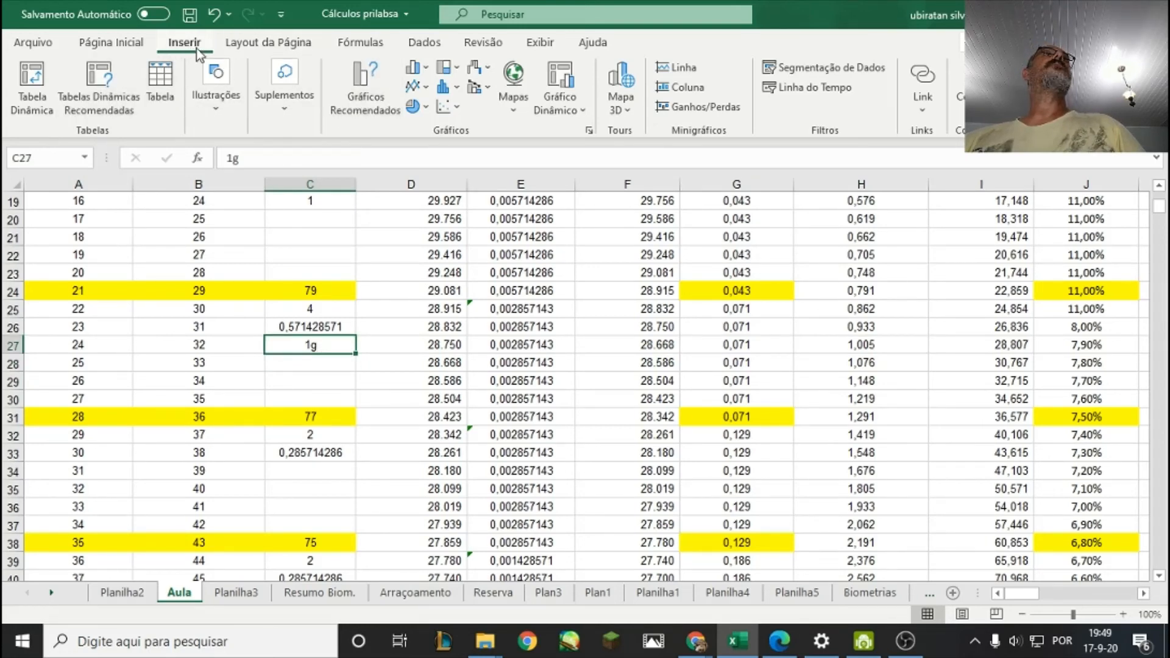
Fill the 1g marker cell C27 with the standard red color.
click(115, 45)
click(245, 104)
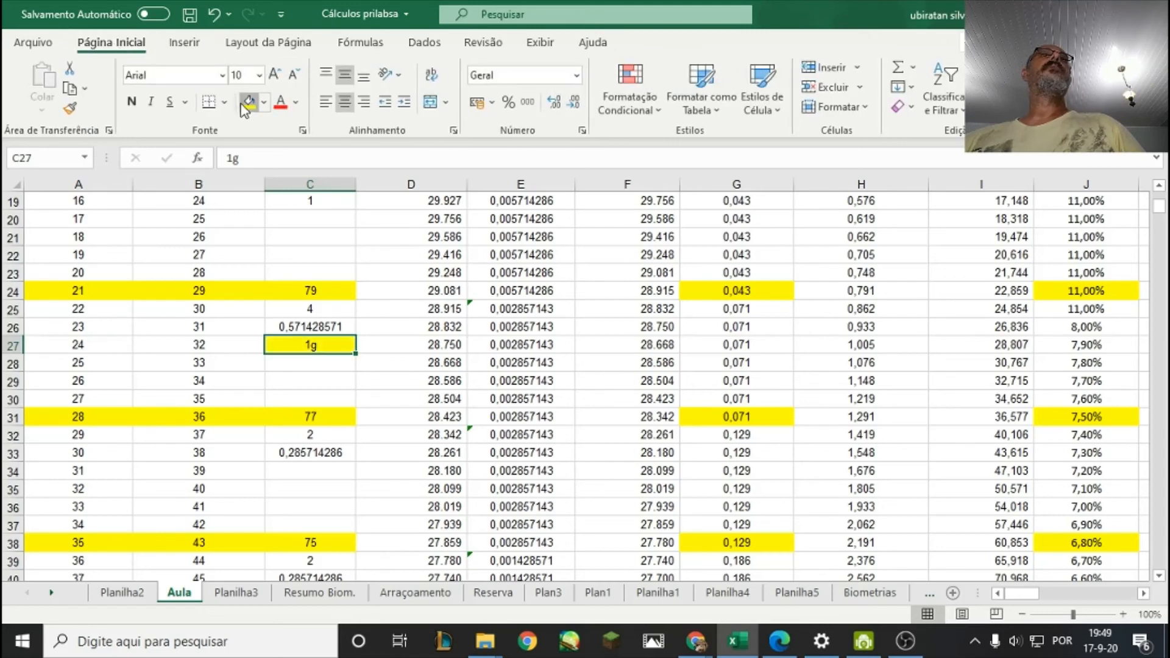
click(263, 102)
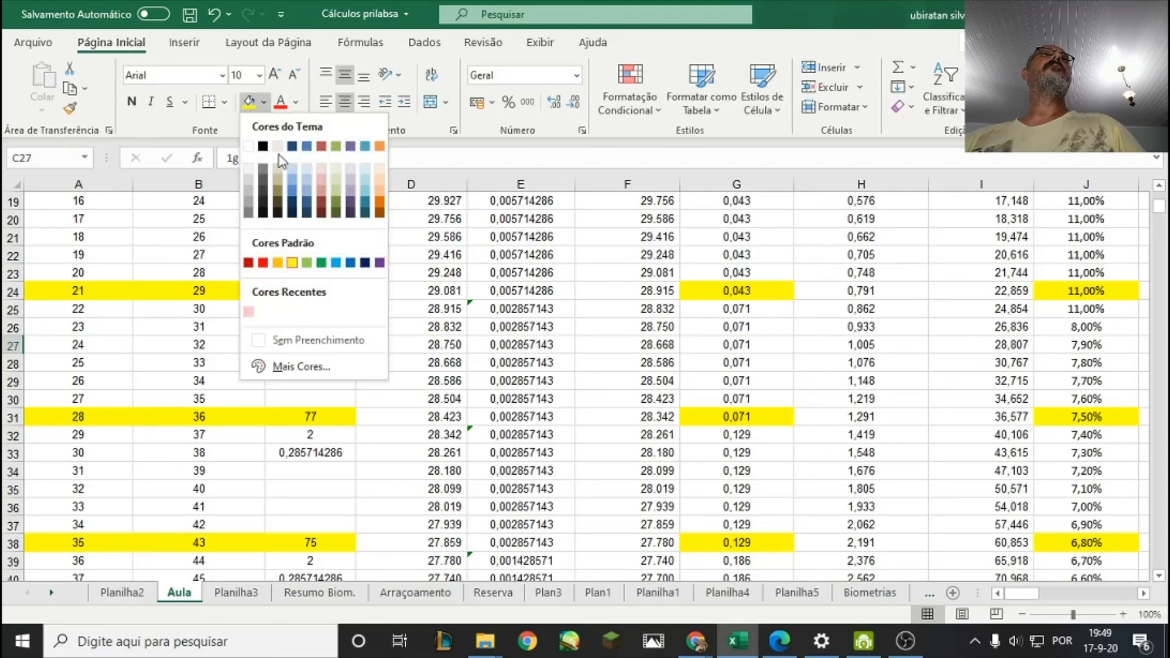
click(266, 265)
key(Down)
key(Down)
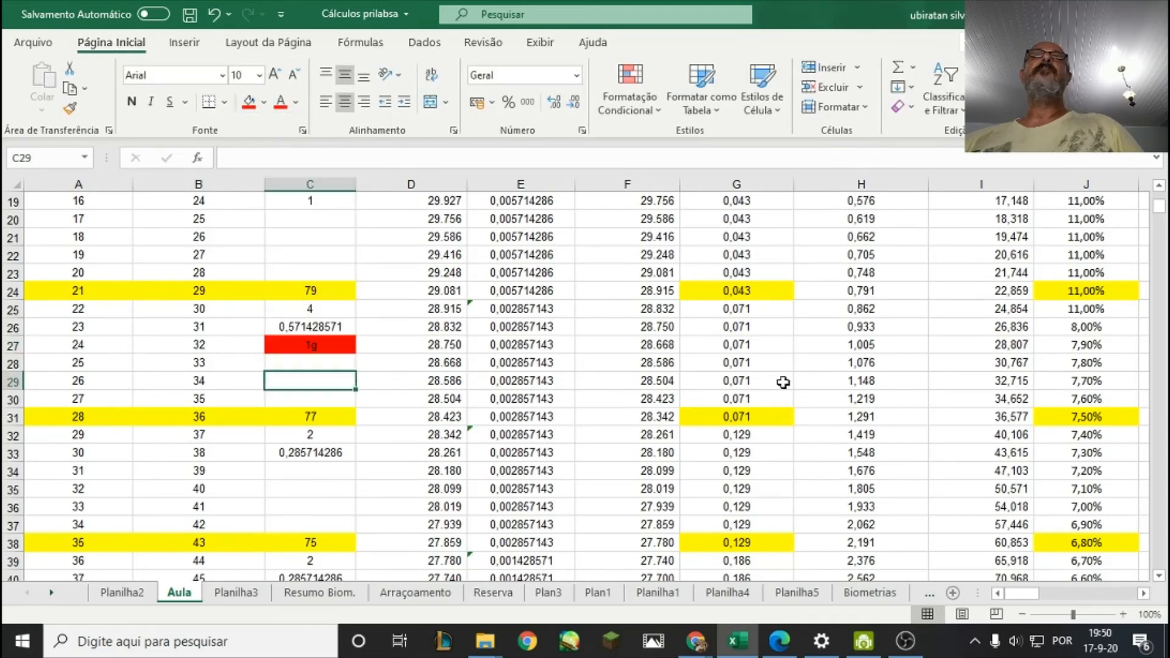
Check the feeding frequencies in L25 through L27 around the row marked 1g.
mouse_move(1024, 600)
mouse_down()
mouse_move(1043, 598)
mouse_move(1030, 598)
mouse_up()
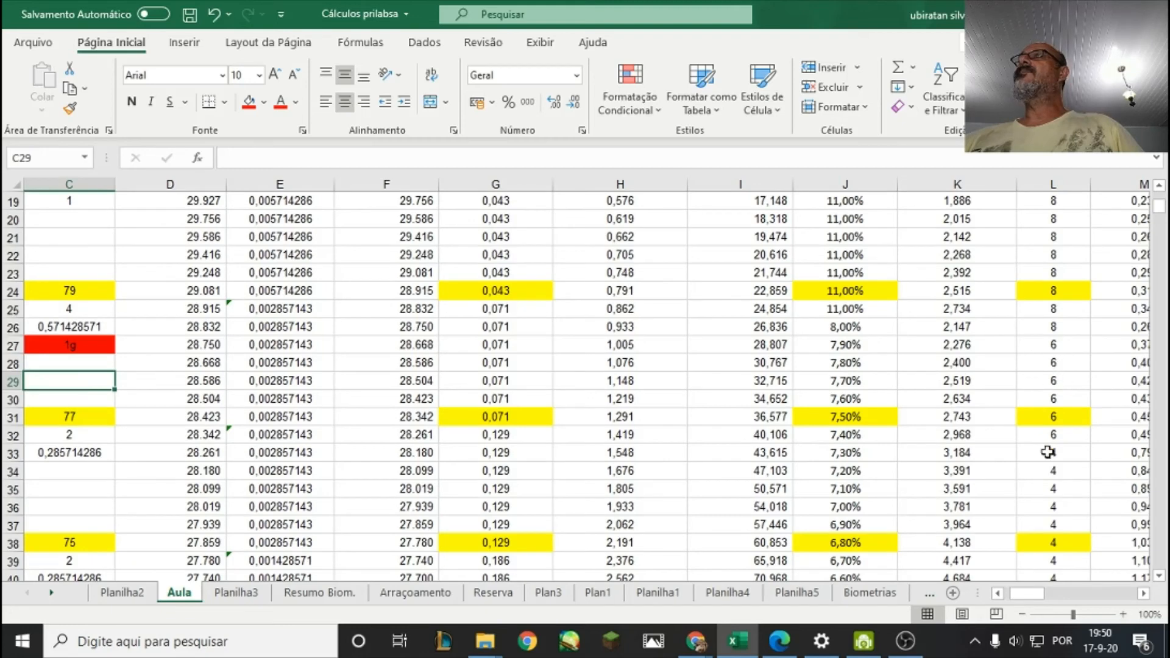
click(1142, 594)
click(1142, 594)
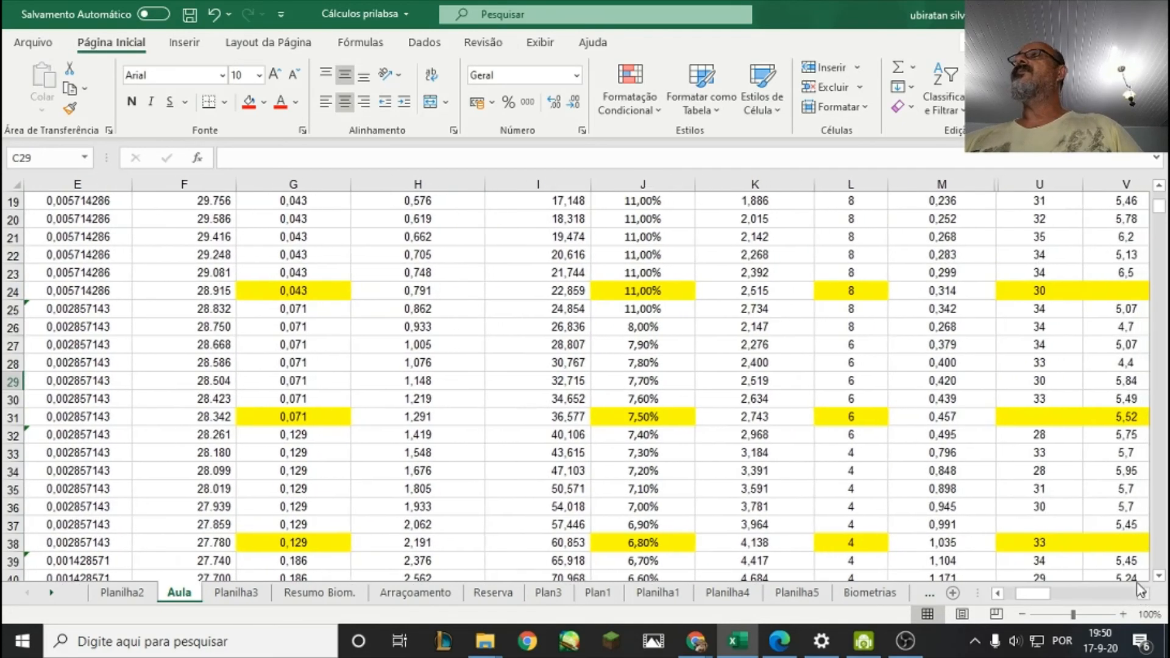
click(872, 310)
click(863, 327)
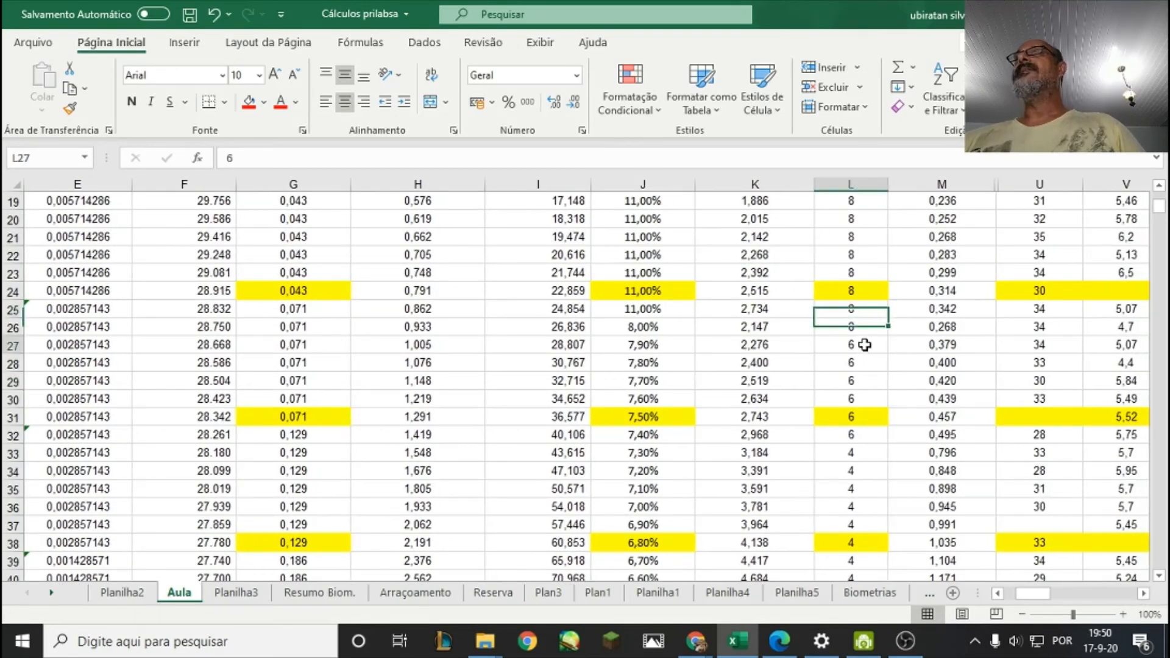
click(855, 347)
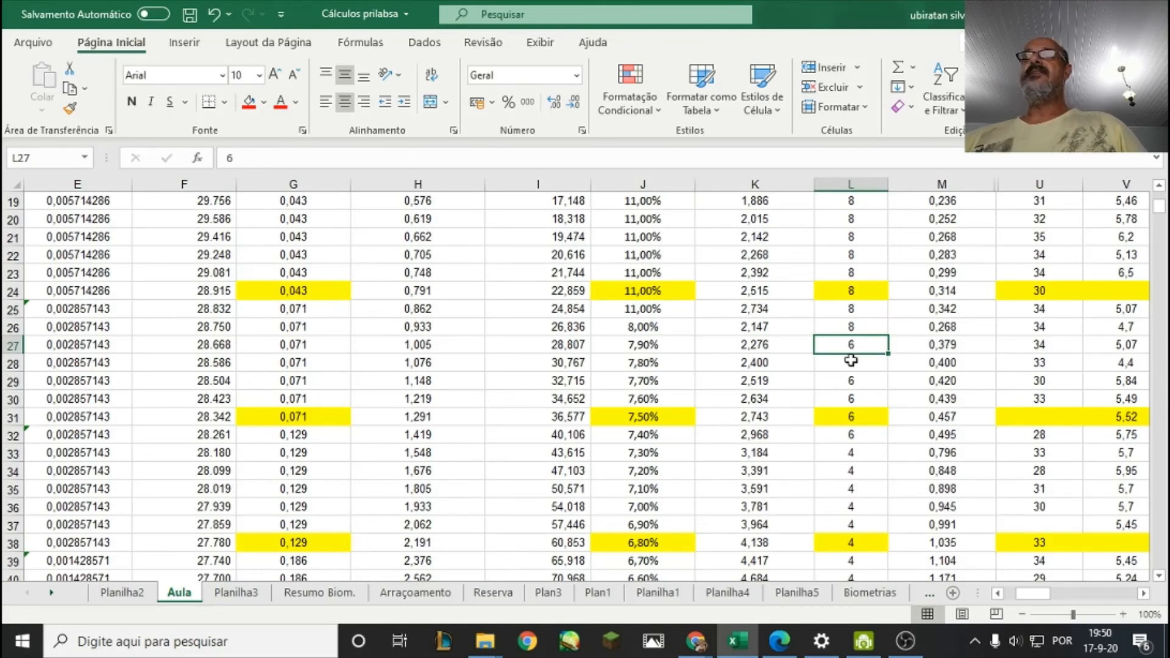
Review the feeding frequencies, rations and doses from row 28 through the final day in row 115.
scroll(795, 271, down, 4)
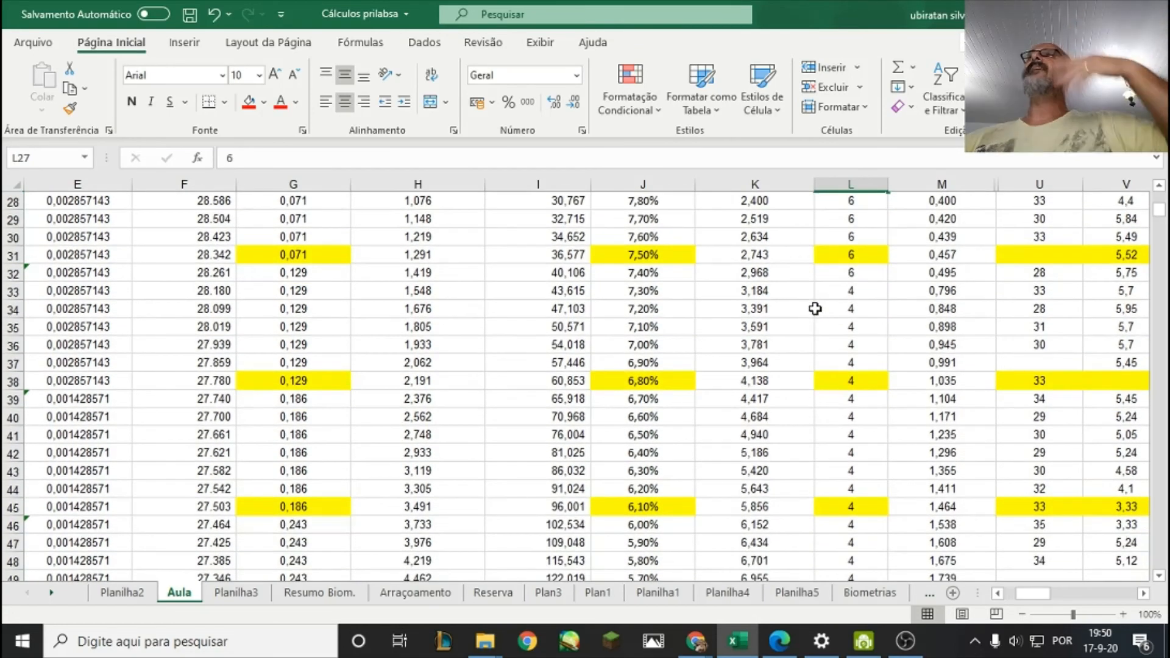
scroll(674, 326, up, 1)
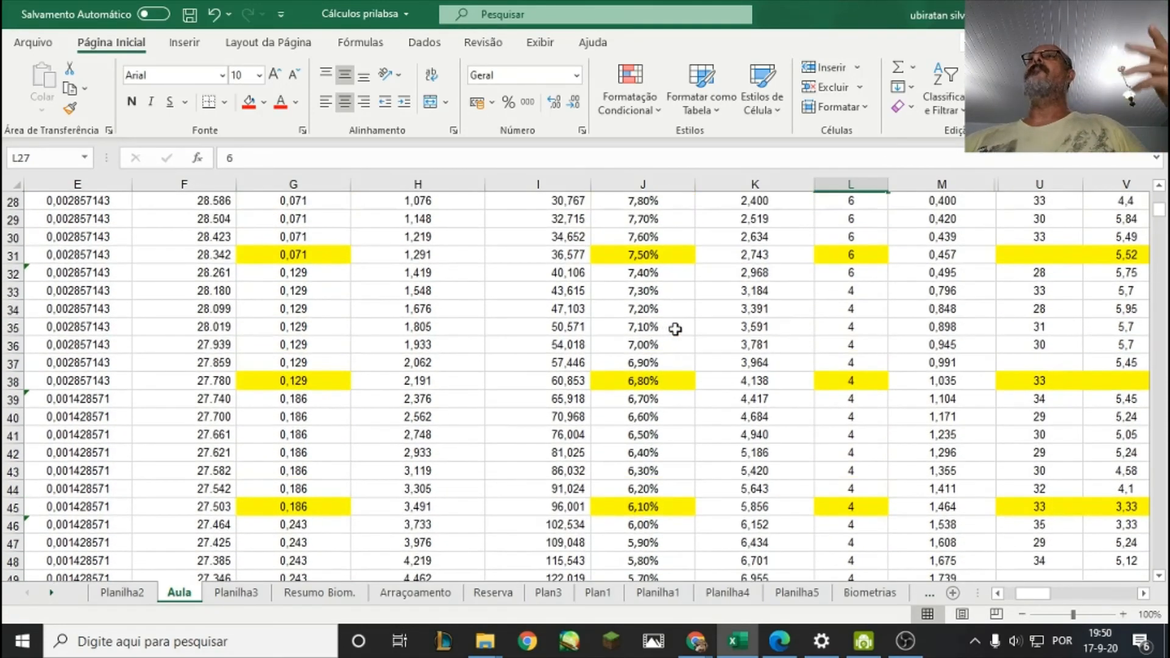
scroll(684, 330, down, 5)
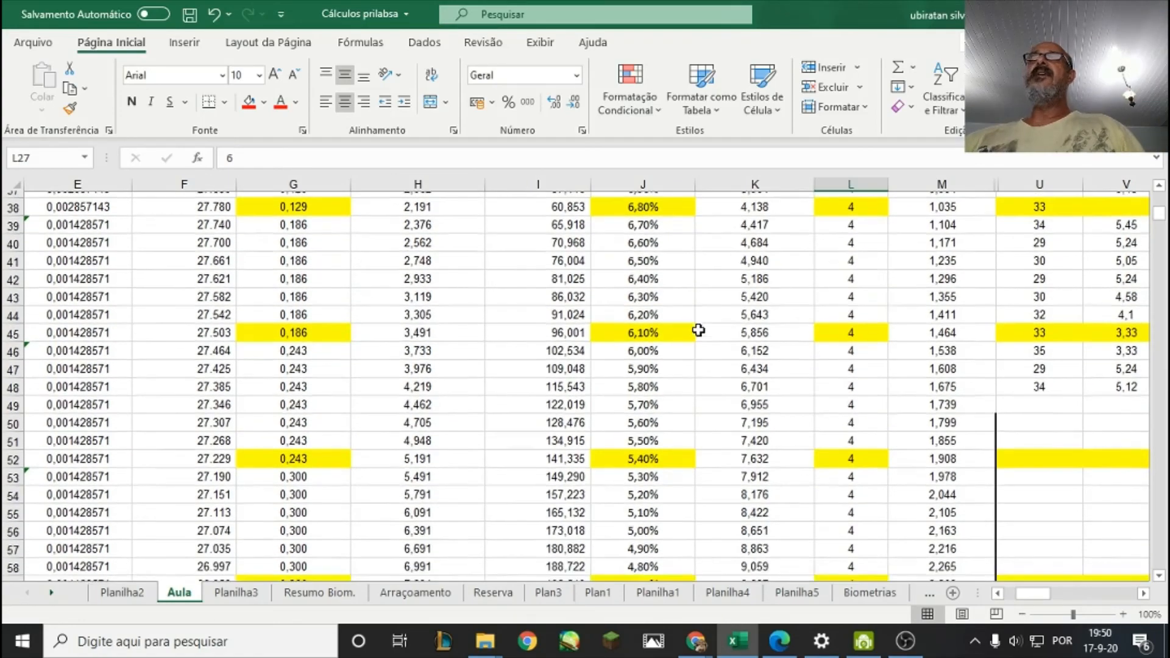
scroll(801, 334, down, 9)
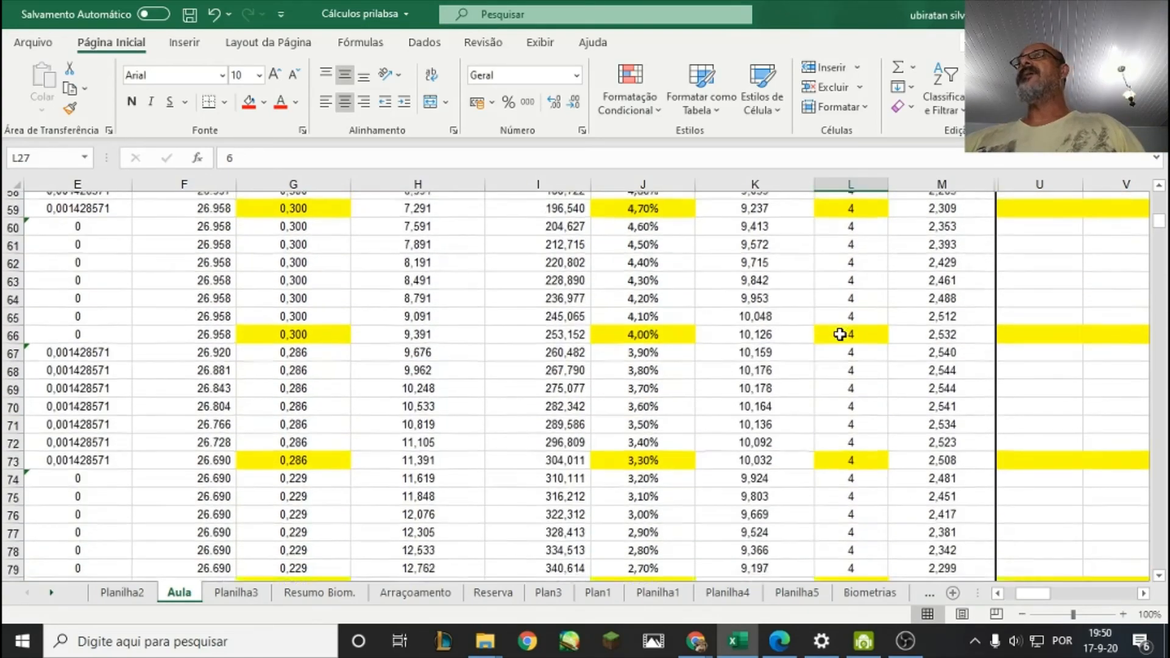
scroll(840, 335, down, 12)
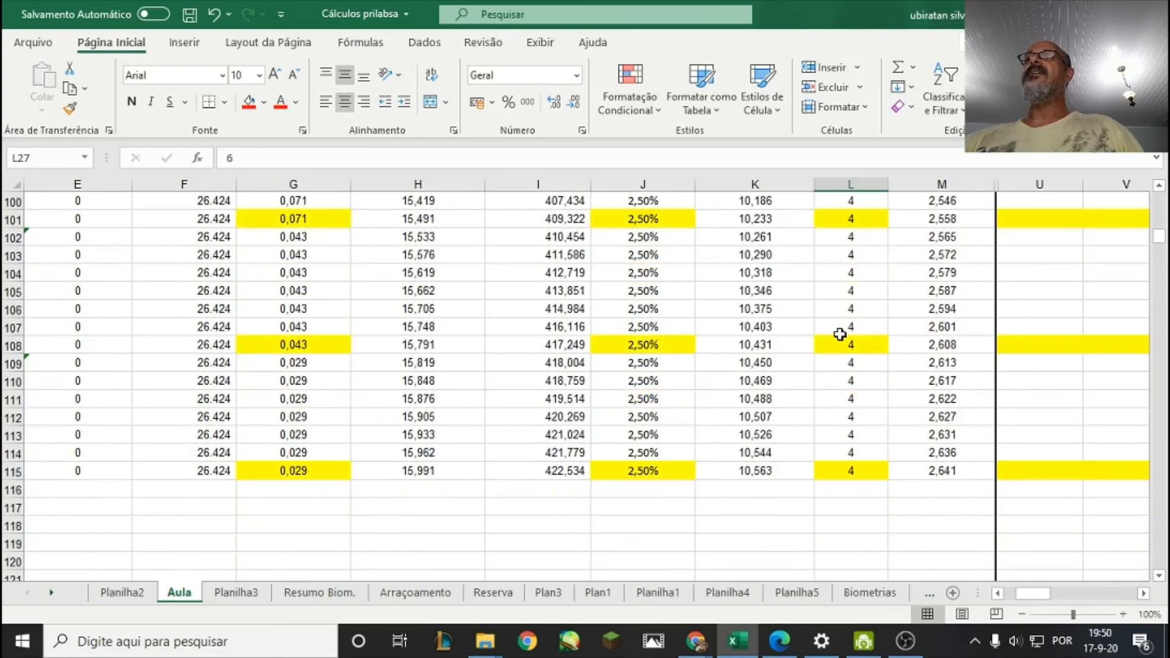
click(849, 399)
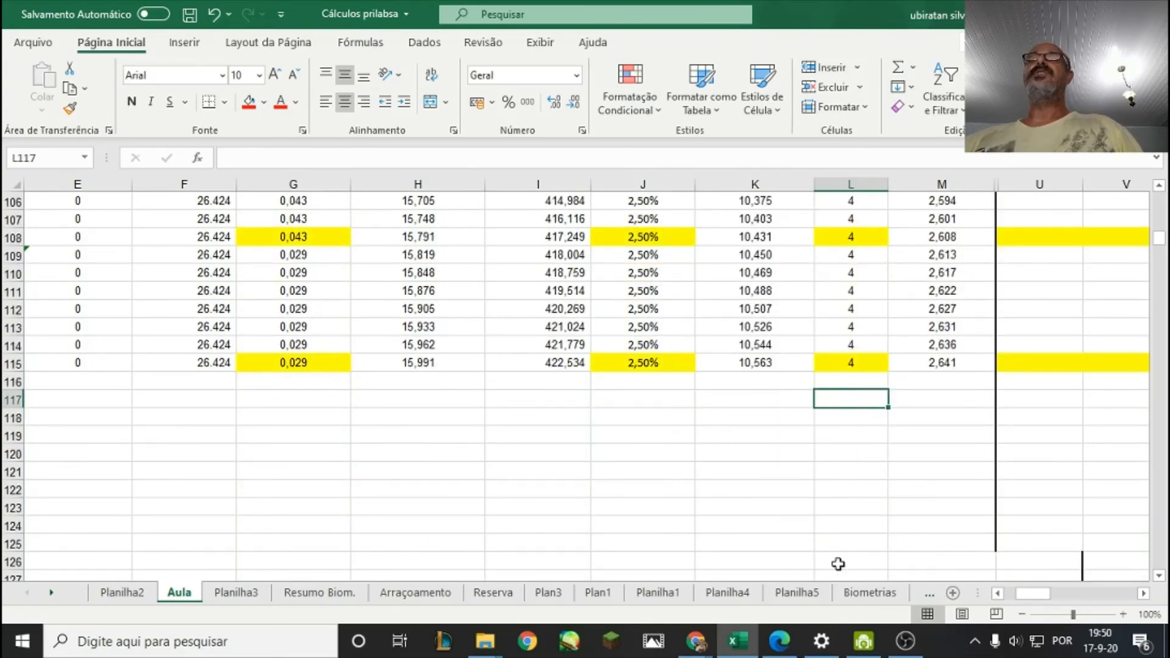
click(906, 643)
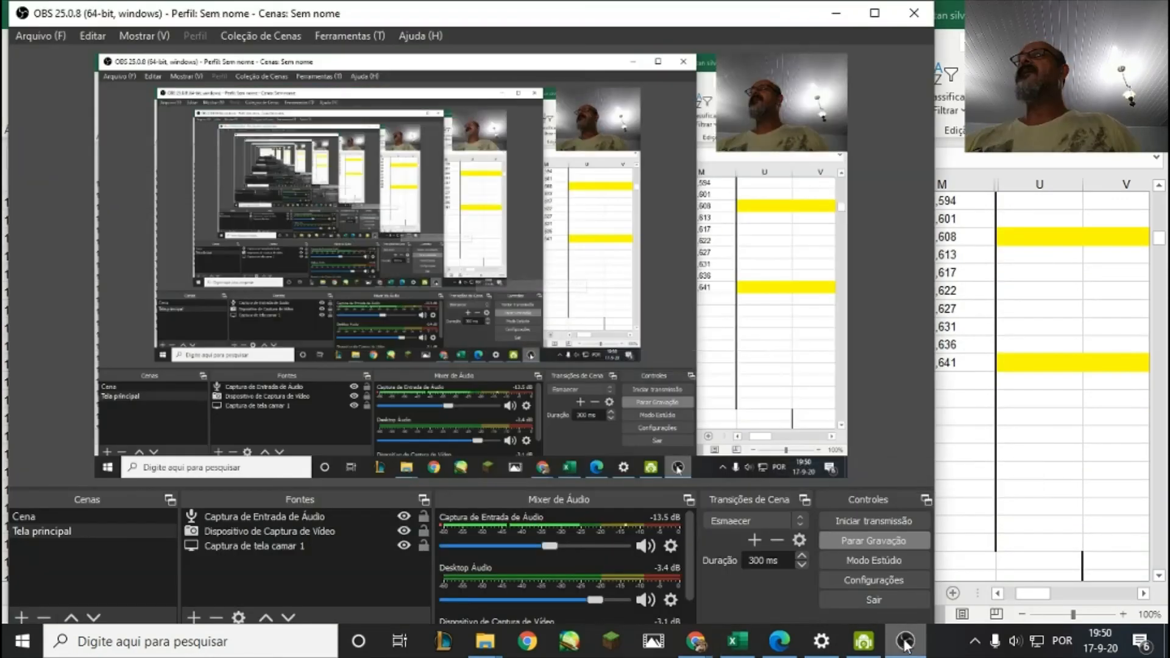
click(869, 540)
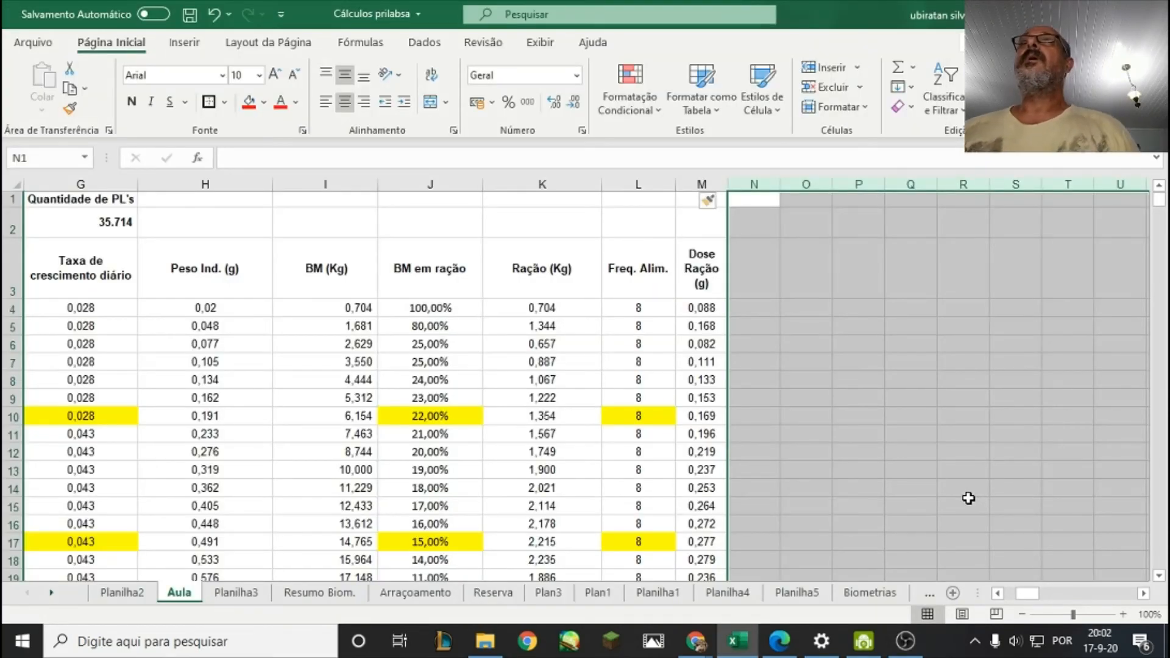
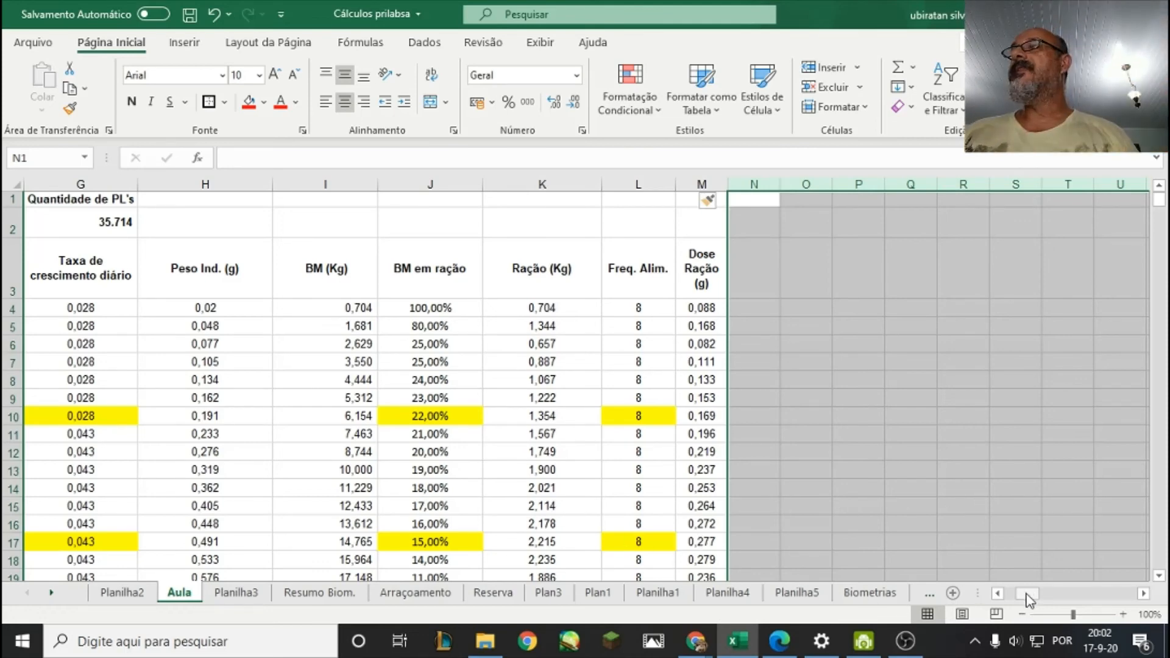
Fill the entire rows 10 and 17, for days 7 and 14, with the standard yellow color.
drag(1029, 596, 1014, 595)
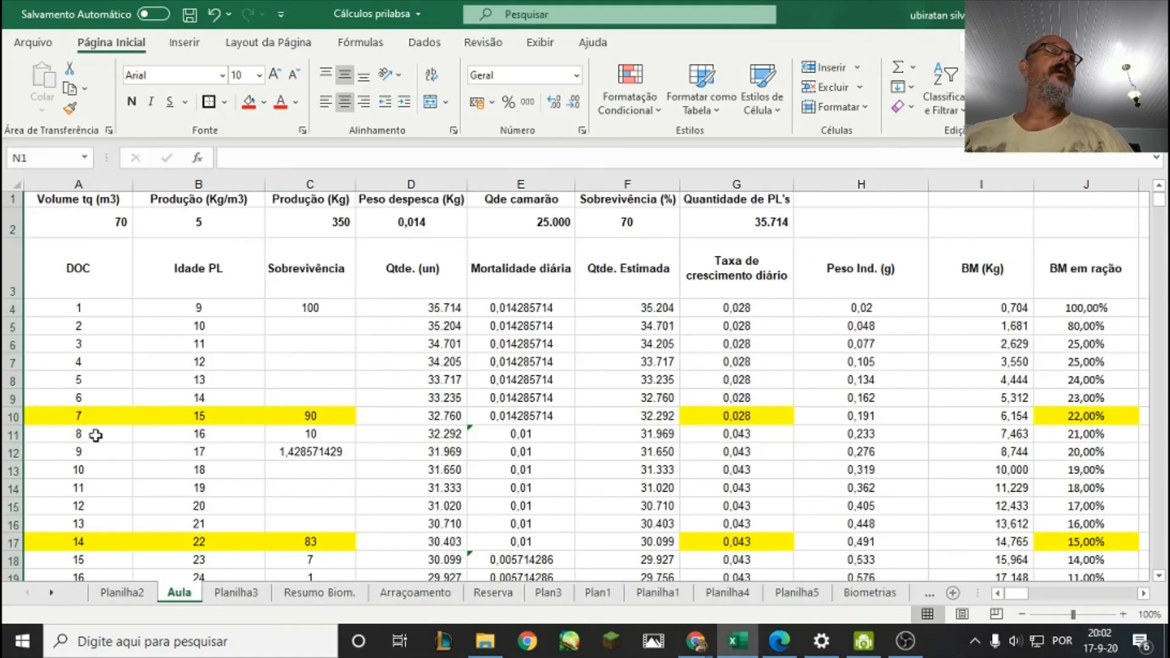
click(11, 415)
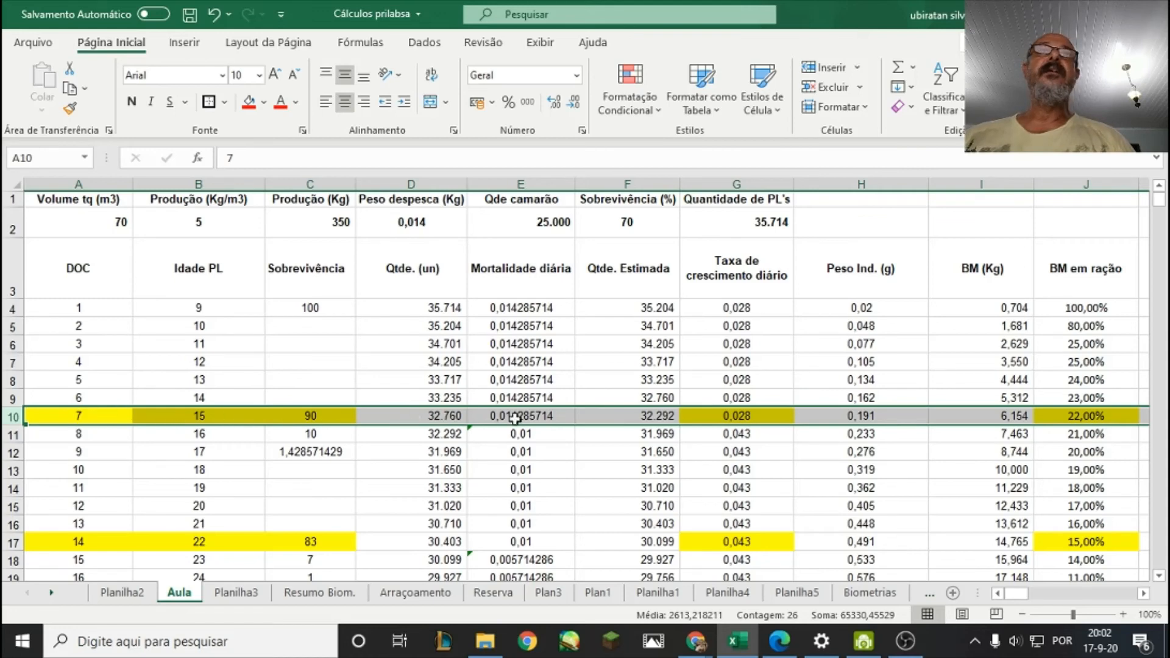
click(263, 102)
click(292, 262)
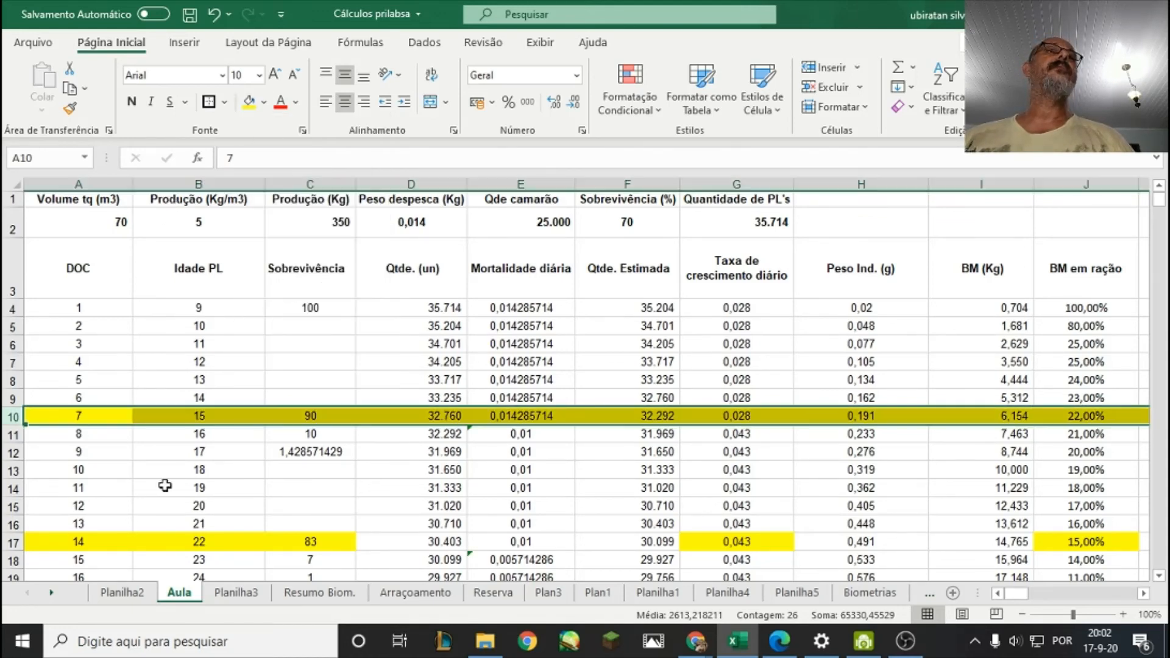
click(18, 542)
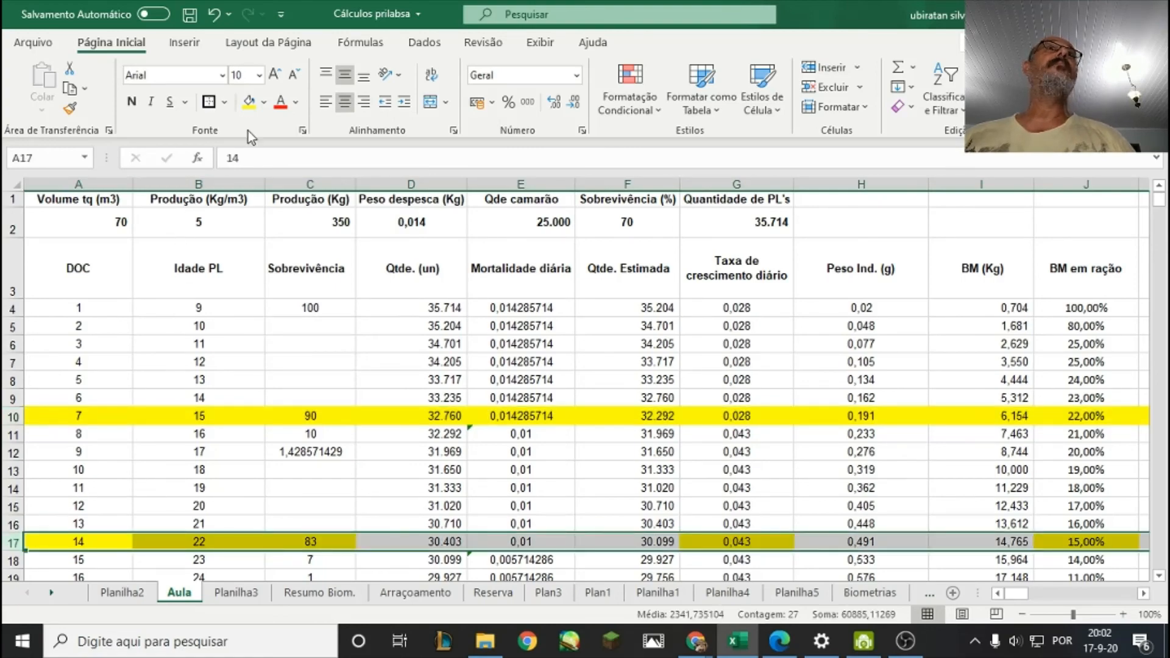
click(249, 102)
Apply the yellow fill to the entire rows 24 and 31, for days 21 and 28.
scroll(288, 464, down, 3)
scroll(290, 445, down, 1)
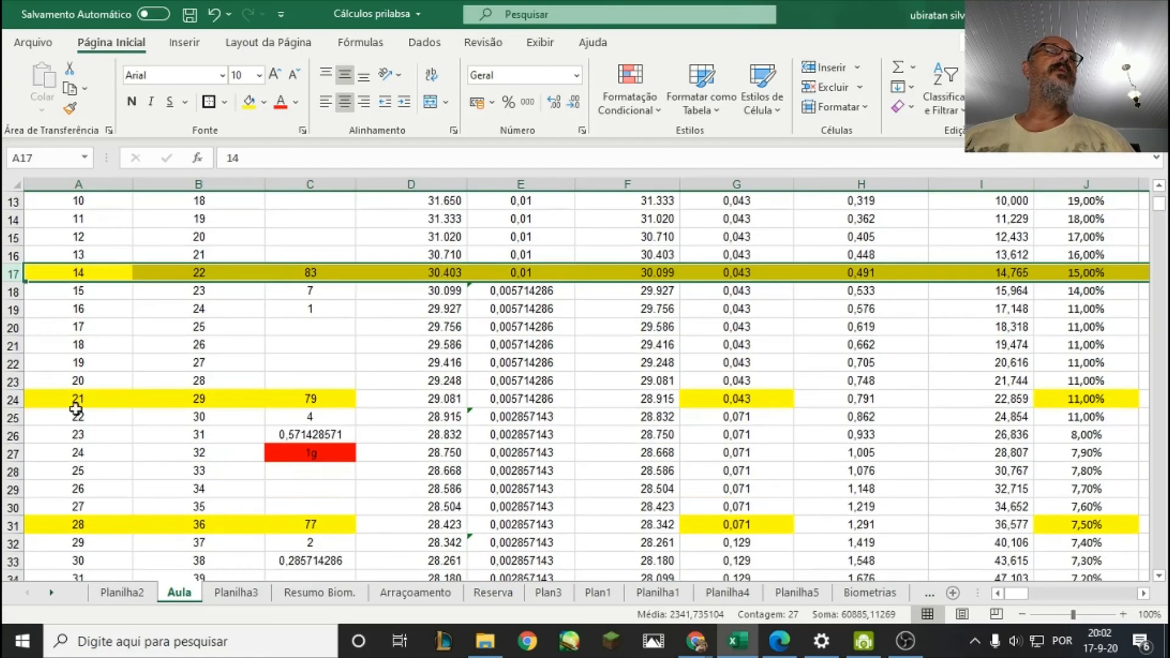
click(13, 398)
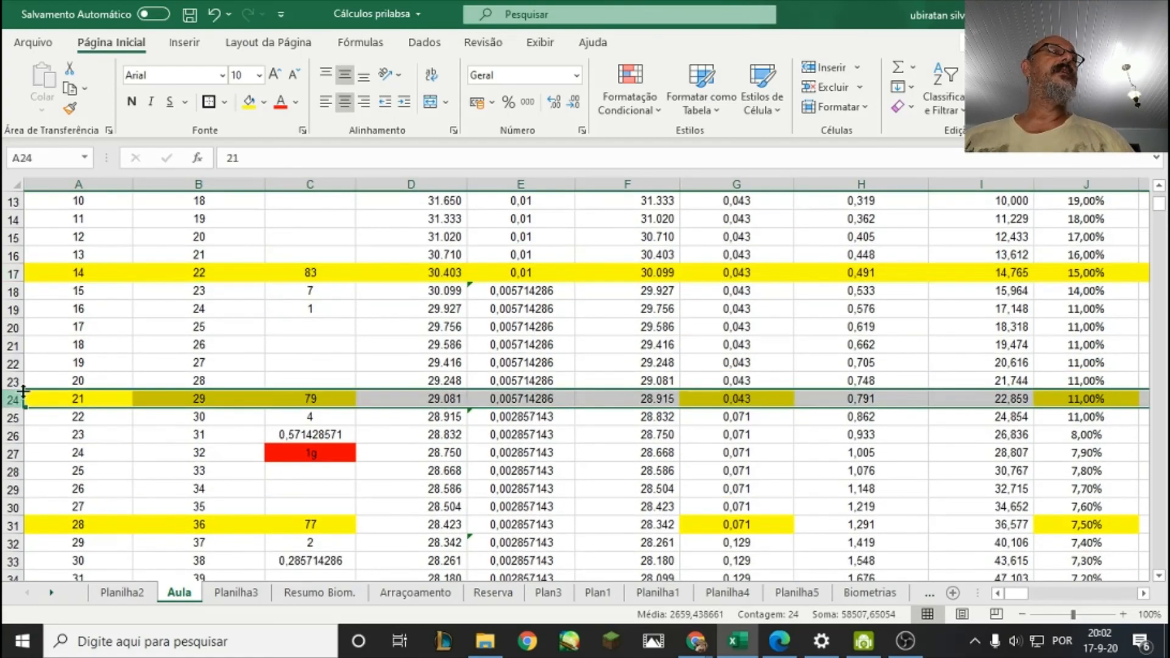
click(249, 102)
scroll(196, 326, down, 3)
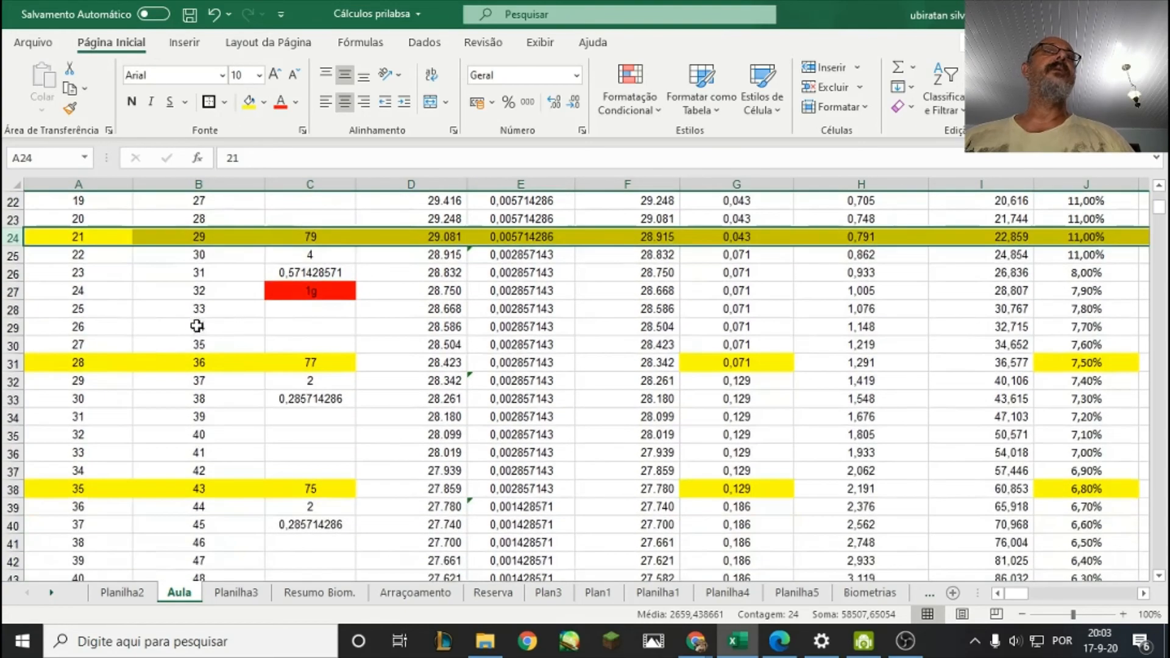
click(13, 364)
right_click(13, 364)
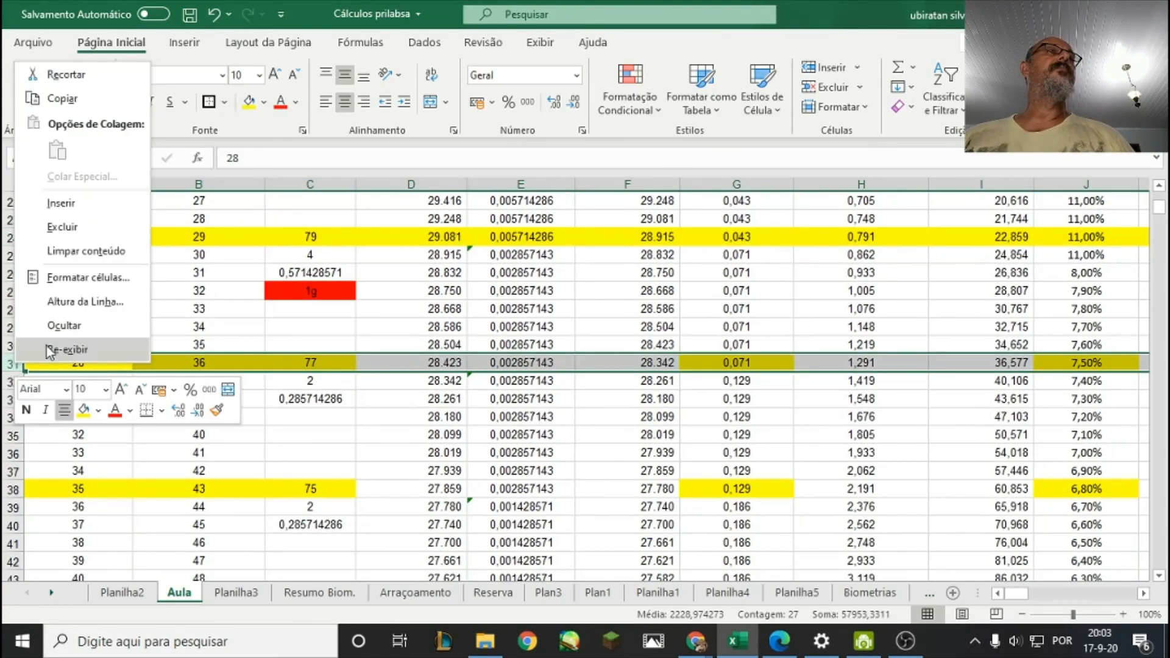
click(249, 102)
click(307, 449)
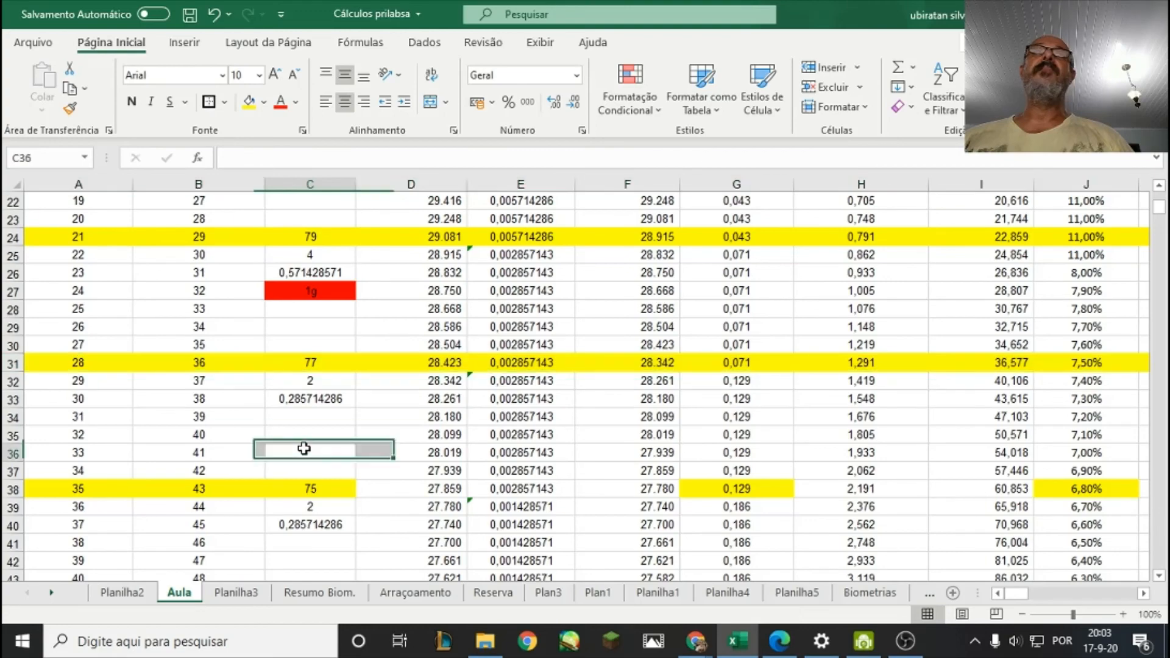
Apply the yellow fill to the entire rows 38, 45 and 52, for days 35, 42 and 49.
click(12, 490)
click(249, 102)
scroll(213, 443, down, 4)
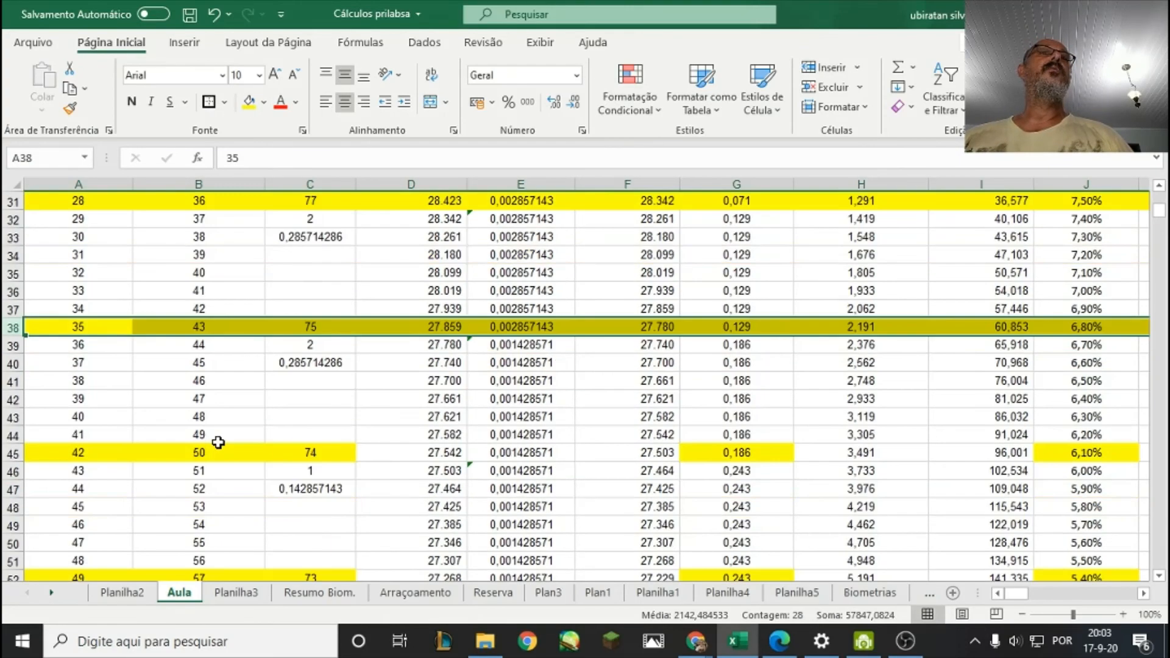
click(13, 399)
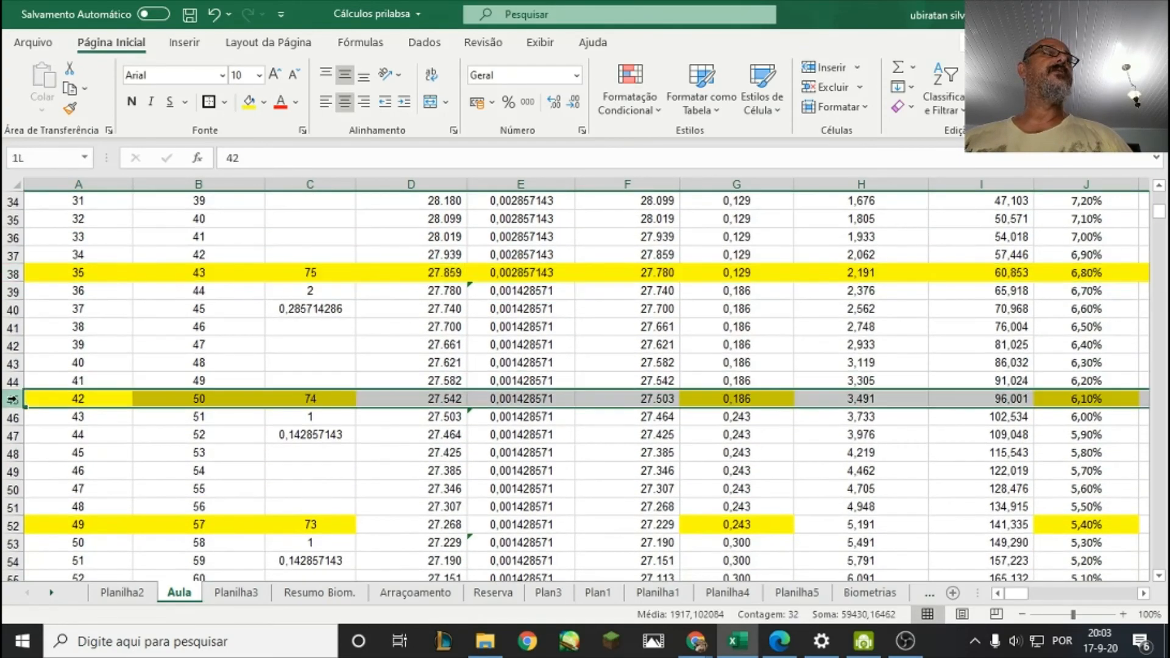
click(249, 102)
scroll(208, 393, down, 1)
scroll(207, 390, down, 3)
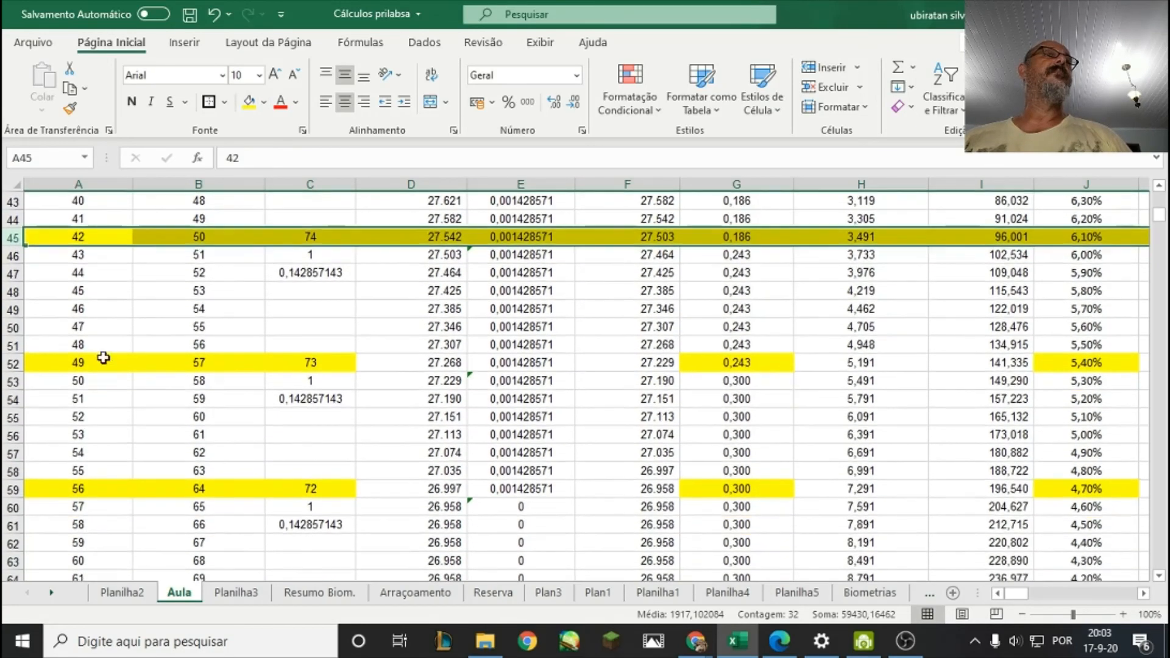
click(12, 363)
click(248, 102)
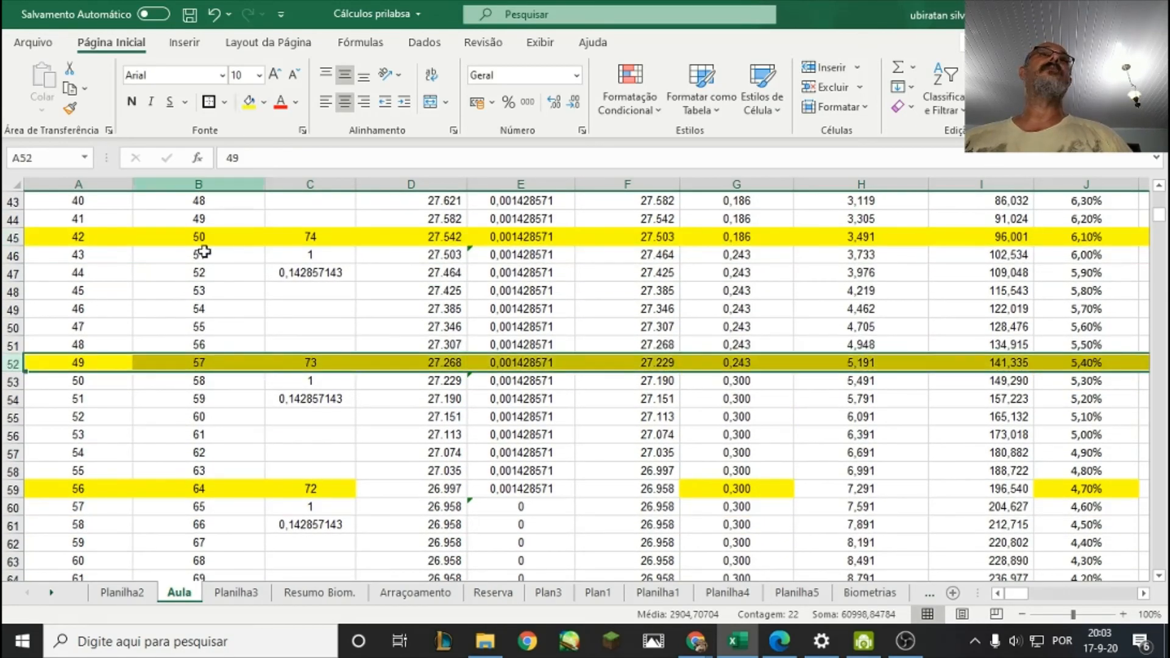
Review the highlighted weekly rows from the start of the sheet through day 35.
scroll(216, 422, up, 13)
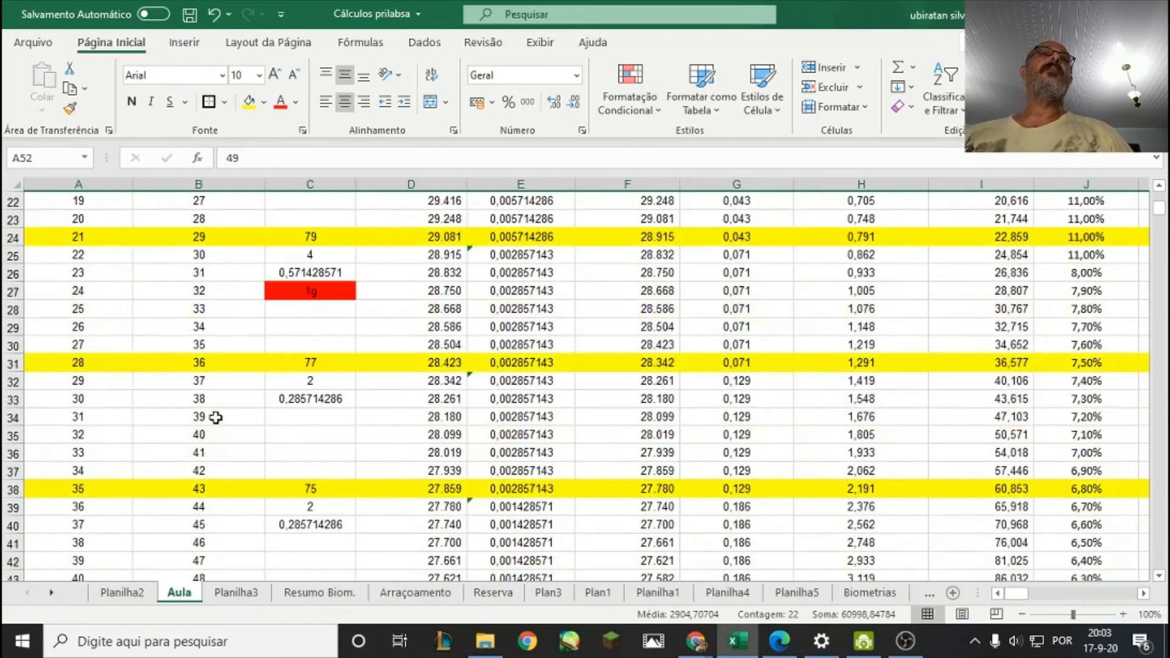
scroll(217, 417, up, 1)
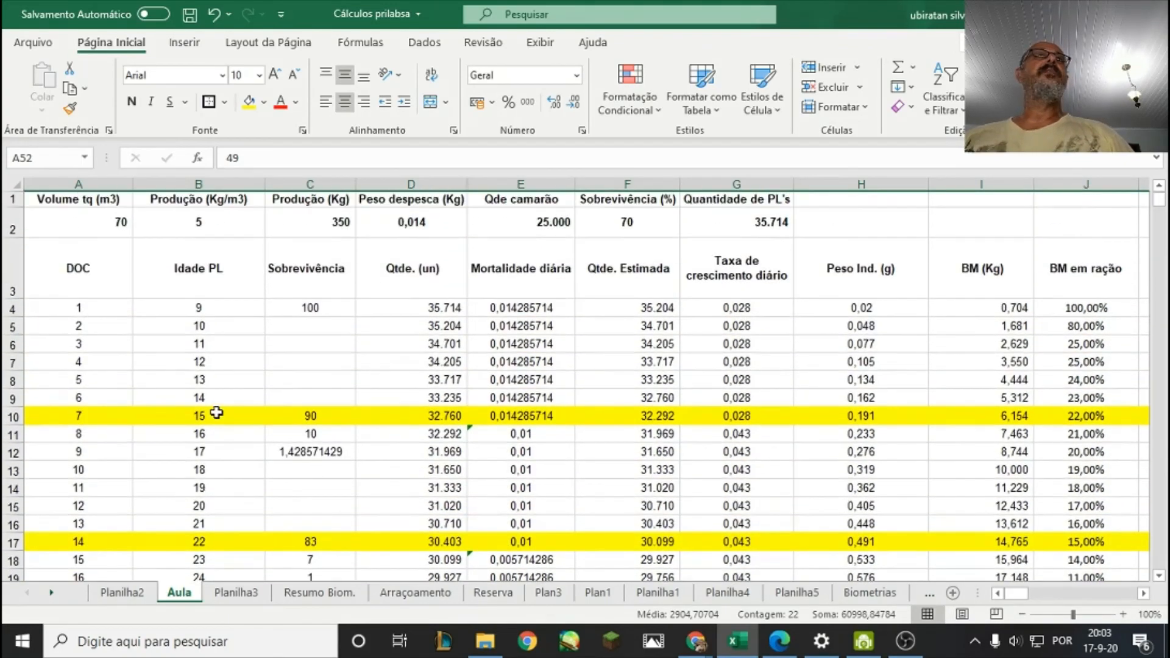
scroll(216, 413, down, 1)
scroll(217, 413, up, 1)
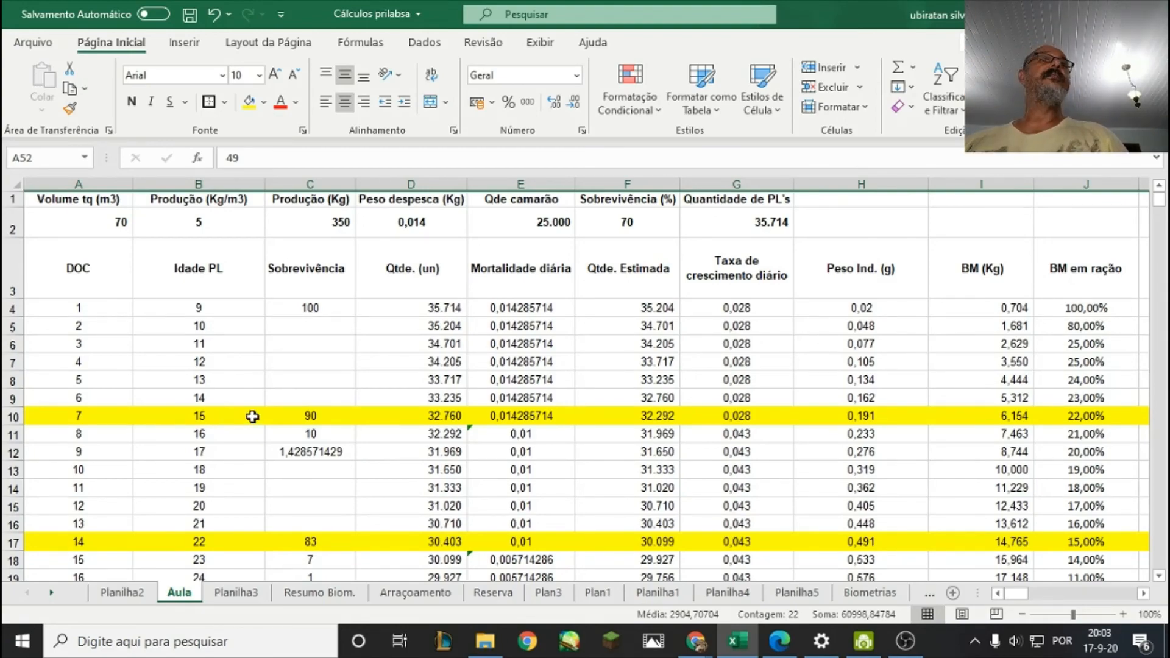
scroll(253, 416, down, 1)
scroll(254, 417, up, 1)
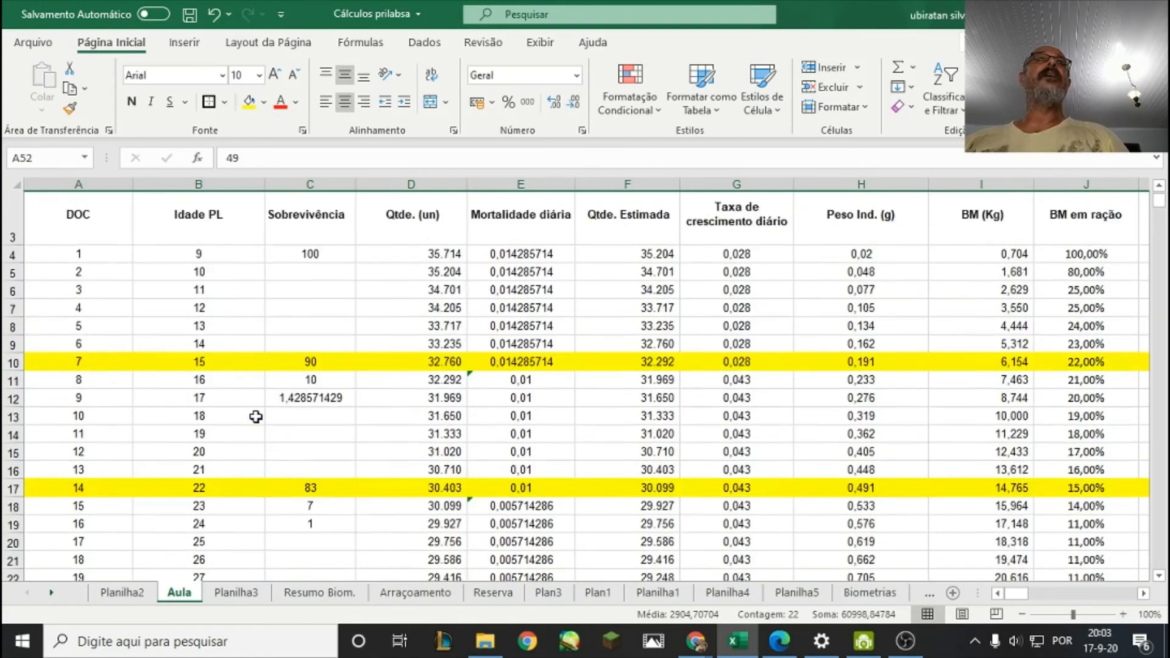
scroll(255, 417, down, 1)
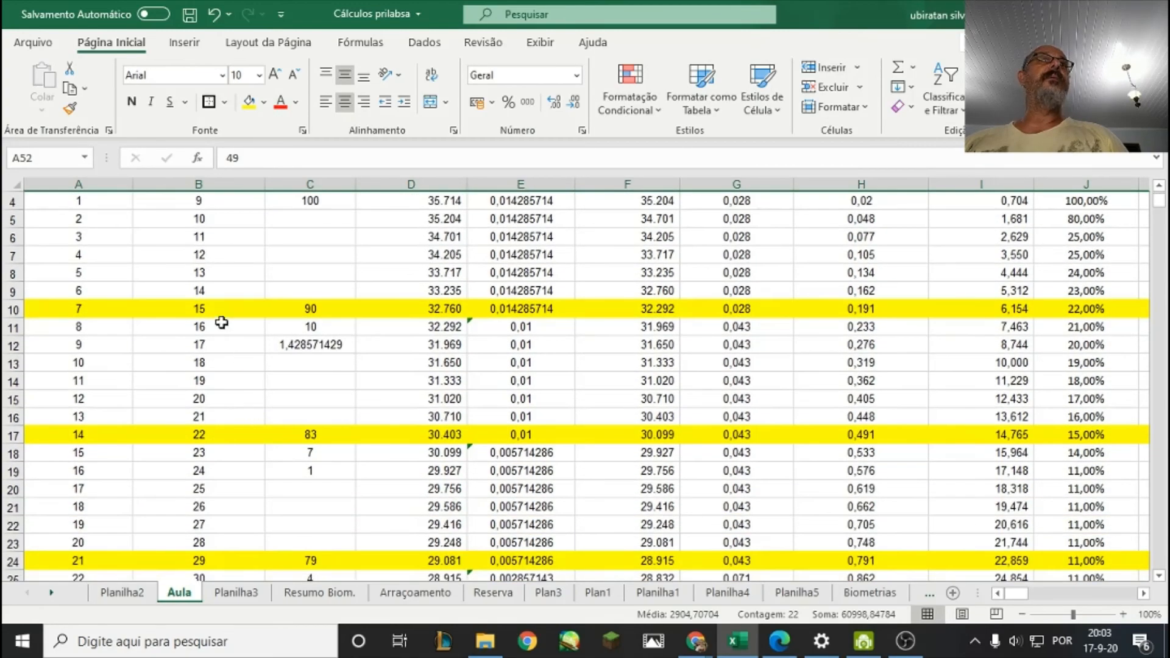
scroll(221, 323, down, 5)
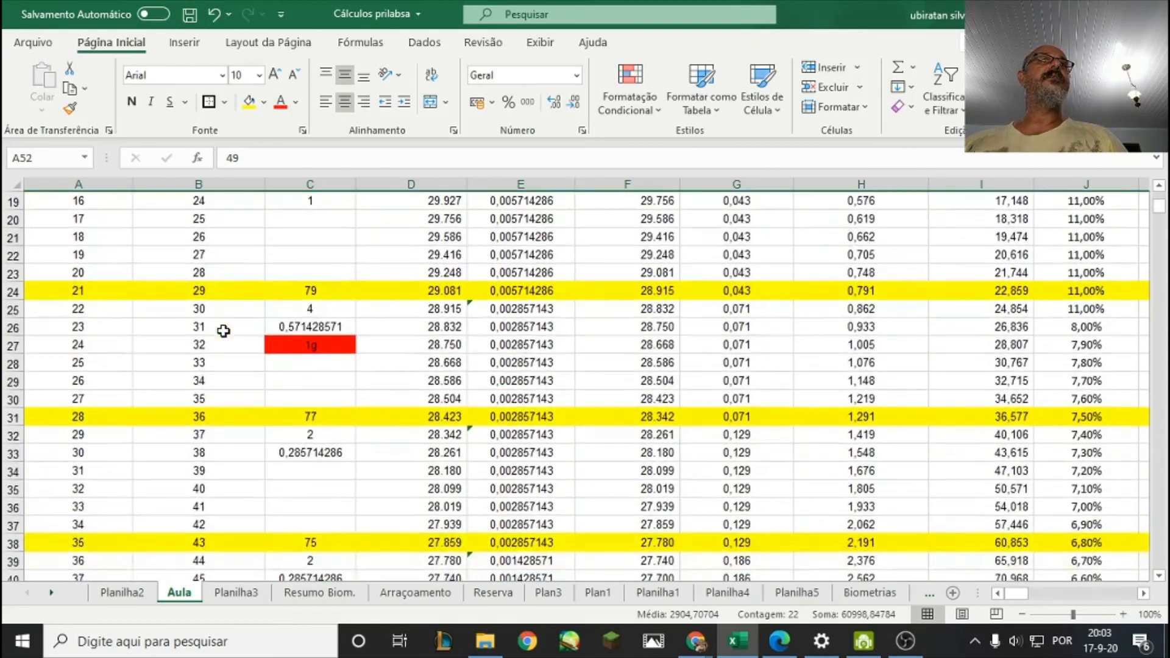
Change the fill of the entire row 31, for day 28, to the standard orange color.
scroll(223, 331, down, 2)
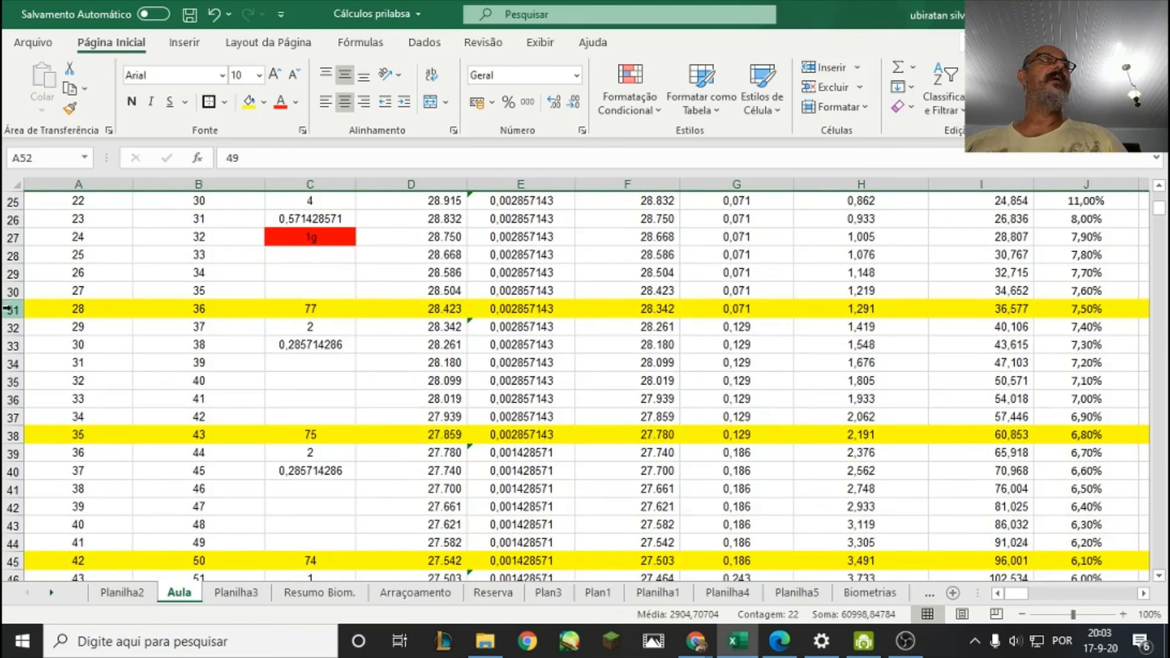
click(8, 309)
click(263, 102)
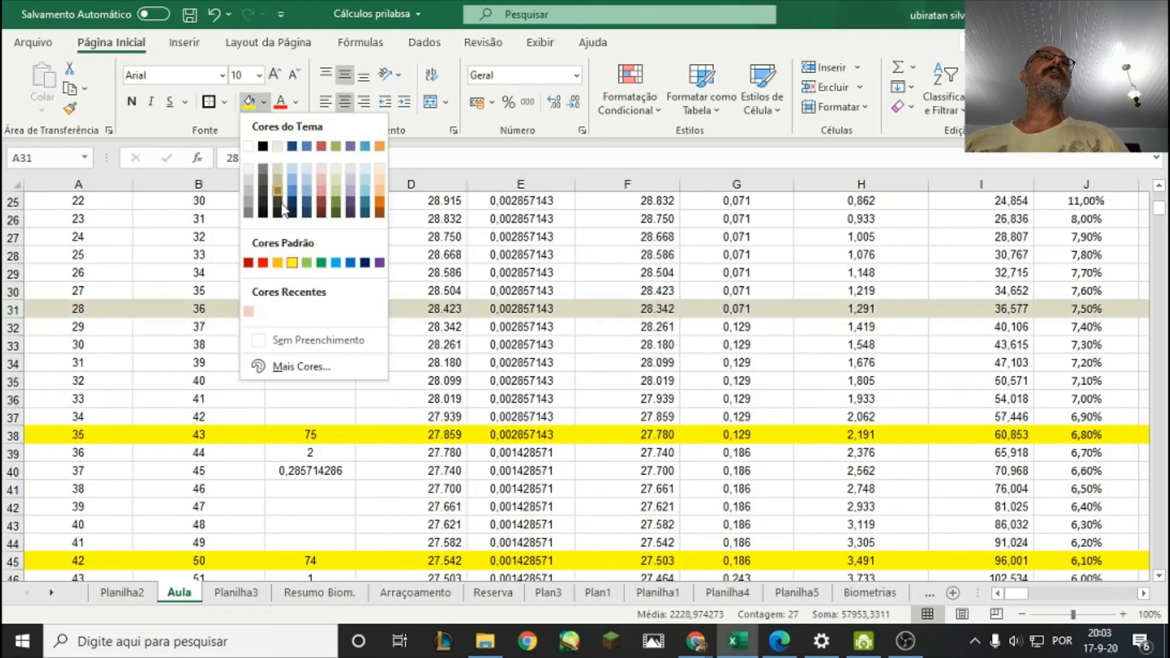
click(277, 262)
click(431, 429)
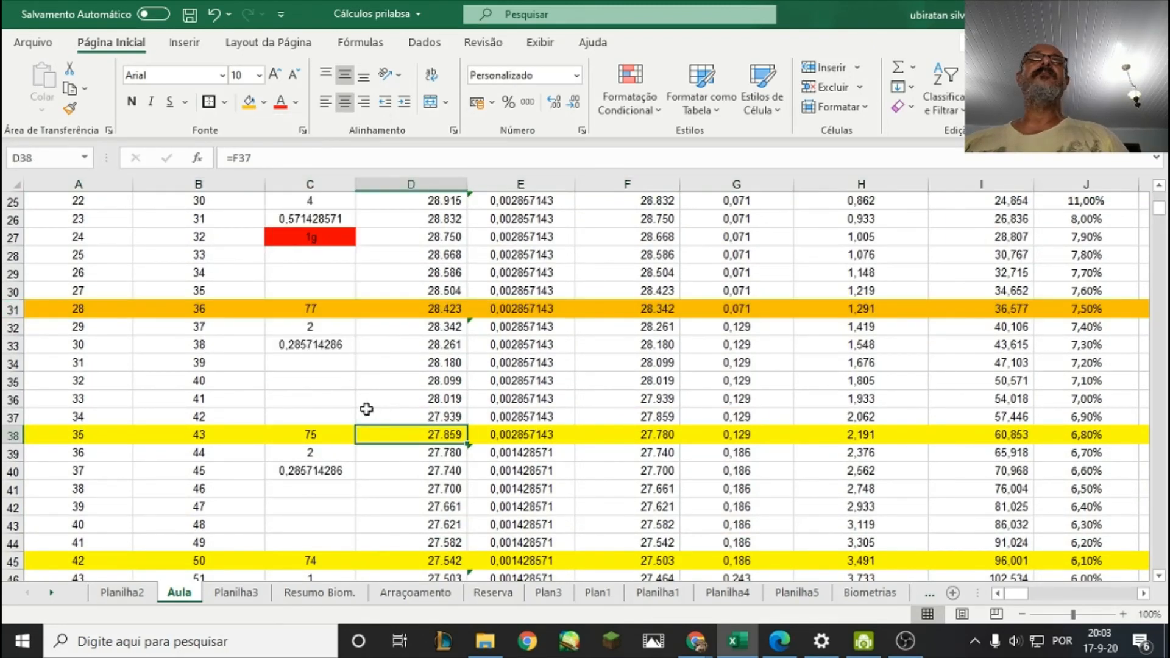
Examine the shrimp quantity in D31 and the estimated quantity in F31 for day 28, comparing them with the preceding weeks.
scroll(443, 417, up, 7)
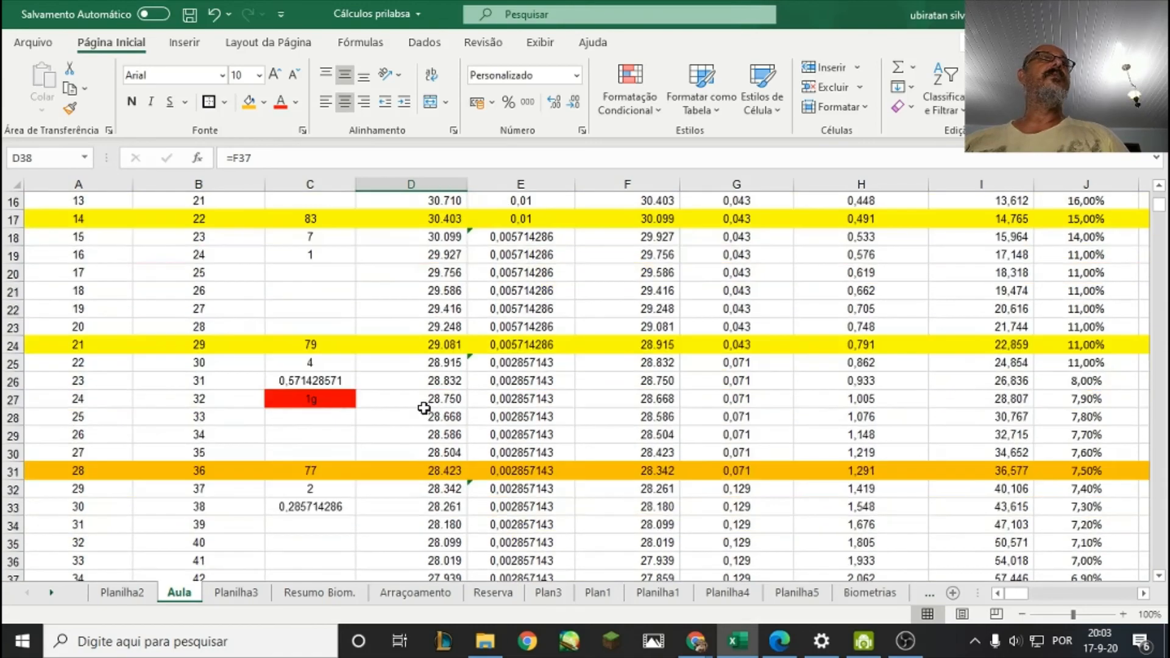
scroll(419, 408, down, 4)
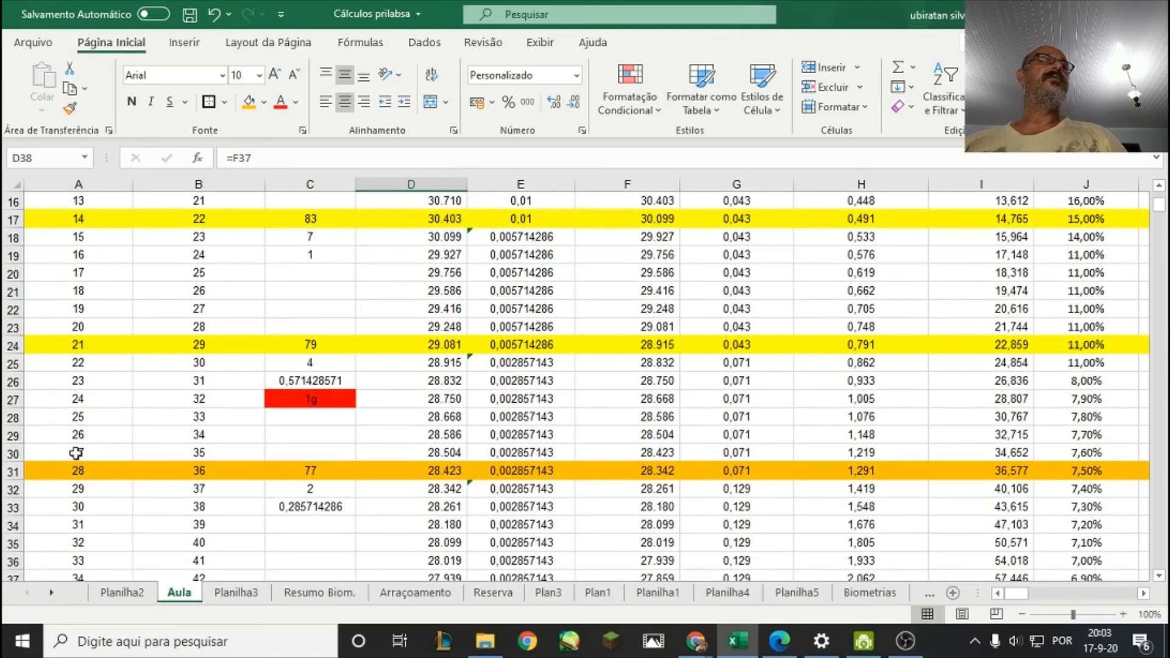
click(78, 466)
scroll(272, 423, up, 5)
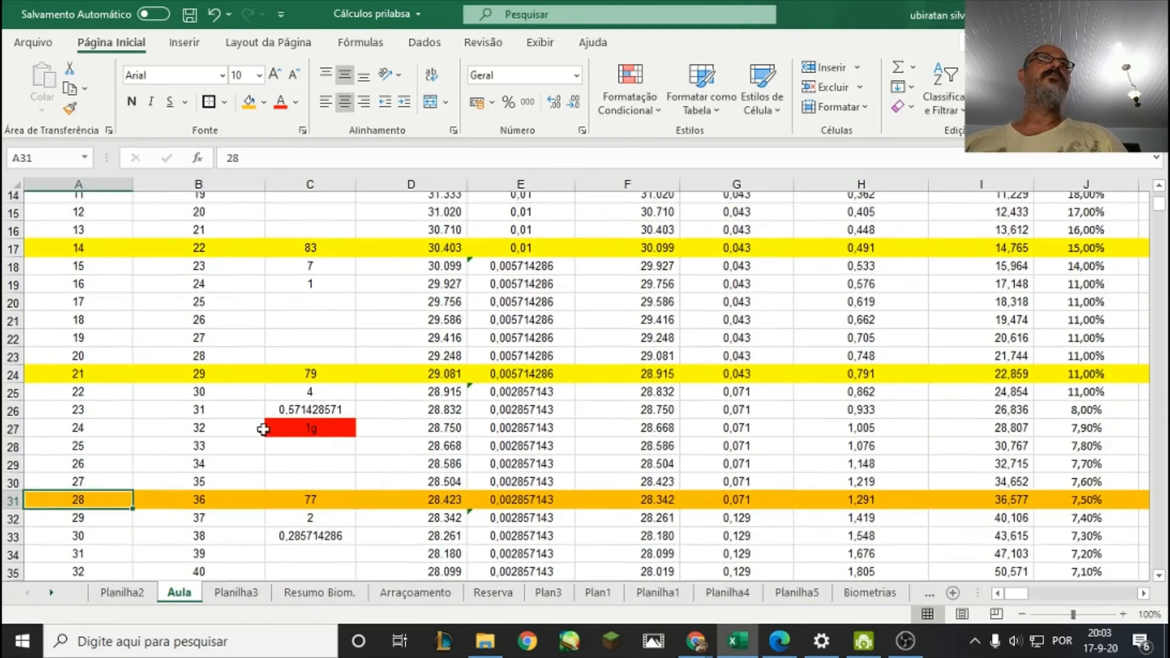
scroll(453, 419, down, 5)
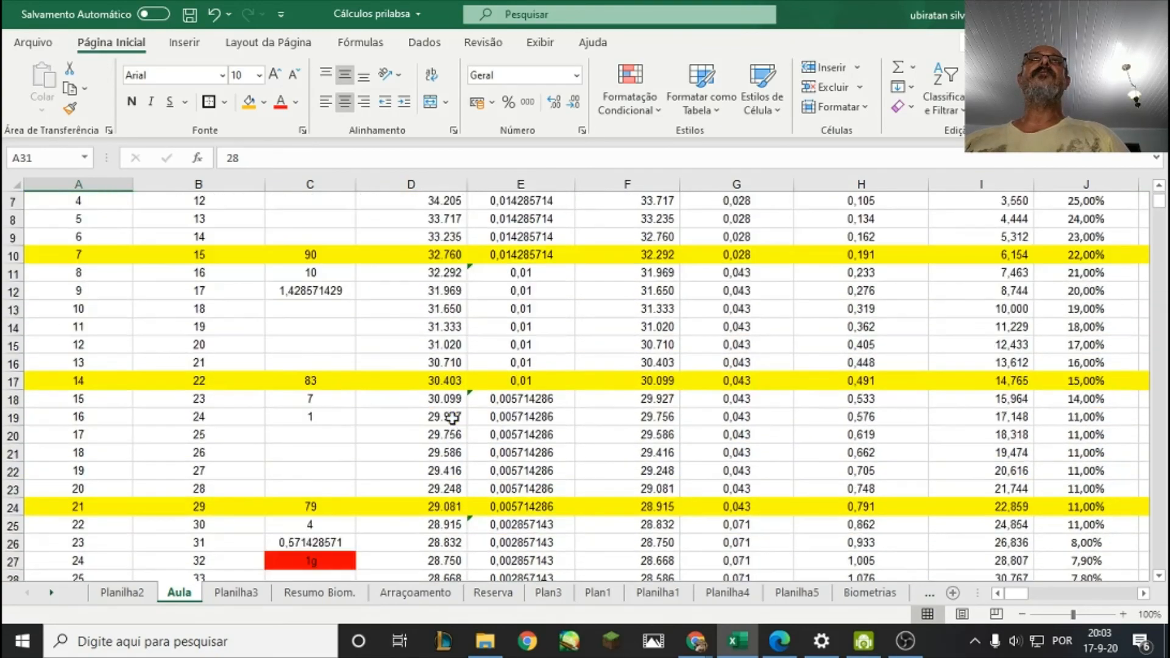
click(454, 470)
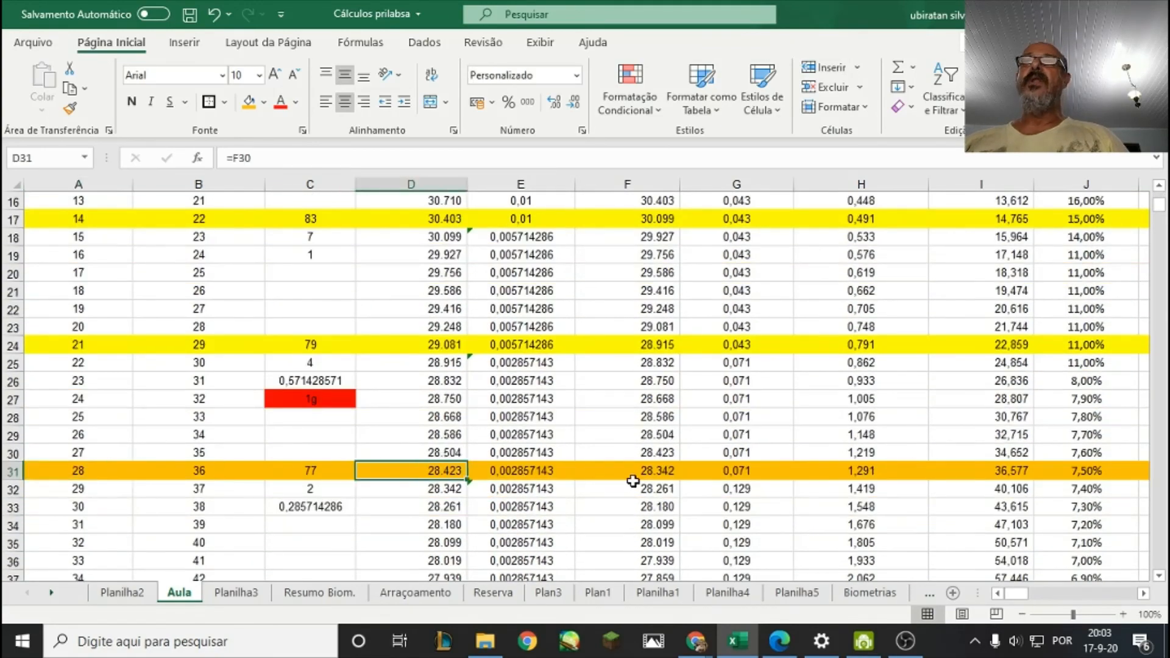
click(636, 484)
click(653, 471)
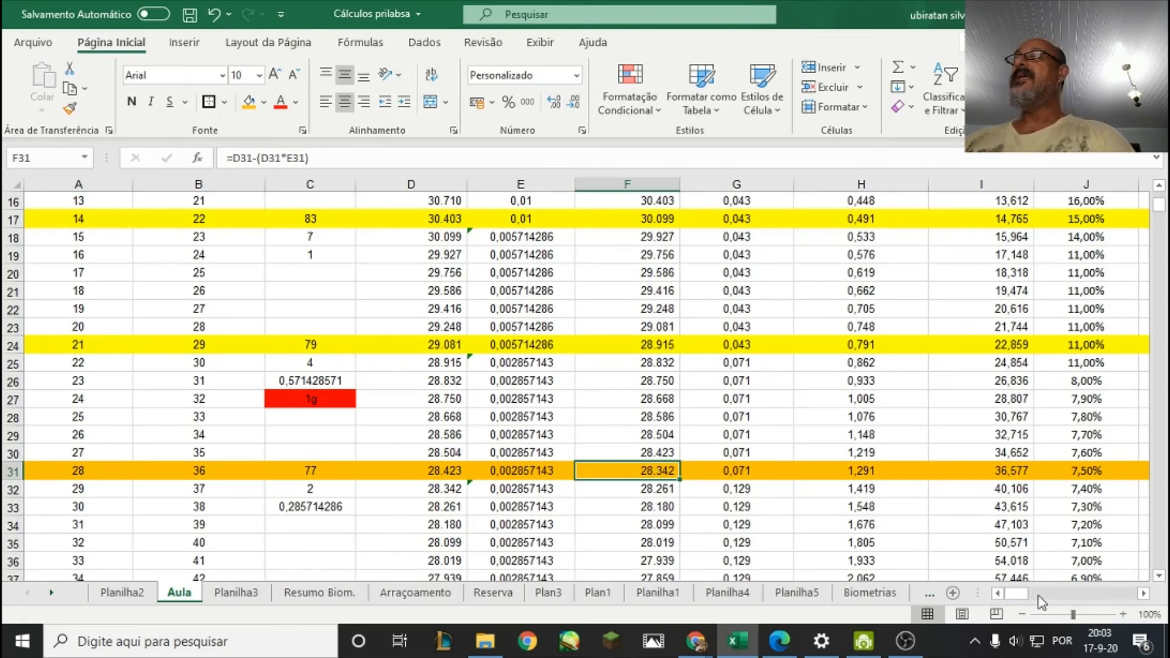
Check the individual weight for day 28 in H31 against its column heading.
drag(1012, 596, 1020, 600)
scroll(673, 488, up, 5)
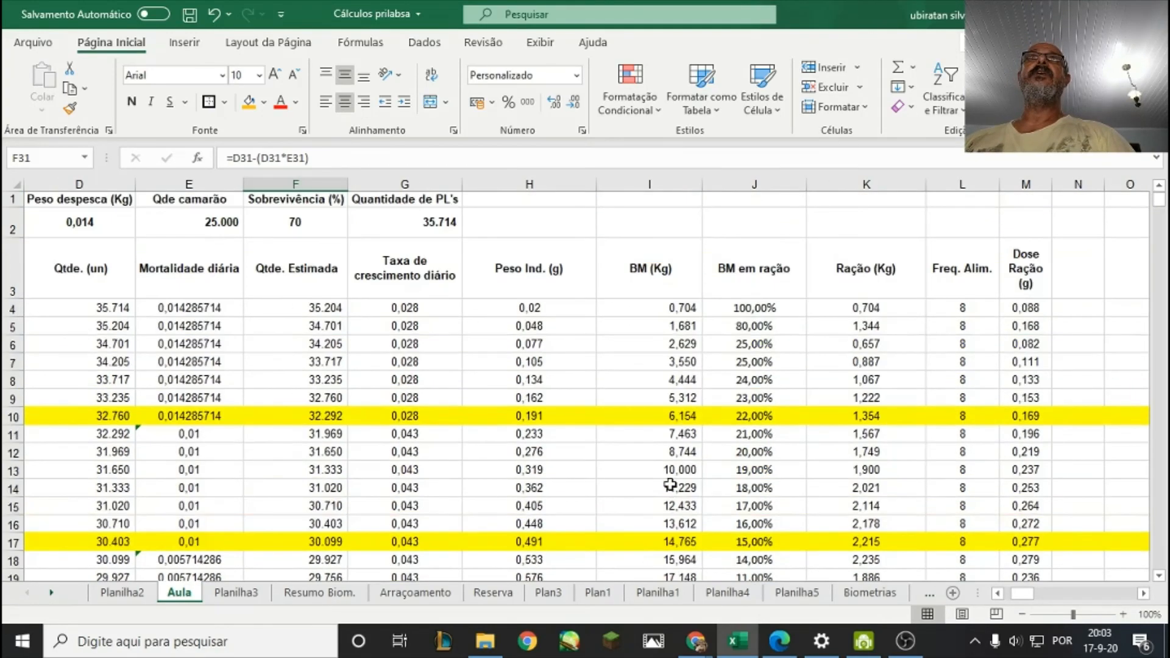
scroll(670, 484, down, 2)
scroll(671, 485, down, 4)
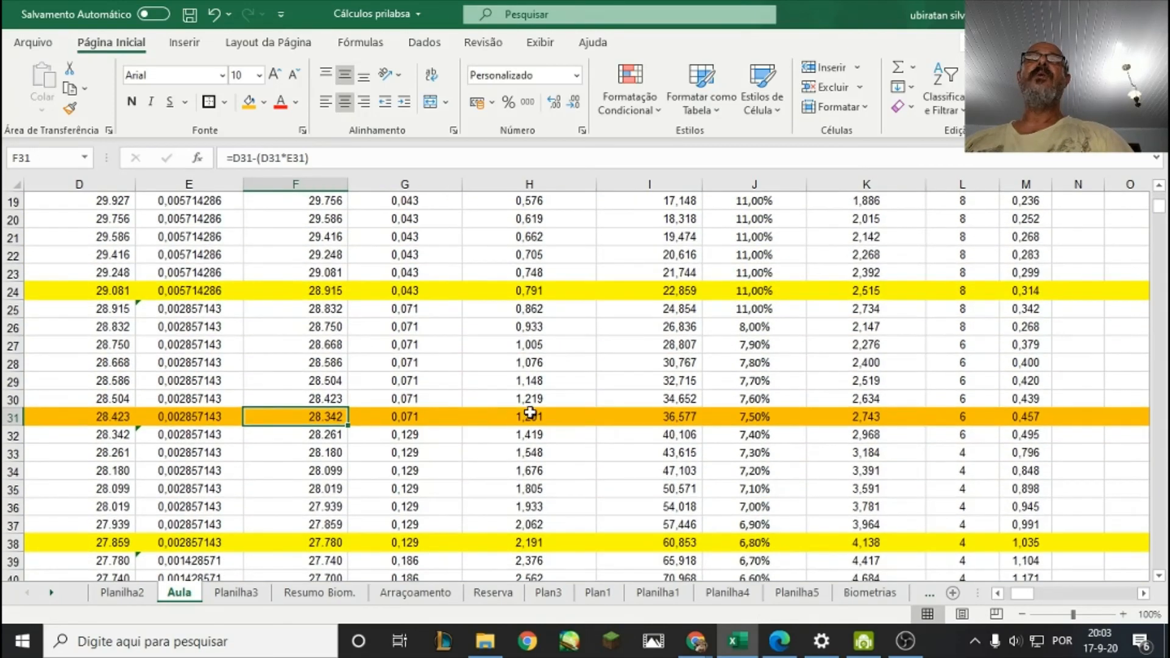
click(529, 414)
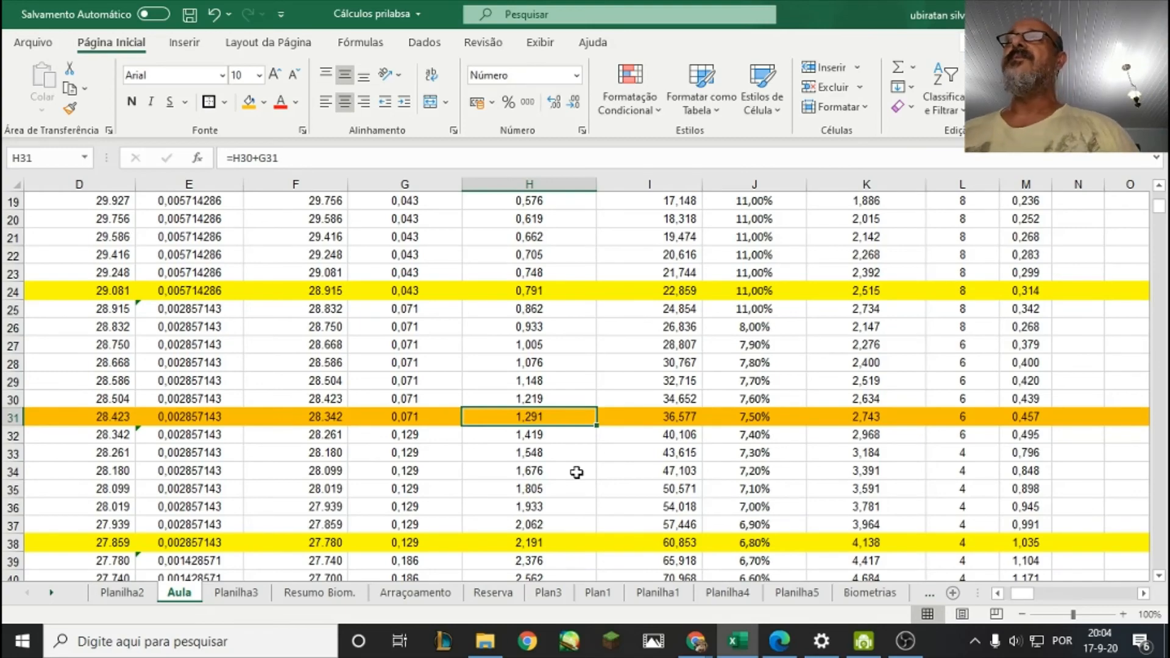
Check the day 28 biomass in I31 and the feed percentages in column J around that row.
scroll(610, 484, up, 6)
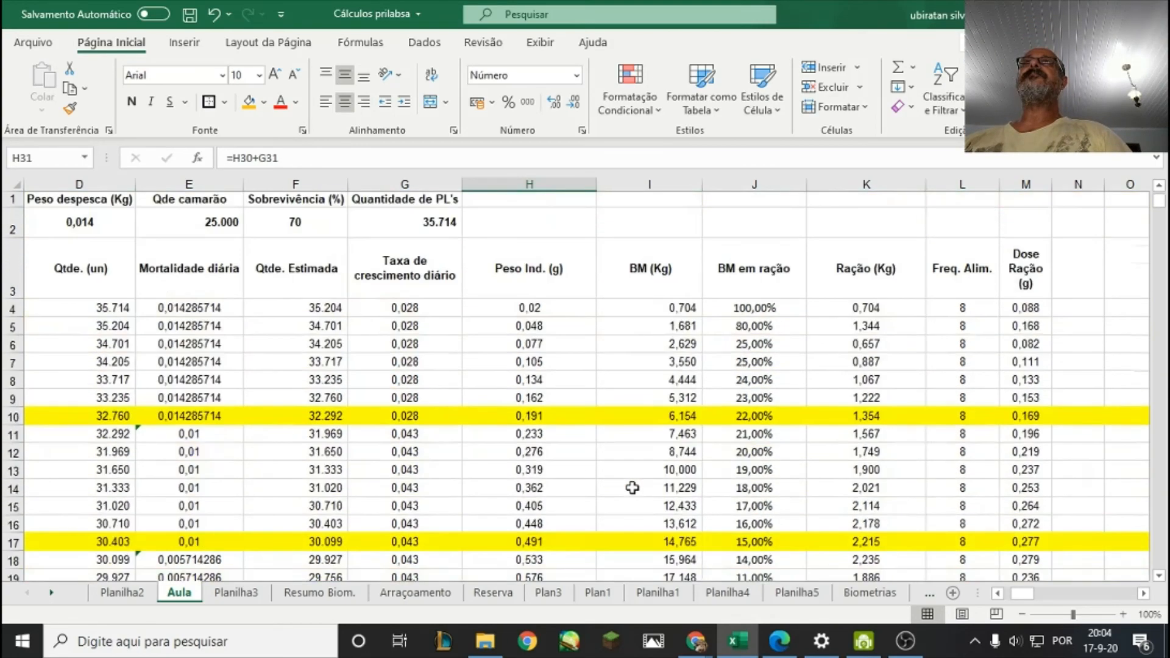
scroll(632, 488, down, 6)
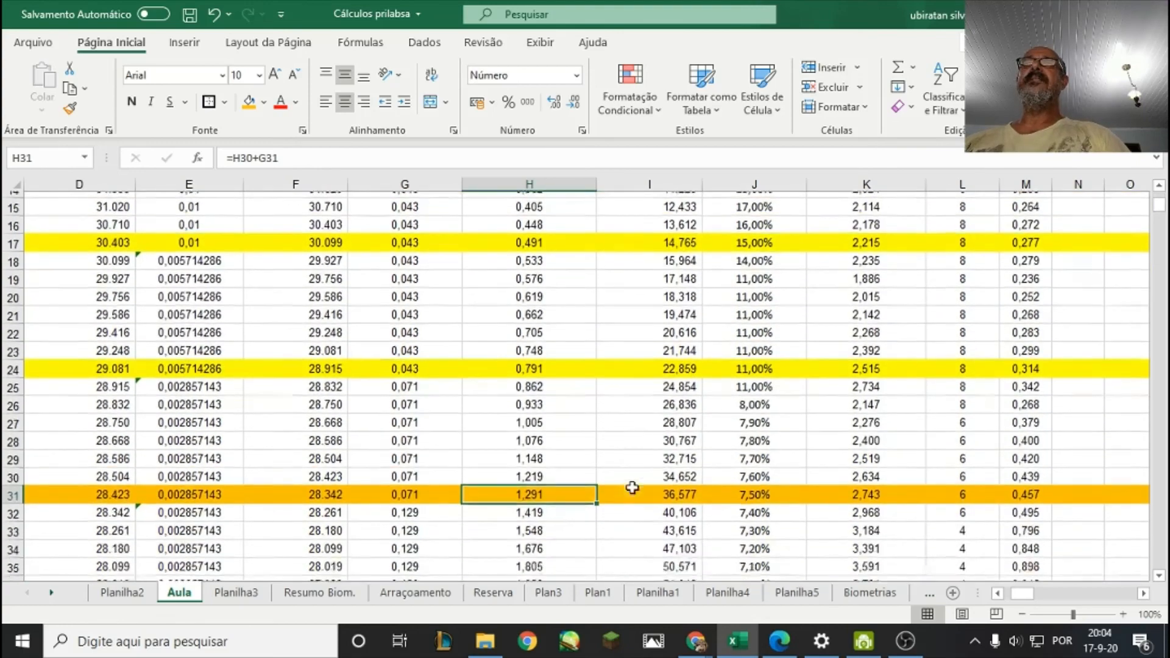
key(Right)
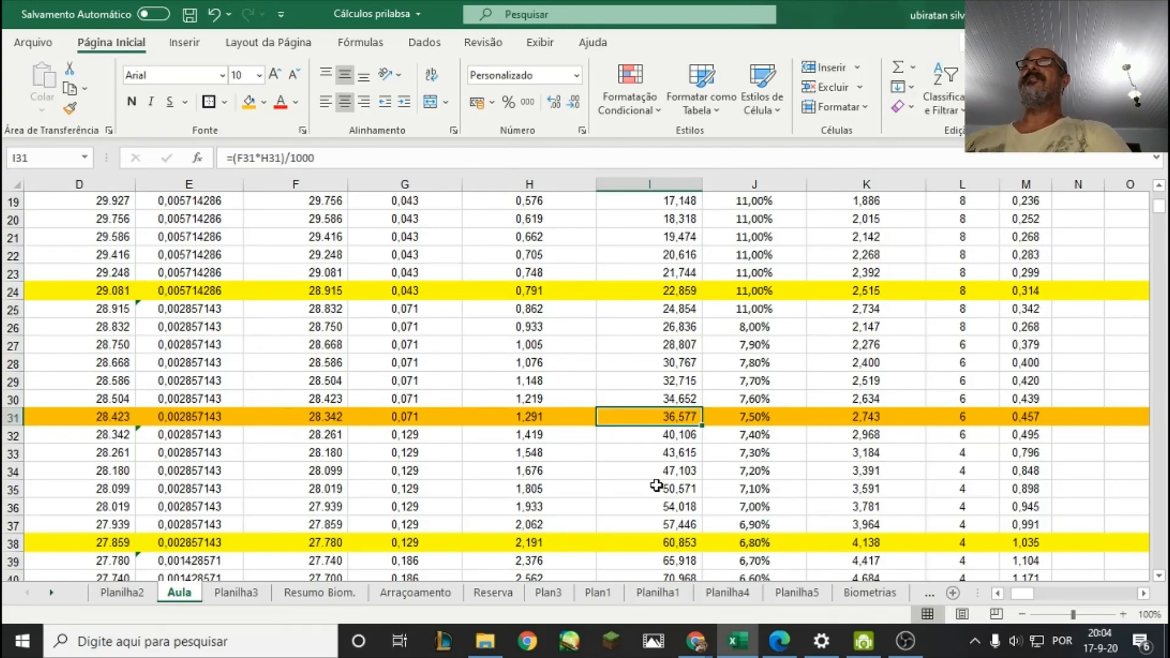
click(718, 490)
scroll(755, 486, up, 6)
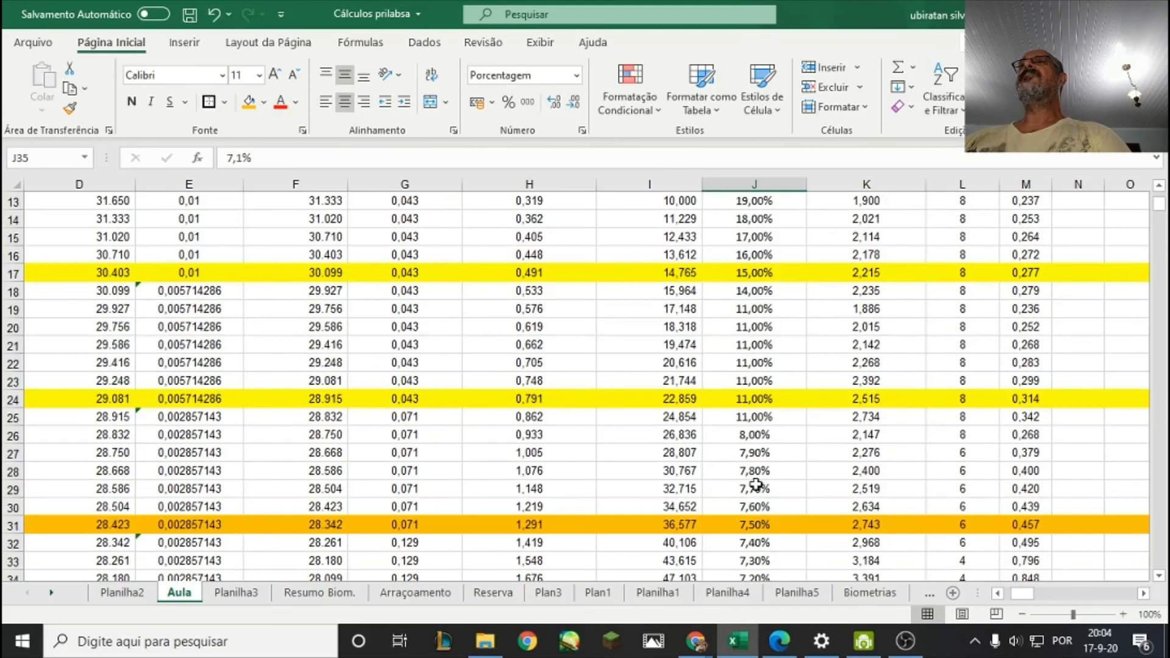
Check the day 28 biomass feed percentage in J31 and the daily feed formula in K31.
scroll(756, 485, down, 4)
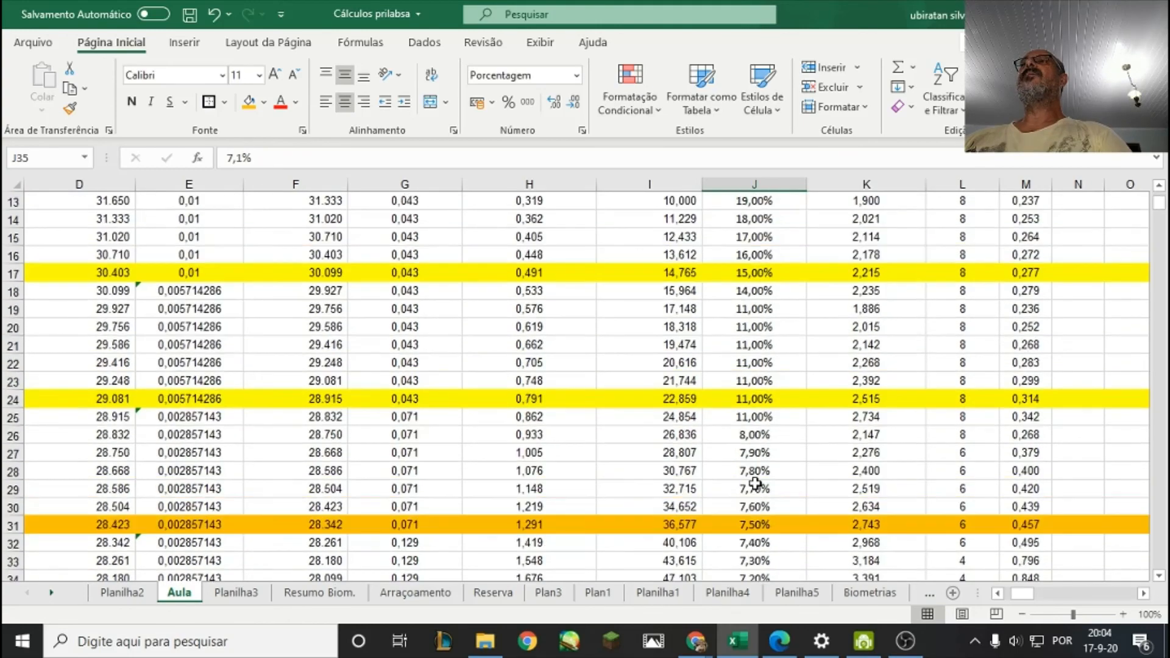
scroll(755, 484, down, 3)
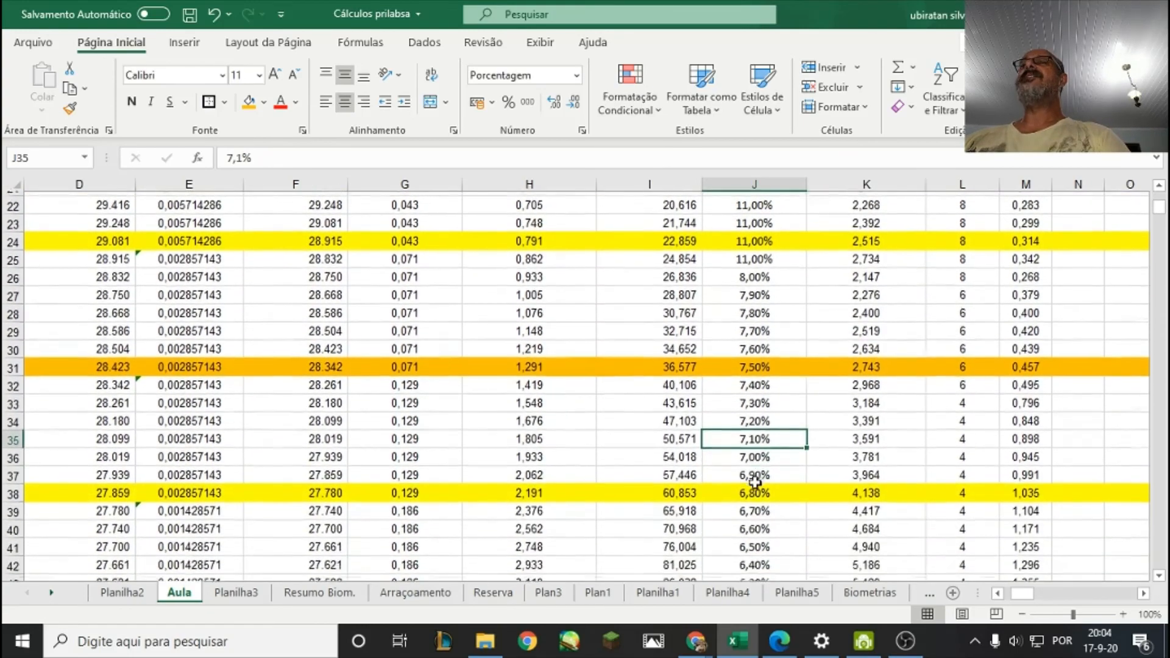
click(766, 363)
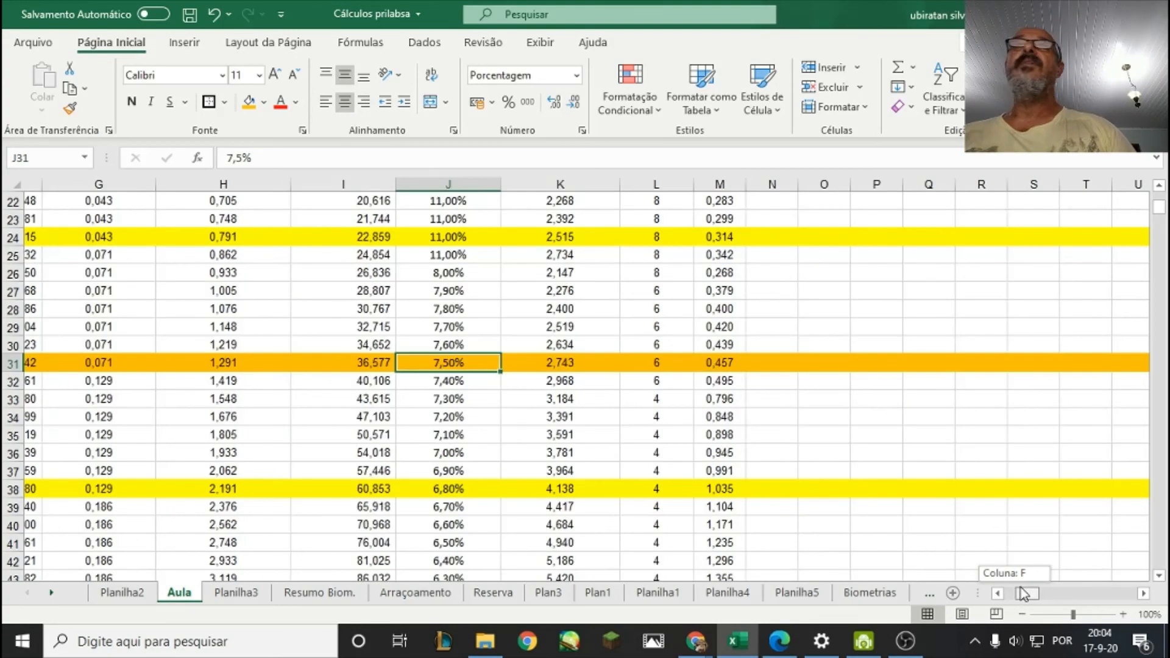
drag(1024, 594, 1027, 594)
click(565, 360)
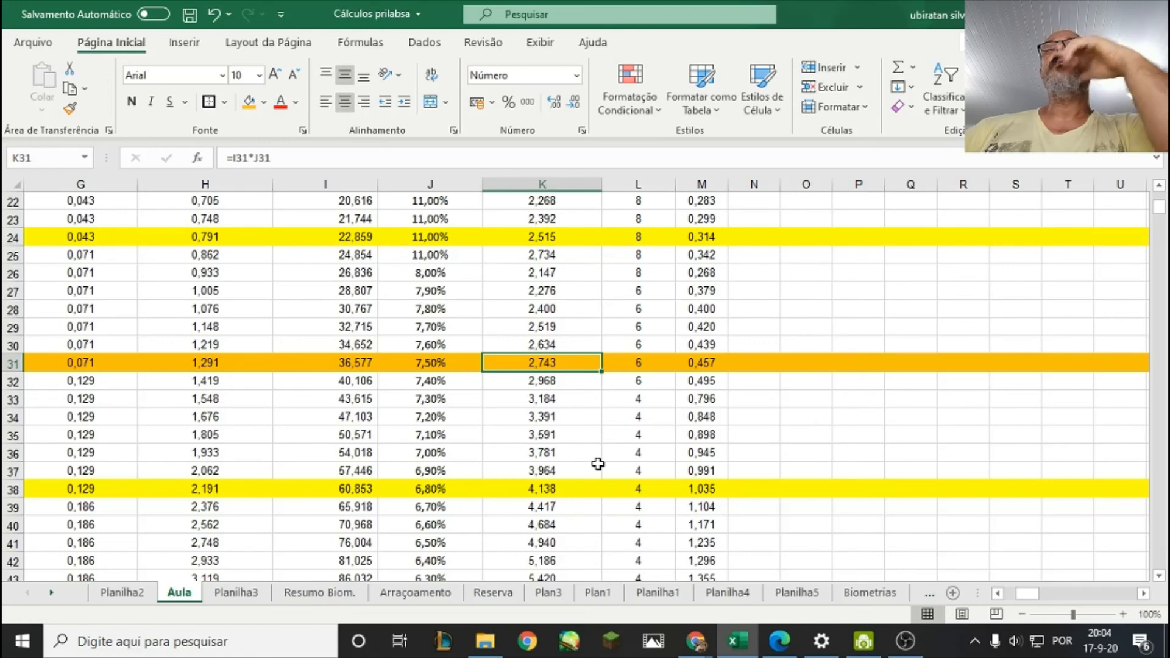
click(599, 383)
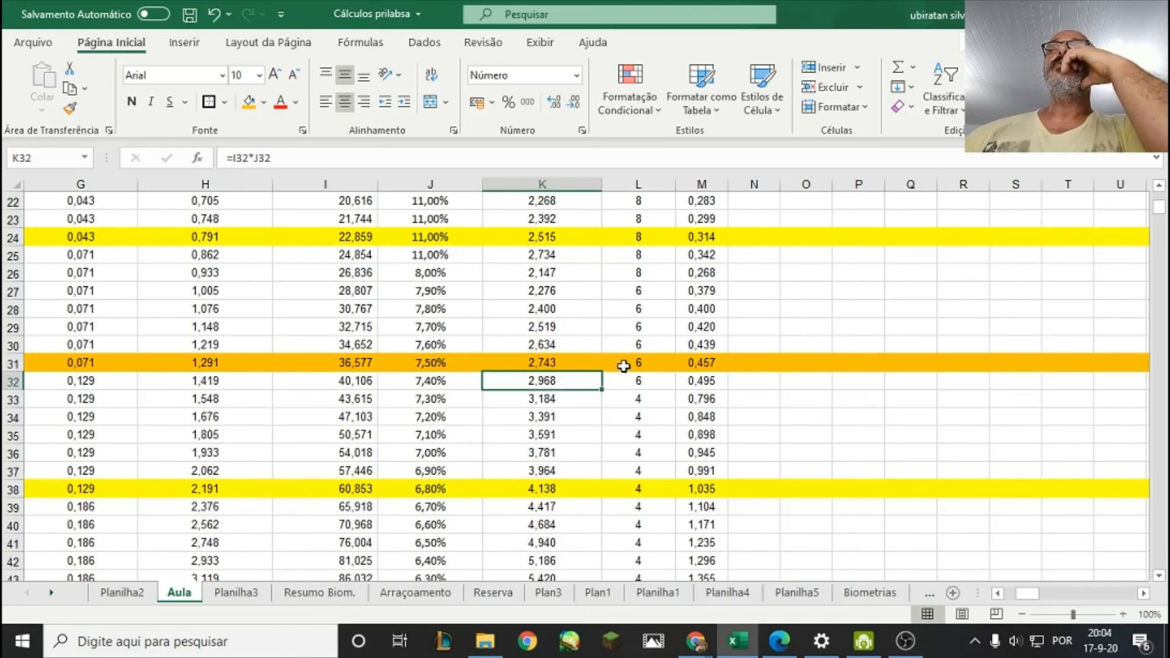
Check the day 28 feeding frequency in L31 and the feed dose formula in M31.
click(622, 366)
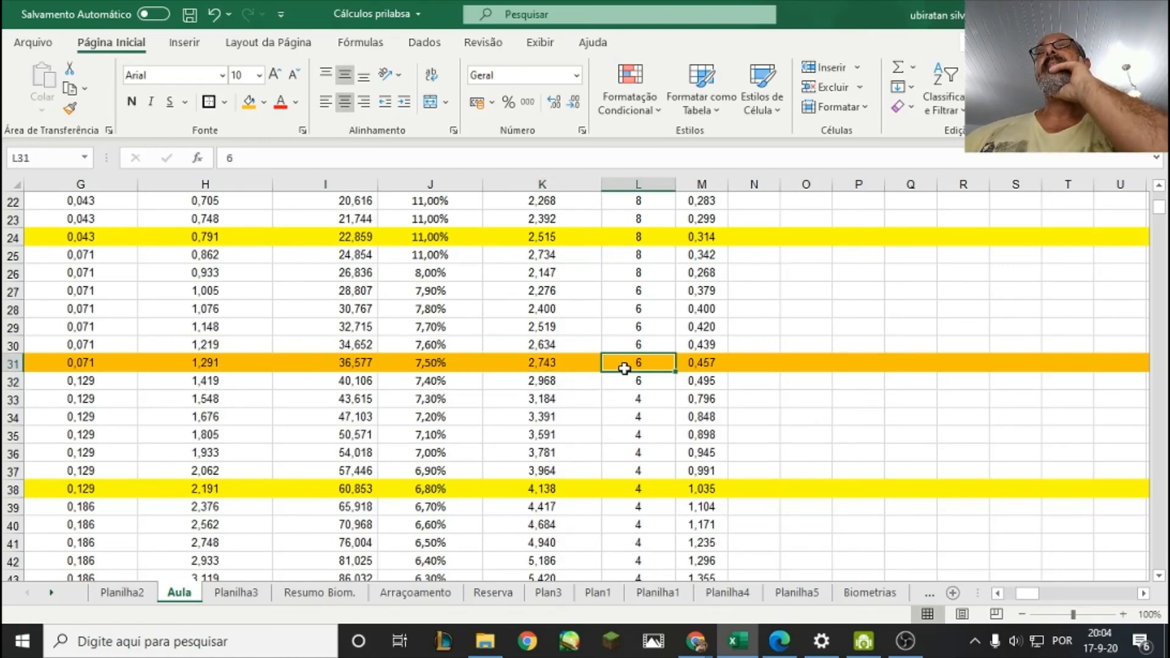
click(664, 410)
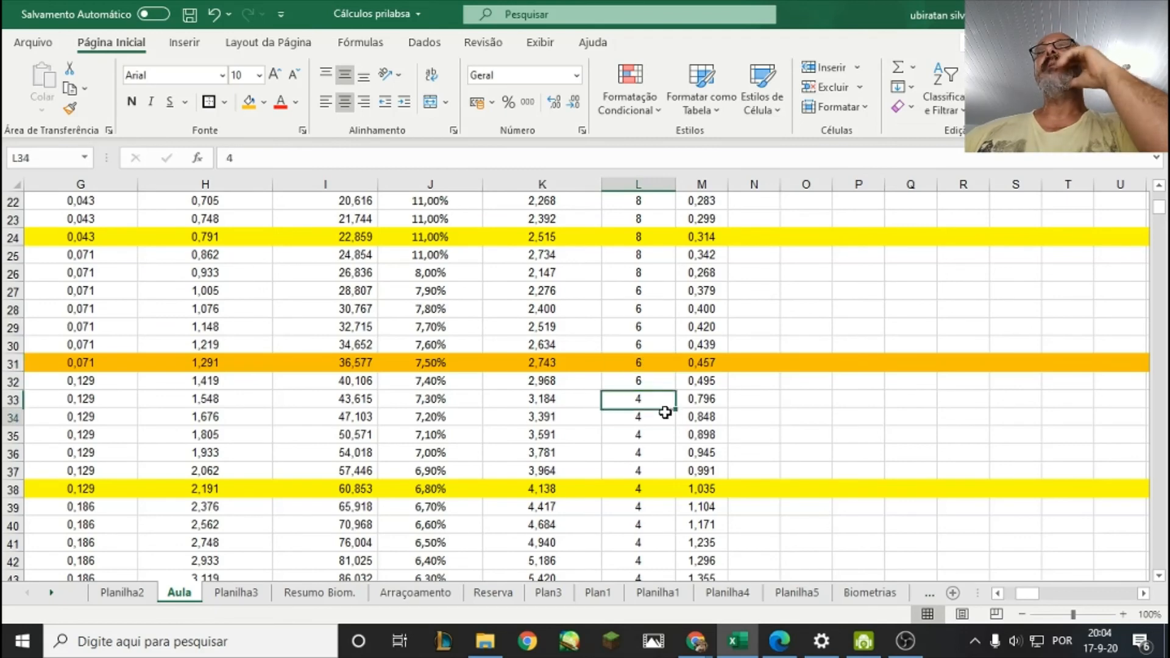
click(657, 359)
click(712, 362)
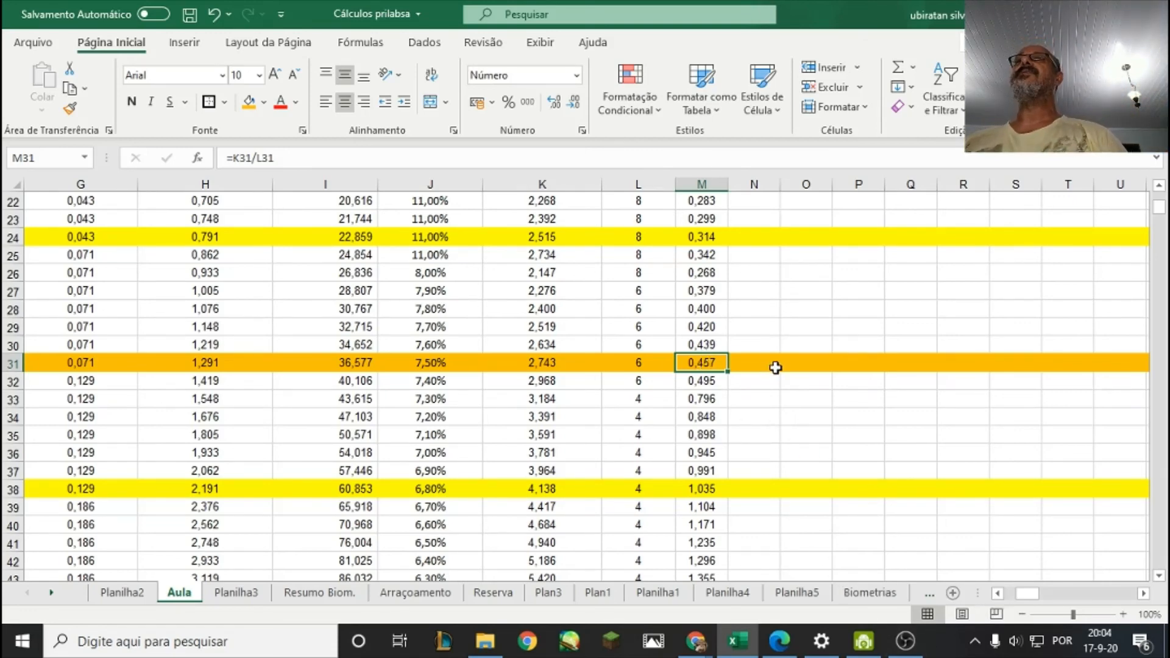
Delete the empty columns N through AA so the feed type columns follow the feed dose column.
scroll(776, 335, up, 2)
drag(762, 182, 1084, 191)
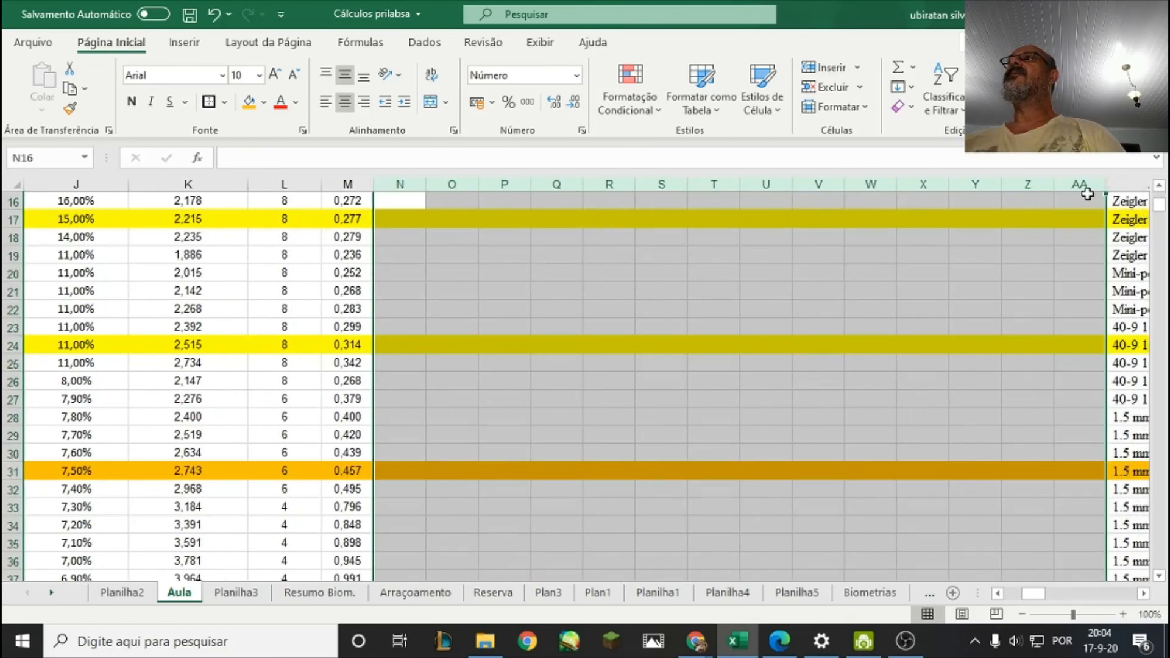
right_click(995, 270)
click(1059, 438)
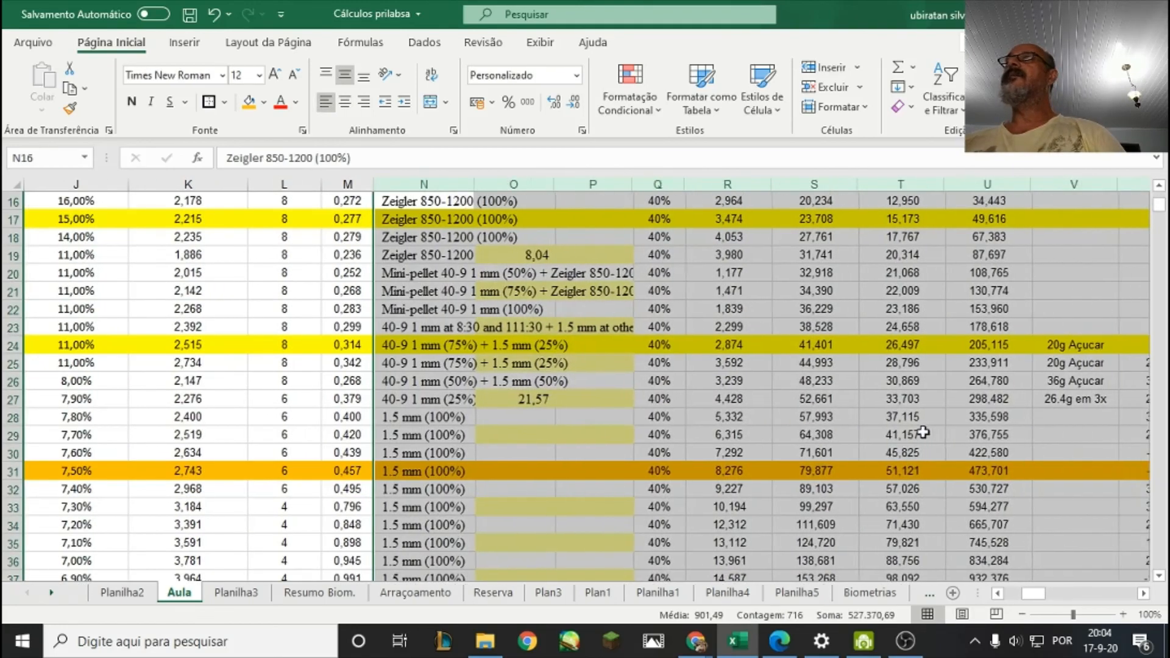
Examine the feed types listed from N4 down against the feed dose columns and the headings above them.
drag(1037, 598, 1035, 593)
scroll(663, 475, up, 5)
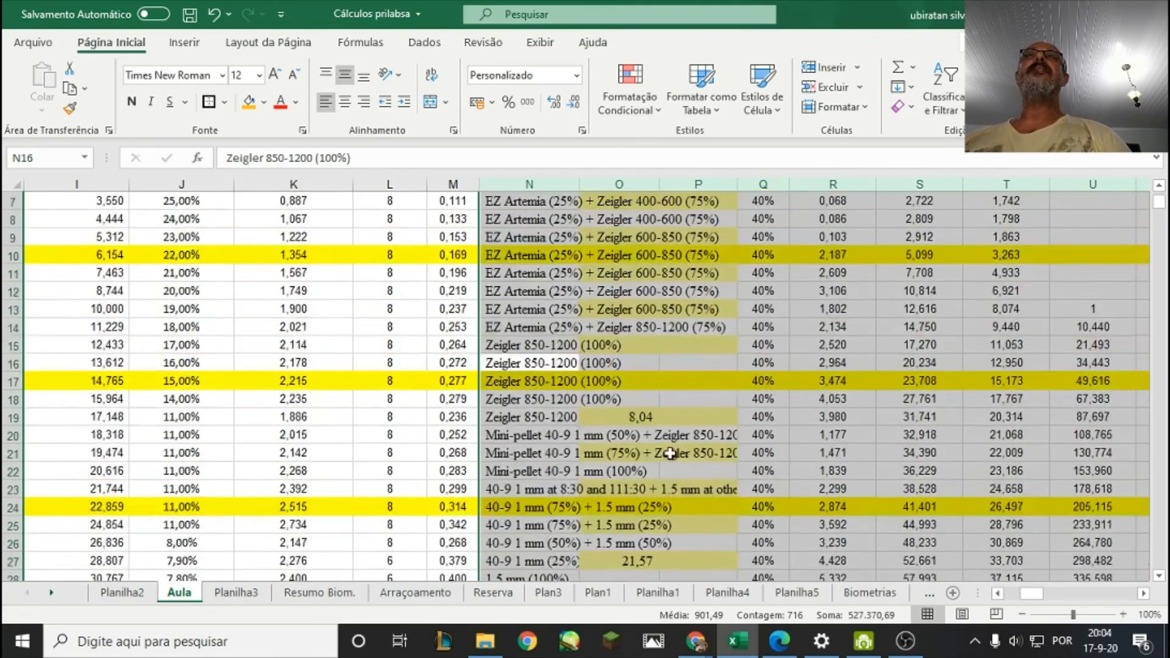
scroll(660, 451, down, 1)
scroll(659, 435, up, 1)
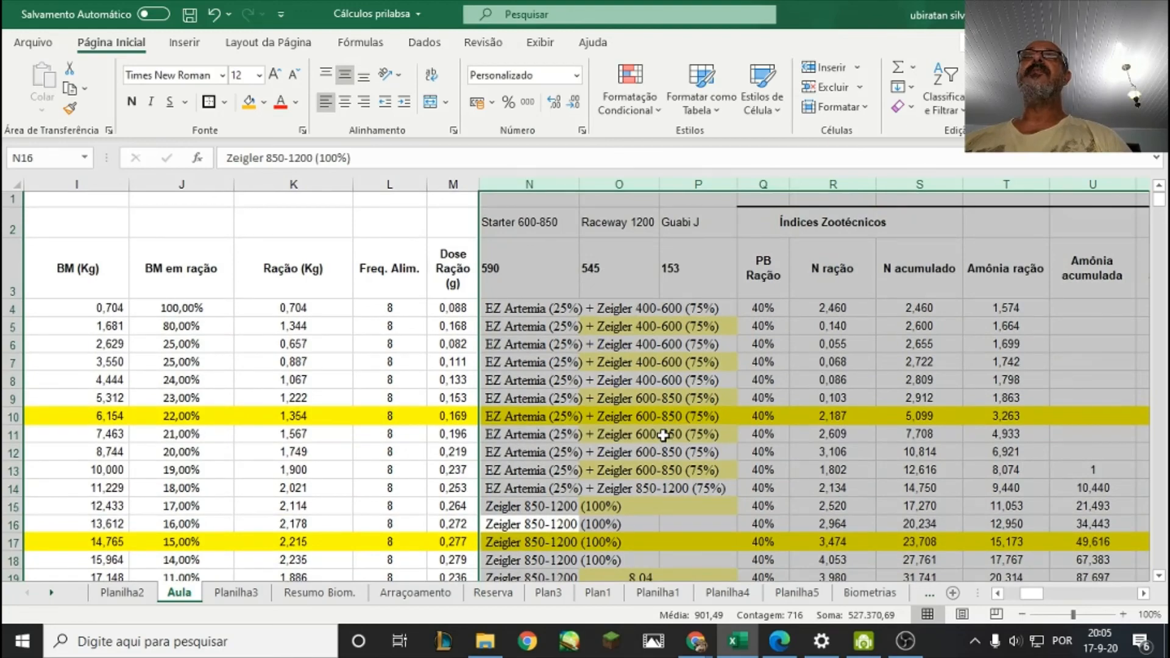
scroll(662, 435, down, 1)
click(526, 206)
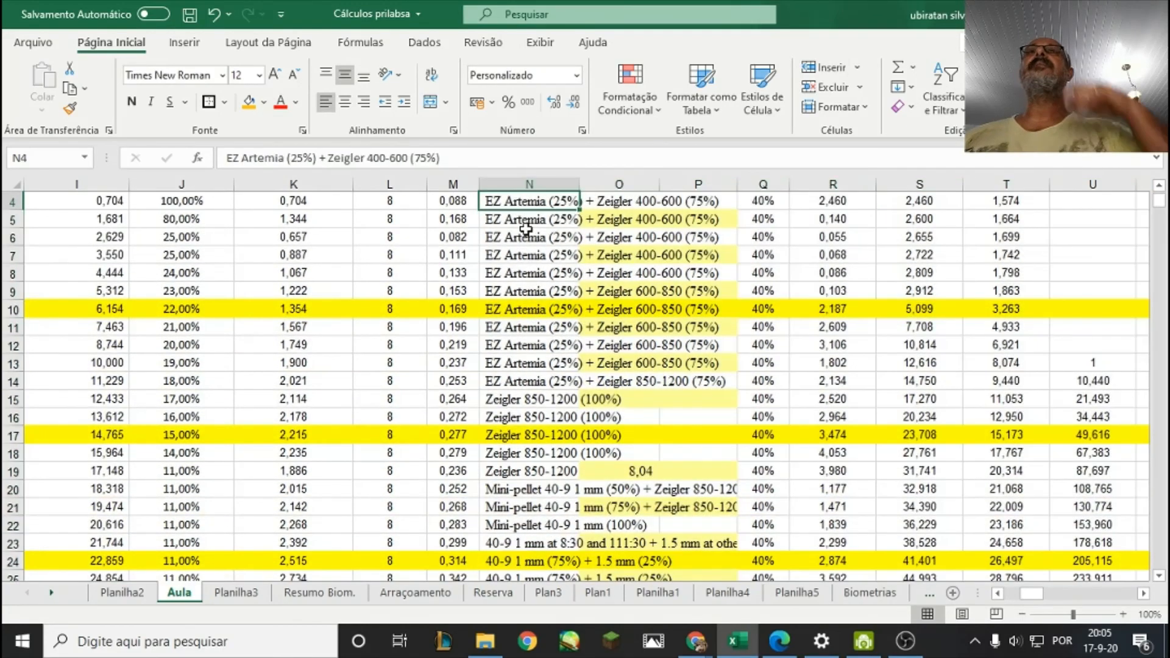
click(613, 339)
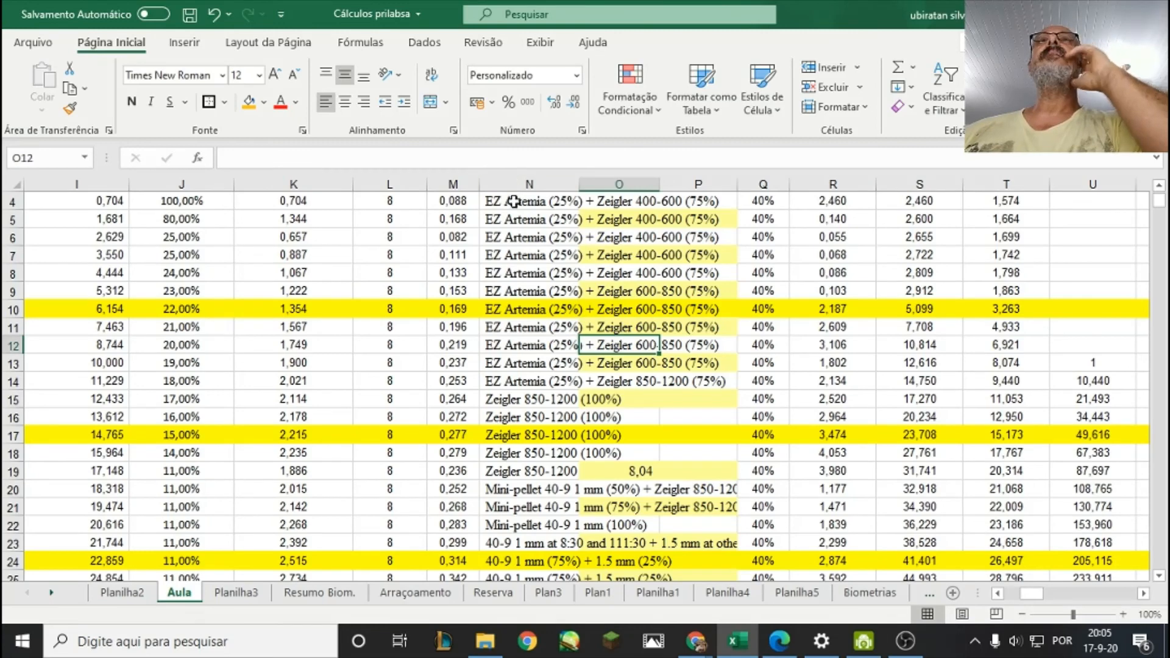
click(514, 201)
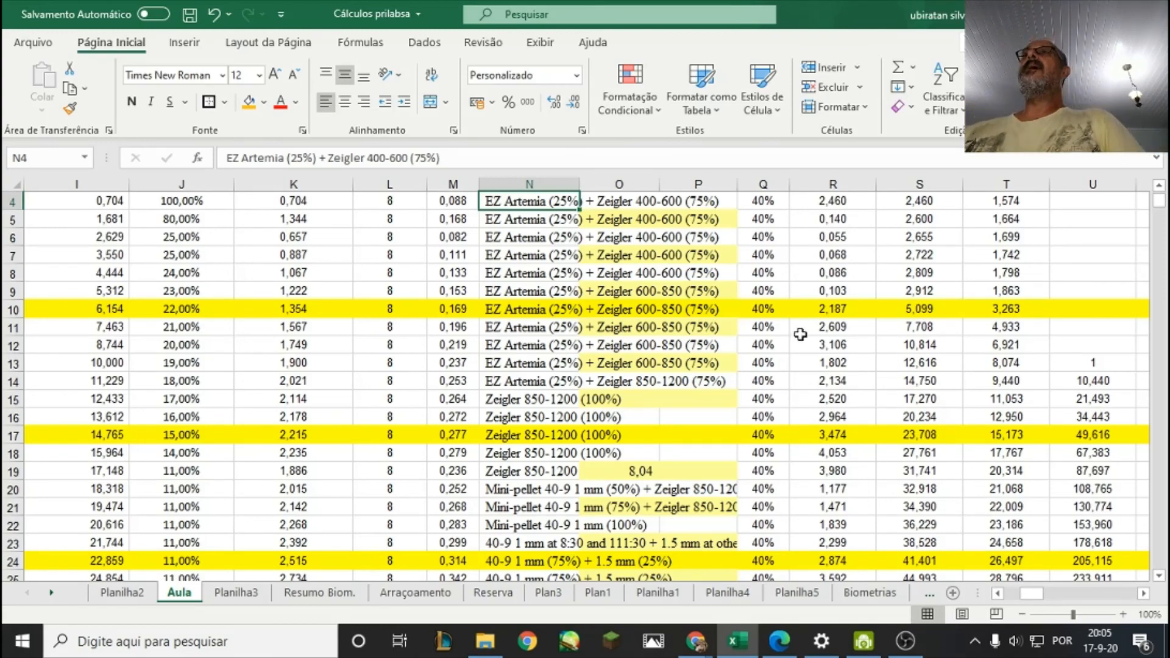
Check the PB Ração heading in Q3 and the protein percentage in Q4 against the feed mix in N4.
scroll(801, 334, up, 1)
click(762, 278)
scroll(762, 277, down, 2)
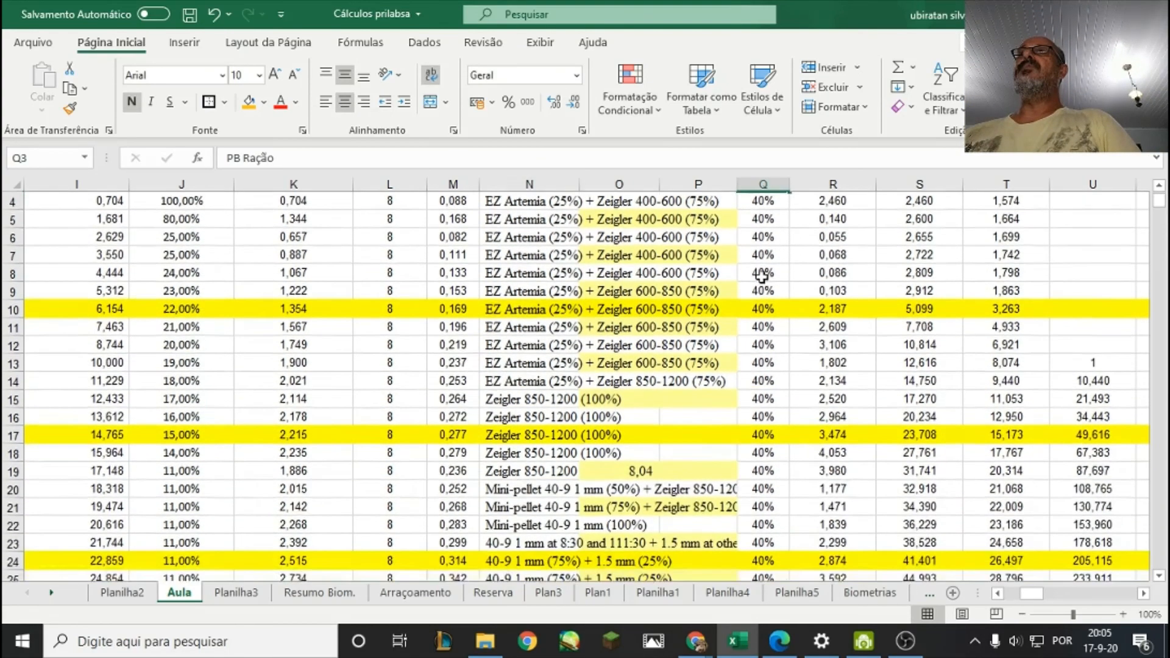
scroll(759, 276, up, 1)
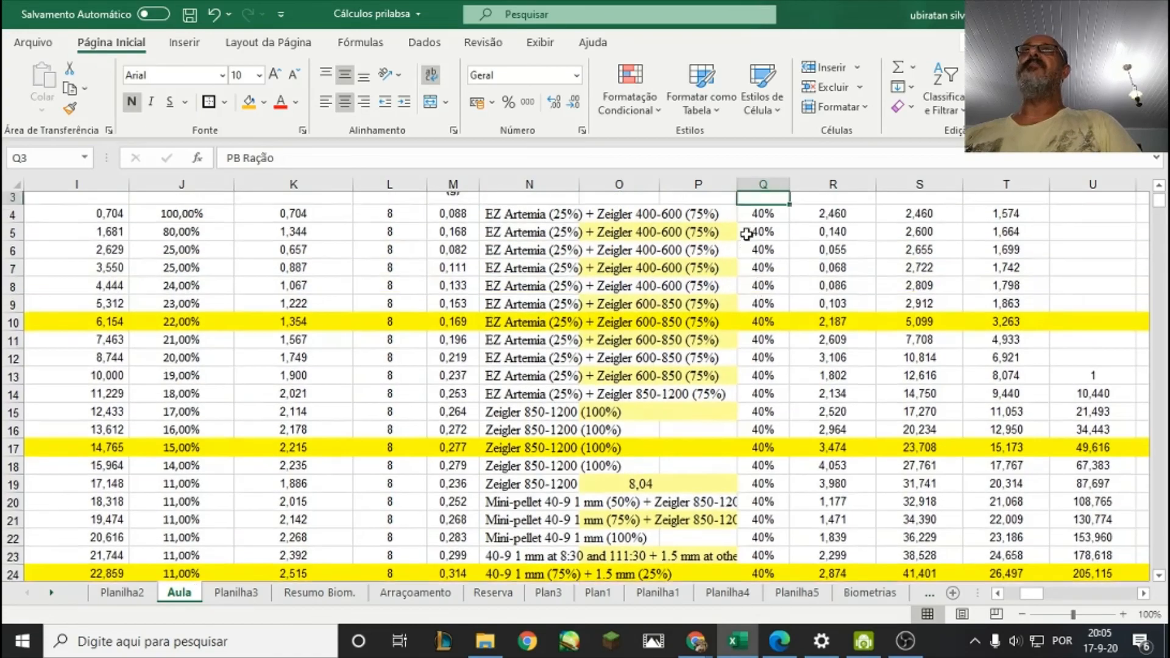
scroll(754, 229, up, 1)
click(505, 311)
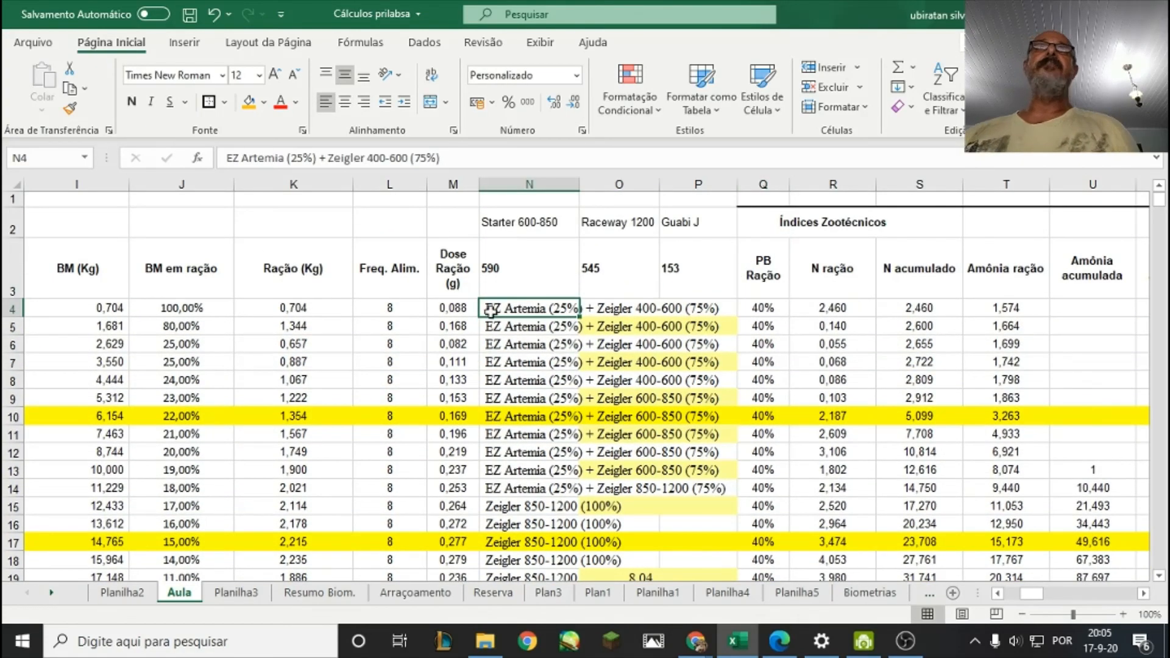
click(772, 311)
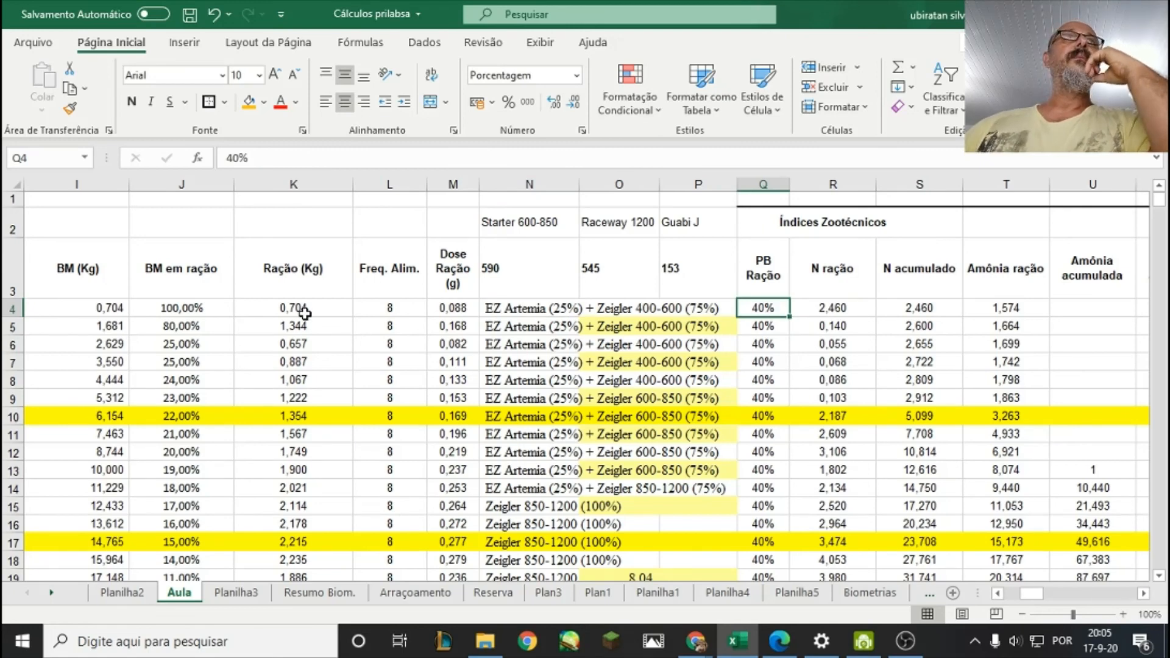
Review row 4 from the feed amount in K4 and protein in Q4 through nitrogen in R4 and S4 to ammonia in T4.
click(334, 309)
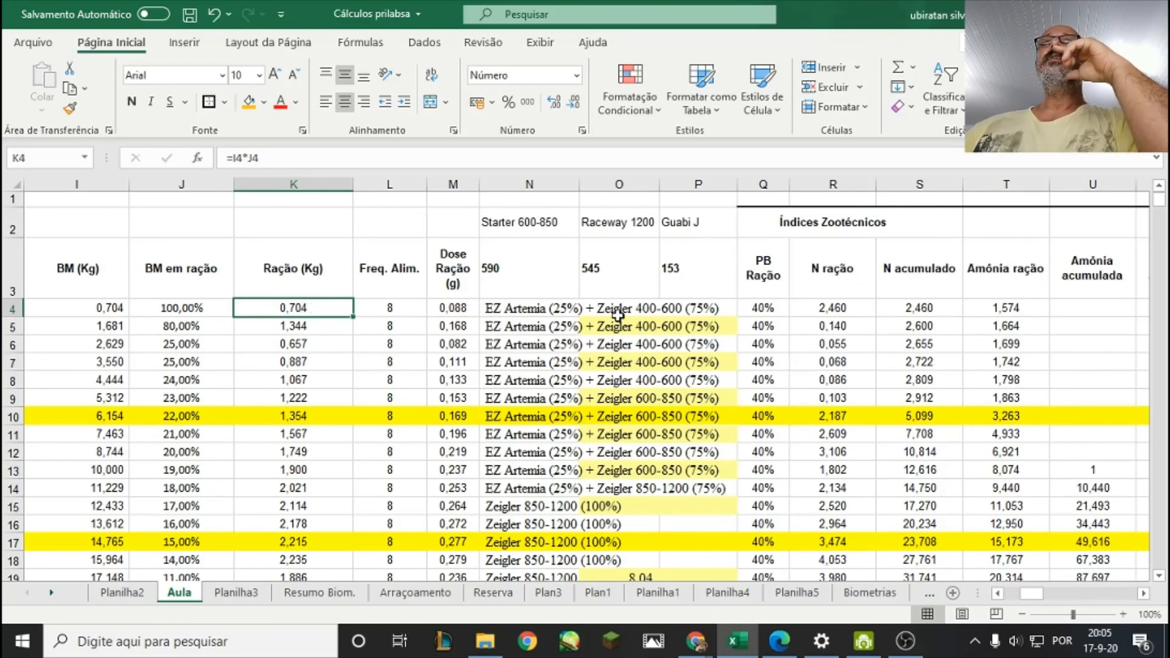
click(759, 308)
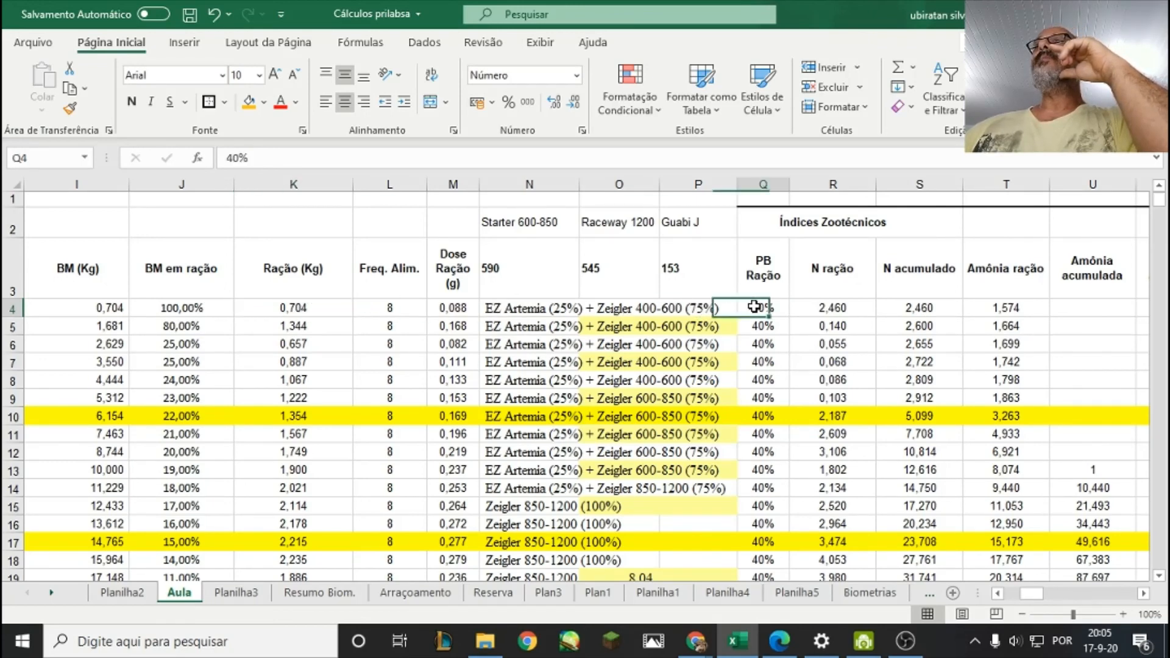
click(831, 307)
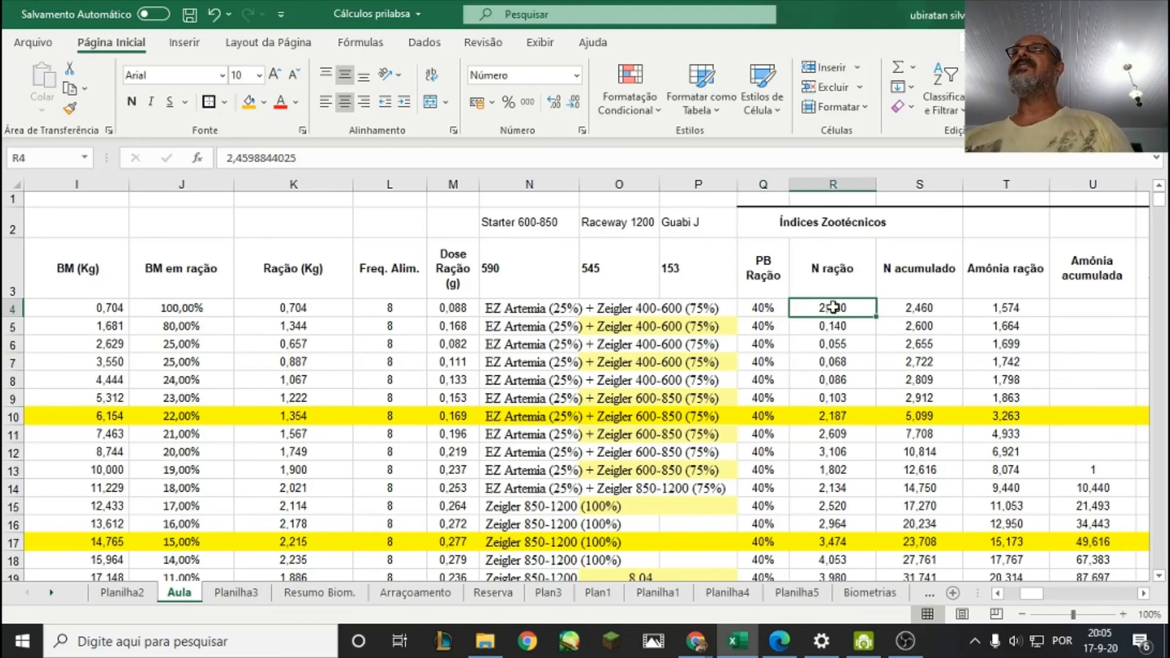
click(931, 302)
click(986, 310)
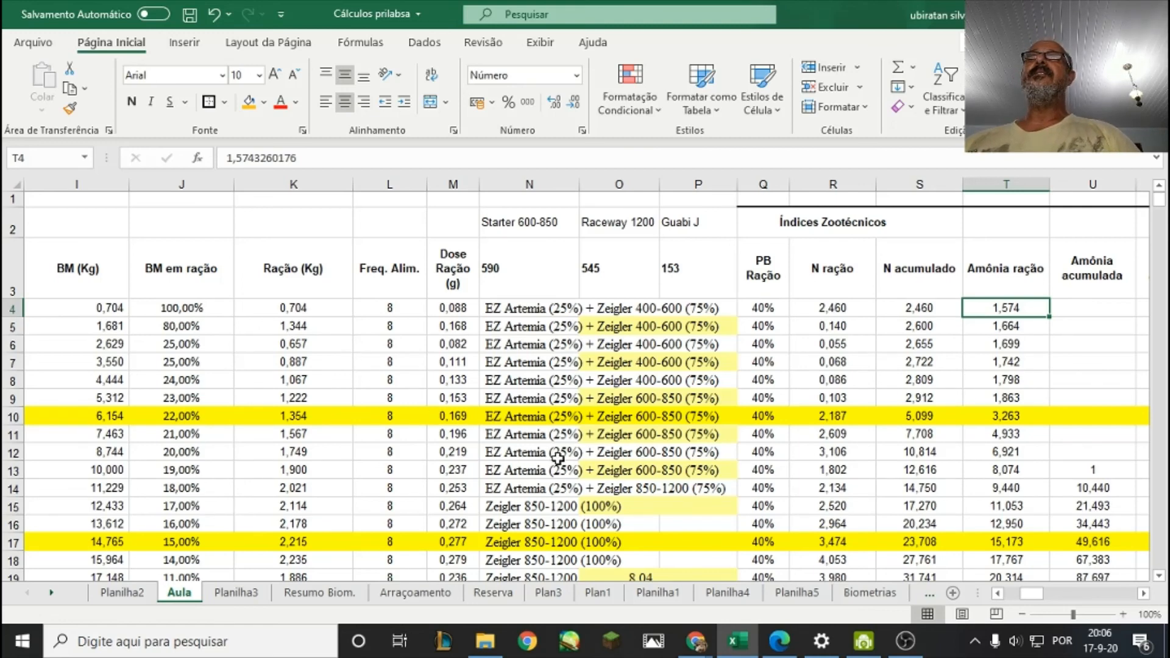
Compare the daily feed amounts in column K between rows 6 and 11.
click(295, 362)
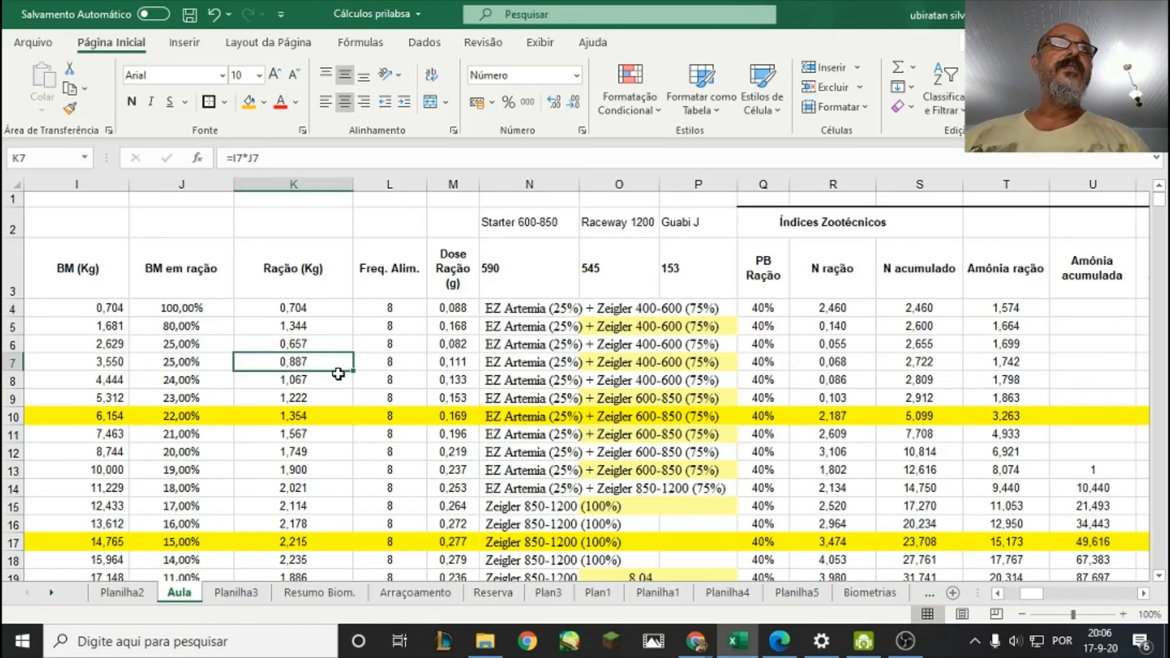
click(310, 397)
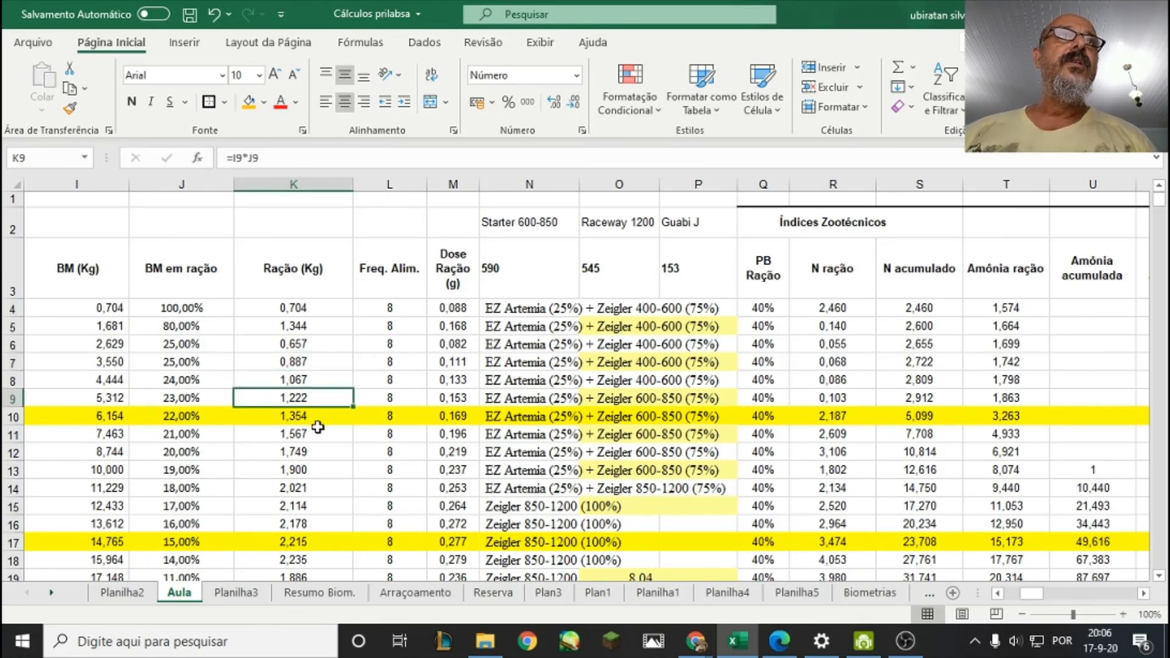
click(319, 428)
click(331, 397)
click(330, 380)
click(331, 362)
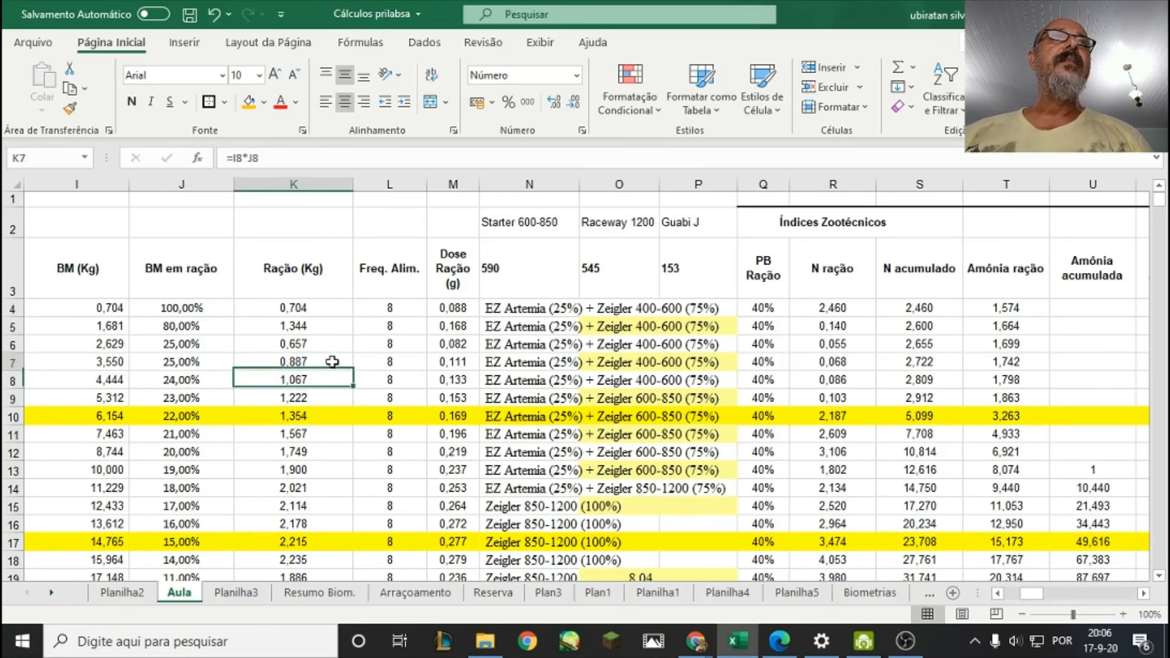
click(331, 341)
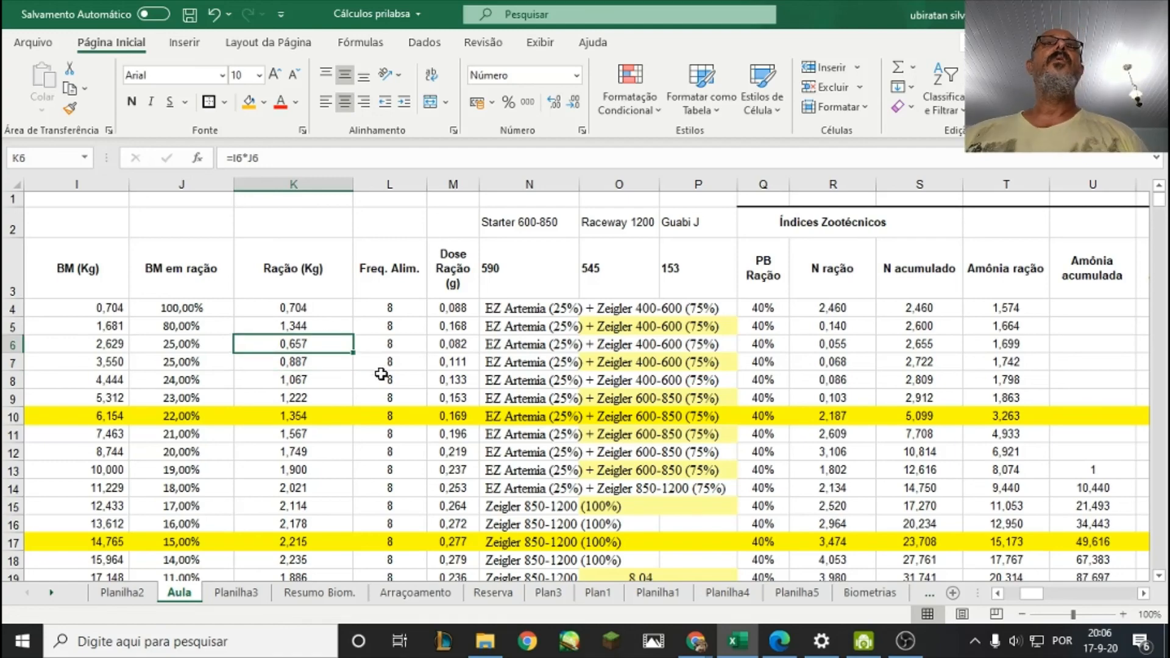
Examine the feed amounts in K7 through K9 alongside the individual weight and biomass columns.
drag(1029, 599, 1024, 598)
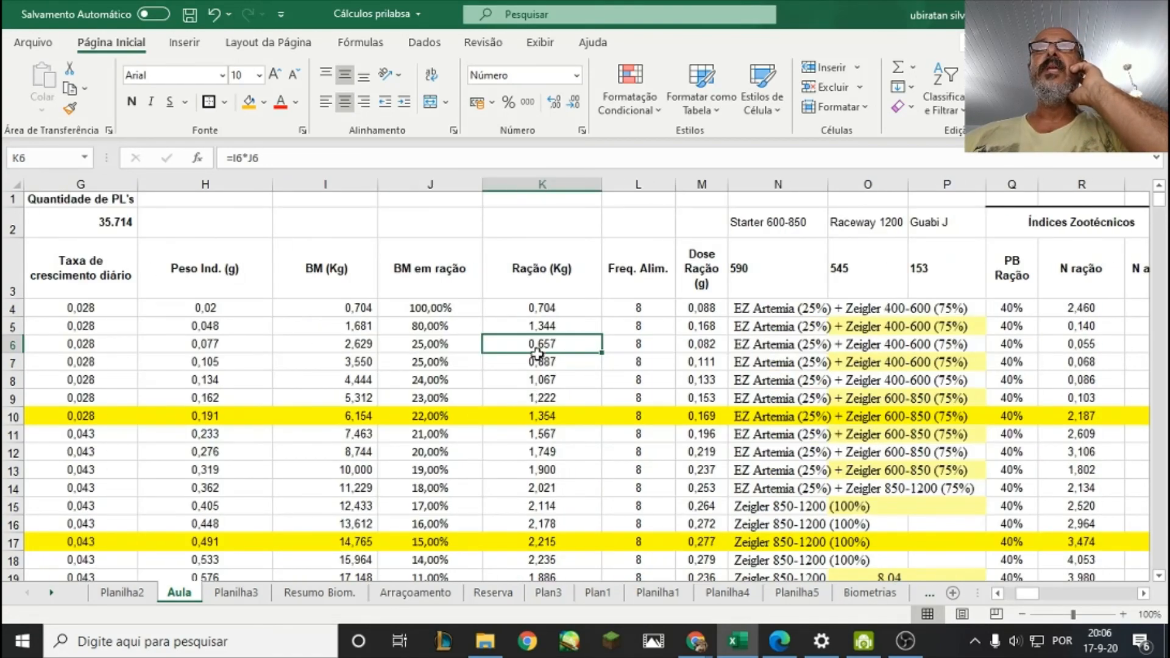
click(553, 360)
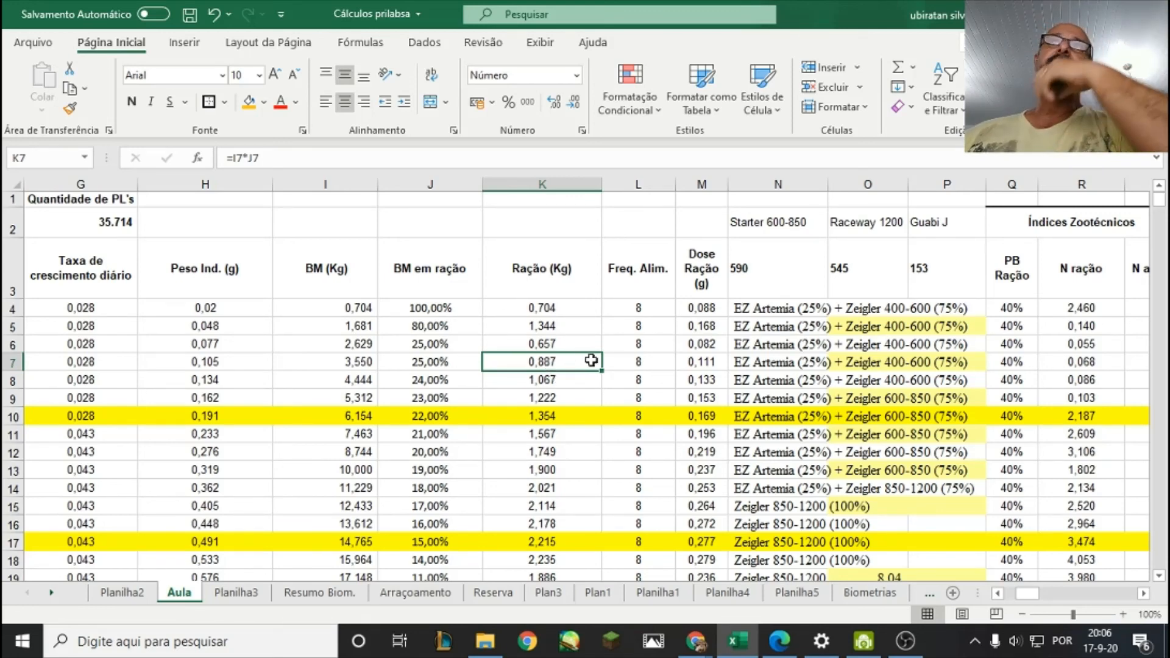
click(543, 383)
click(544, 364)
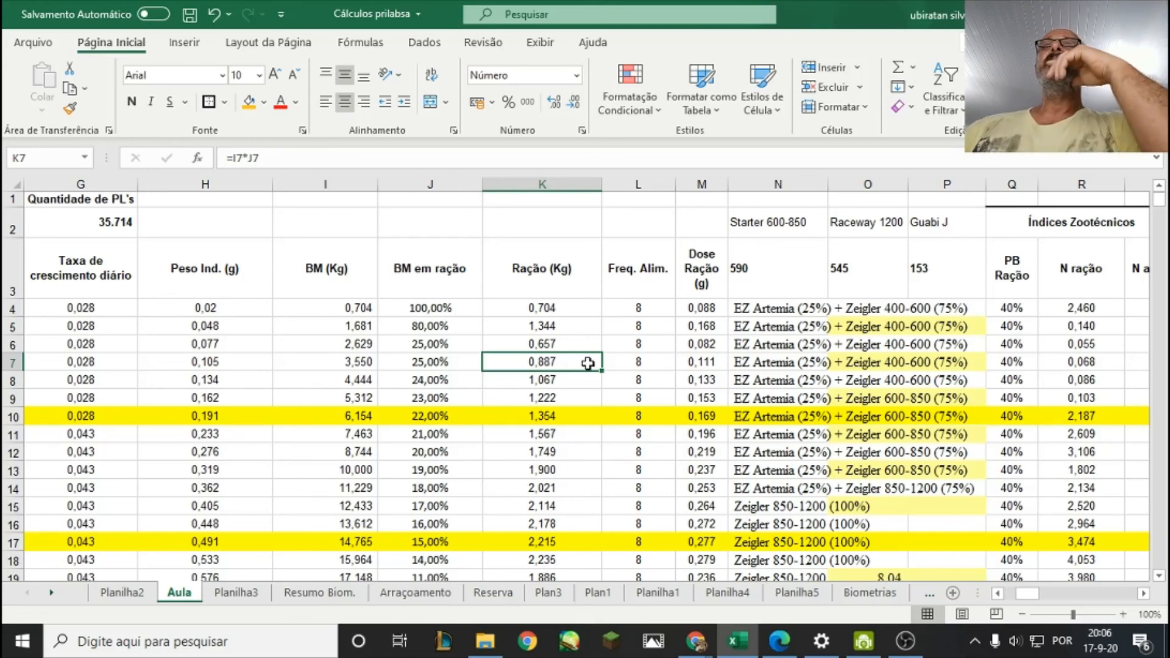
click(593, 402)
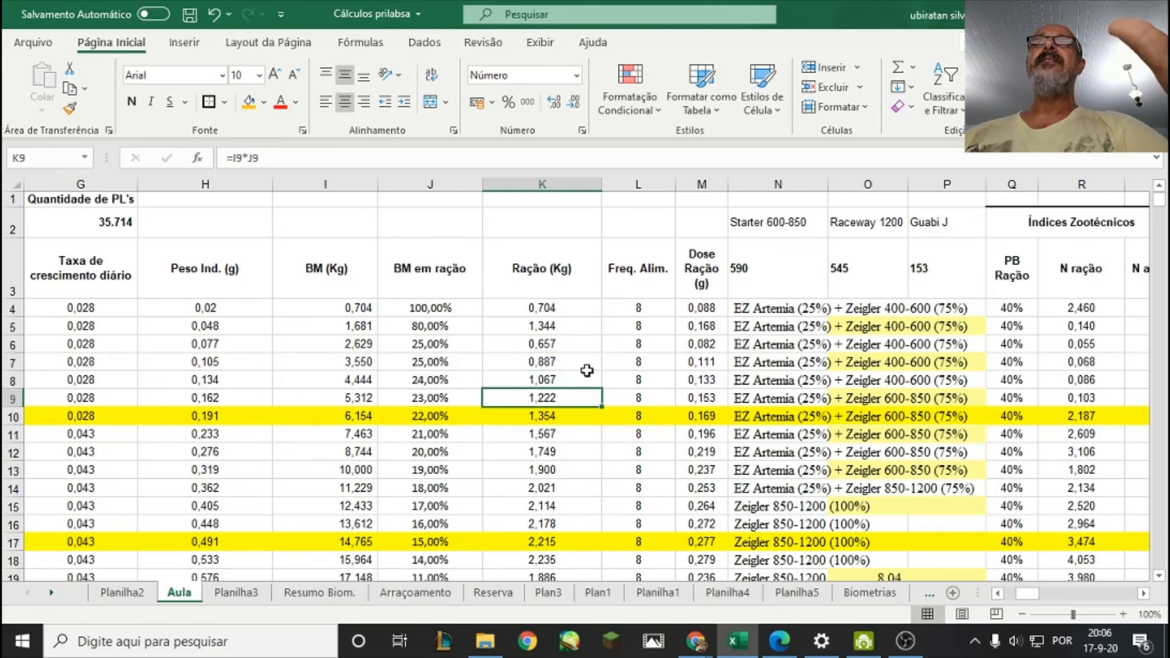
Check the feed amount in K7 against the next day's amount and the biomass percentage in J7.
click(544, 364)
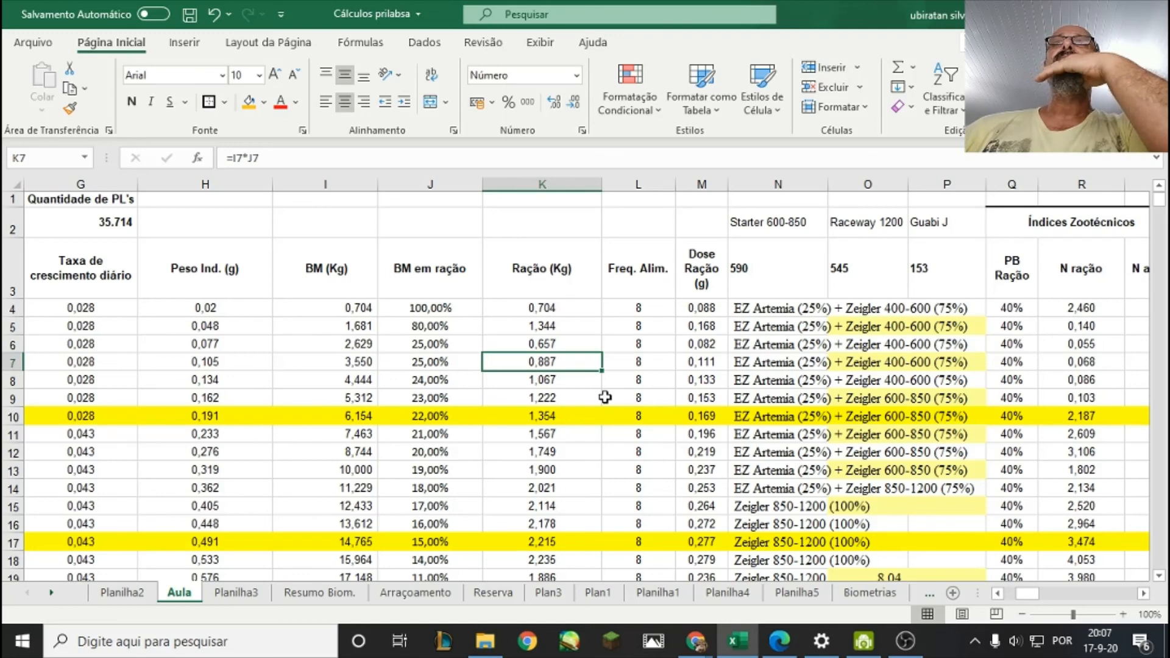
click(556, 379)
click(556, 362)
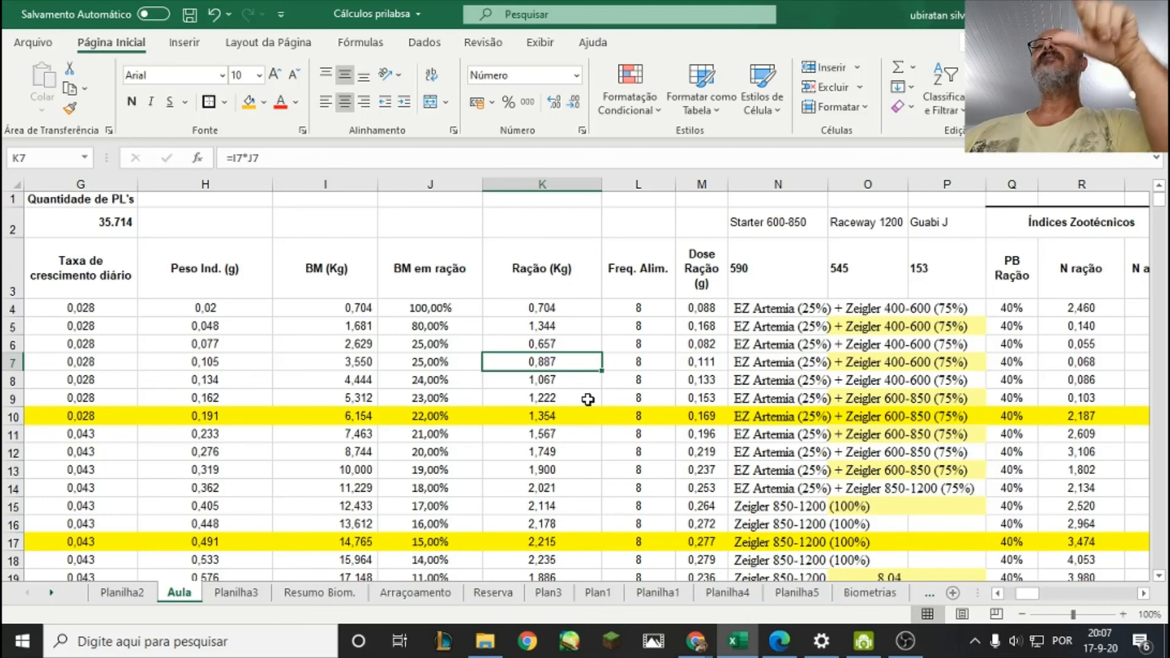
click(434, 363)
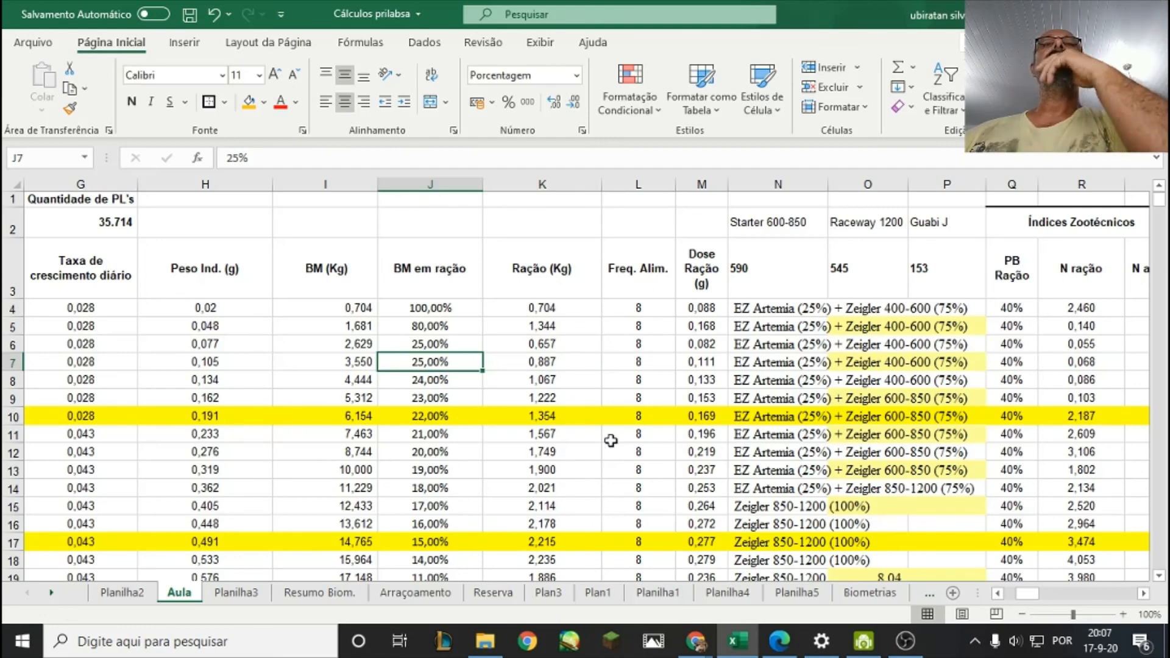
click(552, 366)
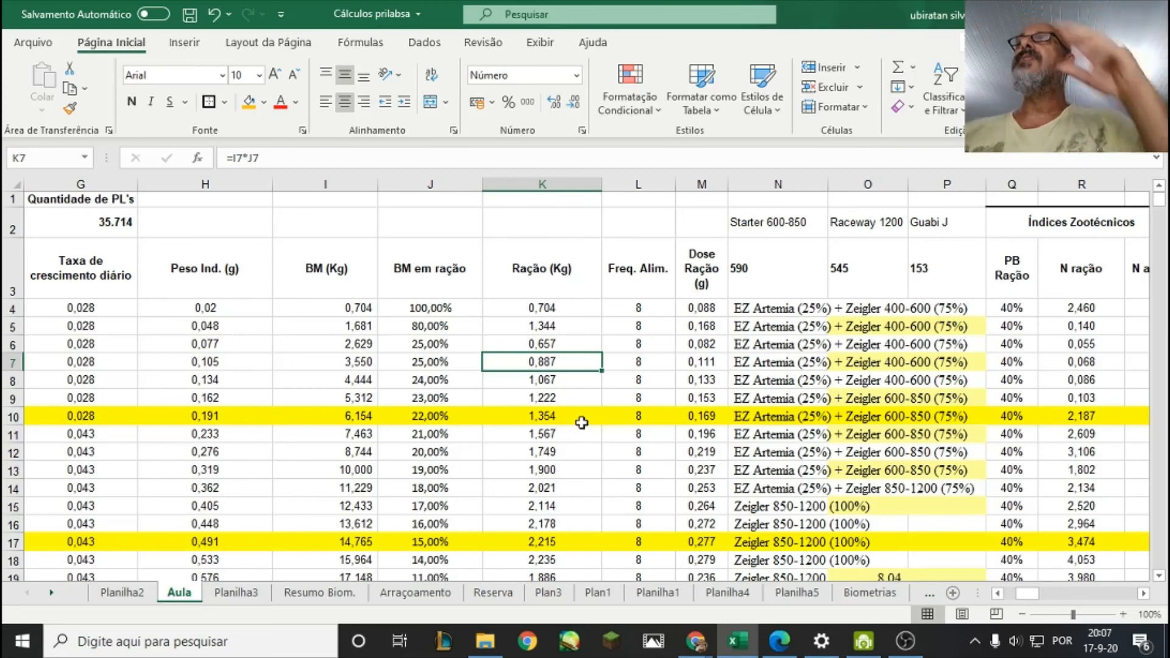
Review row 7's feed type, protein and nitrogen, the feed amount in K8, and the feed types down to row 24.
click(767, 360)
click(1001, 361)
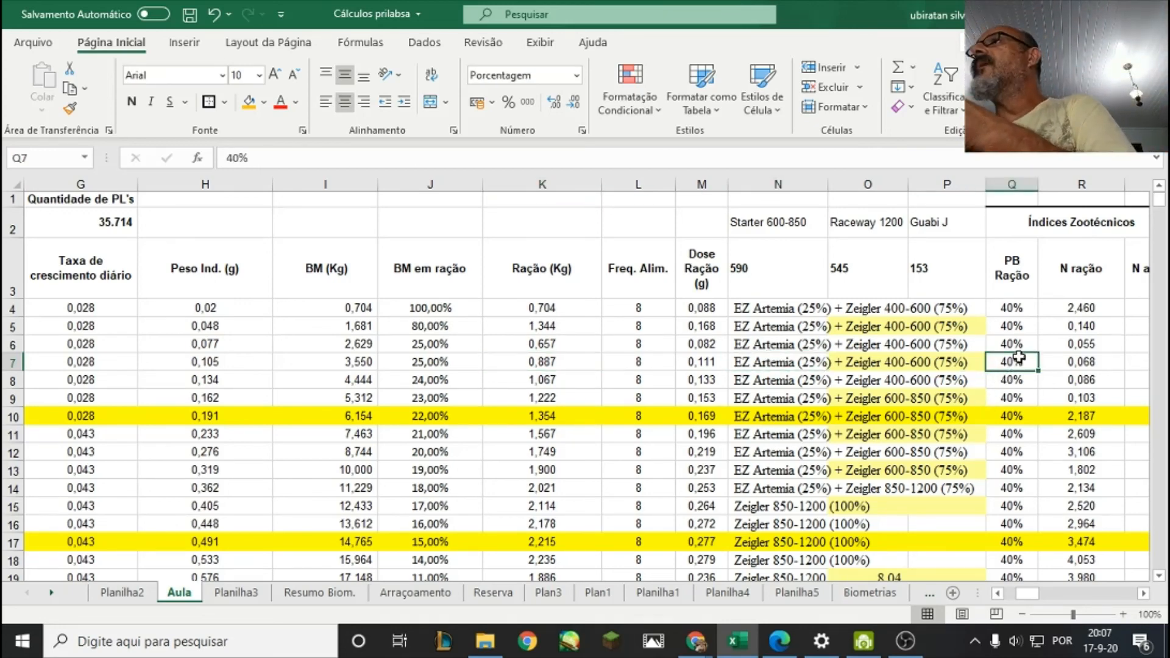
click(1060, 361)
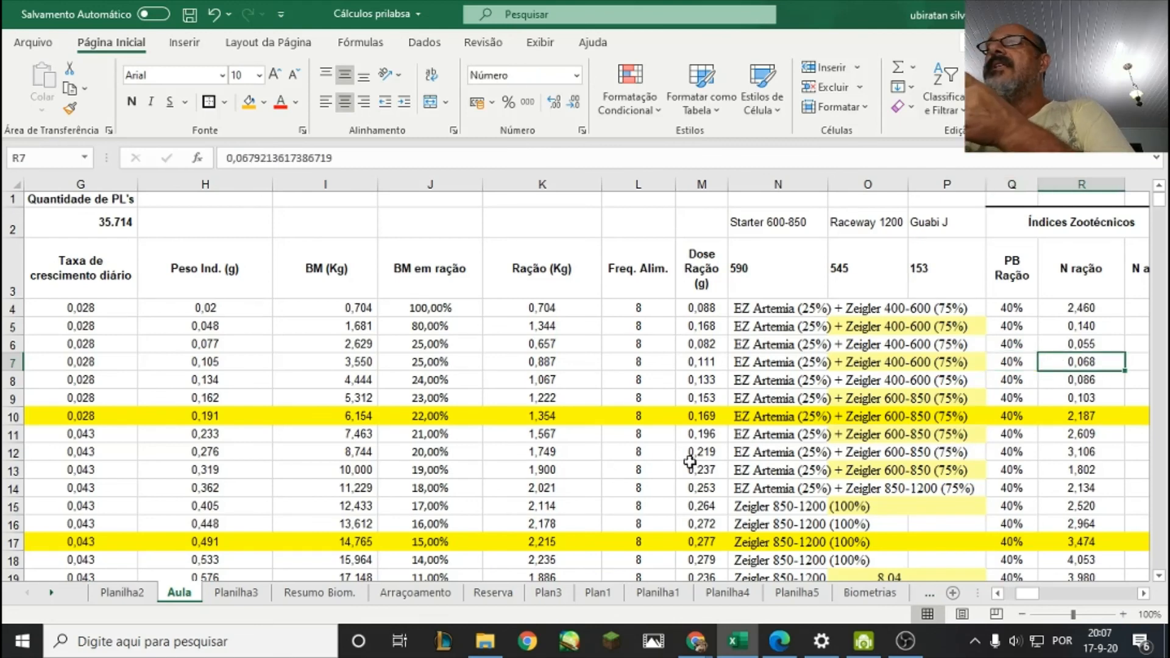
click(570, 381)
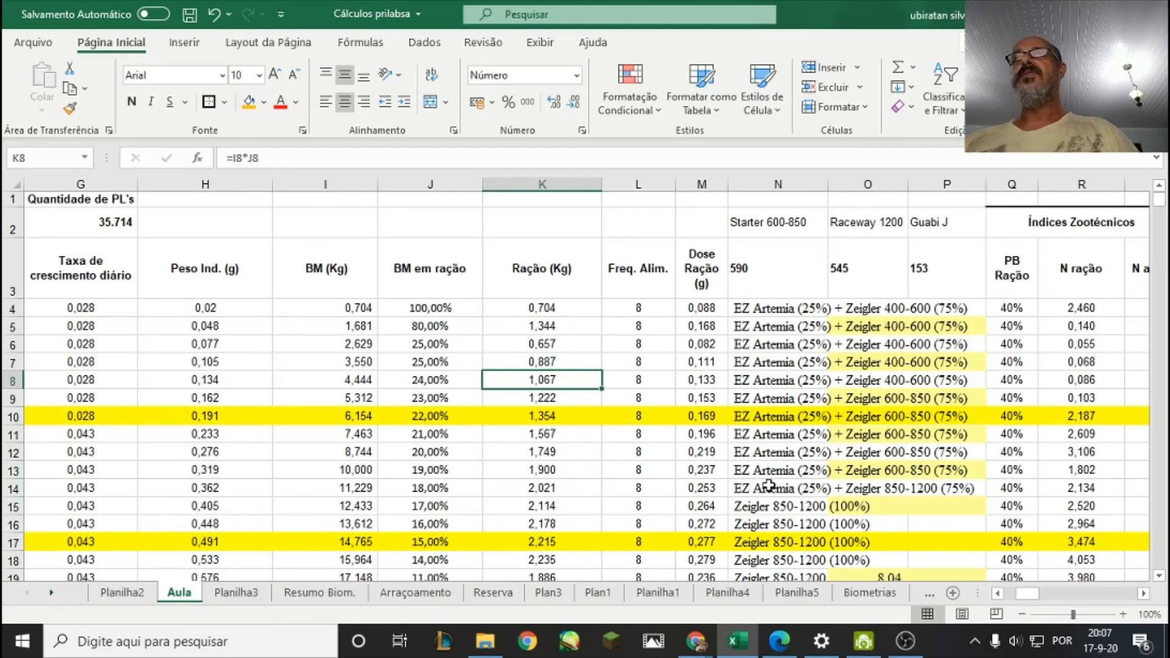
scroll(768, 486, down, 1)
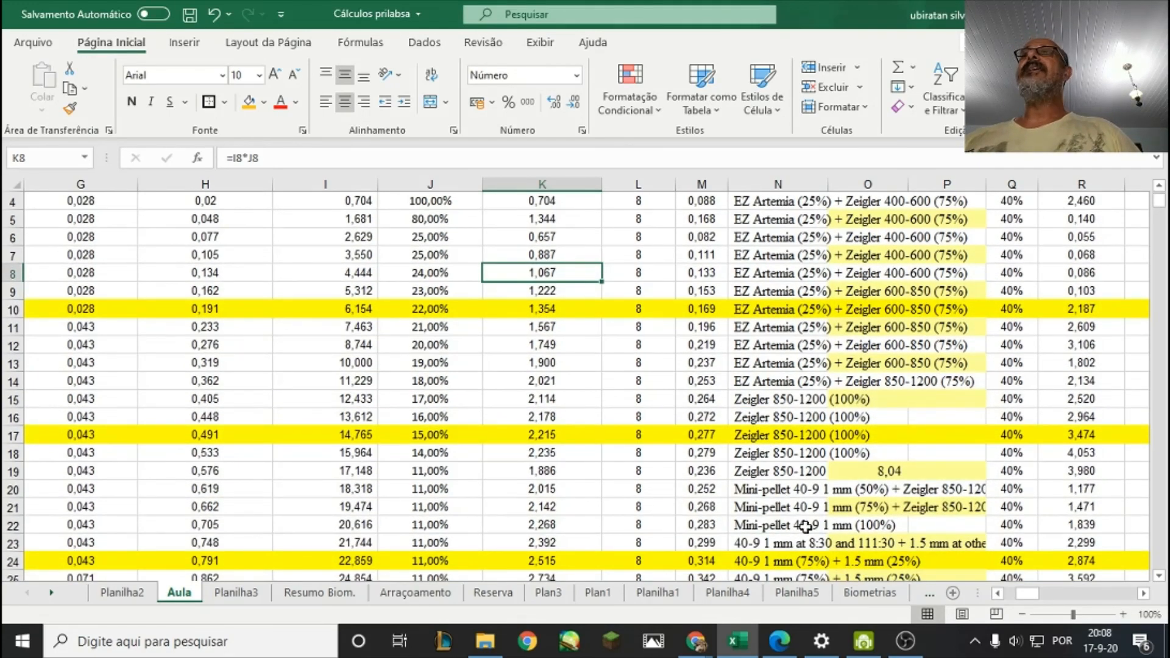
drag(1029, 598, 900, 528)
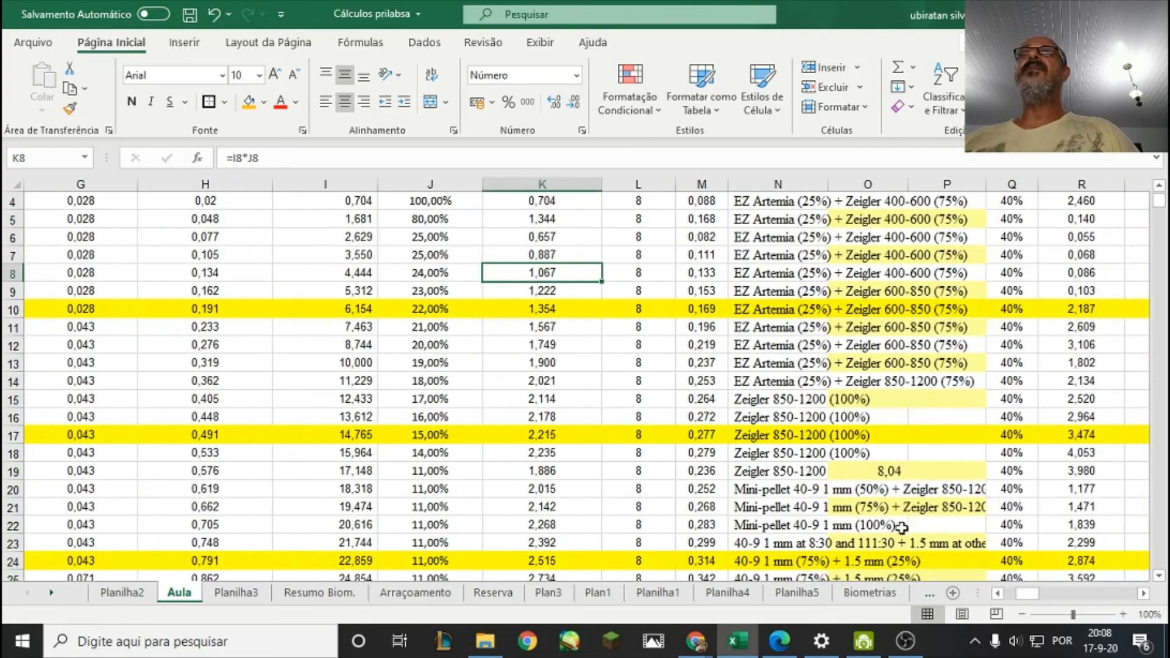
Examine the accumulated ammonia column U and its starting entry in U13 alongside the nitrogen and feed ammonia columns.
drag(1028, 596, 1057, 597)
scroll(836, 452, up, 1)
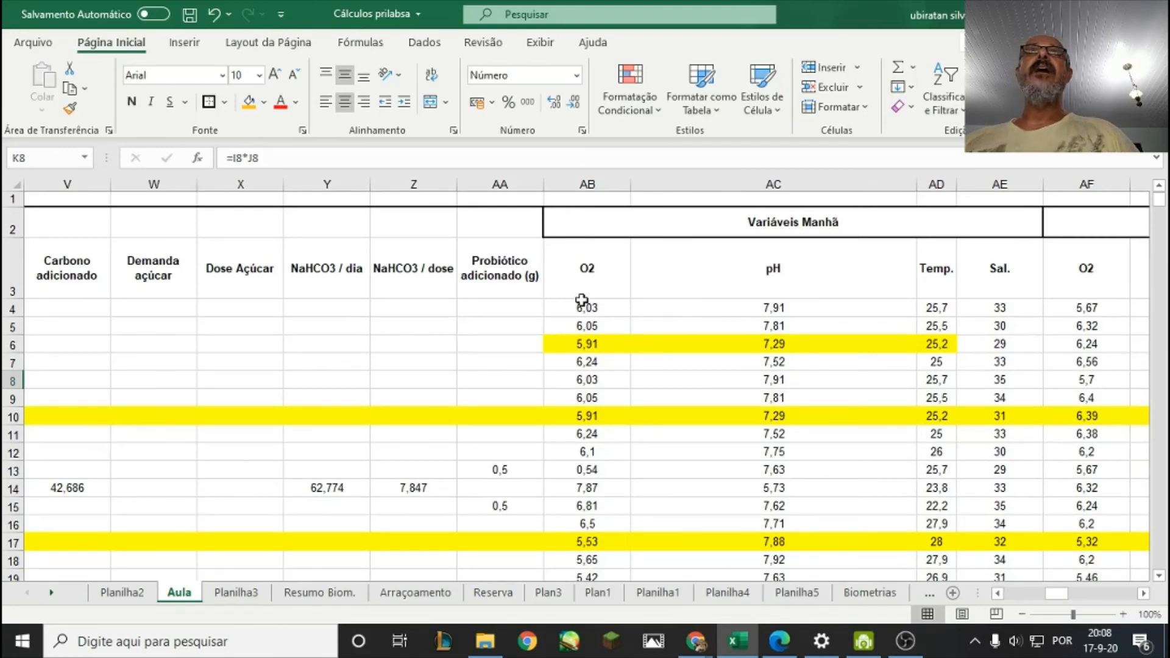
drag(1058, 595, 1036, 595)
click(363, 275)
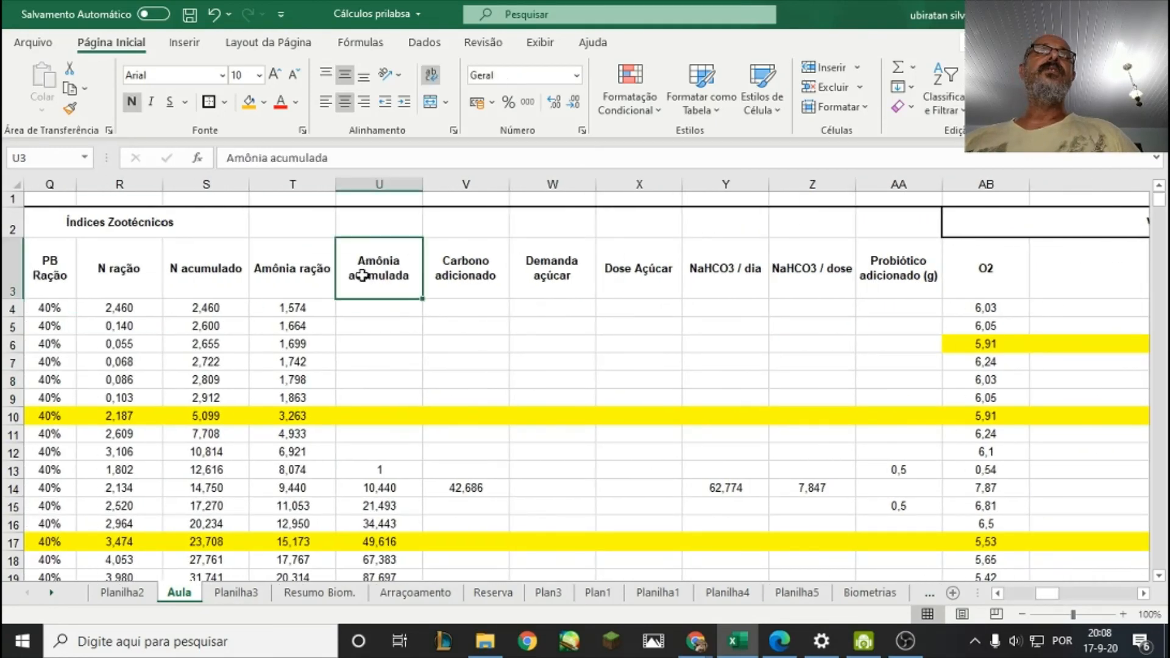
click(407, 468)
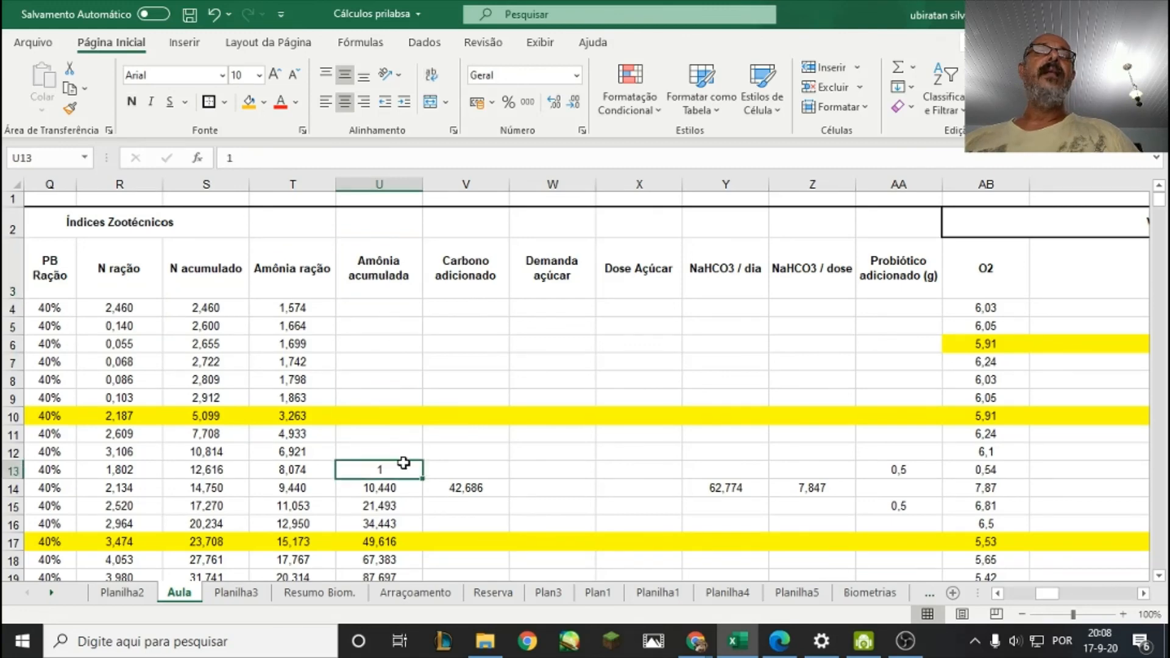
drag(1047, 596, 1044, 600)
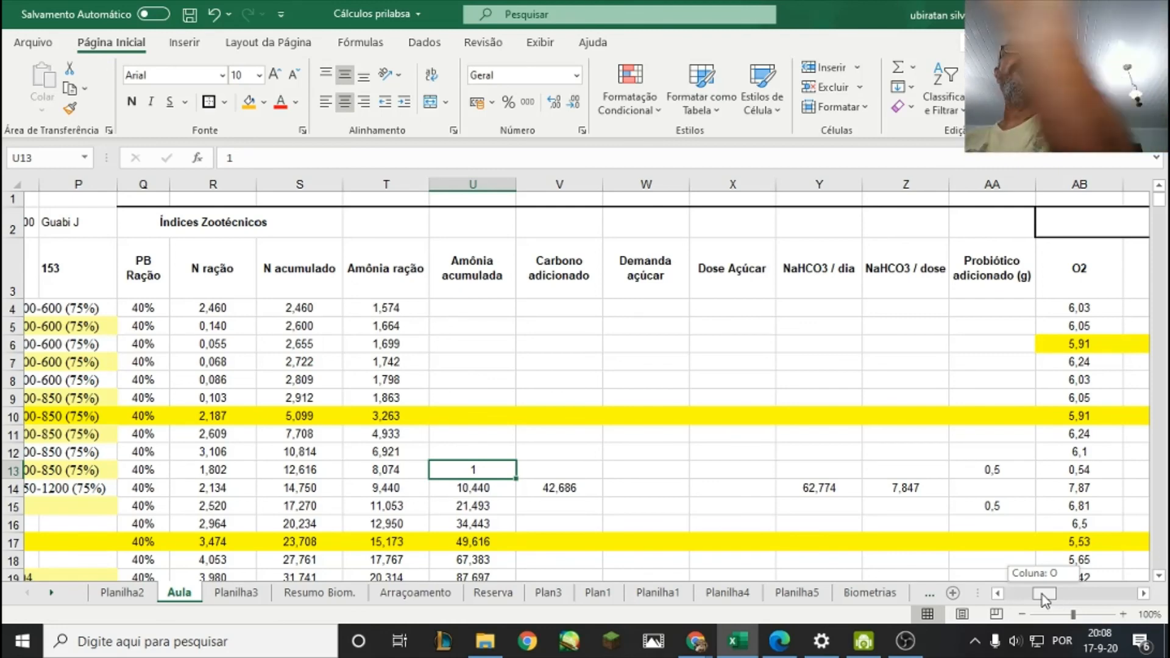
drag(1045, 599, 1043, 598)
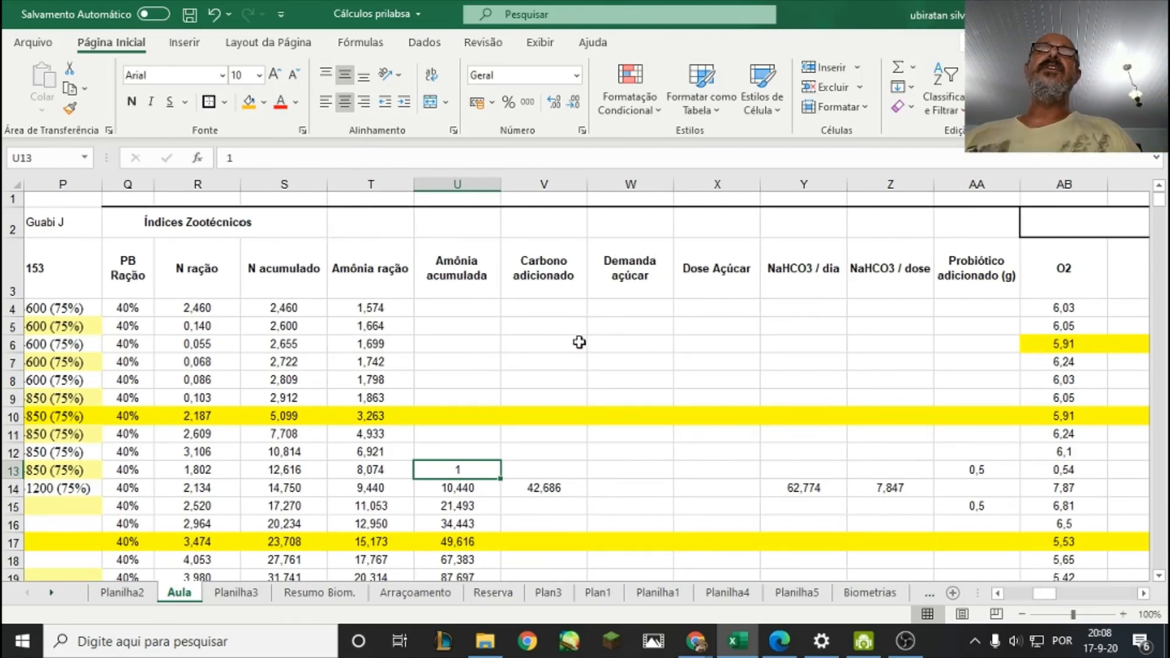
Review the added carbon, sugar demand and sugar dose columns V to X next to the accumulated ammonia column.
click(547, 295)
click(547, 306)
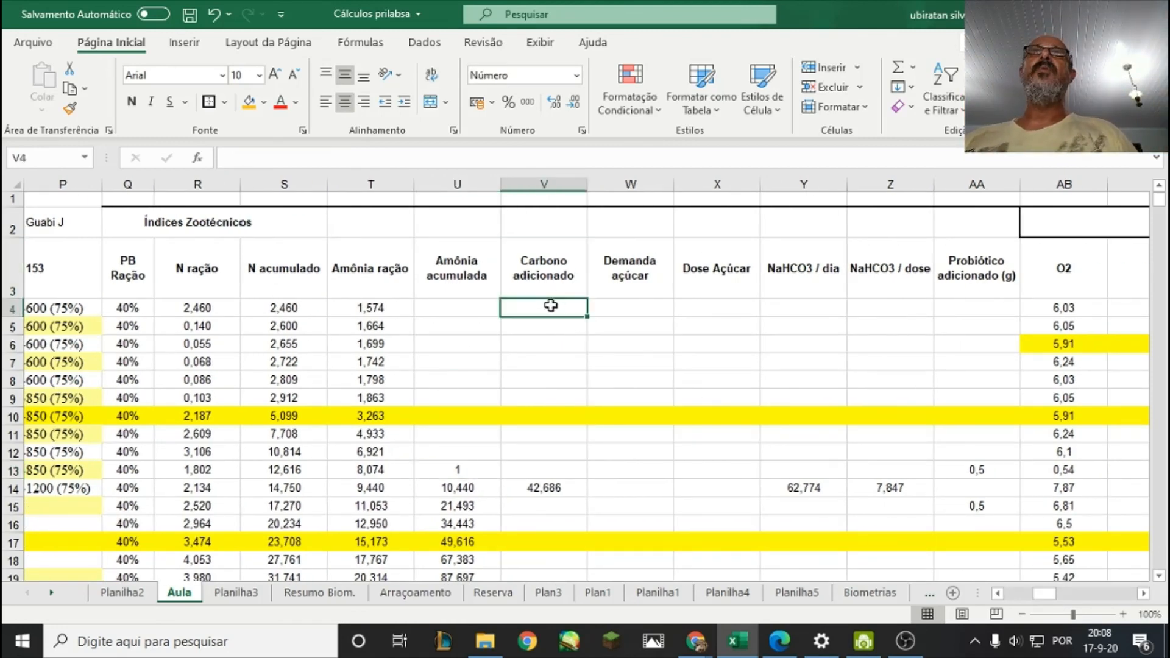
click(467, 303)
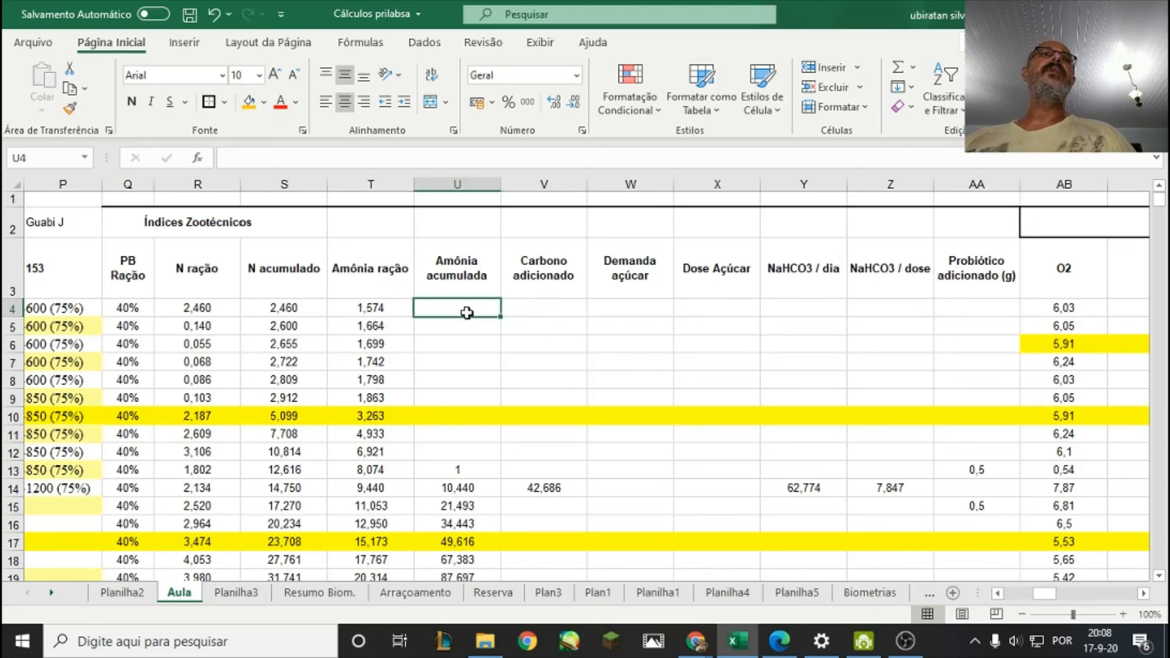
click(629, 308)
click(531, 273)
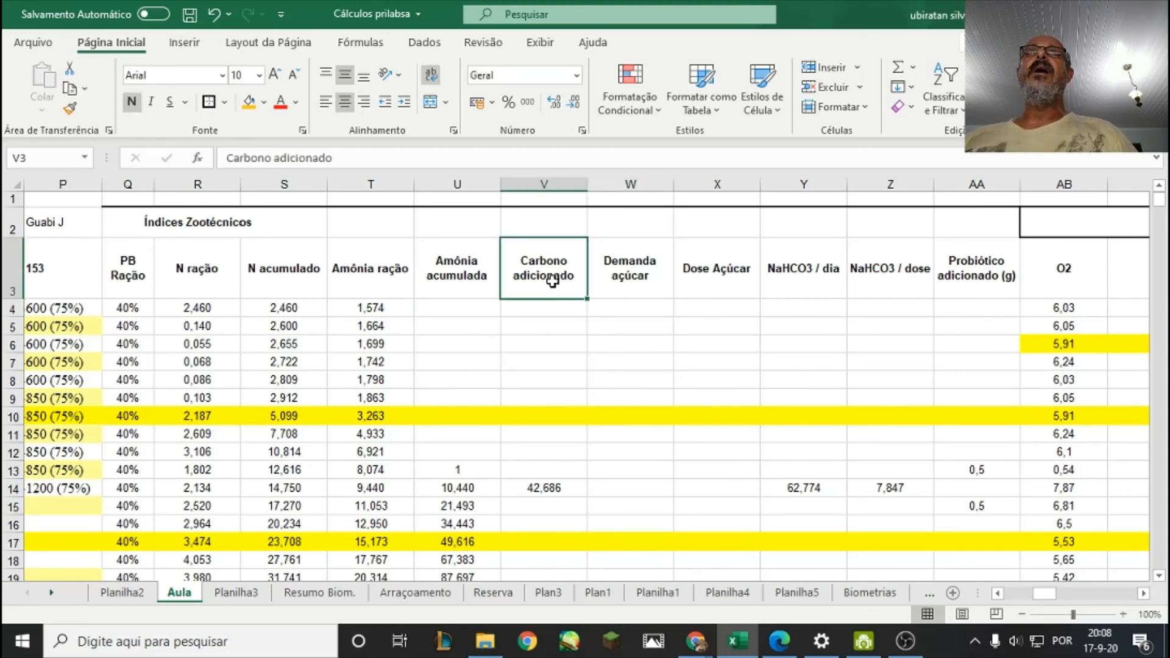
click(626, 277)
click(628, 310)
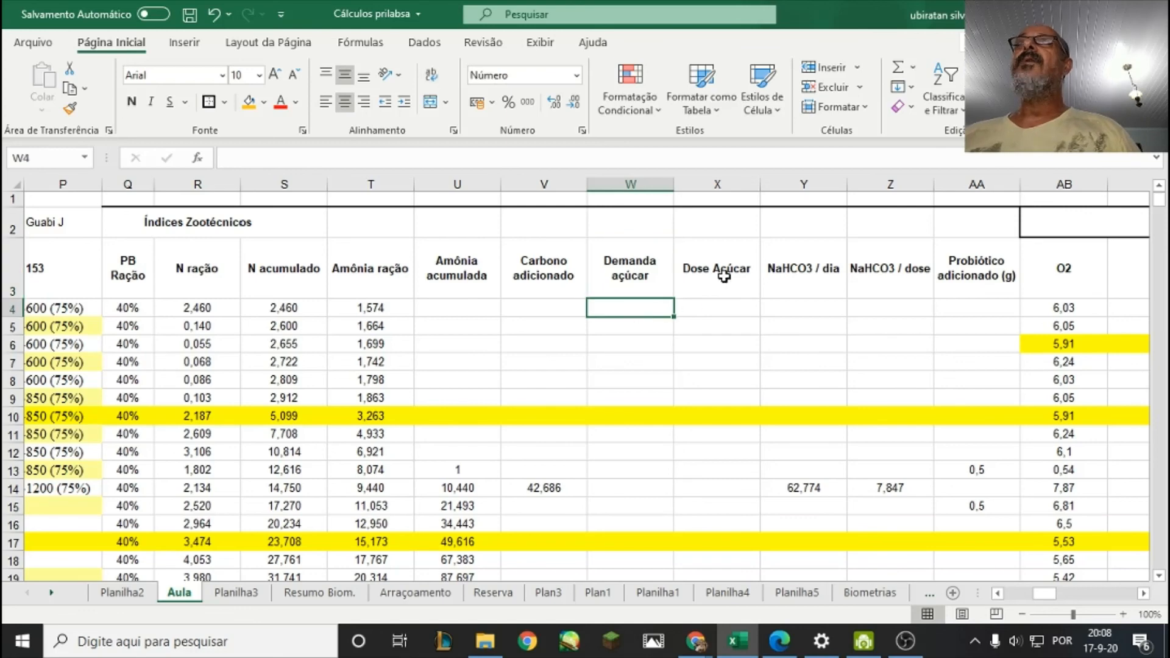
click(729, 295)
click(735, 304)
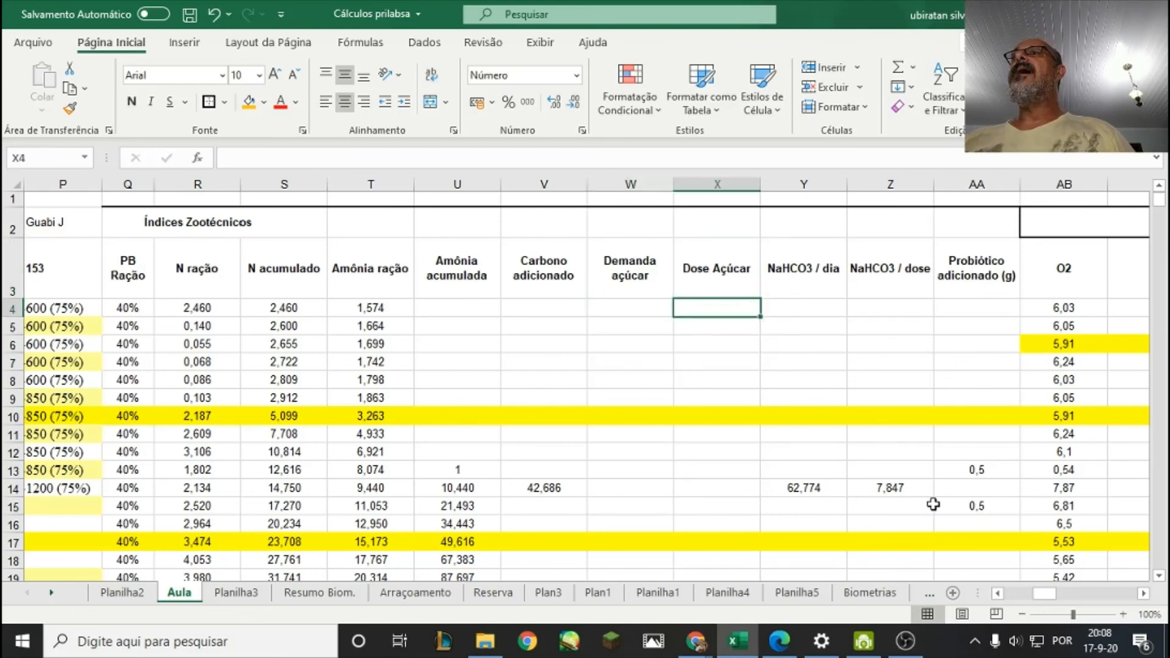
Review the NaHCO3 per day and per dose columns and the added probiotic column AA.
click(798, 275)
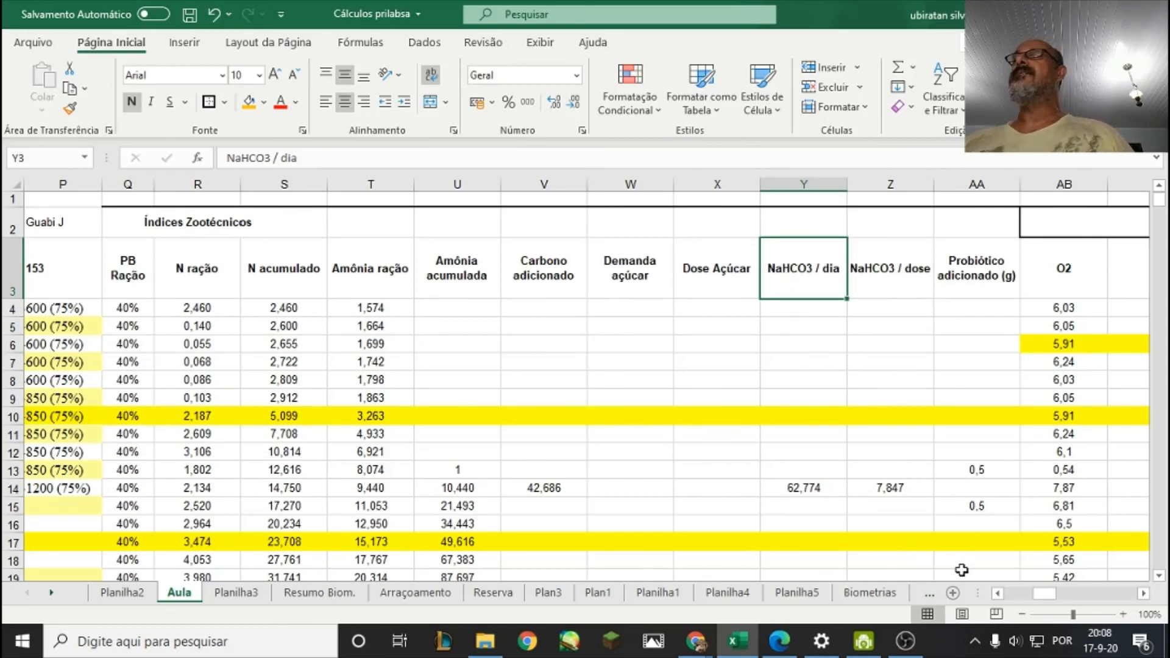
drag(1044, 599, 1055, 594)
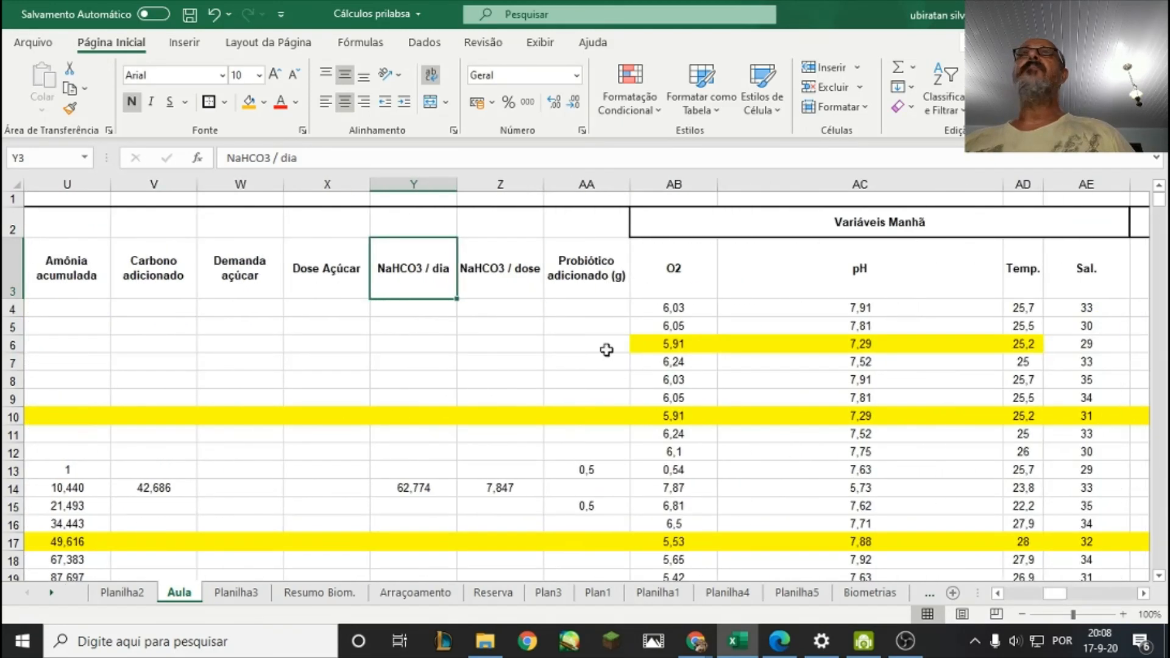
click(573, 293)
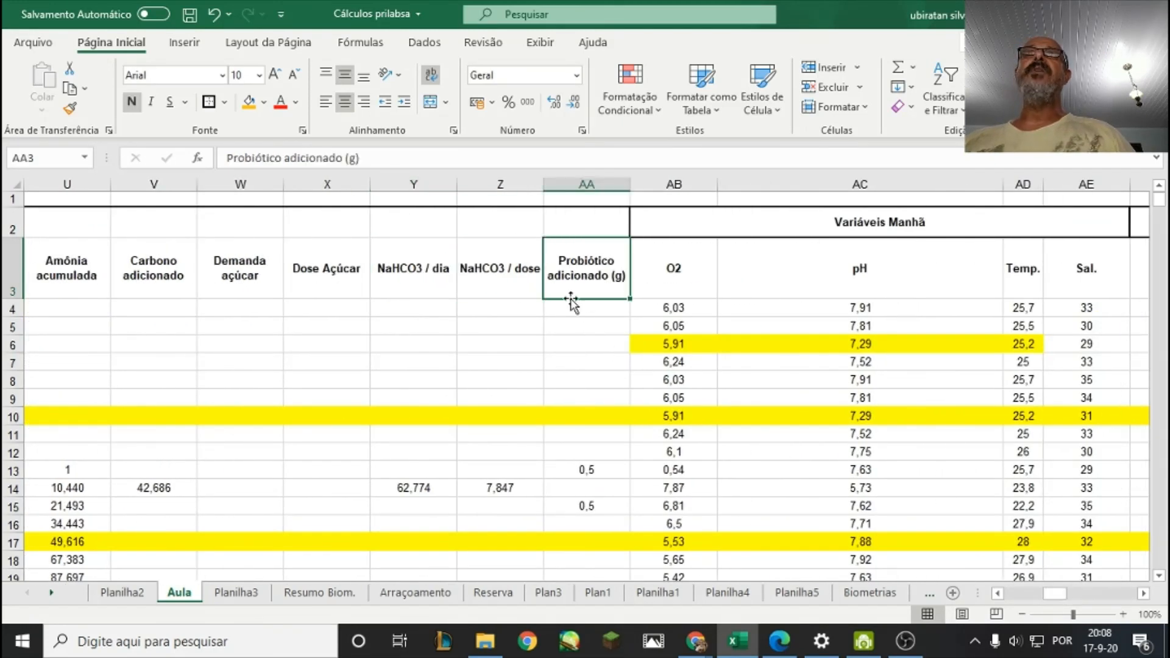
Examine the morning variables in columns AB to AE: O2, pH, temperature and salinity.
click(681, 275)
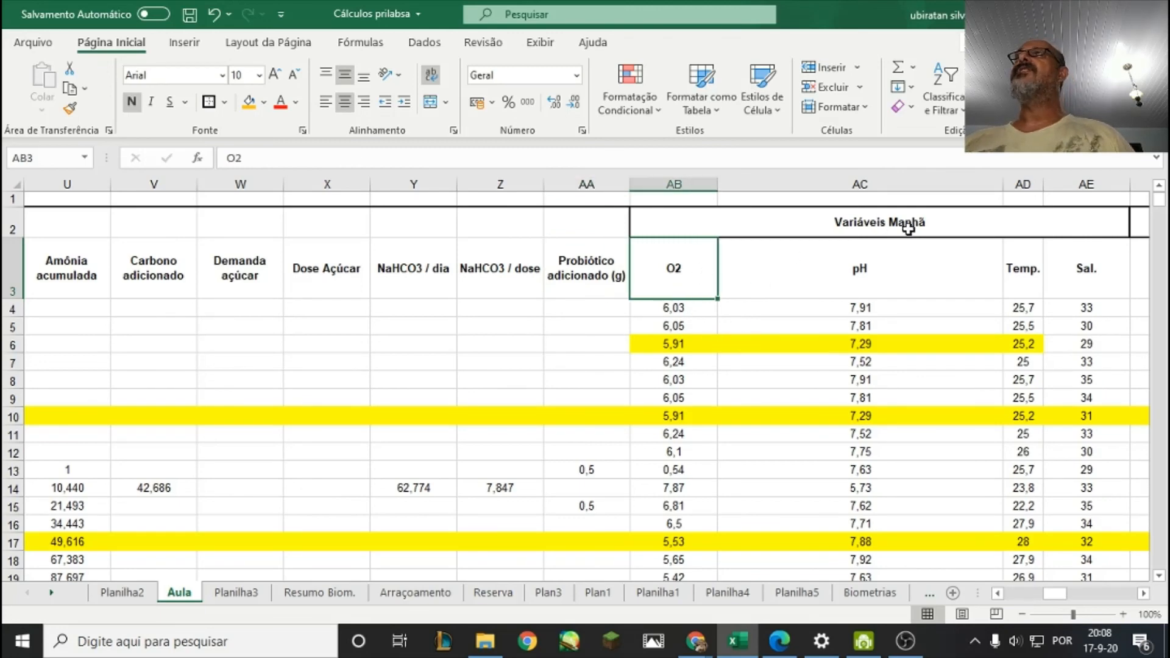
click(824, 265)
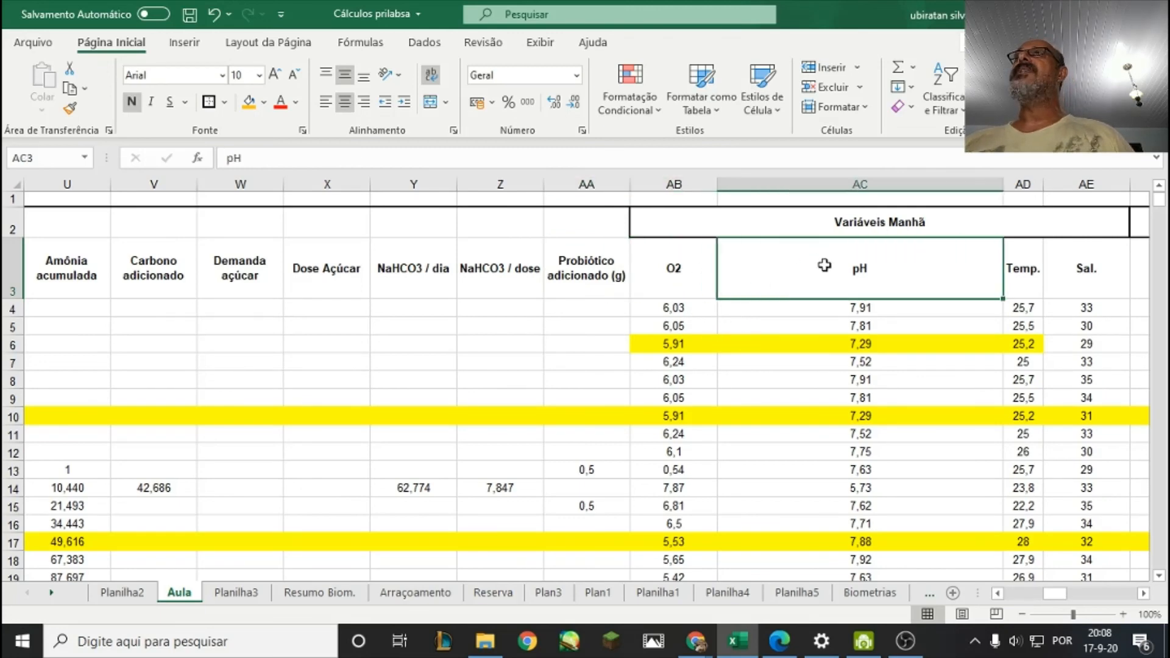
click(1144, 593)
click(1144, 593)
click(1144, 593)
click(762, 308)
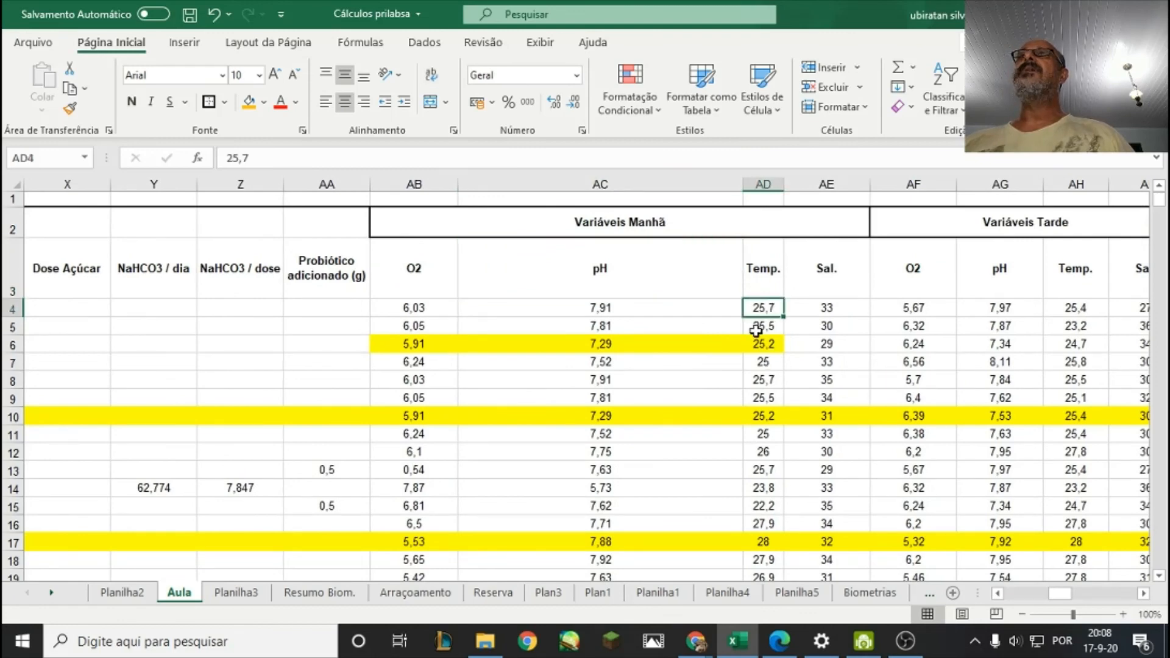
drag(381, 274, 738, 273)
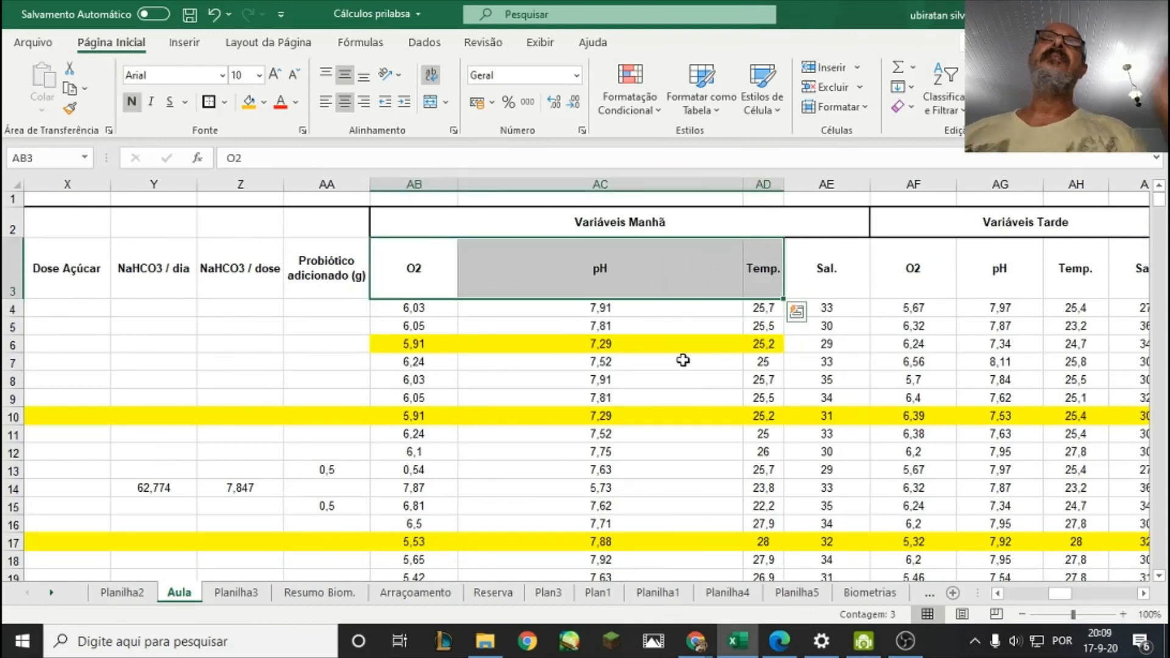
click(816, 283)
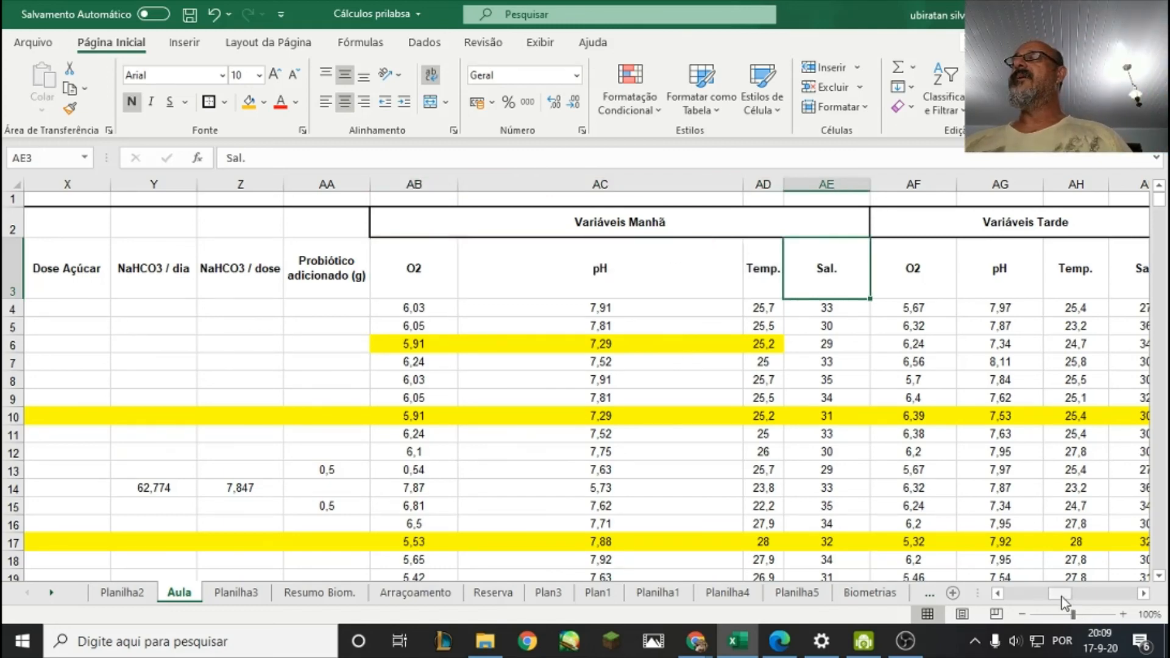
Examine the afternoon variables from column AF onward, covering O2, pH and temperature.
drag(1062, 597, 1070, 600)
click(688, 230)
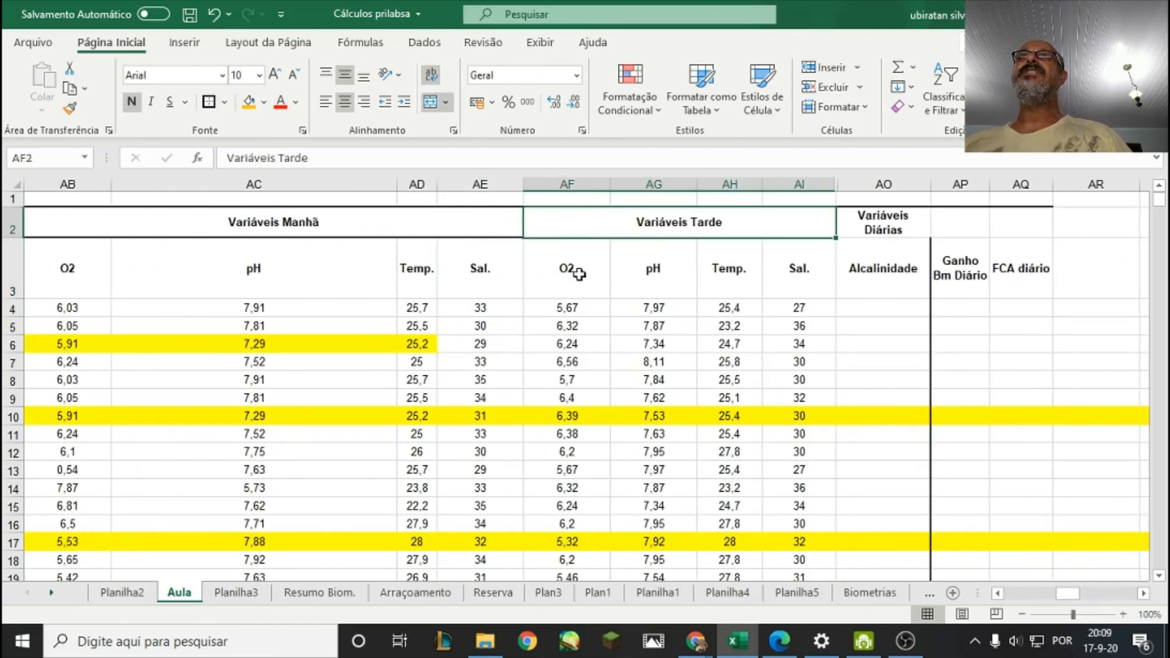
drag(577, 275, 751, 281)
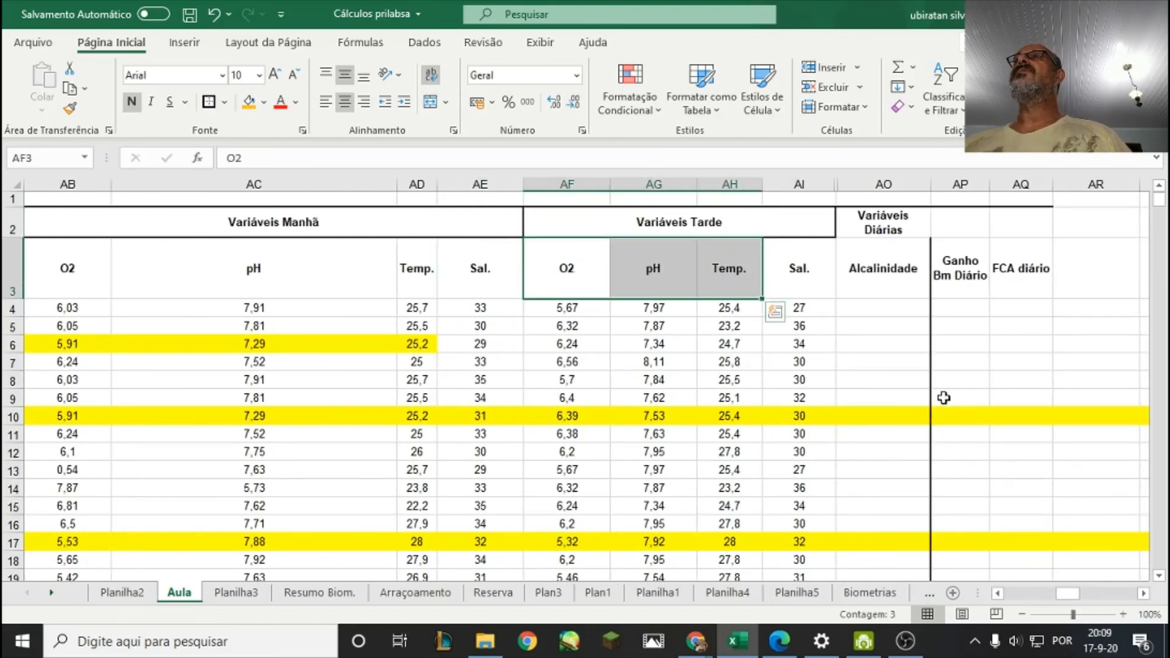
Review the alkalinity, daily biomass gain and daily FCA columns AO to AQ.
click(1143, 594)
click(1143, 595)
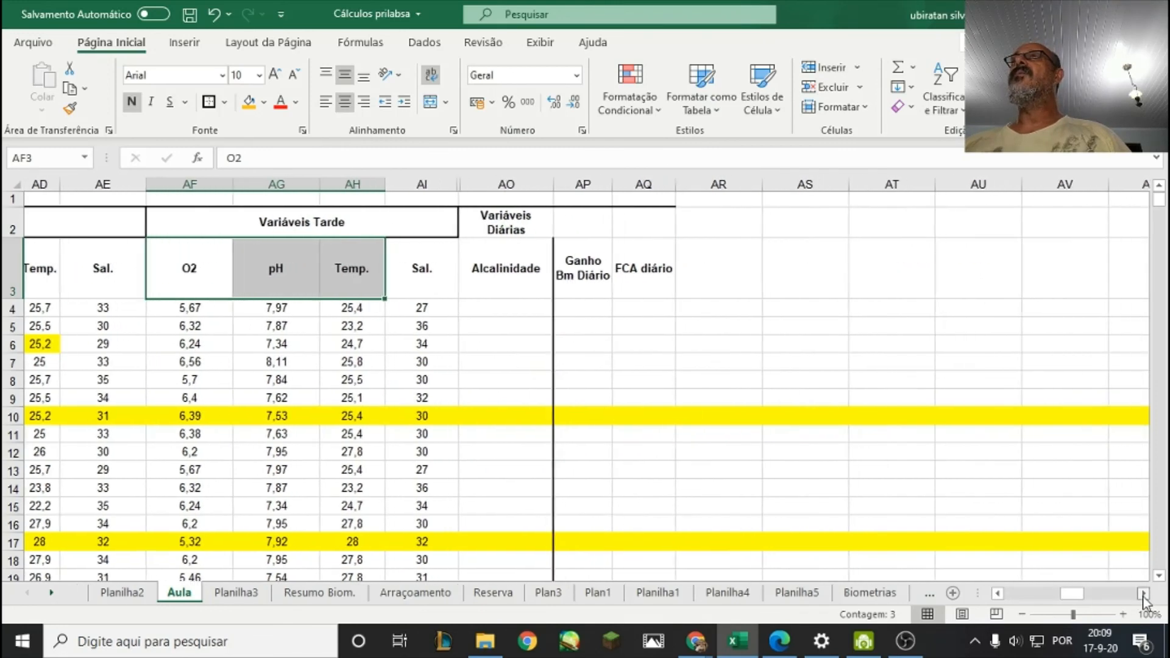
click(1144, 595)
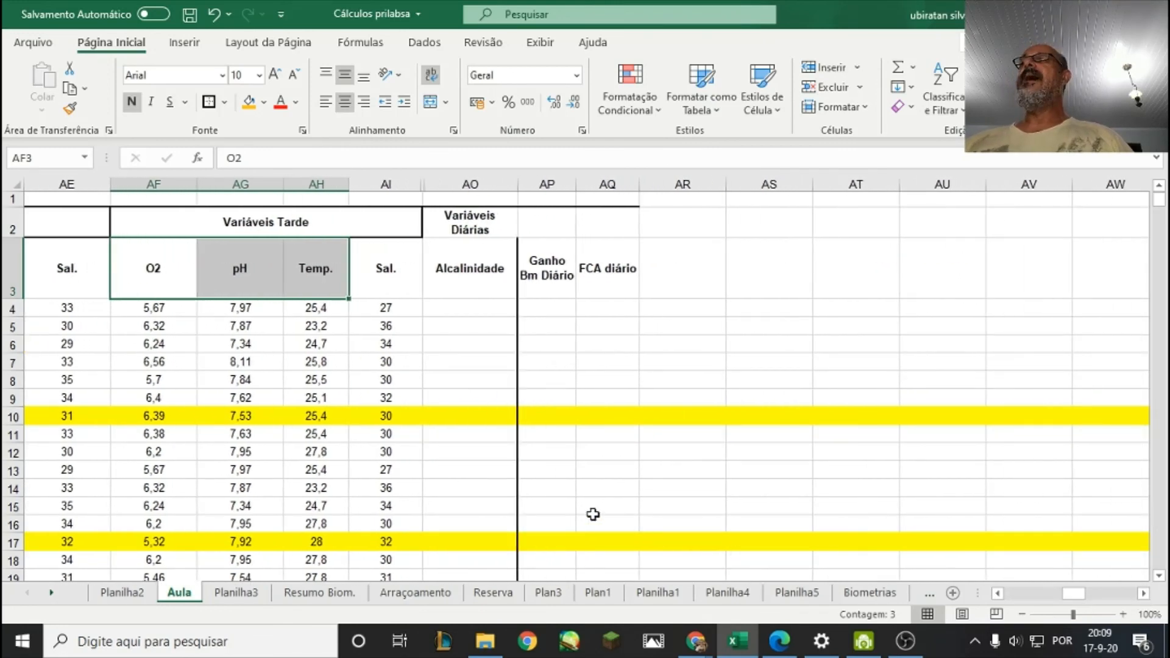
click(470, 279)
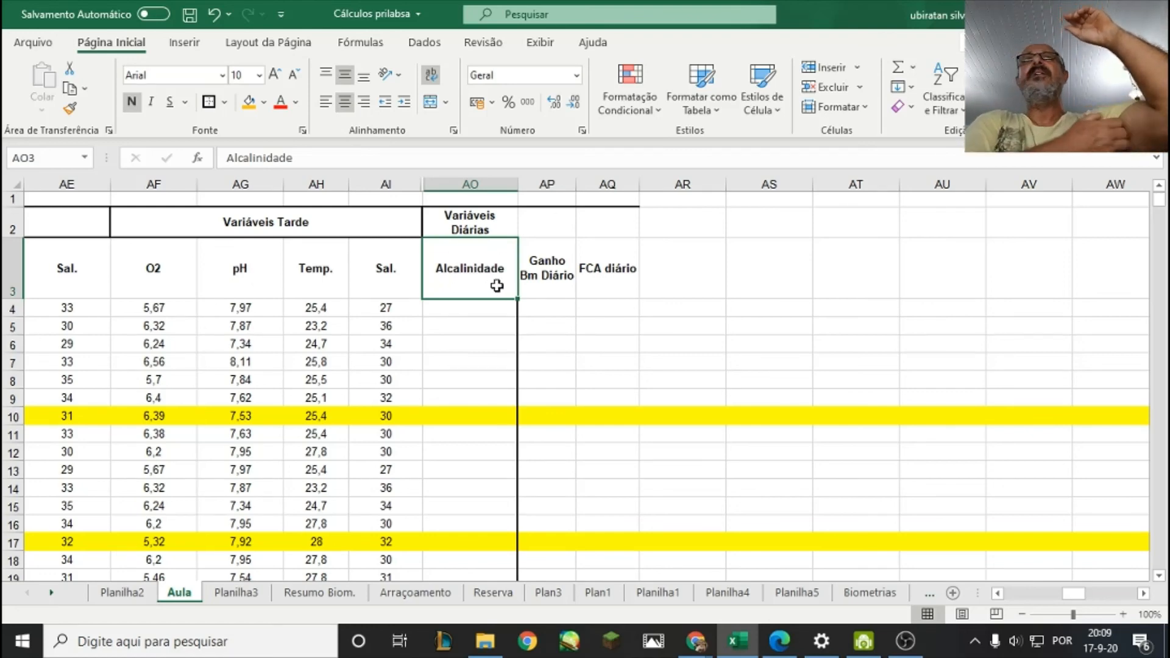
click(551, 266)
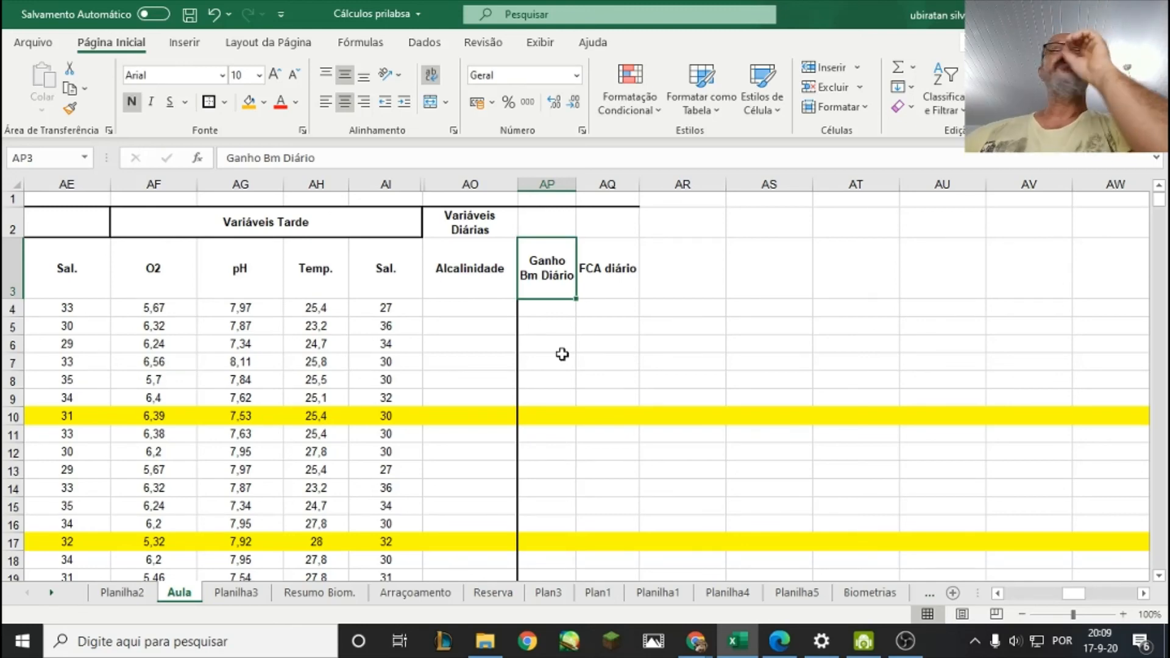
click(602, 288)
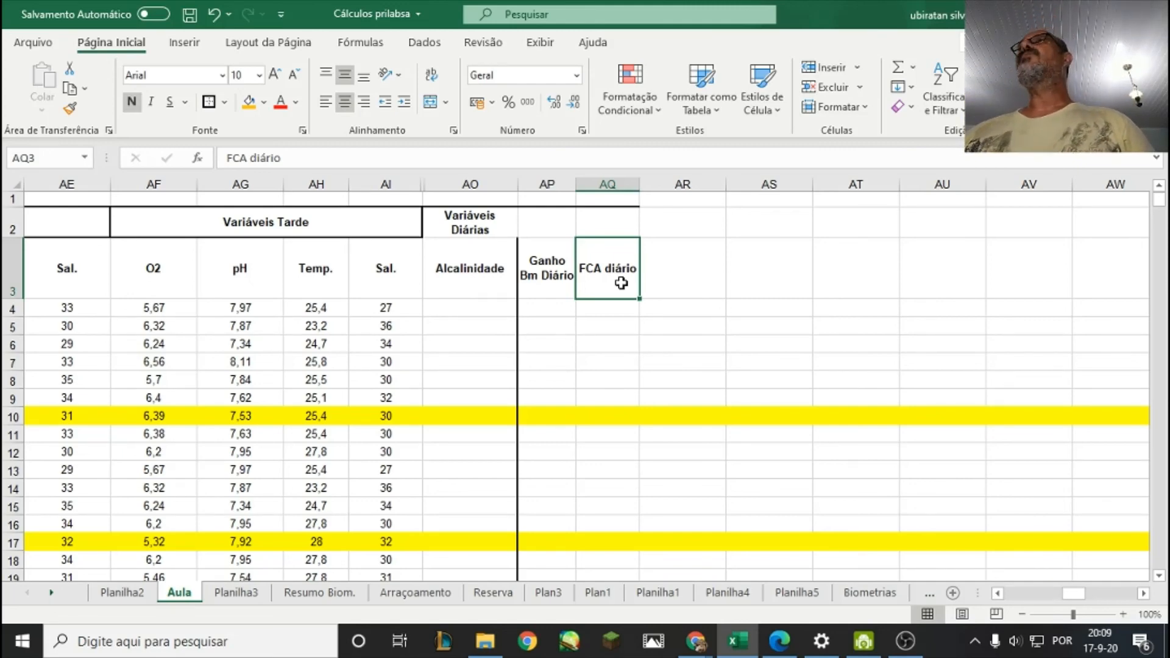
click(683, 313)
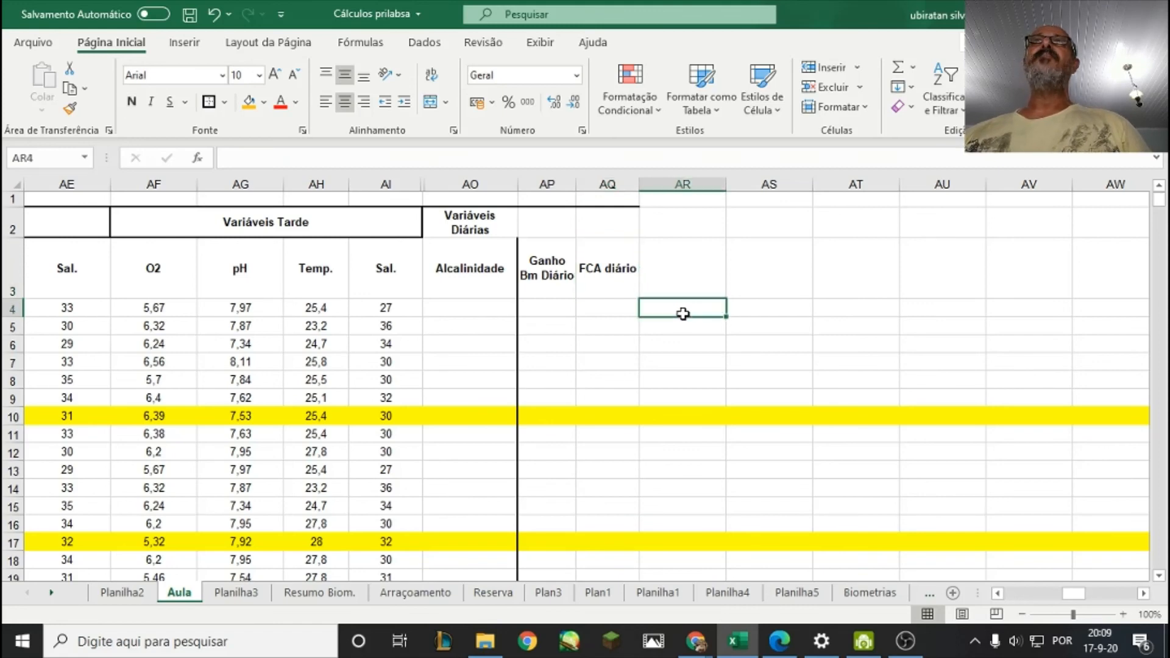
click(587, 286)
click(906, 643)
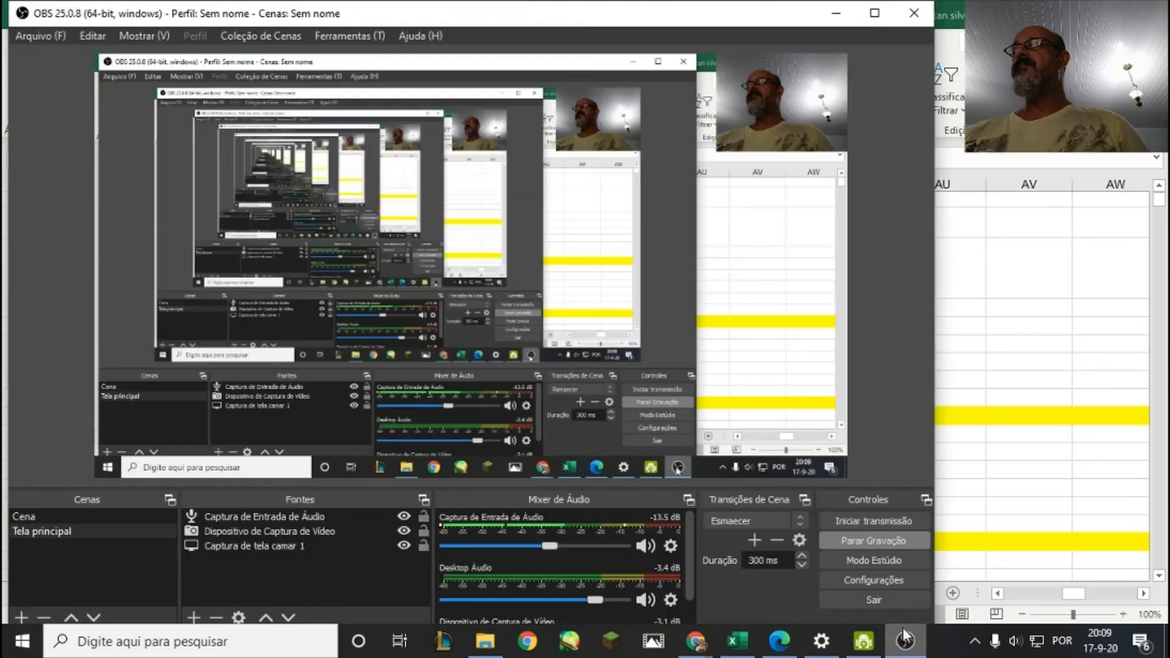